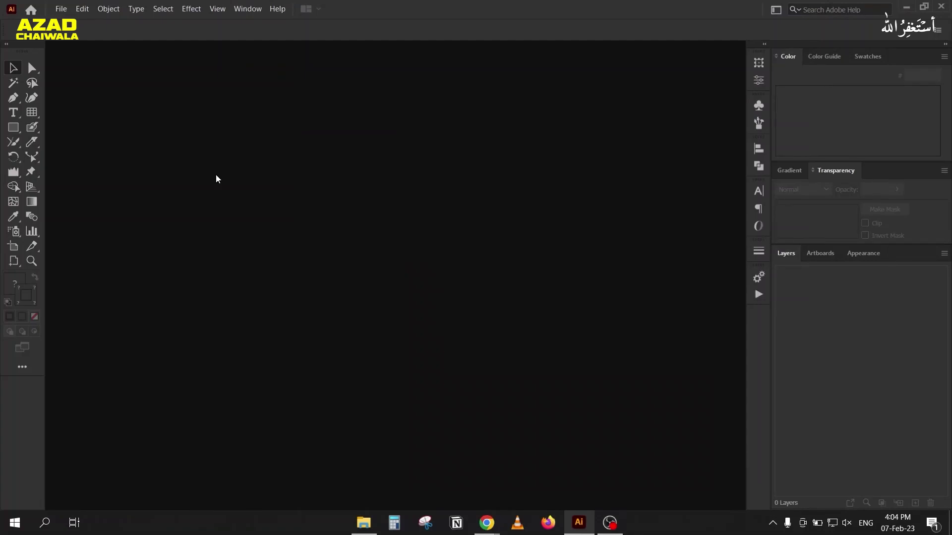
Step: Create the new 1280 × 800 px RGB document Untitled-7 and pick the Rectangle tool
{"action": "left_click", "coordinate": [54, 10]}
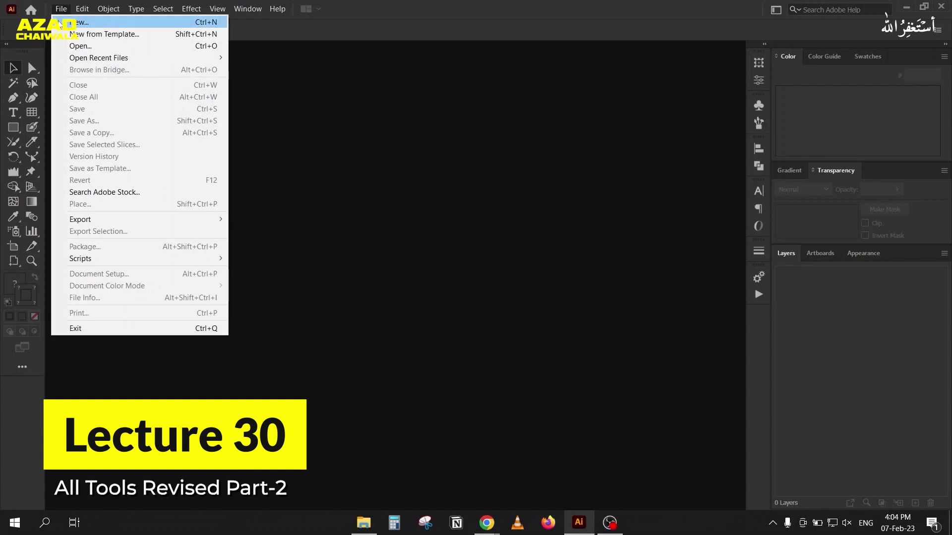
{"action": "left_click", "coordinate": [77, 22]}
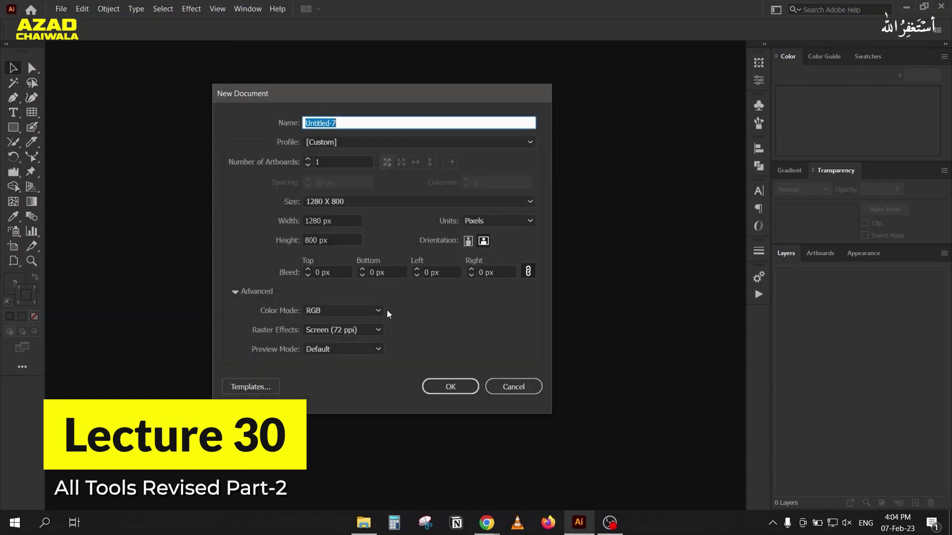
{"action": "left_click", "coordinate": [441, 386]}
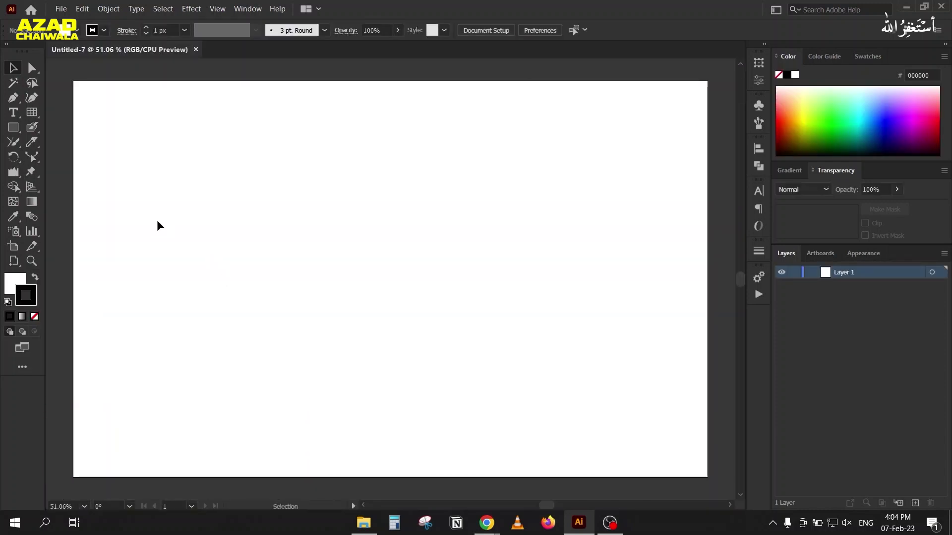
{"action": "left_click", "coordinate": [20, 185]}
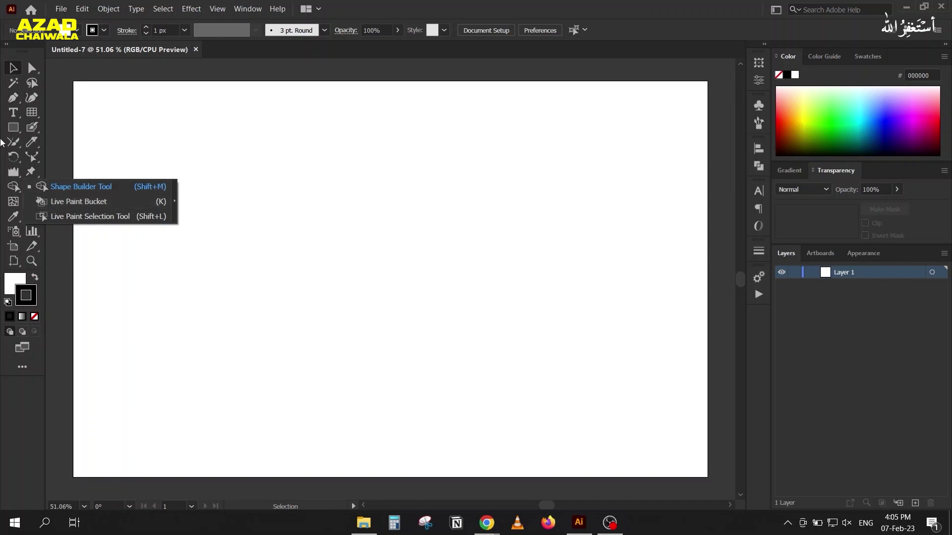
{"action": "left_click", "coordinate": [14, 127]}
Step: Draw two overlapping rectangles, then select both and move them right and down
{"action": "left_click_drag", "start_coordinate": [169, 123], "coordinate": [321, 298]}
{"action": "left_click_drag", "start_coordinate": [404, 174], "coordinate": [225, 356]}
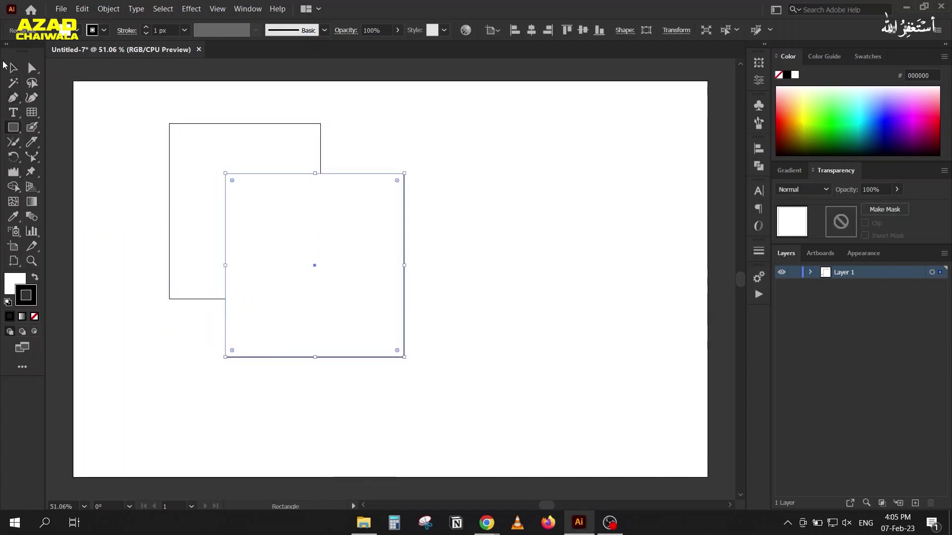
{"action": "left_click", "coordinate": [13, 68]}
{"action": "left_click_drag", "start_coordinate": [149, 88], "coordinate": [386, 331]}
{"action": "left_click_drag", "start_coordinate": [291, 269], "coordinate": [367, 295]}
Step: Set the rectangles' fill to None, nudge them left, and give them a 6 px stroke
{"action": "left_click", "coordinate": [10, 280]}
{"action": "left_click", "coordinate": [34, 316]}
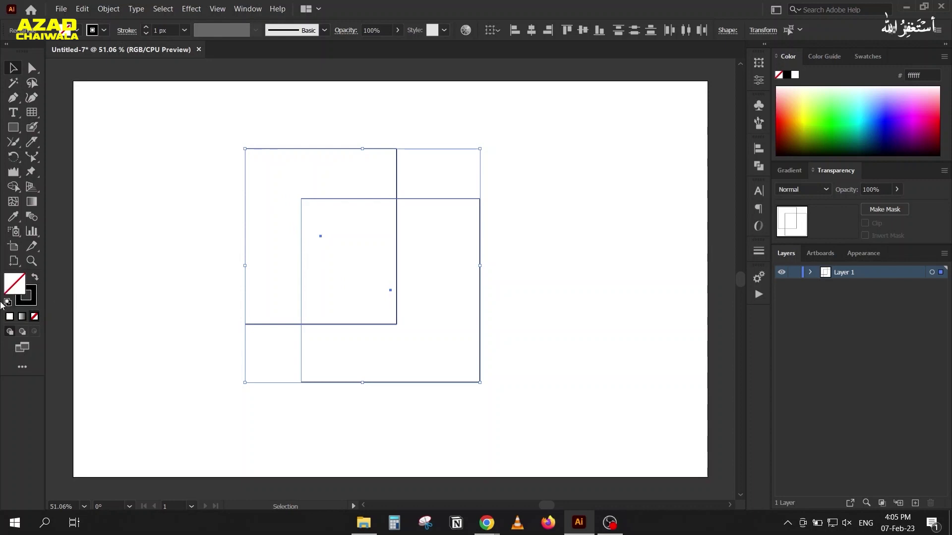
{"action": "left_click_drag", "start_coordinate": [268, 148], "coordinate": [224, 146]}
{"action": "type", "text": "6"}
{"action": "key", "text": "Return"}
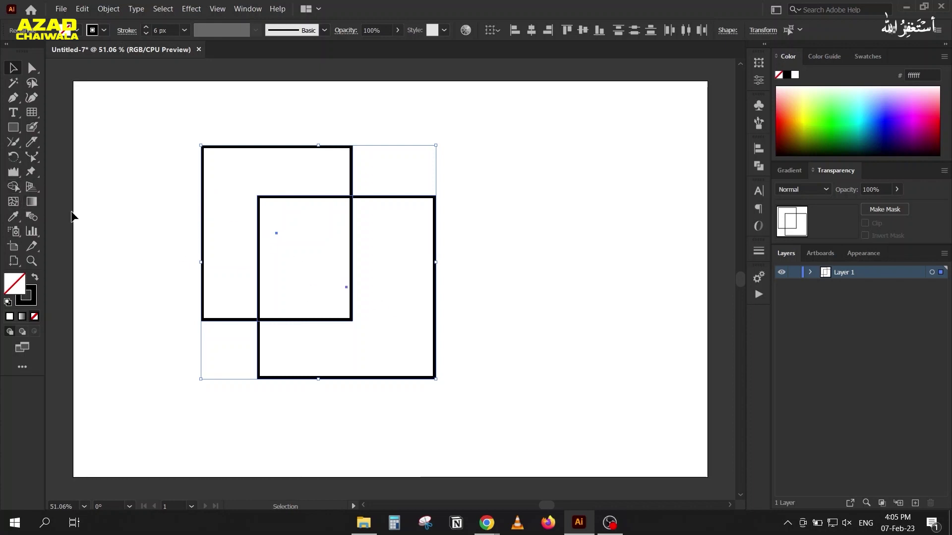
{"action": "key", "text": "k"}
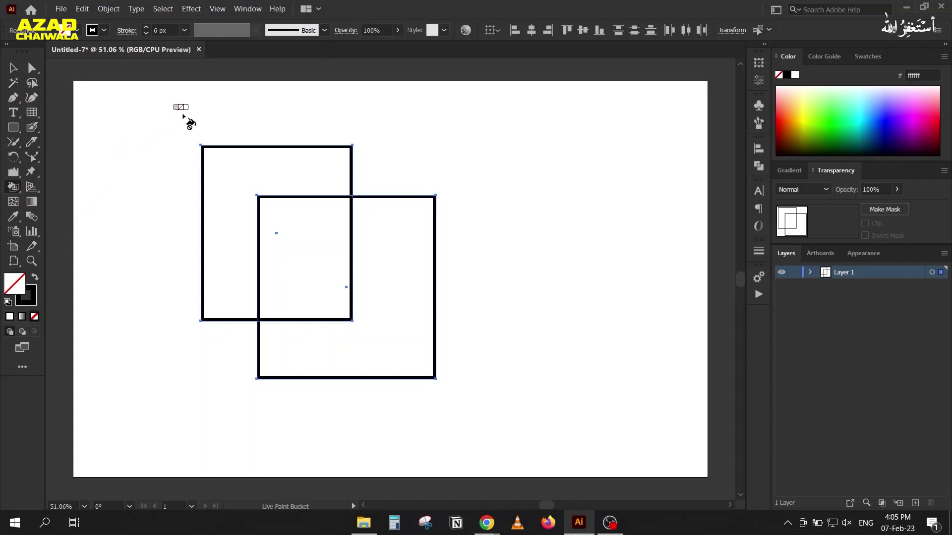
{"action": "left_click", "coordinate": [868, 56]}
{"action": "left_click", "coordinate": [820, 56]}
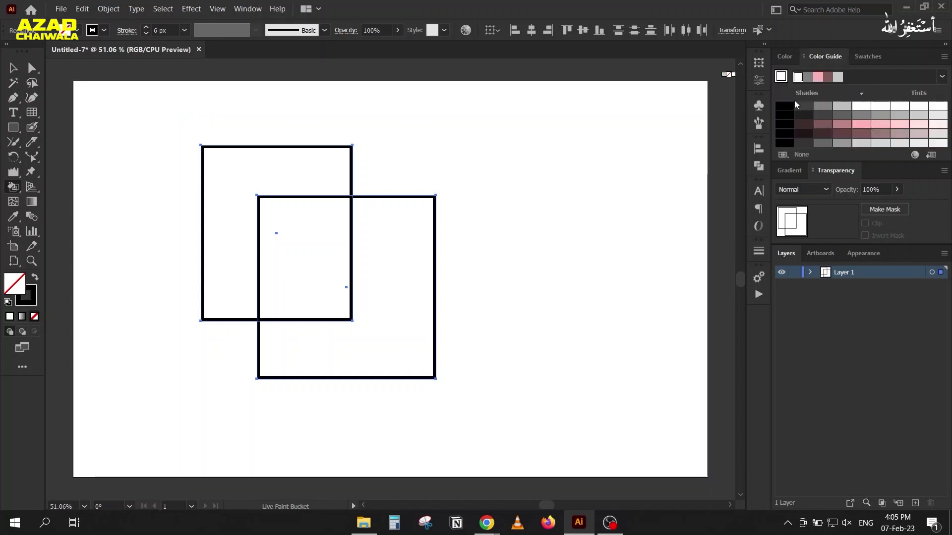
{"action": "left_click", "coordinate": [864, 56]}
{"action": "left_click", "coordinate": [785, 56]}
{"action": "left_click", "coordinate": [860, 113]}
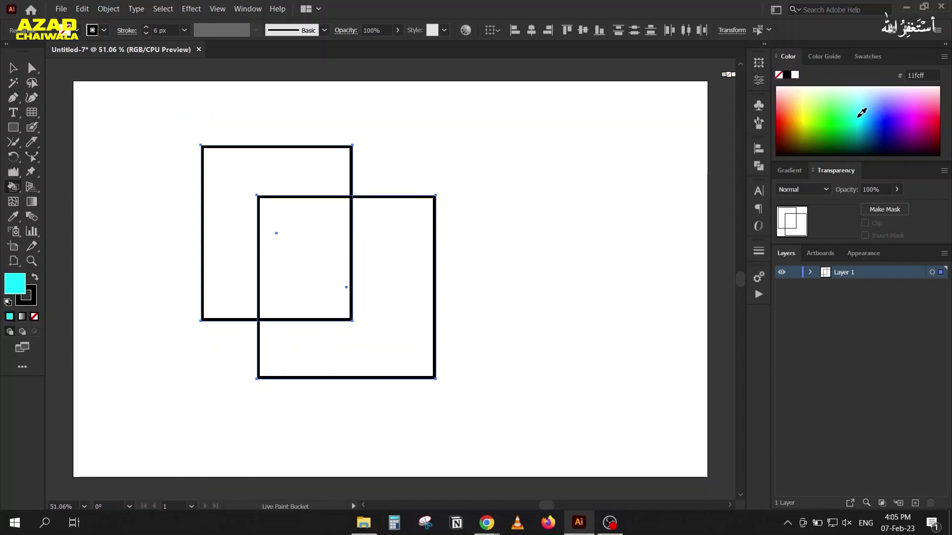
{"action": "left_click", "coordinate": [247, 168]}
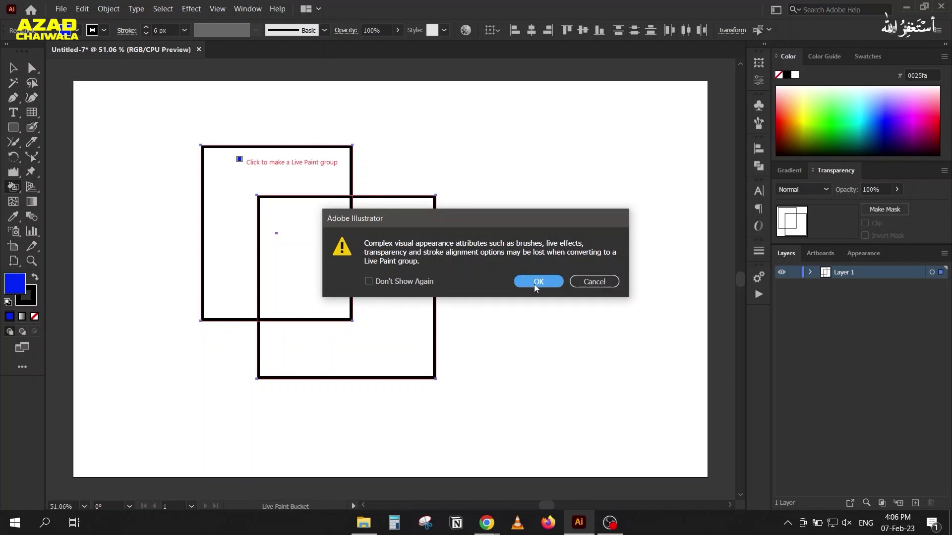
{"action": "left_click_drag", "start_coordinate": [439, 228], "coordinate": [510, 182]}
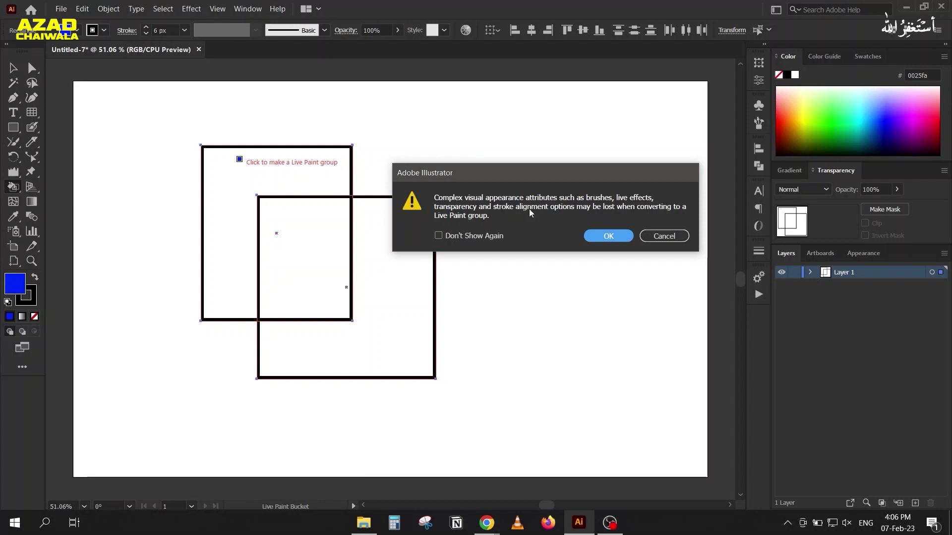
{"action": "left_click", "coordinate": [664, 236]}
{"action": "key", "text": "v"}
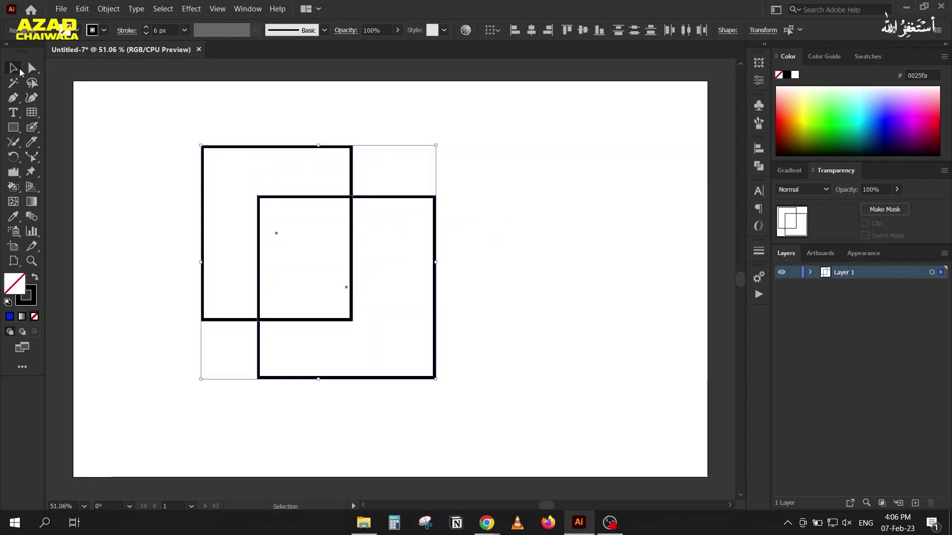
Step: Target both rectangles in the Layers panel and reduce their stroke weight to 1 px
{"action": "left_click_drag", "start_coordinate": [516, 143], "coordinate": [278, 308]}
{"action": "left_click", "coordinate": [880, 255]}
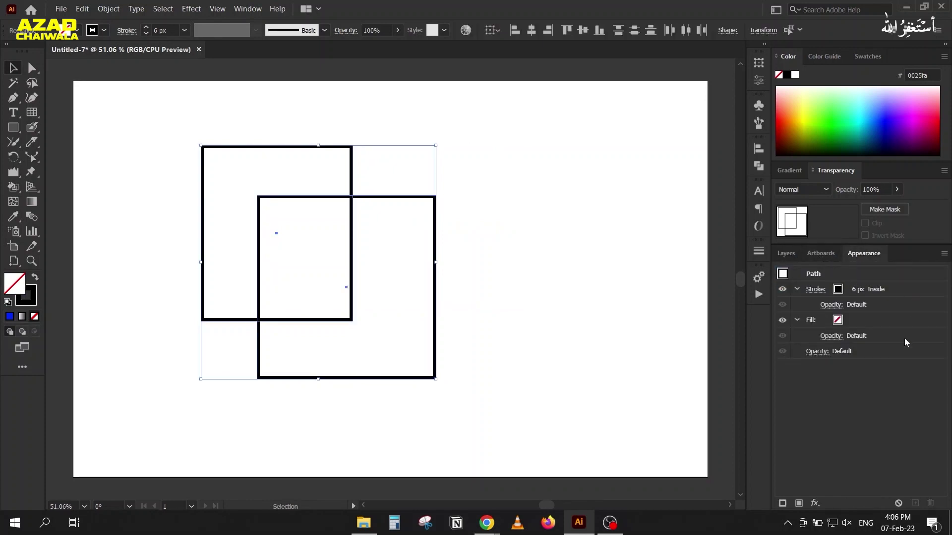
{"action": "left_click", "coordinate": [786, 253]}
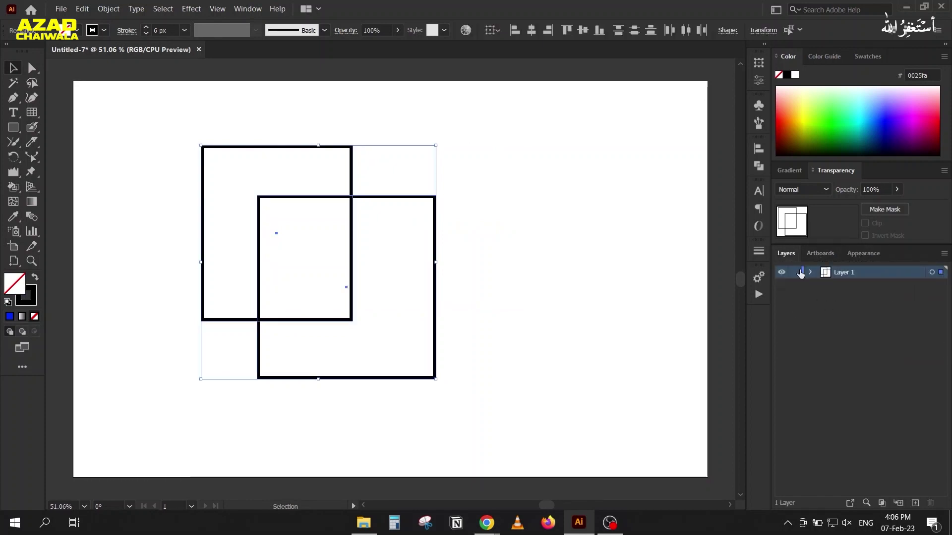
{"action": "left_click", "coordinate": [809, 272]}
{"action": "left_click", "coordinate": [932, 273]}
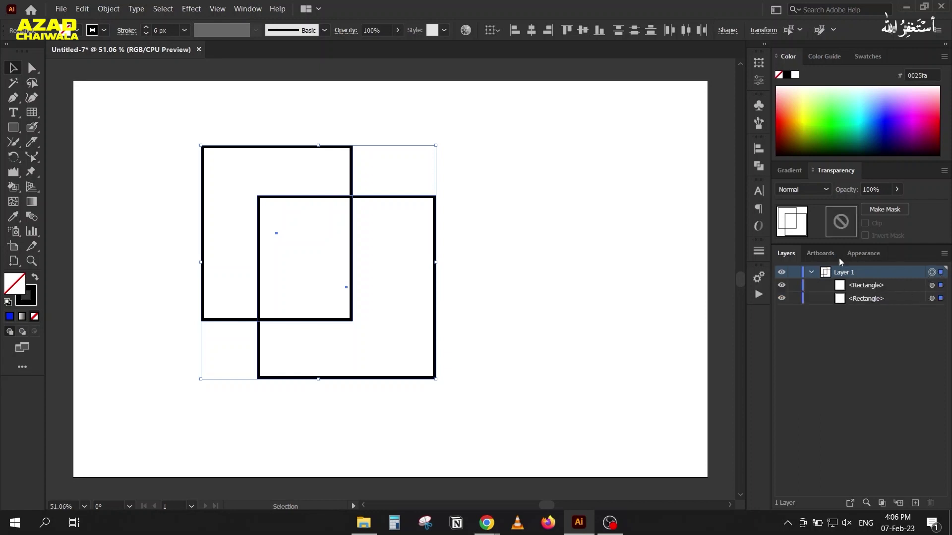
{"action": "left_click", "coordinate": [858, 255]}
{"action": "left_click", "coordinate": [786, 253]}
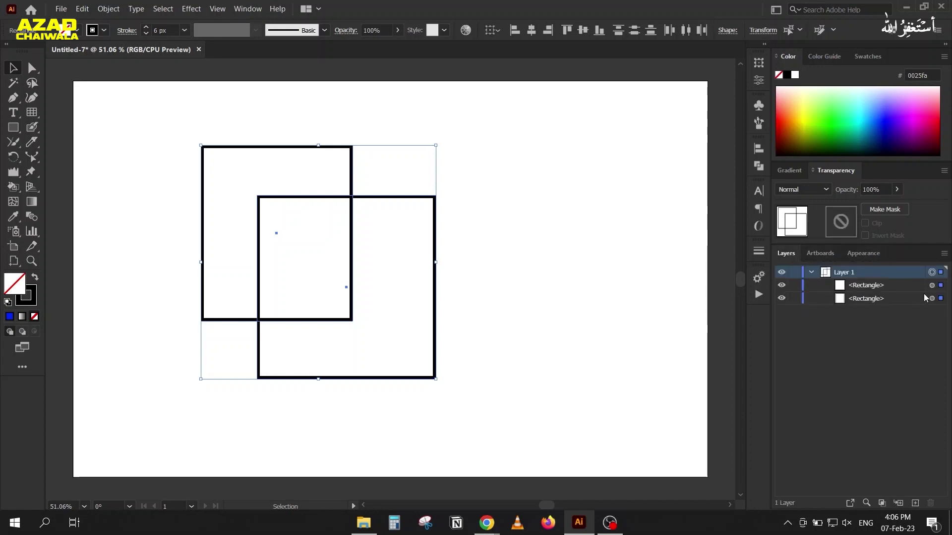
{"action": "left_click", "coordinate": [932, 285]}
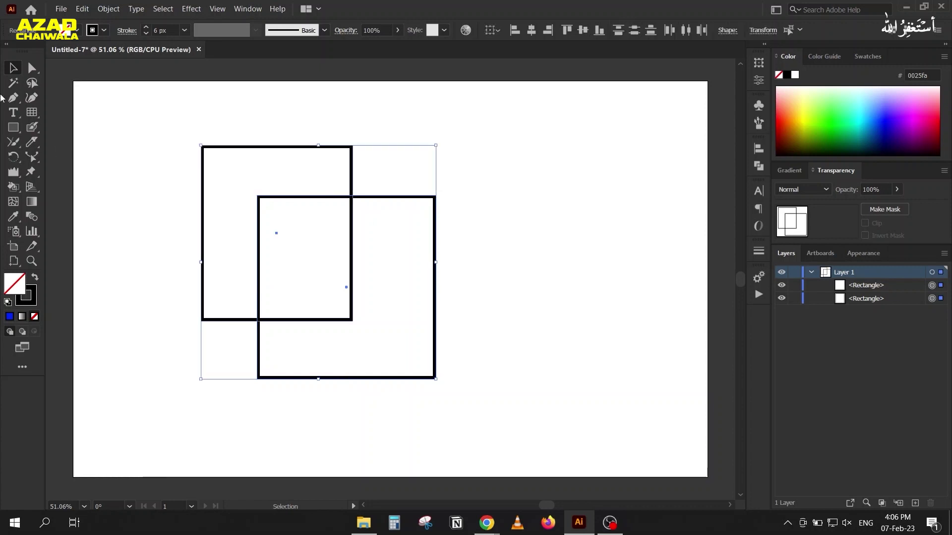
{"action": "scroll", "coordinate": [176, 29], "scroll_direction": "down", "scroll_amount": 2}
{"action": "scroll", "coordinate": [176, 29], "scroll_direction": "down", "scroll_amount": 3}
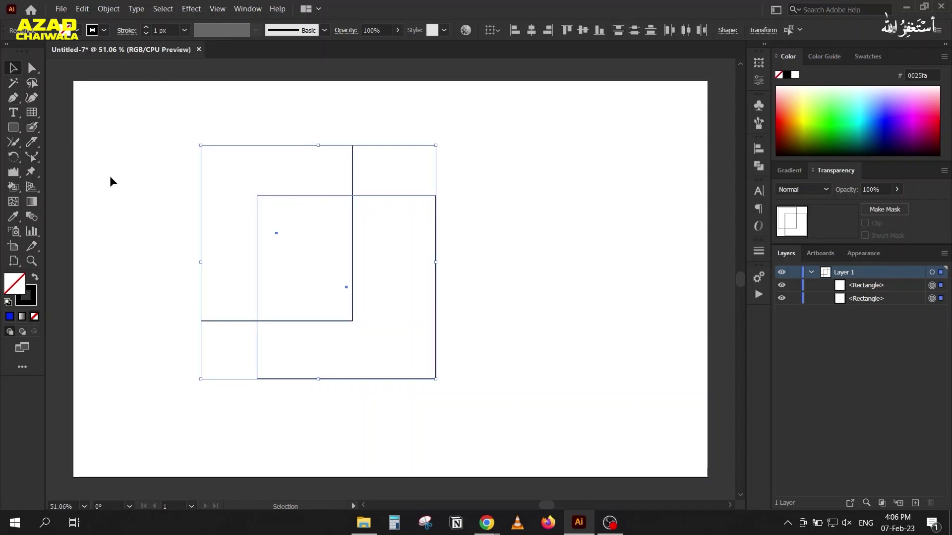
Step: Convert the rectangles into a Live Paint group, filling the left region green
{"action": "key", "text": "k"}
{"action": "left_click", "coordinate": [819, 124]}
{"action": "left_click", "coordinate": [254, 194]}
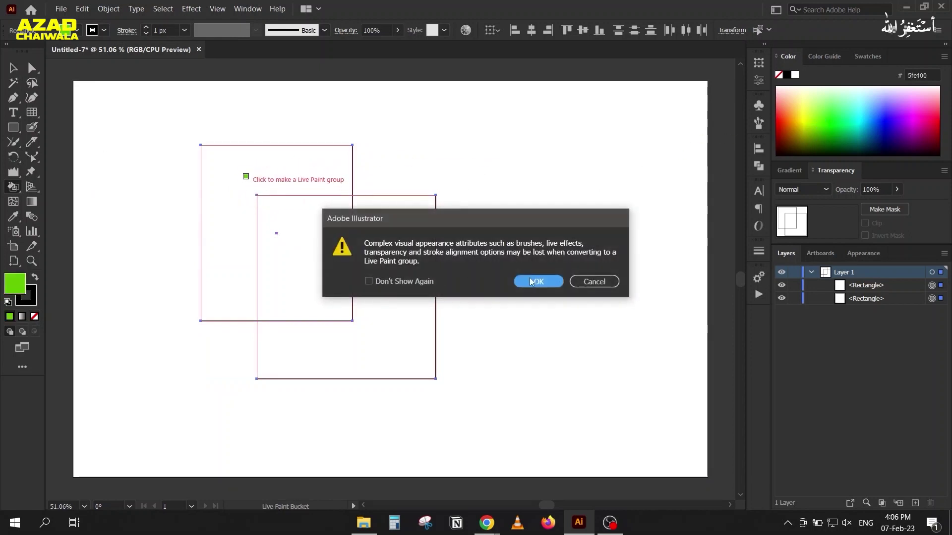
{"action": "left_click", "coordinate": [555, 283]}
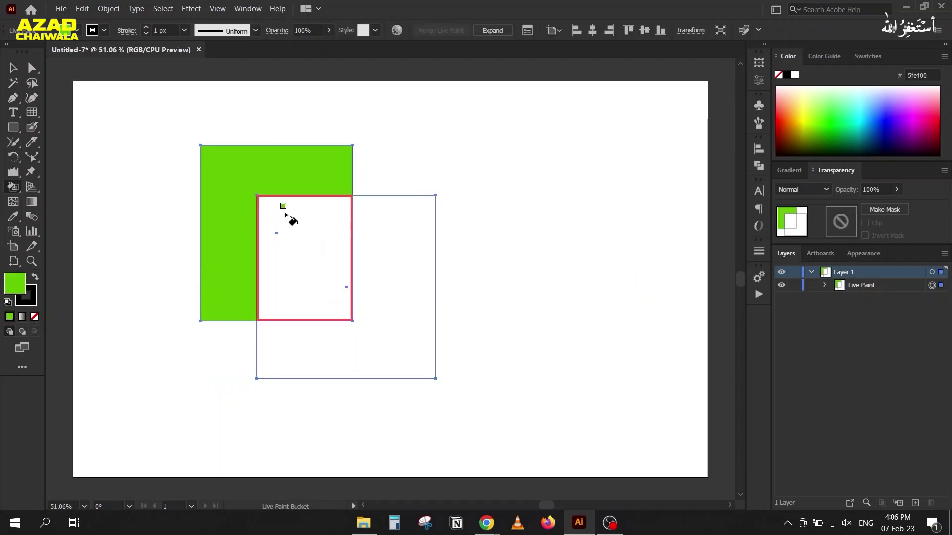
Step: Paint the overlap purple and the lower-right region magenta, then shift the group up-left
{"action": "left_click", "coordinate": [914, 119]}
{"action": "left_click", "coordinate": [311, 263]}
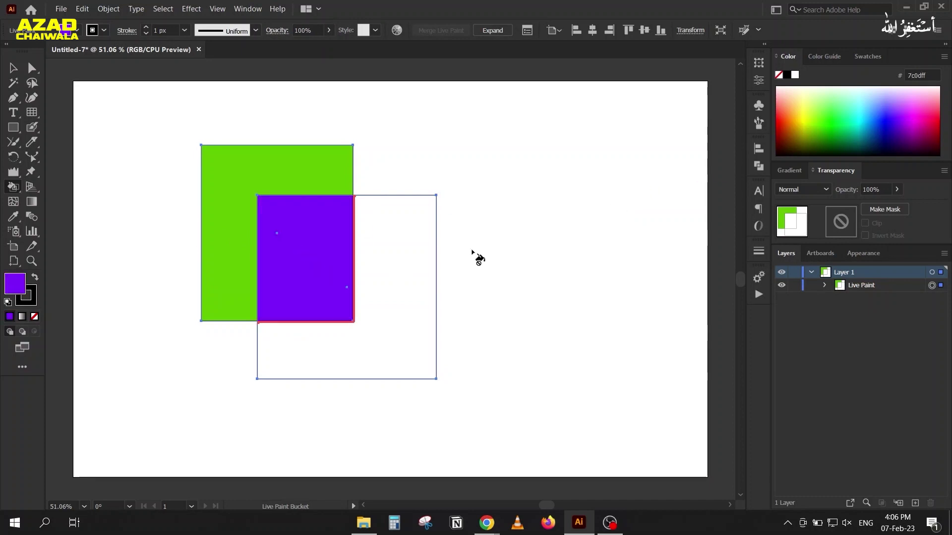
{"action": "left_click", "coordinate": [933, 119]}
{"action": "left_click", "coordinate": [408, 266]}
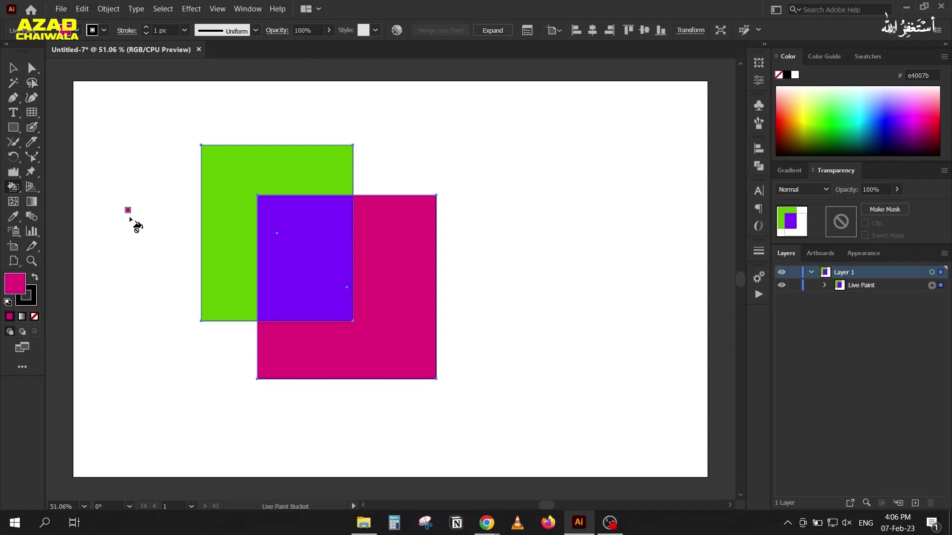
{"action": "left_click", "coordinate": [14, 68]}
{"action": "left_click_drag", "start_coordinate": [254, 235], "coordinate": [209, 221]}
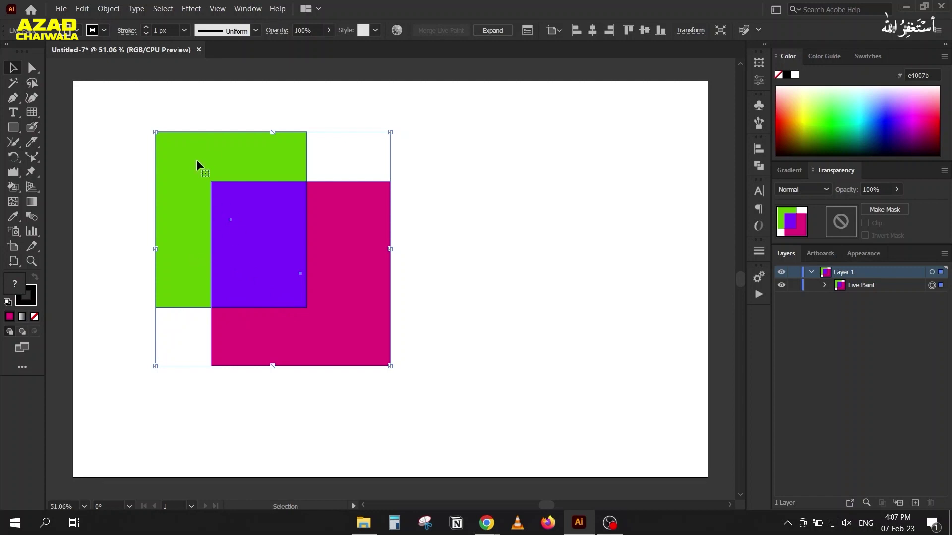
Step: Recolour the Live Paint faces: lower-right brown, overlap lighter purple, left light blue
{"action": "left_click", "coordinate": [14, 187]}
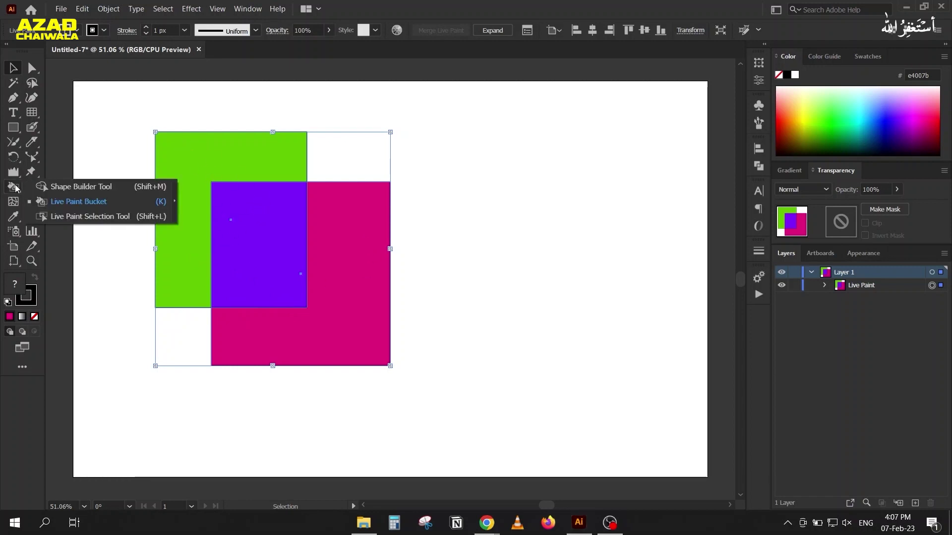
{"action": "left_click", "coordinate": [62, 221]}
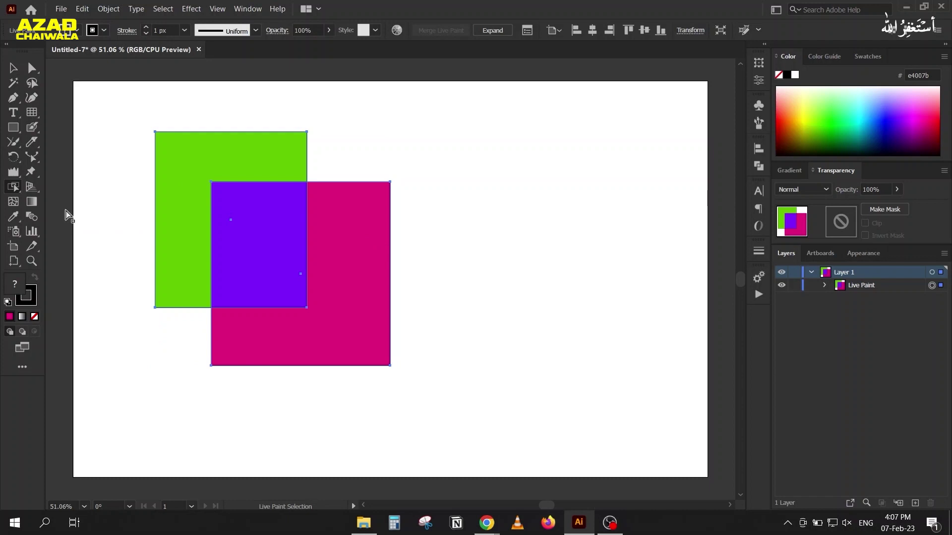
{"action": "left_click", "coordinate": [174, 174]}
{"action": "left_click", "coordinate": [239, 200]}
{"action": "left_click", "coordinate": [360, 224]}
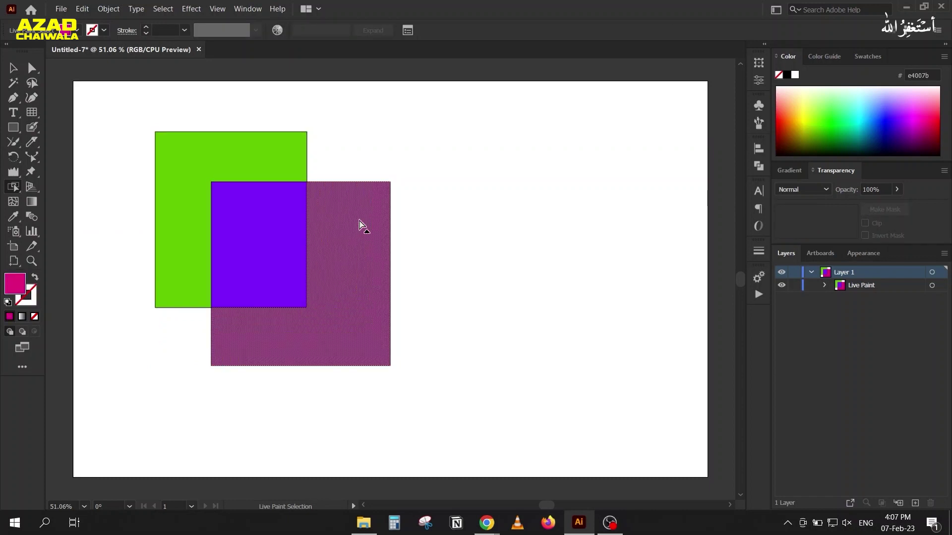
{"action": "left_click", "coordinate": [793, 133]}
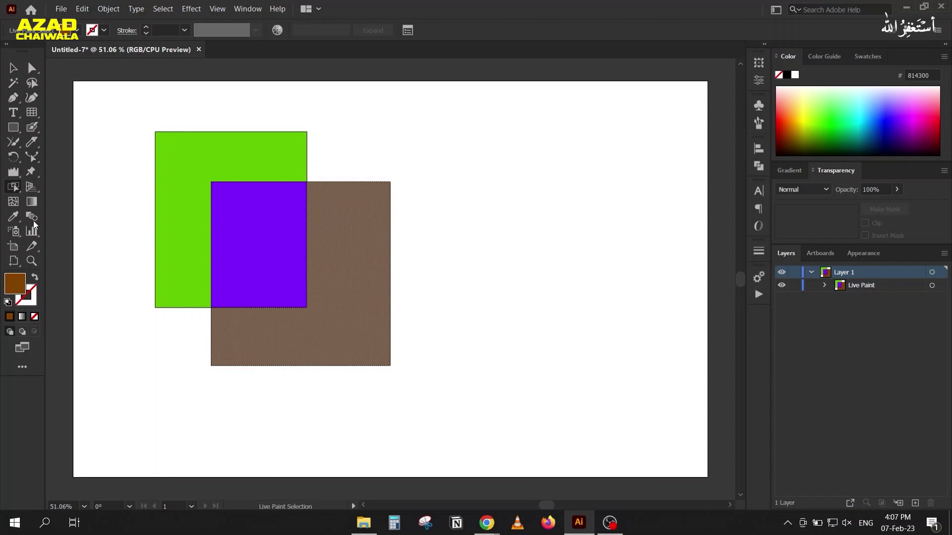
{"action": "left_click", "coordinate": [257, 218]}
{"action": "left_click", "coordinate": [898, 108]}
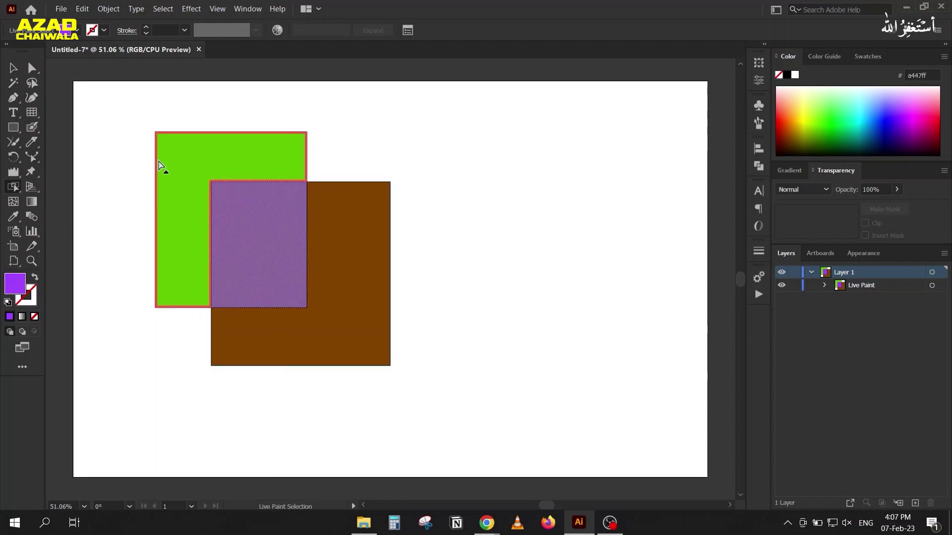
{"action": "left_click", "coordinate": [164, 169]}
{"action": "left_click", "coordinate": [875, 102]}
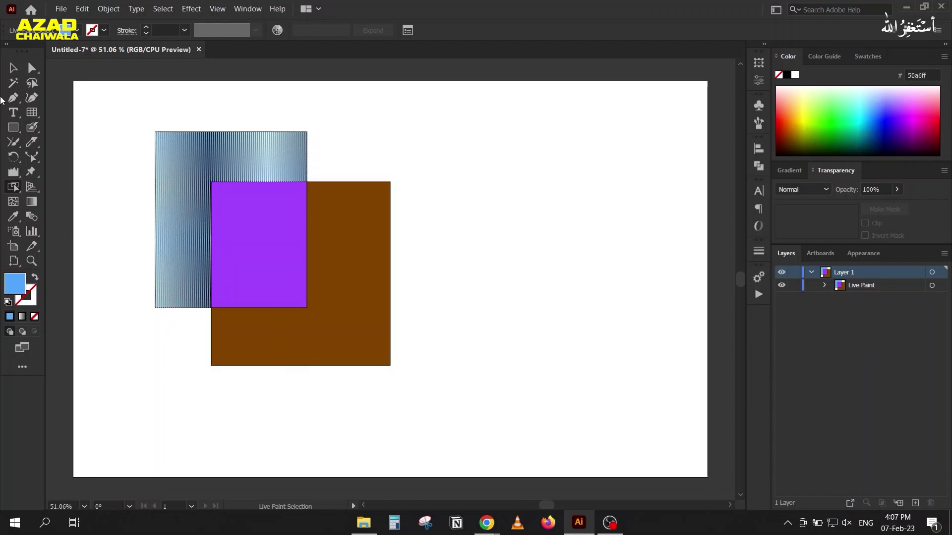
Step: Drag the Live Paint squares up and to the left
{"action": "left_click", "coordinate": [14, 68]}
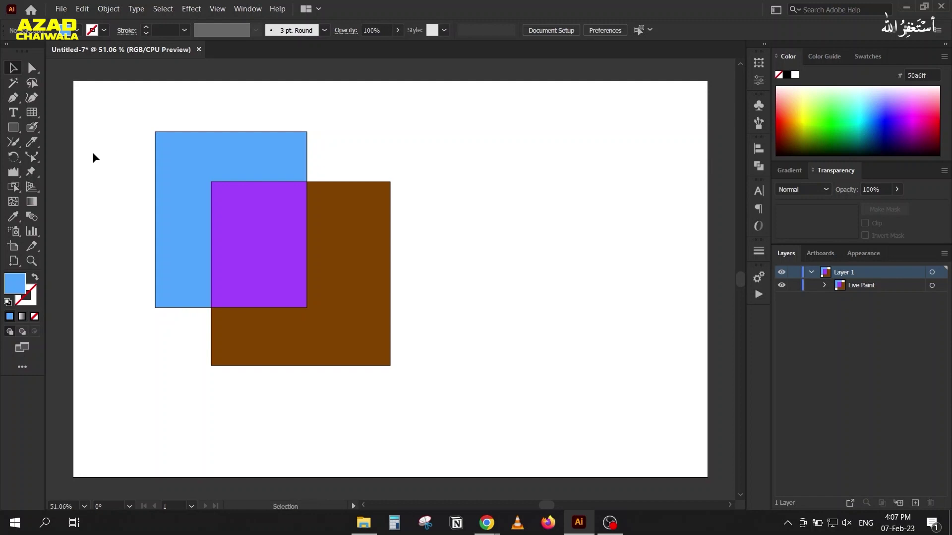
{"action": "left_click", "coordinate": [13, 187]}
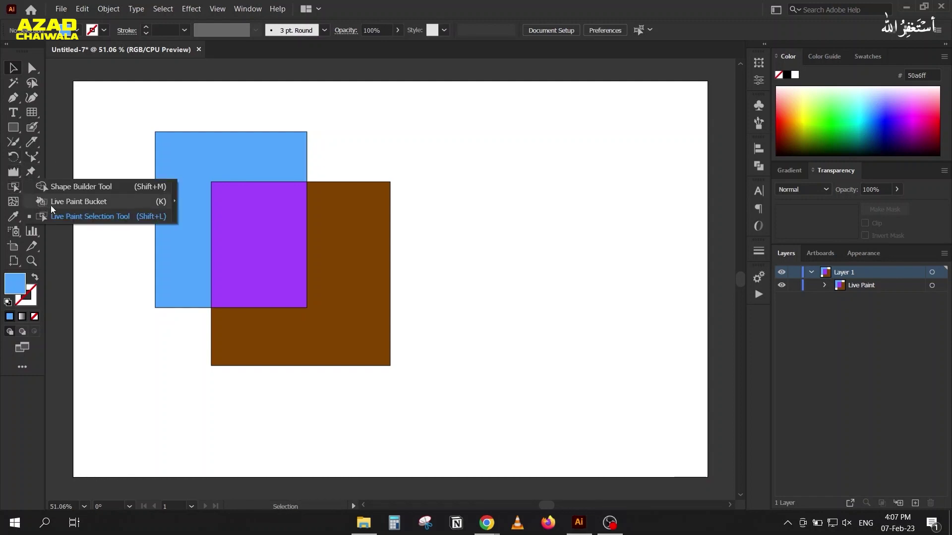
{"action": "left_click", "coordinate": [66, 216]}
{"action": "left_click_drag", "start_coordinate": [218, 212], "coordinate": [165, 183]}
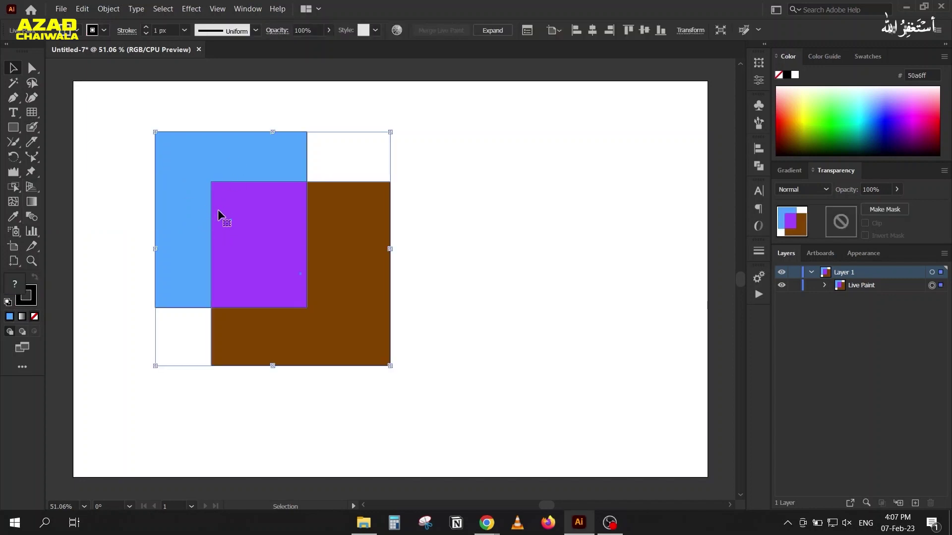
{"action": "left_click", "coordinate": [109, 8]}
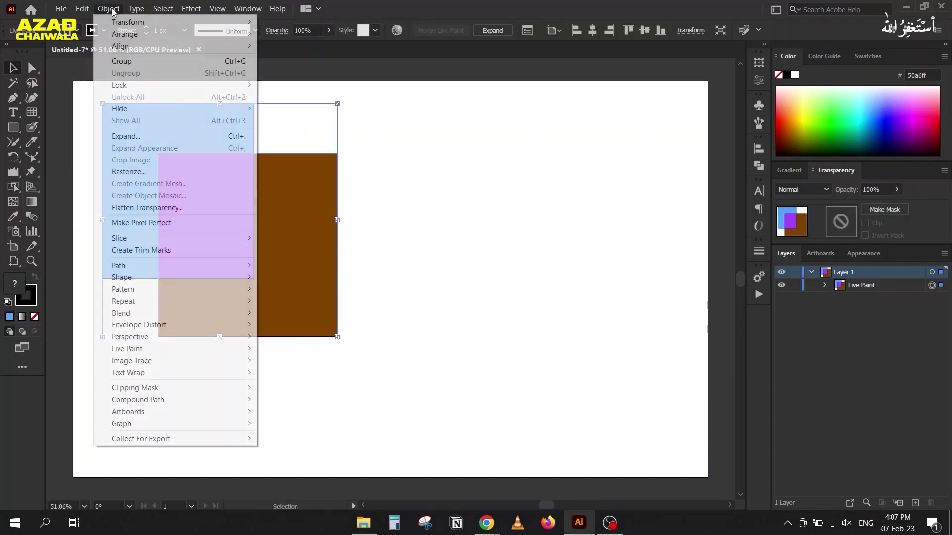
Step: Expand and ungroup the Live Paint artwork, deleting the leftover unfilled outline group
{"action": "left_click", "coordinate": [126, 136]}
{"action": "left_click", "coordinate": [436, 290]}
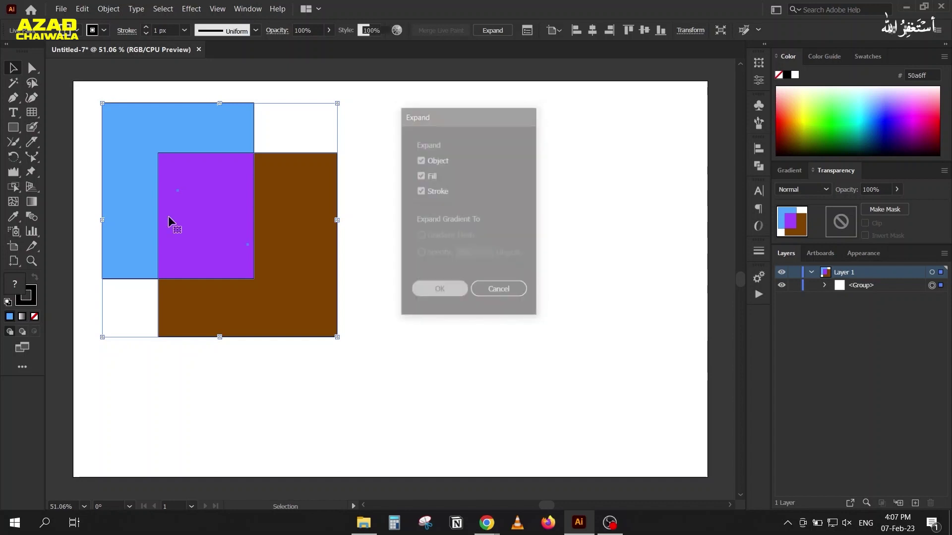
{"action": "right_click", "coordinate": [228, 168]}
{"action": "left_click", "coordinate": [259, 258]}
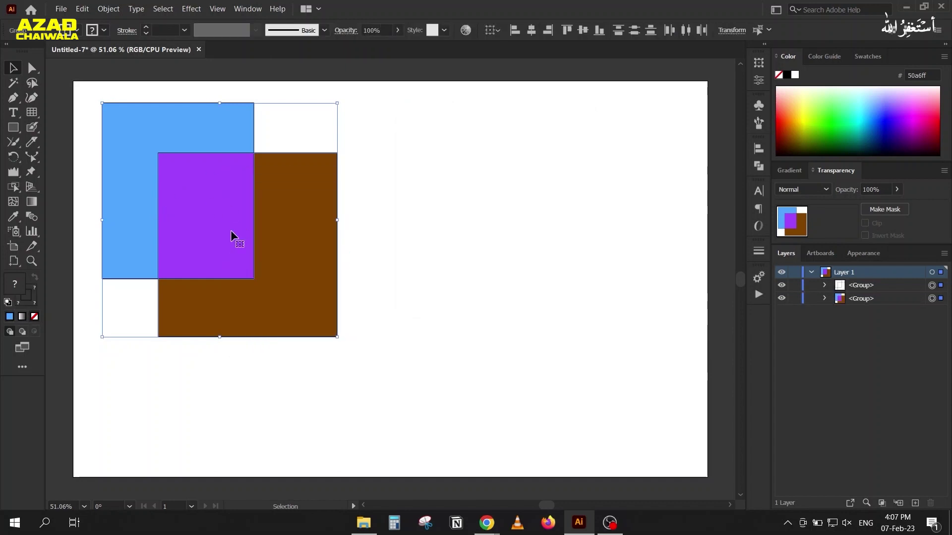
{"action": "left_click", "coordinate": [242, 381]}
{"action": "left_click_drag", "start_coordinate": [376, 259], "coordinate": [591, 248]}
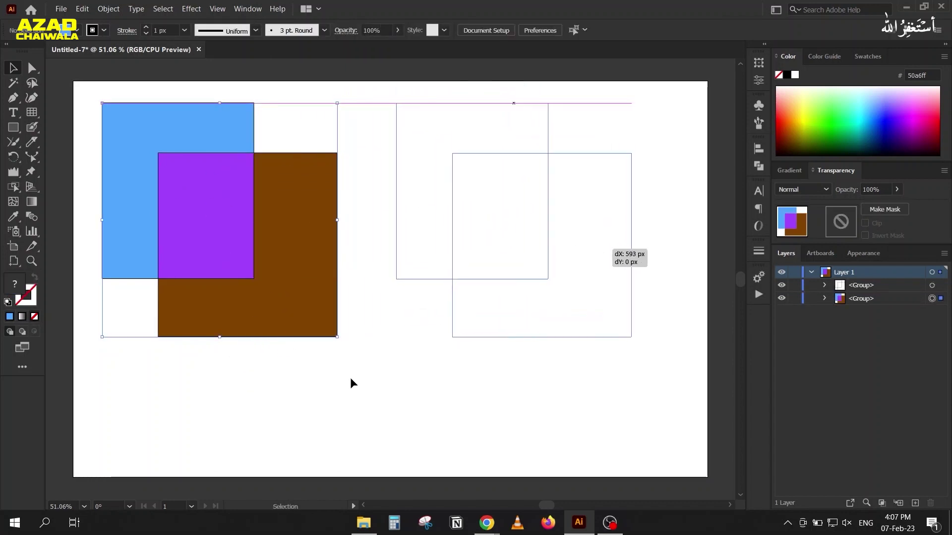
{"action": "key", "text": "Delete"}
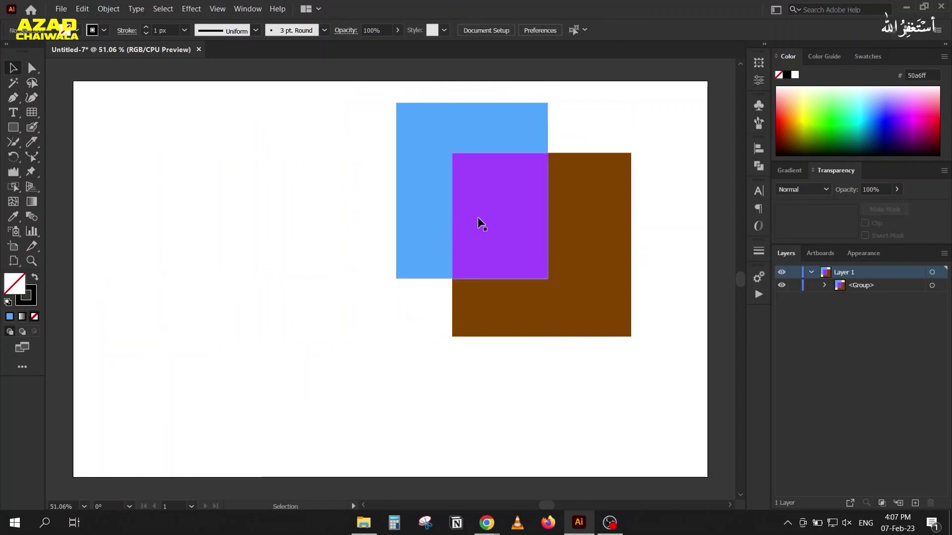
Step: Ungroup the coloured pieces and pull the blue L left and the brown shape down-right
{"action": "left_click_drag", "start_coordinate": [477, 222], "coordinate": [327, 222]}
{"action": "right_click", "coordinate": [394, 217]}
{"action": "left_click", "coordinate": [424, 305]}
{"action": "left_click_drag", "start_coordinate": [271, 212], "coordinate": [233, 210]}
{"action": "left_click_drag", "start_coordinate": [437, 289], "coordinate": [486, 320]}
{"action": "left_click_drag", "start_coordinate": [334, 236], "coordinate": [327, 239]}
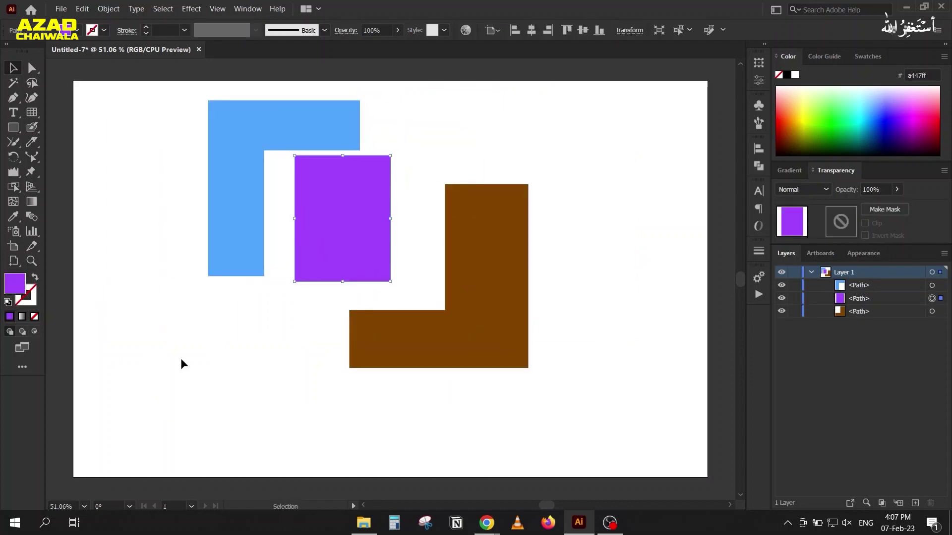
Step: Make the rectangle's fill pink, then select all three shapes and delete them
{"action": "left_click", "coordinate": [808, 113]}
{"action": "left_click", "coordinate": [915, 122]}
{"action": "left_click", "coordinate": [930, 105]}
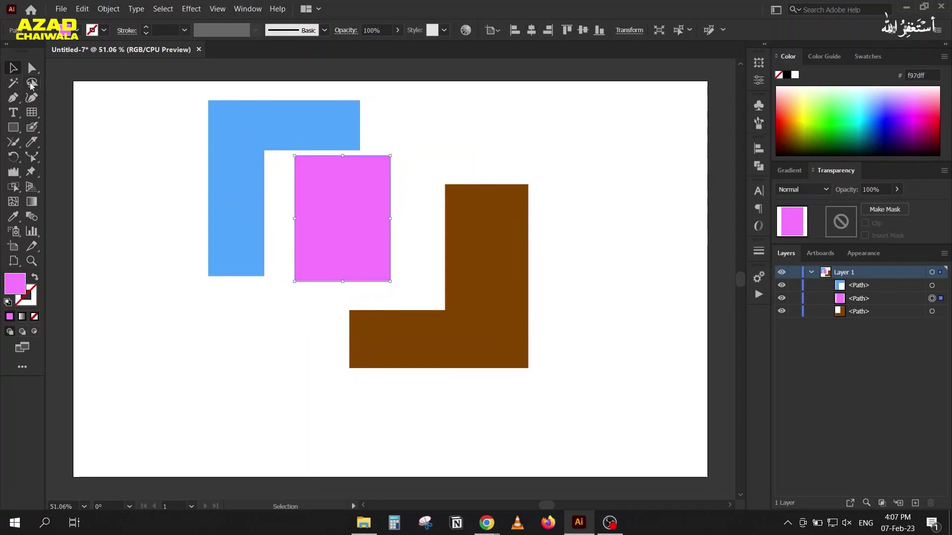
{"action": "left_click_drag", "start_coordinate": [151, 112], "coordinate": [587, 342]}
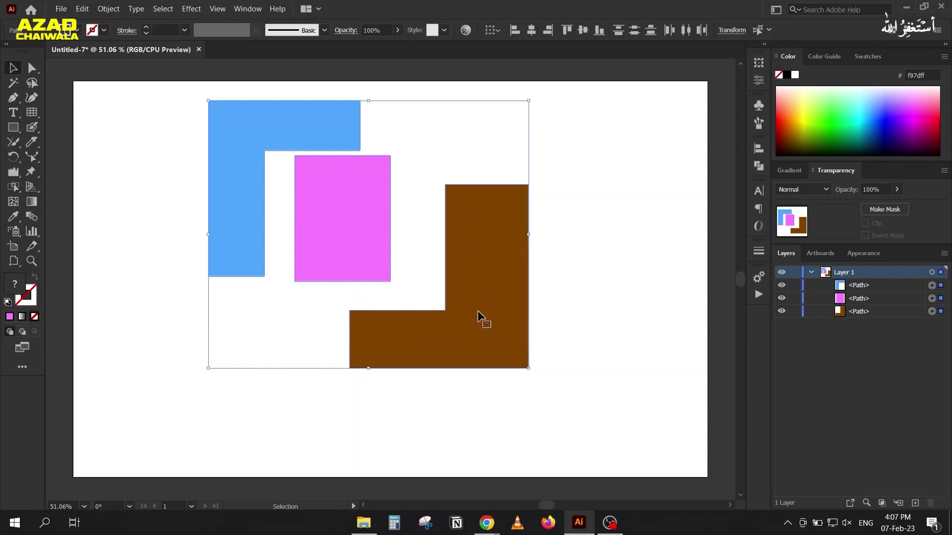
{"action": "key", "text": "Delete"}
Step: Activate the Perspective Grid Tool so the two-point grid spans the empty artboard
{"action": "left_click", "coordinate": [11, 187]}
{"action": "left_click", "coordinate": [80, 187]}
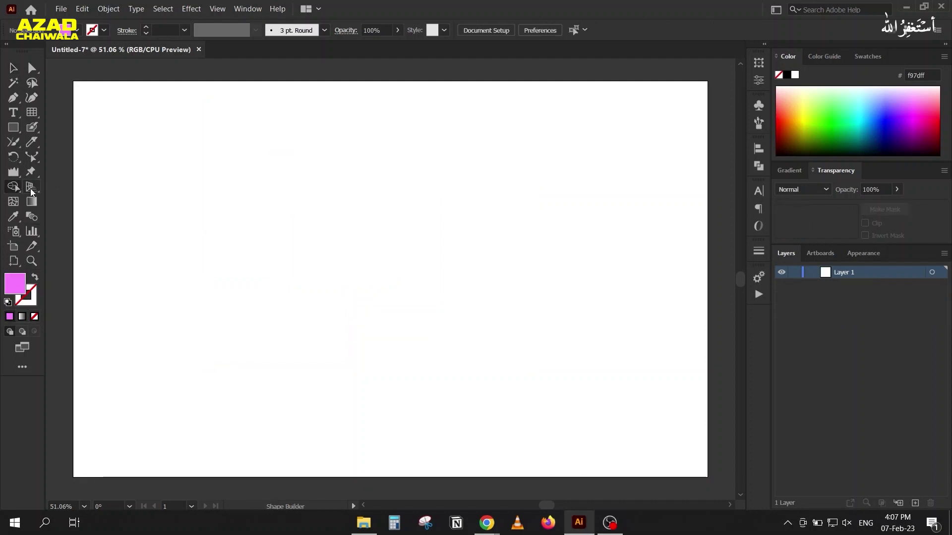
{"action": "left_click", "coordinate": [31, 188]}
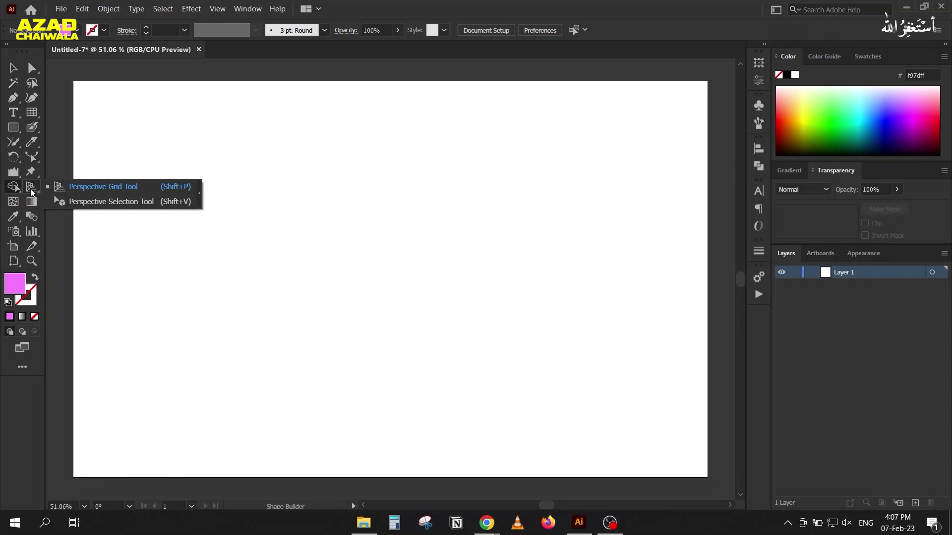
{"action": "left_click", "coordinate": [59, 186]}
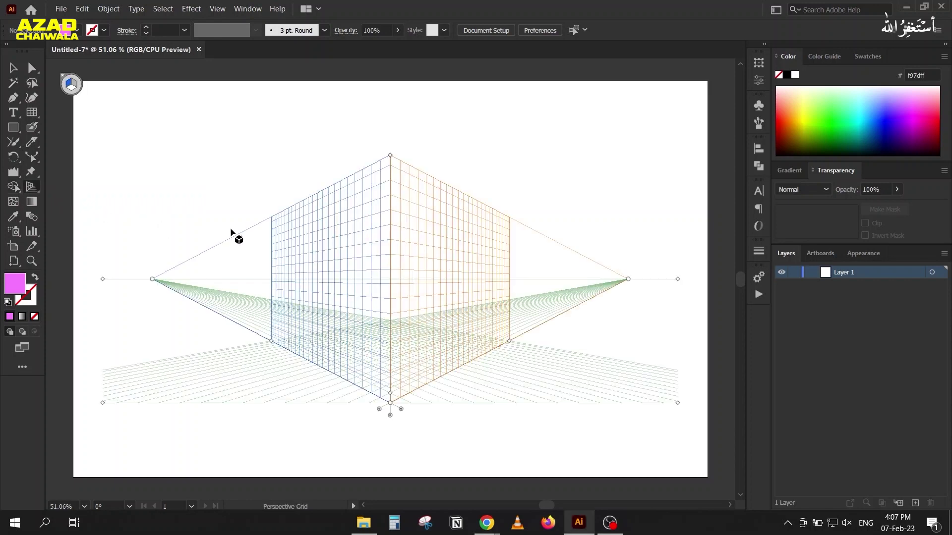
{"action": "left_click", "coordinate": [13, 68]}
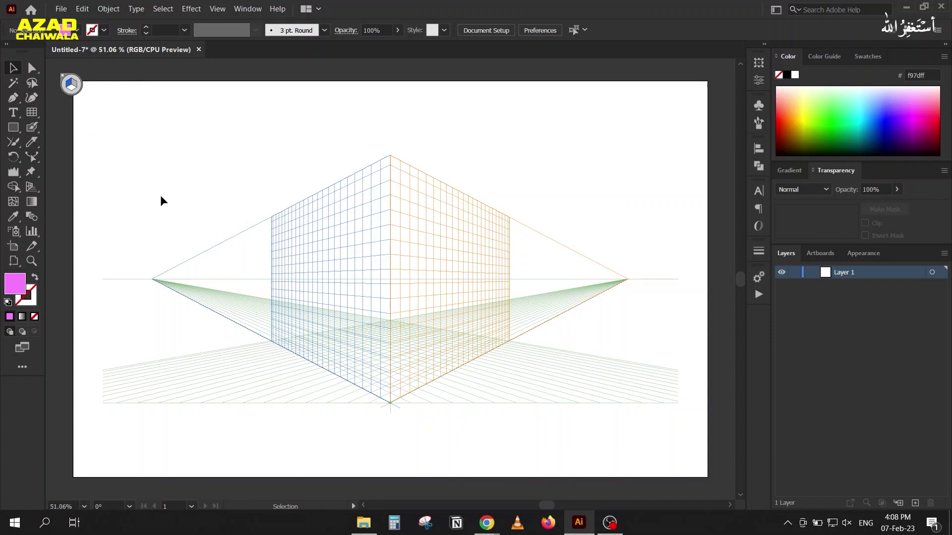
{"action": "left_click", "coordinate": [28, 186]}
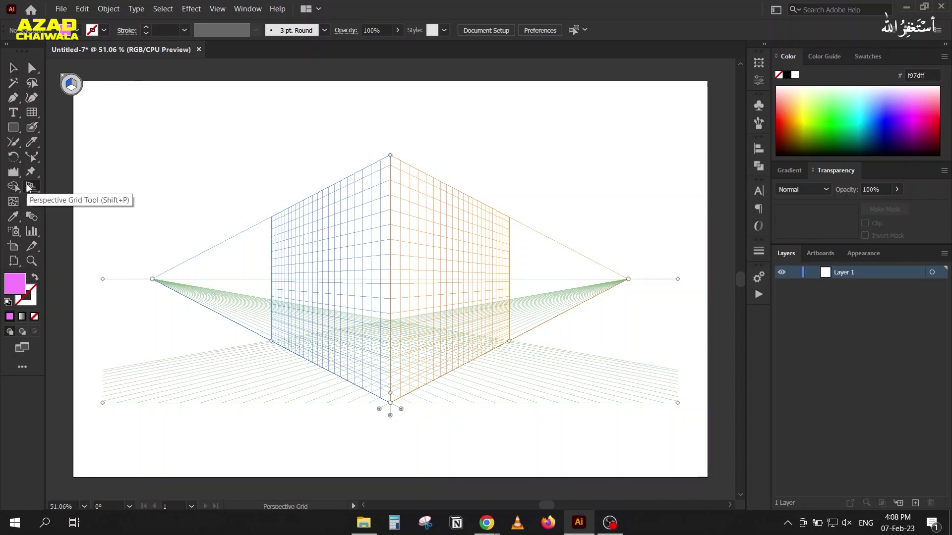
{"action": "left_click_drag", "start_coordinate": [27, 184], "coordinate": [74, 190]}
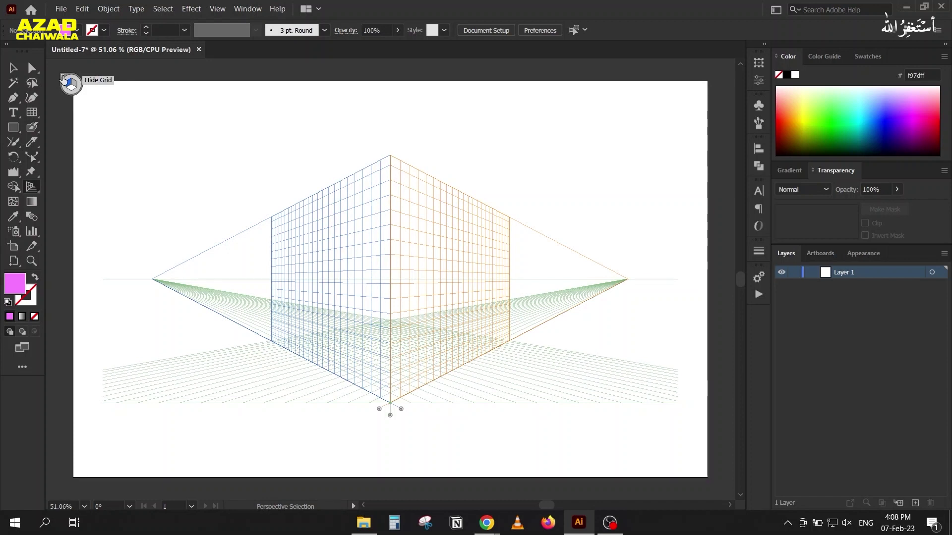
{"action": "left_click", "coordinate": [62, 78]}
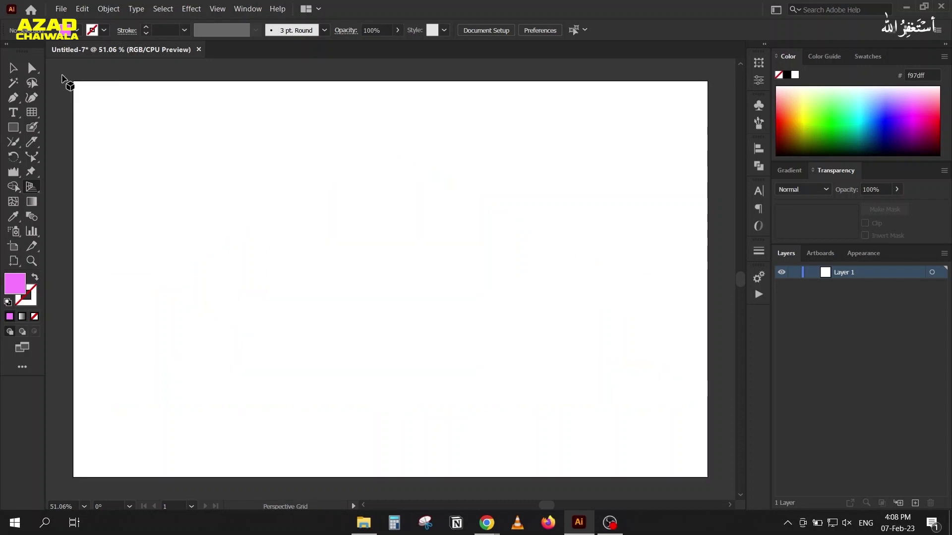
{"action": "left_click", "coordinate": [31, 187]}
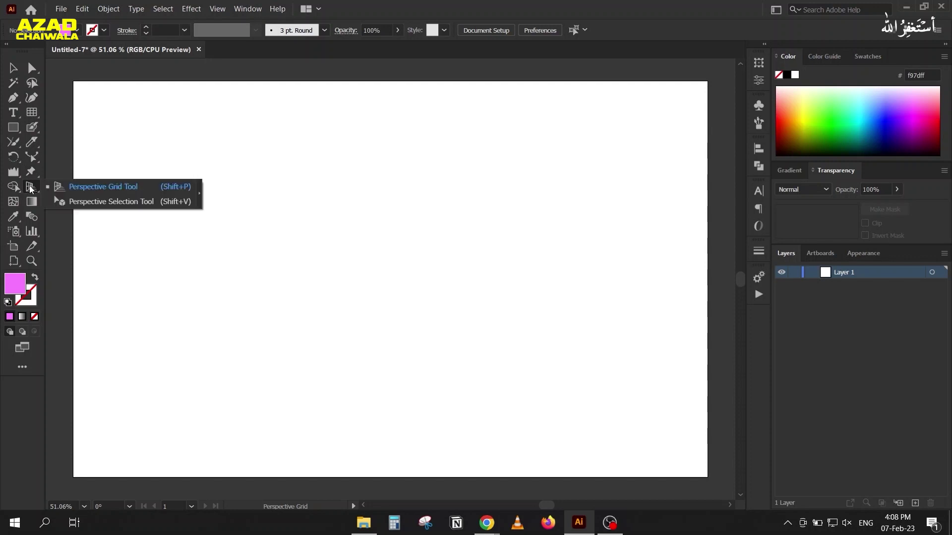
{"action": "left_click", "coordinate": [58, 192]}
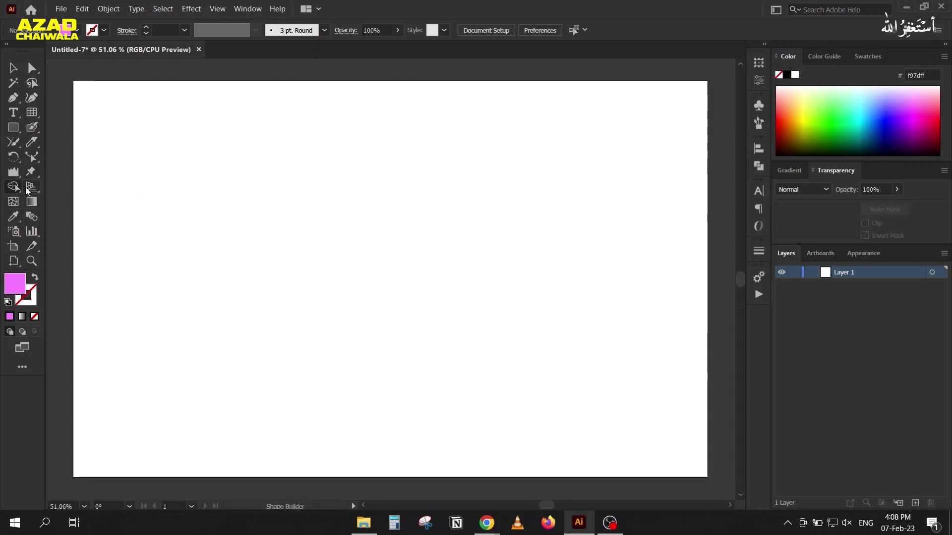
{"action": "left_click", "coordinate": [28, 186]}
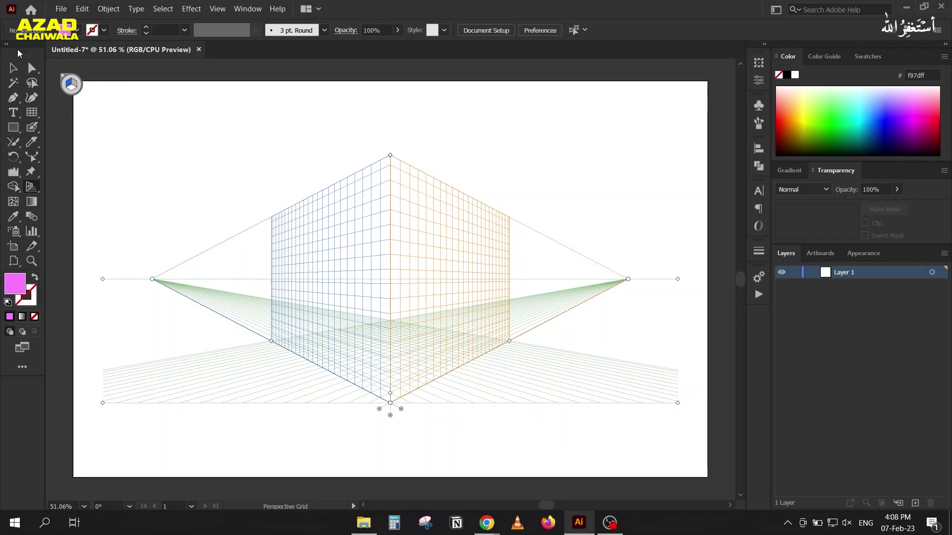
{"action": "left_click_drag", "start_coordinate": [18, 53], "coordinate": [39, 64]}
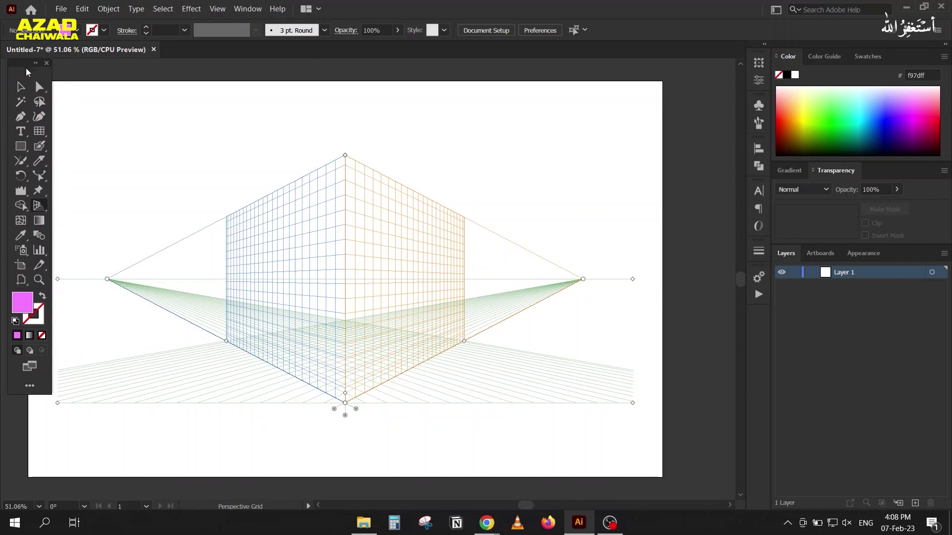
{"action": "left_click_drag", "start_coordinate": [28, 66], "coordinate": [14, 71]}
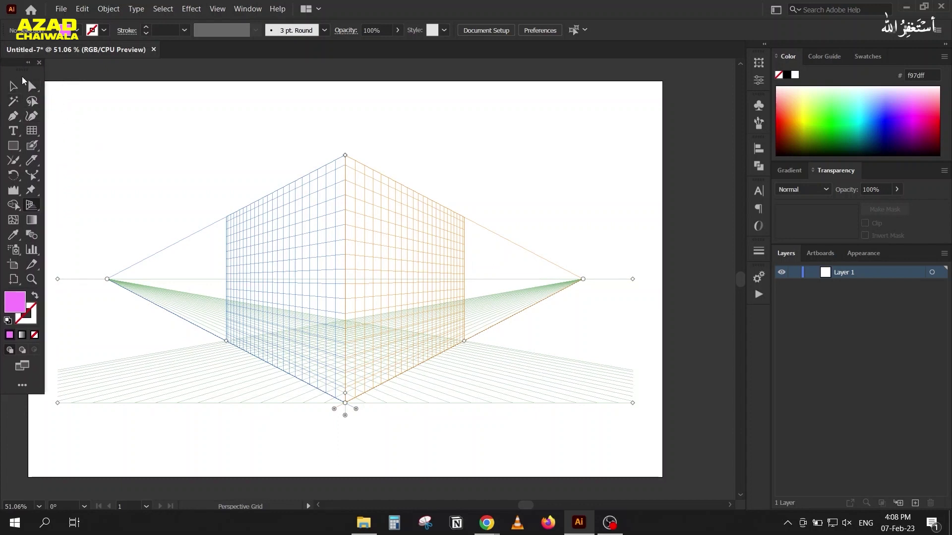
{"action": "mouse_move", "coordinate": [8, 74]}
{"action": "left_mouse_down"}
{"action": "mouse_move", "coordinate": [2, 90]}
{"action": "mouse_move", "coordinate": [2, 82]}
{"action": "left_mouse_up"}
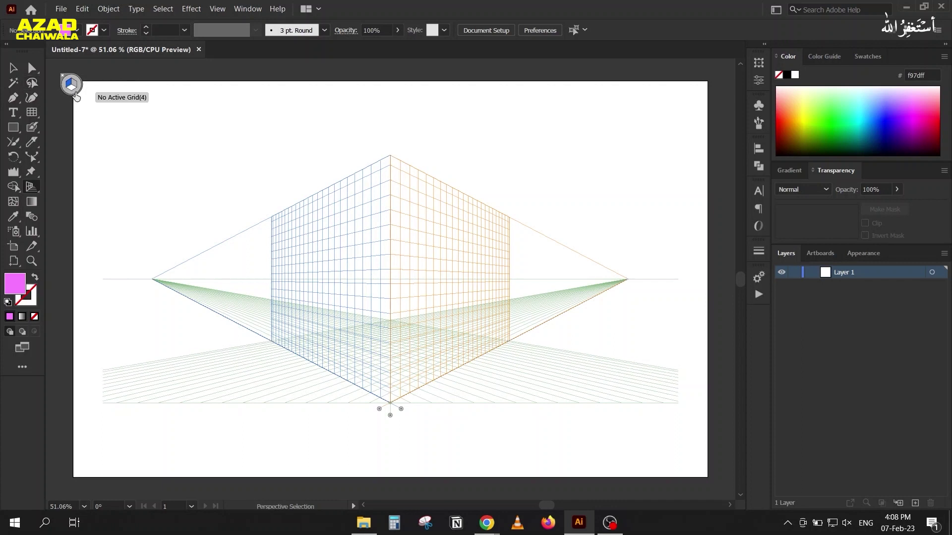
Step: Set the perspective grid's Widget Position to Bottom-Right in Perspective Grid Options
{"action": "double_click", "coordinate": [24, 188]}
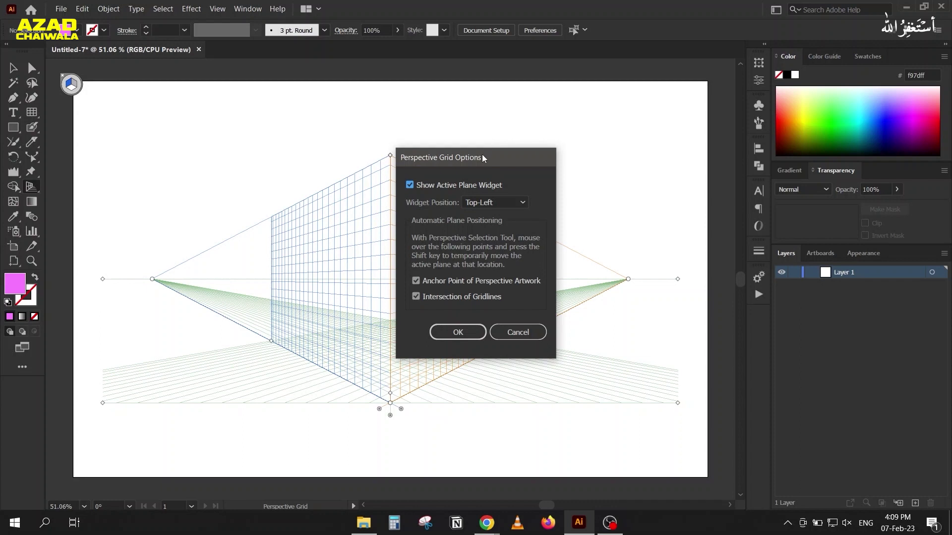
{"action": "left_click_drag", "start_coordinate": [482, 158], "coordinate": [618, 79]}
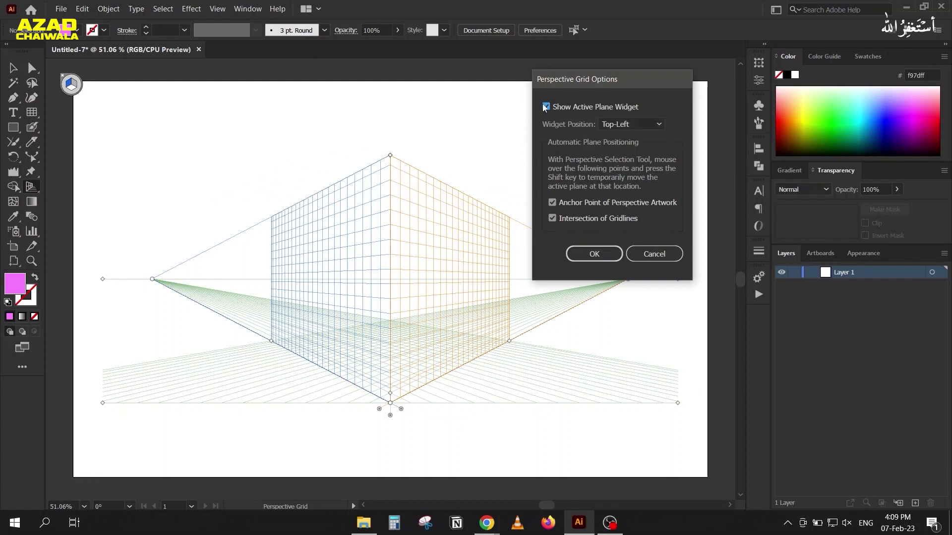
{"action": "left_click", "coordinate": [646, 123]}
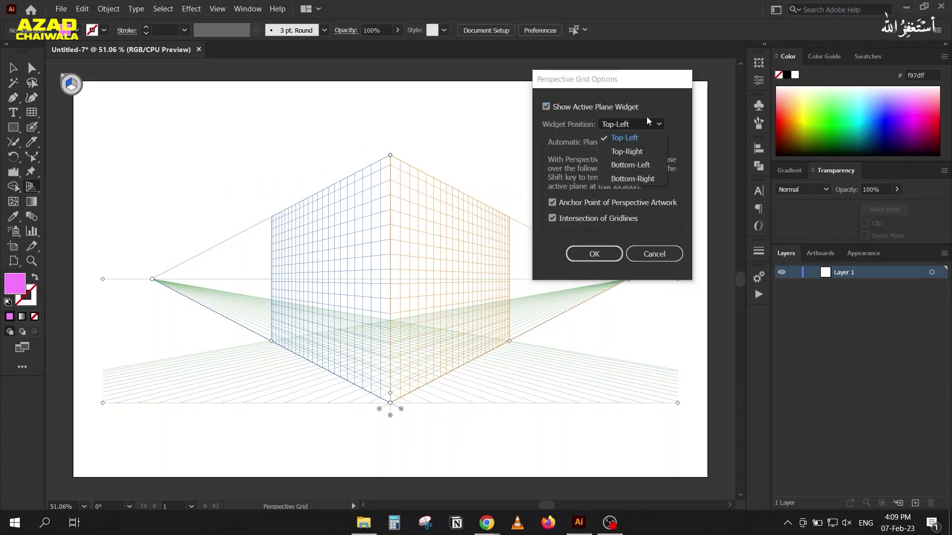
{"action": "left_click", "coordinate": [623, 176]}
{"action": "left_click", "coordinate": [594, 254]}
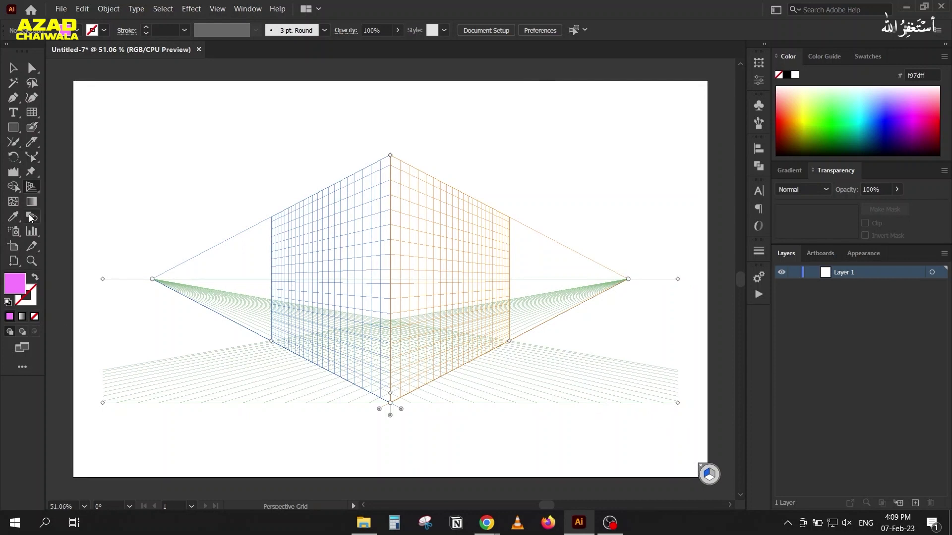
Step: Change the Widget Position to Top-Right instead
{"action": "double_click", "coordinate": [32, 186]}
{"action": "left_click", "coordinate": [638, 124]}
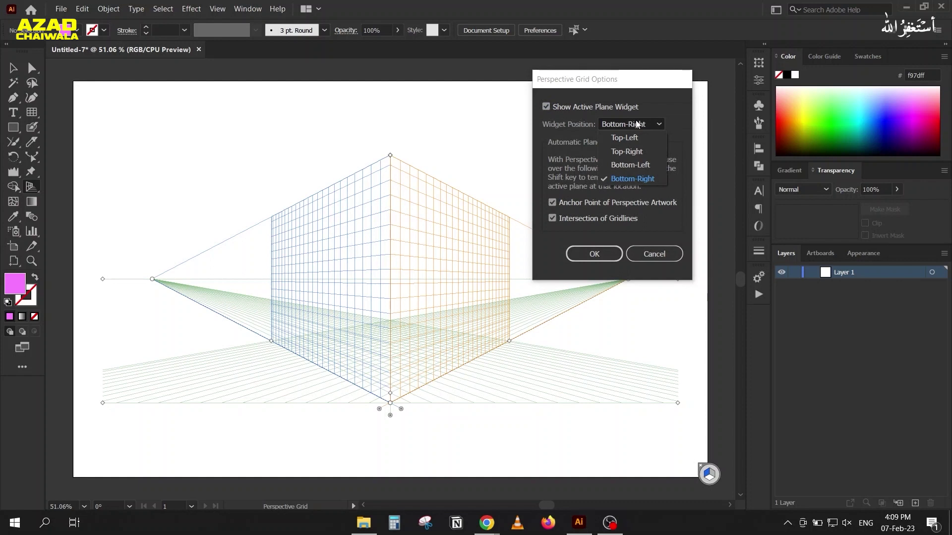
{"action": "left_click", "coordinate": [637, 154]}
{"action": "left_click", "coordinate": [594, 254]}
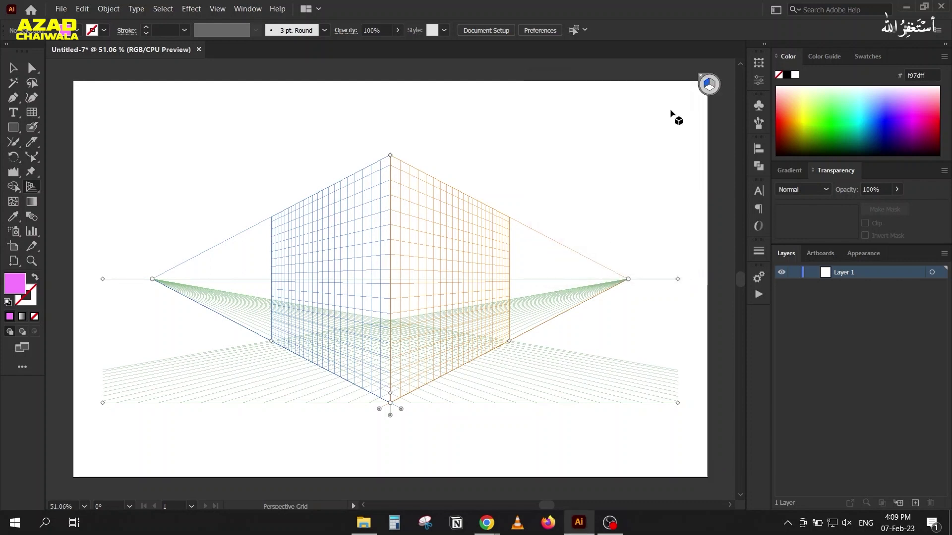
{"action": "left_click", "coordinate": [14, 68]}
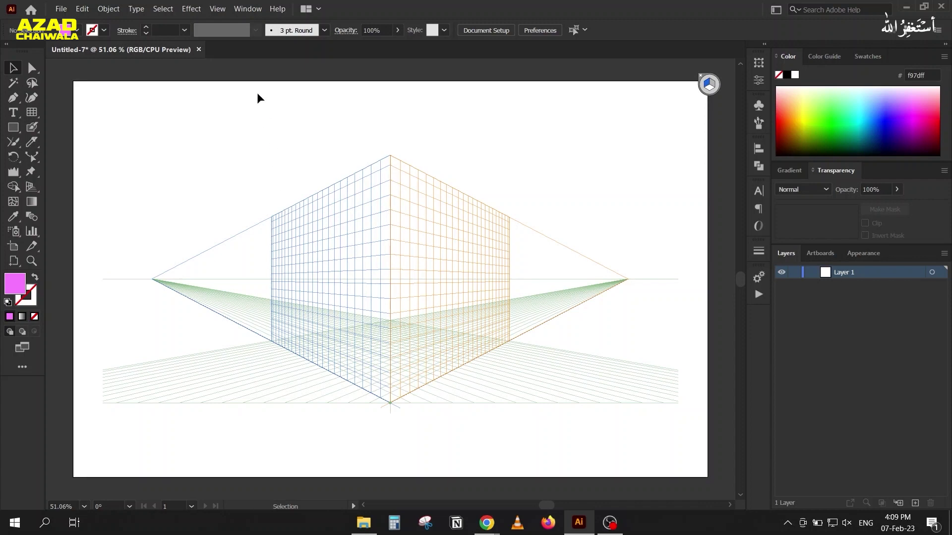
Step: Try the one-point perspective grid, then switch to two-point perspective
{"action": "left_click", "coordinate": [211, 9]}
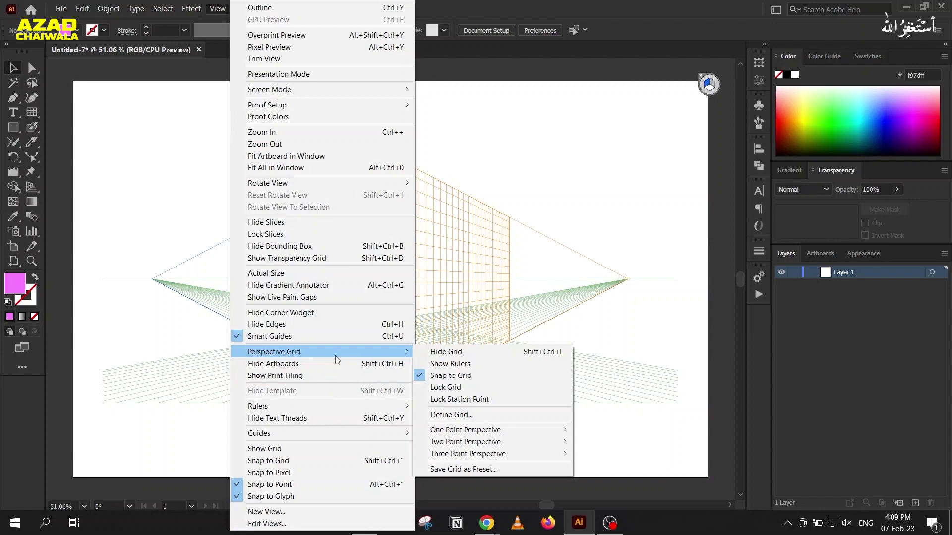
{"action": "mouse_move", "coordinate": [273, 352]}
{"action": "mouse_move", "coordinate": [465, 430]}
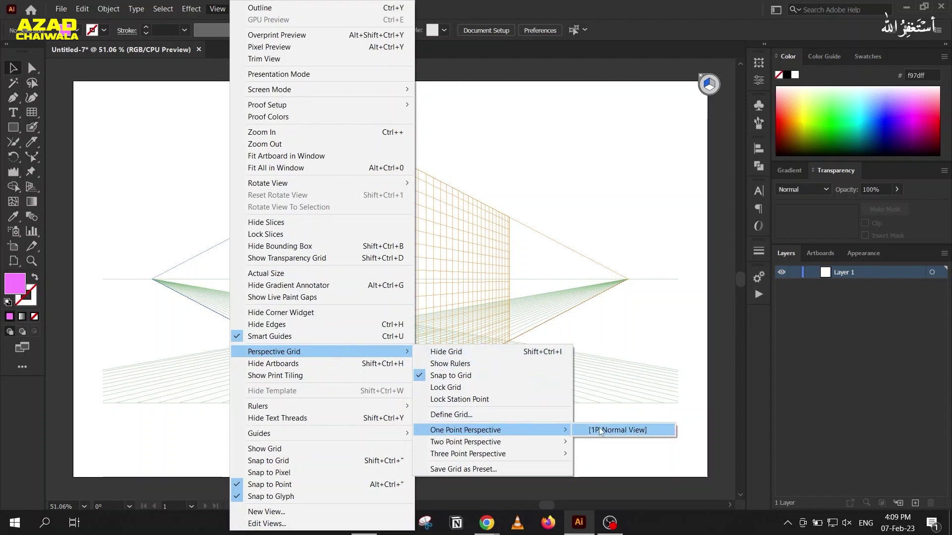
{"action": "left_click", "coordinate": [599, 431]}
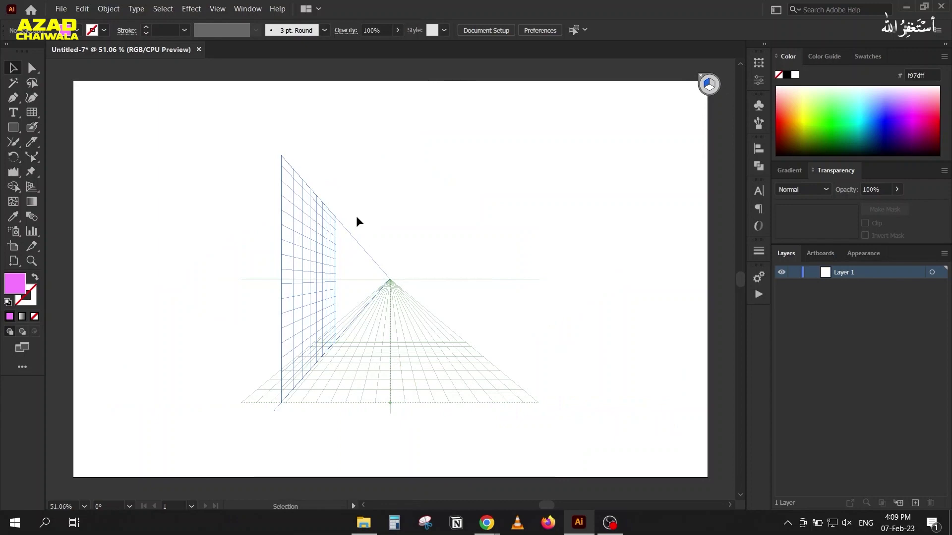
{"action": "left_click", "coordinate": [217, 8]}
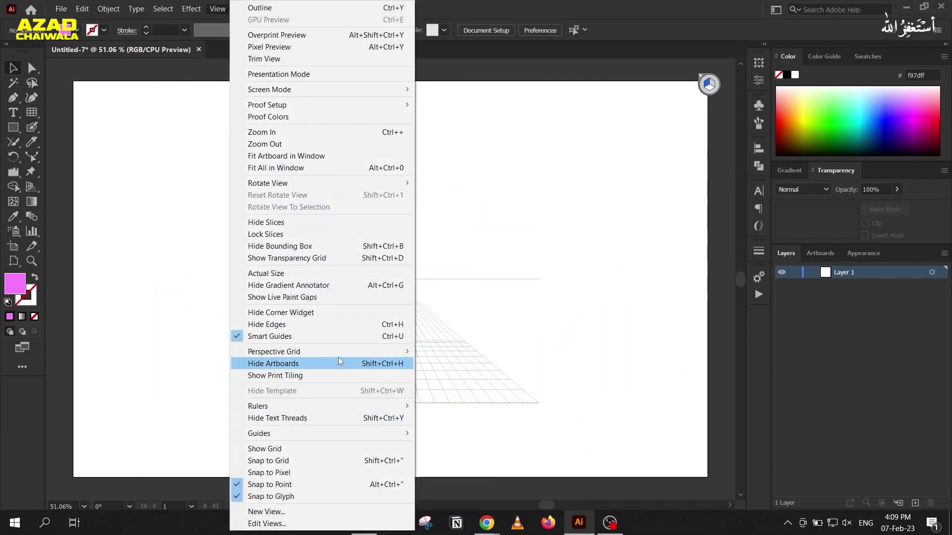
{"action": "mouse_move", "coordinate": [467, 454]}
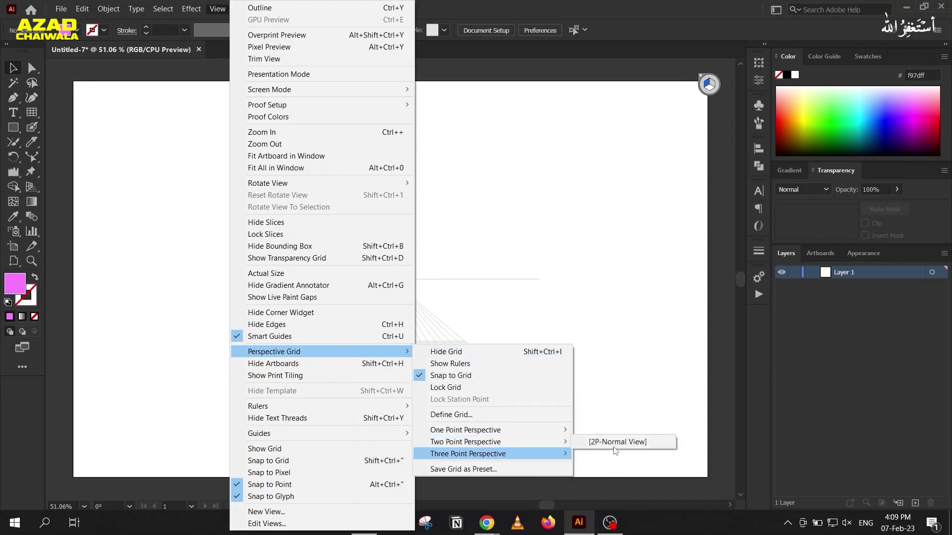
{"action": "left_click", "coordinate": [614, 442]}
Step: Preview three-point perspective, then return to Two Point [2P-Normal View]
{"action": "left_click", "coordinate": [217, 9]}
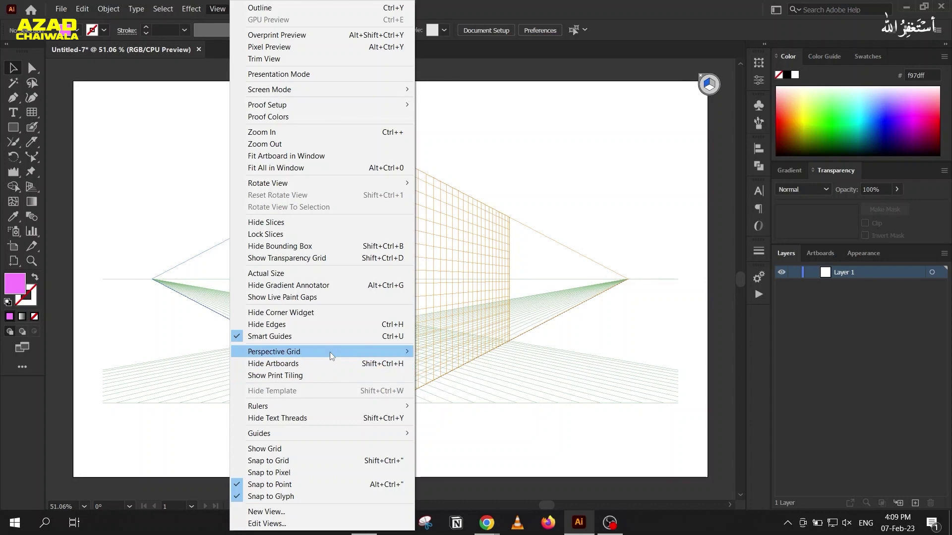
{"action": "left_click", "coordinate": [597, 455]}
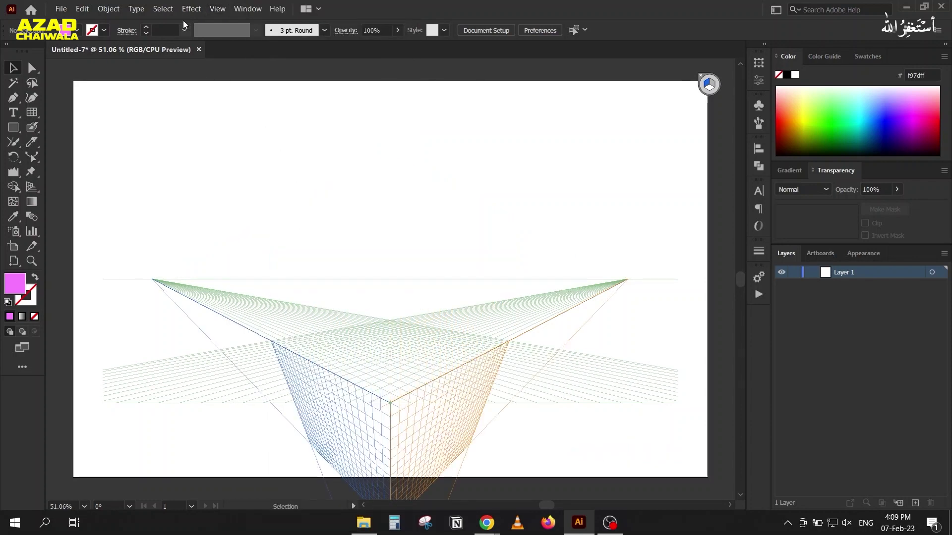
{"action": "left_click", "coordinate": [191, 10]}
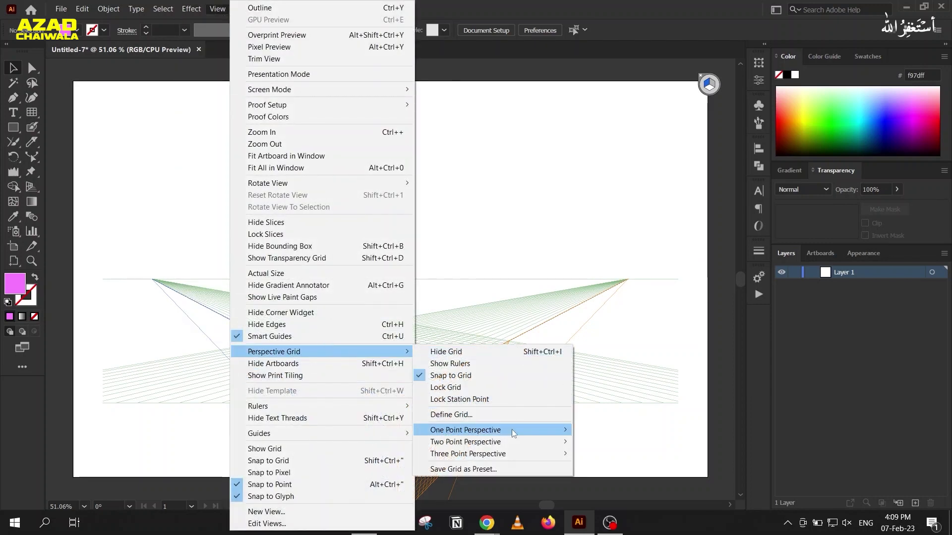
{"action": "mouse_move", "coordinate": [465, 442]}
{"action": "left_click", "coordinate": [602, 443]}
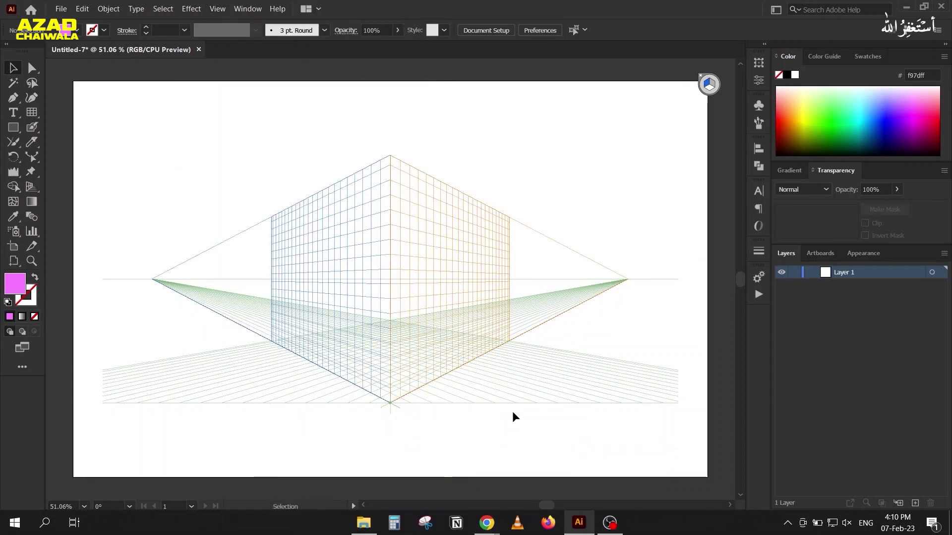
Step: Pull the right vanishing point inward, raise the ground level, and heighten the vertical planes
{"action": "left_click", "coordinate": [33, 187]}
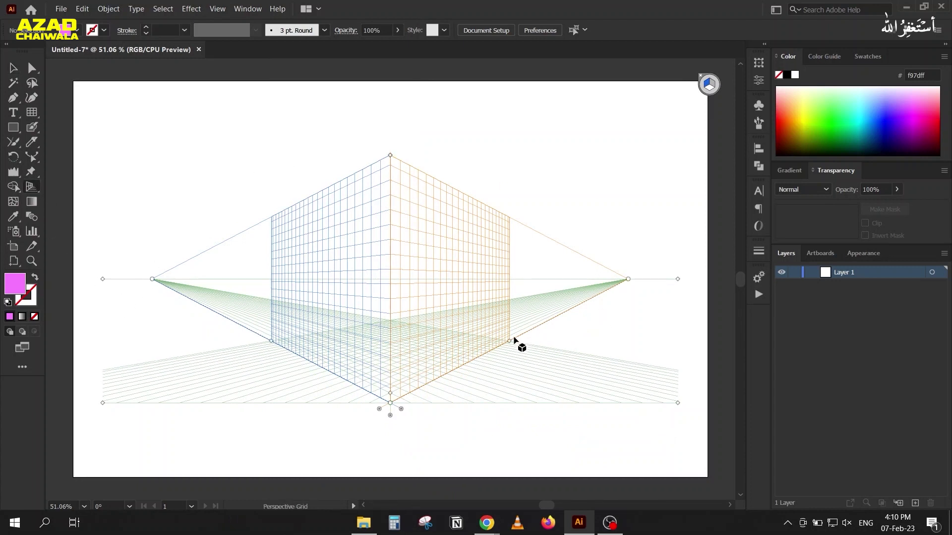
{"action": "mouse_move", "coordinate": [150, 278]}
{"action": "left_mouse_down"}
{"action": "mouse_move", "coordinate": [241, 270]}
{"action": "mouse_move", "coordinate": [156, 279]}
{"action": "left_mouse_up"}
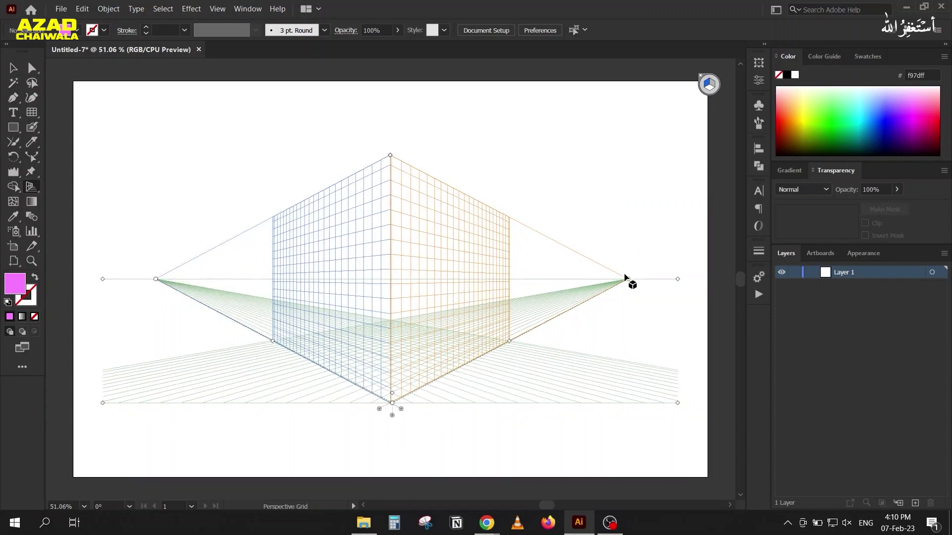
{"action": "mouse_move", "coordinate": [628, 279]}
{"action": "left_mouse_down"}
{"action": "mouse_move", "coordinate": [681, 283]}
{"action": "mouse_move", "coordinate": [548, 302]}
{"action": "mouse_move", "coordinate": [594, 305]}
{"action": "left_mouse_up"}
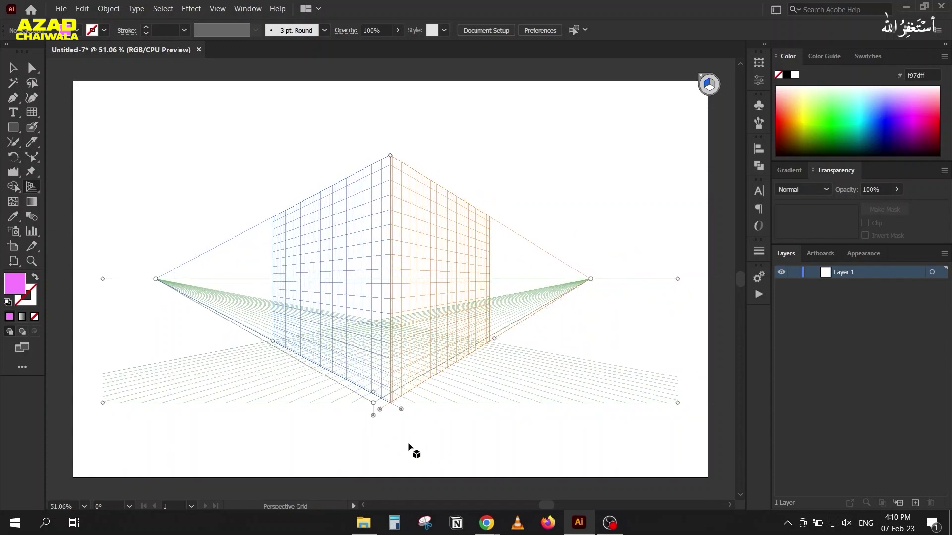
{"action": "mouse_move", "coordinate": [373, 418]}
{"action": "left_mouse_down"}
{"action": "mouse_move", "coordinate": [367, 195]}
{"action": "mouse_move", "coordinate": [368, 383]}
{"action": "mouse_move", "coordinate": [367, 281]}
{"action": "mouse_move", "coordinate": [370, 290]}
{"action": "left_mouse_up"}
{"action": "left_click_drag", "start_coordinate": [390, 155], "coordinate": [386, 88]}
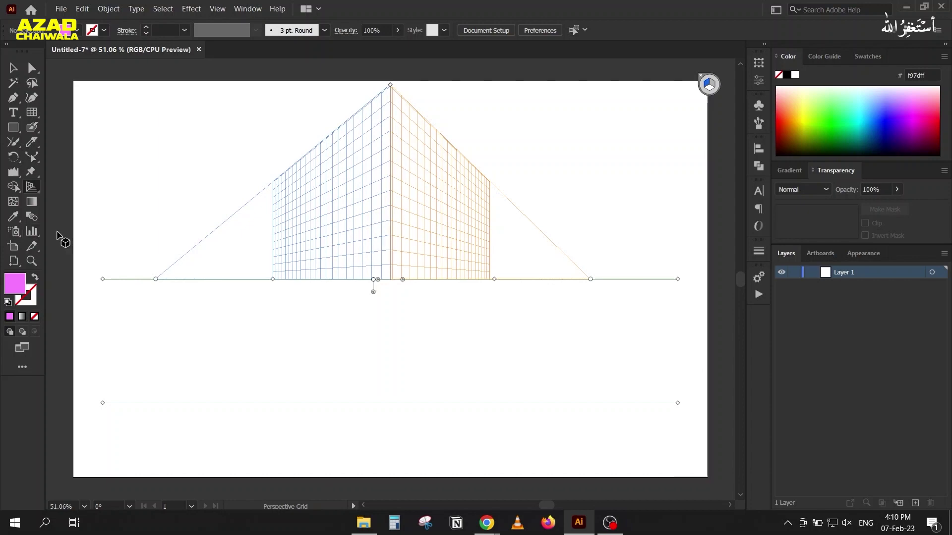
{"action": "left_click", "coordinate": [215, 11]}
{"action": "mouse_move", "coordinate": [274, 352]}
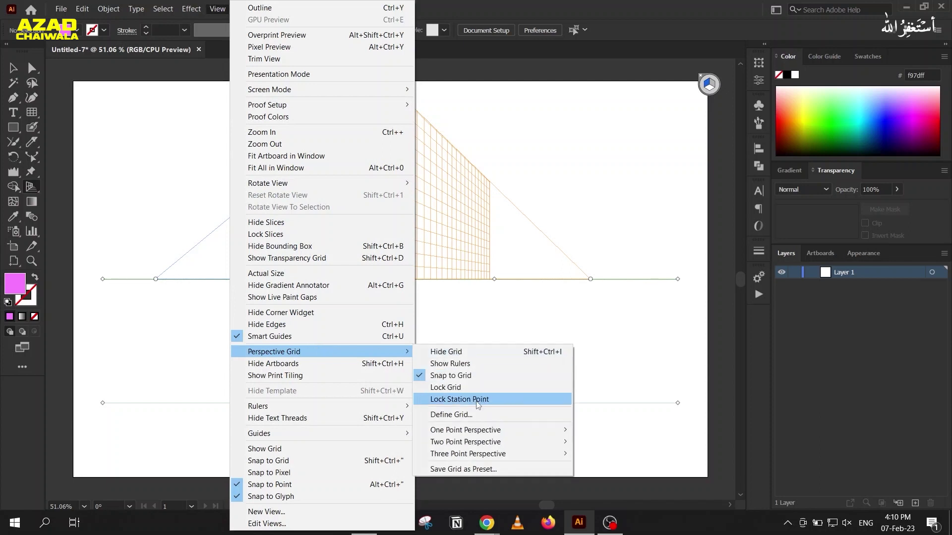
Step: Reset the perspective grid to the [2P-Normal View] two-point preset
{"action": "right_click", "coordinate": [442, 161]}
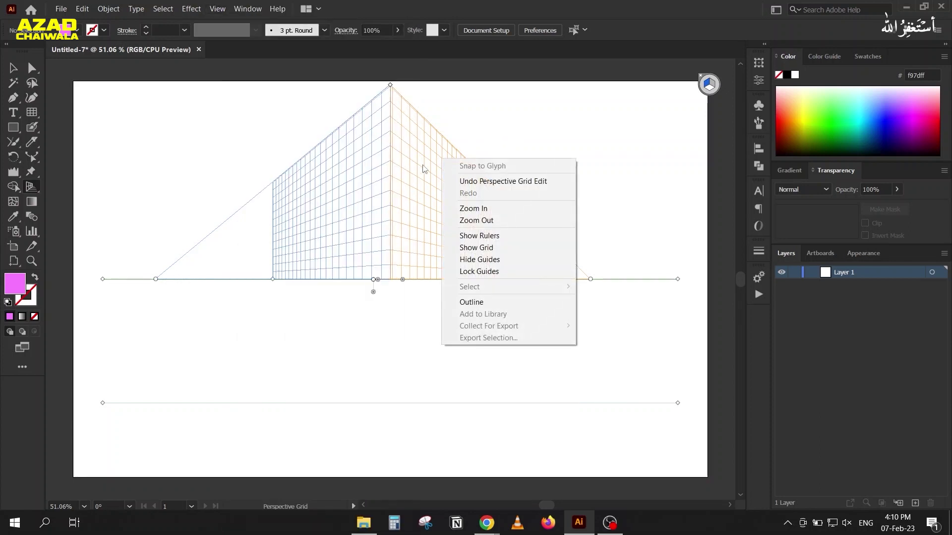
{"action": "left_click", "coordinate": [217, 8]}
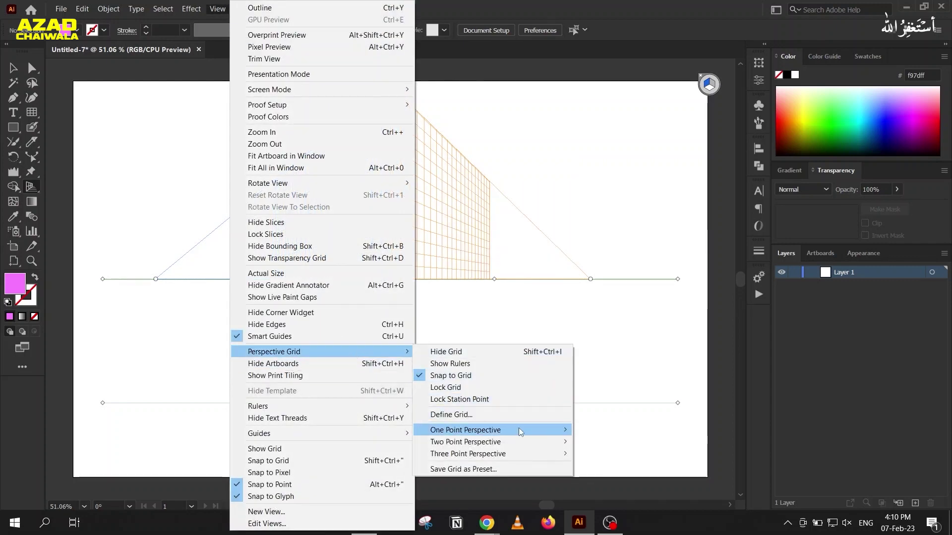
{"action": "left_click", "coordinate": [600, 443]}
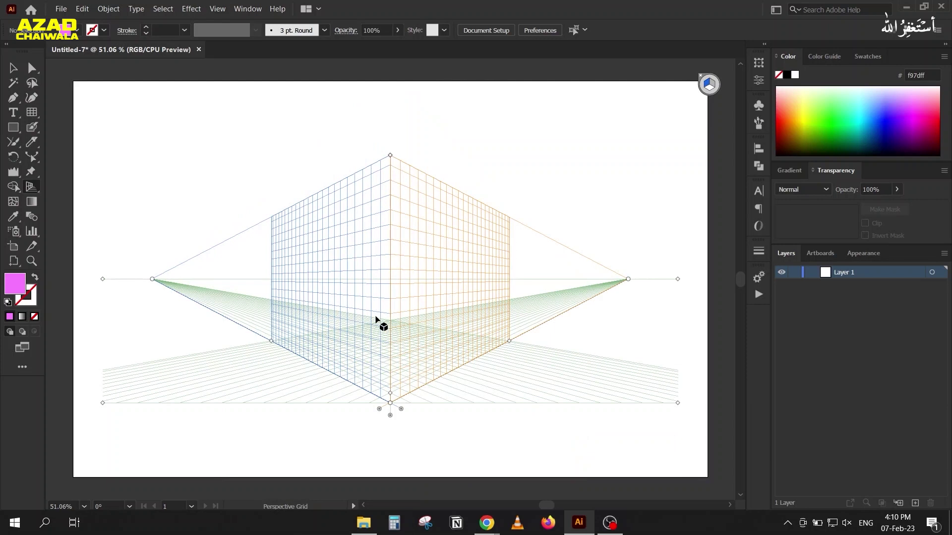
{"action": "left_click", "coordinate": [13, 67]}
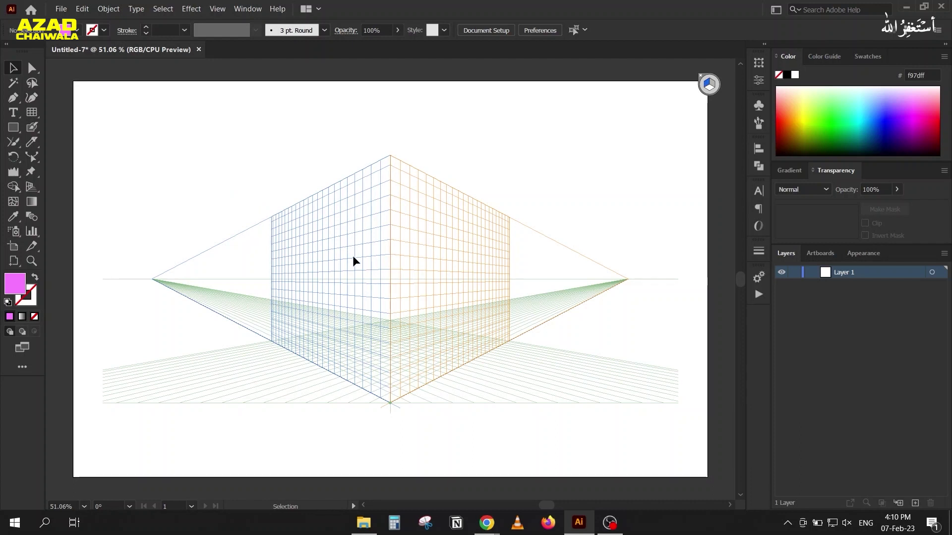
{"action": "left_click", "coordinate": [19, 130]}
Step: Draw a red rectangle fitted to the left perspective plane, replacing an oversized first attempt
{"action": "left_click", "coordinate": [867, 56]}
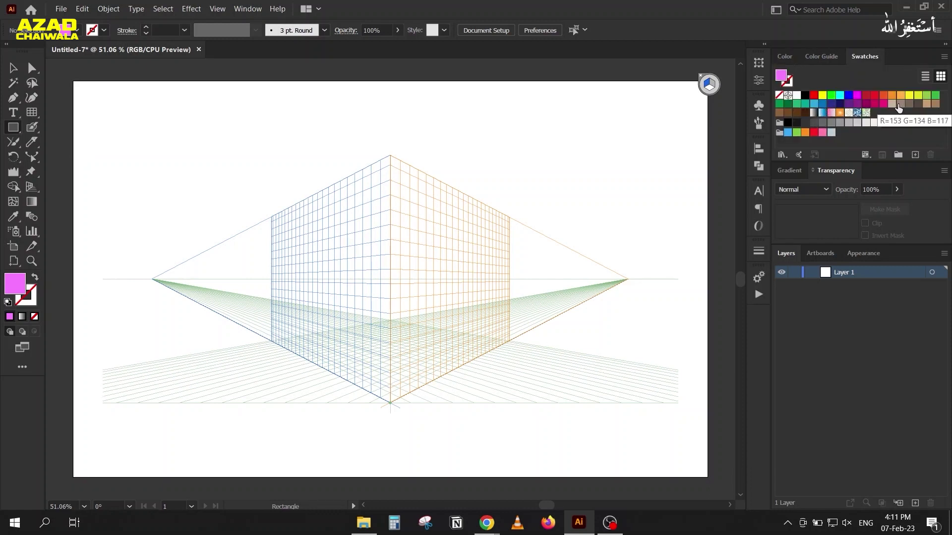
{"action": "left_click", "coordinate": [875, 96]}
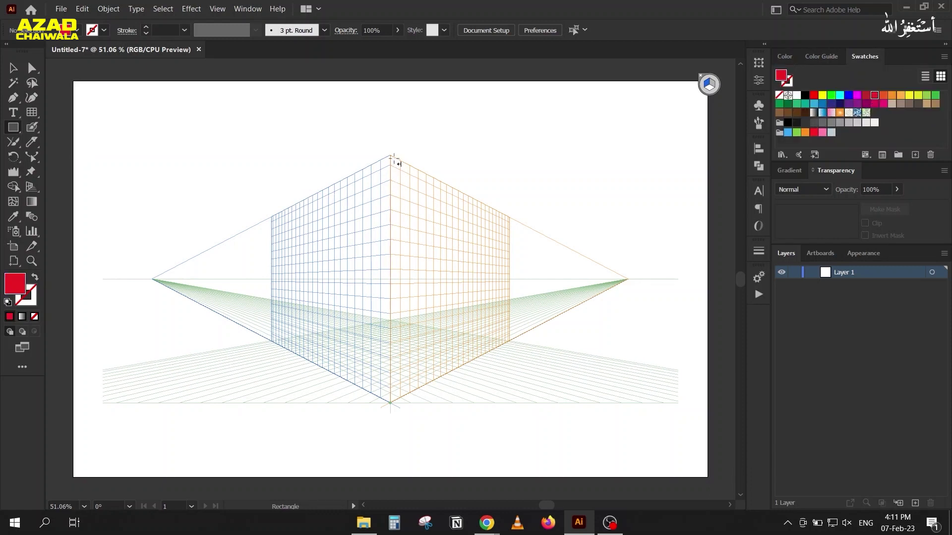
{"action": "mouse_move", "coordinate": [390, 155]}
{"action": "left_mouse_down"}
{"action": "mouse_move", "coordinate": [277, 343]}
{"action": "mouse_move", "coordinate": [176, 290]}
{"action": "left_mouse_up"}
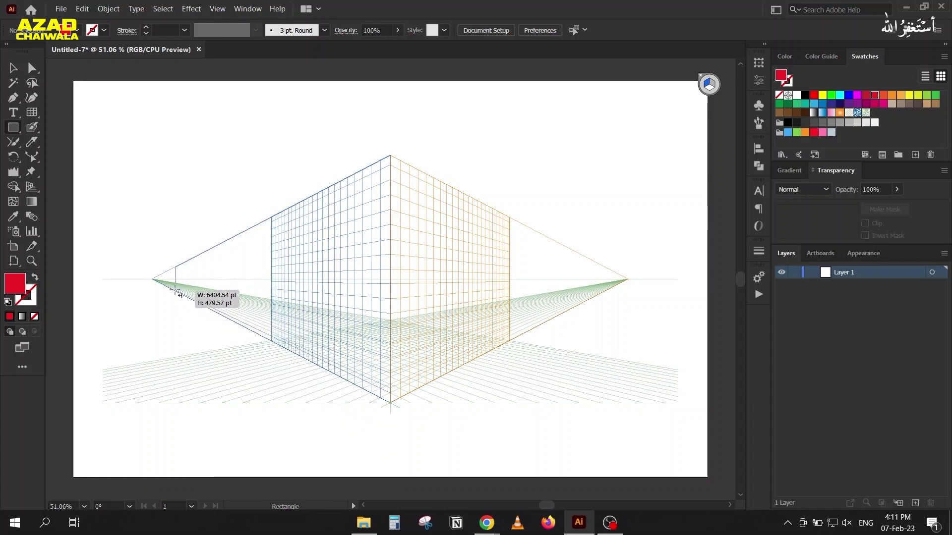
{"action": "left_click_drag", "start_coordinate": [176, 291], "coordinate": [175, 292]}
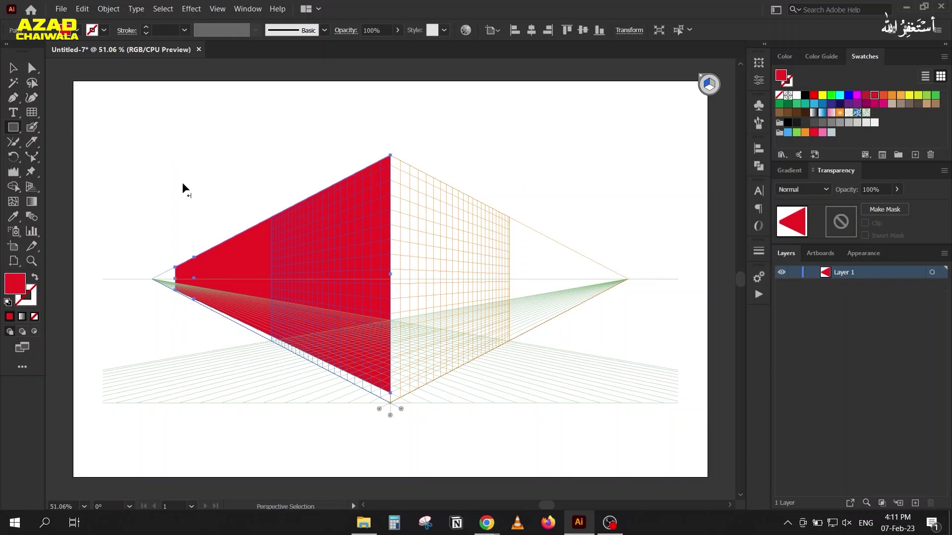
{"action": "key", "text": "Delete"}
{"action": "left_click_drag", "start_coordinate": [390, 157], "coordinate": [272, 342]}
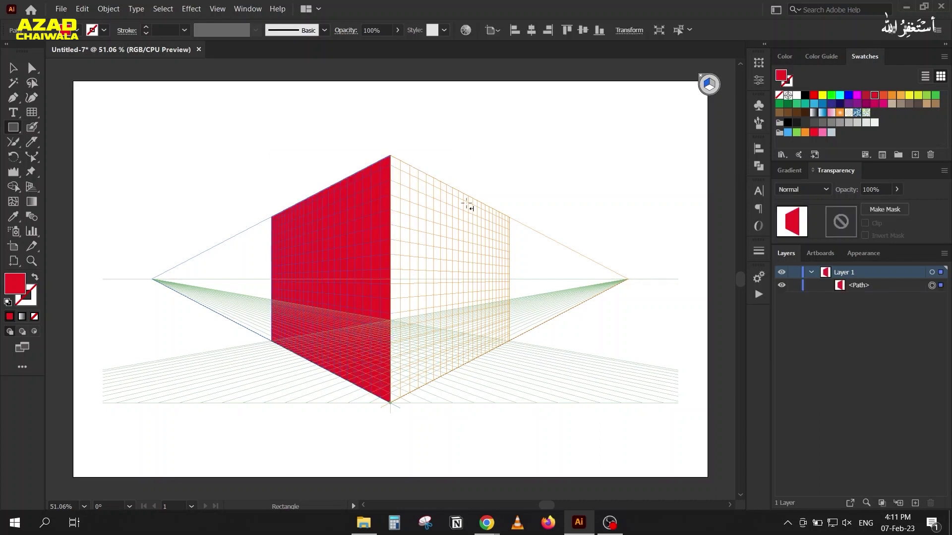
Step: Make the right grid plane active and draw a rectangle covering it
{"action": "key", "text": "shift+v"}
{"action": "left_click", "coordinate": [710, 85]}
{"action": "key", "text": "ctrl+shift+a"}
{"action": "key", "text": "m"}
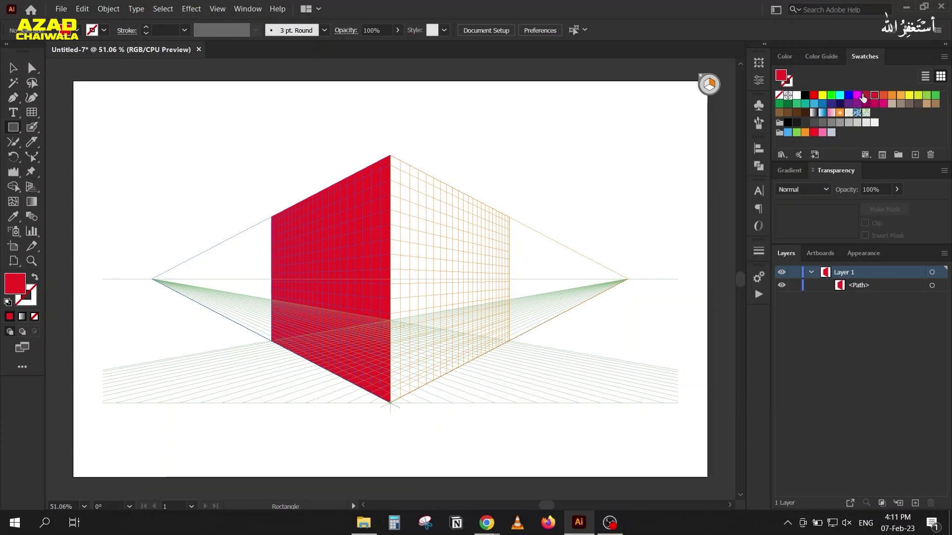
{"action": "mouse_move", "coordinate": [390, 155]}
{"action": "left_mouse_down"}
{"action": "mouse_move", "coordinate": [491, 362]}
{"action": "mouse_move", "coordinate": [511, 342]}
{"action": "left_mouse_up"}
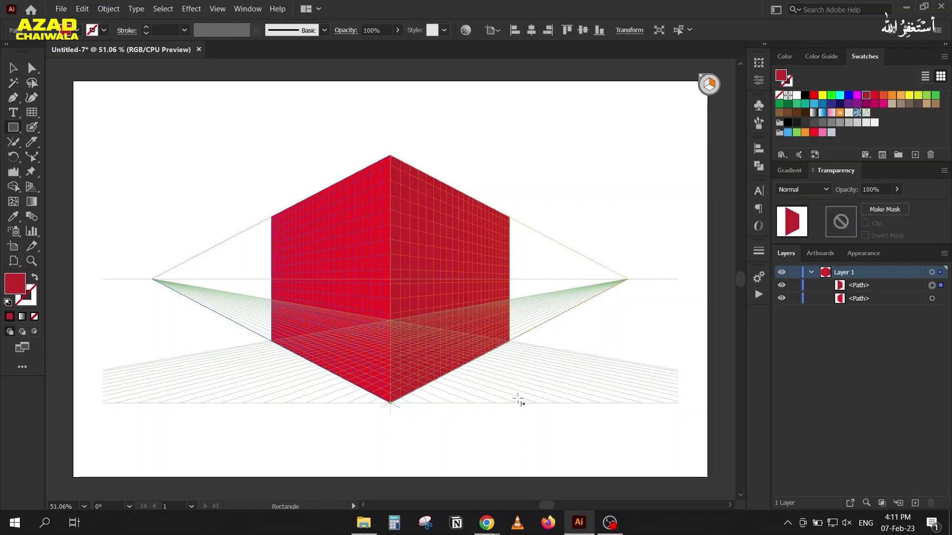
Step: Recolour the right box face dark maroon from the Color Guide and deselect it
{"action": "left_click", "coordinate": [809, 58]}
{"action": "left_click", "coordinate": [880, 109]}
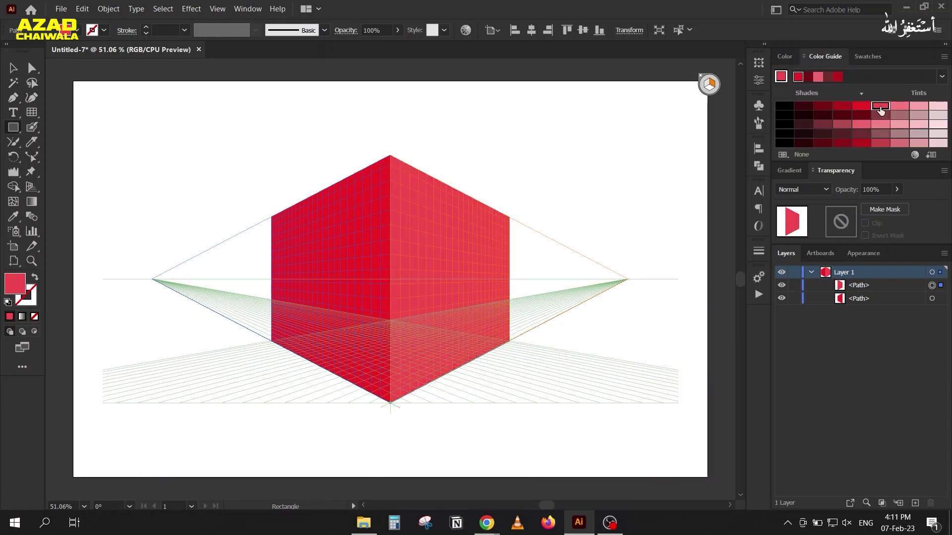
{"action": "left_click", "coordinate": [823, 105]}
{"action": "left_click", "coordinate": [13, 69]}
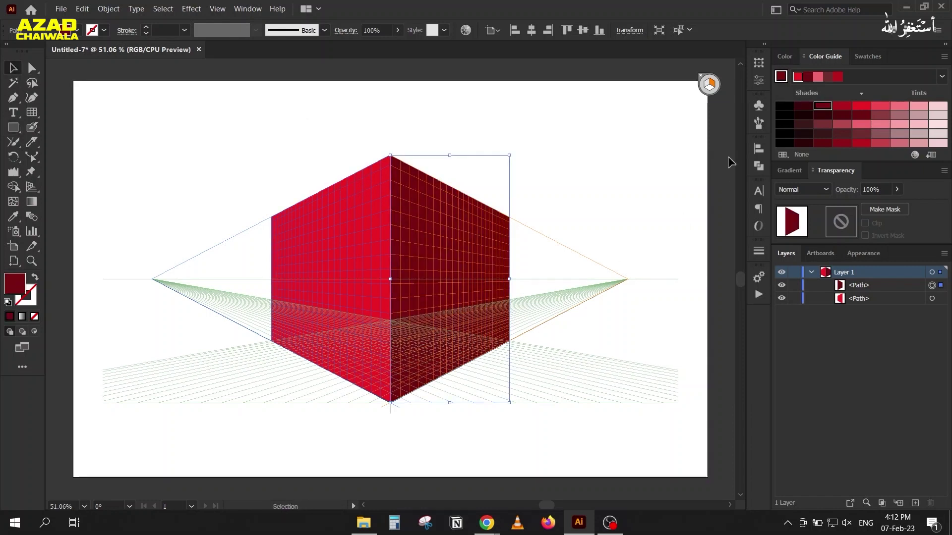
{"action": "left_click", "coordinate": [707, 86]}
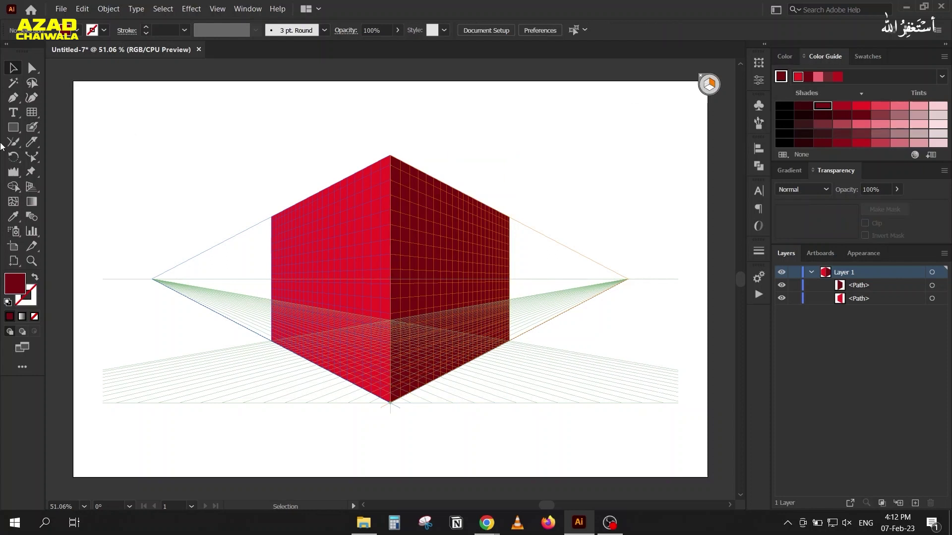
{"action": "left_click", "coordinate": [32, 188]}
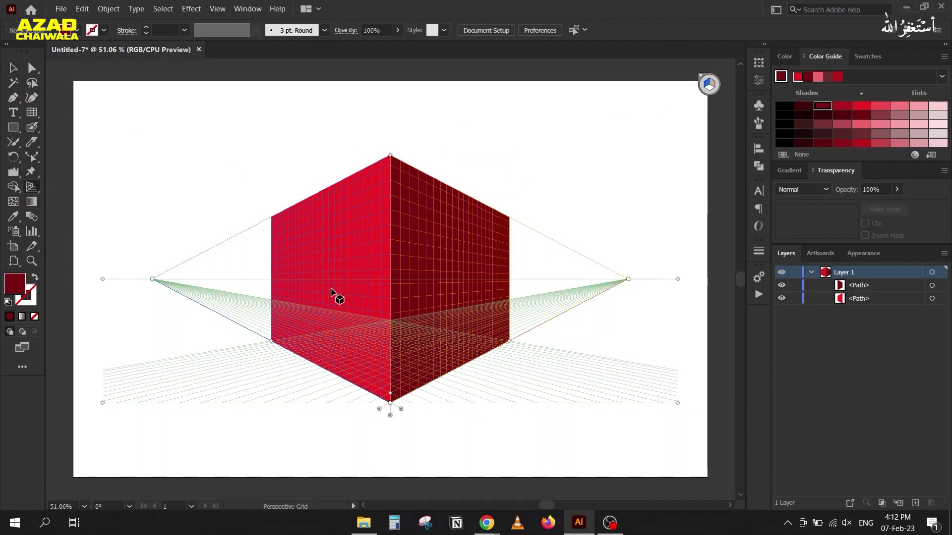
{"action": "left_click", "coordinate": [13, 127]}
{"action": "mouse_move", "coordinate": [293, 238]}
{"action": "left_mouse_down"}
{"action": "mouse_move", "coordinate": [386, 256]}
{"action": "mouse_move", "coordinate": [371, 256]}
{"action": "left_mouse_up"}
{"action": "left_click_drag", "start_coordinate": [345, 303], "coordinate": [373, 395]}
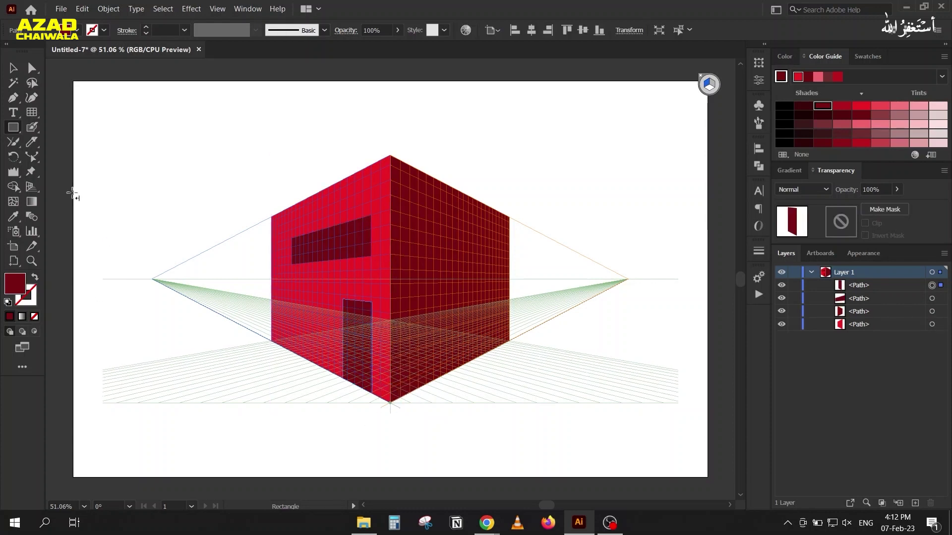
{"action": "left_click", "coordinate": [13, 67]}
{"action": "left_click", "coordinate": [353, 257]}
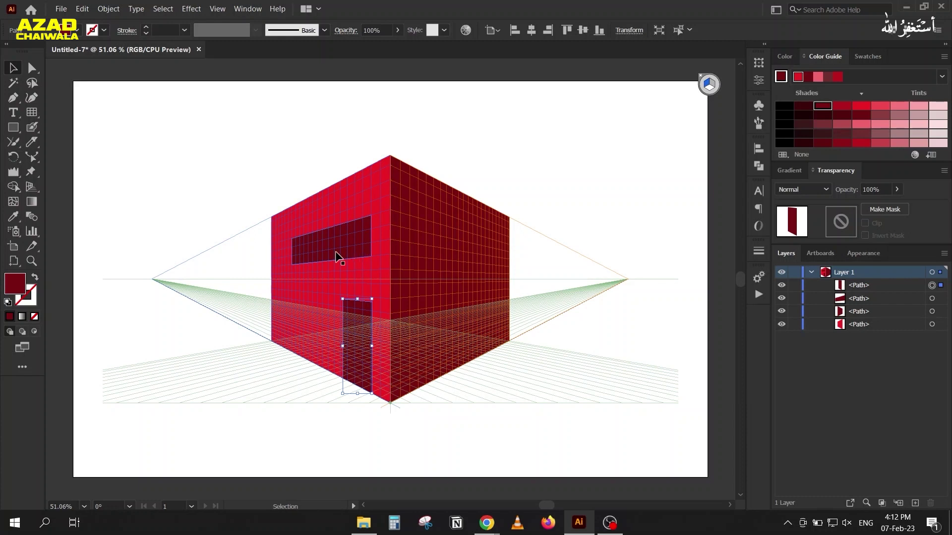
{"action": "left_click", "coordinate": [351, 314], "text": "shift"}
{"action": "key", "text": "Delete"}
{"action": "left_click", "coordinate": [363, 262]}
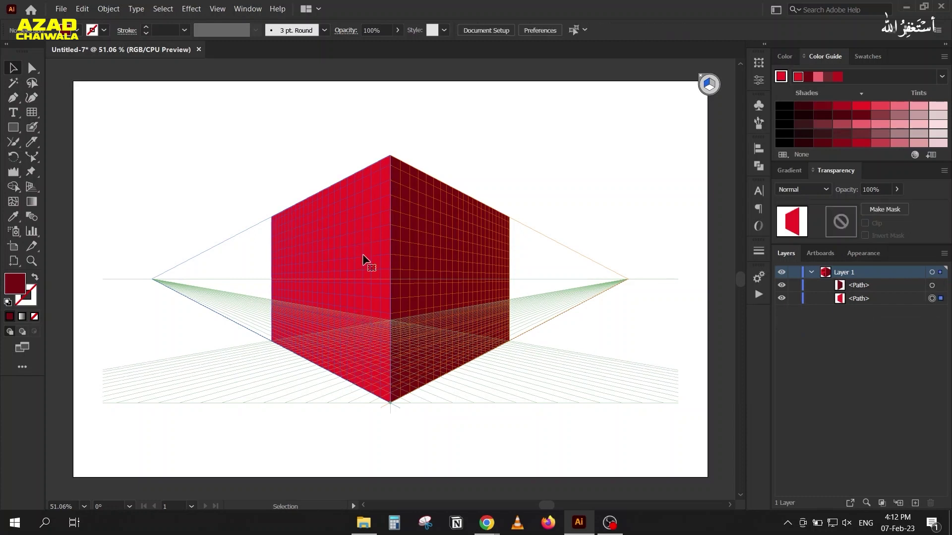
{"action": "key", "text": "Delete"}
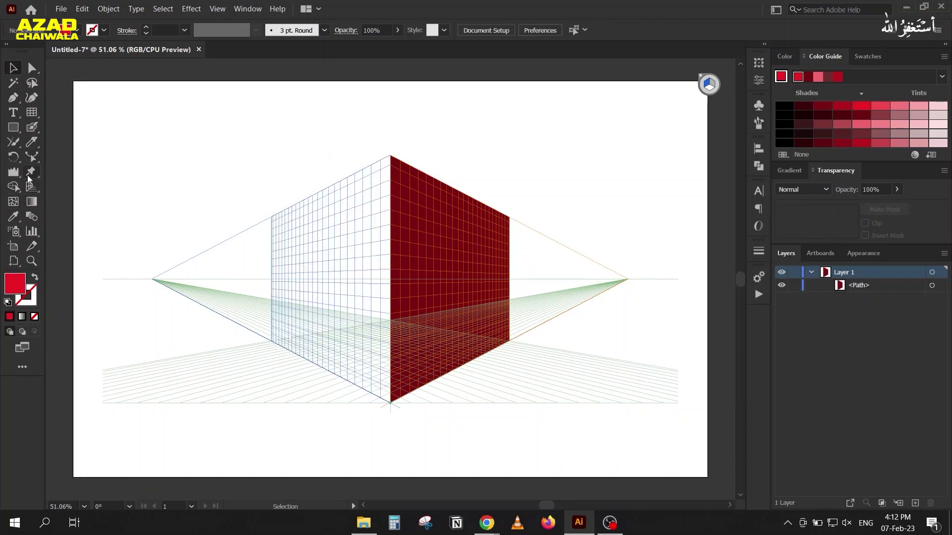
{"action": "left_click", "coordinate": [32, 187]}
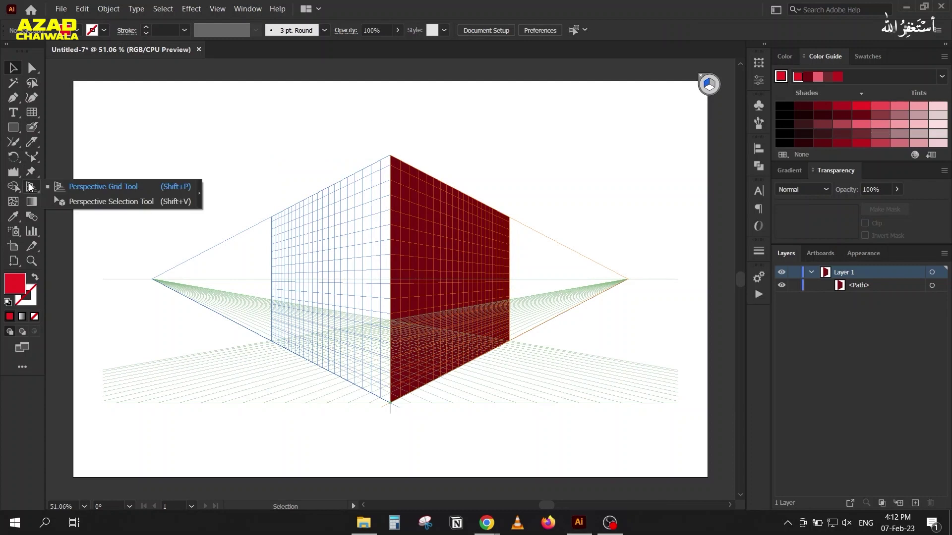
{"action": "left_click", "coordinate": [104, 201]}
{"action": "left_click", "coordinate": [393, 234]}
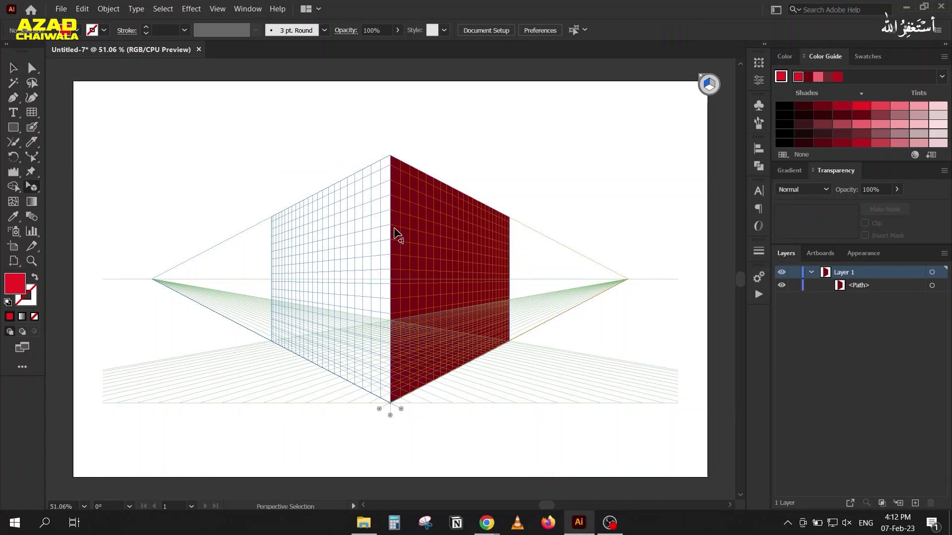
{"action": "left_click_drag", "start_coordinate": [395, 278], "coordinate": [410, 280]}
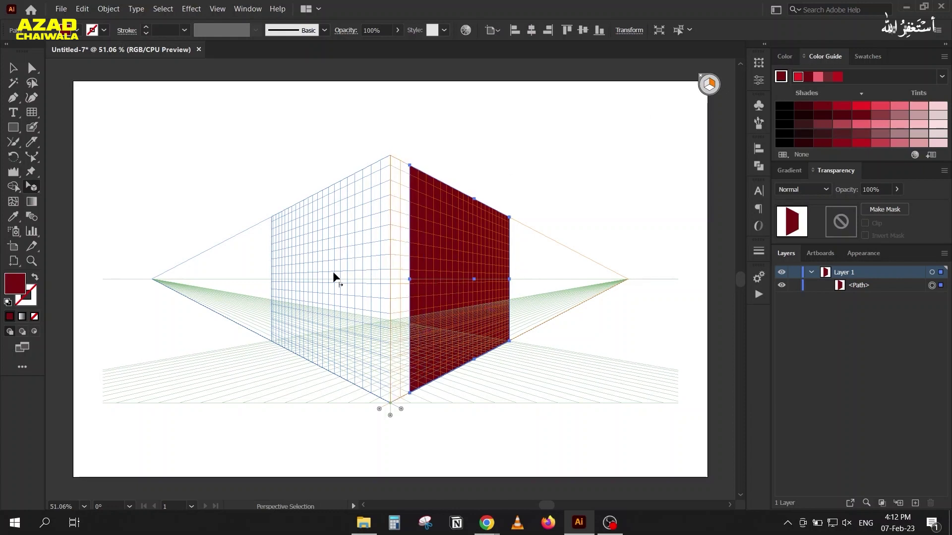
{"action": "key", "text": "Delete"}
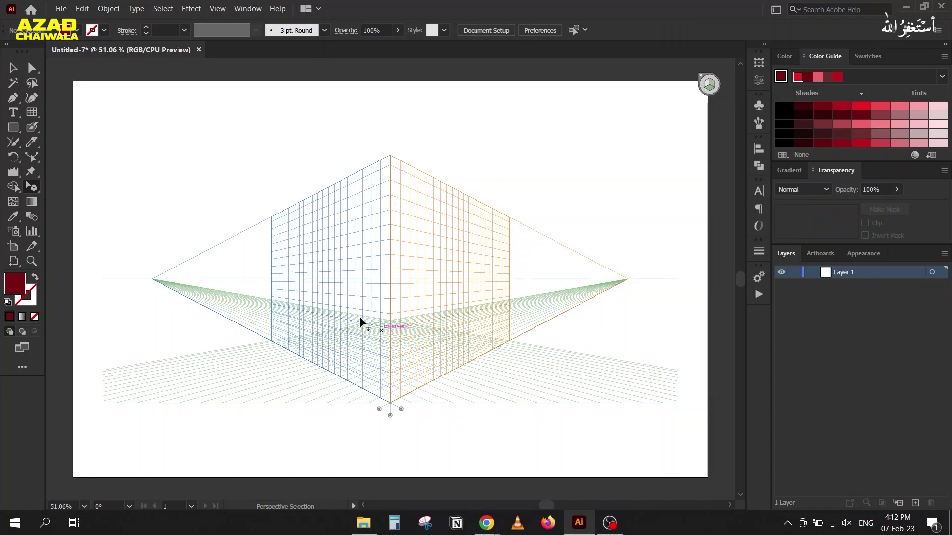
{"action": "key", "text": "m"}
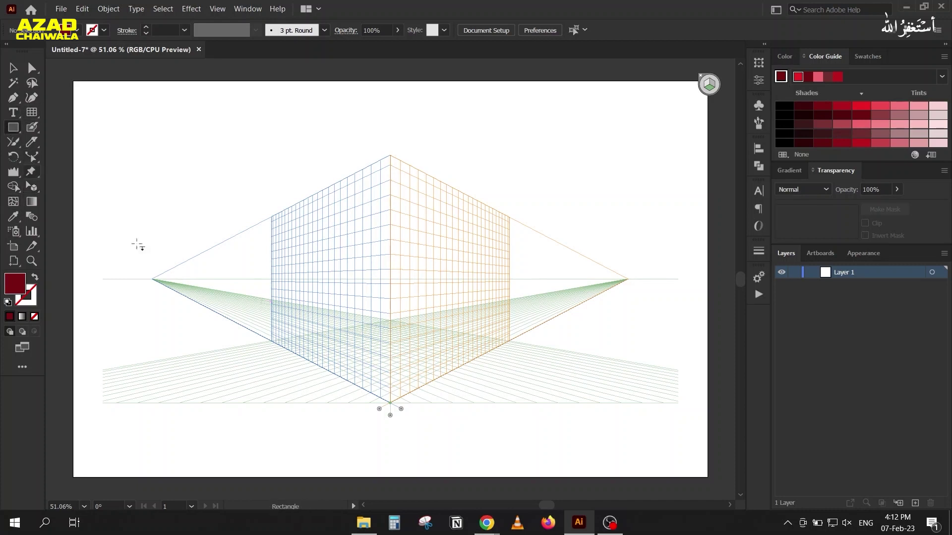
Step: Draw trial red planes on the ground and top of the grid, then delete both
{"action": "left_click_drag", "start_coordinate": [32, 188], "coordinate": [84, 201]}
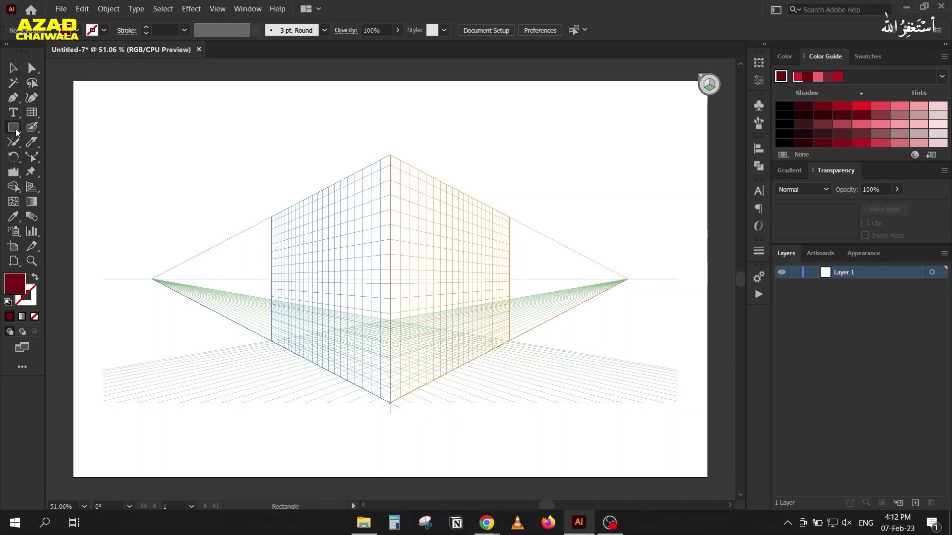
{"action": "mouse_move", "coordinate": [390, 403]}
{"action": "left_mouse_down"}
{"action": "mouse_move", "coordinate": [390, 320]}
{"action": "mouse_move", "coordinate": [385, 325]}
{"action": "left_mouse_up"}
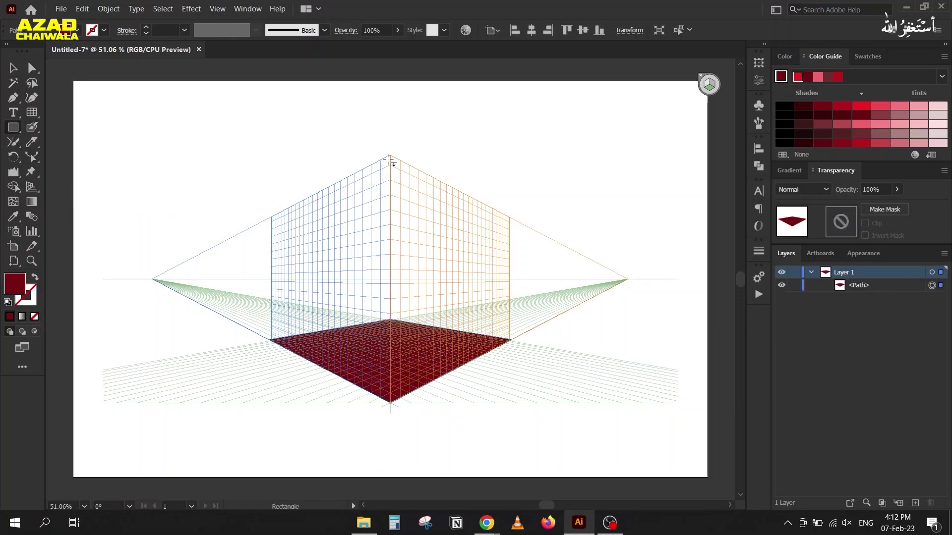
{"action": "left_click_drag", "start_coordinate": [389, 156], "coordinate": [390, 241]}
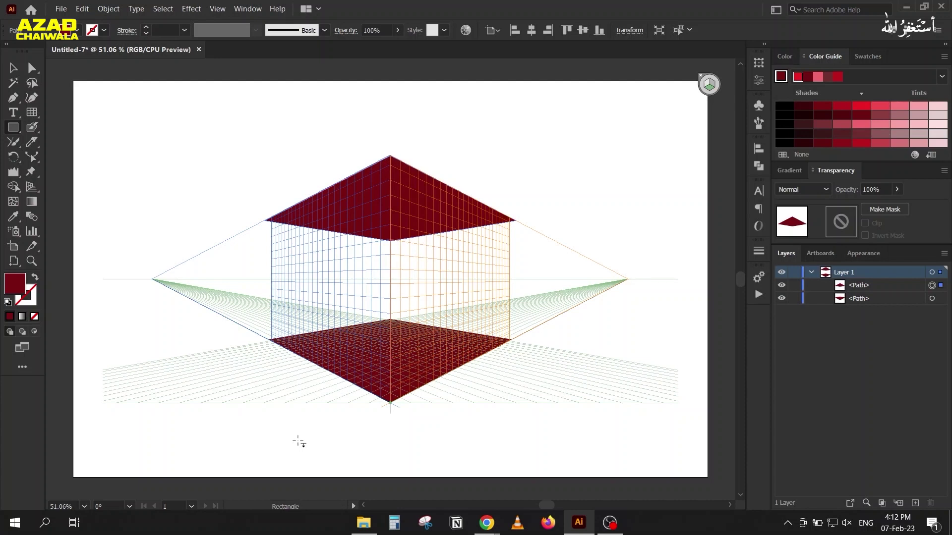
{"action": "left_click", "coordinate": [13, 68]}
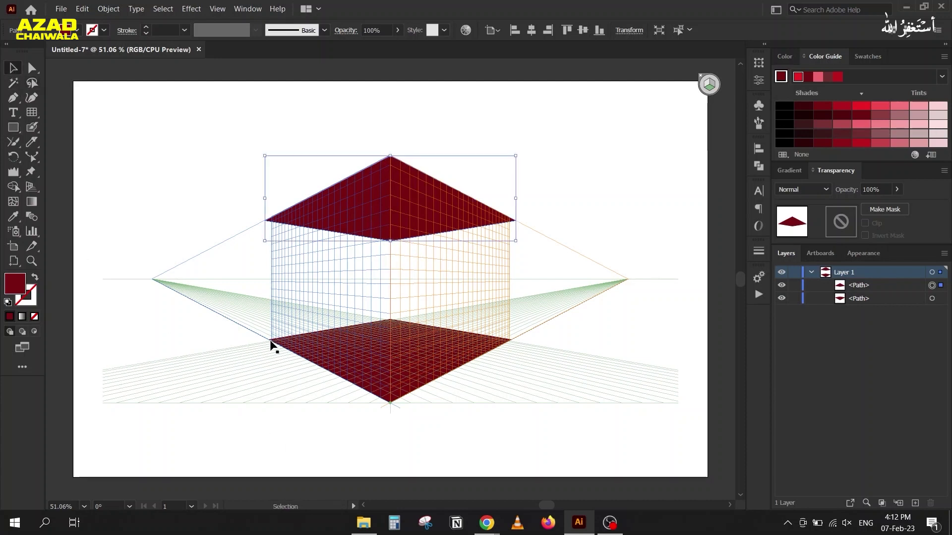
{"action": "key", "text": "Delete"}
{"action": "left_click", "coordinate": [352, 373]}
{"action": "key", "text": "Delete"}
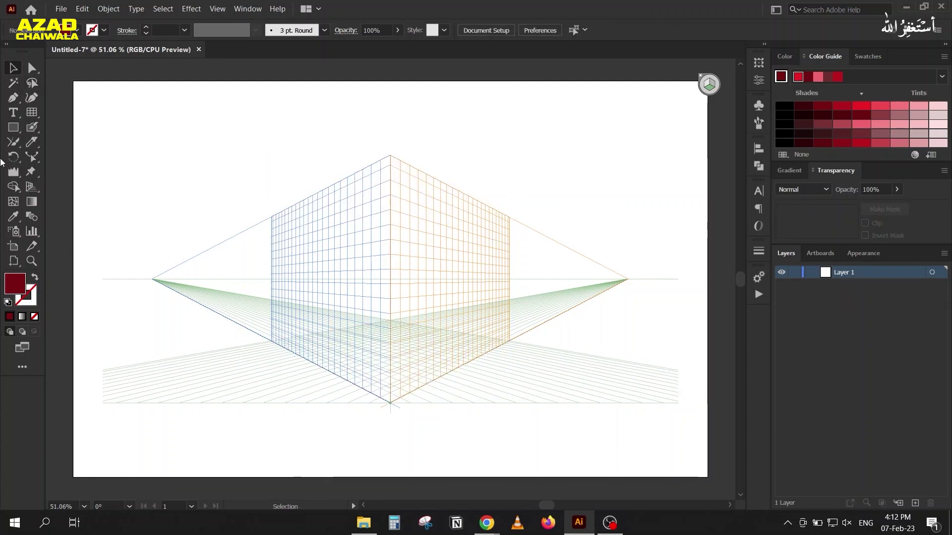
Step: Undo a plane drawn between the vanishing points and activate the left grid plane
{"action": "left_click", "coordinate": [12, 127]}
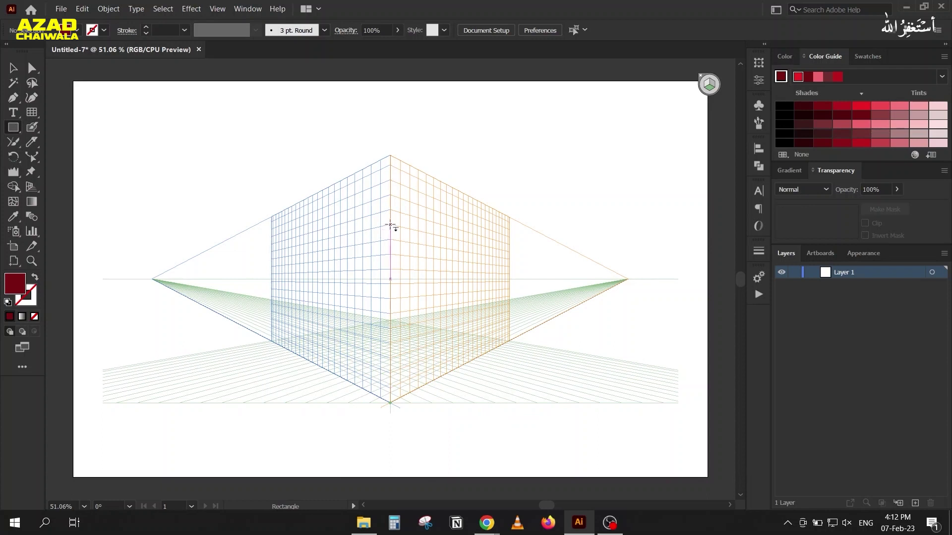
{"action": "left_click_drag", "start_coordinate": [390, 225], "coordinate": [309, 405]}
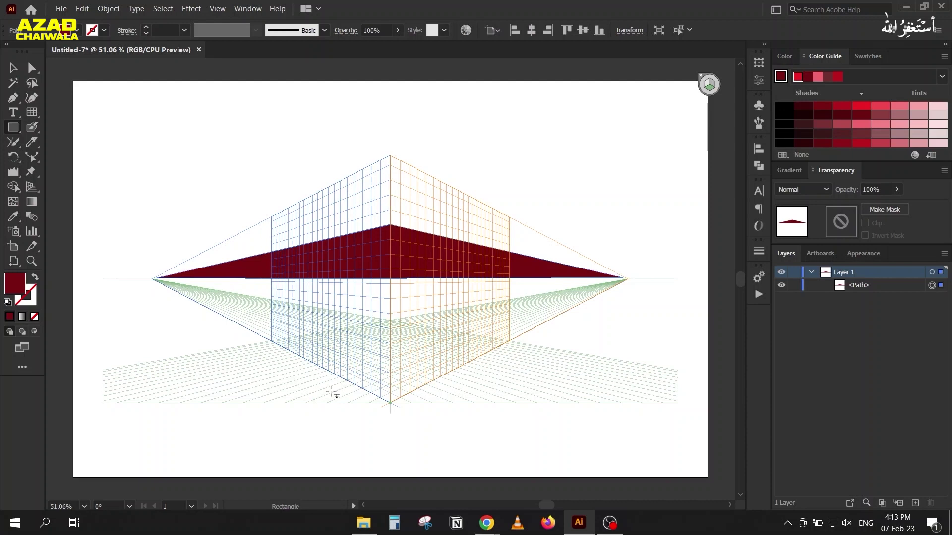
{"action": "key", "text": "ctrl+z"}
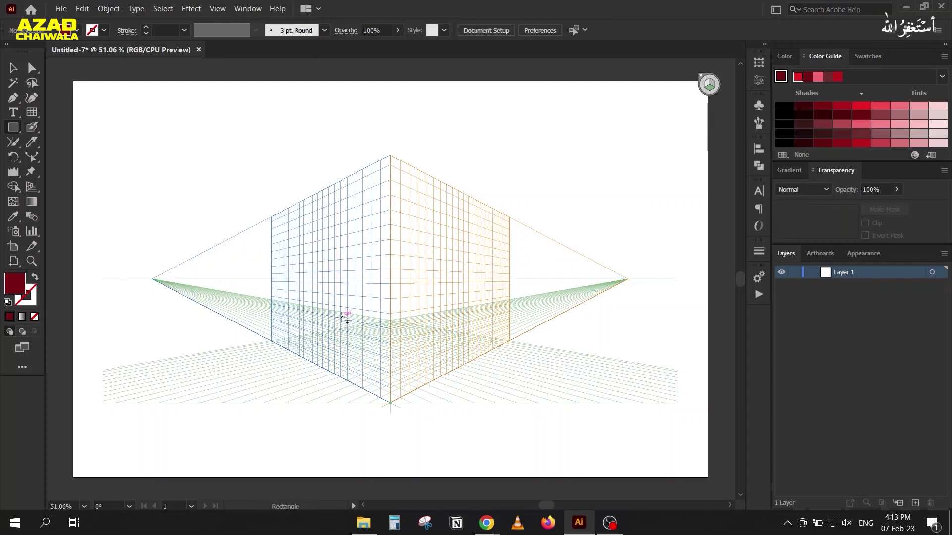
{"action": "key", "text": "1"}
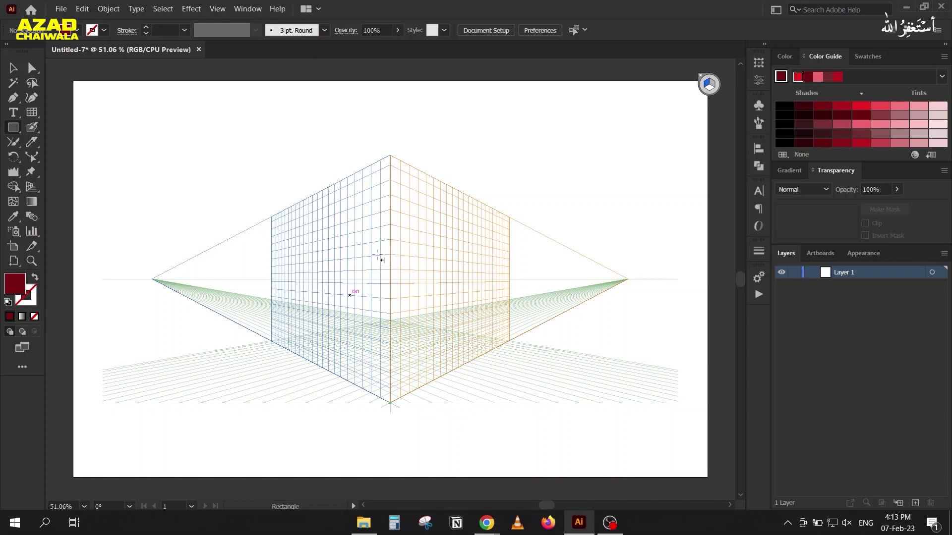
Step: Draw a rectangle on the left wall plane and fill it darker blue from Swatches
{"action": "left_click_drag", "start_coordinate": [390, 222], "coordinate": [334, 375]}
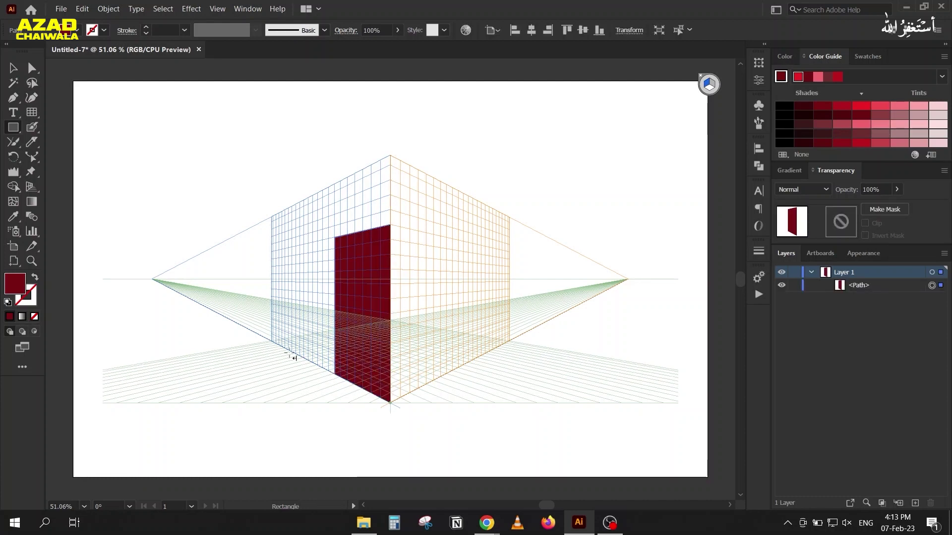
{"action": "left_click", "coordinate": [865, 56]}
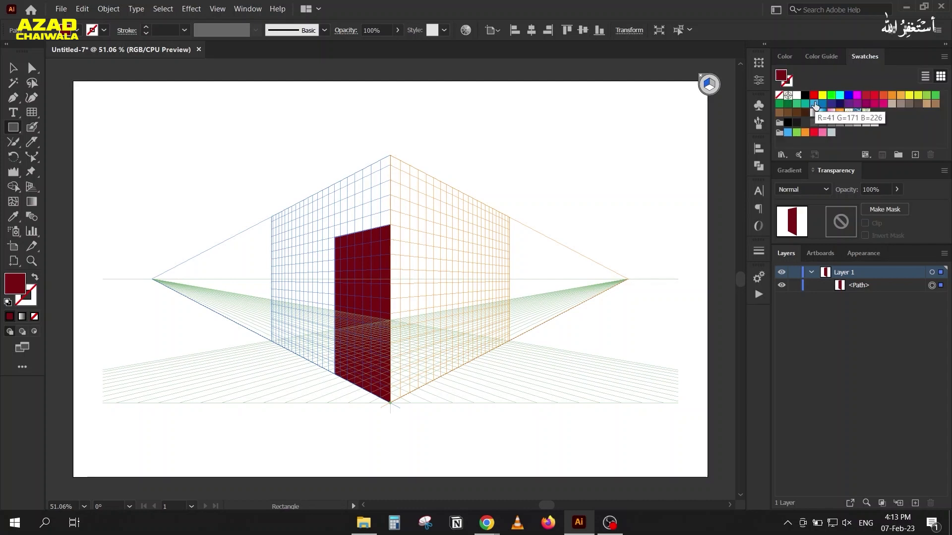
{"action": "left_click", "coordinate": [815, 105]}
{"action": "left_click", "coordinate": [822, 104]}
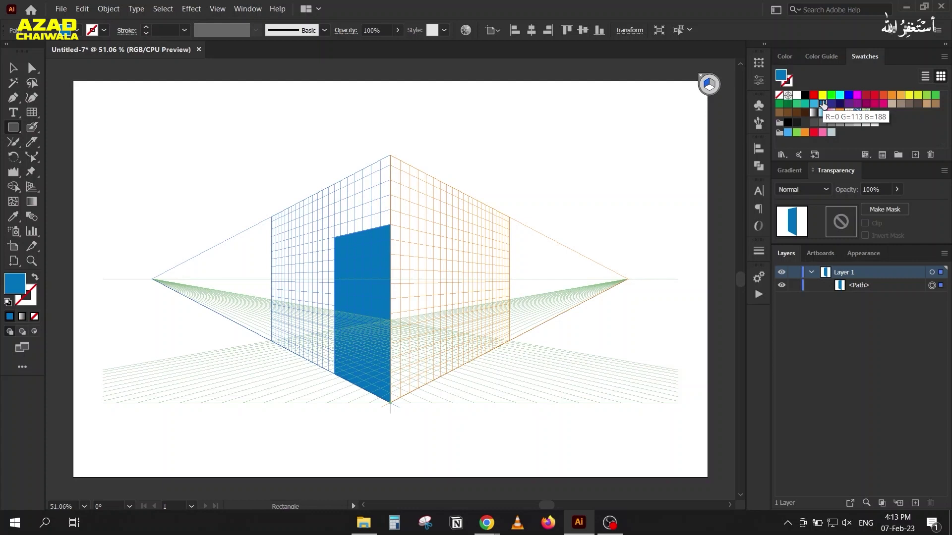
{"action": "left_click", "coordinate": [817, 56]}
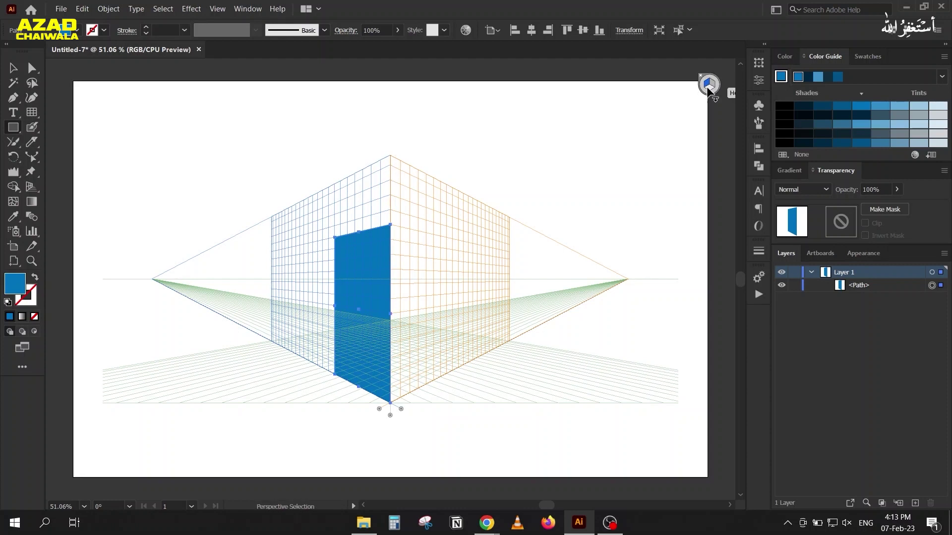
{"action": "key", "text": "ctrl+shift+a"}
Step: Draw a navy floor rectangle on the ground plane beside the wall, then hide the grid
{"action": "left_click_drag", "start_coordinate": [391, 402], "coordinate": [433, 342]}
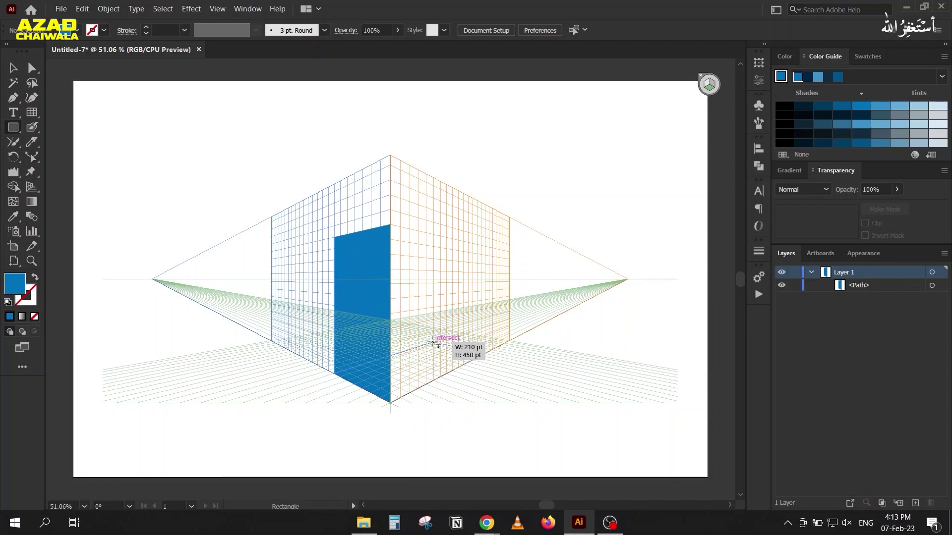
{"action": "left_click_drag", "start_coordinate": [432, 342], "coordinate": [434, 342]}
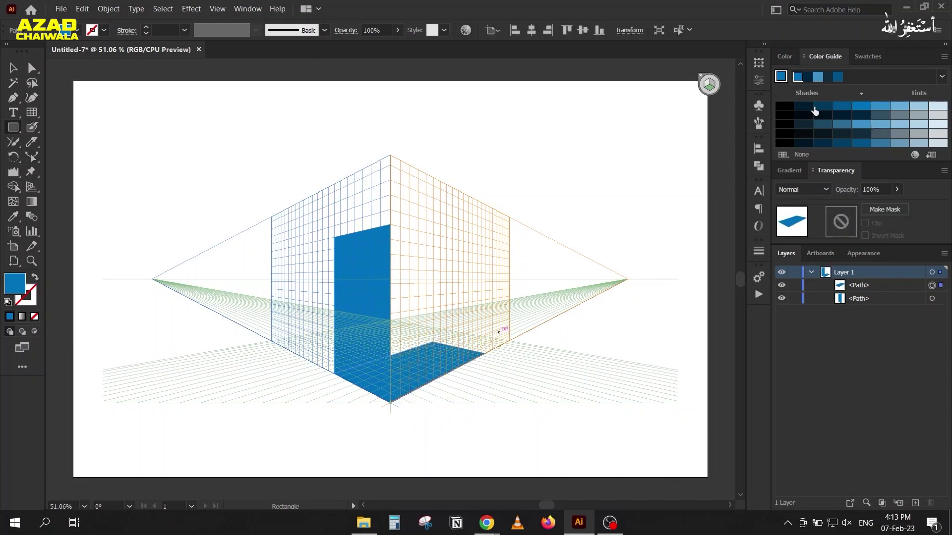
{"action": "left_click", "coordinate": [816, 109]}
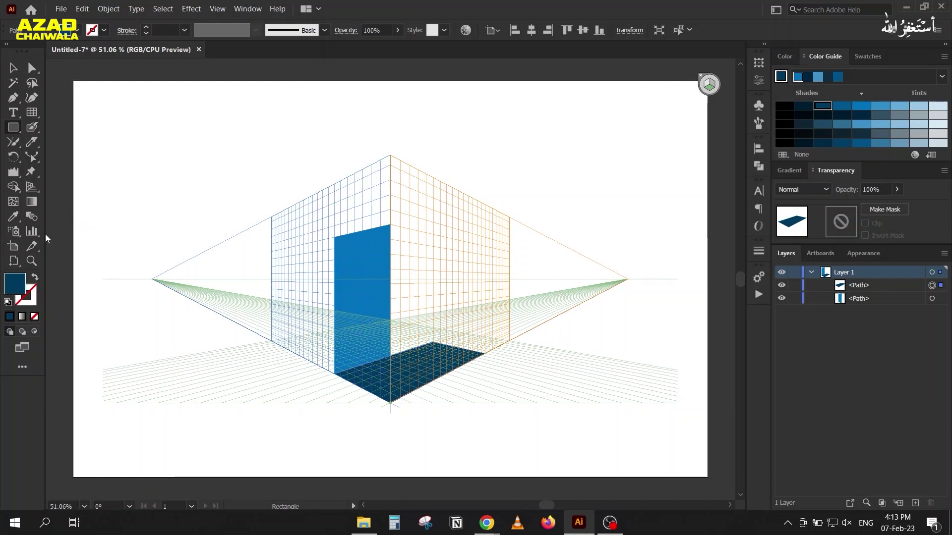
{"action": "left_click", "coordinate": [31, 192]}
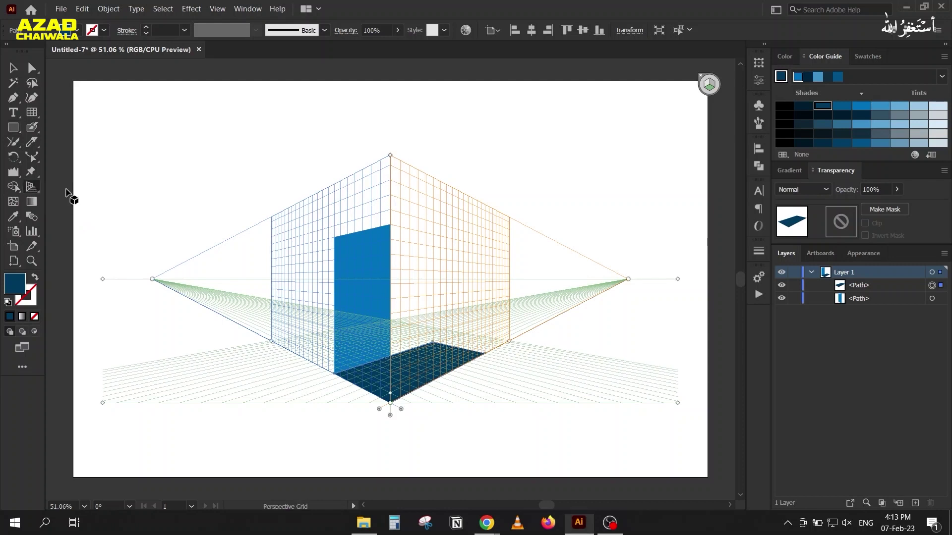
{"action": "left_click", "coordinate": [700, 77]}
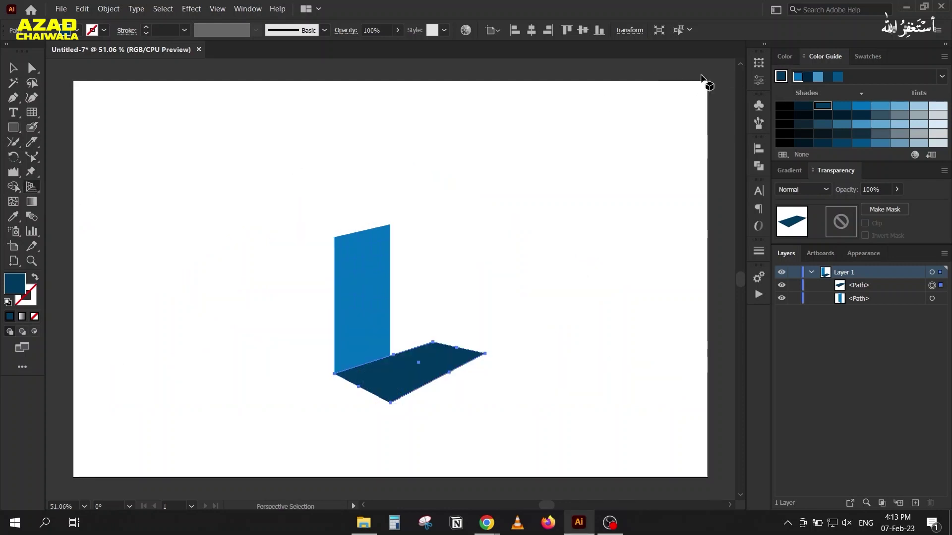
Step: Move the blue wall above the floor in the Layers stacking order
{"action": "left_click", "coordinate": [367, 286]}
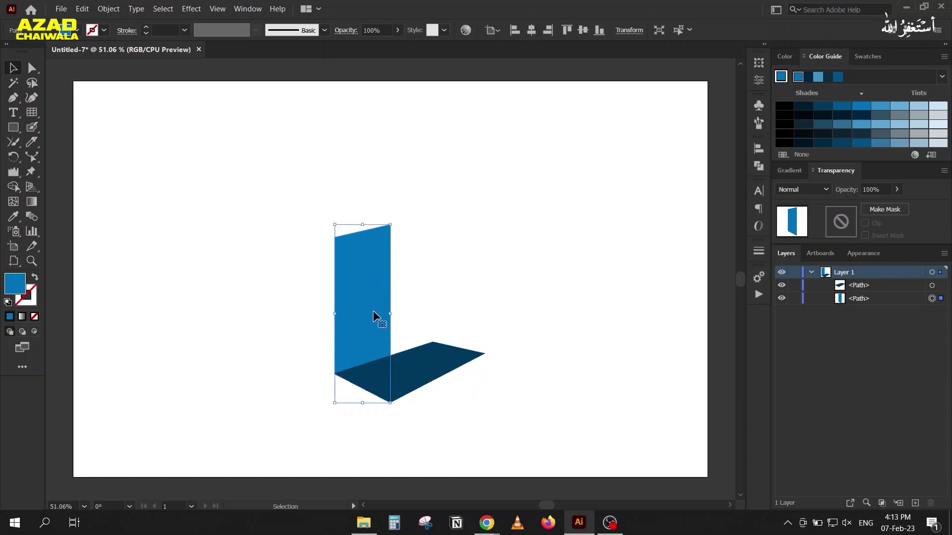
{"action": "left_click_drag", "start_coordinate": [839, 300], "coordinate": [839, 281]}
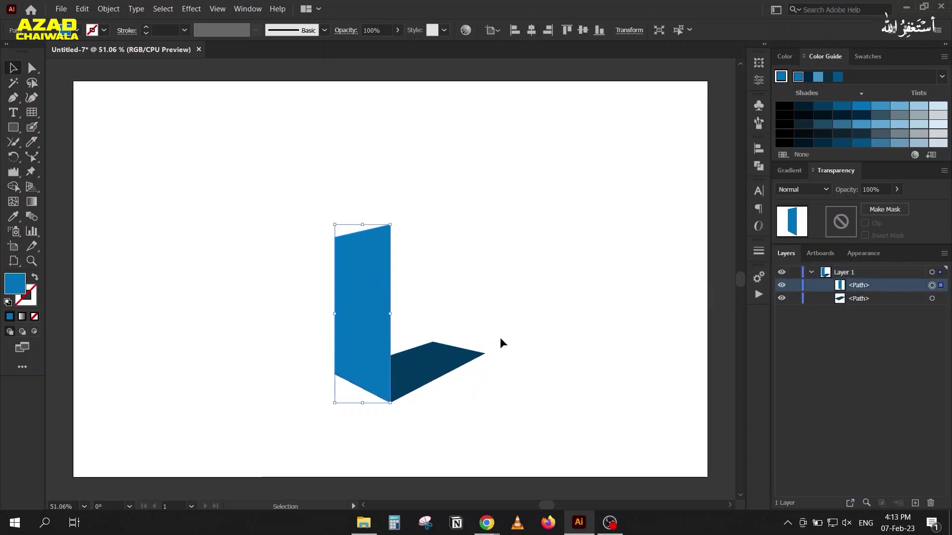
{"action": "left_click", "coordinate": [280, 304]}
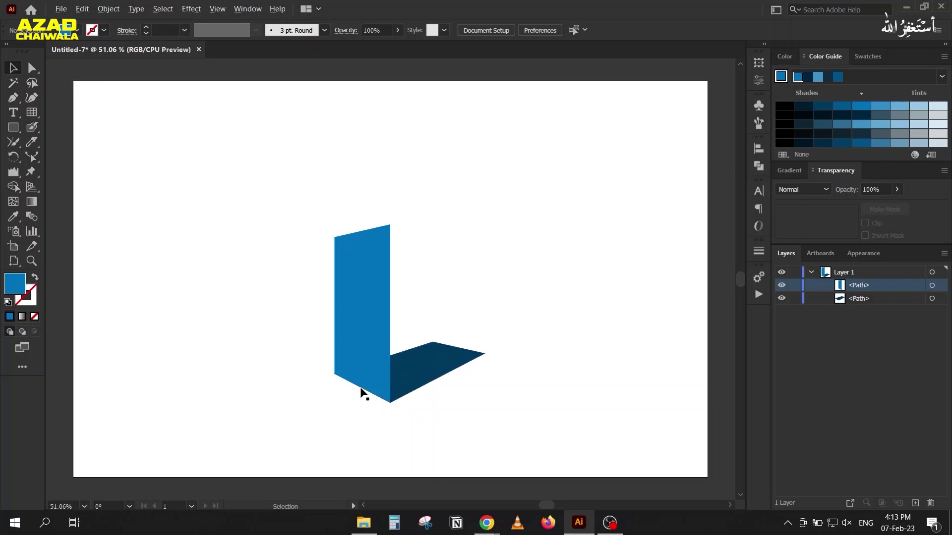
{"action": "scroll", "coordinate": [348, 400], "scroll_direction": "up", "scroll_amount": 3, "text": "alt"}
{"action": "scroll", "coordinate": [296, 386], "scroll_direction": "up", "scroll_amount": 3, "text": "alt"}
Step: Snap the floor's bottom-left corner anchor onto the wall's corner
{"action": "left_click", "coordinate": [35, 70]}
{"action": "left_click", "coordinate": [251, 291]}
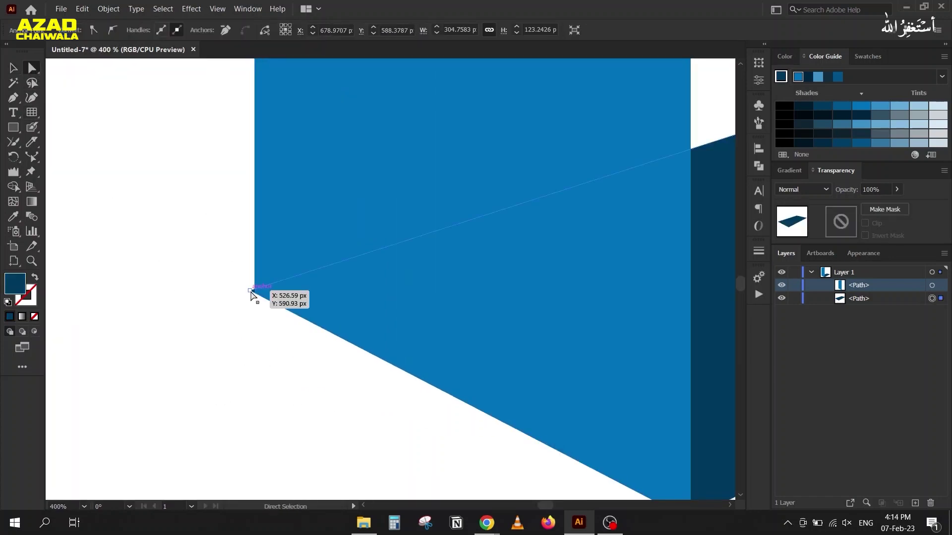
{"action": "scroll", "coordinate": [254, 292], "scroll_direction": "up", "scroll_amount": 3}
{"action": "left_click_drag", "start_coordinate": [242, 290], "coordinate": [246, 293]}
{"action": "scroll", "coordinate": [193, 344], "scroll_direction": "down", "scroll_amount": 8, "text": "alt"}
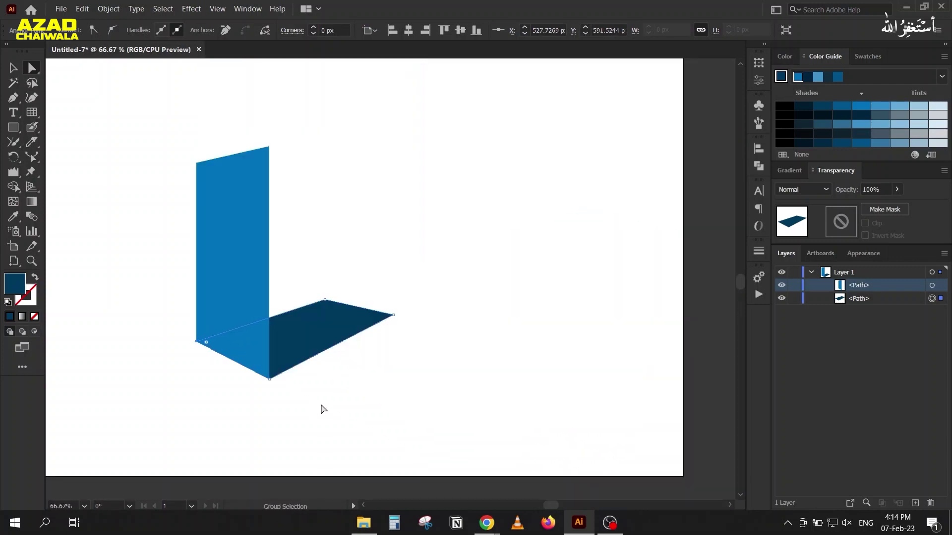
{"action": "scroll", "coordinate": [263, 380], "scroll_direction": "up", "scroll_amount": 5, "text": "alt"}
{"action": "scroll", "coordinate": [270, 279], "scroll_direction": "down", "scroll_amount": 2, "text": "alt"}
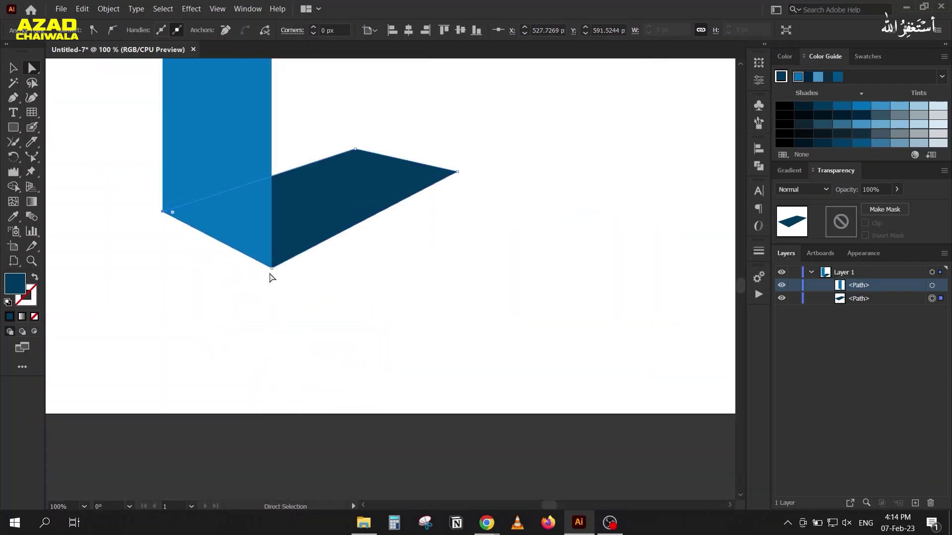
Step: Select both parts of the L shape and move them toward the upper left
{"action": "left_click", "coordinate": [13, 68]}
{"action": "left_click", "coordinate": [109, 174]}
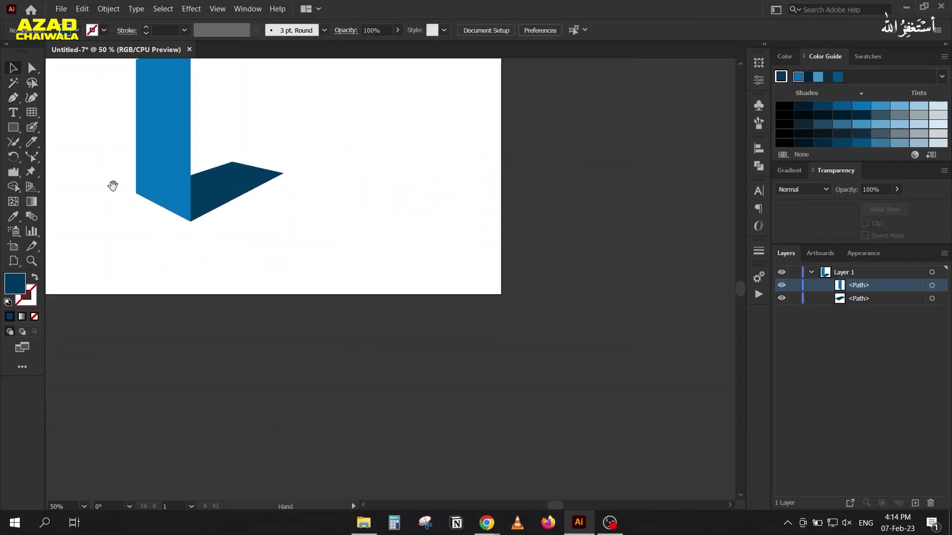
{"action": "scroll", "coordinate": [109, 174], "scroll_direction": "down", "scroll_amount": 2}
{"action": "left_click_drag", "start_coordinate": [293, 345], "coordinate": [306, 346]}
{"action": "left_click_drag", "start_coordinate": [288, 196], "coordinate": [499, 395]}
{"action": "mouse_move", "coordinate": [371, 327]}
{"action": "left_mouse_down"}
{"action": "mouse_move", "coordinate": [196, 259]}
{"action": "mouse_move", "coordinate": [214, 258]}
{"action": "left_mouse_up"}
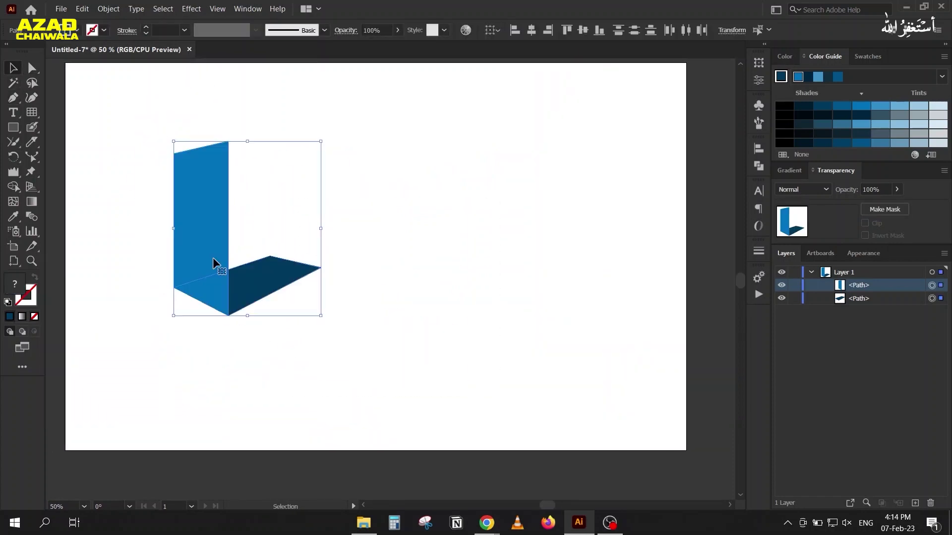
Step: Marquee-select both the wall and floor paths and delete them
{"action": "left_click", "coordinate": [330, 204]}
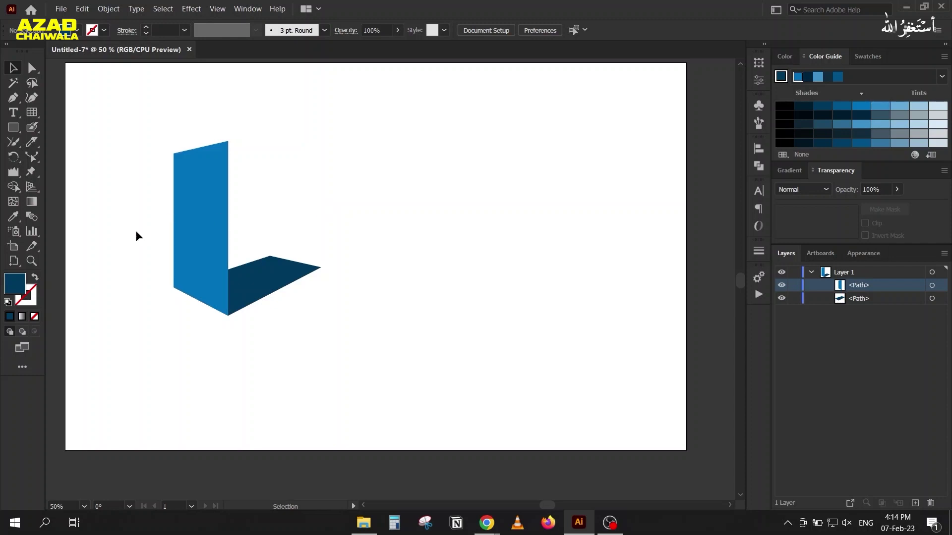
{"action": "left_click_drag", "start_coordinate": [133, 127], "coordinate": [323, 350]}
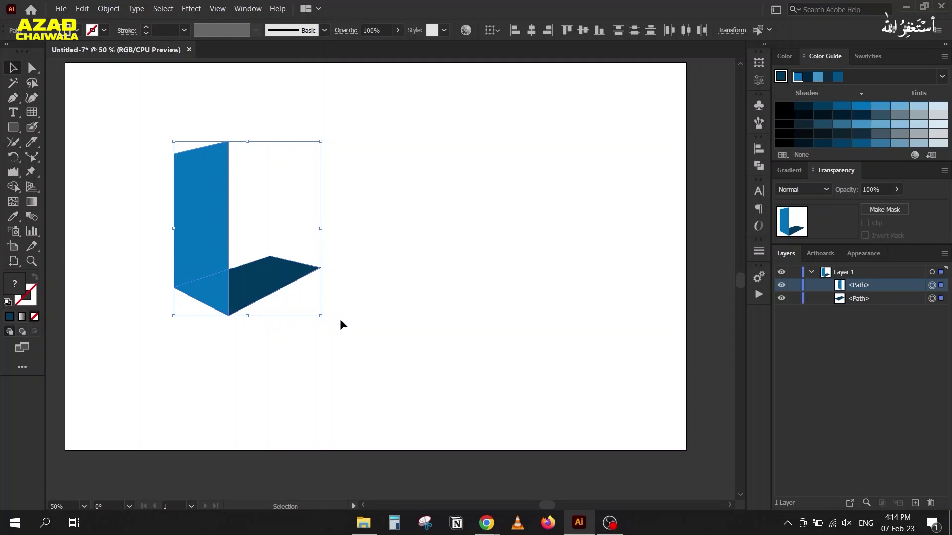
{"action": "left_click", "coordinate": [141, 259]}
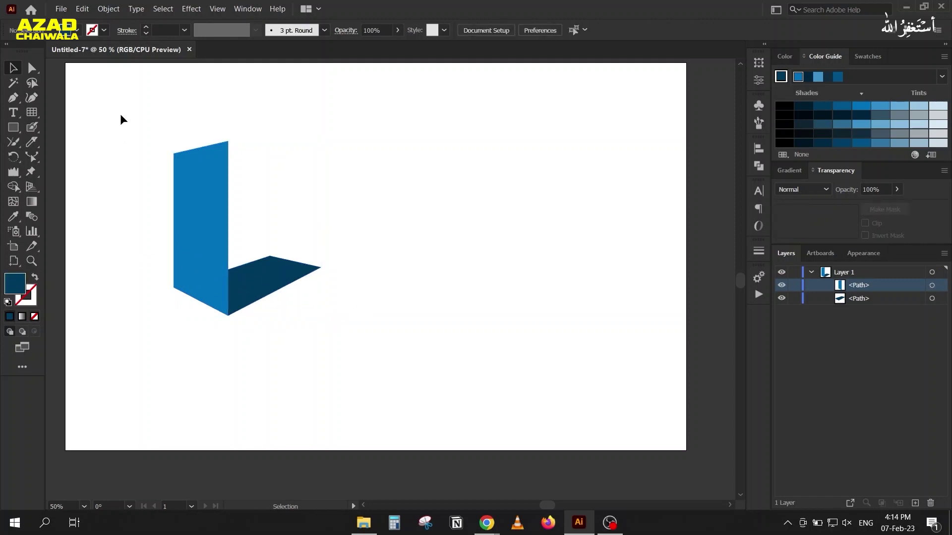
{"action": "left_click_drag", "start_coordinate": [120, 115], "coordinate": [335, 340]}
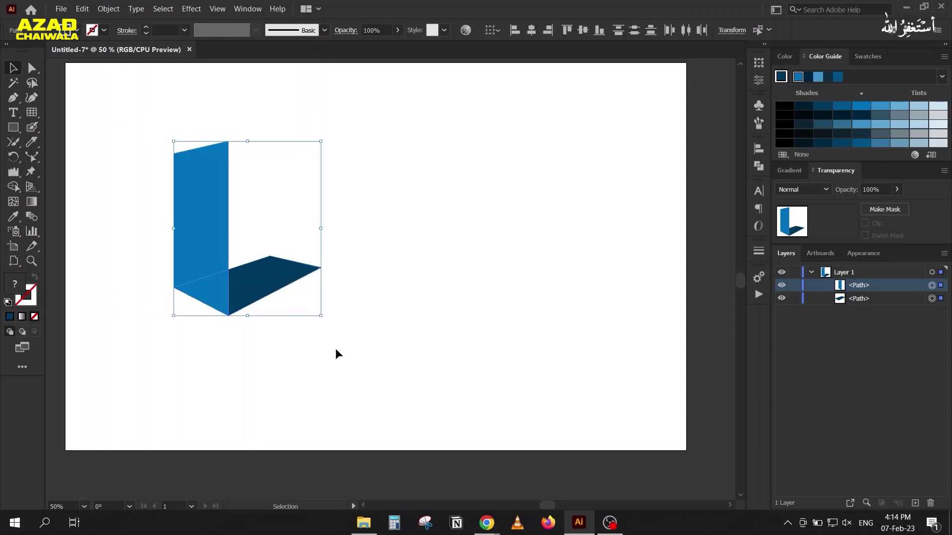
{"action": "key", "text": "Delete"}
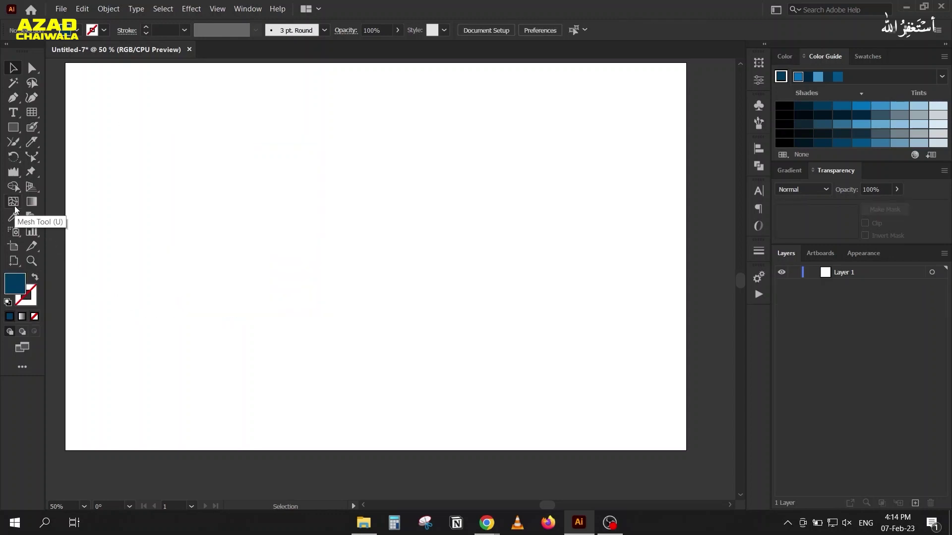
Step: Draw a tall ellipse in the artboard's upper middle and give it the light blue swatch
{"action": "left_click_drag", "start_coordinate": [14, 128], "coordinate": [74, 161]}
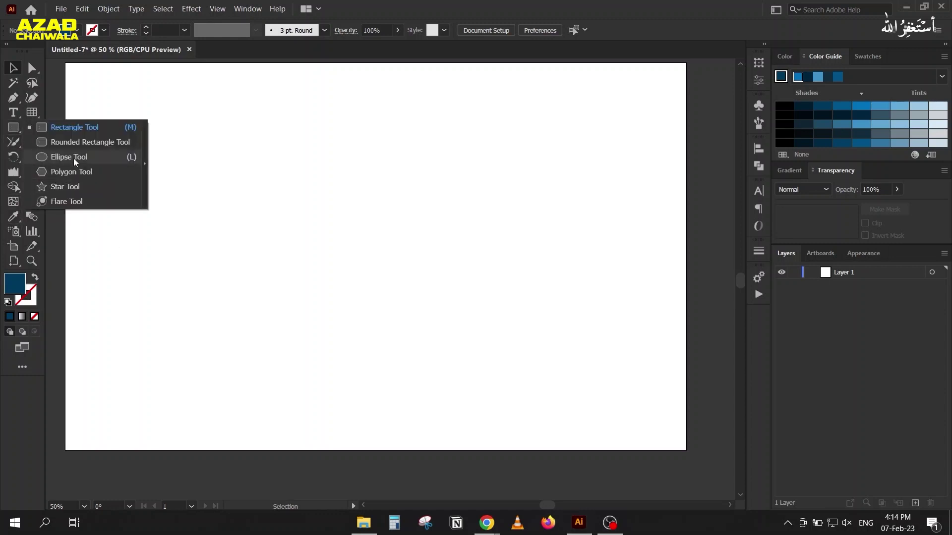
{"action": "left_click", "coordinate": [74, 157]}
{"action": "left_click_drag", "start_coordinate": [266, 123], "coordinate": [407, 326]}
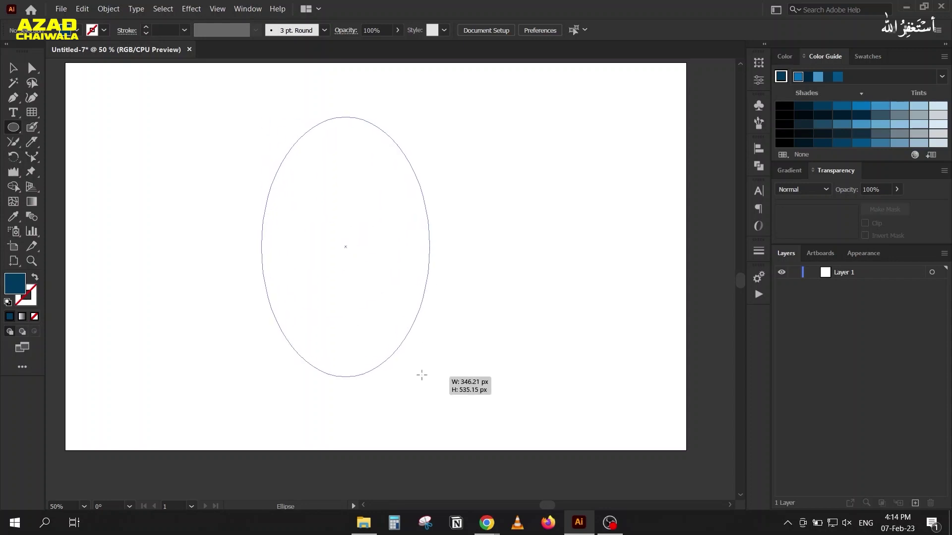
{"action": "left_click", "coordinate": [15, 70]}
{"action": "left_click", "coordinate": [864, 56]}
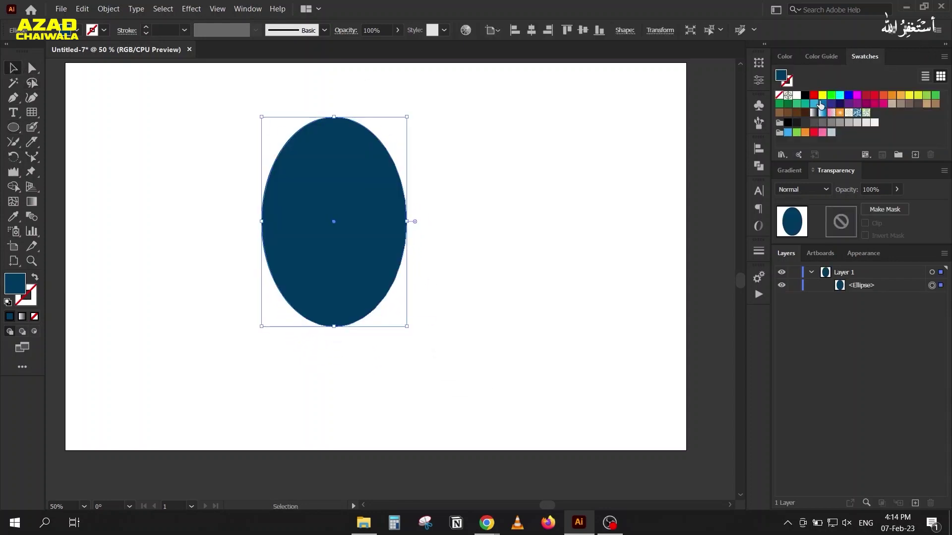
{"action": "left_click", "coordinate": [816, 103]}
{"action": "left_click", "coordinate": [31, 68]}
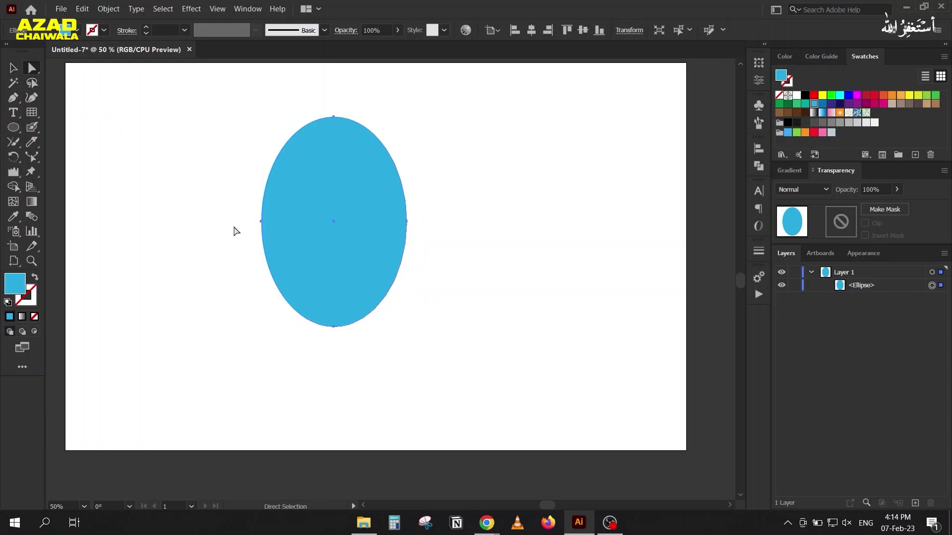
Step: Pull the ellipse's top anchor into a pointed tip and pull the left and right sides inward
{"action": "left_click_drag", "start_coordinate": [321, 102], "coordinate": [352, 139]}
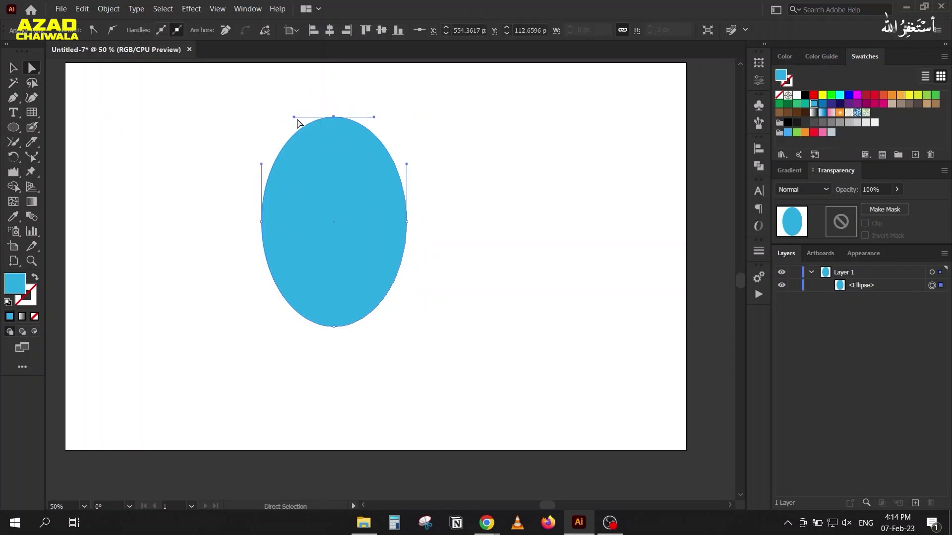
{"action": "left_click_drag", "start_coordinate": [294, 117], "coordinate": [322, 181]}
{"action": "left_click_drag", "start_coordinate": [406, 224], "coordinate": [381, 276]}
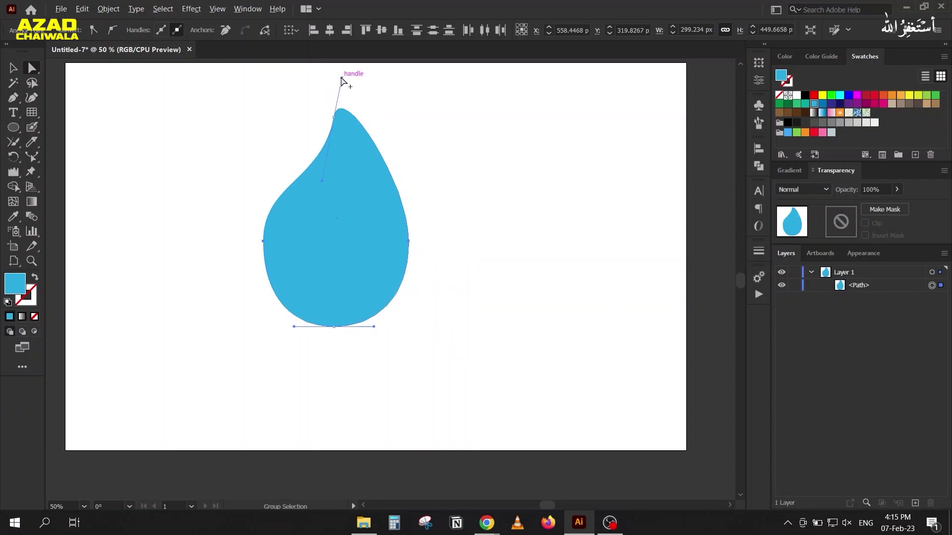
{"action": "mouse_move", "coordinate": [342, 81]}
{"action": "left_mouse_down"}
{"action": "mouse_move", "coordinate": [350, 144]}
{"action": "mouse_move", "coordinate": [359, 134]}
{"action": "left_mouse_up"}
{"action": "left_click_drag", "start_coordinate": [222, 221], "coordinate": [589, 278]}
{"action": "left_click_drag", "start_coordinate": [333, 327], "coordinate": [335, 316]}
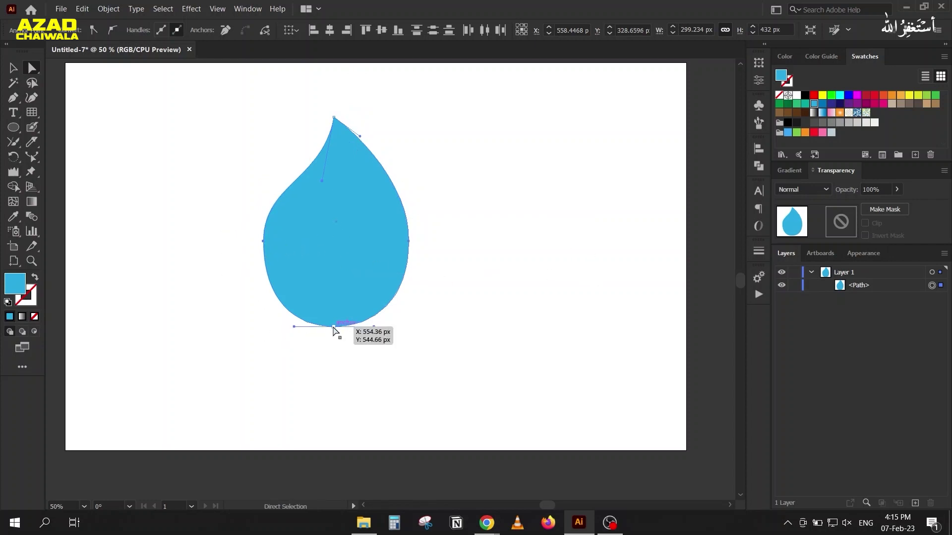
{"action": "left_click", "coordinate": [262, 241]}
{"action": "left_click_drag", "start_coordinate": [263, 242], "coordinate": [276, 242]}
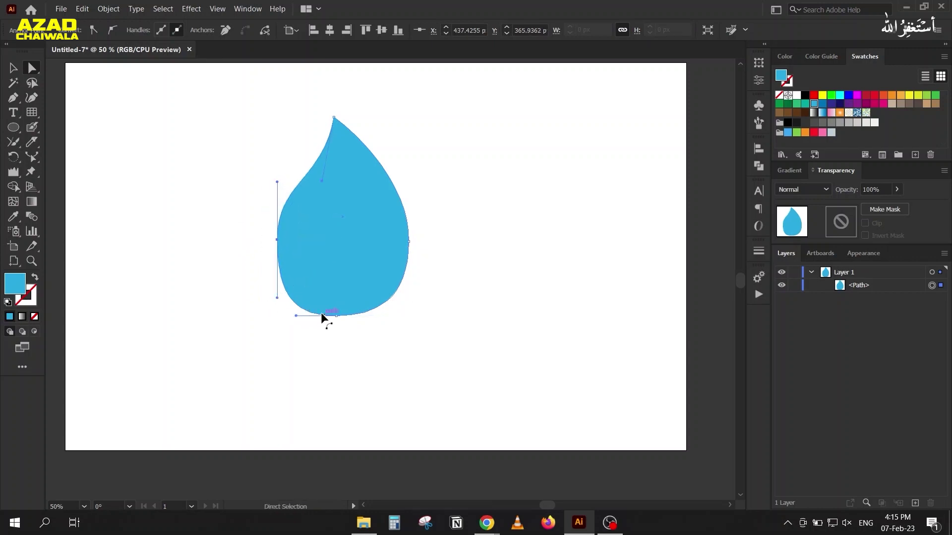
Step: Refine the curves below the drop's tip and along its lower sides
{"action": "left_click", "coordinate": [337, 317]}
{"action": "left_click", "coordinate": [334, 117]}
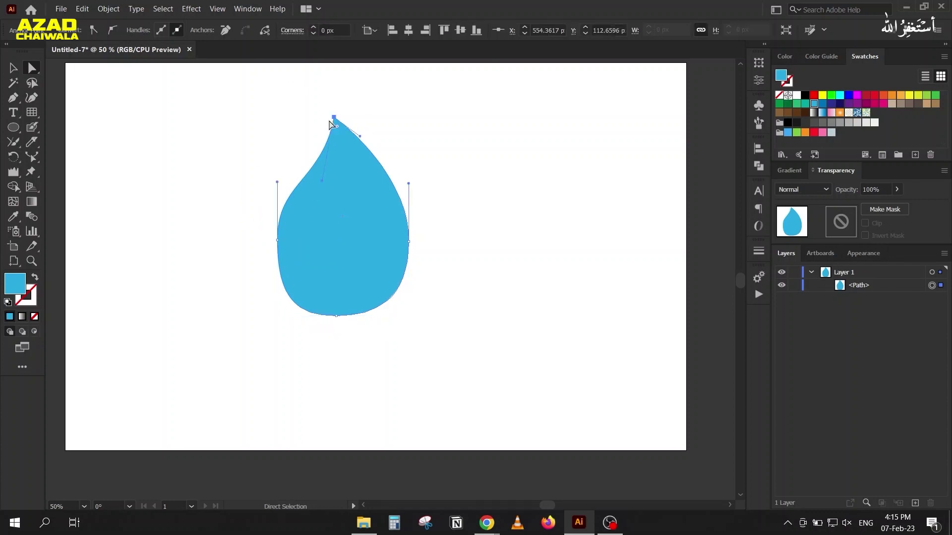
{"action": "left_click_drag", "start_coordinate": [321, 182], "coordinate": [323, 208]}
{"action": "left_click_drag", "start_coordinate": [277, 240], "coordinate": [272, 253]}
{"action": "key", "text": "ctrl"}
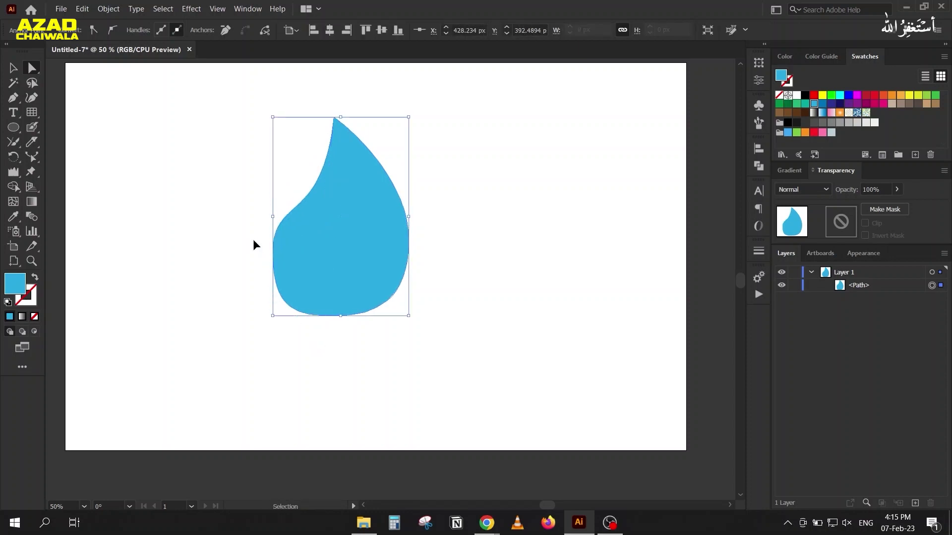
{"action": "key", "text": "ctrl+z"}
{"action": "left_click_drag", "start_coordinate": [406, 242], "coordinate": [406, 246]}
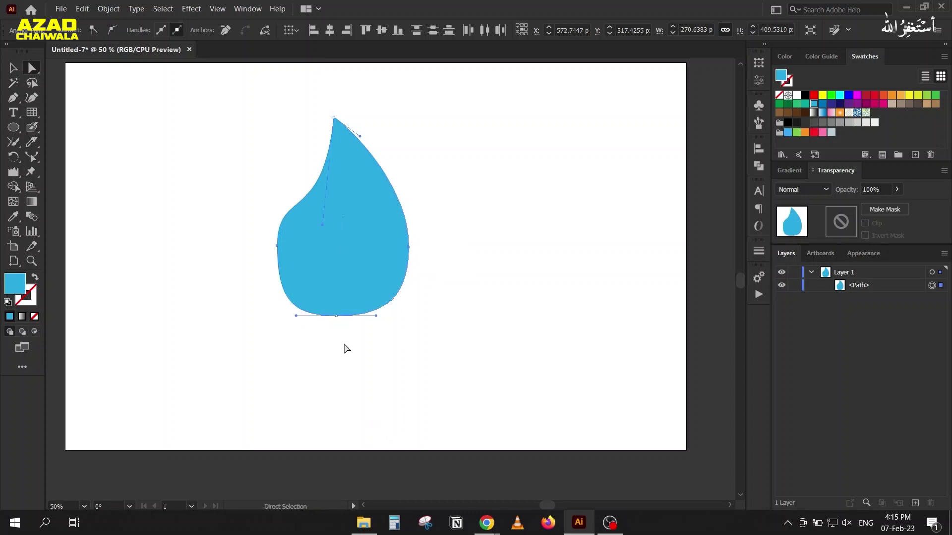
{"action": "left_click_drag", "start_coordinate": [322, 224], "coordinate": [332, 211]}
{"action": "left_click", "coordinate": [12, 144]}
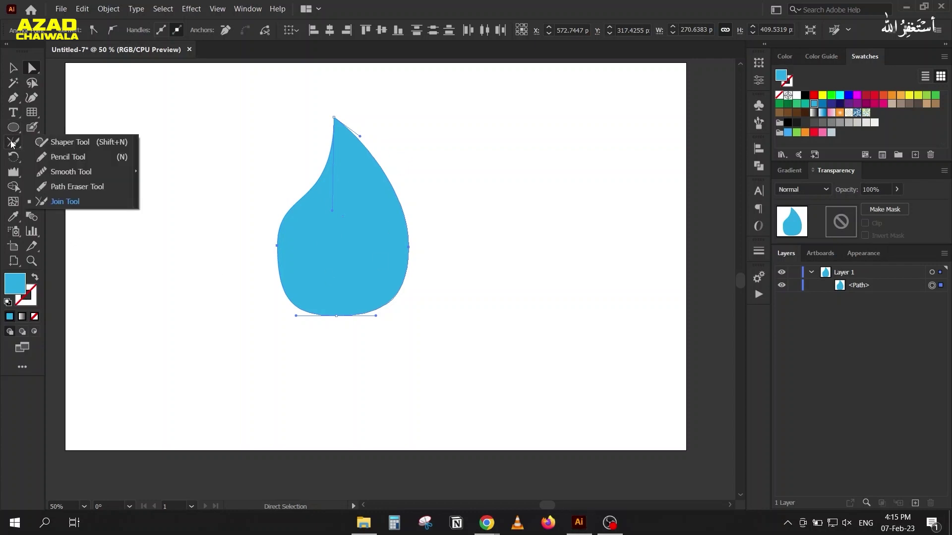
Step: Run the Smooth Tool repeatedly along the drop's left, bottom and right edges
{"action": "left_click", "coordinate": [85, 177]}
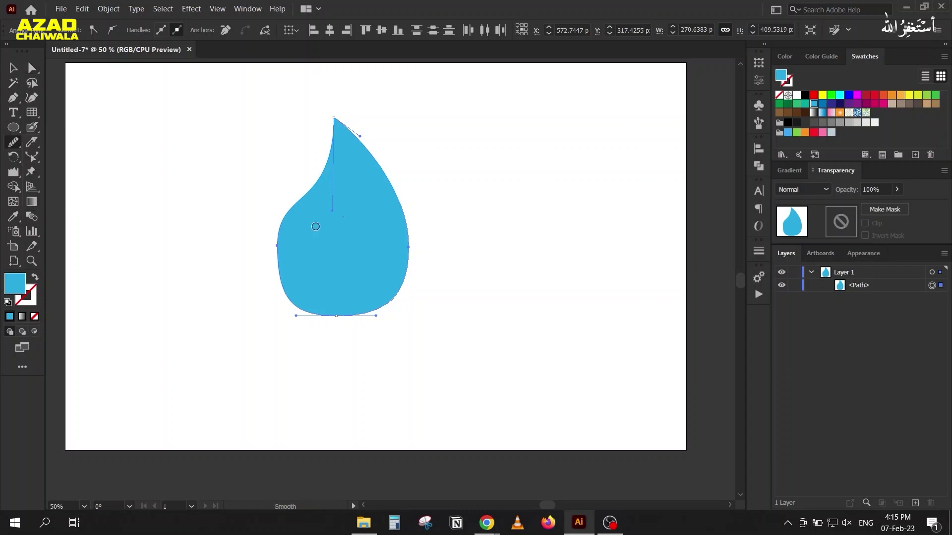
{"action": "left_click_drag", "start_coordinate": [296, 289], "coordinate": [312, 305]}
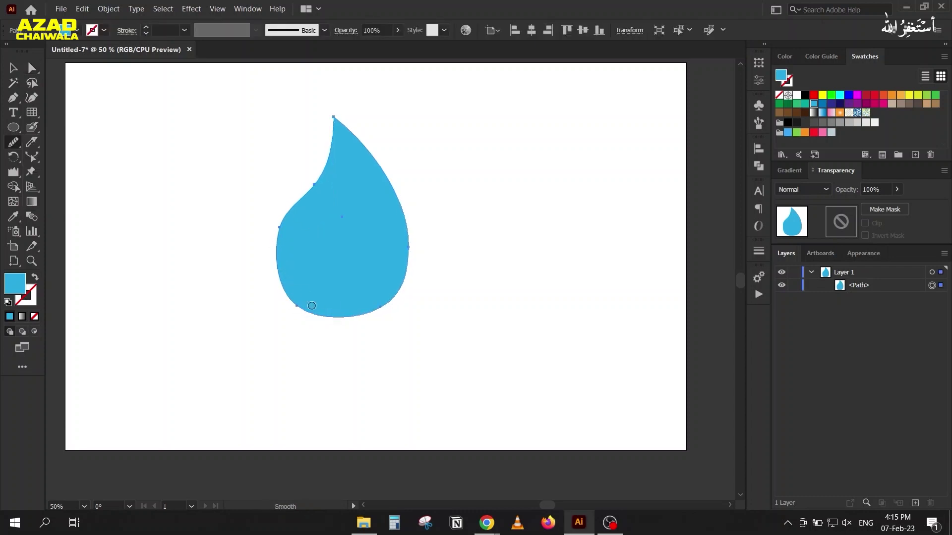
{"action": "left_click_drag", "start_coordinate": [276, 279], "coordinate": [336, 301]}
{"action": "mouse_move", "coordinate": [395, 208]}
{"action": "left_mouse_down"}
{"action": "mouse_move", "coordinate": [397, 234]}
{"action": "mouse_move", "coordinate": [312, 297]}
{"action": "left_mouse_up"}
{"action": "left_click_drag", "start_coordinate": [270, 229], "coordinate": [278, 270]}
{"action": "mouse_move", "coordinate": [276, 237]}
{"action": "left_mouse_down"}
{"action": "mouse_move", "coordinate": [300, 305]}
{"action": "mouse_move", "coordinate": [307, 285]}
{"action": "left_mouse_up"}
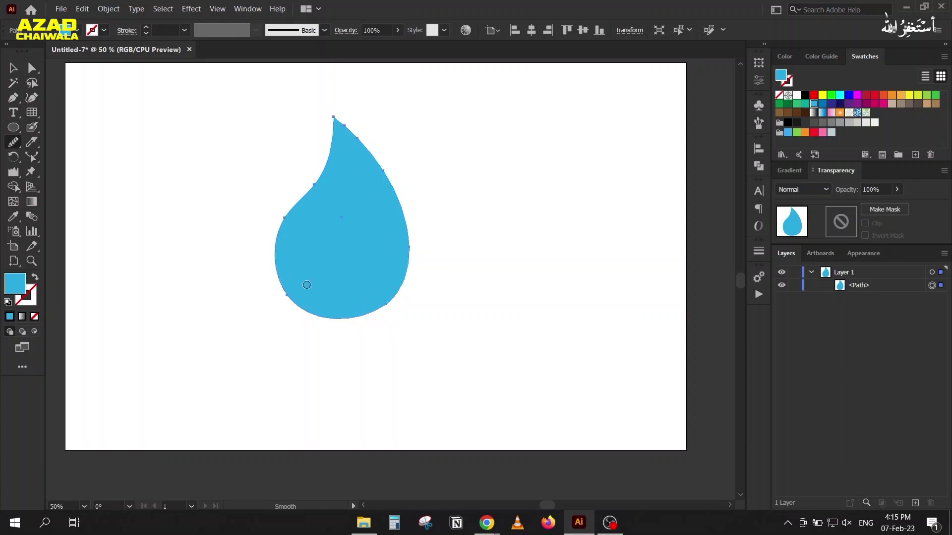
{"action": "left_click_drag", "start_coordinate": [322, 172], "coordinate": [399, 232]}
{"action": "left_click", "coordinate": [13, 68]}
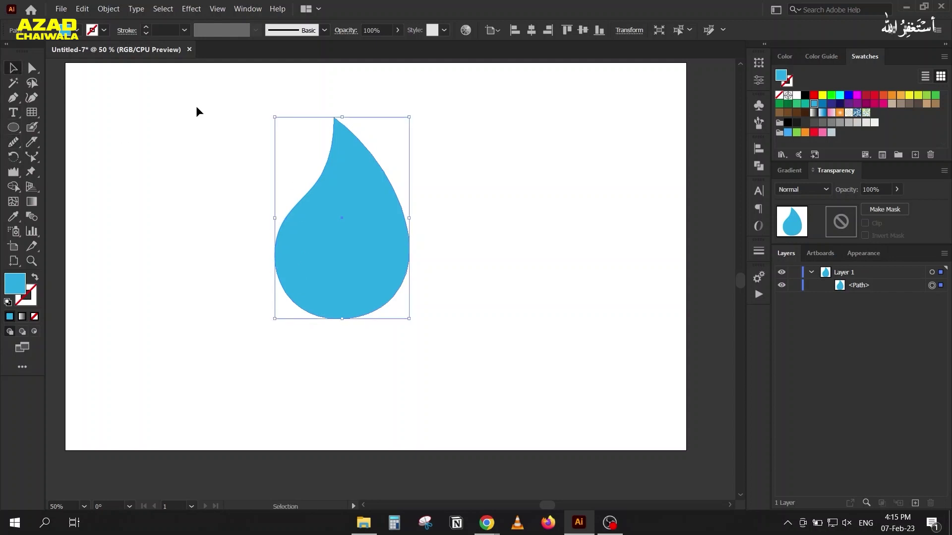
Step: Simplify the water drop's path to 4 anchor points, keeping its smooth shape
{"action": "left_click", "coordinate": [263, 132]}
{"action": "scroll", "coordinate": [341, 106], "scroll_direction": "up", "scroll_amount": 5}
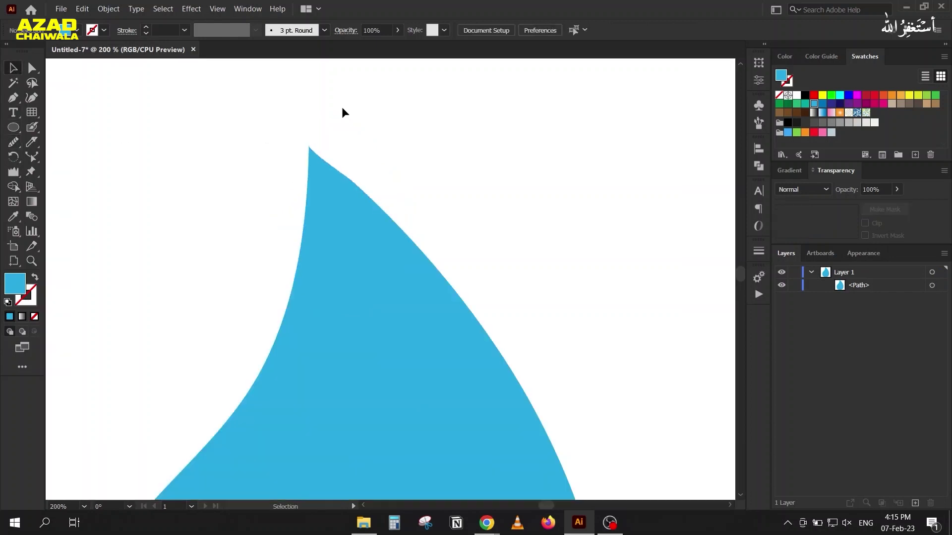
{"action": "left_click", "coordinate": [325, 195]}
{"action": "scroll", "coordinate": [140, 251], "scroll_direction": "down", "scroll_amount": 5}
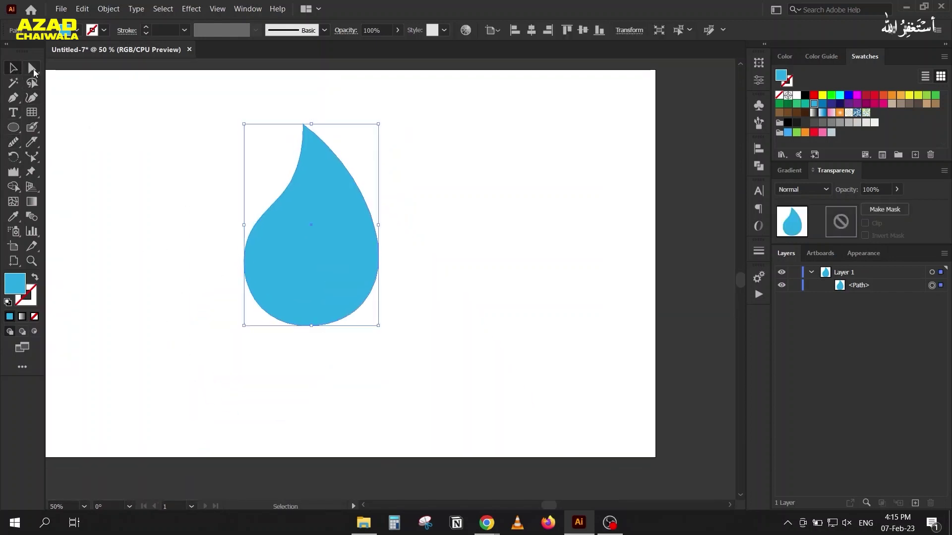
{"action": "left_click", "coordinate": [32, 68]}
{"action": "scroll", "coordinate": [200, 125], "scroll_direction": "up", "scroll_amount": 1}
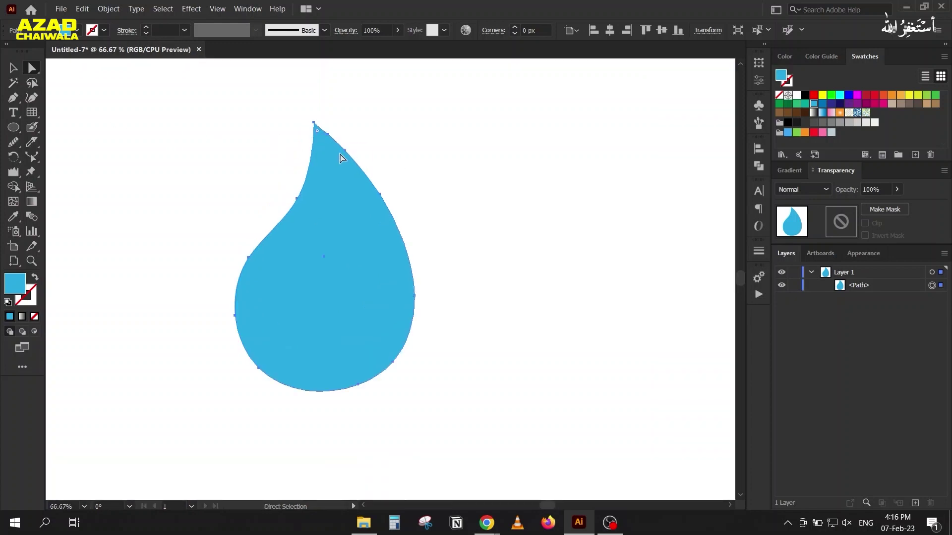
{"action": "right_click", "coordinate": [350, 213]}
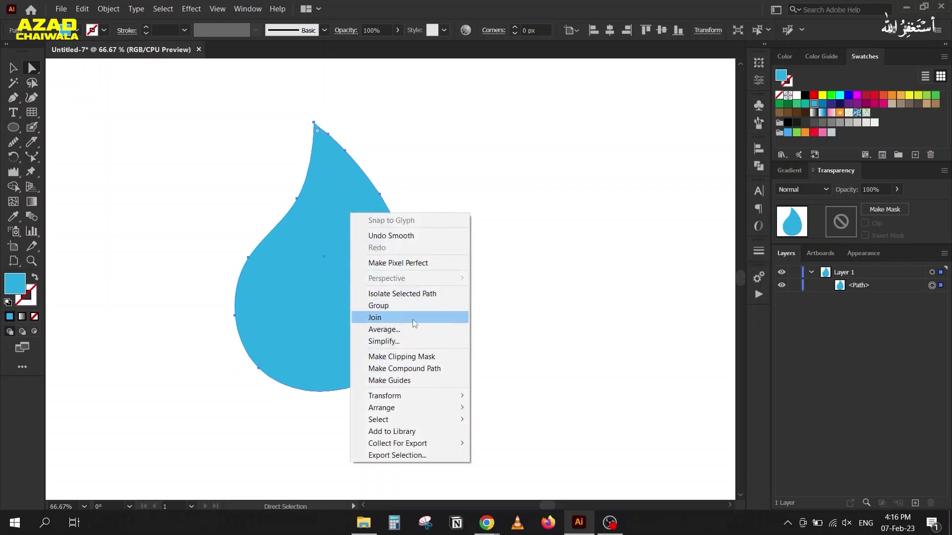
{"action": "left_click", "coordinate": [414, 341]}
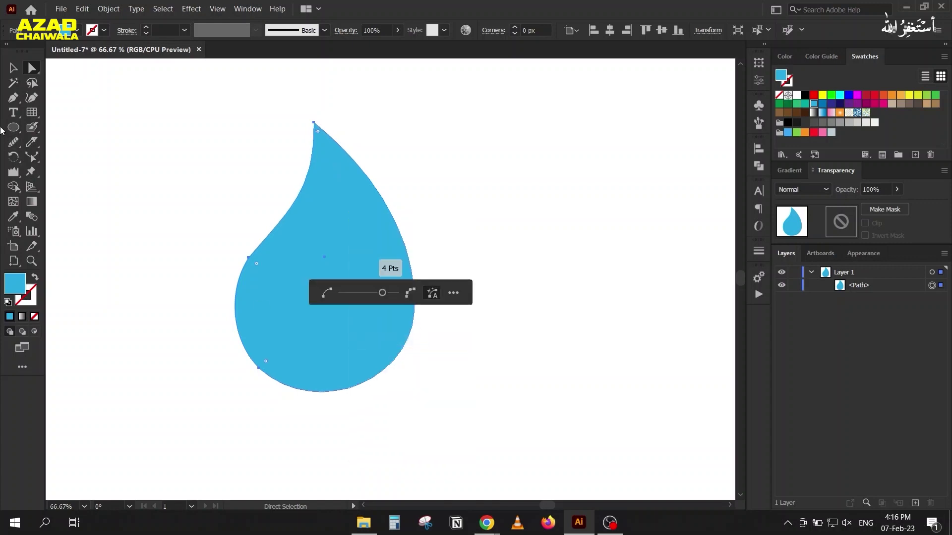
{"action": "left_click", "coordinate": [13, 68]}
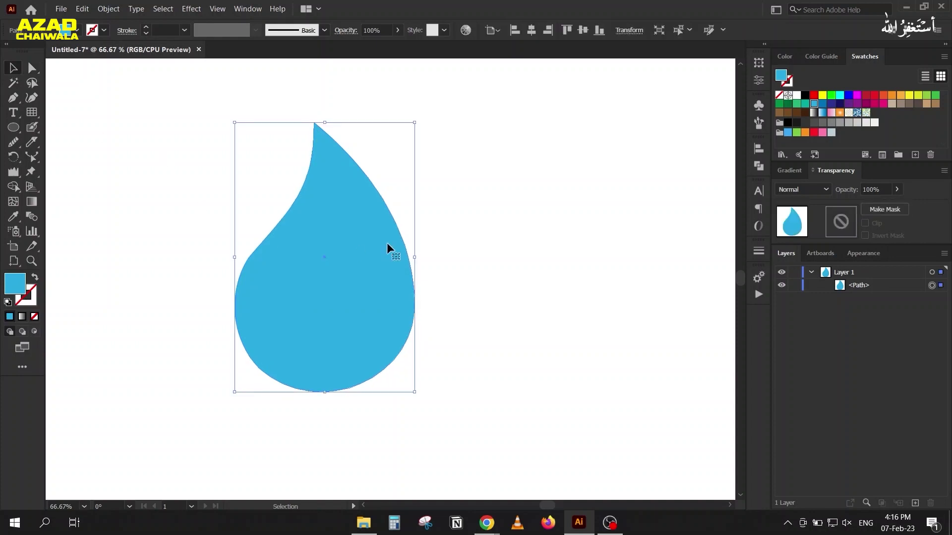
Step: Deselect the drop, pan it to the centre of the view, and show the Gradient panel
{"action": "key", "text": "a"}
{"action": "left_click", "coordinate": [174, 210]}
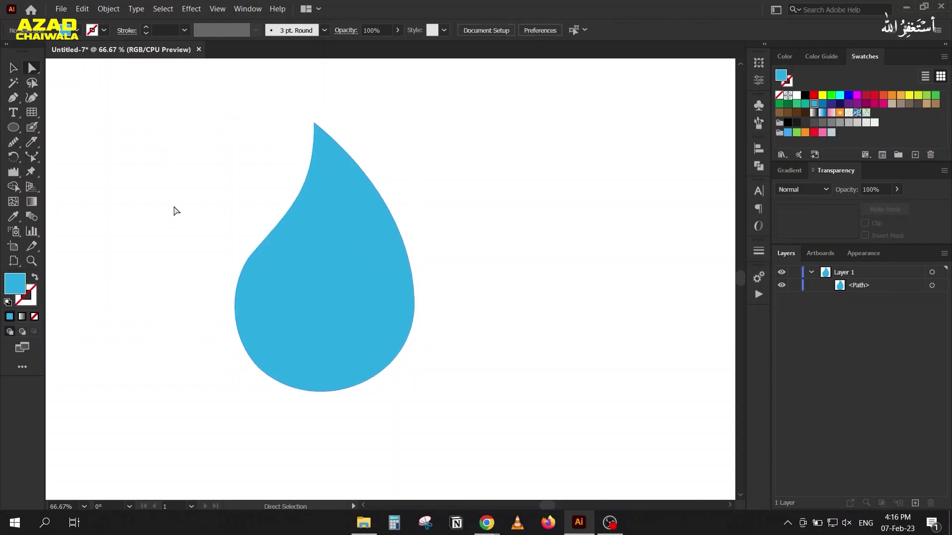
{"action": "left_click", "coordinate": [13, 69]}
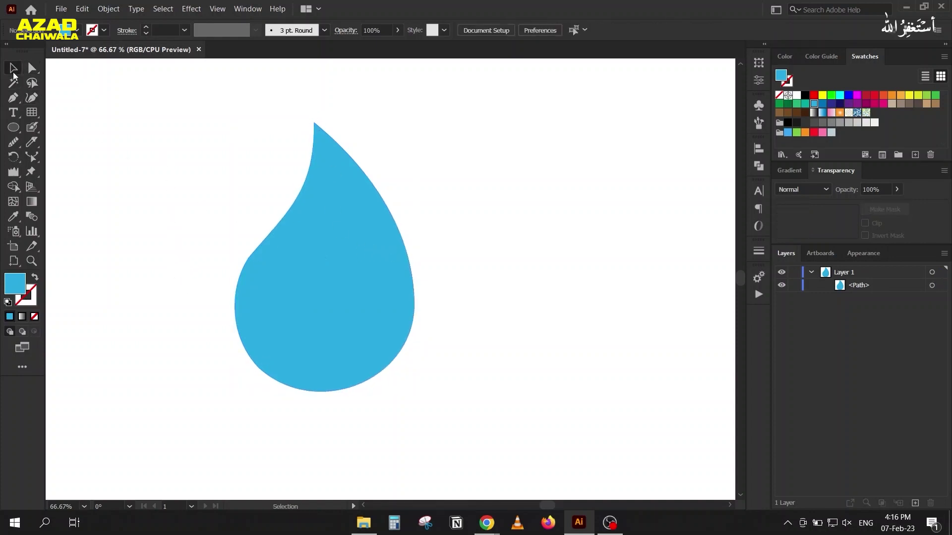
{"action": "left_click_drag", "start_coordinate": [119, 192], "coordinate": [159, 204]}
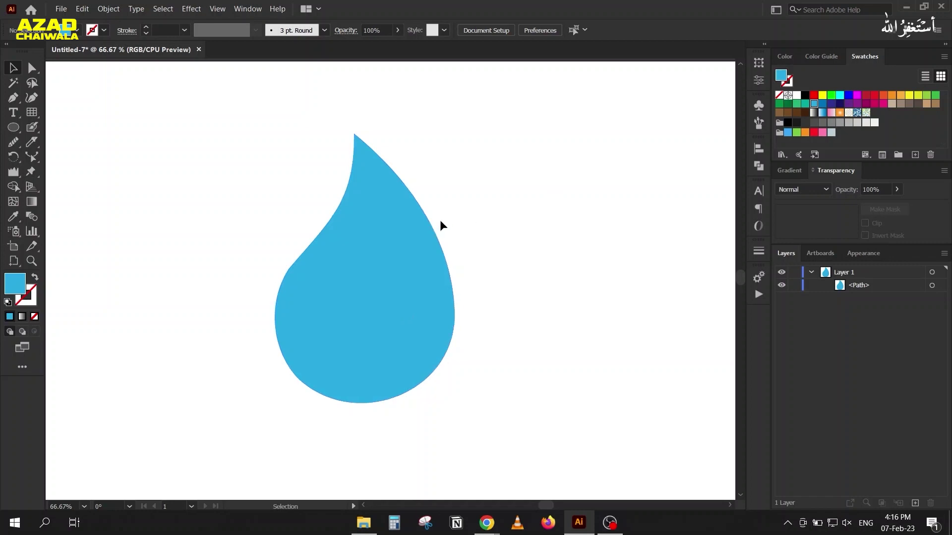
{"action": "left_click", "coordinate": [789, 171]}
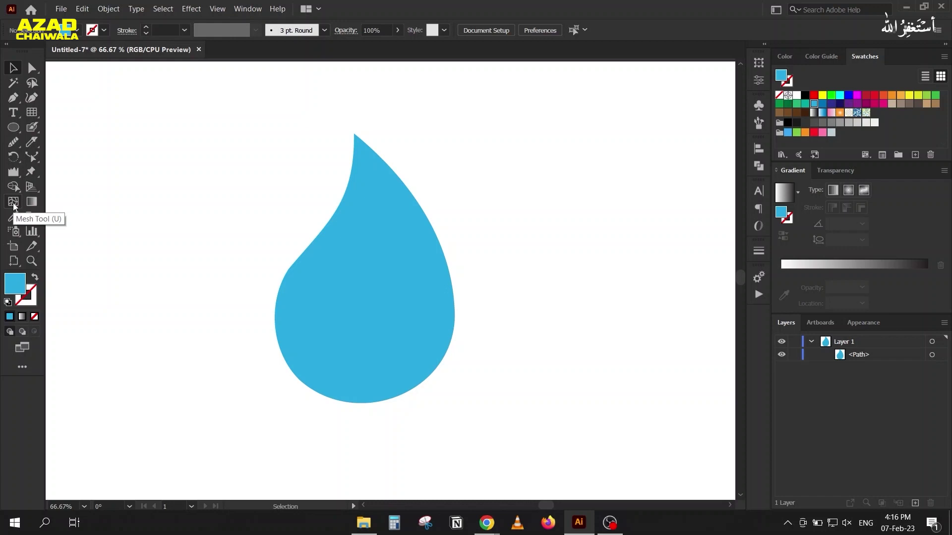
Step: Select the water drop and browse Object > Envelope Distort without applying anything
{"action": "left_click", "coordinate": [371, 263]}
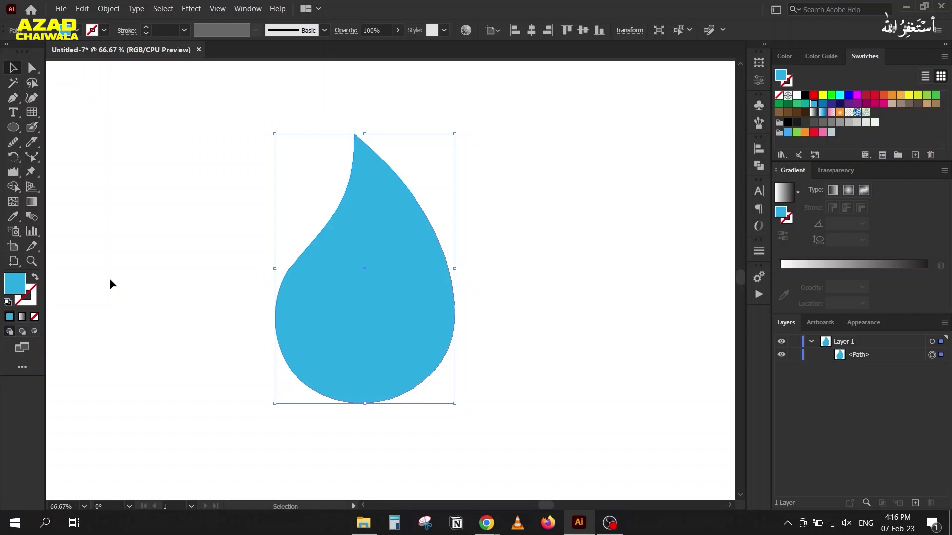
{"action": "left_click", "coordinate": [108, 8]}
{"action": "mouse_move", "coordinate": [139, 325]}
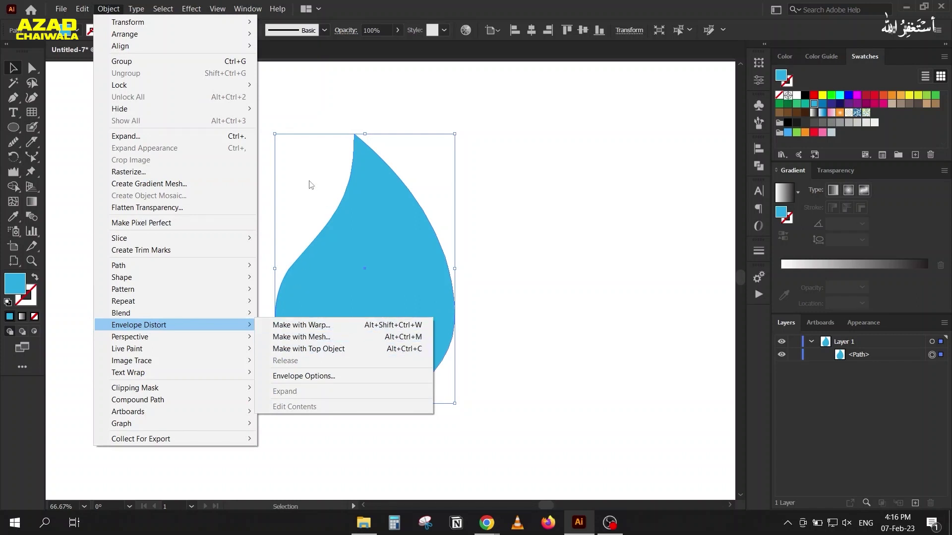
{"action": "left_click", "coordinate": [310, 182]}
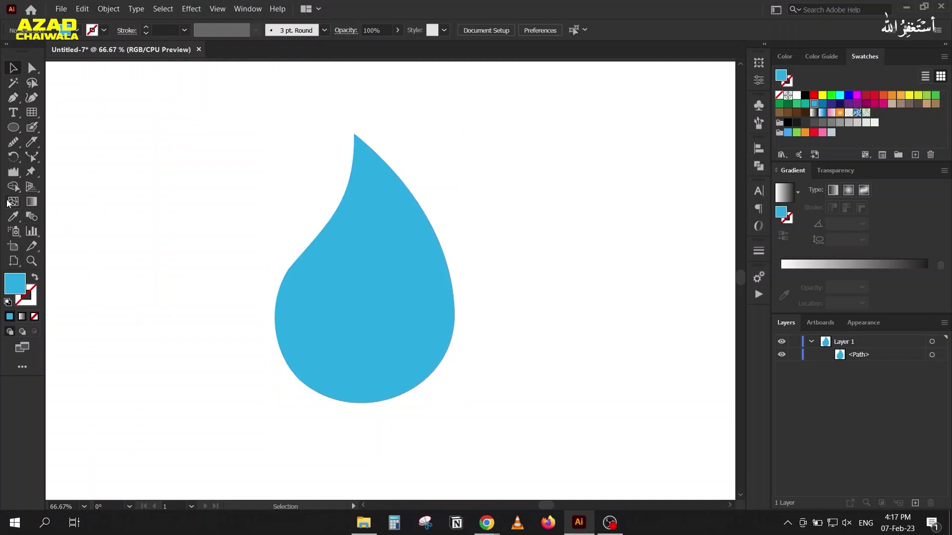
Step: Fill the water drop with a darker blue swatch and move it slightly right
{"action": "left_click_drag", "start_coordinate": [347, 277], "coordinate": [258, 261]}
{"action": "left_click", "coordinate": [35, 278]}
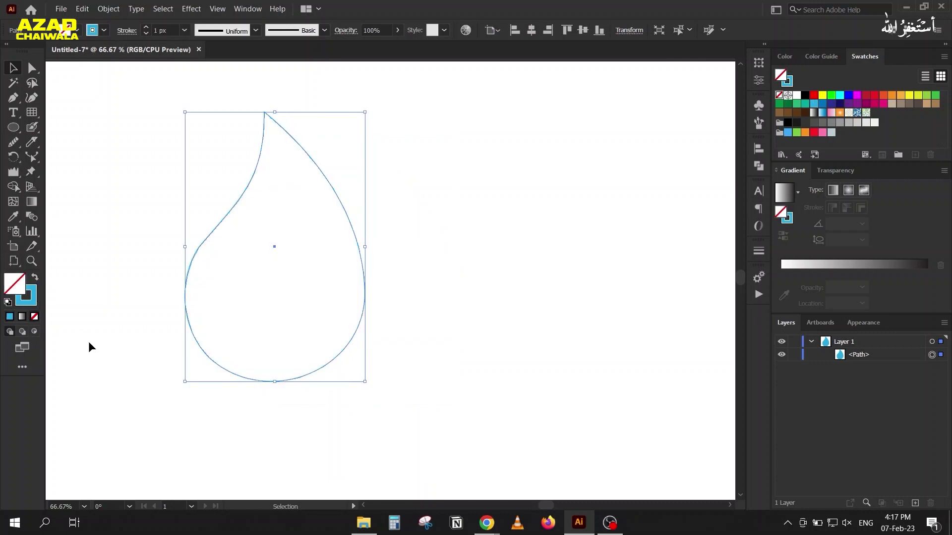
{"action": "key", "text": "u"}
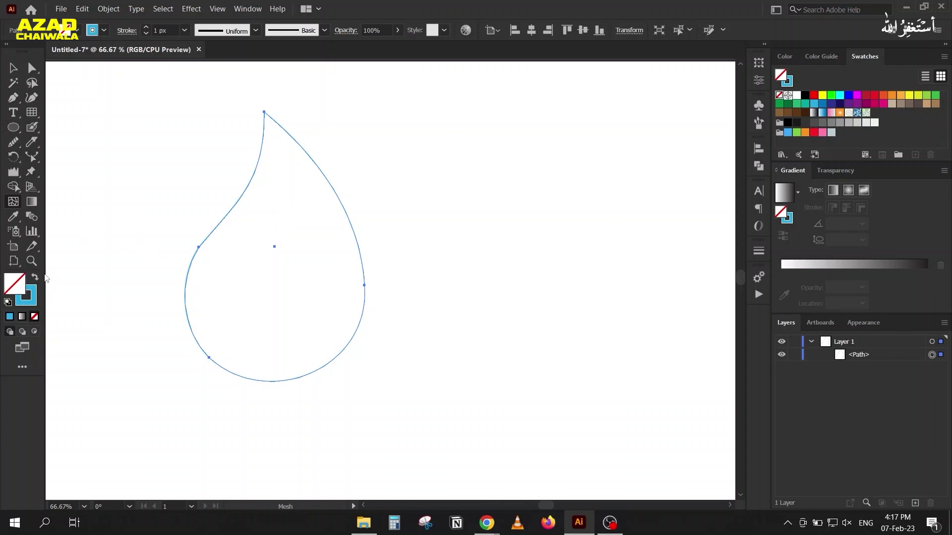
{"action": "left_click", "coordinate": [38, 280]}
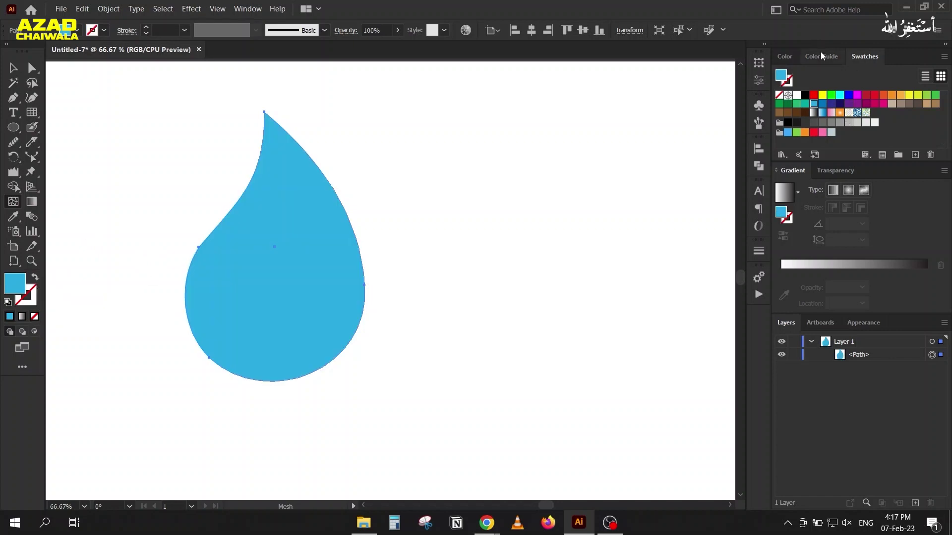
{"action": "key", "text": "v"}
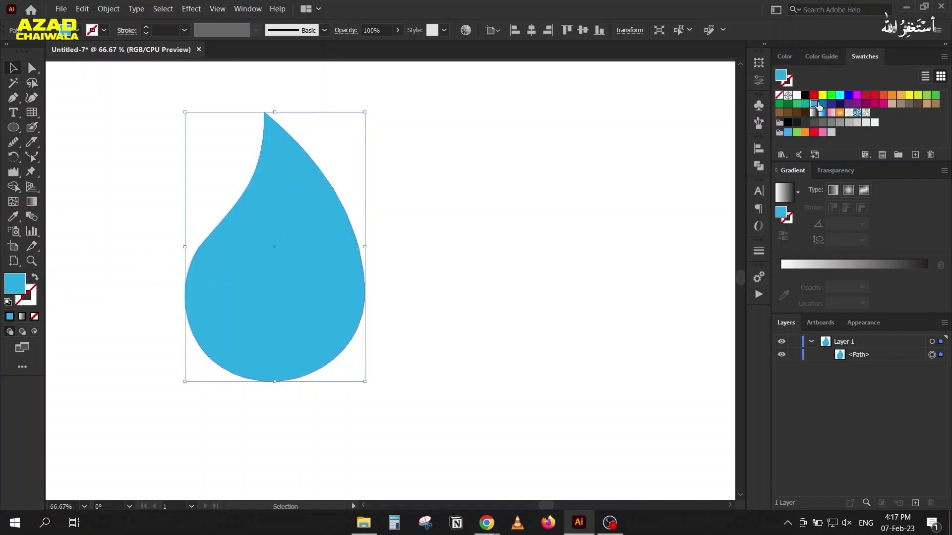
{"action": "left_click", "coordinate": [823, 103]}
{"action": "left_click_drag", "start_coordinate": [296, 303], "coordinate": [352, 335]}
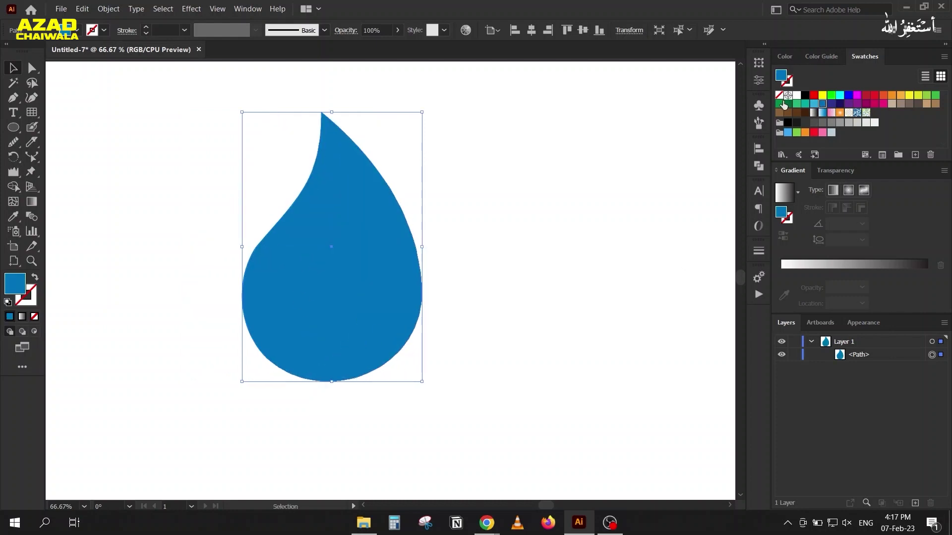
{"action": "left_click", "coordinate": [821, 57]}
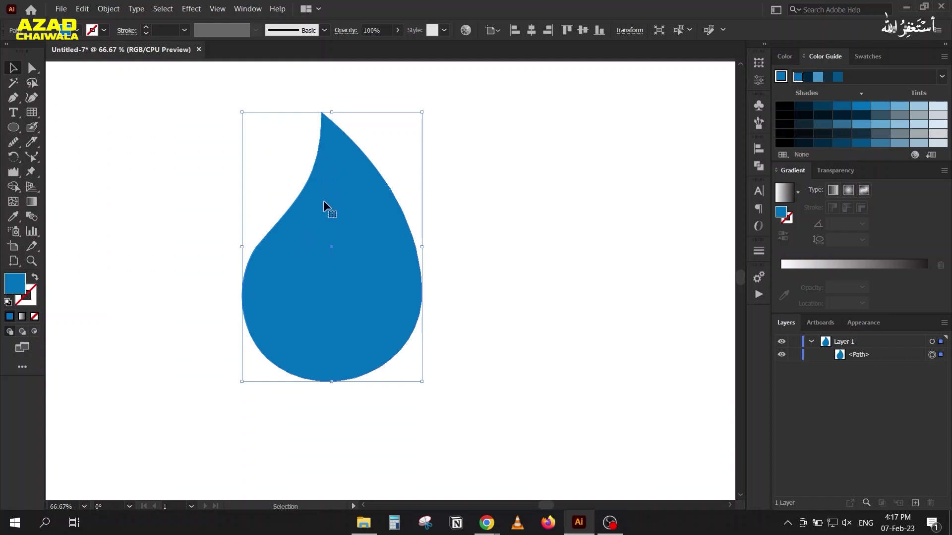
Step: Add a mesh point at the drop's upper left and colour it a light blue highlight
{"action": "left_click", "coordinate": [9, 204]}
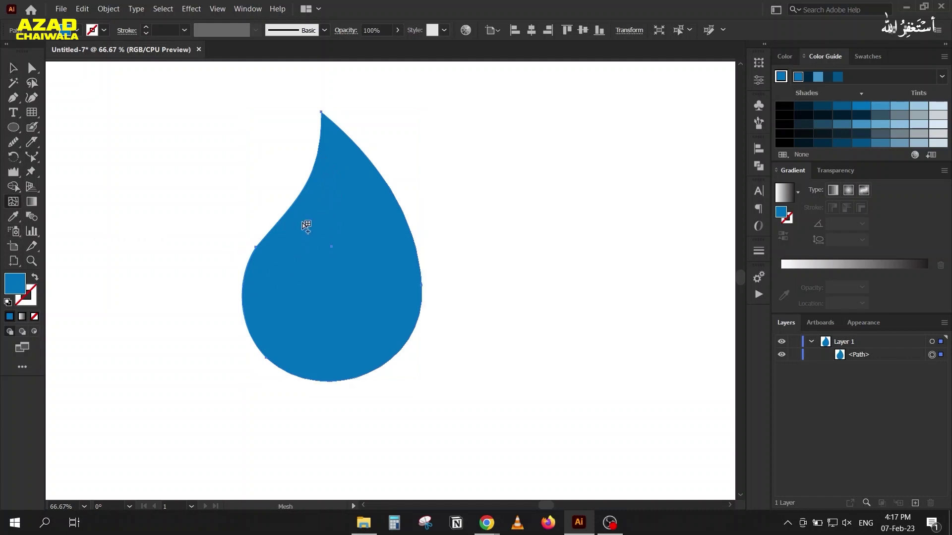
{"action": "left_click", "coordinate": [302, 222]}
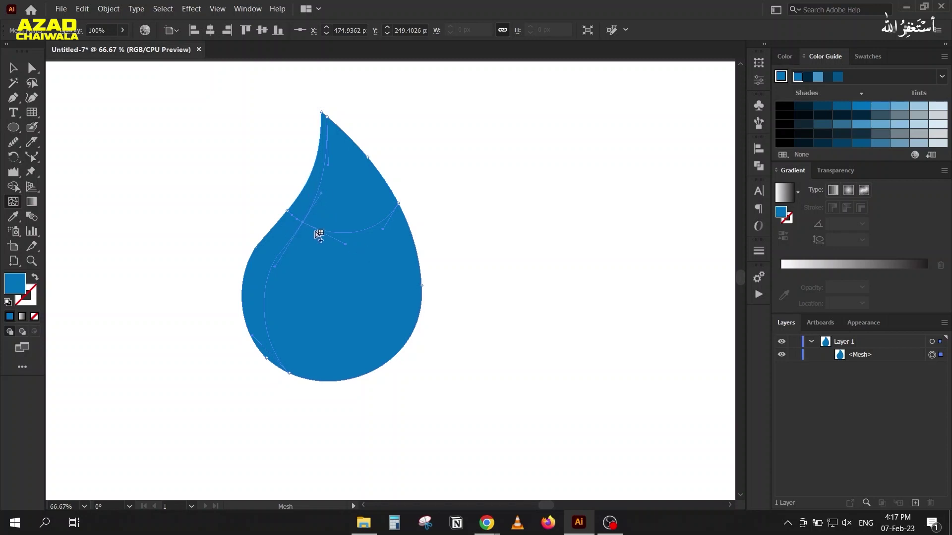
{"action": "left_click", "coordinate": [32, 68]}
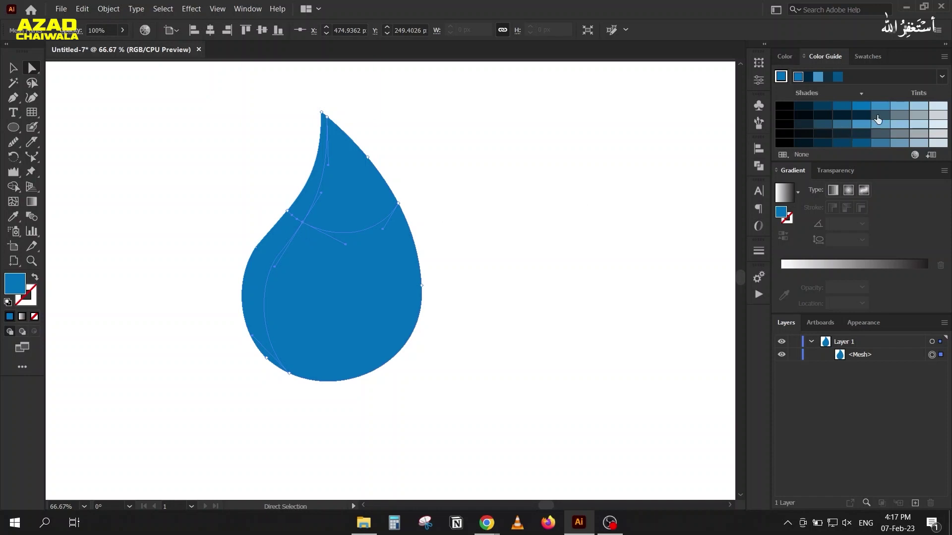
{"action": "left_click", "coordinate": [900, 106]}
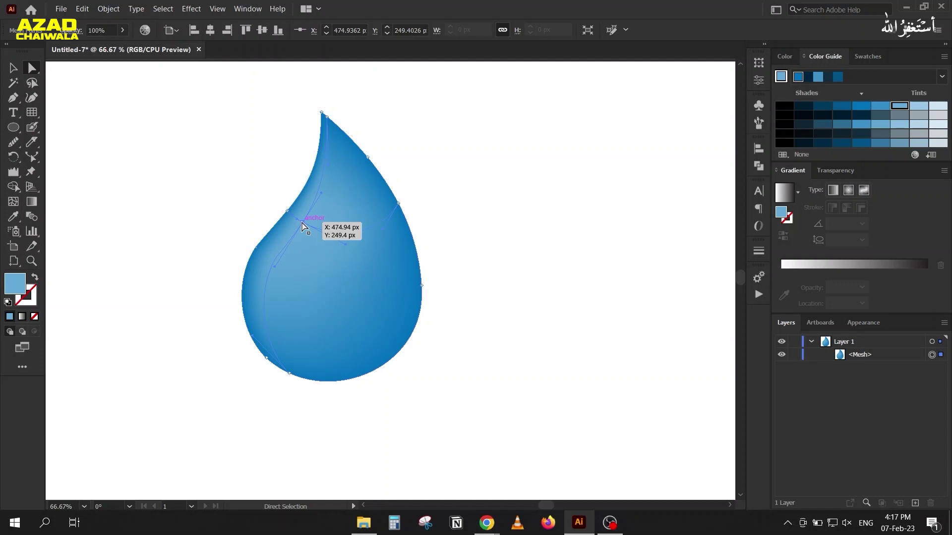
{"action": "left_click_drag", "start_coordinate": [301, 223], "coordinate": [313, 231]}
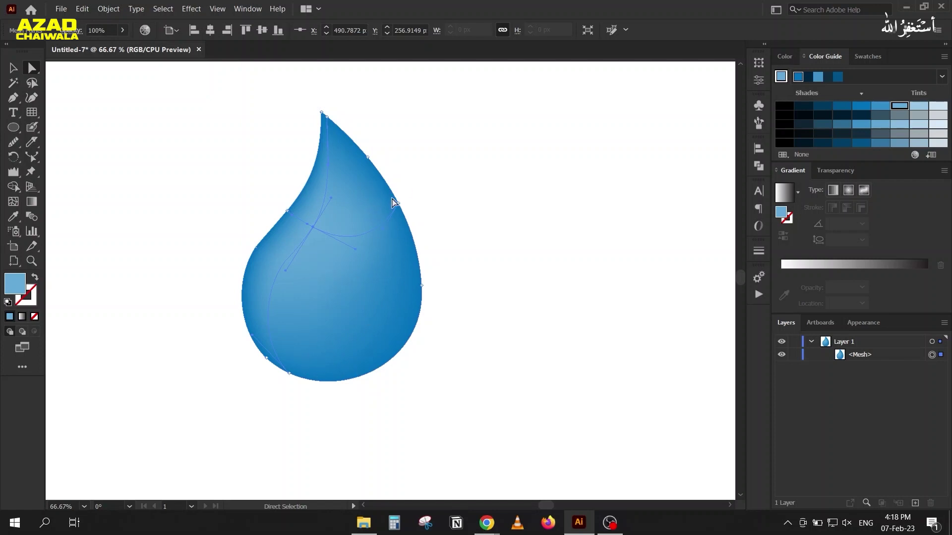
Step: Add a mesh point low on the drop's right side and adjust the new mesh lines
{"action": "left_click", "coordinate": [13, 202]}
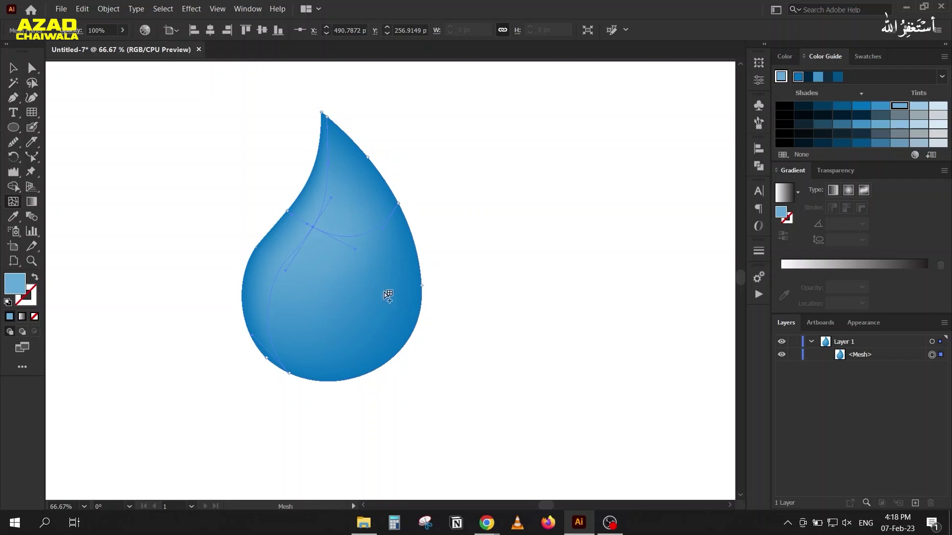
{"action": "left_click", "coordinate": [385, 287]}
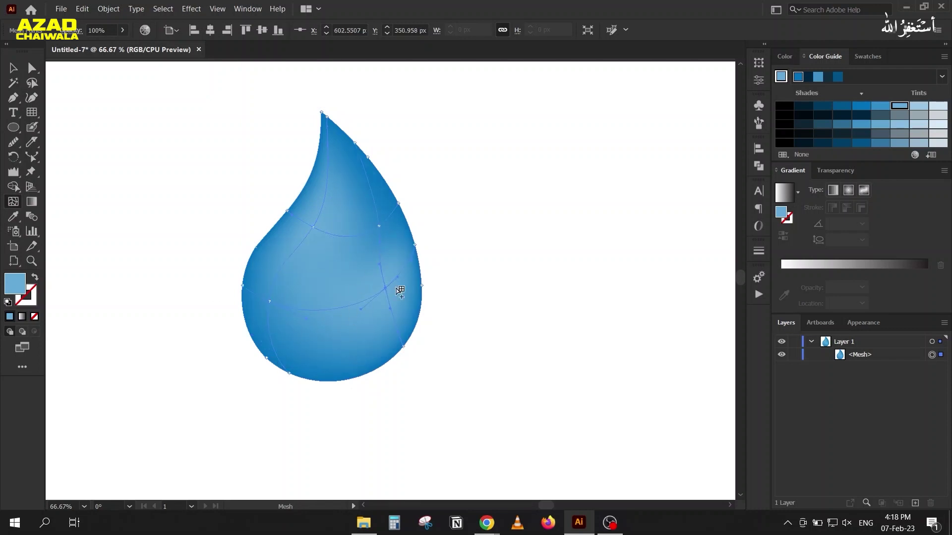
{"action": "key", "text": "ctrl+z"}
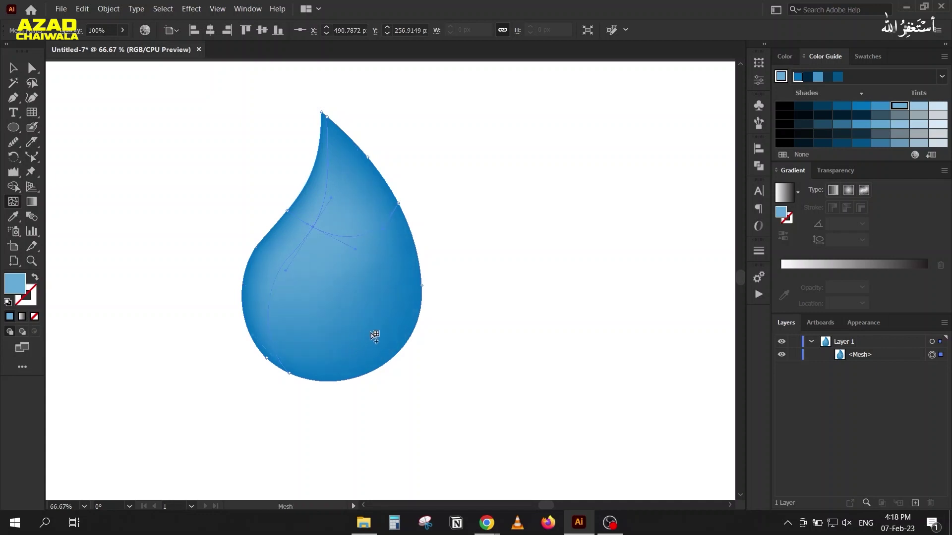
{"action": "left_click", "coordinate": [377, 330]}
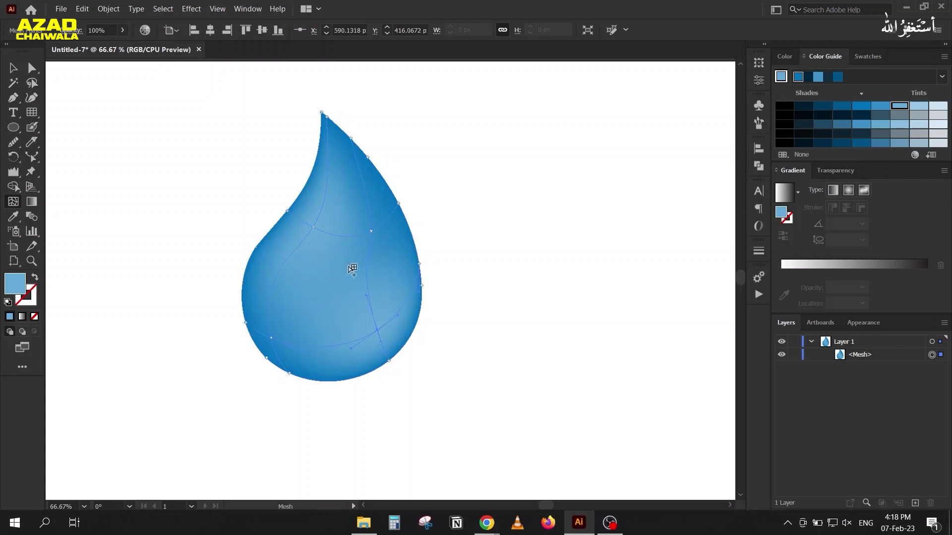
{"action": "left_click", "coordinate": [27, 69]}
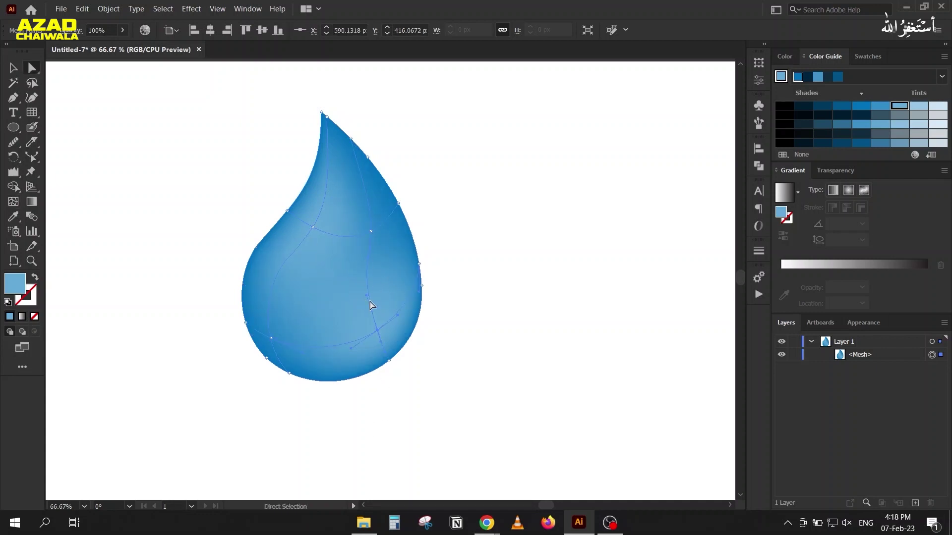
{"action": "left_click_drag", "start_coordinate": [367, 296], "coordinate": [382, 287]}
{"action": "mouse_move", "coordinate": [378, 334]}
{"action": "left_mouse_down"}
{"action": "mouse_move", "coordinate": [379, 320]}
{"action": "mouse_move", "coordinate": [388, 320]}
{"action": "left_mouse_up"}
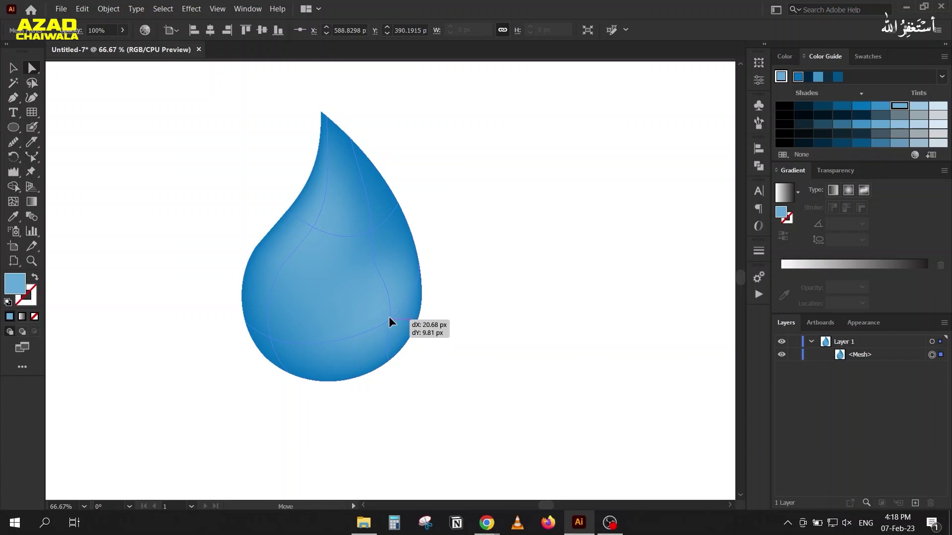
{"action": "left_click_drag", "start_coordinate": [371, 233], "coordinate": [380, 221]}
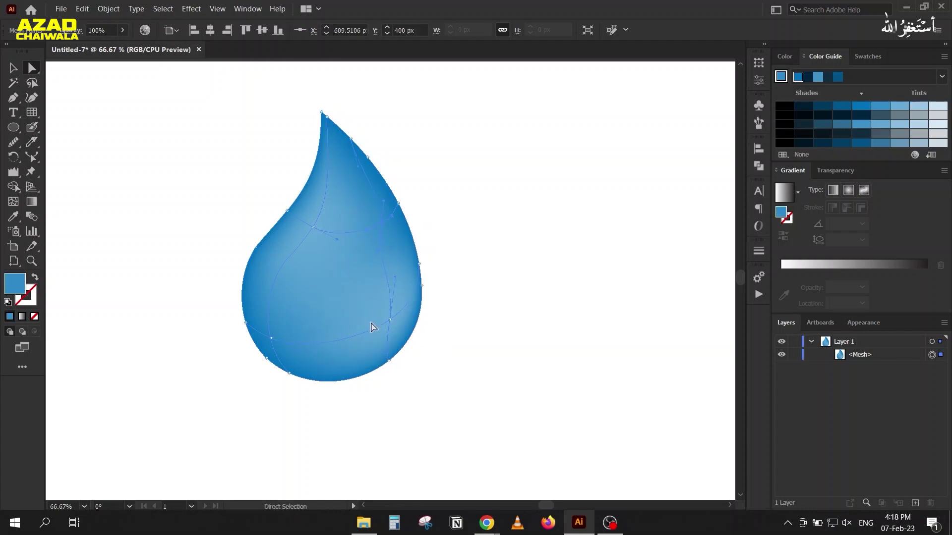
Step: Shade the mesh points along the right side a deeper blue and push that curve outward
{"action": "left_click", "coordinate": [388, 257]}
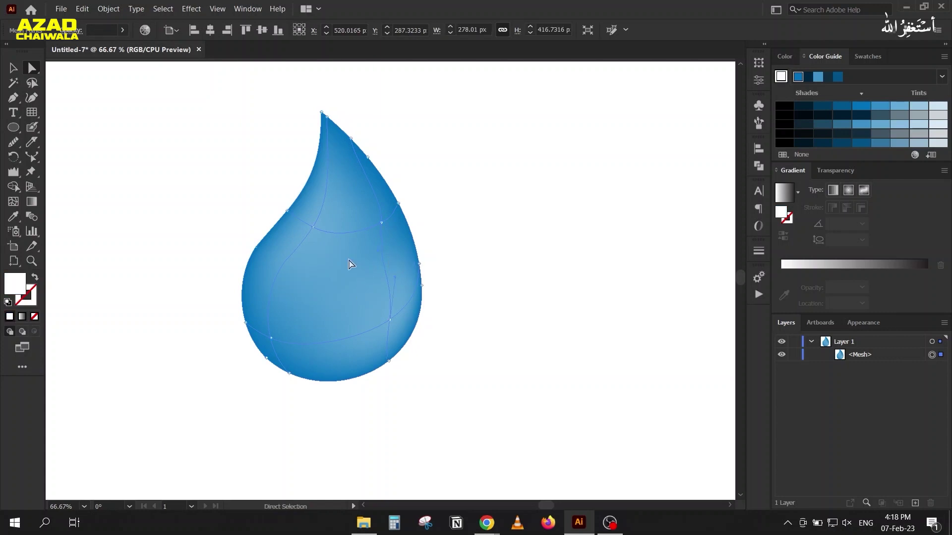
{"action": "key", "text": "a"}
{"action": "left_click", "coordinate": [381, 223]}
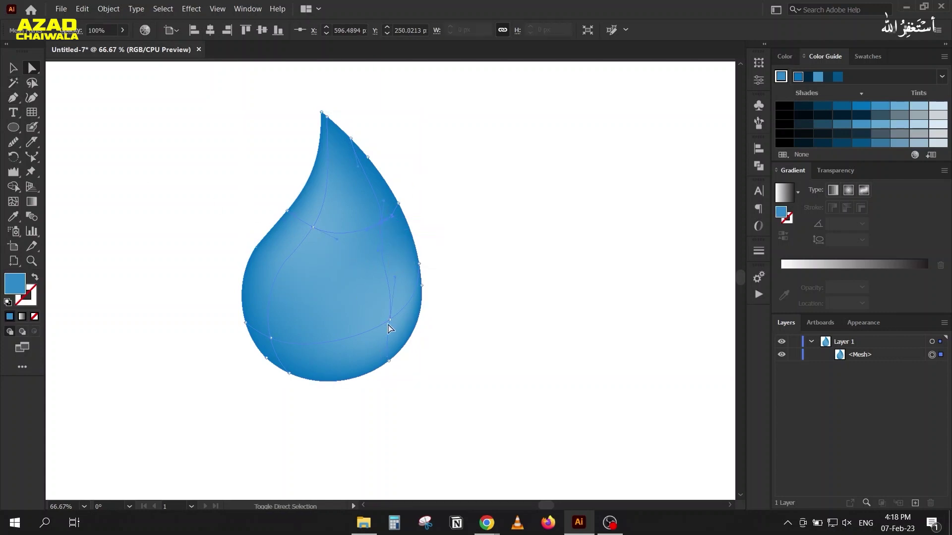
{"action": "left_click", "coordinate": [390, 320], "text": "shift"}
{"action": "left_click_drag", "start_coordinate": [445, 136], "coordinate": [372, 389]}
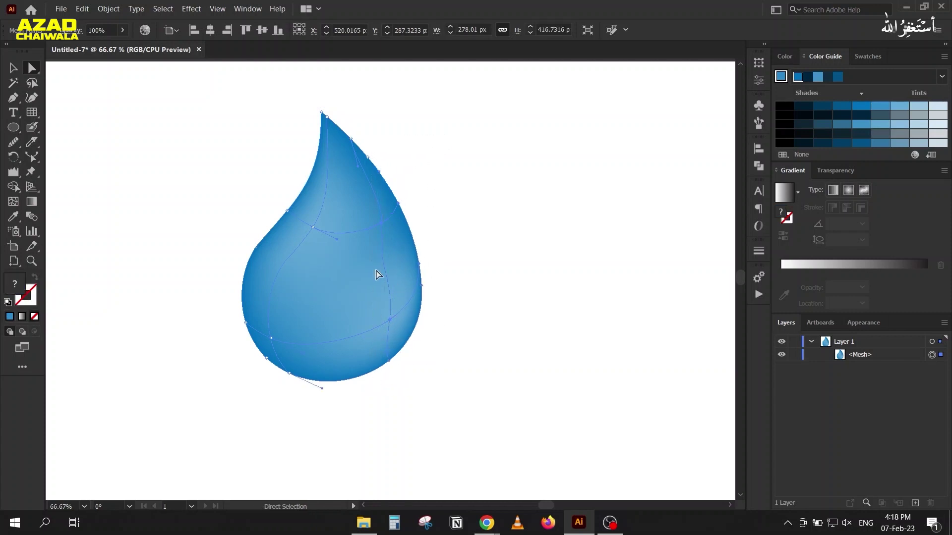
{"action": "left_click", "coordinate": [843, 106]}
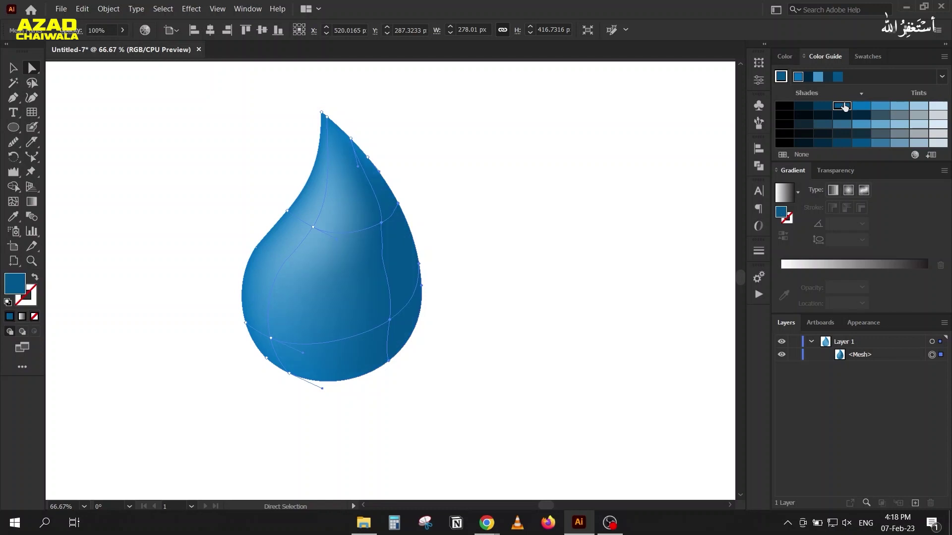
{"action": "left_click", "coordinate": [381, 222]}
{"action": "left_click_drag", "start_coordinate": [377, 251], "coordinate": [392, 253]}
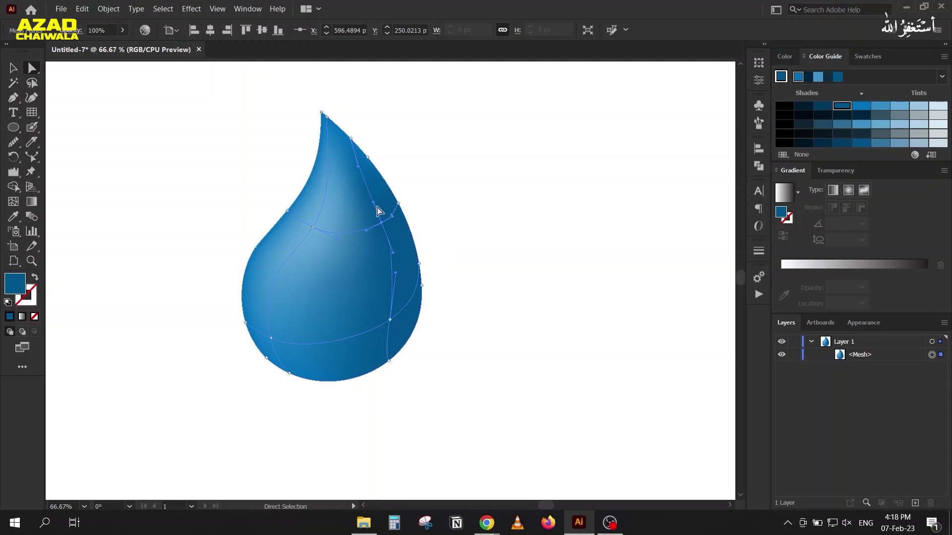
{"action": "left_click", "coordinate": [390, 320]}
Step: Reshape the mesh point handles and curves along the drop's lower right
{"action": "left_click_drag", "start_coordinate": [386, 352], "coordinate": [392, 348]}
{"action": "scroll", "coordinate": [377, 340], "scroll_direction": "up", "scroll_amount": 2}
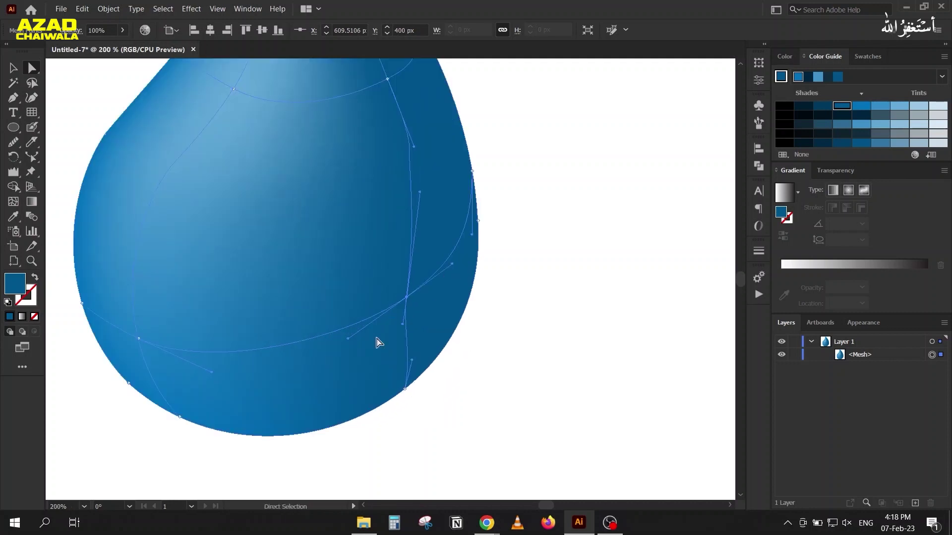
{"action": "scroll", "coordinate": [377, 340], "scroll_direction": "up", "scroll_amount": 1}
{"action": "left_click_drag", "start_coordinate": [412, 323], "coordinate": [417, 321]}
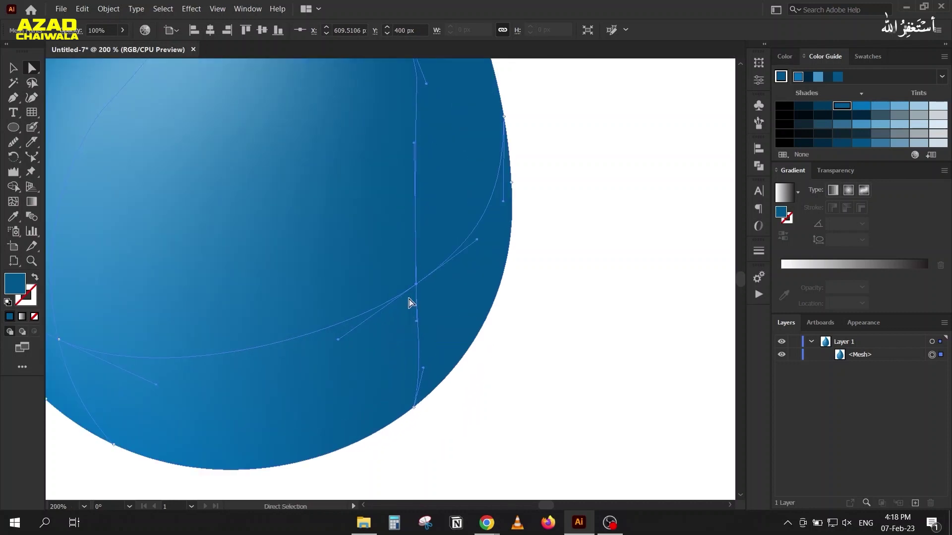
{"action": "left_click_drag", "start_coordinate": [418, 285], "coordinate": [429, 280]}
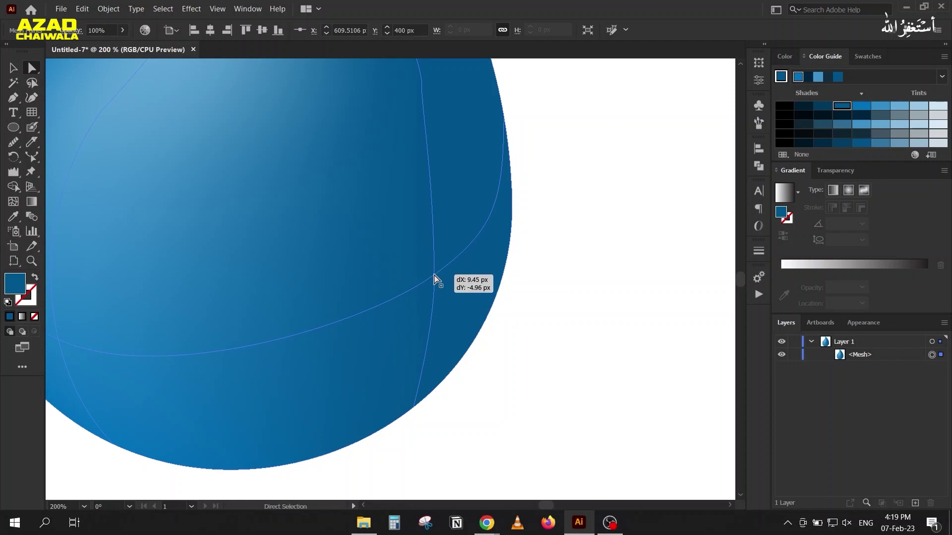
{"action": "scroll", "coordinate": [452, 190], "scroll_direction": "down", "scroll_amount": 2}
{"action": "scroll", "coordinate": [439, 156], "scroll_direction": "up", "scroll_amount": 3}
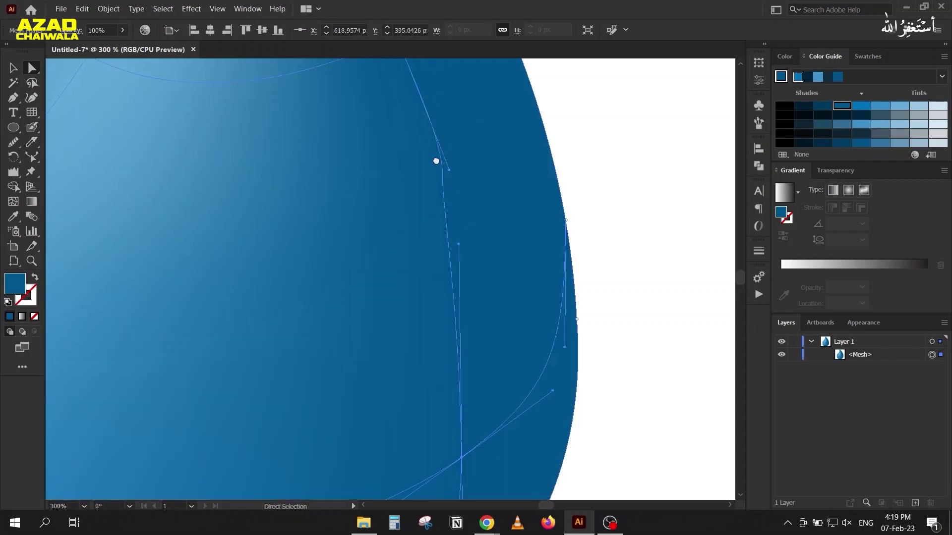
{"action": "left_click_drag", "start_coordinate": [469, 248], "coordinate": [444, 214]}
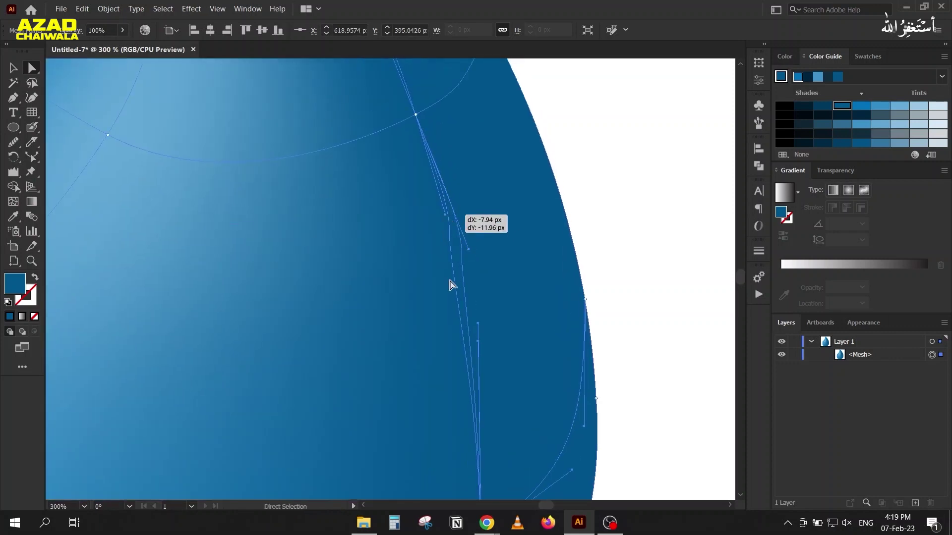
{"action": "left_click_drag", "start_coordinate": [480, 346], "coordinate": [469, 379]}
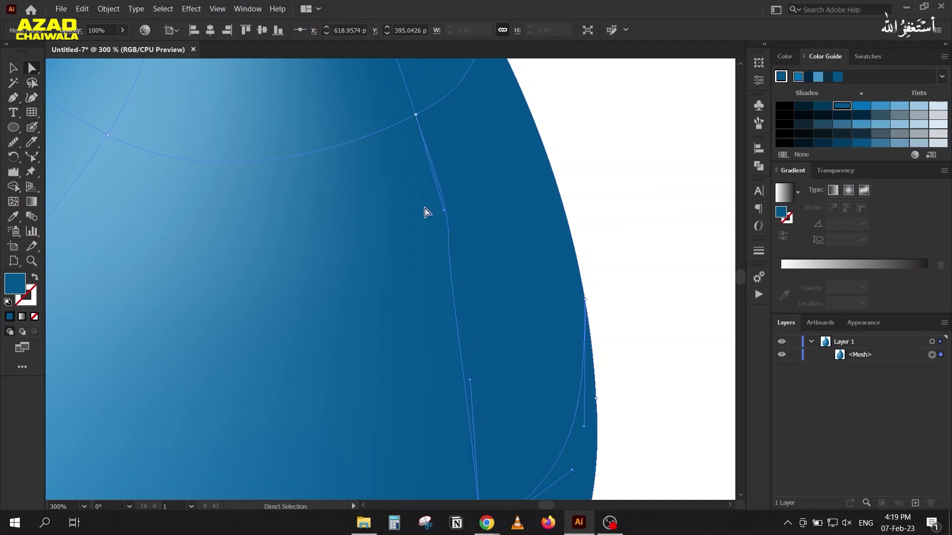
{"action": "scroll", "coordinate": [427, 213], "scroll_direction": "down", "scroll_amount": 3}
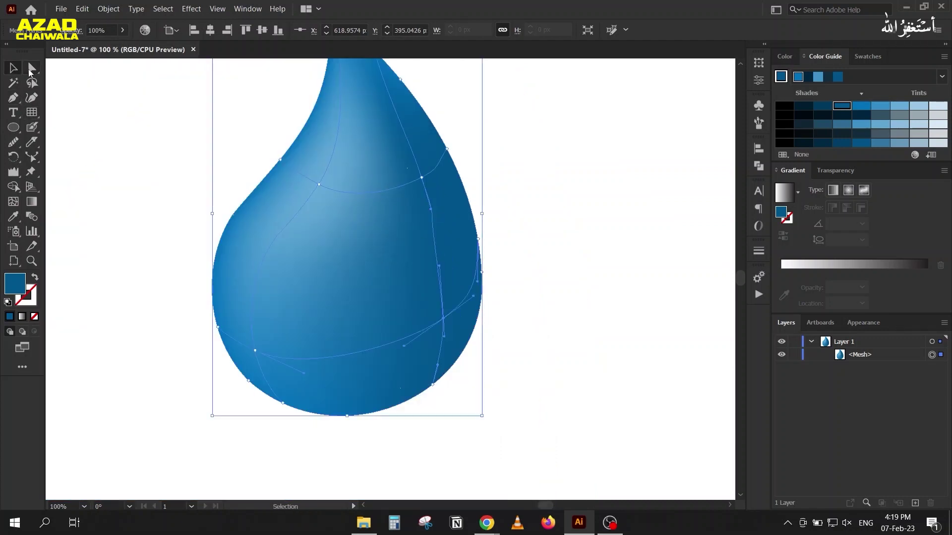
Step: Darken the lower-right mesh points to deep navy, then deselect to preview the whole artboard
{"action": "left_click_drag", "start_coordinate": [515, 240], "coordinate": [425, 436]}
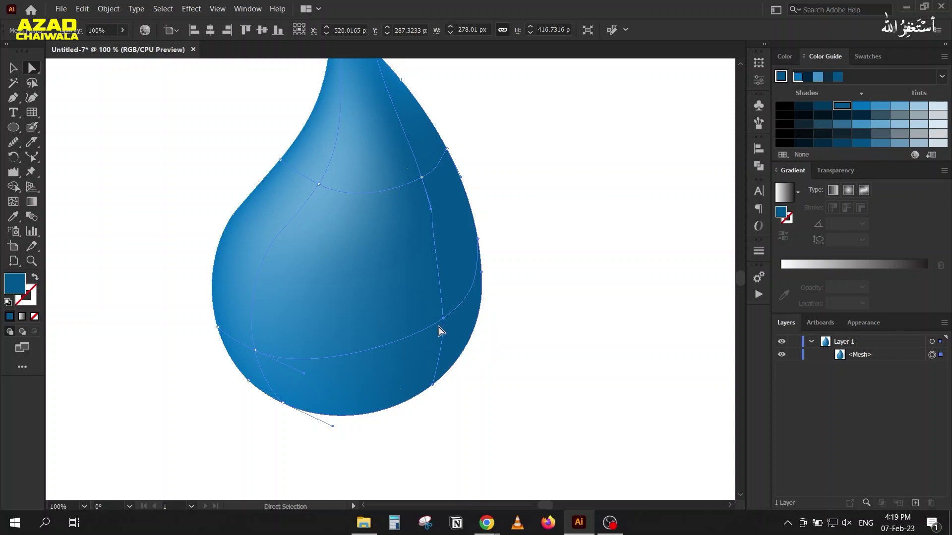
{"action": "left_click", "coordinate": [822, 106]}
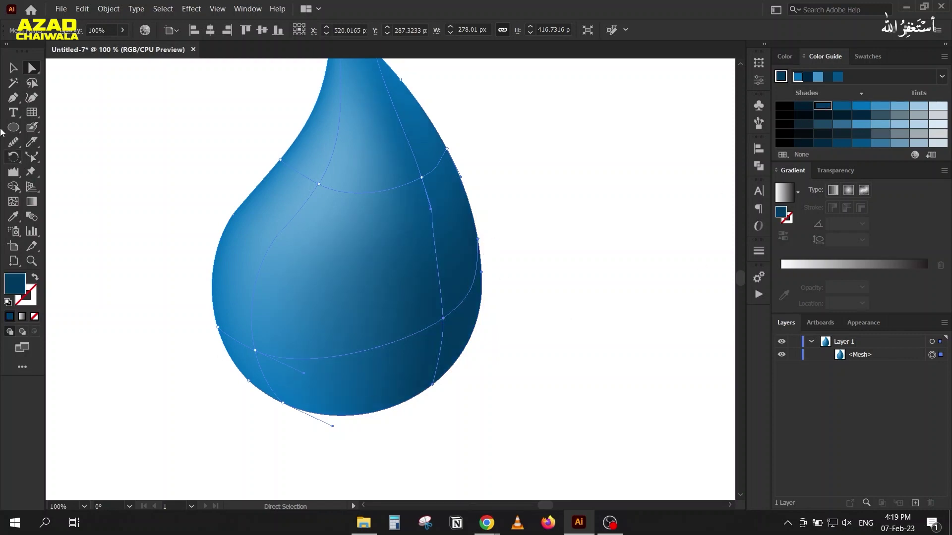
{"action": "left_click_drag", "start_coordinate": [467, 403], "coordinate": [419, 377]}
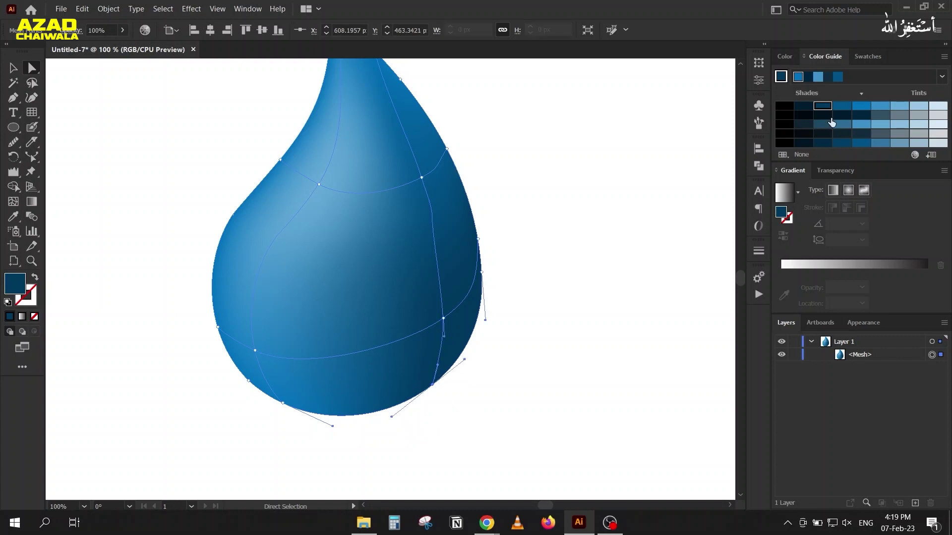
{"action": "left_click", "coordinate": [14, 69]}
{"action": "left_click", "coordinate": [154, 184]}
{"action": "key", "text": "ctrl+0"}
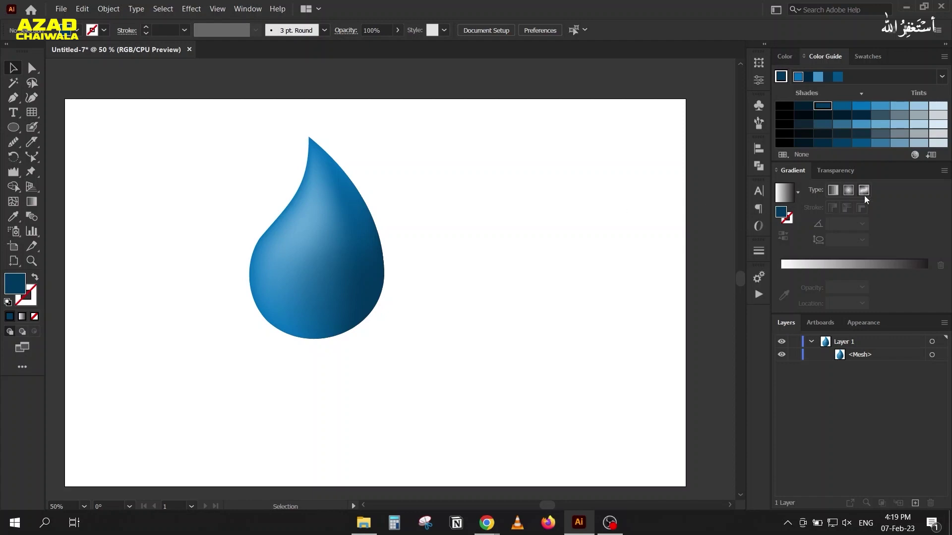
Step: Select the anchor on the drop's upper-left edge and reshape its handles
{"action": "left_click", "coordinate": [259, 265]}
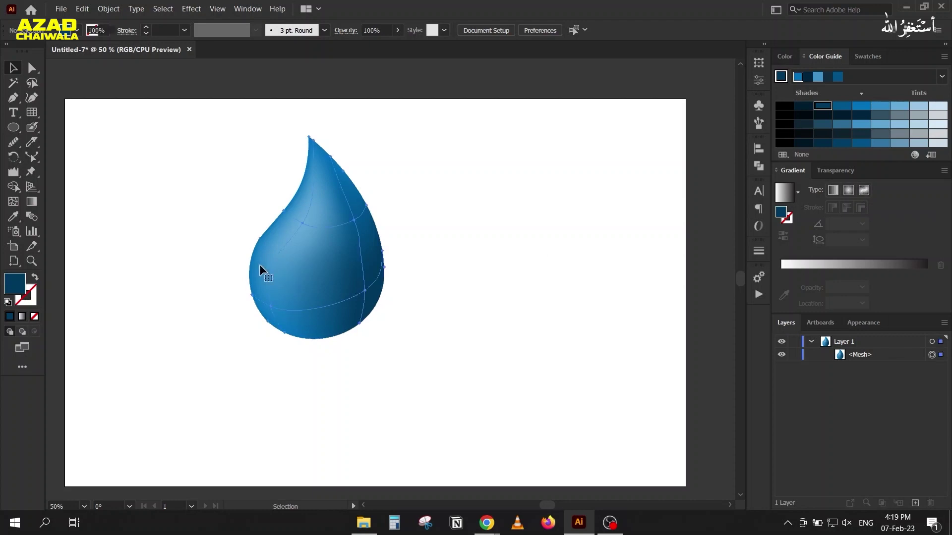
{"action": "key", "text": "a"}
{"action": "scroll", "coordinate": [265, 236], "scroll_direction": "up", "scroll_amount": 4}
{"action": "left_click_drag", "start_coordinate": [211, 222], "coordinate": [256, 267]}
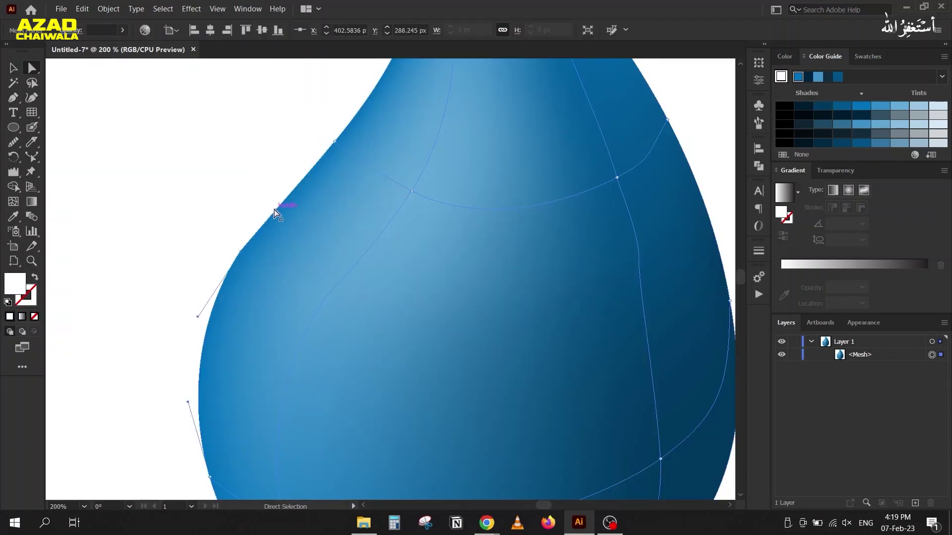
{"action": "left_click_drag", "start_coordinate": [274, 210], "coordinate": [273, 198]}
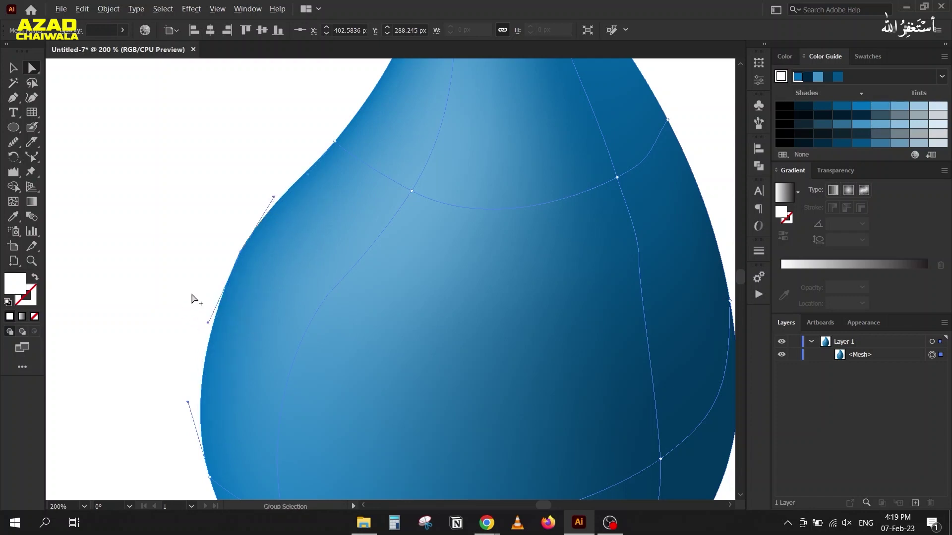
{"action": "left_click_drag", "start_coordinate": [194, 298], "coordinate": [198, 317]}
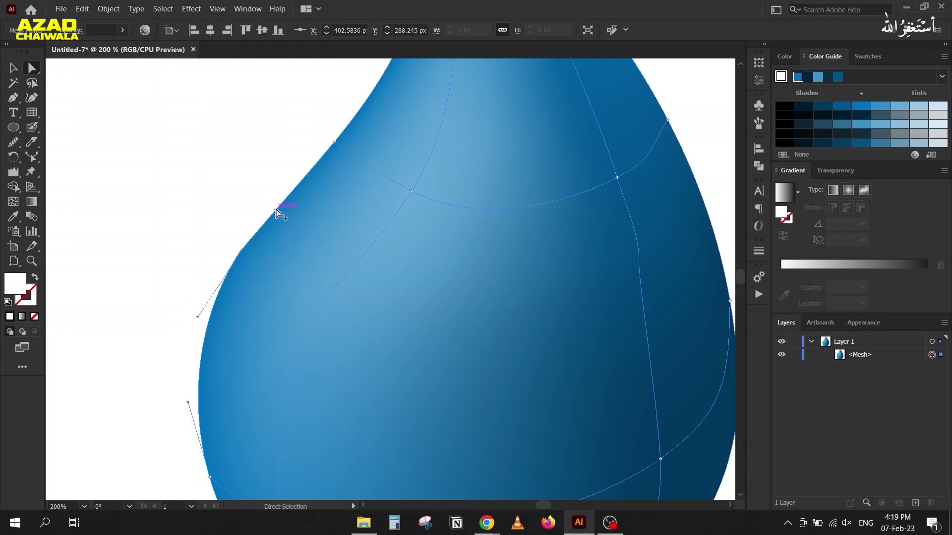
{"action": "left_click_drag", "start_coordinate": [274, 209], "coordinate": [271, 206]}
{"action": "key", "text": "ctrl+z"}
Step: Refine the upper and lower handles independently for an even curve, then reselect the drop
{"action": "left_click_drag", "start_coordinate": [276, 210], "coordinate": [266, 207]}
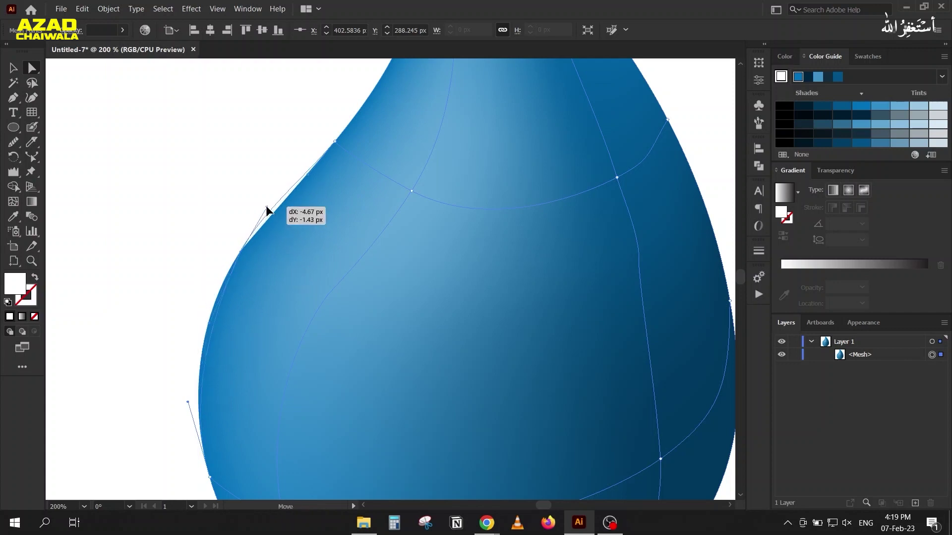
{"action": "key", "text": "alt"}
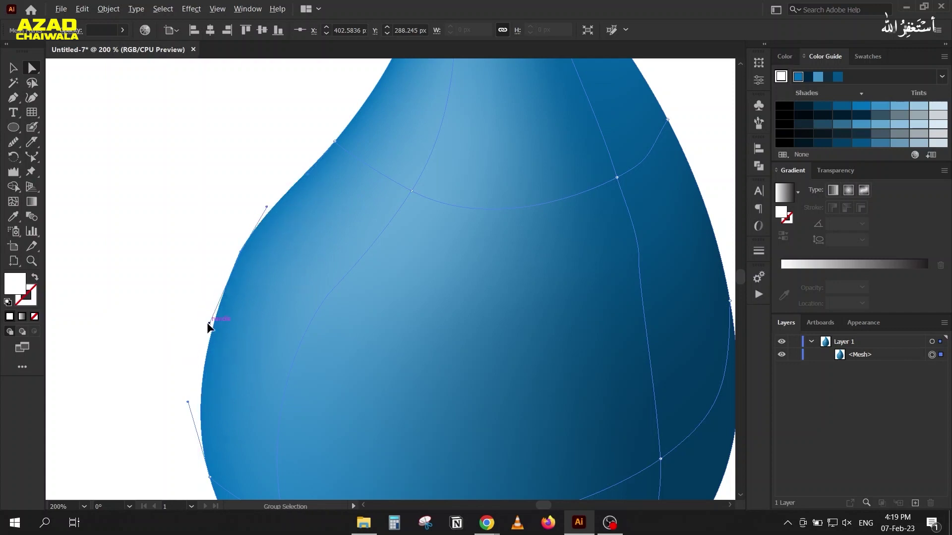
{"action": "left_click_drag", "start_coordinate": [209, 323], "coordinate": [195, 317]}
{"action": "scroll", "coordinate": [128, 403], "scroll_direction": "down", "scroll_amount": 2}
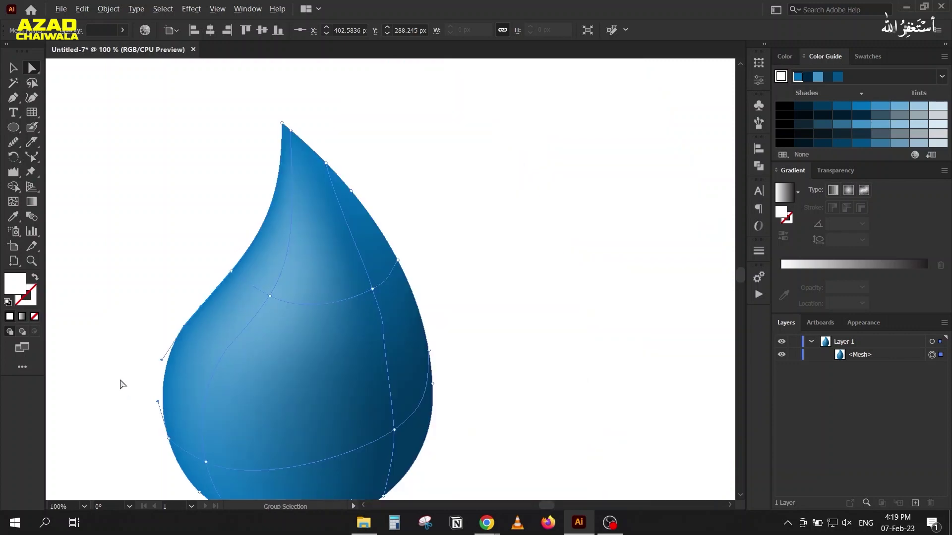
{"action": "left_click", "coordinate": [13, 68]}
{"action": "left_click", "coordinate": [147, 156]}
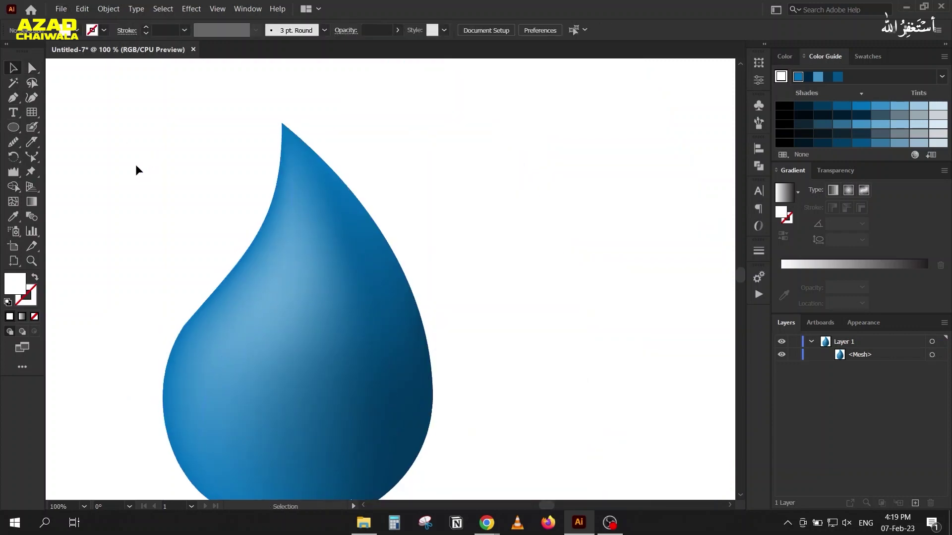
{"action": "scroll", "coordinate": [135, 169], "scroll_direction": "down", "scroll_amount": 2}
{"action": "key", "text": "ctrl+a"}
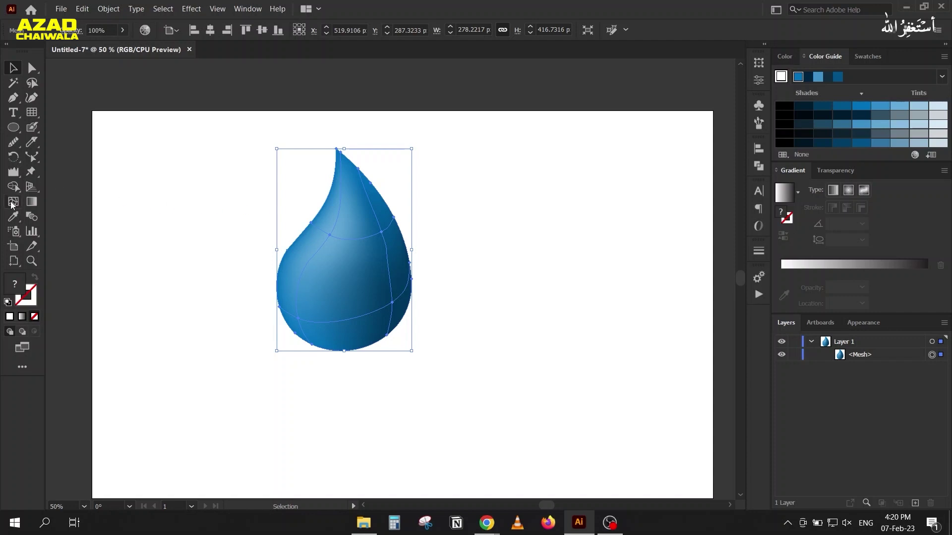
Step: Delete the droplet, draw a circle, and copy it overlapping to the right
{"action": "left_click_drag", "start_coordinate": [396, 267], "coordinate": [220, 263]}
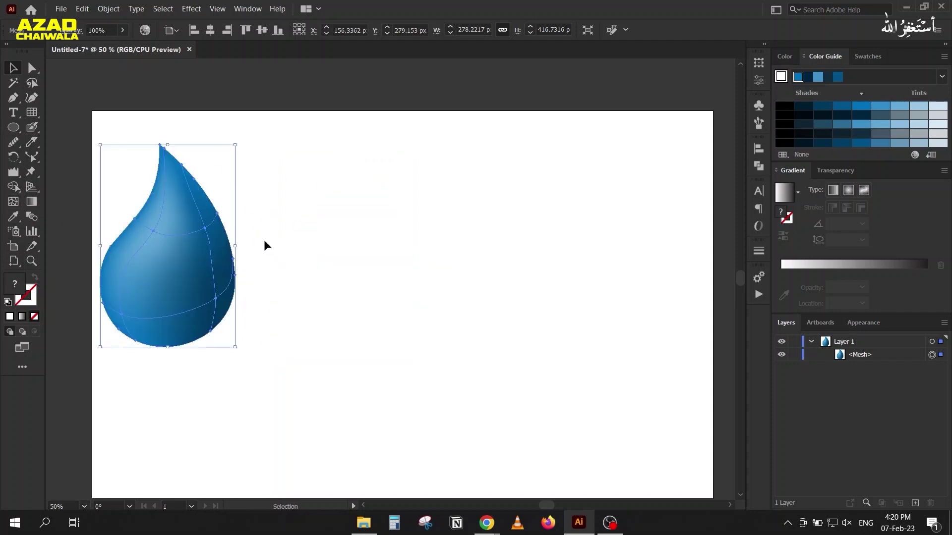
{"action": "key", "text": "Delete"}
{"action": "left_click", "coordinate": [12, 128]}
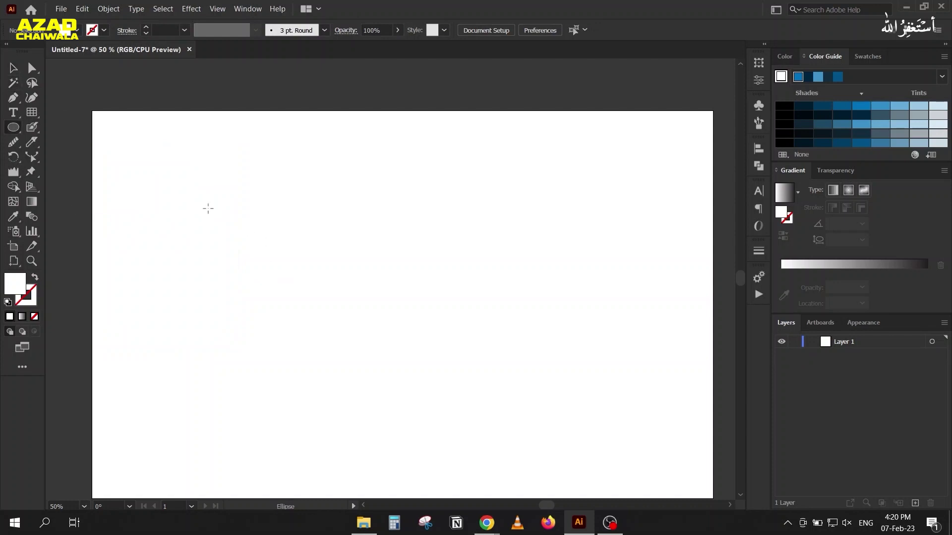
{"action": "mouse_move", "coordinate": [238, 189]}
{"action": "left_mouse_down"}
{"action": "mouse_move", "coordinate": [318, 300]}
{"action": "mouse_move", "coordinate": [367, 336]}
{"action": "mouse_move", "coordinate": [383, 335]}
{"action": "left_mouse_up"}
{"action": "key", "text": "v"}
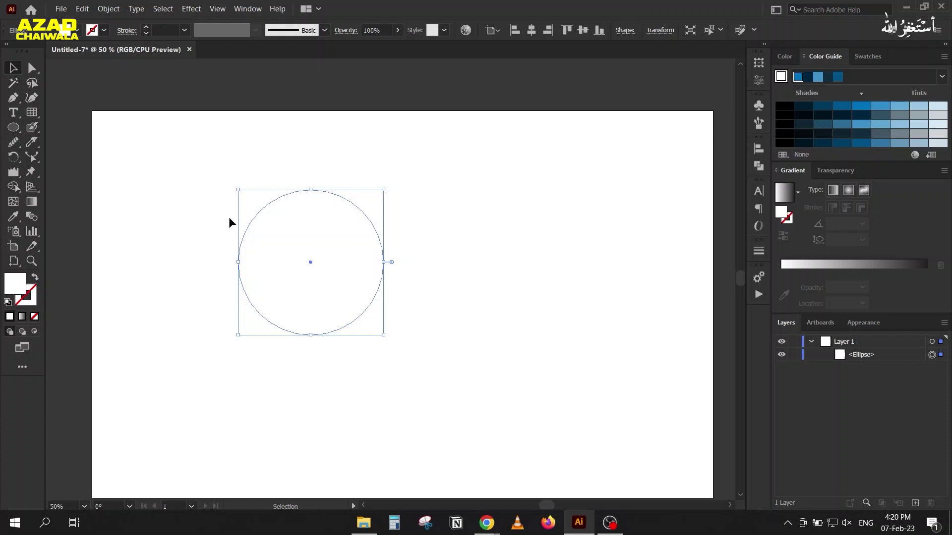
{"action": "left_click_drag", "start_coordinate": [249, 222], "coordinate": [323, 228]}
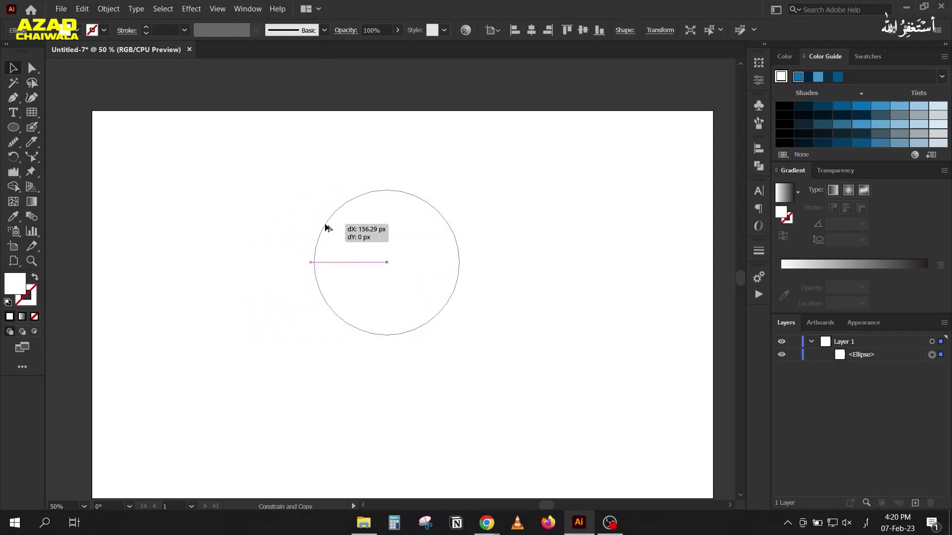
Step: Fill both circles black and merge them into one shape with the Shape Builder
{"action": "left_click_drag", "start_coordinate": [204, 195], "coordinate": [389, 312]}
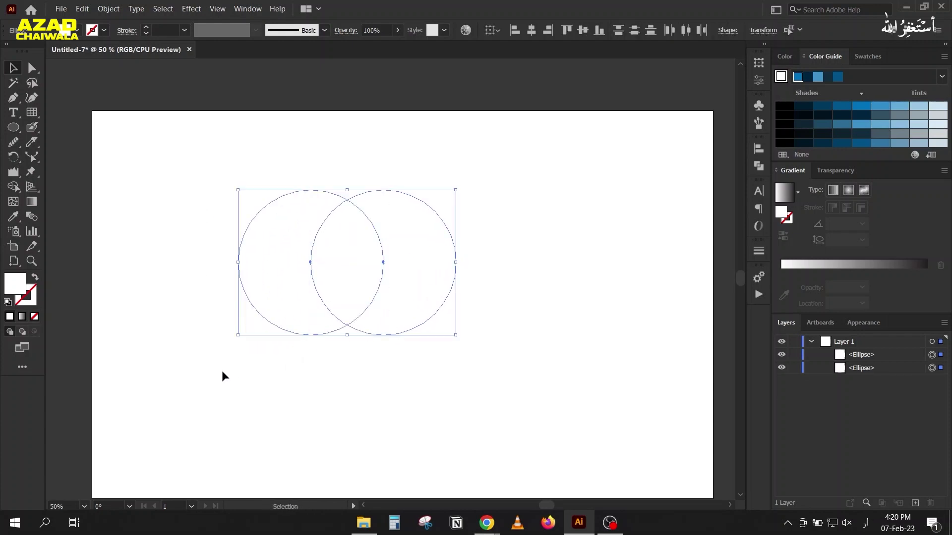
{"action": "left_click", "coordinate": [788, 106]}
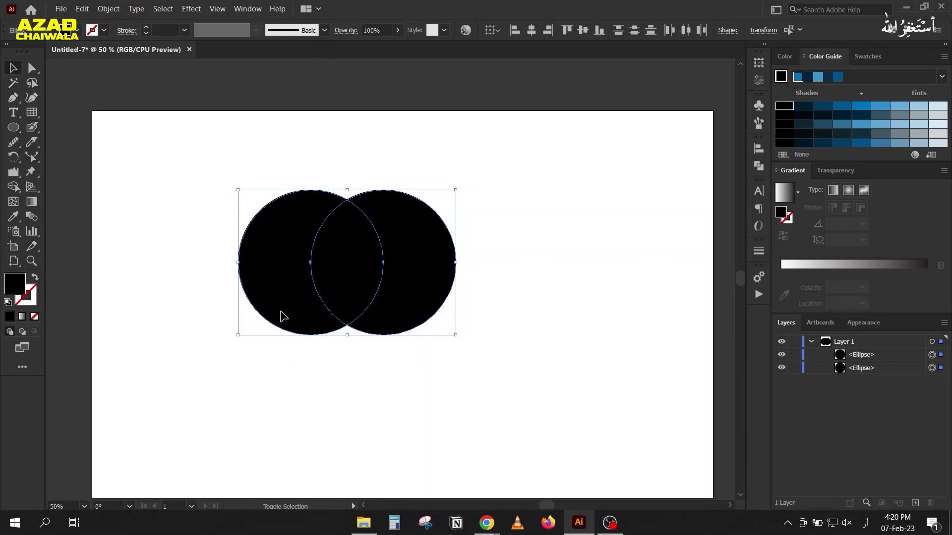
{"action": "key", "text": "shift+m"}
{"action": "left_click_drag", "start_coordinate": [400, 272], "coordinate": [296, 273]}
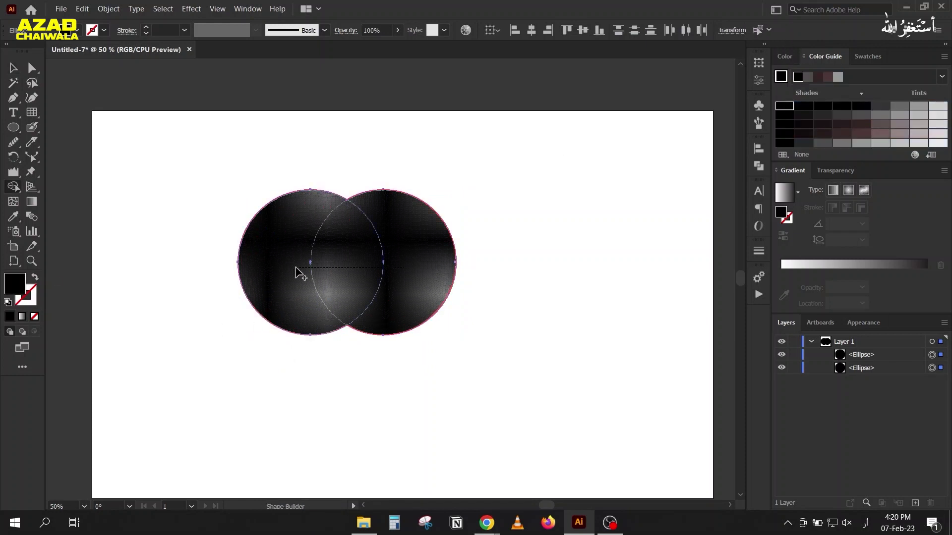
{"action": "left_click", "coordinate": [28, 68]}
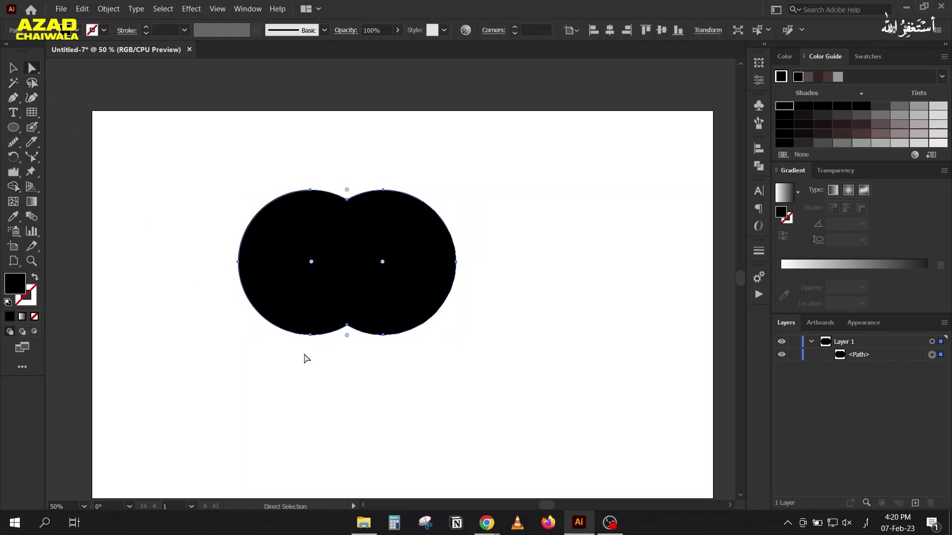
Step: Round the top and bottom centre notches using the live corner widget
{"action": "mouse_move", "coordinate": [304, 358]}
{"action": "left_mouse_down"}
{"action": "mouse_move", "coordinate": [374, 325]}
{"action": "mouse_move", "coordinate": [347, 383]}
{"action": "left_mouse_up"}
{"action": "left_click_drag", "start_coordinate": [361, 417], "coordinate": [309, 183]}
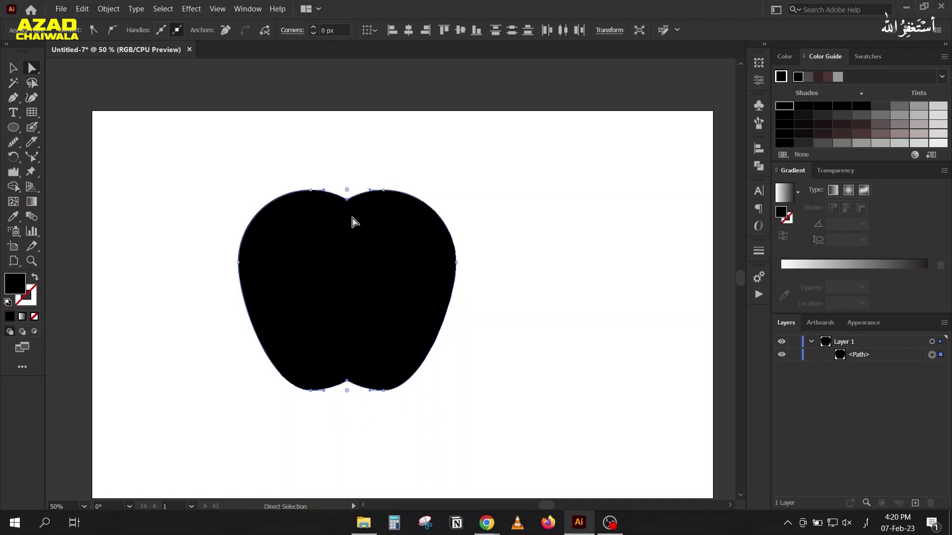
{"action": "left_click_drag", "start_coordinate": [347, 392], "coordinate": [347, 433]}
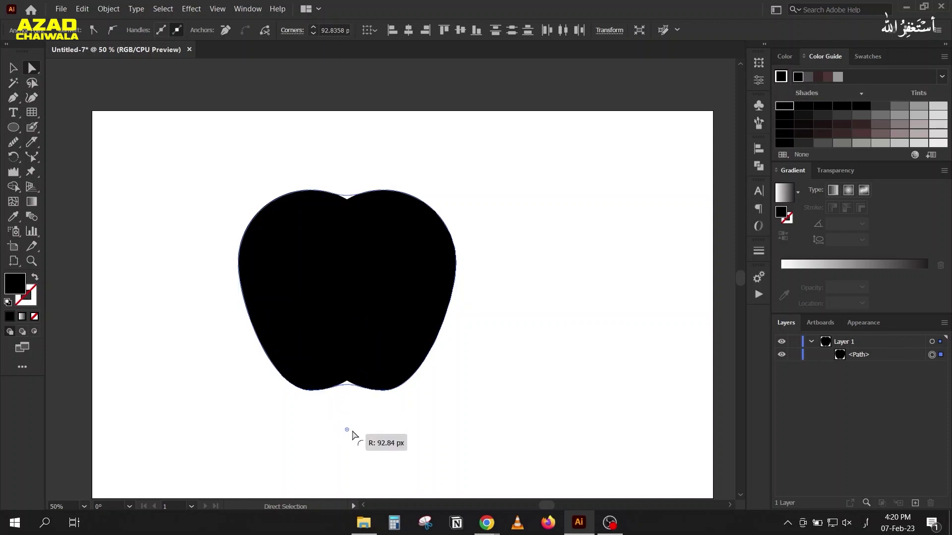
Step: Fill the apple shape with a red swatch
{"action": "left_click", "coordinate": [13, 69]}
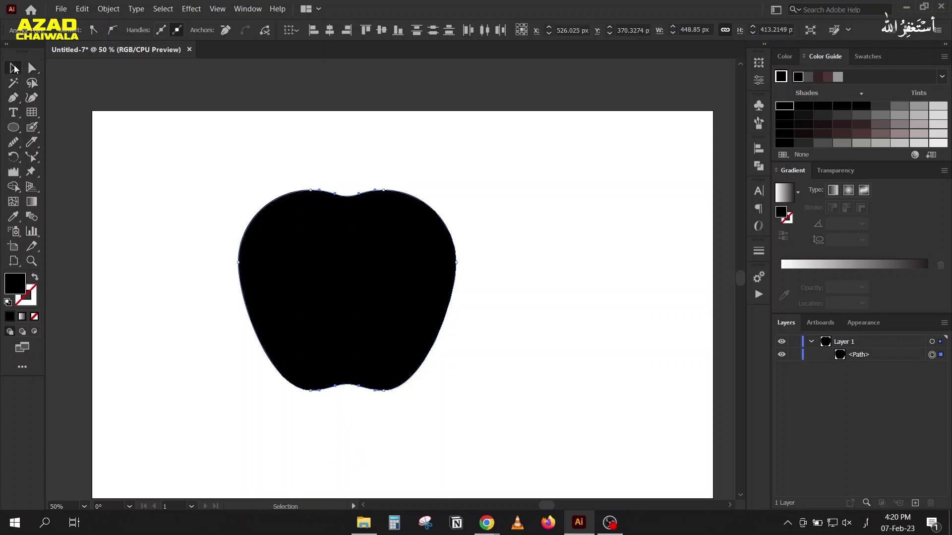
{"action": "left_click", "coordinate": [865, 57]}
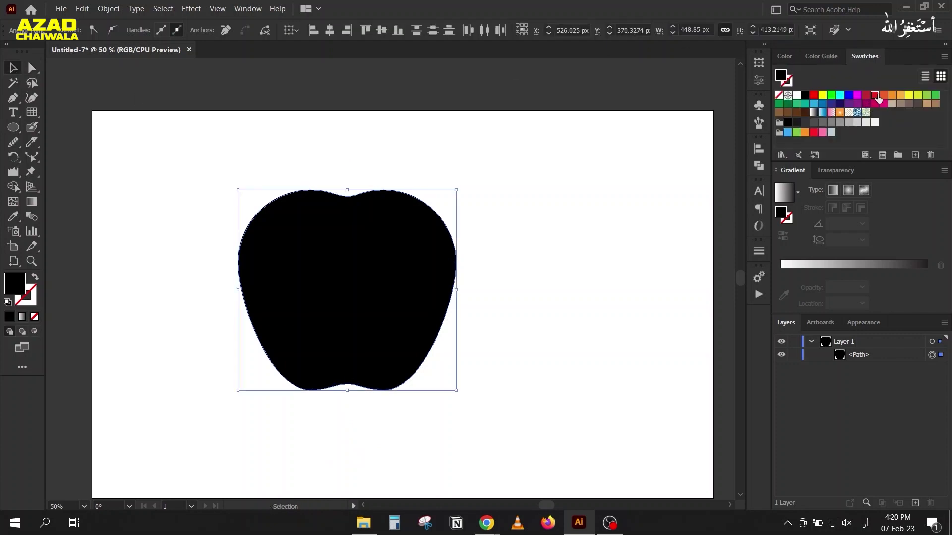
{"action": "left_click", "coordinate": [875, 96]}
{"action": "left_click", "coordinate": [825, 56]}
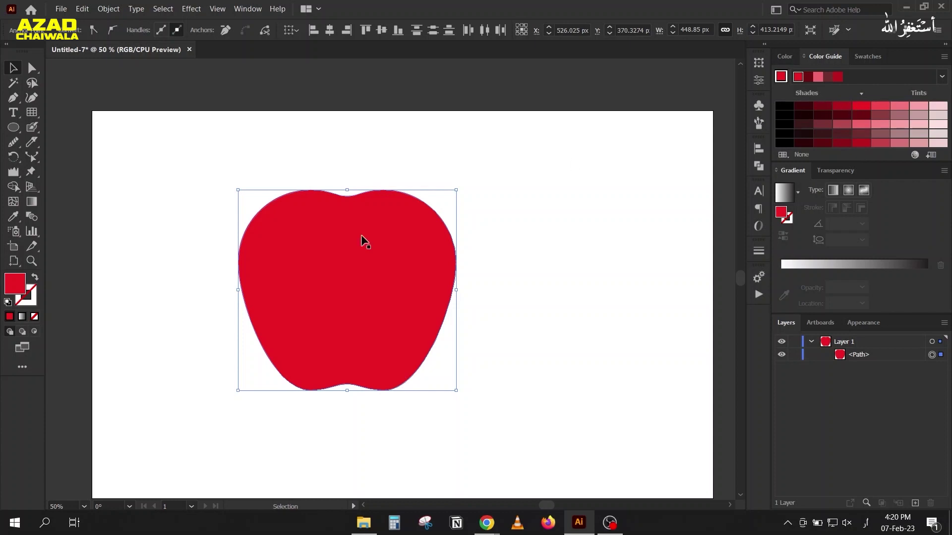
{"action": "scroll", "coordinate": [341, 219], "scroll_direction": "up", "scroll_amount": 1, "text": "alt"}
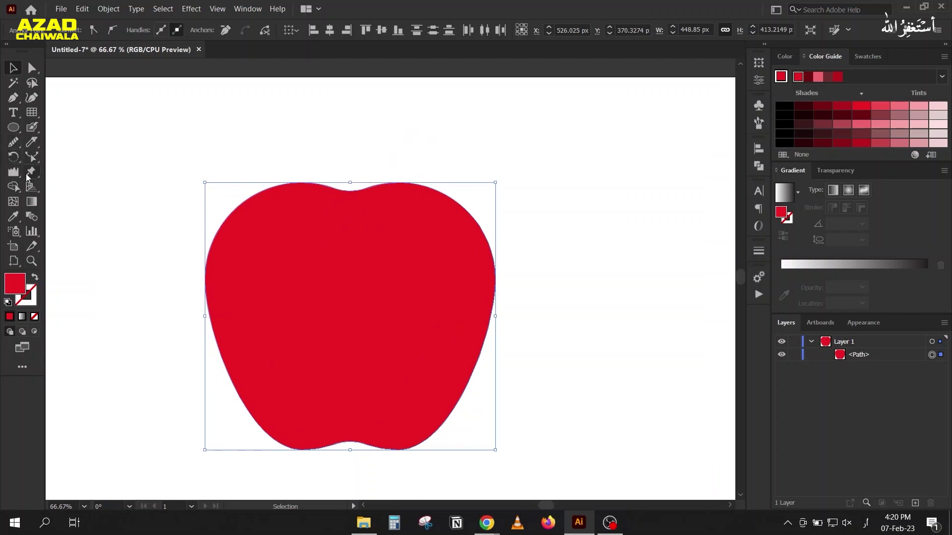
Step: Add a mesh point near the apple's top centre and shade it deep maroon
{"action": "left_click", "coordinate": [13, 201]}
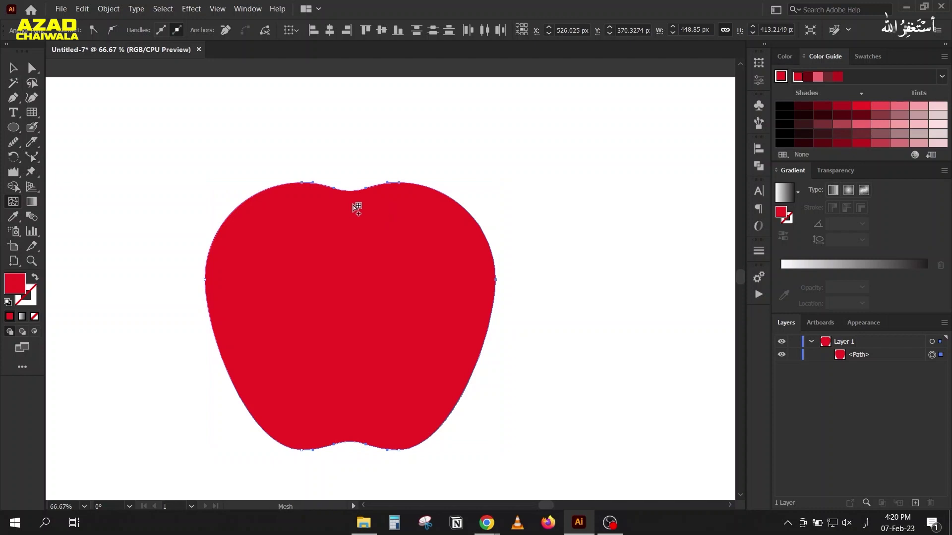
{"action": "left_click", "coordinate": [354, 204]}
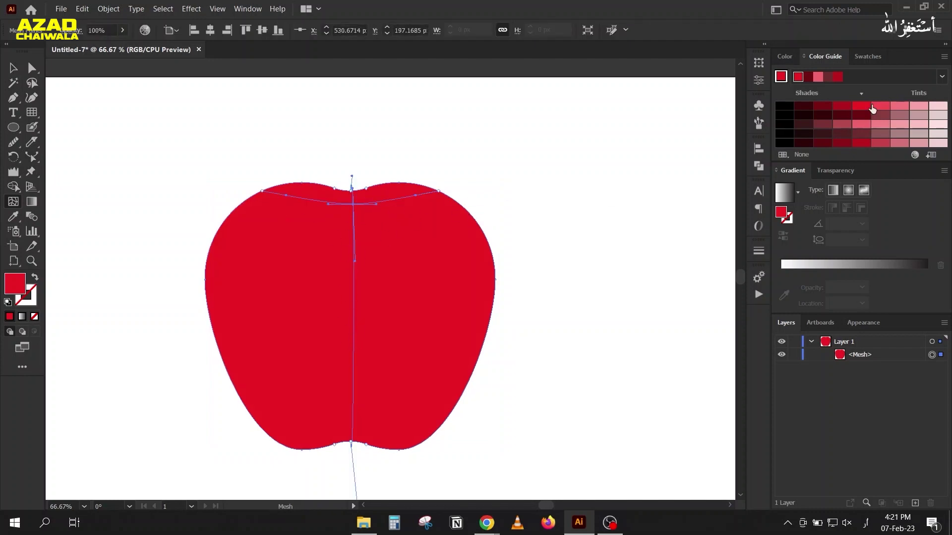
{"action": "left_click", "coordinate": [823, 107]}
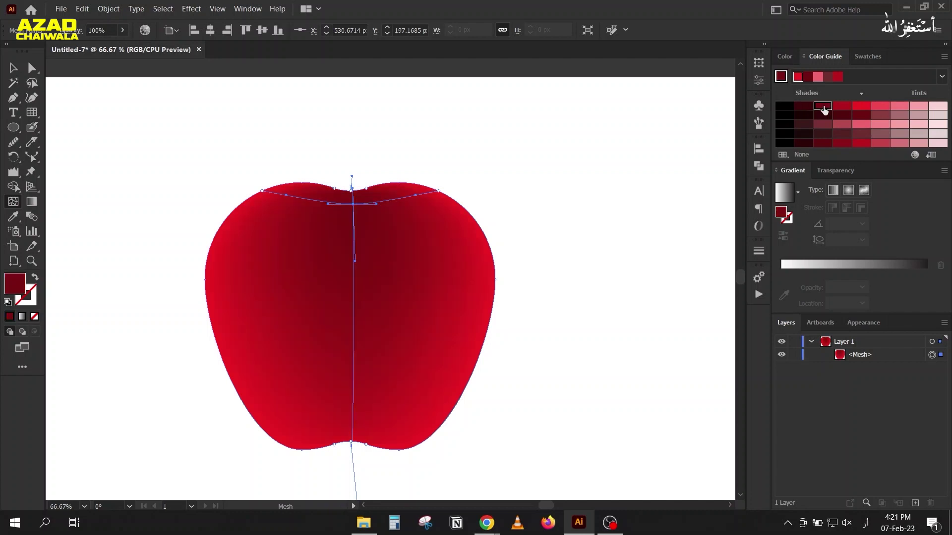
{"action": "left_click", "coordinate": [804, 109]}
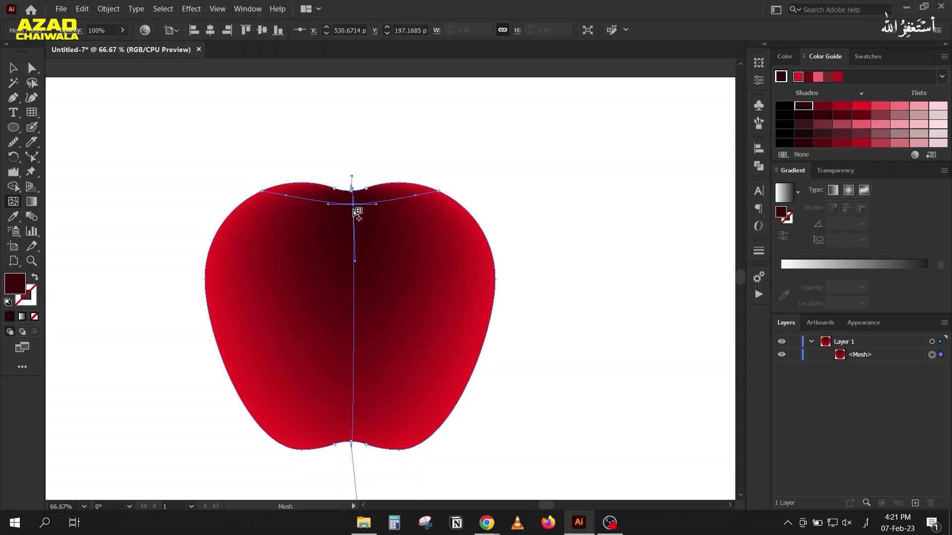
Step: Add a mesh line just below the apple's top dip and colour its point bright red
{"action": "left_click", "coordinate": [354, 220]}
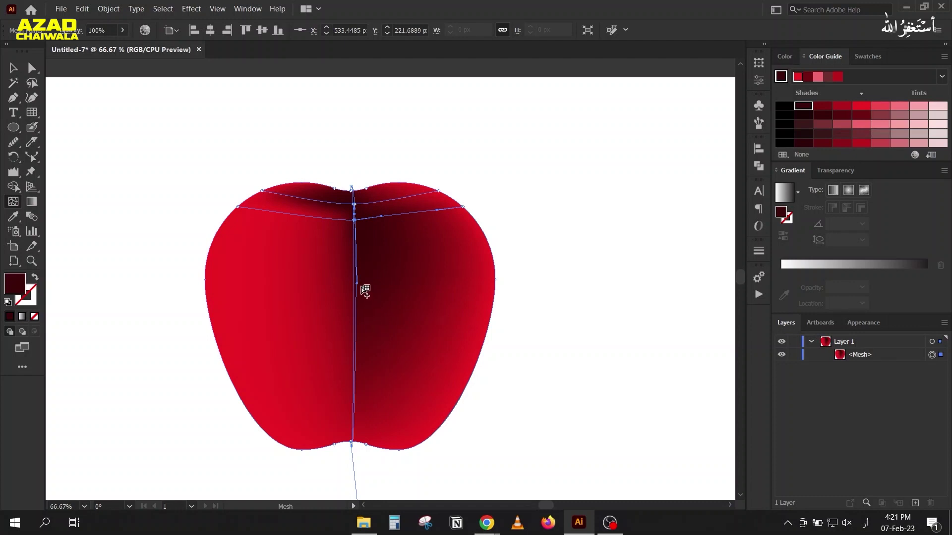
{"action": "left_click", "coordinate": [354, 220], "text": "alt"}
{"action": "scroll", "coordinate": [356, 216], "scroll_direction": "up", "scroll_amount": 3}
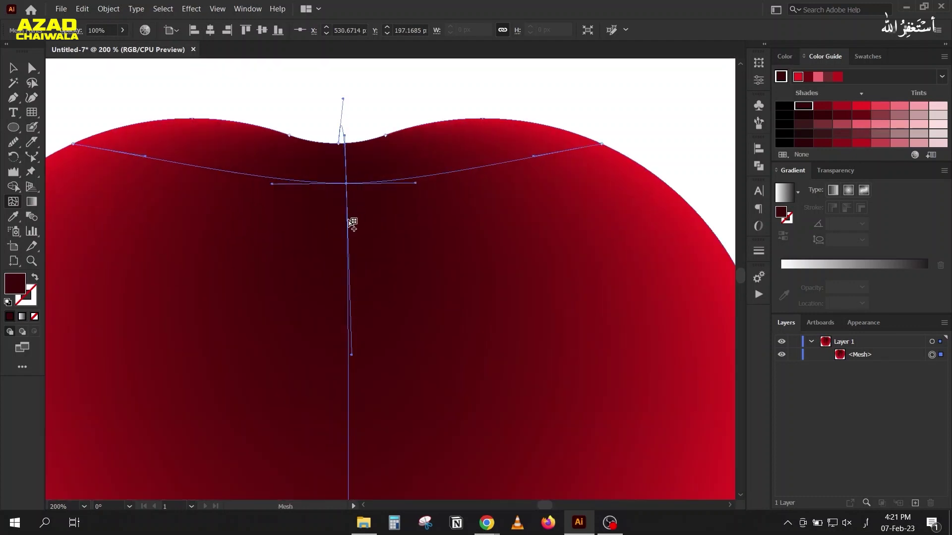
{"action": "left_click", "coordinate": [347, 219]}
{"action": "scroll", "coordinate": [368, 330], "scroll_direction": "down", "scroll_amount": 2}
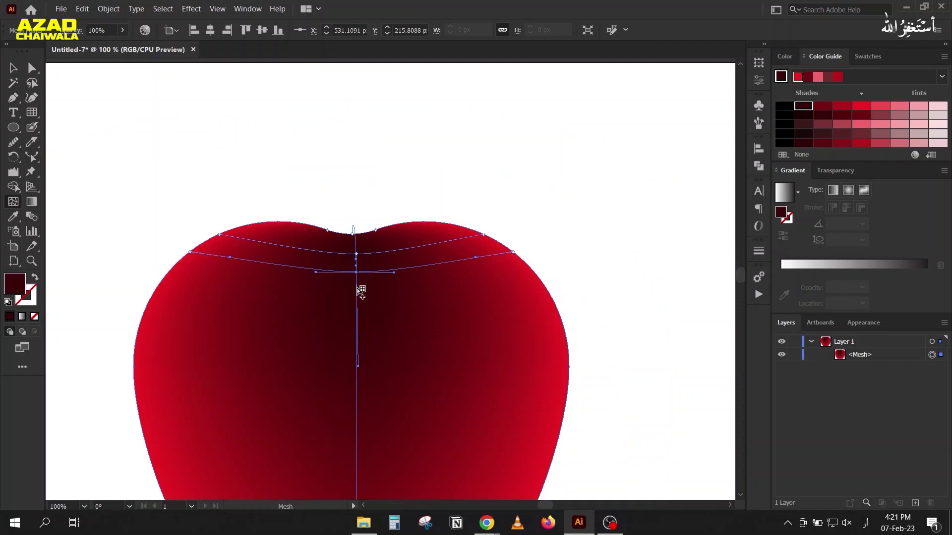
{"action": "left_click_drag", "start_coordinate": [286, 297], "coordinate": [286, 258]}
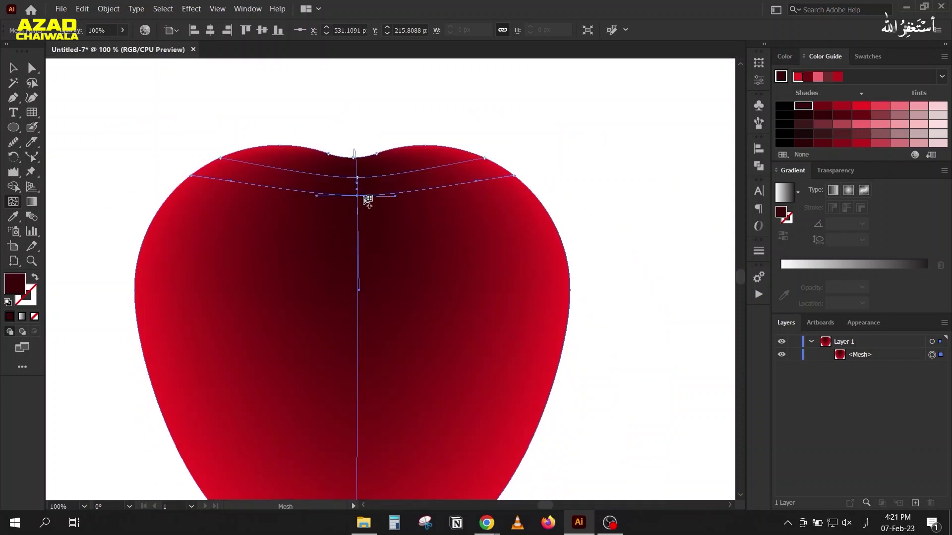
{"action": "left_click", "coordinate": [862, 107]}
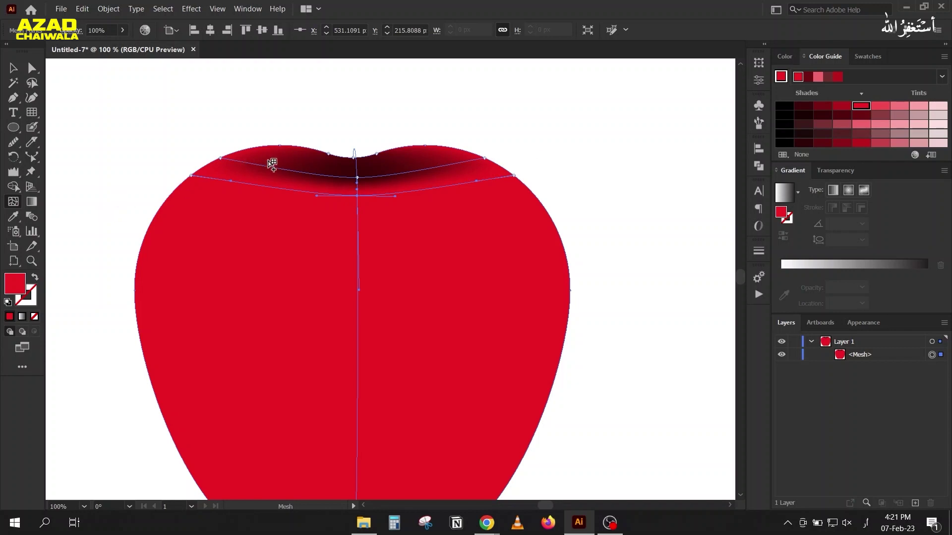
Step: Add vertical mesh lines on both sides and pull the dark top-centre point slightly down
{"action": "left_click", "coordinate": [283, 171]}
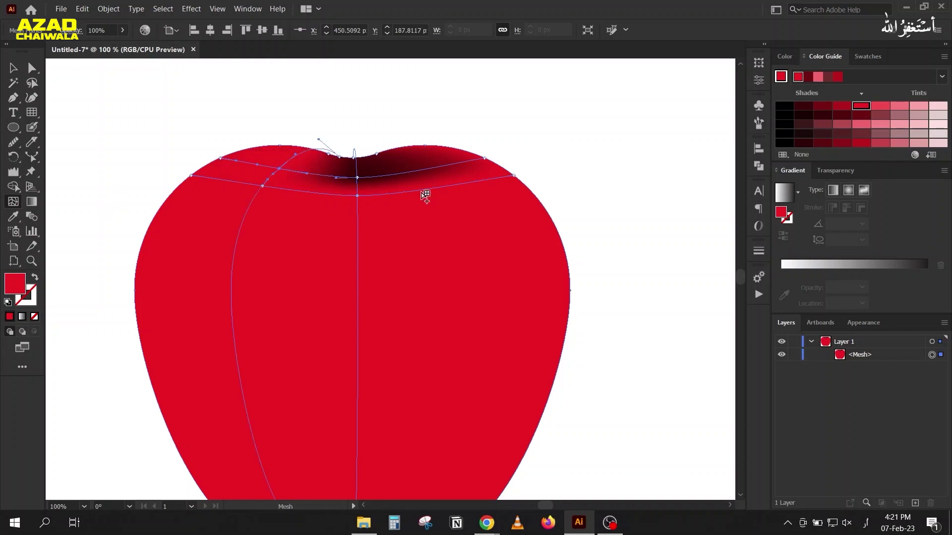
{"action": "left_click", "coordinate": [432, 169]}
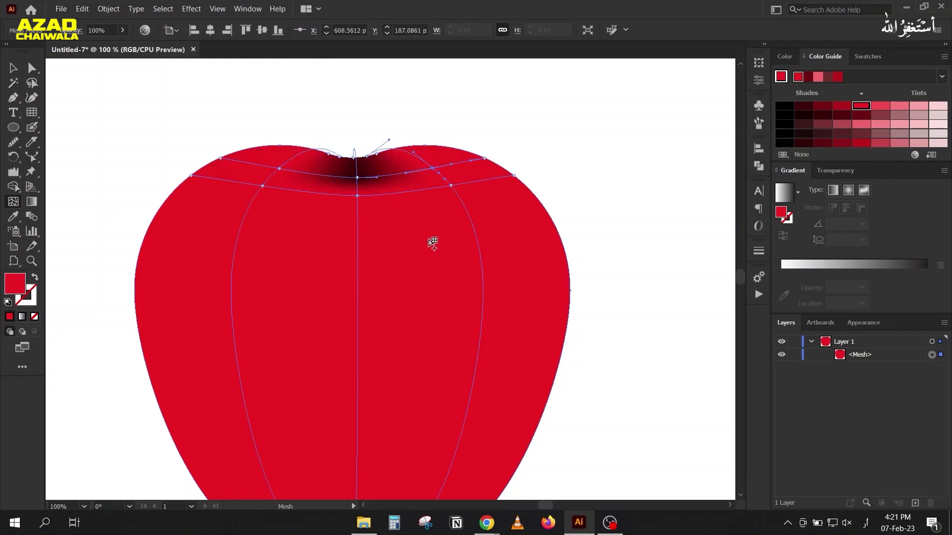
{"action": "left_click", "coordinate": [33, 68]}
{"action": "left_click_drag", "start_coordinate": [356, 177], "coordinate": [370, 203]}
{"action": "scroll", "coordinate": [356, 192], "scroll_direction": "up", "scroll_amount": 4}
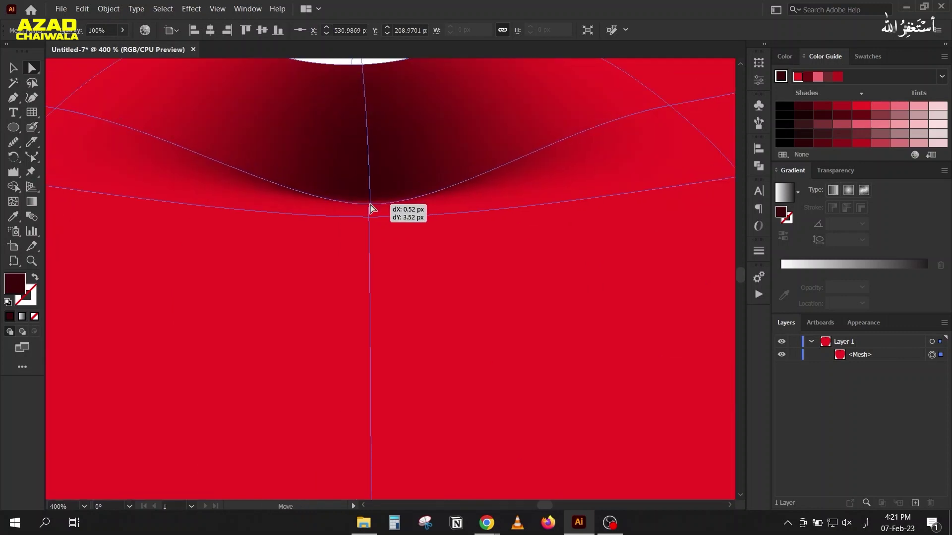
{"action": "scroll", "coordinate": [219, 239], "scroll_direction": "down", "scroll_amount": 1}
{"action": "scroll", "coordinate": [218, 239], "scroll_direction": "down", "scroll_amount": 2}
{"action": "left_click", "coordinate": [489, 117]}
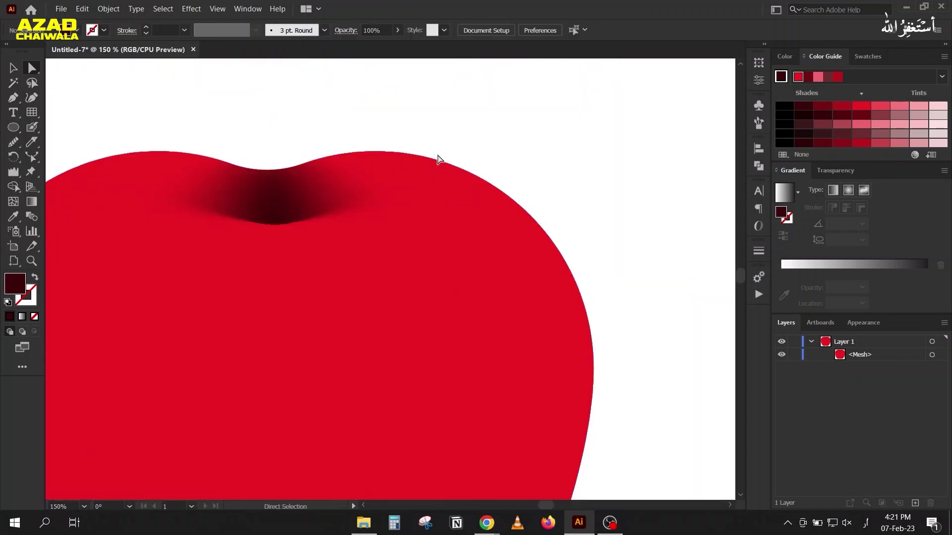
Step: Add a new mesh point inside the apple's top dip
{"action": "scroll", "coordinate": [389, 183], "scroll_direction": "down", "scroll_amount": 2}
{"action": "left_click", "coordinate": [389, 183]}
{"action": "scroll", "coordinate": [323, 184], "scroll_direction": "up", "scroll_amount": 3}
{"action": "left_click", "coordinate": [323, 171]}
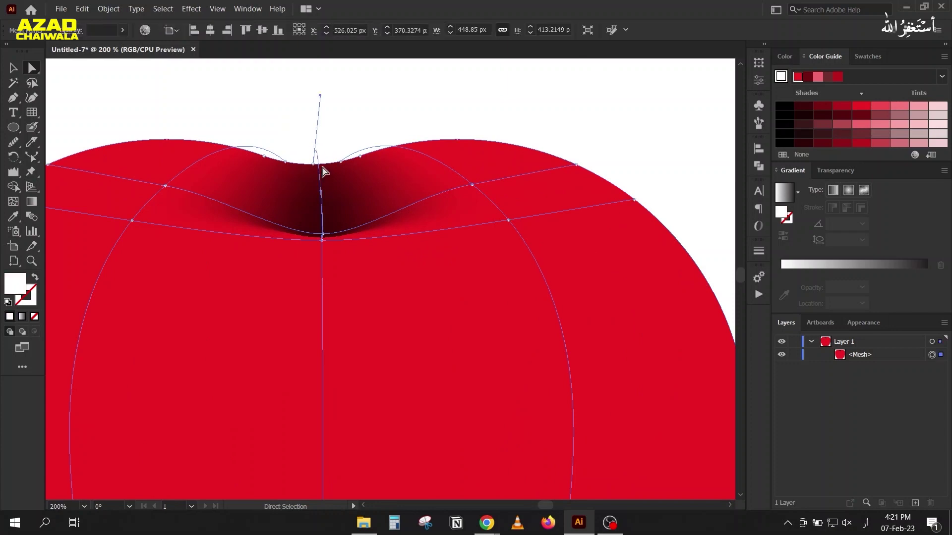
{"action": "left_click", "coordinate": [13, 202]}
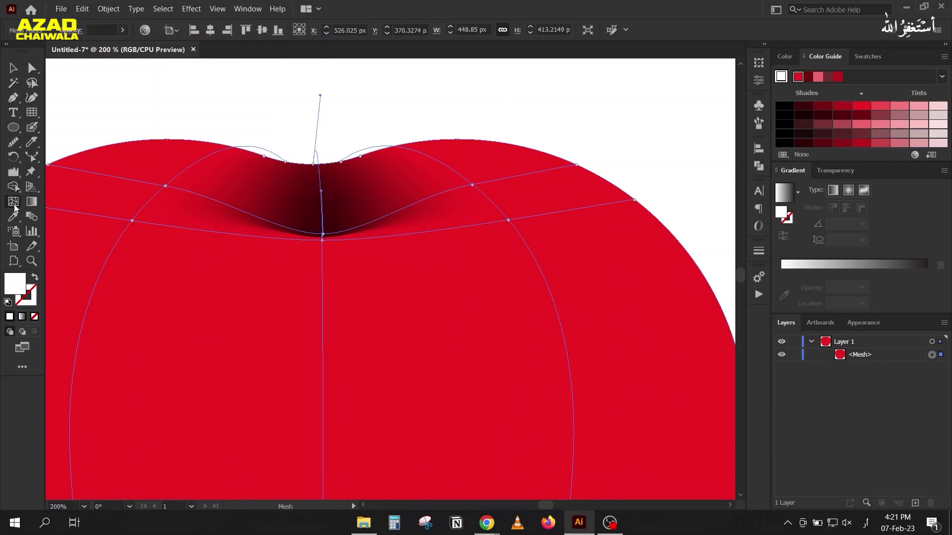
{"action": "left_click", "coordinate": [320, 169]}
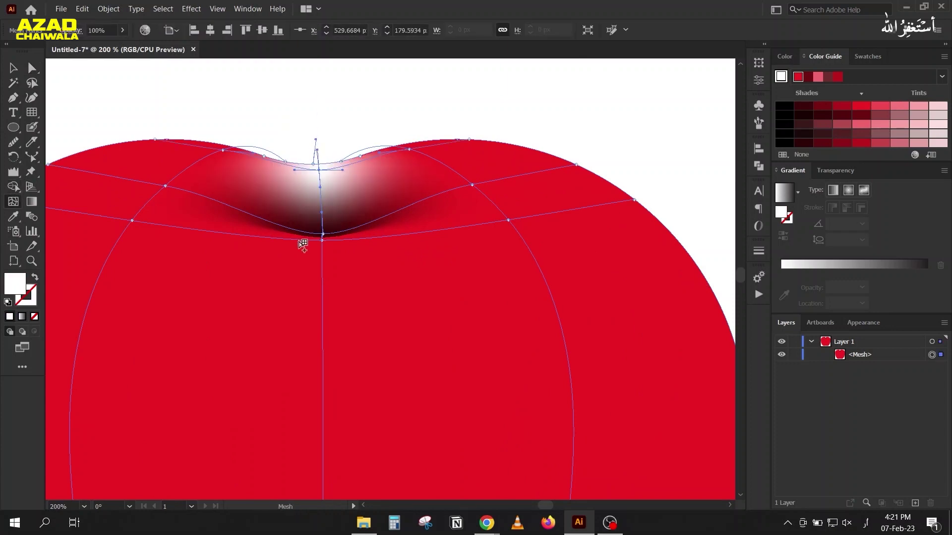
Step: Colour the dip's new point bright red and nudge it slightly down into place
{"action": "left_click", "coordinate": [33, 69]}
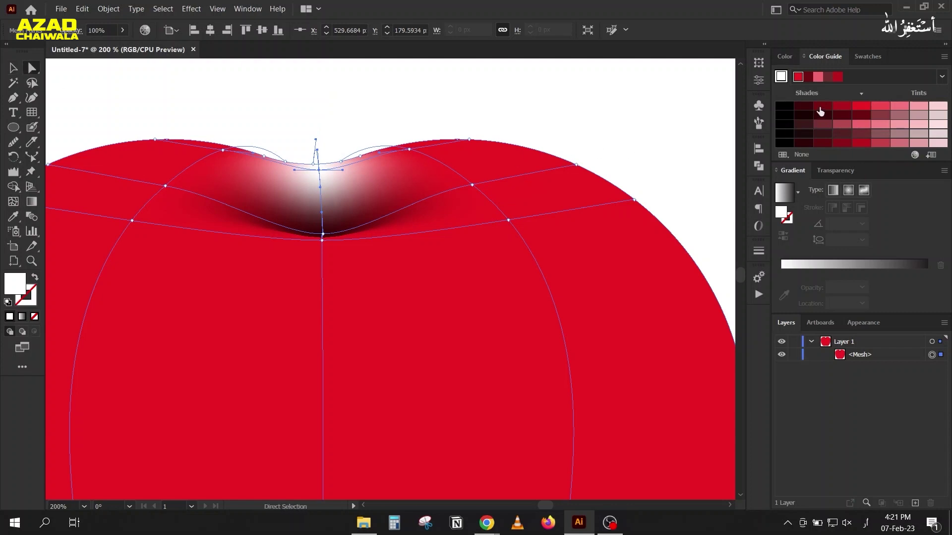
{"action": "left_click", "coordinate": [821, 106]}
{"action": "left_click", "coordinate": [863, 108]}
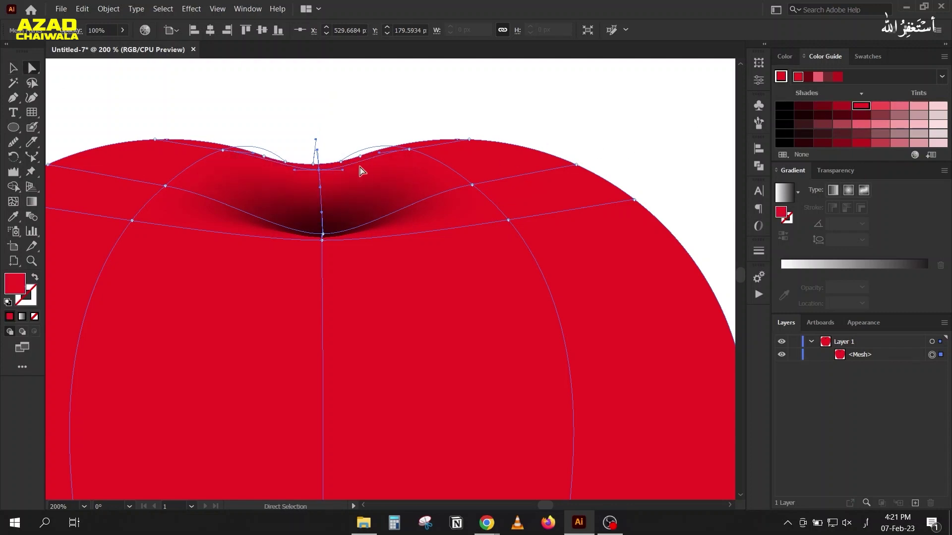
{"action": "left_click_drag", "start_coordinate": [319, 169], "coordinate": [320, 179]}
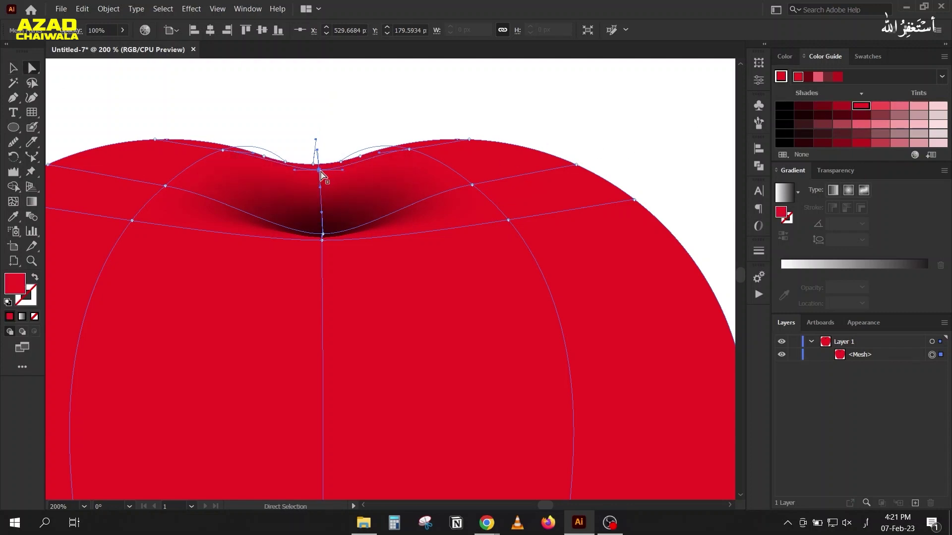
{"action": "left_click", "coordinate": [315, 120]}
{"action": "scroll", "coordinate": [315, 120], "scroll_direction": "down", "scroll_amount": 1}
{"action": "scroll", "coordinate": [314, 119], "scroll_direction": "down", "scroll_amount": 3}
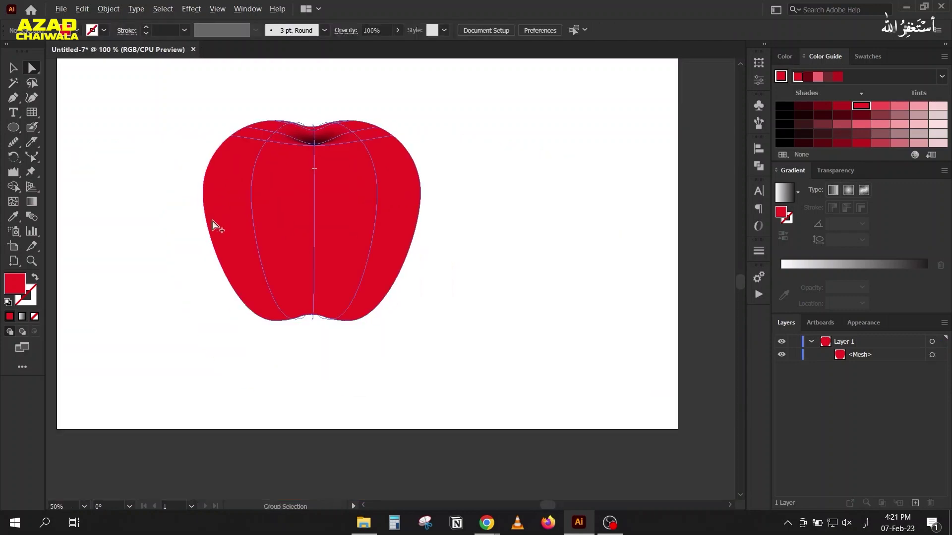
{"action": "scroll", "coordinate": [106, 288], "scroll_direction": "up", "scroll_amount": 2}
{"action": "scroll", "coordinate": [106, 287], "scroll_direction": "down", "scroll_amount": 1}
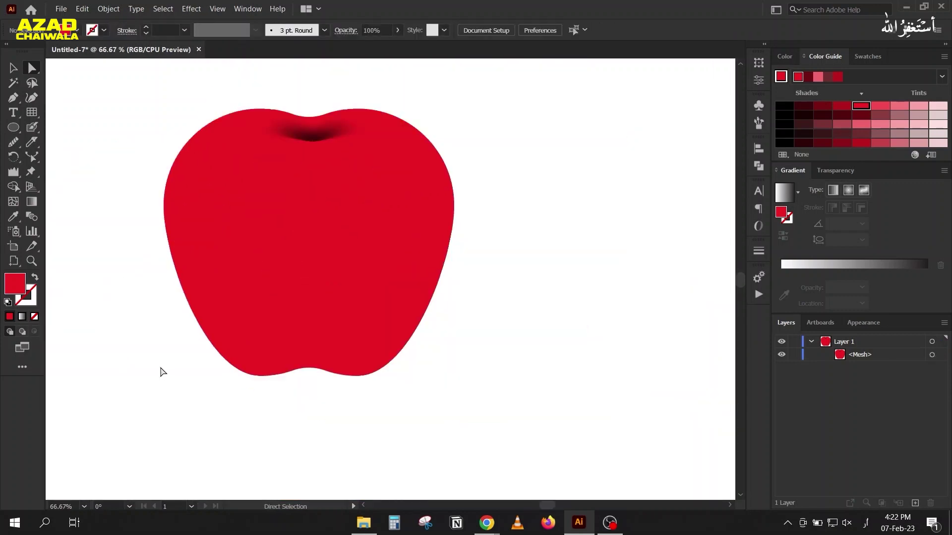
Step: Add a horizontal and two vertical mesh lines near the apple's bottom
{"action": "left_click", "coordinate": [253, 308]}
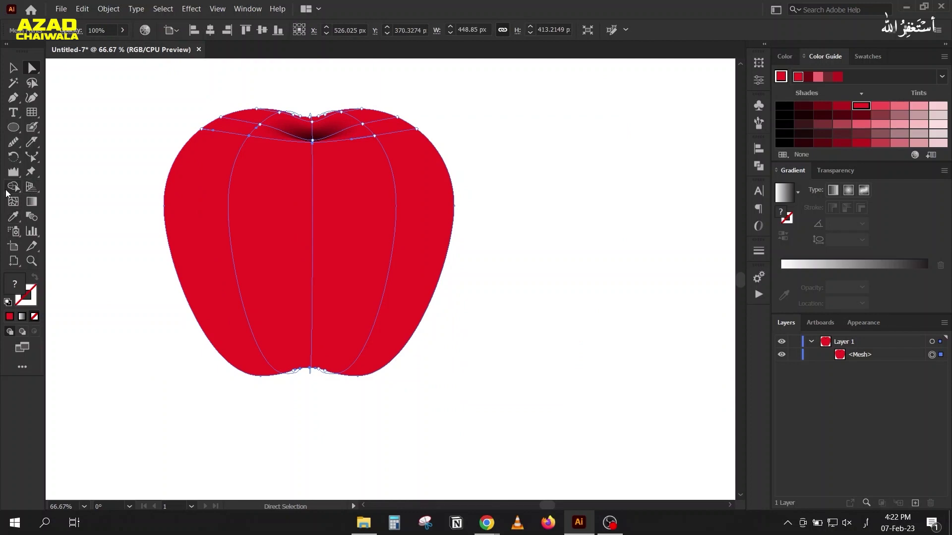
{"action": "left_click", "coordinate": [10, 203]}
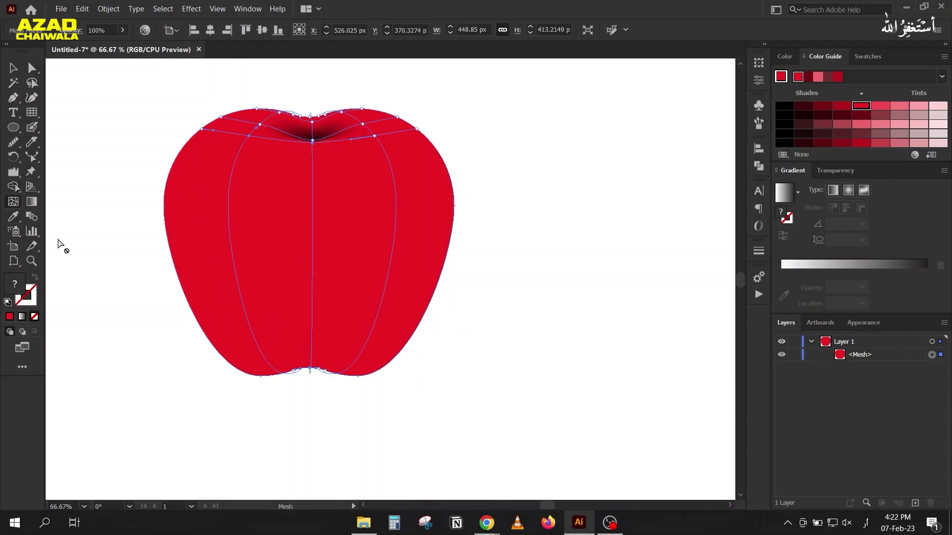
{"action": "left_click", "coordinate": [313, 343]}
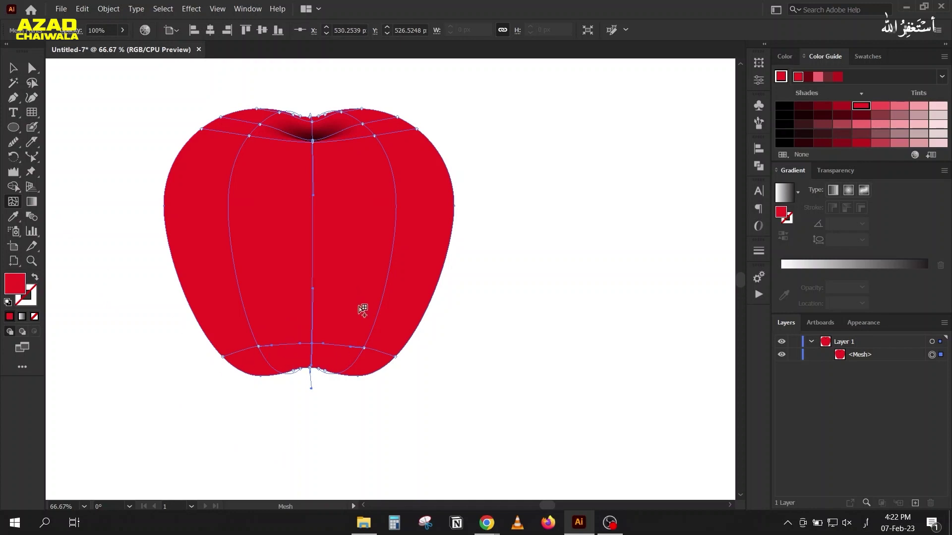
{"action": "left_click", "coordinate": [341, 346]}
{"action": "left_click", "coordinate": [281, 344]}
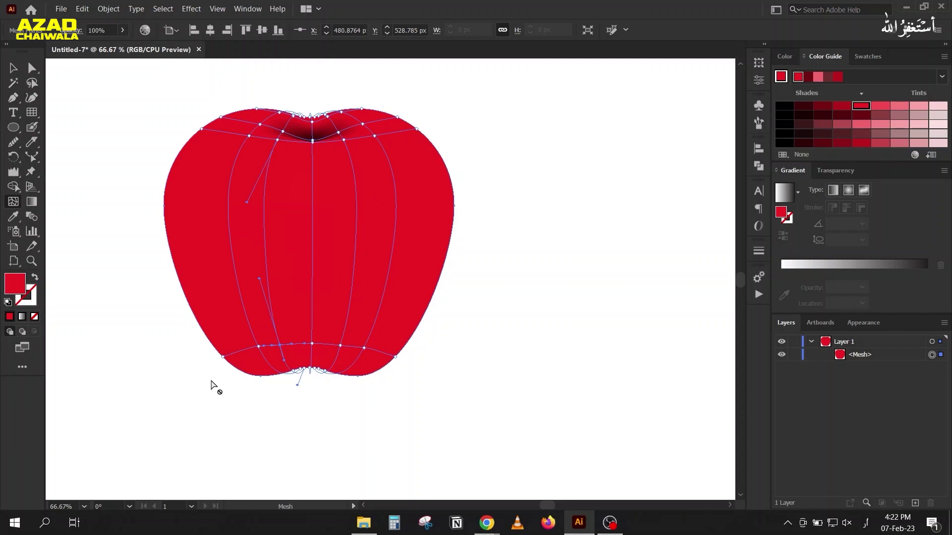
Step: Shade the apple's bottom-centre and lower-right mesh points dark red
{"action": "left_click", "coordinate": [27, 70]}
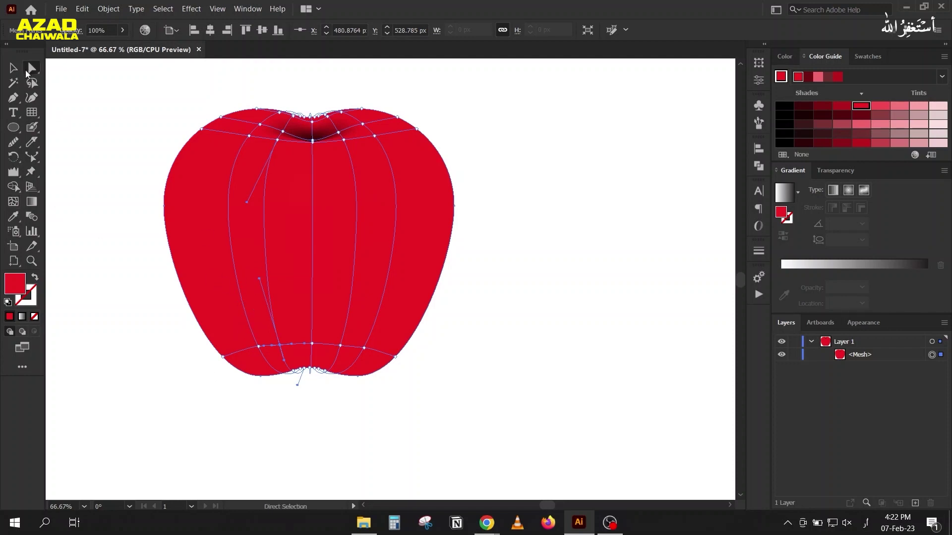
{"action": "left_click_drag", "start_coordinate": [188, 352], "coordinate": [392, 408]}
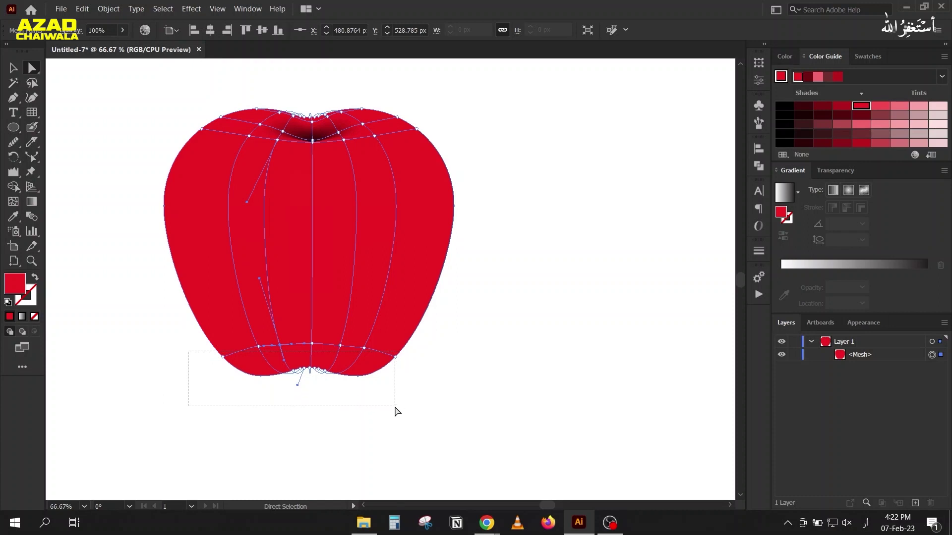
{"action": "left_click_drag", "start_coordinate": [391, 413], "coordinate": [386, 413]}
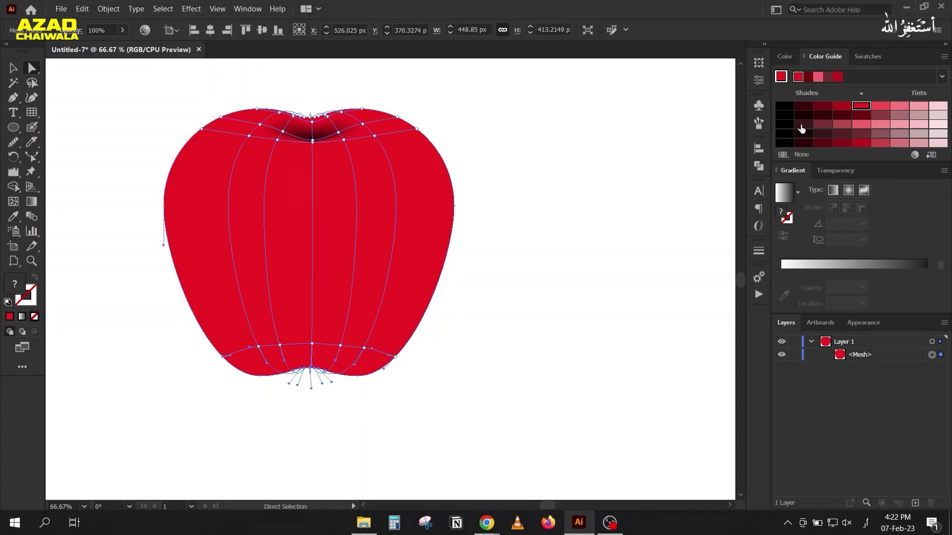
{"action": "left_click", "coordinate": [840, 107]}
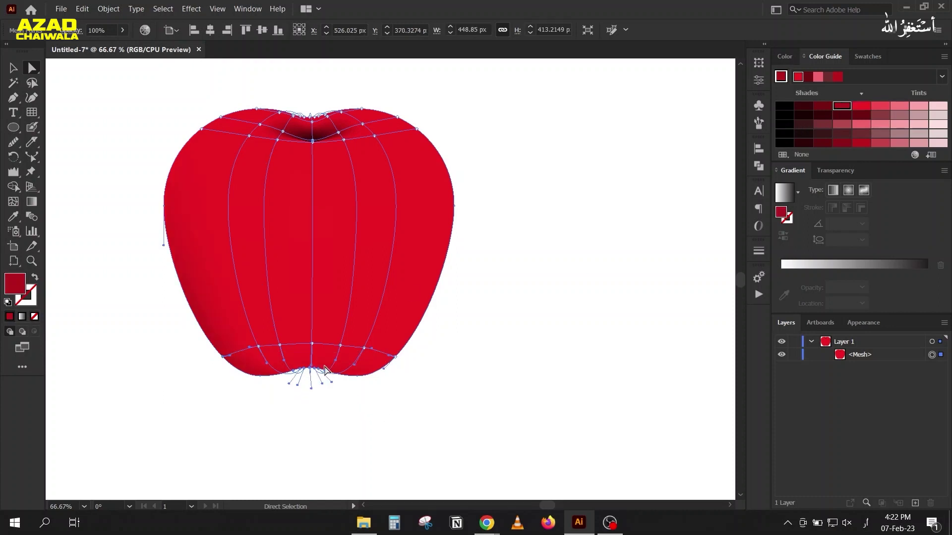
{"action": "scroll", "coordinate": [324, 370], "scroll_direction": "up", "scroll_amount": 2, "text": "alt"}
{"action": "left_click_drag", "start_coordinate": [345, 435], "coordinate": [209, 352]}
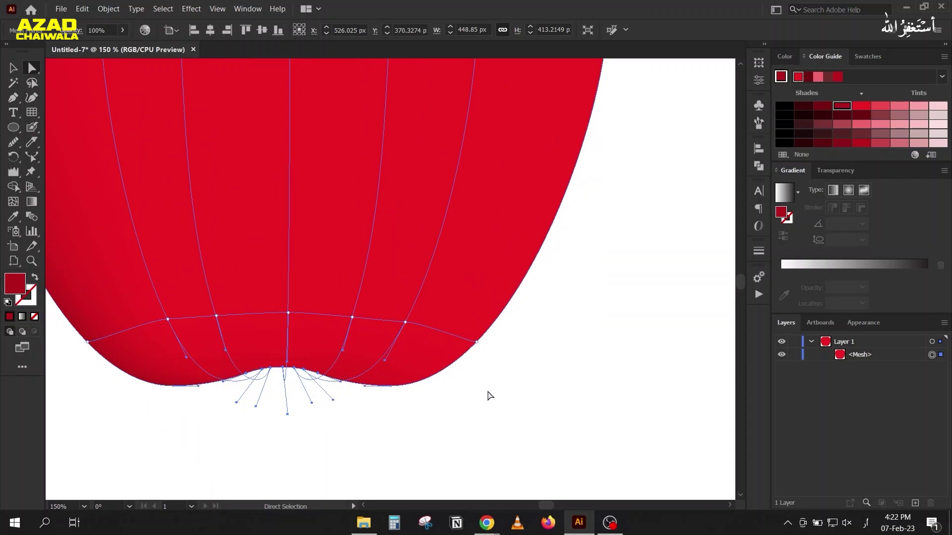
{"action": "left_click_drag", "start_coordinate": [447, 394], "coordinate": [493, 305]}
{"action": "left_click", "coordinate": [823, 111]}
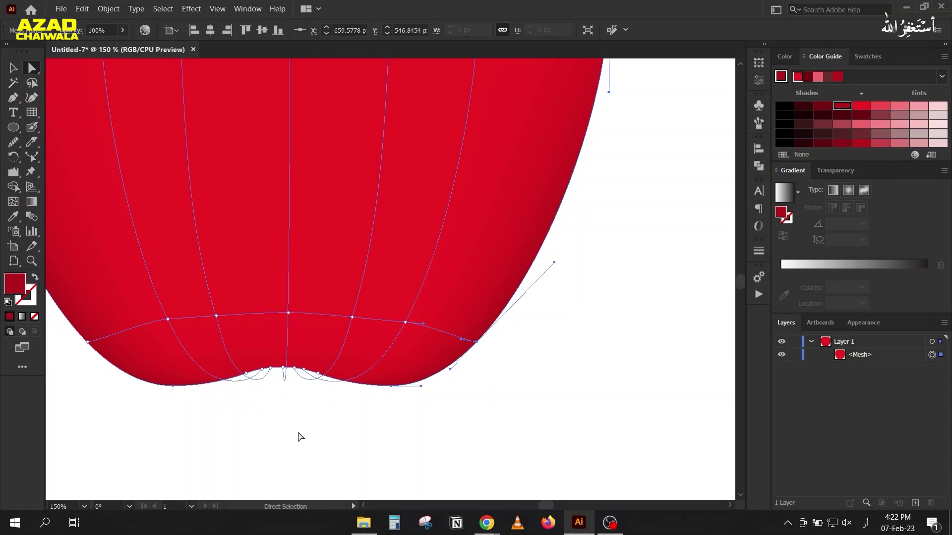
{"action": "left_click_drag", "start_coordinate": [300, 436], "coordinate": [272, 278]}
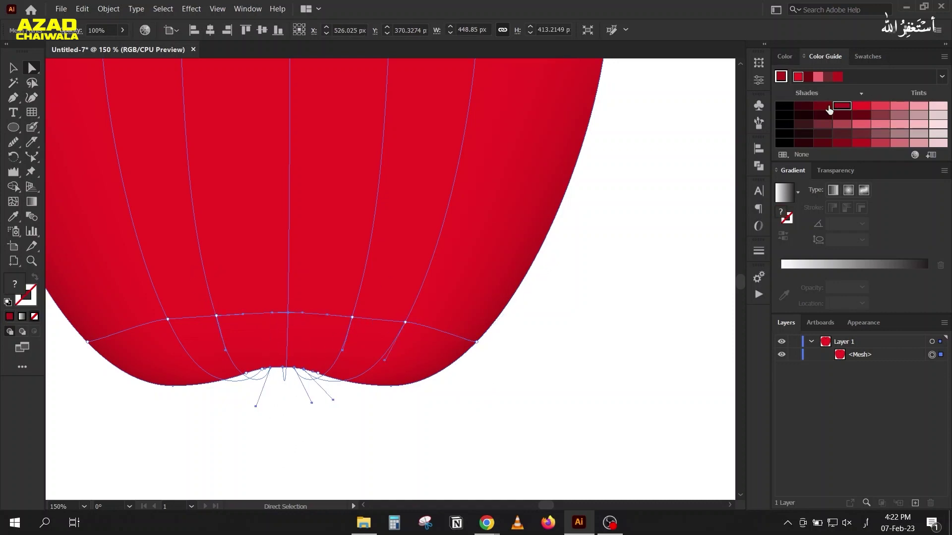
{"action": "left_click", "coordinate": [842, 106]}
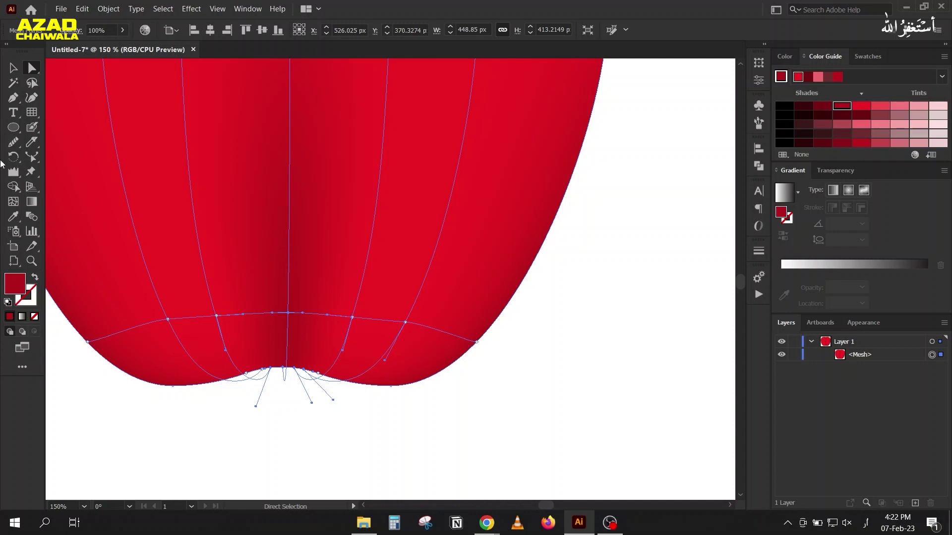
Step: Add a lower horizontal mesh line coloured brighter red, plus a point on the right side
{"action": "left_click", "coordinate": [9, 203]}
{"action": "scroll", "coordinate": [264, 128], "scroll_direction": "down", "scroll_amount": 1, "text": "alt"}
{"action": "scroll", "coordinate": [278, 164], "scroll_direction": "up", "scroll_amount": 3}
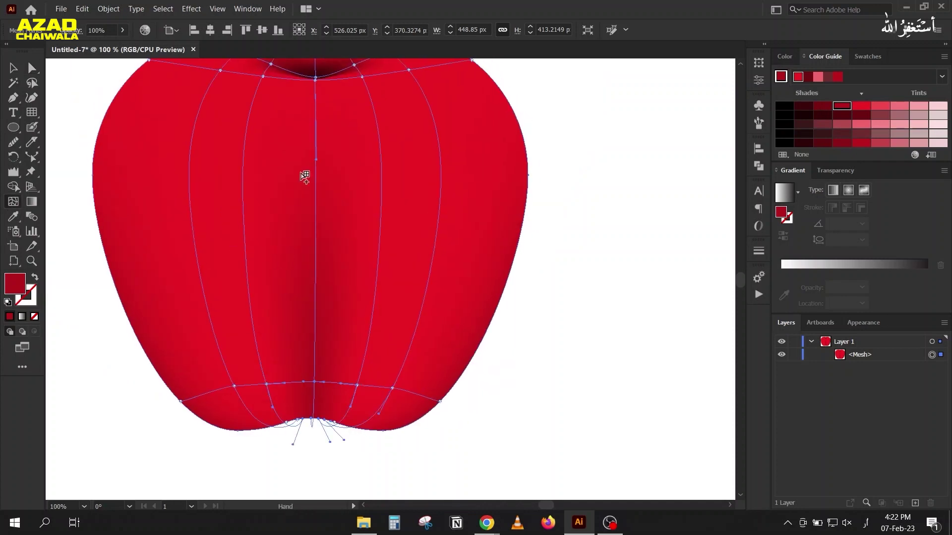
{"action": "left_click", "coordinate": [315, 345]}
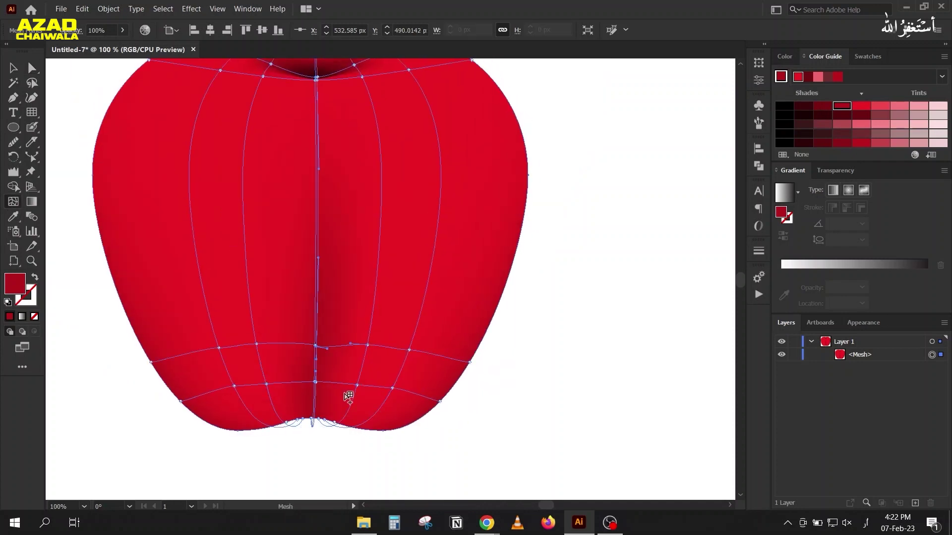
{"action": "key", "text": "ctrl+z"}
{"action": "left_click", "coordinate": [316, 350]}
{"action": "left_click", "coordinate": [861, 107]}
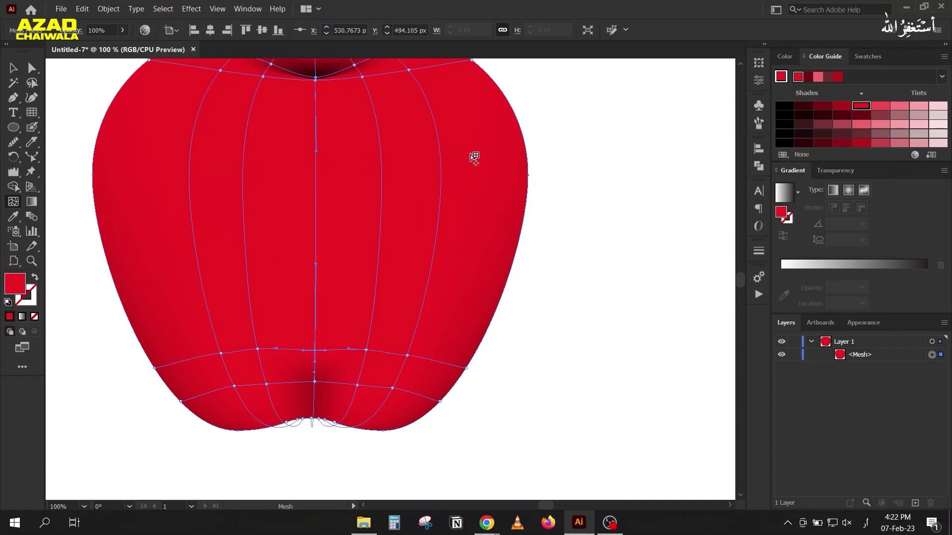
{"action": "left_click", "coordinate": [473, 163]}
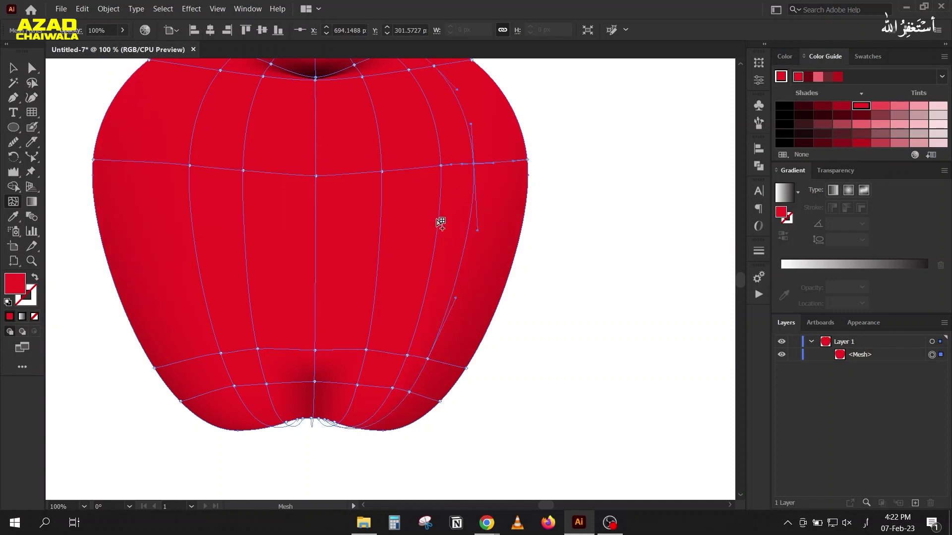
Step: Add a mesh line on the apple's right and colour the new right-side point orange
{"action": "left_click", "coordinate": [471, 206]}
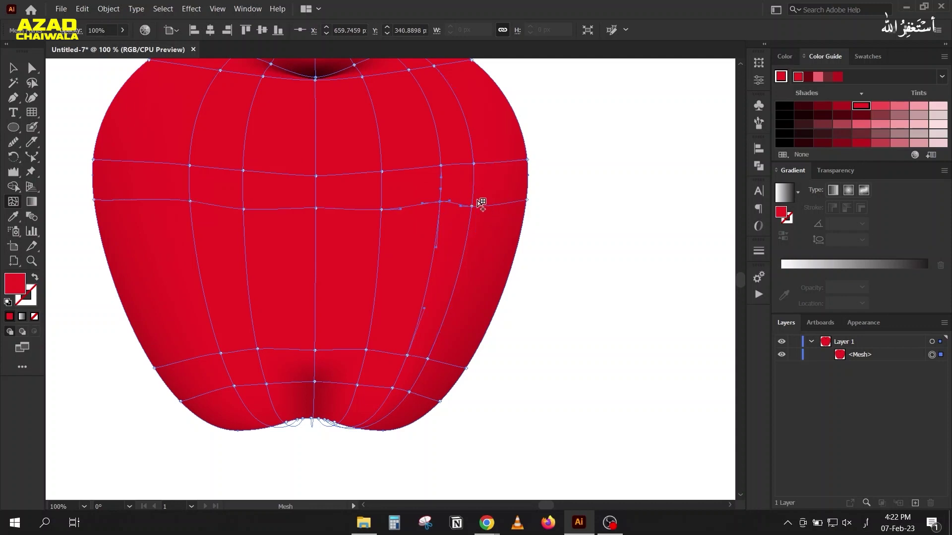
{"action": "left_click", "coordinate": [31, 70]}
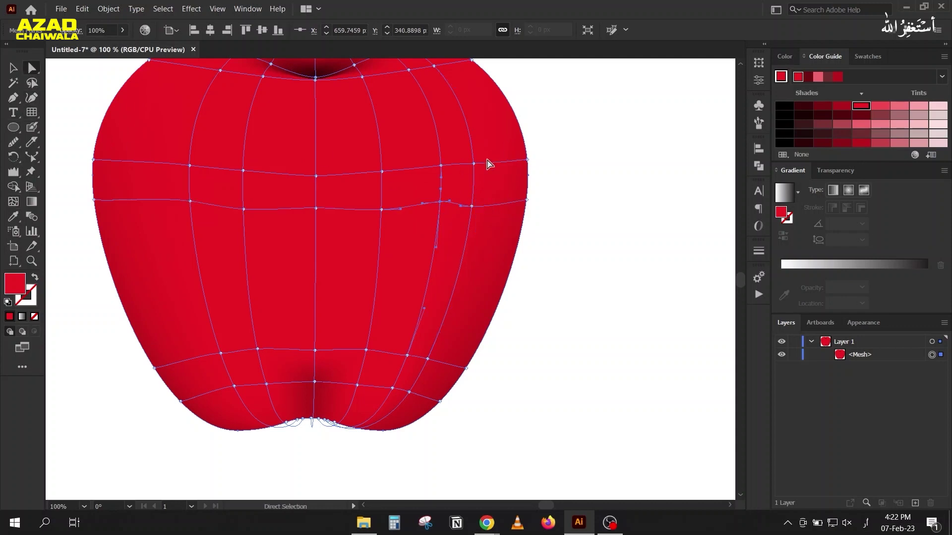
{"action": "left_click", "coordinate": [472, 165]}
{"action": "left_click", "coordinate": [474, 163]}
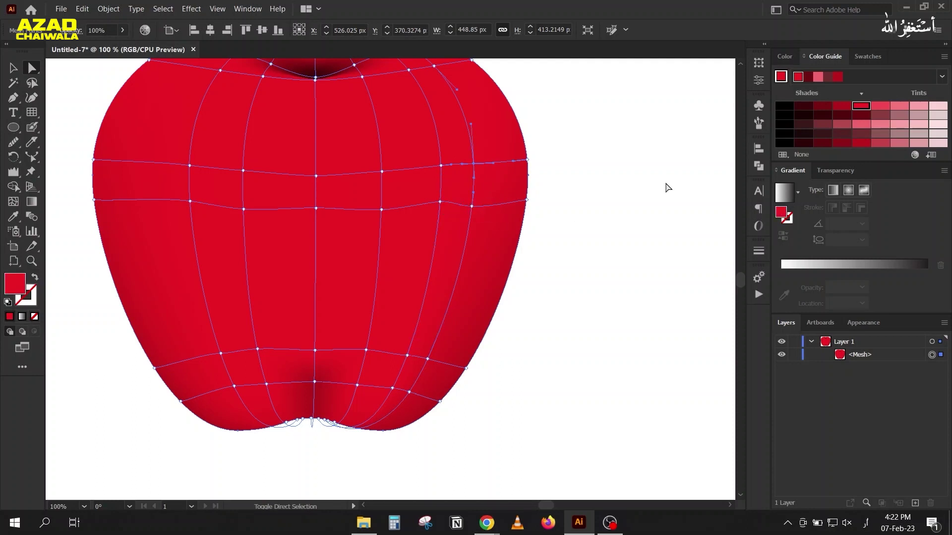
{"action": "left_click", "coordinate": [868, 56]}
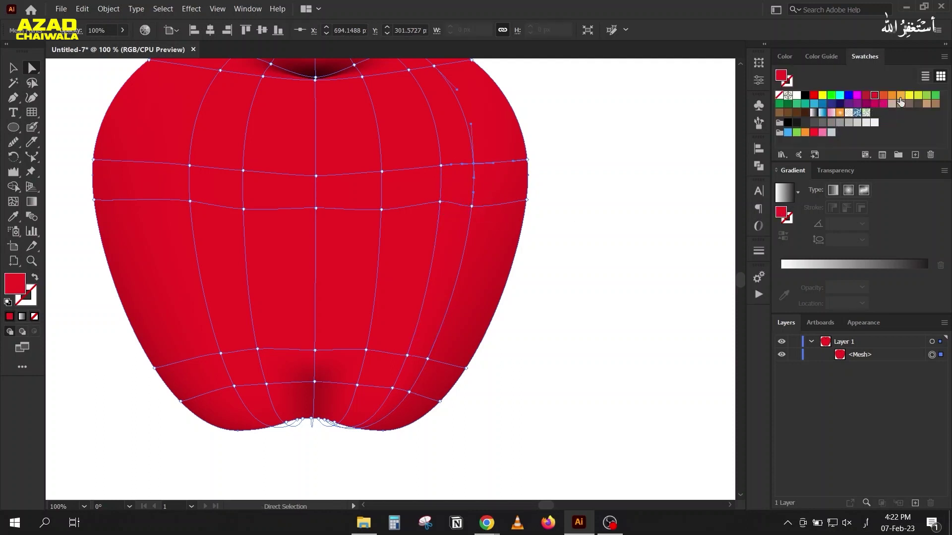
{"action": "left_click", "coordinate": [892, 97]}
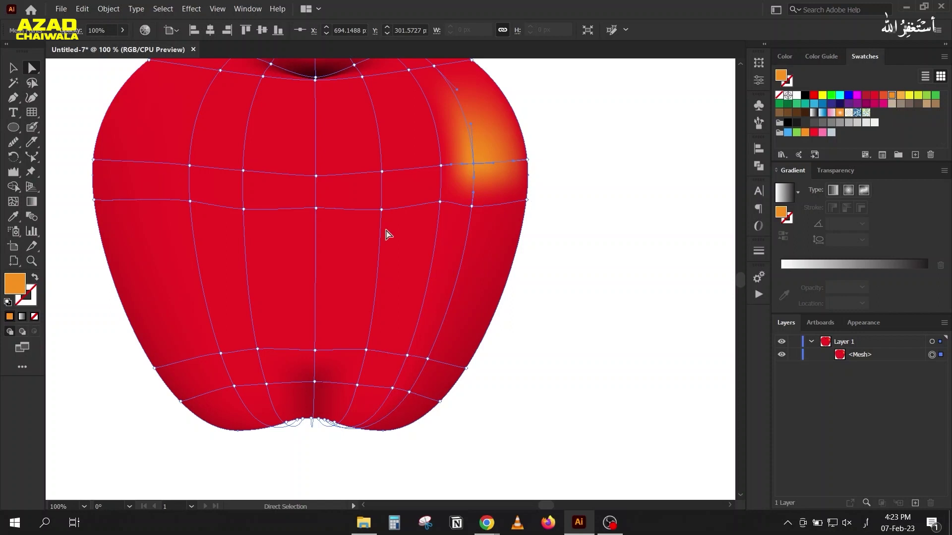
Step: Colour the lower and upper right-side mesh points orange as well
{"action": "left_click", "coordinate": [440, 202]}
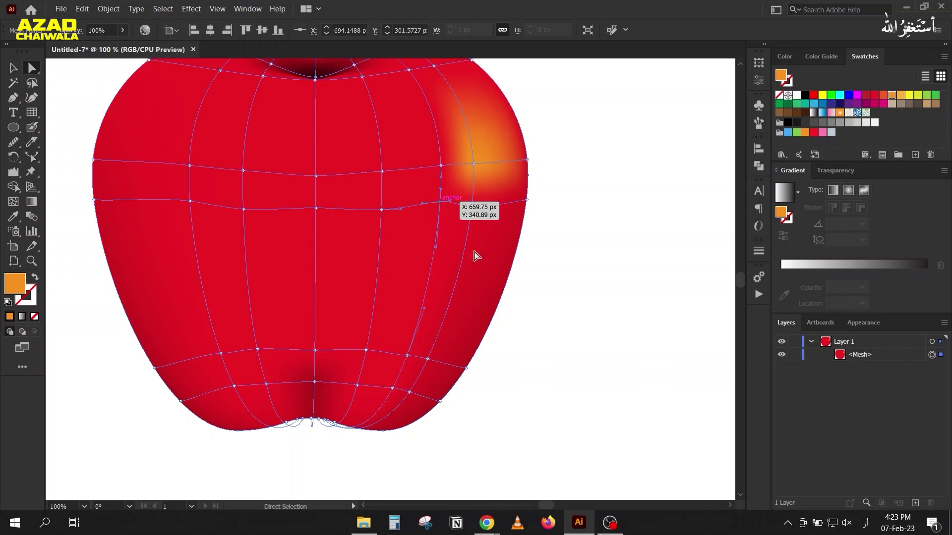
{"action": "left_click", "coordinate": [825, 59]}
{"action": "left_click", "coordinate": [860, 106]}
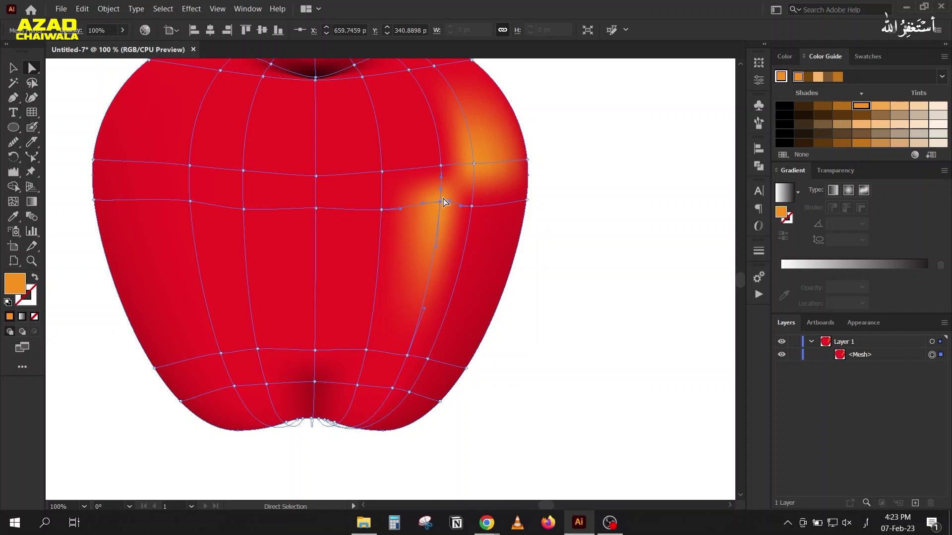
{"action": "left_click_drag", "start_coordinate": [443, 202], "coordinate": [476, 207]}
{"action": "key", "text": "ctrl+z"}
{"action": "left_click", "coordinate": [441, 165], "text": "shift"}
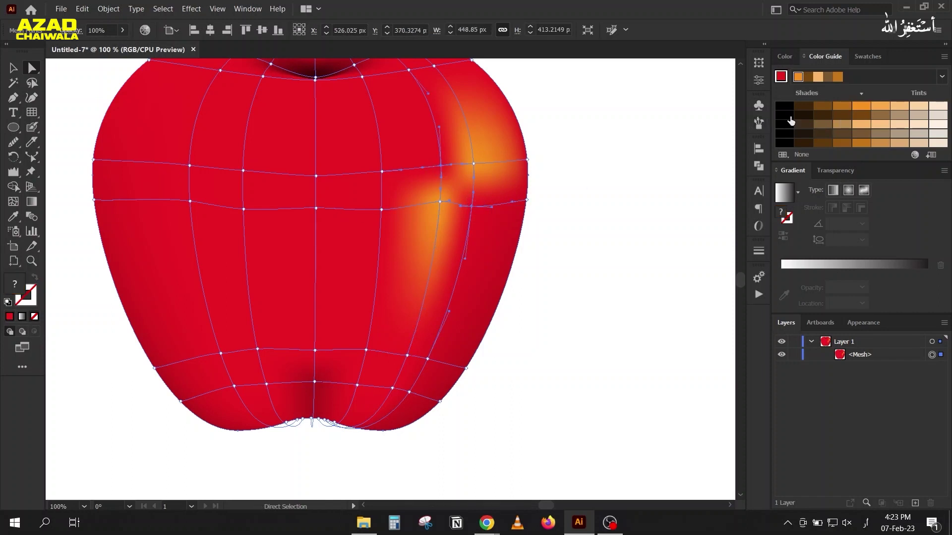
{"action": "left_click", "coordinate": [860, 107]}
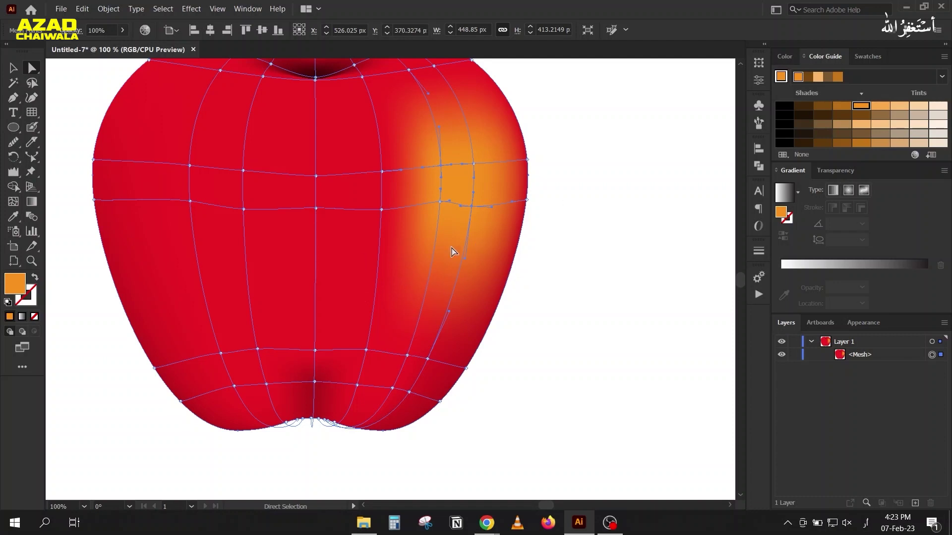
Step: Add an orange highlight point at the apple's upper left and preview the result
{"action": "left_click_drag", "start_coordinate": [99, 277], "coordinate": [188, 285]}
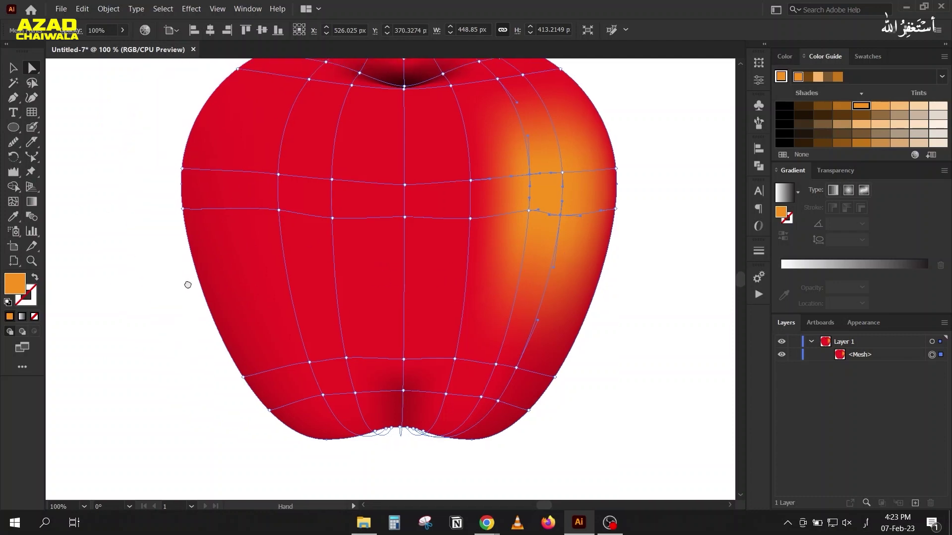
{"action": "scroll", "coordinate": [178, 258], "scroll_direction": "down", "scroll_amount": 1}
{"action": "scroll", "coordinate": [199, 151], "scroll_direction": "up", "scroll_amount": 1}
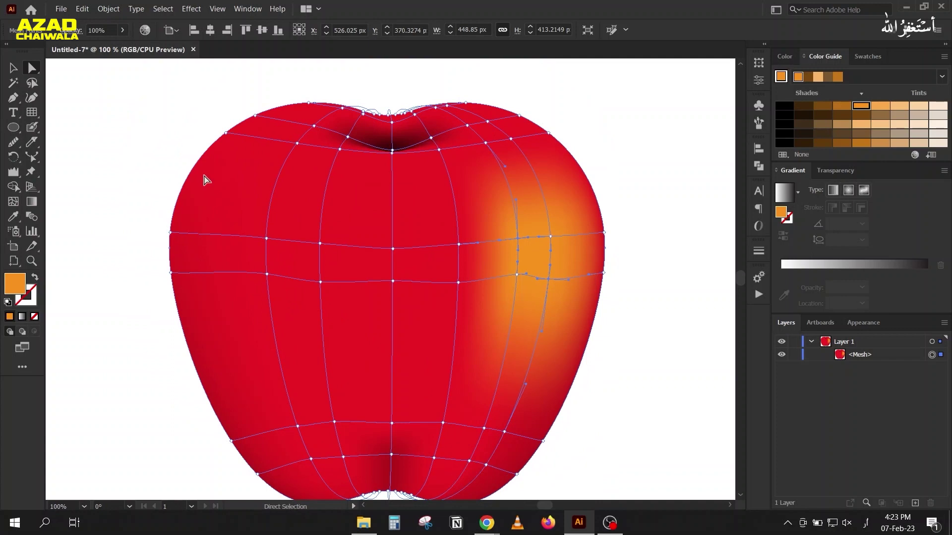
{"action": "left_click", "coordinate": [13, 202]}
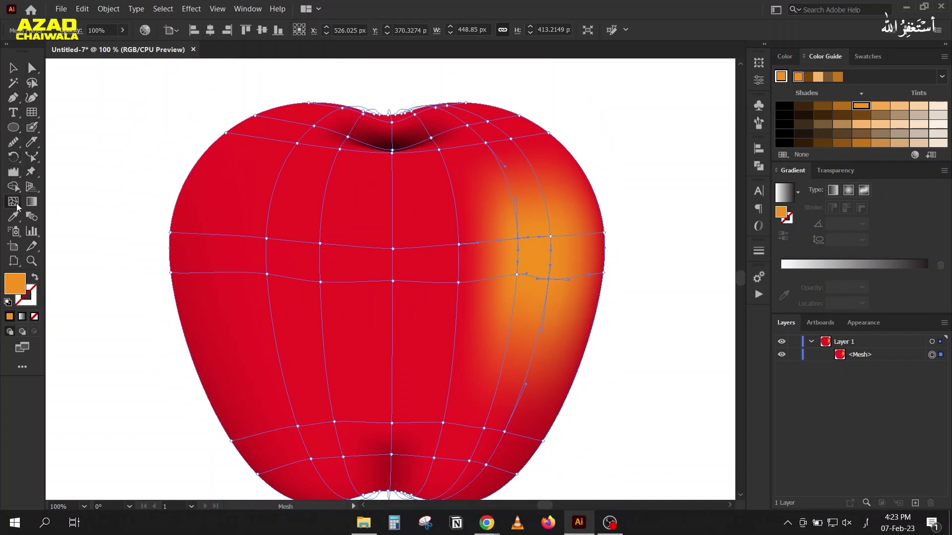
{"action": "left_click", "coordinate": [226, 181]}
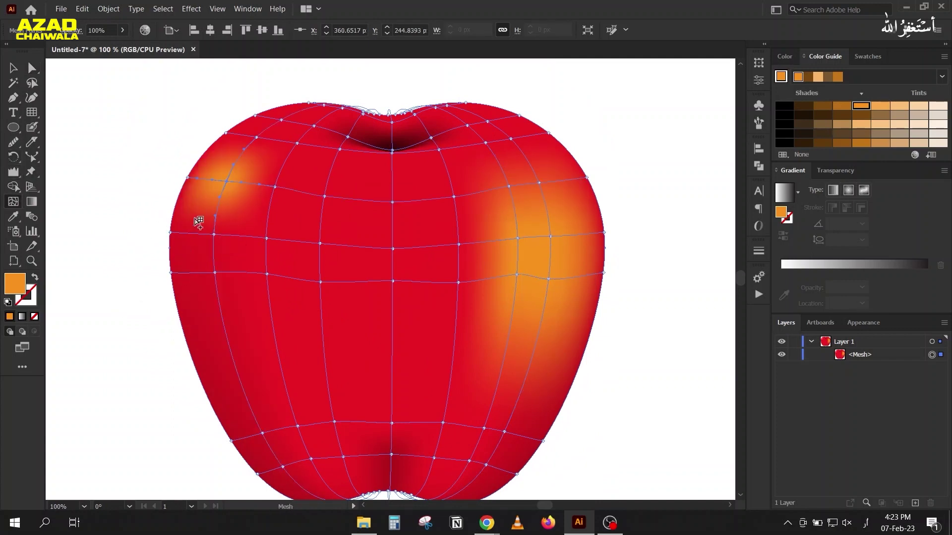
{"action": "left_click", "coordinate": [12, 70]}
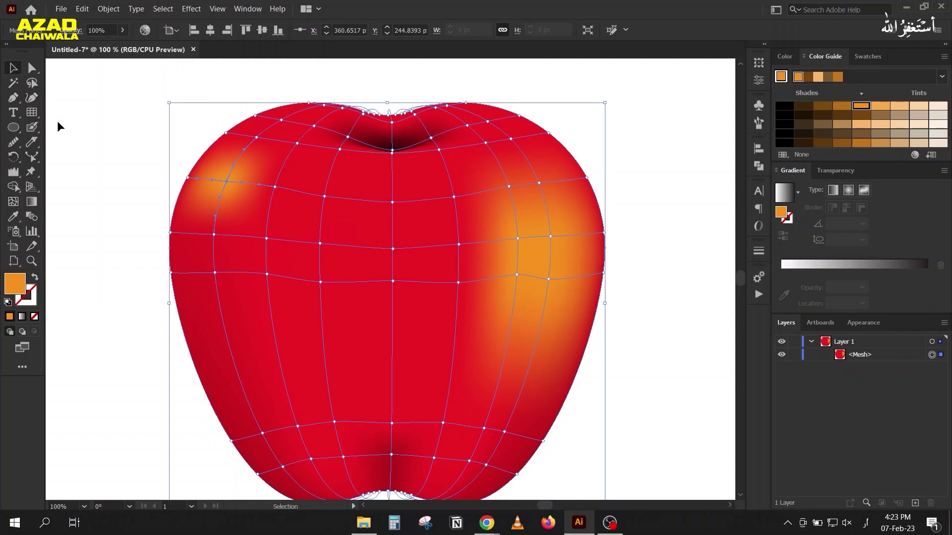
{"action": "left_click", "coordinate": [105, 159]}
{"action": "scroll", "coordinate": [105, 159], "scroll_direction": "down", "scroll_amount": 2}
{"action": "scroll", "coordinate": [101, 171], "scroll_direction": "up", "scroll_amount": 1}
{"action": "left_click", "coordinate": [381, 217]}
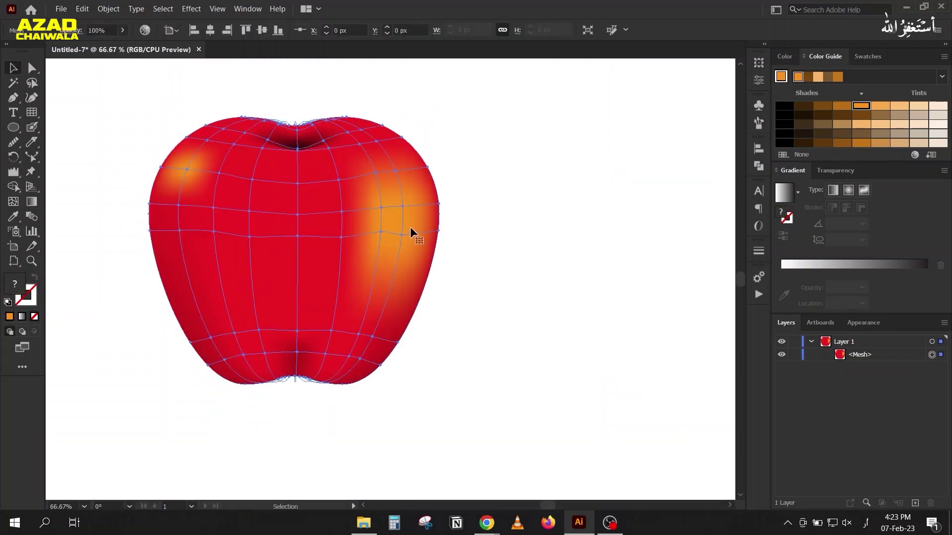
{"action": "scroll", "coordinate": [409, 227], "scroll_direction": "up", "scroll_amount": 1}
{"action": "scroll", "coordinate": [322, 324], "scroll_direction": "left", "scroll_amount": 3}
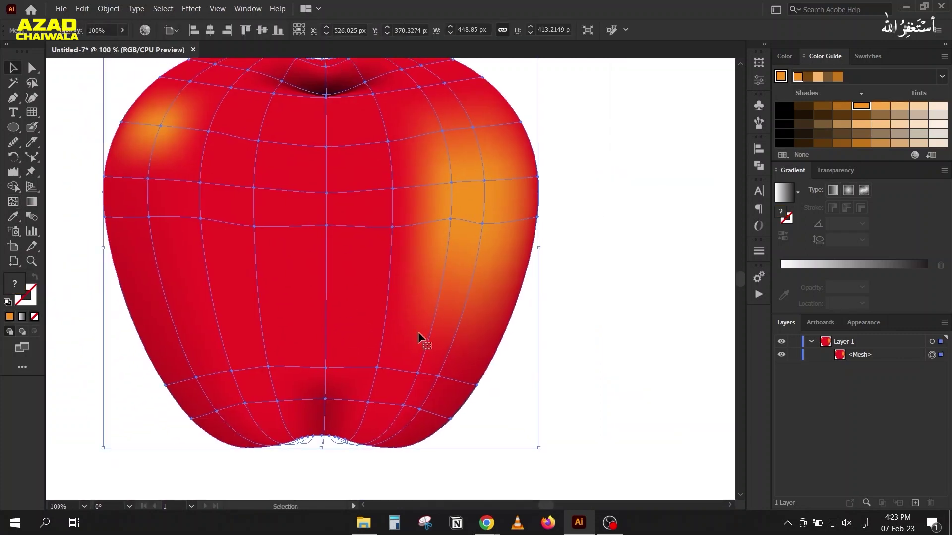
Step: Add a mesh point low on the right side and try sampling the apple's red for it
{"action": "left_click", "coordinate": [13, 201]}
{"action": "left_click", "coordinate": [470, 292]}
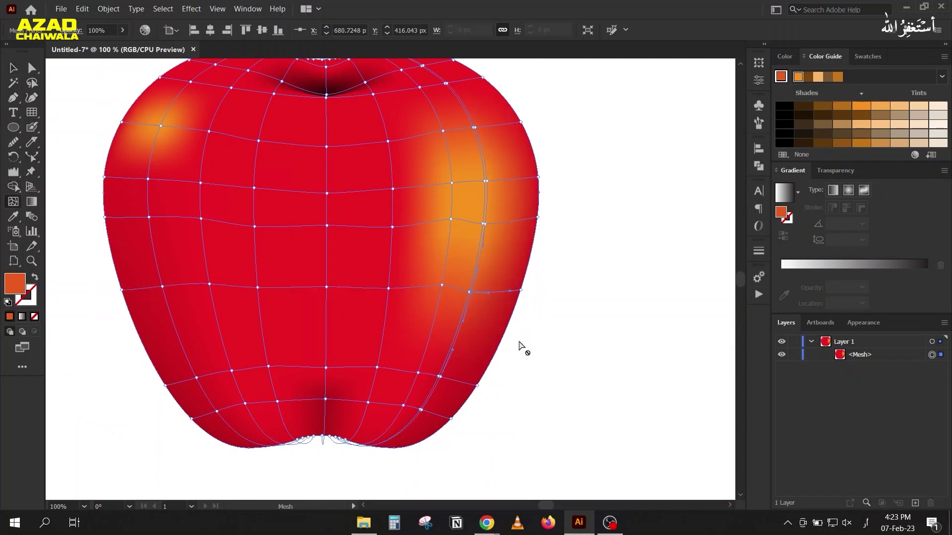
{"action": "left_click_drag", "start_coordinate": [470, 293], "coordinate": [440, 294]}
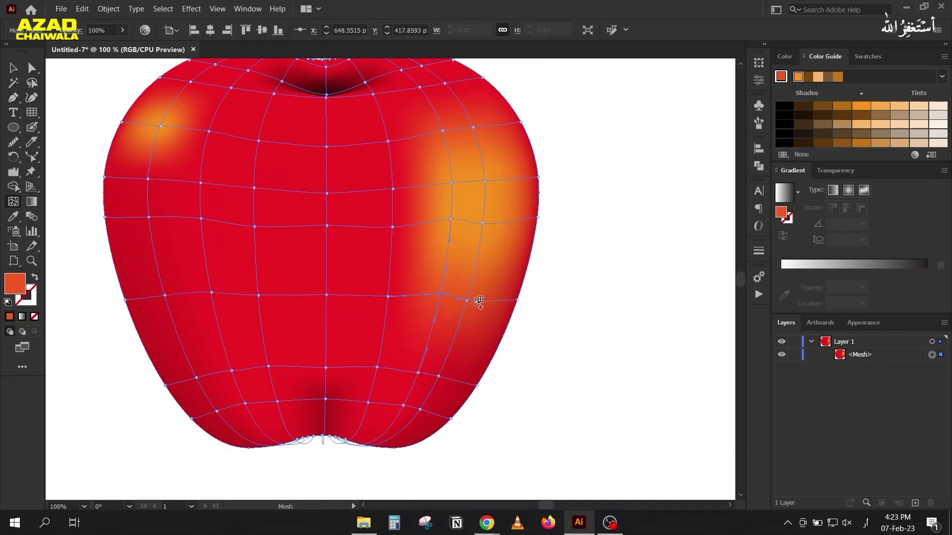
{"action": "left_click_drag", "start_coordinate": [452, 297], "coordinate": [467, 302]}
{"action": "key", "text": "i"}
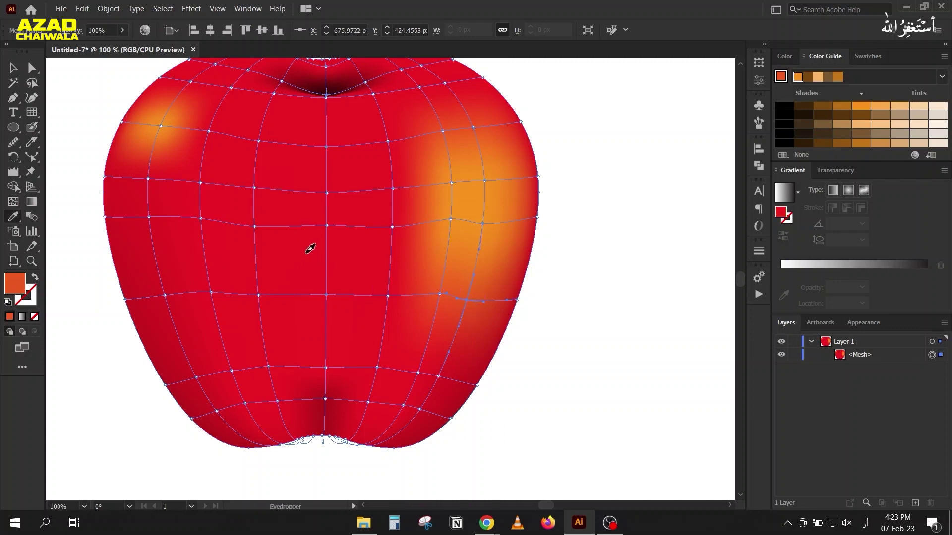
{"action": "left_click", "coordinate": [308, 252]}
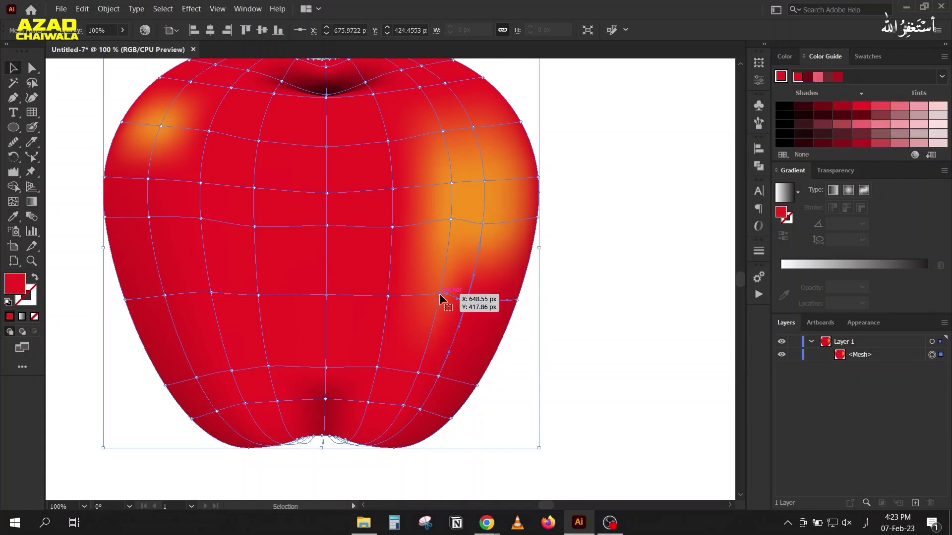
{"action": "key", "text": "v"}
{"action": "left_click", "coordinate": [860, 108]}
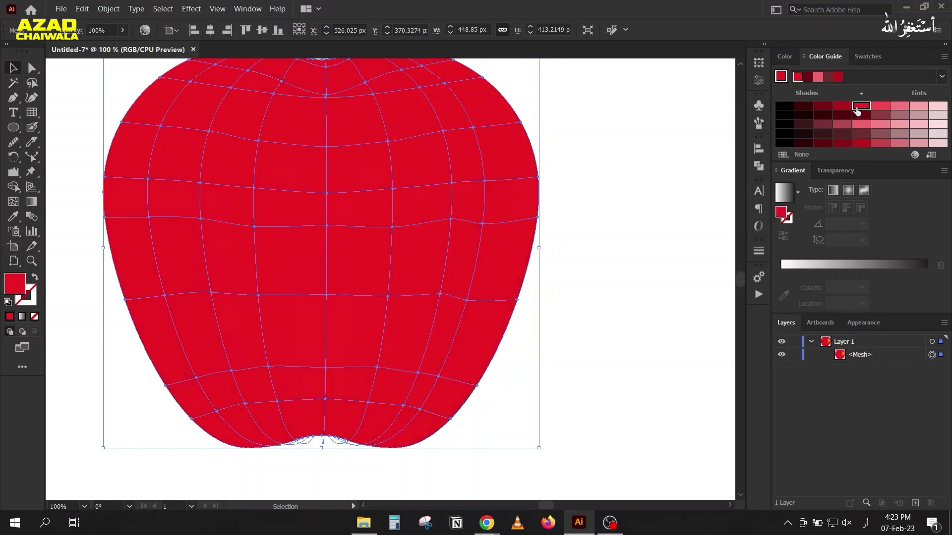
{"action": "key", "text": "ctrl+z"}
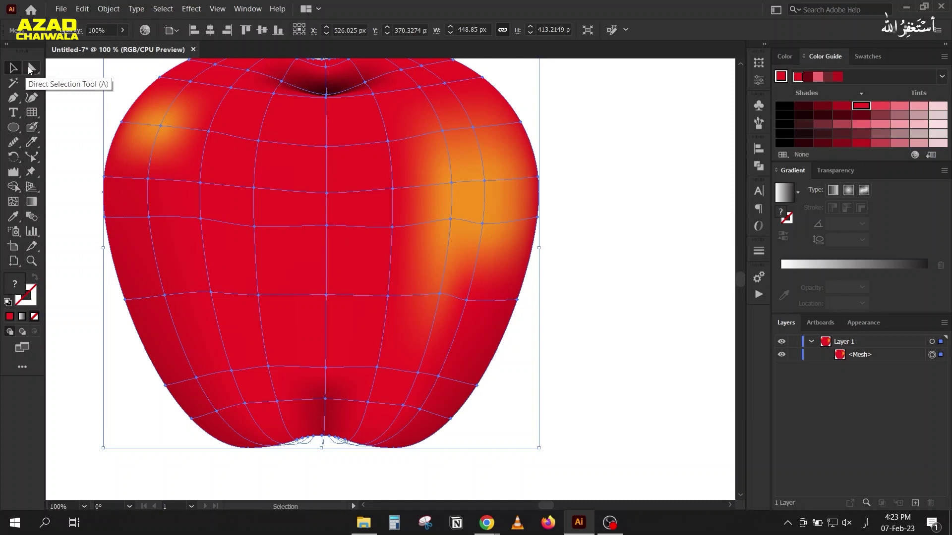
Step: Colour the lower-right point red and tilt the right-edge points' handles to shape the glow
{"action": "left_click", "coordinate": [29, 69]}
{"action": "left_click", "coordinate": [439, 295]}
{"action": "left_click", "coordinate": [856, 110]}
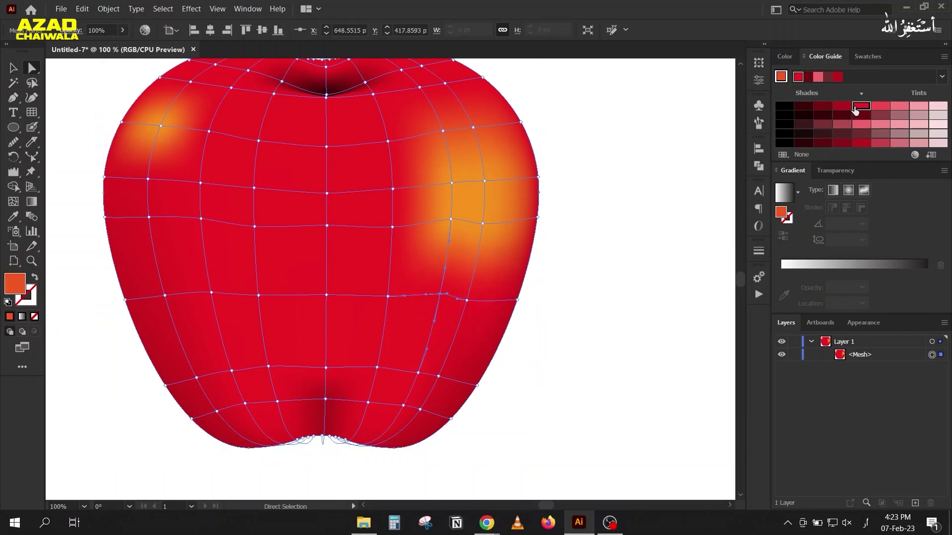
{"action": "left_click_drag", "start_coordinate": [448, 294], "coordinate": [454, 297]}
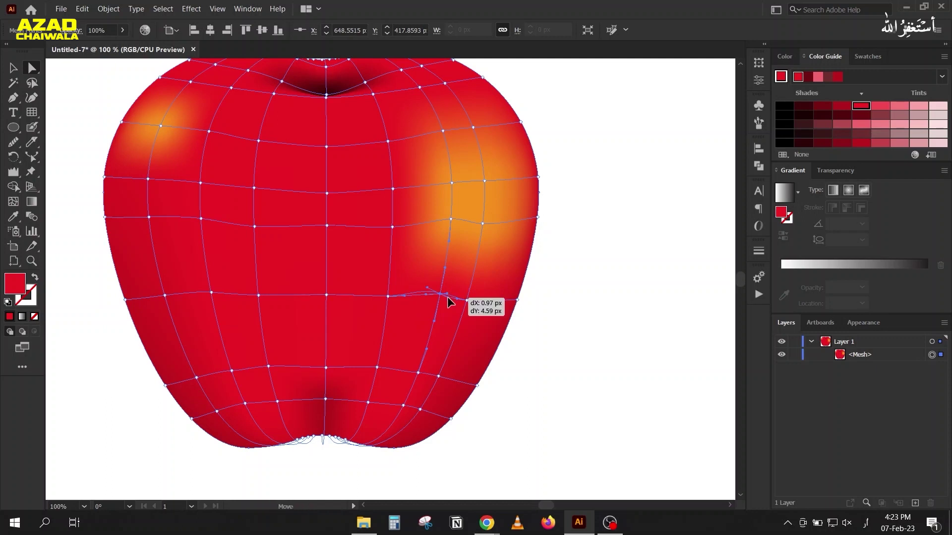
{"action": "left_click_drag", "start_coordinate": [450, 218], "coordinate": [447, 226]}
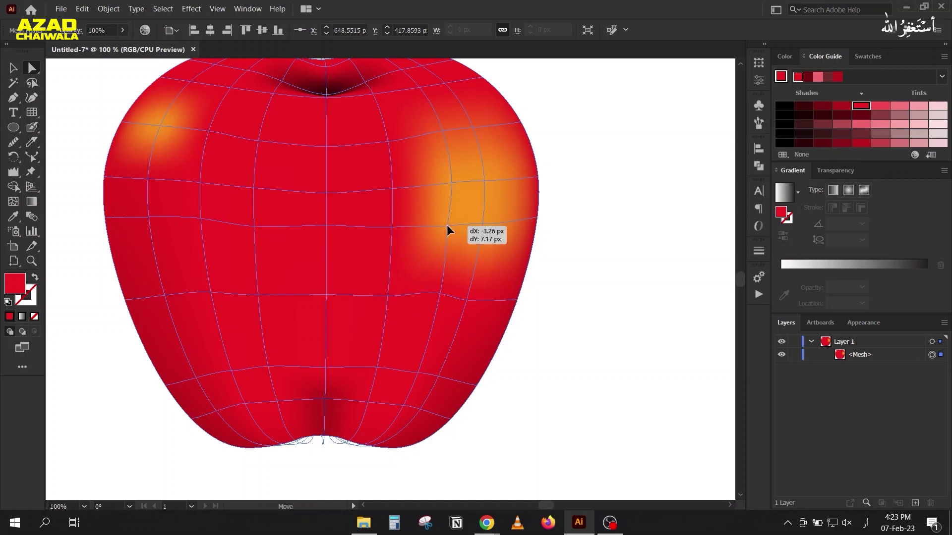
{"action": "left_click", "coordinate": [481, 224]}
{"action": "left_click_drag", "start_coordinate": [471, 223], "coordinate": [458, 230]}
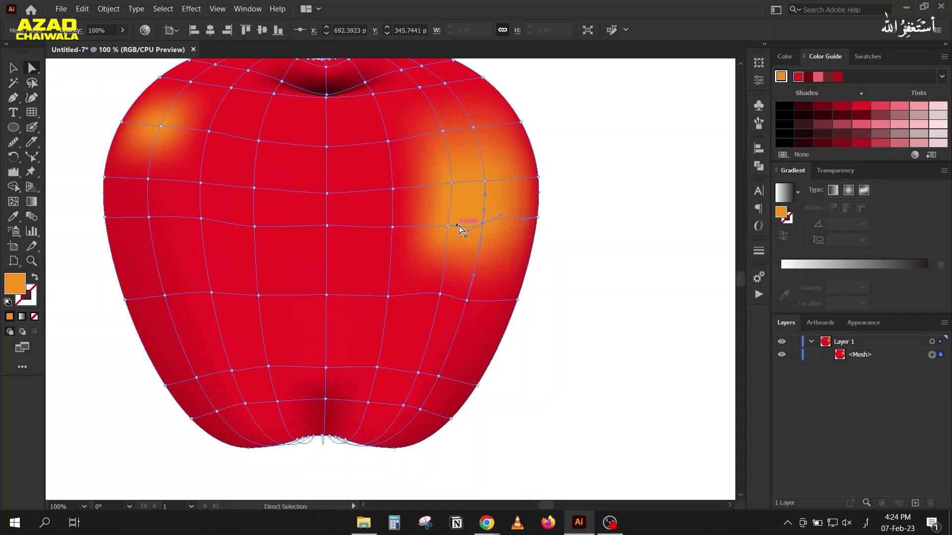
{"action": "left_click", "coordinate": [542, 246]}
{"action": "left_click", "coordinate": [495, 178]}
{"action": "left_click", "coordinate": [533, 242]}
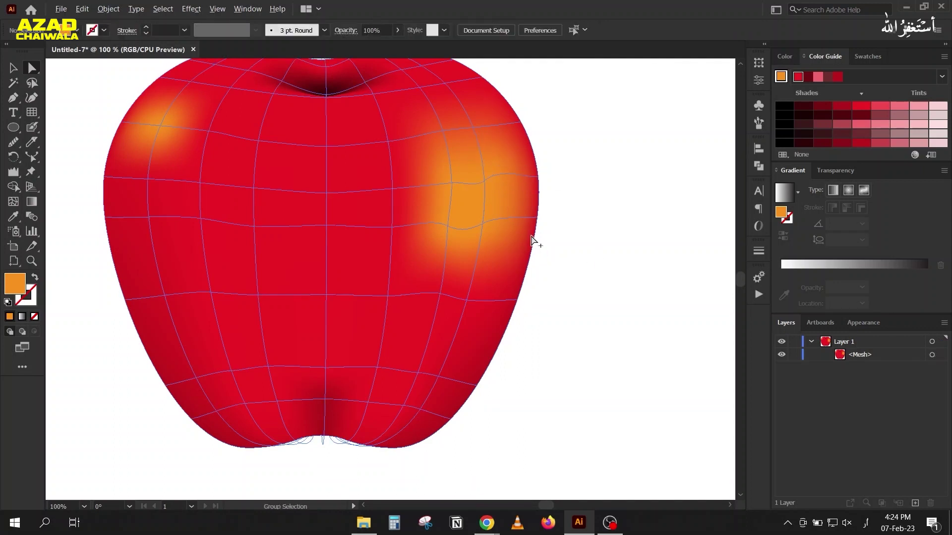
{"action": "key", "text": "ctrl+minus"}
{"action": "key", "text": "ctrl+minus"}
Step: Select the whole apple mesh and delete it from the artboard
{"action": "key", "text": "v"}
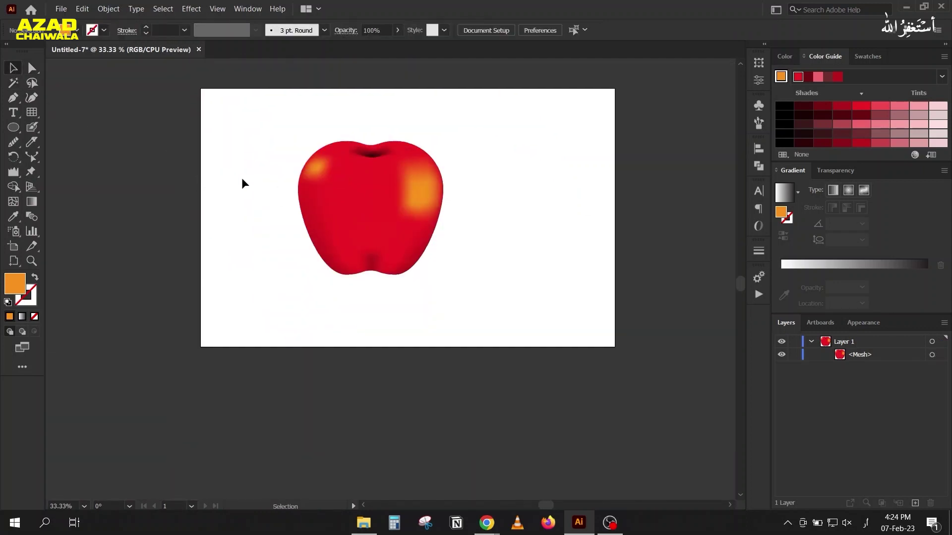
{"action": "left_click", "coordinate": [305, 194]}
{"action": "left_click", "coordinate": [202, 205]}
{"action": "mouse_move", "coordinate": [243, 102]}
{"action": "left_mouse_down"}
{"action": "mouse_move", "coordinate": [546, 342]}
{"action": "mouse_move", "coordinate": [502, 322]}
{"action": "left_mouse_up"}
{"action": "key", "text": "Delete"}
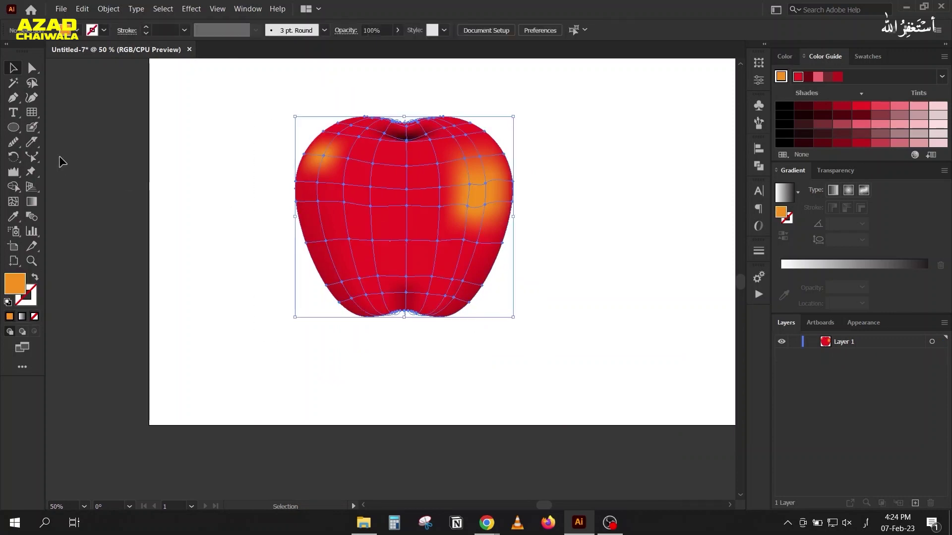
Step: Draw a closed curved leaf shape with the Pen, move it up-right and fill it green
{"action": "key", "text": "p"}
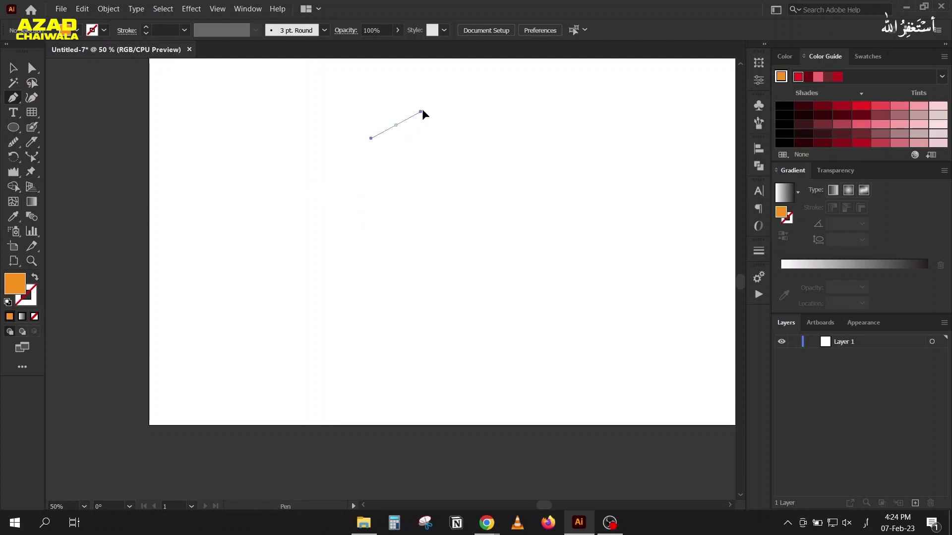
{"action": "left_click_drag", "start_coordinate": [421, 111], "coordinate": [425, 108]}
{"action": "mouse_move", "coordinate": [445, 254]}
{"action": "left_mouse_down"}
{"action": "mouse_move", "coordinate": [442, 289]}
{"action": "mouse_move", "coordinate": [496, 300]}
{"action": "left_mouse_up"}
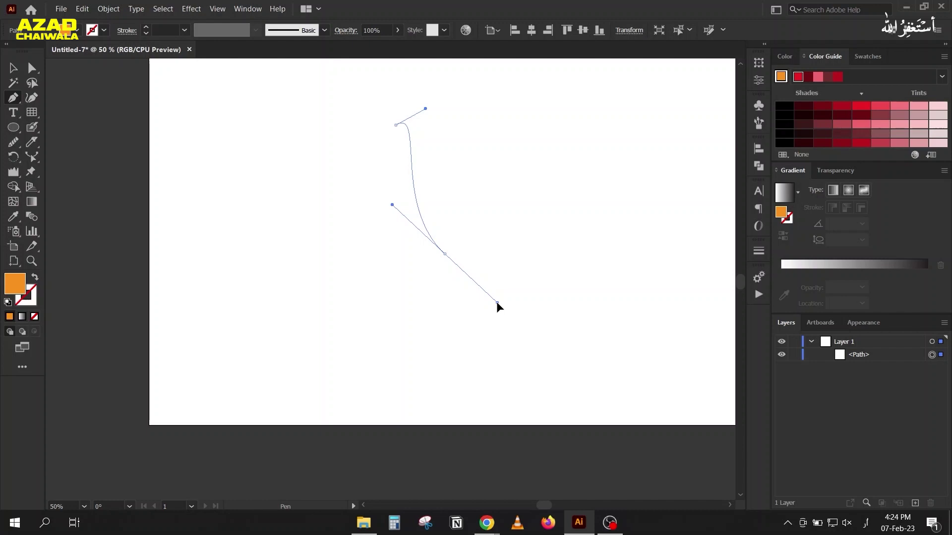
{"action": "left_click_drag", "start_coordinate": [287, 245], "coordinate": [234, 278]}
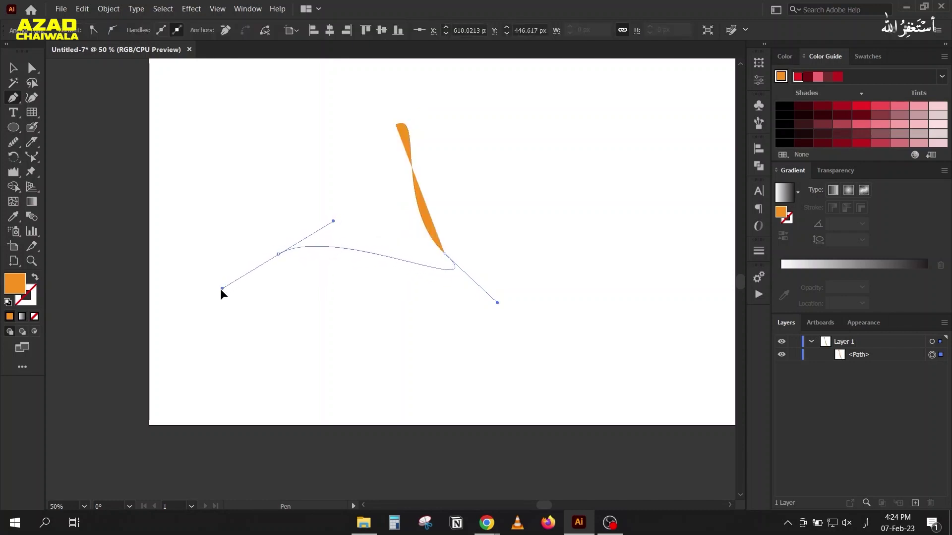
{"action": "mouse_move", "coordinate": [233, 281]}
{"action": "left_mouse_down"}
{"action": "mouse_move", "coordinate": [198, 302]}
{"action": "mouse_move", "coordinate": [258, 264]}
{"action": "left_mouse_up"}
{"action": "left_click_drag", "start_coordinate": [396, 126], "coordinate": [428, 112]}
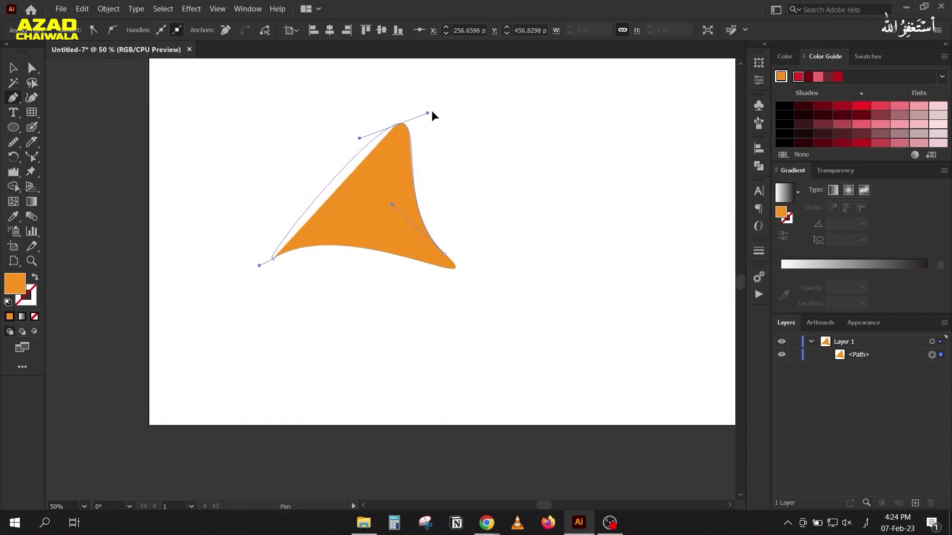
{"action": "left_click", "coordinate": [13, 68]}
{"action": "left_click", "coordinate": [331, 202]}
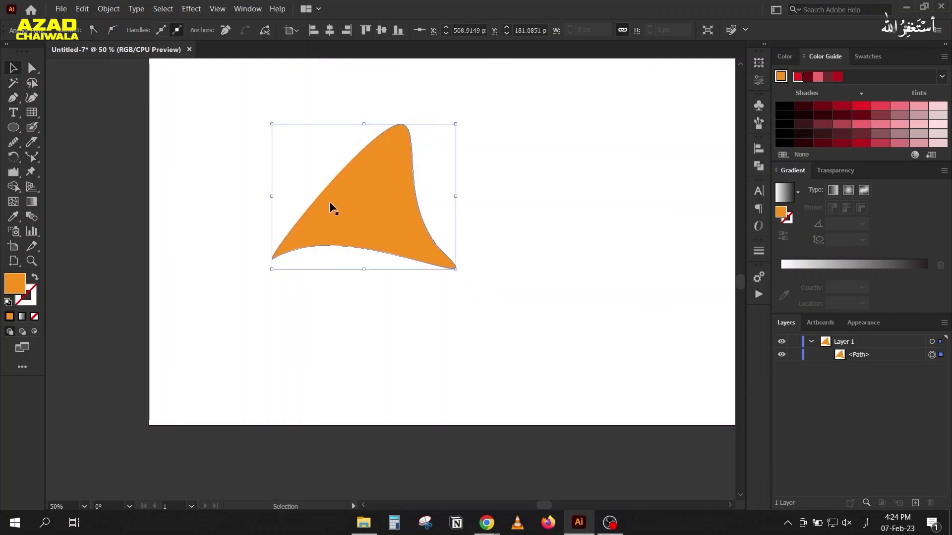
{"action": "left_click_drag", "start_coordinate": [332, 201], "coordinate": [378, 186]}
{"action": "left_click", "coordinate": [870, 51]}
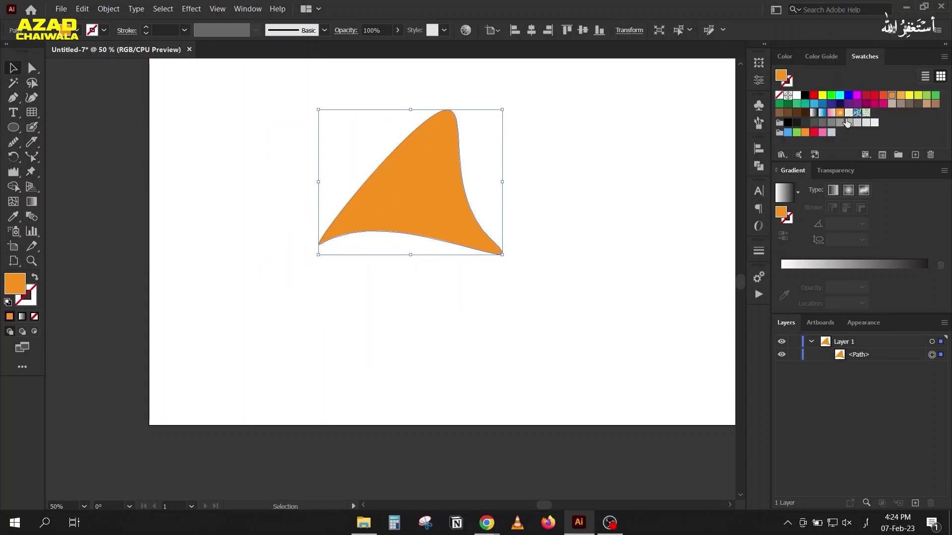
{"action": "left_click", "coordinate": [780, 104]}
Step: Move the green shape down and add a mesh point in its middle
{"action": "left_click_drag", "start_coordinate": [385, 203], "coordinate": [364, 209]}
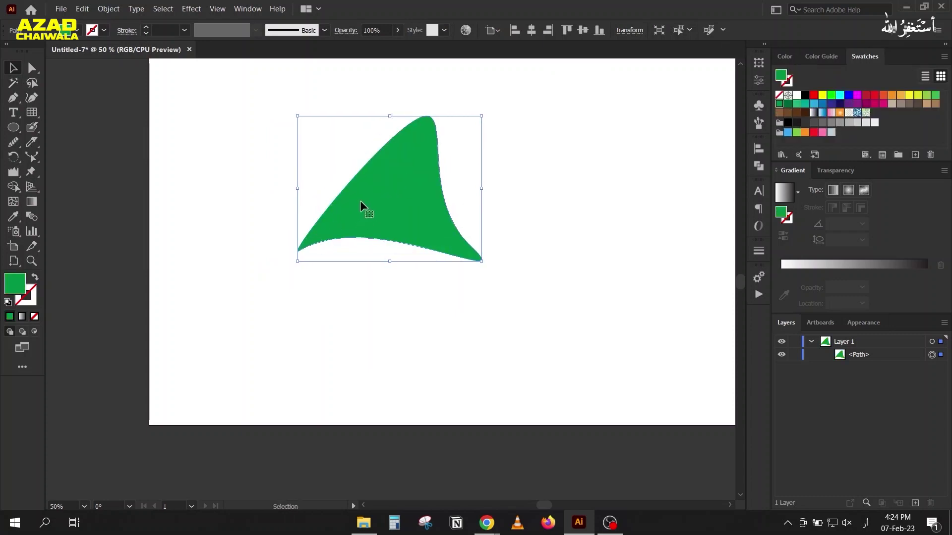
{"action": "scroll", "coordinate": [407, 195], "scroll_direction": "up", "scroll_amount": 2, "text": "alt"}
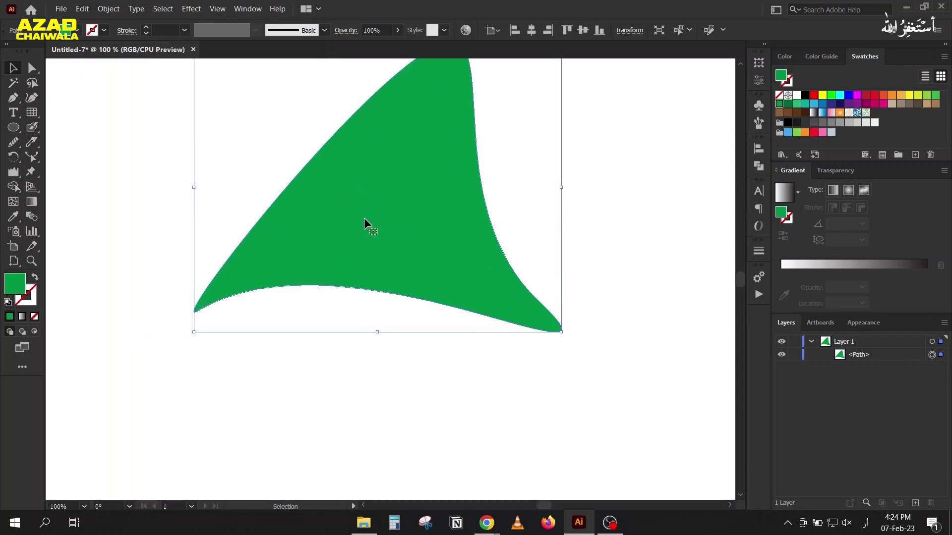
{"action": "left_click_drag", "start_coordinate": [366, 223], "coordinate": [361, 279]}
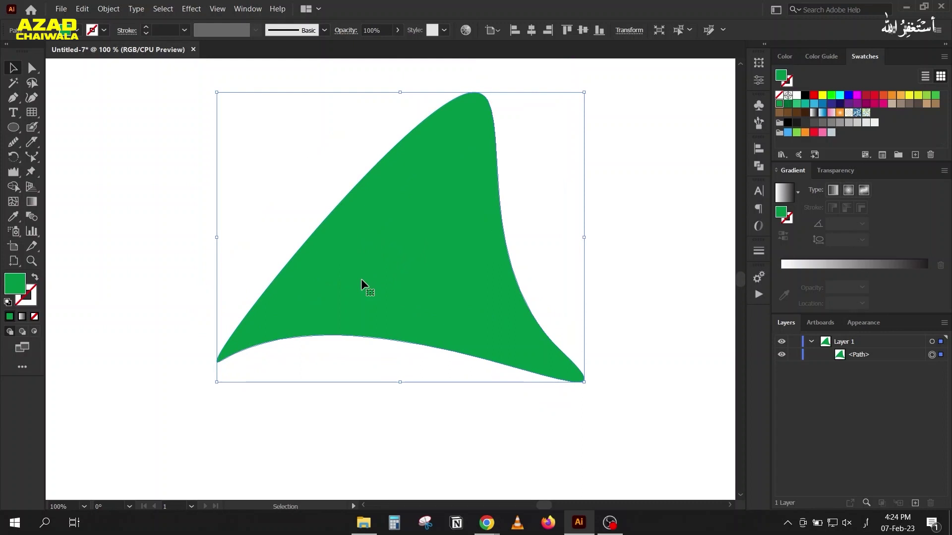
{"action": "left_click", "coordinate": [14, 204]}
{"action": "left_click", "coordinate": [401, 279]}
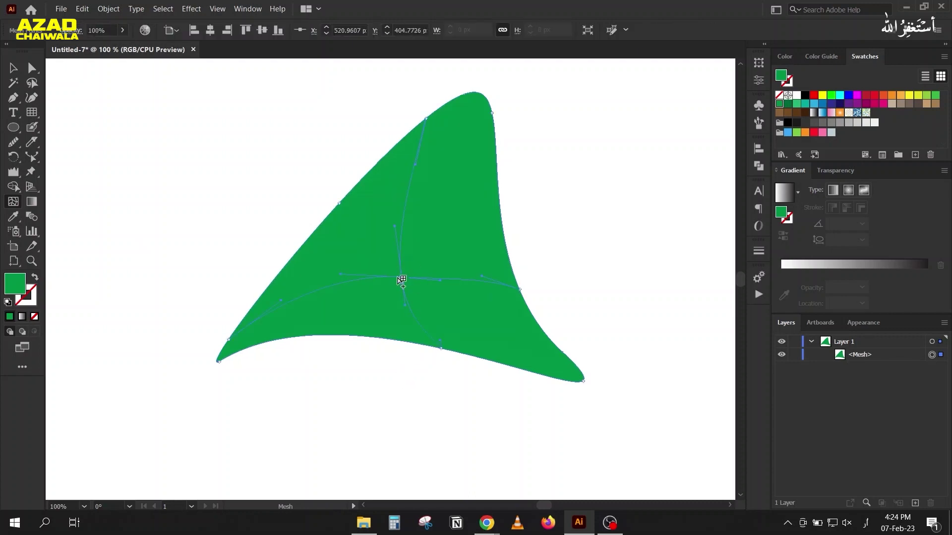
Step: Fade the central mesh point to white by dragging its opacity down to 0%
{"action": "left_click", "coordinate": [33, 70]}
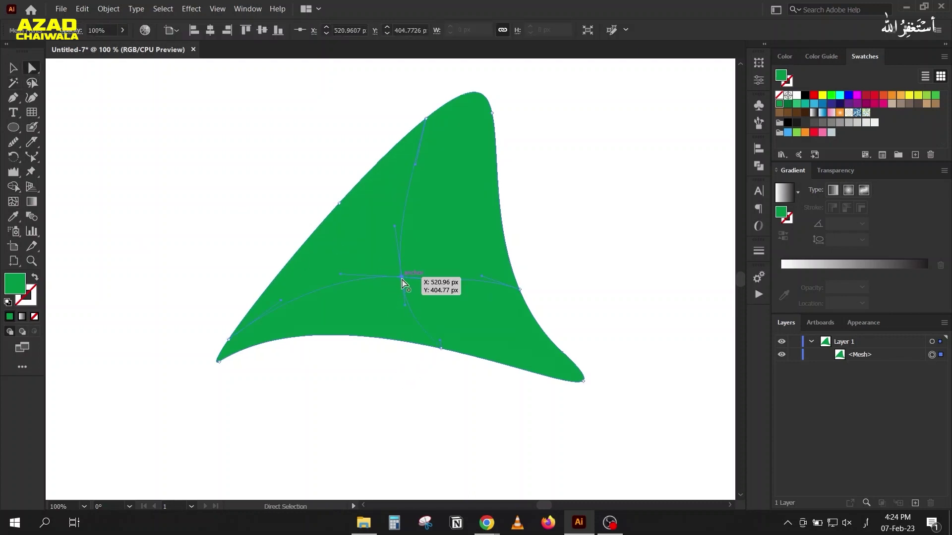
{"action": "left_click", "coordinate": [401, 277]}
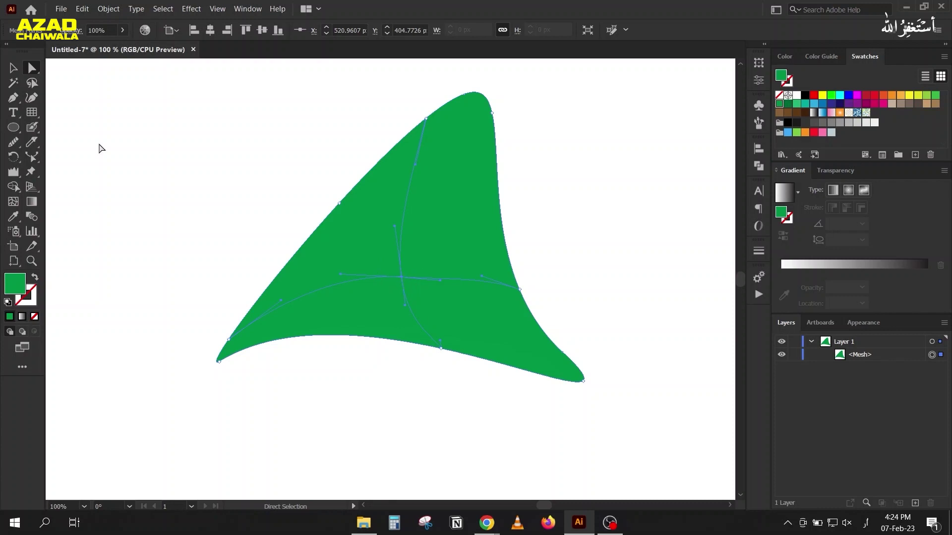
{"action": "left_click", "coordinate": [123, 29]}
{"action": "left_click_drag", "start_coordinate": [115, 46], "coordinate": [74, 45]}
{"action": "left_click", "coordinate": [254, 248]}
{"action": "scroll", "coordinate": [255, 248], "scroll_direction": "down", "scroll_amount": 3, "text": "alt"}
{"action": "left_click", "coordinate": [304, 261]}
{"action": "left_click", "coordinate": [13, 68]}
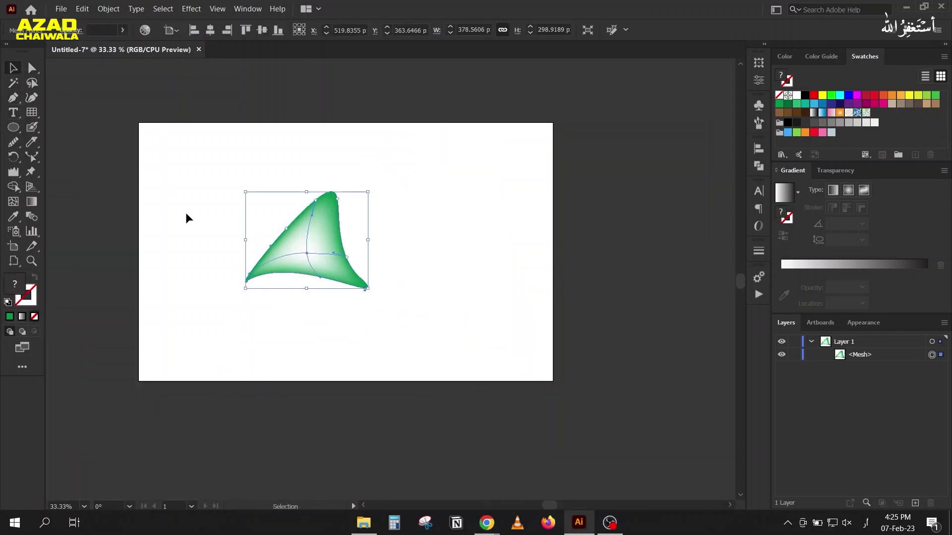
Step: Move the mesh shape aside and back, then select its centre mesh point with Direct Selection
{"action": "left_click", "coordinate": [186, 215]}
{"action": "left_click_drag", "start_coordinate": [332, 249], "coordinate": [642, 222]}
{"action": "scroll", "coordinate": [642, 222], "scroll_direction": "up", "scroll_amount": 3, "text": "alt"}
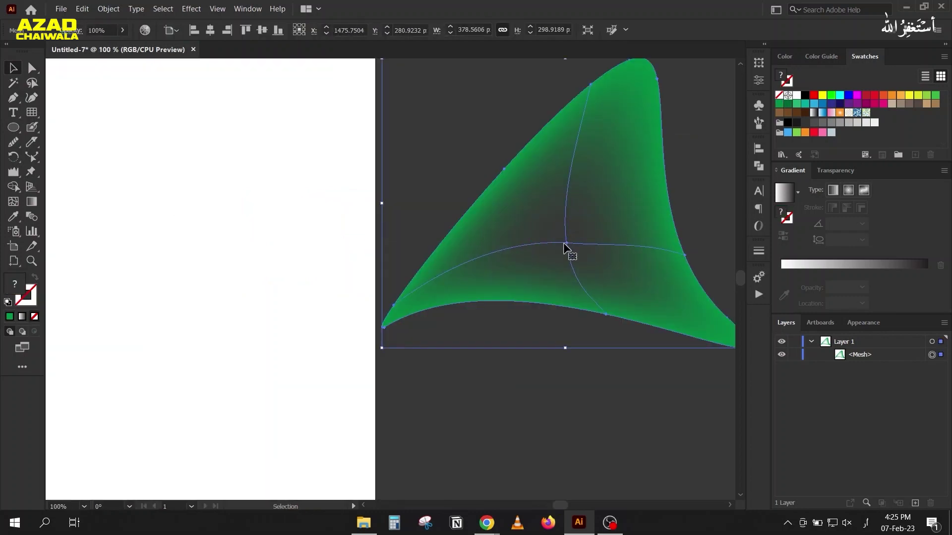
{"action": "scroll", "coordinate": [566, 247], "scroll_direction": "down", "scroll_amount": 3, "text": "alt"}
{"action": "left_click_drag", "start_coordinate": [558, 243], "coordinate": [244, 272]}
{"action": "scroll", "coordinate": [243, 272], "scroll_direction": "up", "scroll_amount": 2, "text": "alt"}
{"action": "left_click", "coordinate": [32, 68]}
{"action": "left_click", "coordinate": [340, 323]}
{"action": "left_click", "coordinate": [284, 261]}
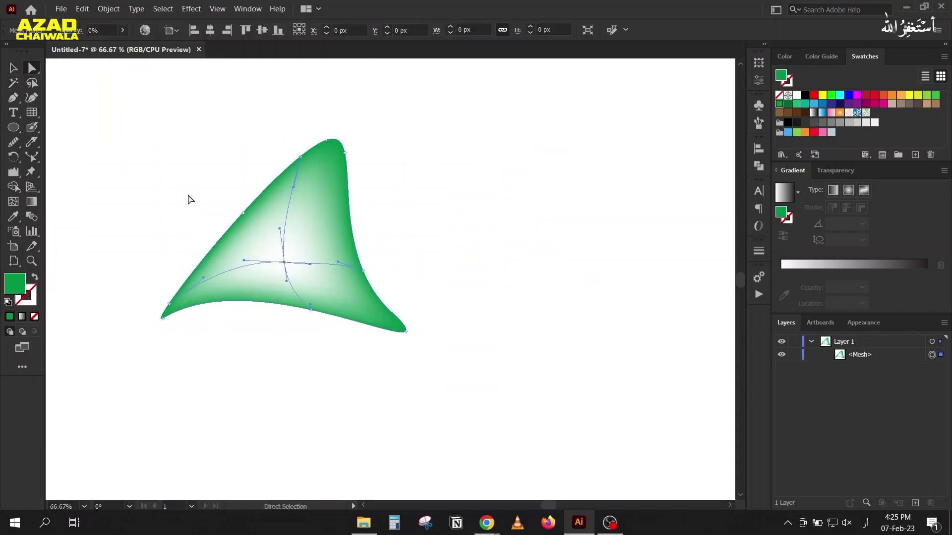
Step: Set the centre mesh point to 100% opacity and a dark green from the Color Guide
{"action": "left_click", "coordinate": [123, 31]}
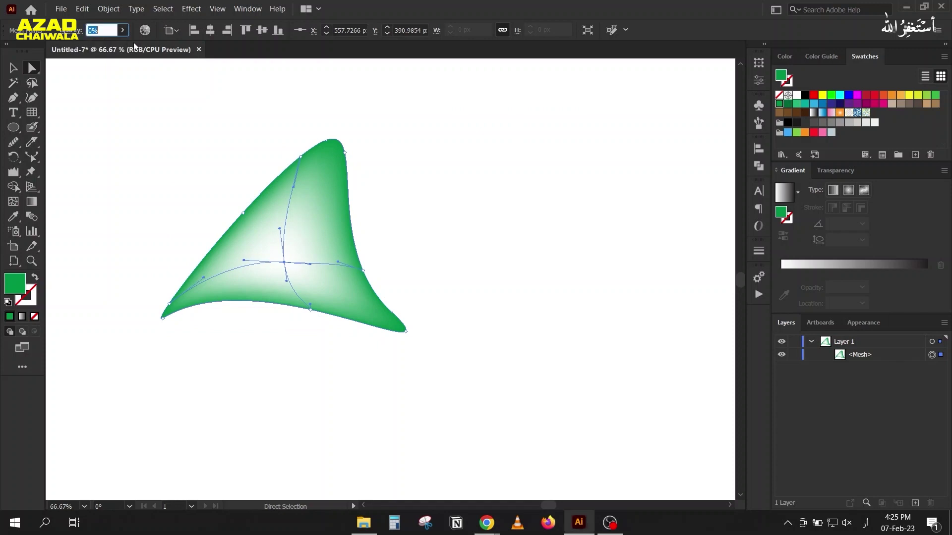
{"action": "type", "text": "100"}
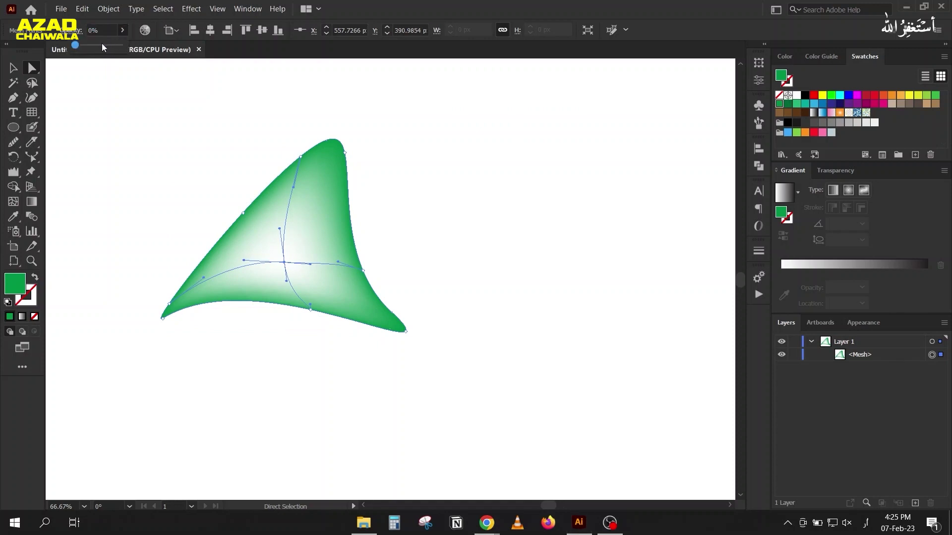
{"action": "key", "text": "Return"}
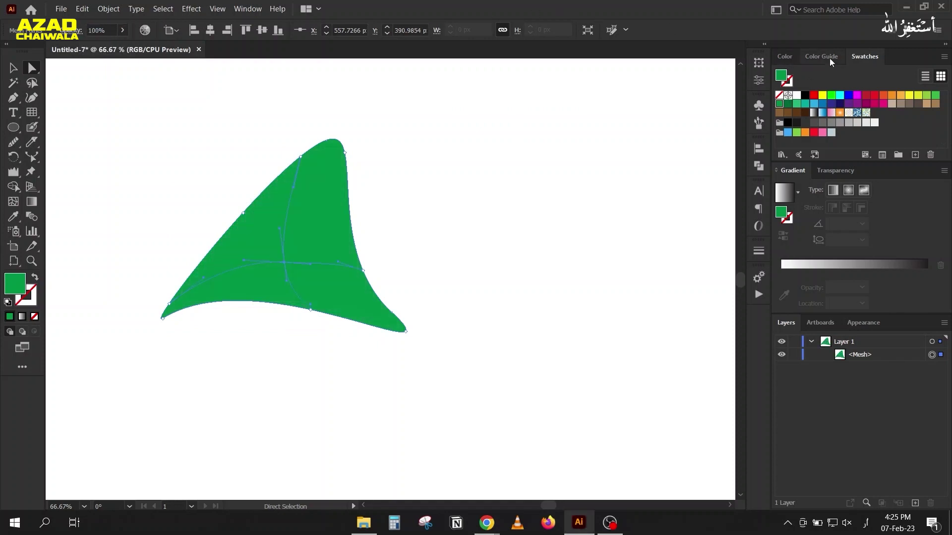
{"action": "left_click", "coordinate": [823, 56]}
{"action": "left_click", "coordinate": [820, 107]}
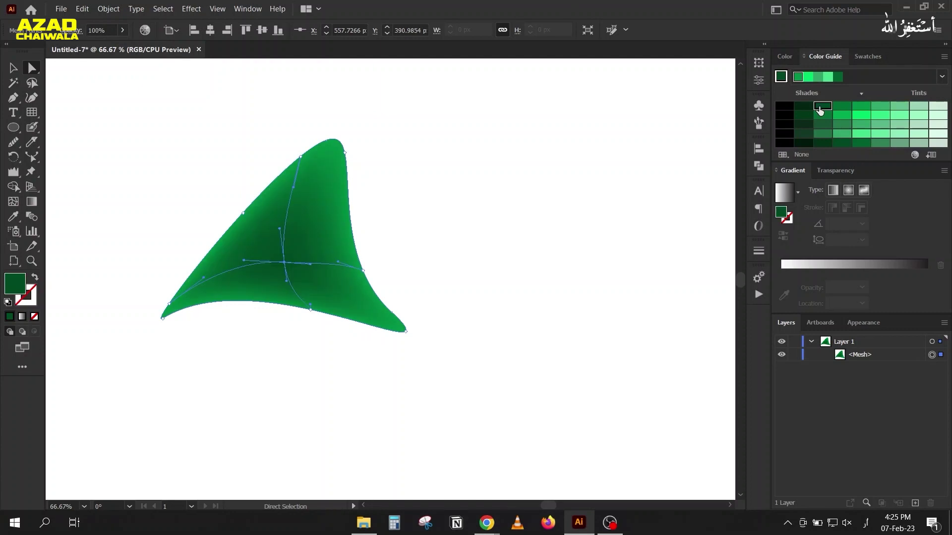
{"action": "left_click", "coordinate": [803, 106]}
{"action": "scroll", "coordinate": [212, 290], "scroll_direction": "up", "scroll_amount": 1, "text": "alt"}
{"action": "scroll", "coordinate": [248, 315], "scroll_direction": "up", "scroll_amount": 1, "text": "alt"}
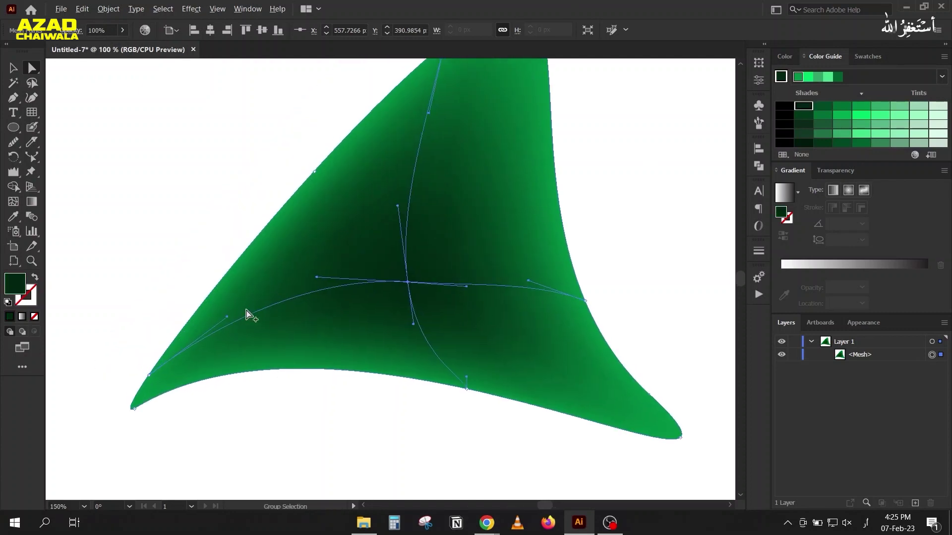
Step: Drag the central mesh point, lower line and right-side curves to stretch the dark shading
{"action": "scroll", "coordinate": [248, 315], "scroll_direction": "down", "scroll_amount": 1, "text": "alt"}
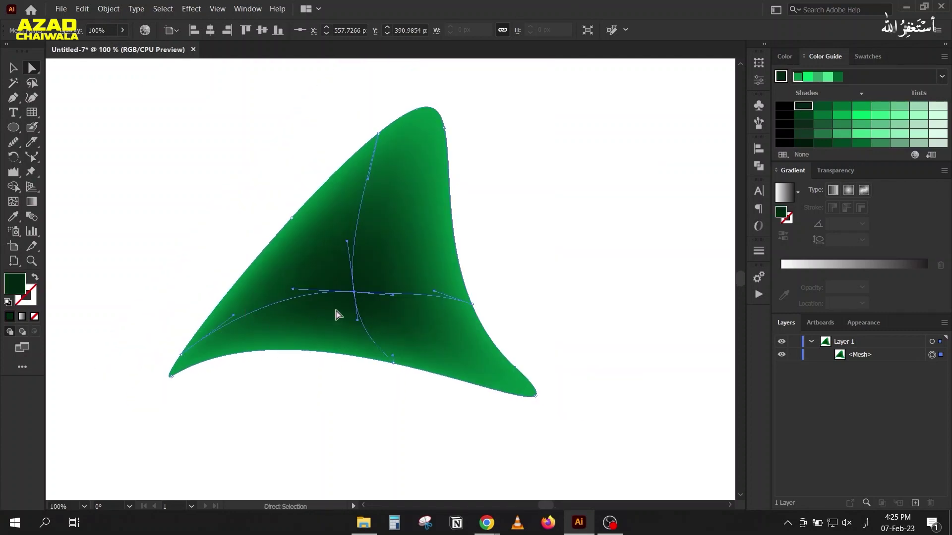
{"action": "left_click_drag", "start_coordinate": [354, 293], "coordinate": [352, 320]}
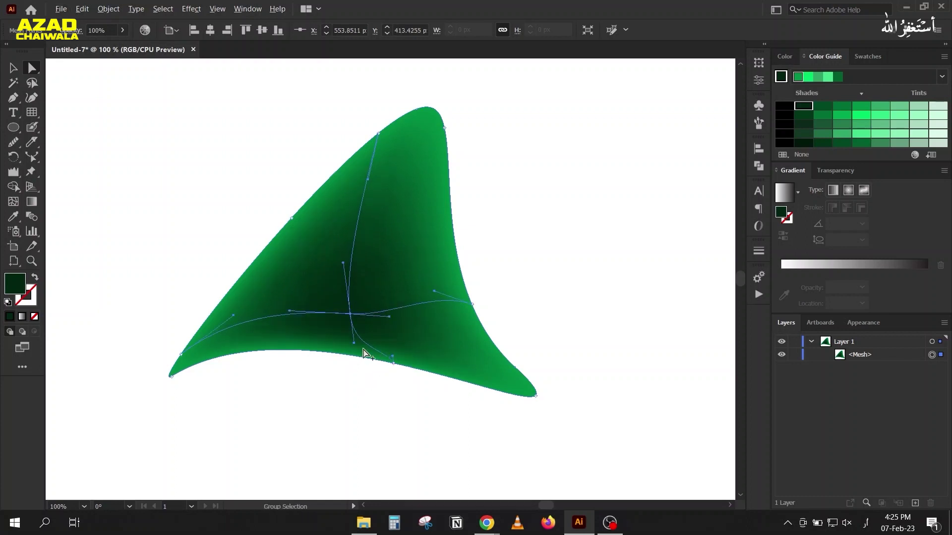
{"action": "scroll", "coordinate": [370, 361], "scroll_direction": "up", "scroll_amount": 2, "text": "alt"}
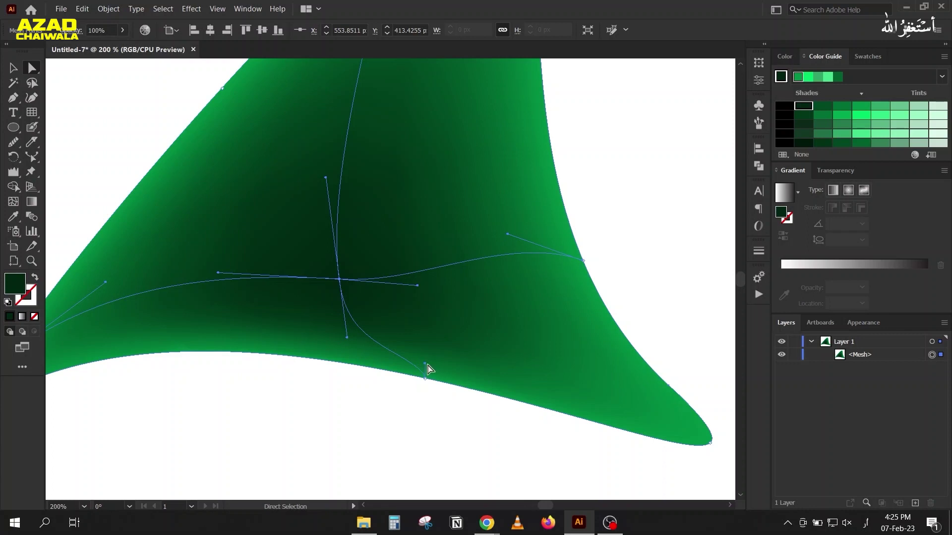
{"action": "left_click_drag", "start_coordinate": [428, 365], "coordinate": [428, 348]}
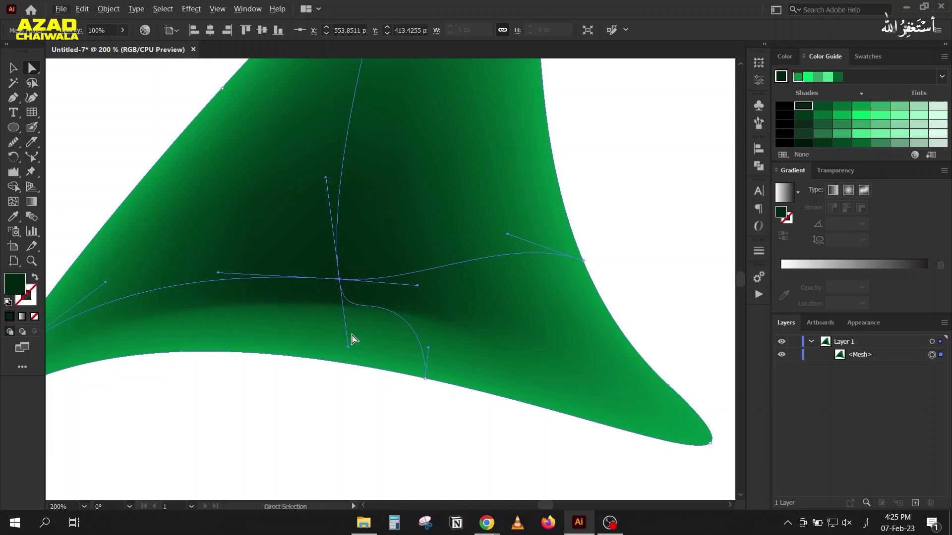
{"action": "left_click_drag", "start_coordinate": [508, 236], "coordinate": [476, 203]}
{"action": "left_click_drag", "start_coordinate": [438, 289], "coordinate": [457, 296]}
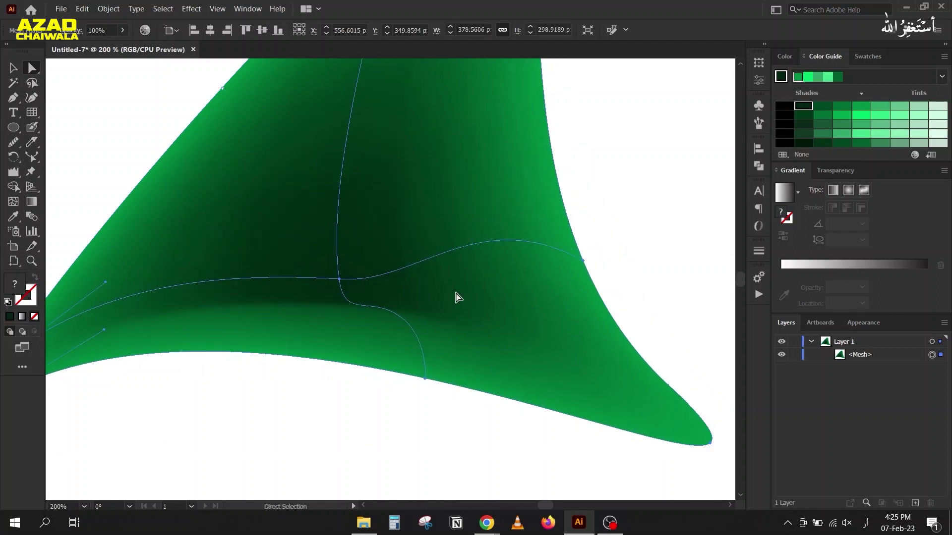
{"action": "left_click", "coordinate": [339, 280]}
{"action": "left_click_drag", "start_coordinate": [418, 286], "coordinate": [478, 302]}
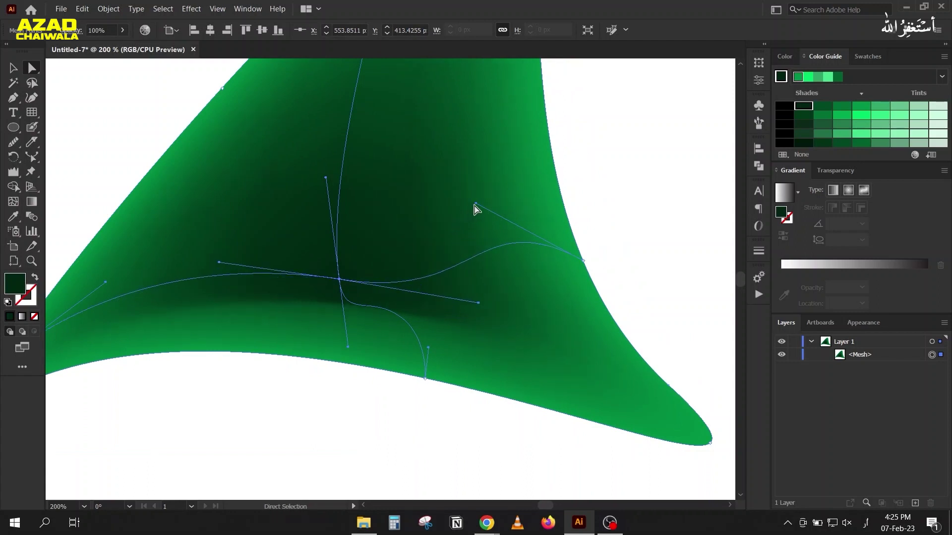
{"action": "left_click_drag", "start_coordinate": [475, 204], "coordinate": [446, 193]}
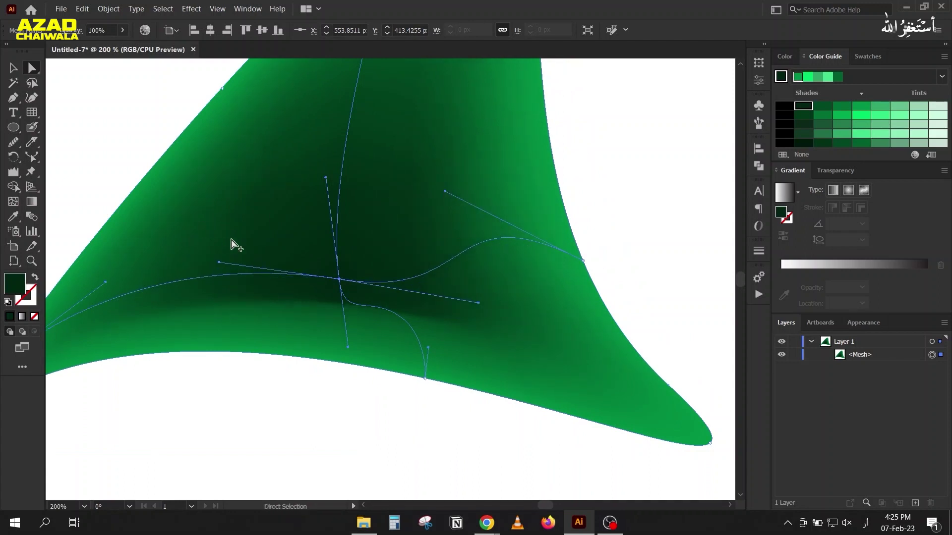
{"action": "scroll", "coordinate": [233, 245], "scroll_direction": "down", "scroll_amount": 2}
{"action": "scroll", "coordinate": [261, 294], "scroll_direction": "up", "scroll_amount": 1}
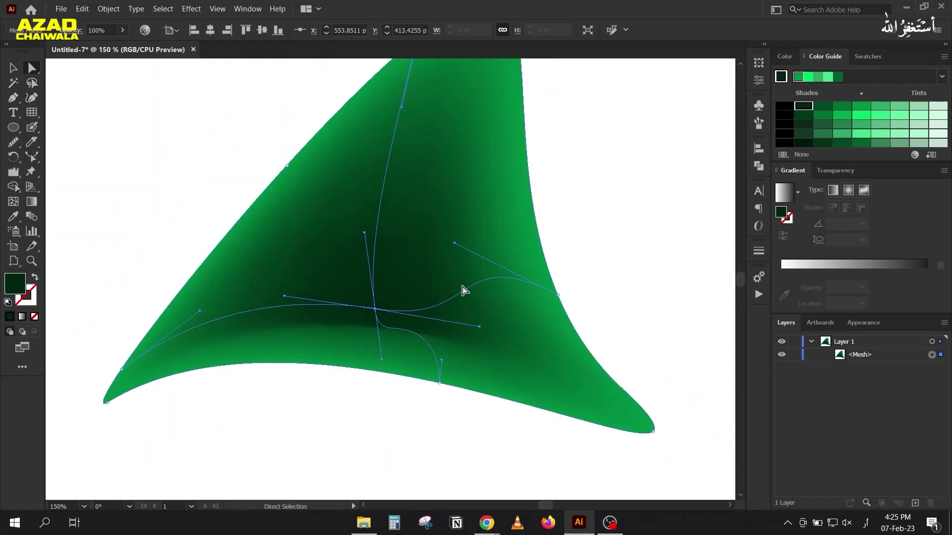
{"action": "left_click_drag", "start_coordinate": [453, 244], "coordinate": [492, 247]}
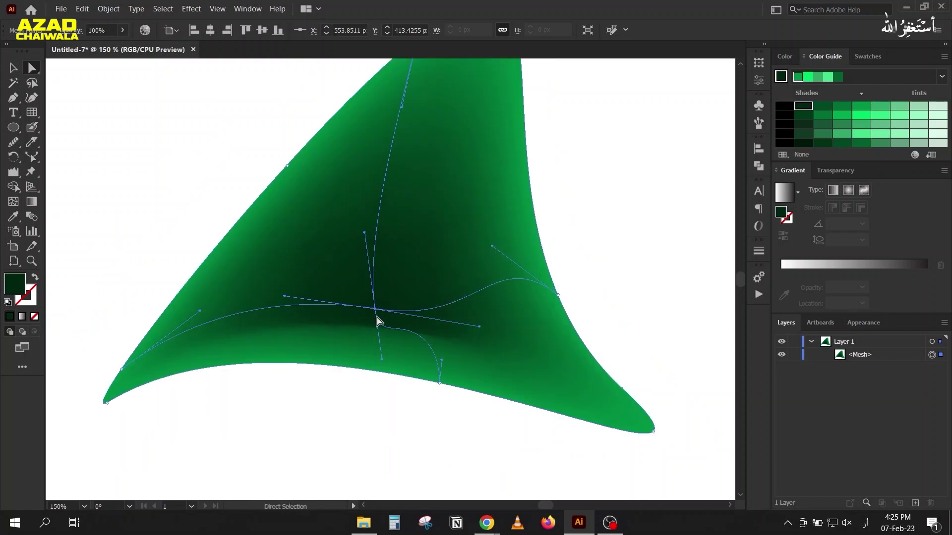
{"action": "mouse_move", "coordinate": [375, 312]}
{"action": "left_mouse_down"}
{"action": "mouse_move", "coordinate": [375, 324]}
{"action": "mouse_move", "coordinate": [375, 317]}
{"action": "left_mouse_up"}
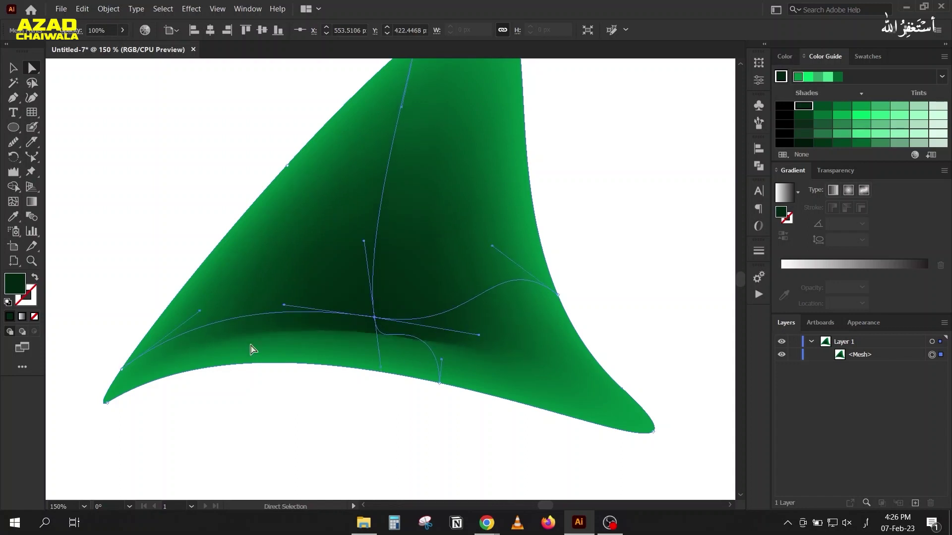
Step: Bend the centre point's handles up-left and the upper curve down, undoing one unwanted reshape
{"action": "scroll", "coordinate": [307, 349], "scroll_direction": "down", "scroll_amount": 1}
{"action": "scroll", "coordinate": [307, 349], "scroll_direction": "up", "scroll_amount": 2}
{"action": "left_click_drag", "start_coordinate": [328, 360], "coordinate": [327, 356]}
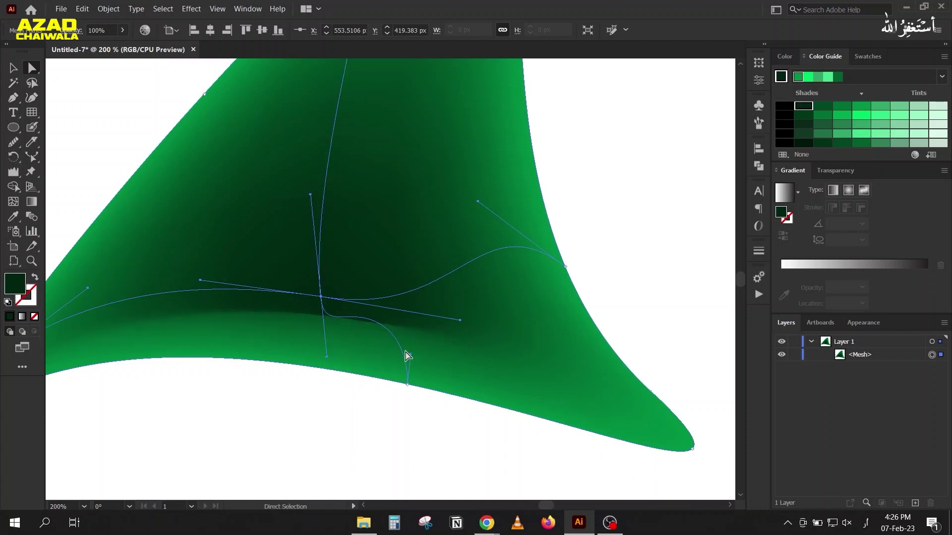
{"action": "left_click_drag", "start_coordinate": [411, 355], "coordinate": [398, 363]}
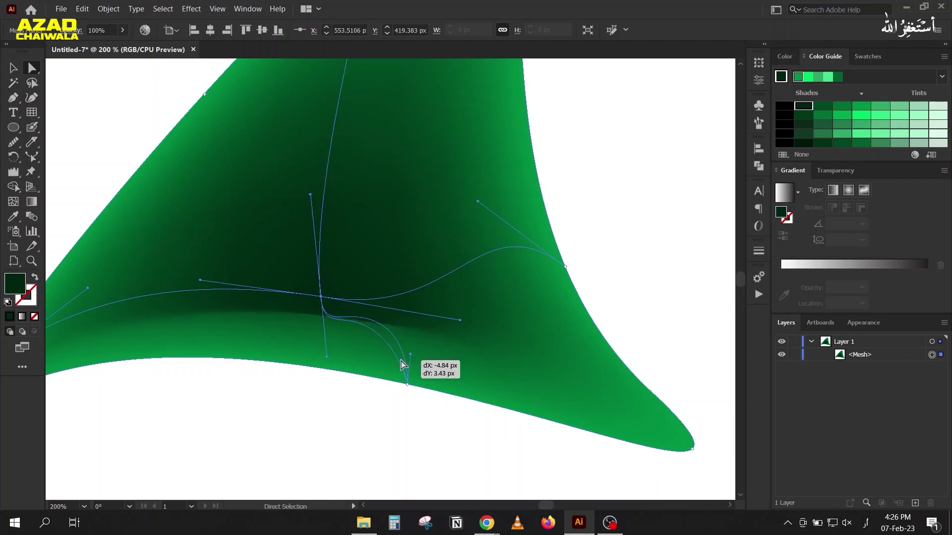
{"action": "scroll", "coordinate": [254, 311], "scroll_direction": "down", "scroll_amount": 2}
{"action": "left_click_drag", "start_coordinate": [282, 253], "coordinate": [282, 248]}
{"action": "left_click", "coordinate": [288, 301]}
{"action": "left_click_drag", "start_coordinate": [282, 254], "coordinate": [276, 245]}
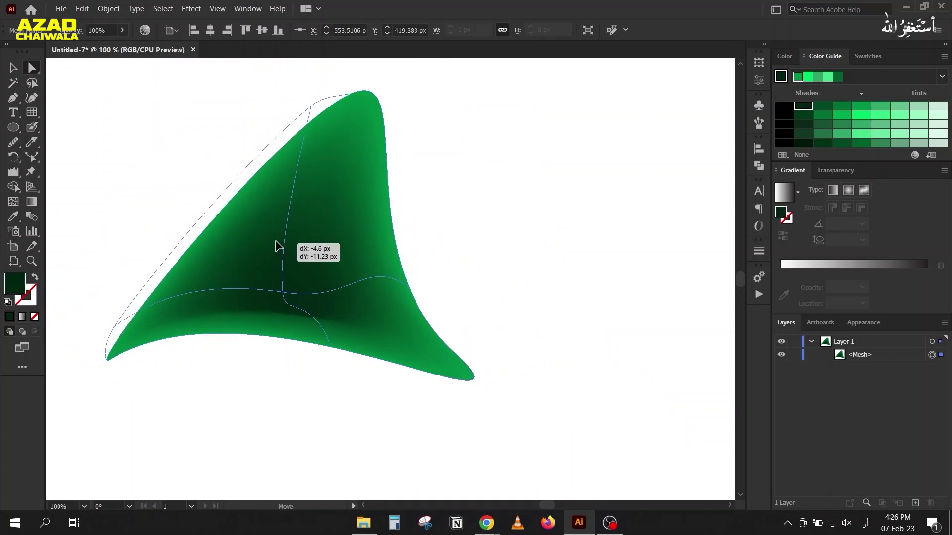
{"action": "key", "text": "ctrl+z"}
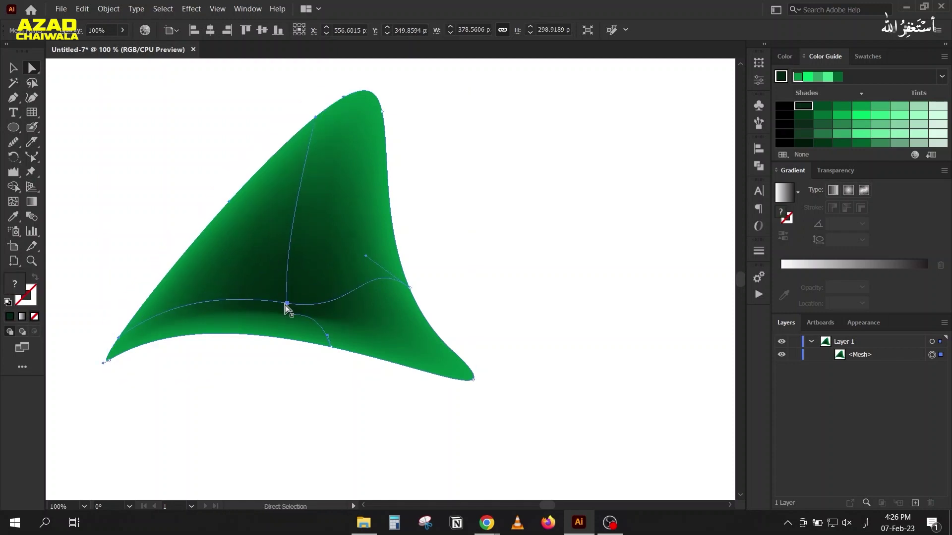
{"action": "left_click", "coordinate": [287, 303]}
{"action": "left_click_drag", "start_coordinate": [280, 247], "coordinate": [251, 214]}
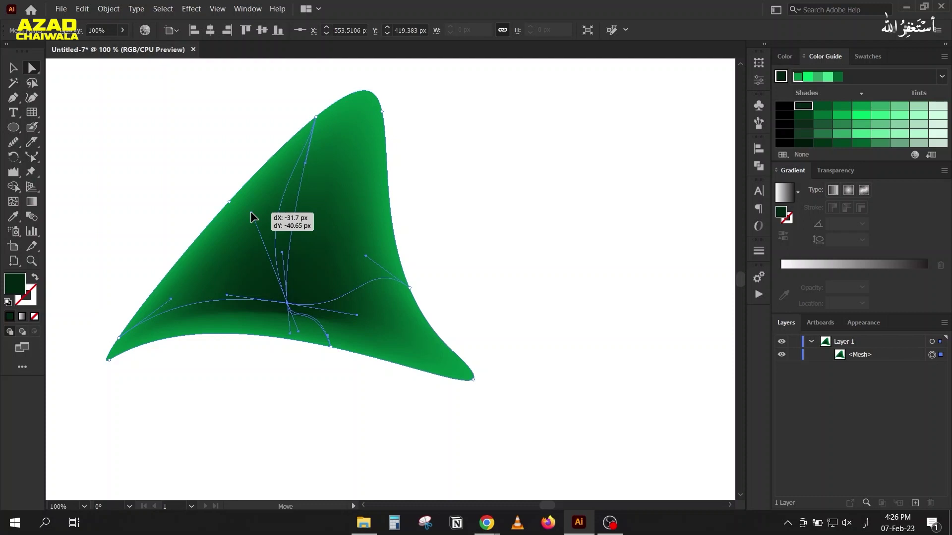
{"action": "left_click_drag", "start_coordinate": [251, 214], "coordinate": [251, 213]}
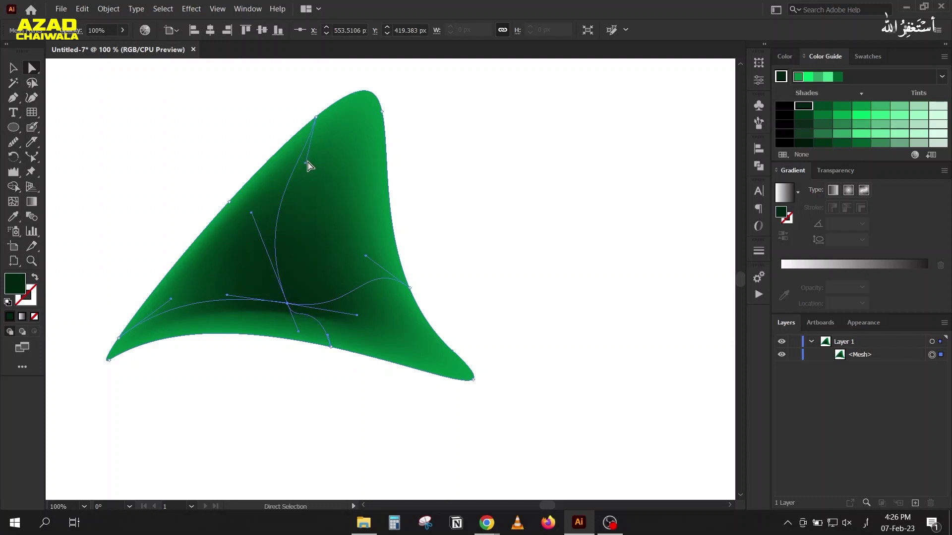
{"action": "left_click_drag", "start_coordinate": [306, 163], "coordinate": [307, 187]}
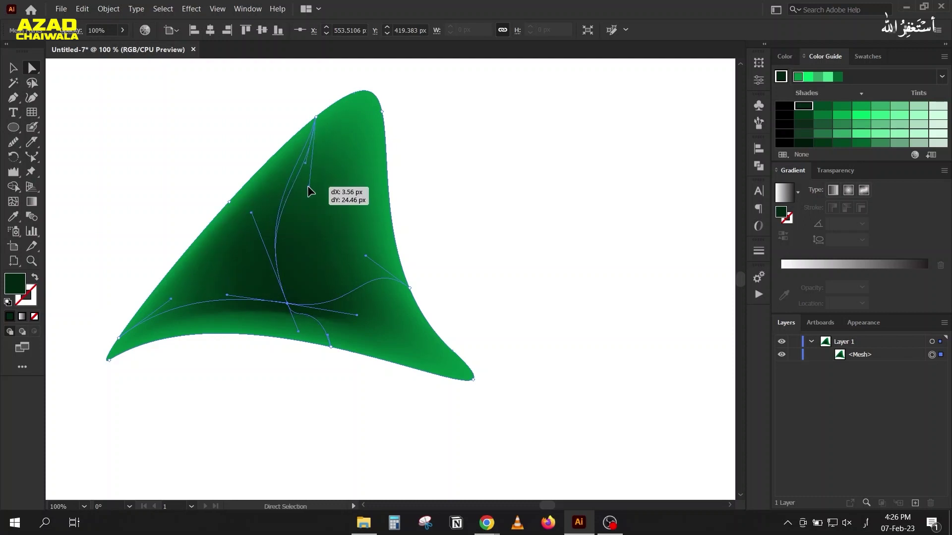
Step: Rotate the whole green mesh shape about 30° clockwise, then deselect it
{"action": "key", "text": "v"}
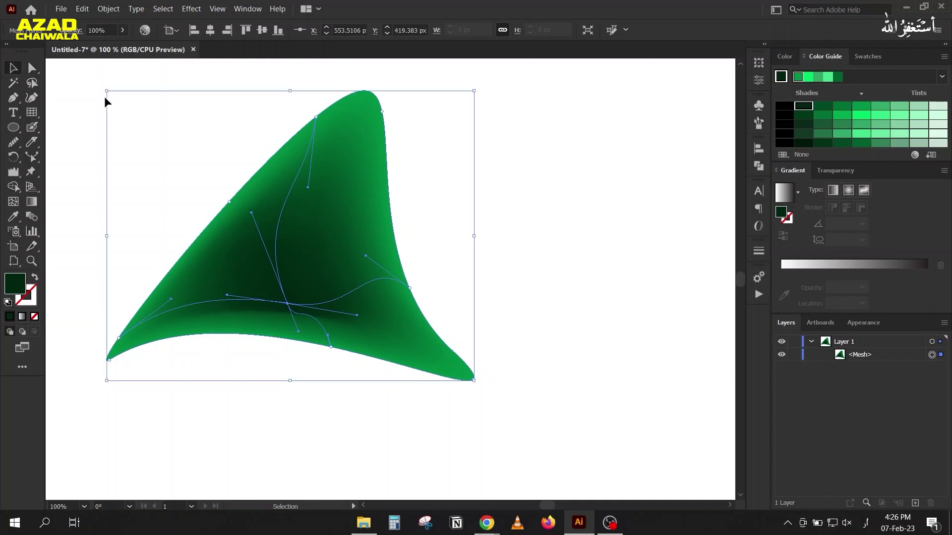
{"action": "left_click", "coordinate": [121, 144]}
{"action": "scroll", "coordinate": [327, 237], "scroll_direction": "down", "scroll_amount": 2}
{"action": "left_click", "coordinate": [328, 236]}
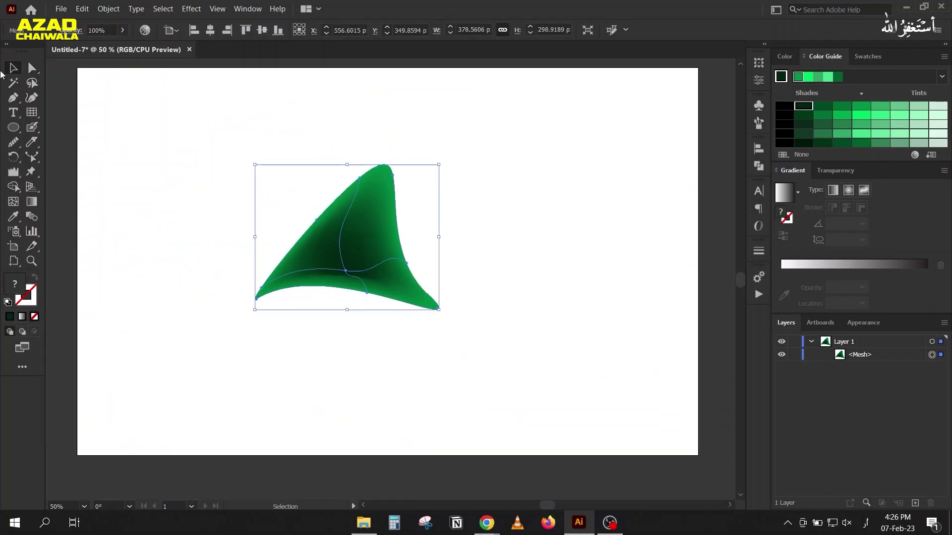
{"action": "left_click_drag", "start_coordinate": [250, 313], "coordinate": [365, 370]}
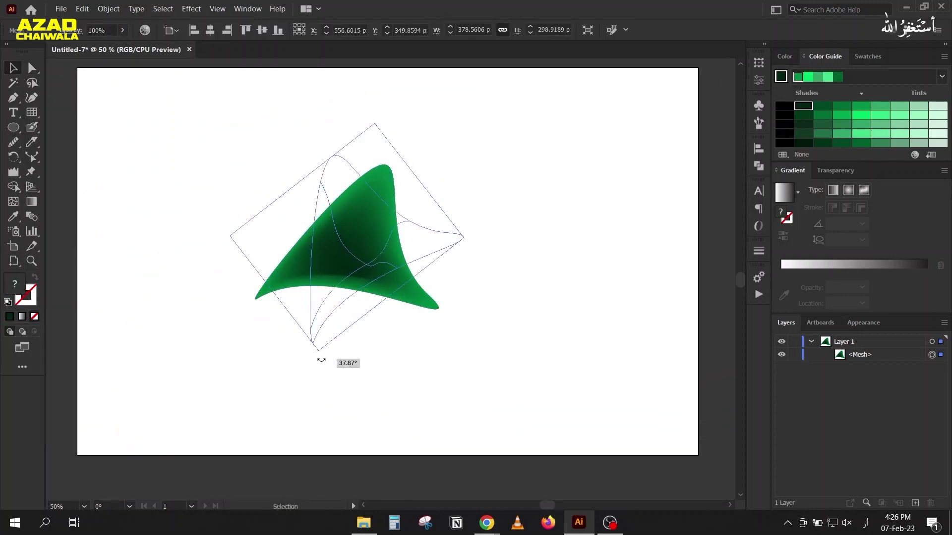
{"action": "left_click", "coordinate": [176, 290]}
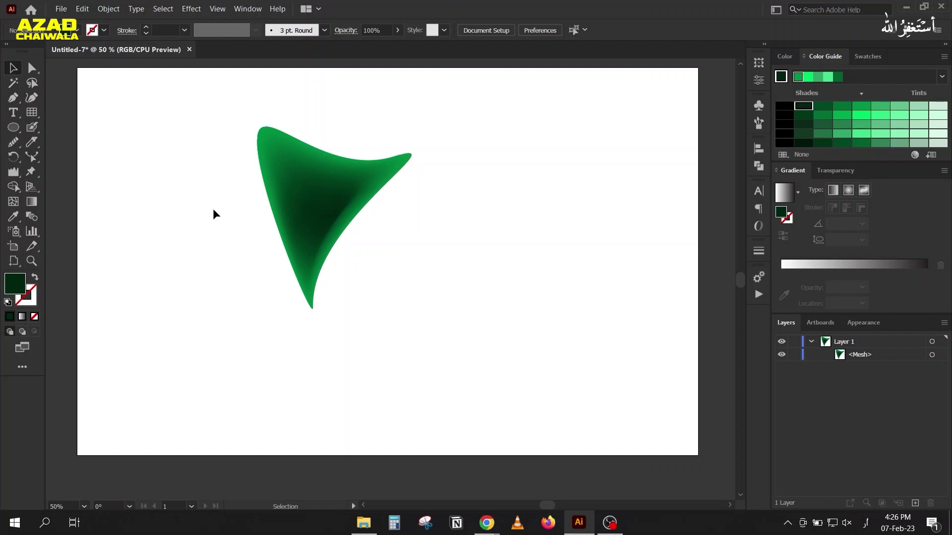
Step: Apply a Transform effect to the green shape with horizontal and vertical scale of 94%
{"action": "left_click", "coordinate": [275, 189]}
{"action": "left_click", "coordinate": [192, 9]}
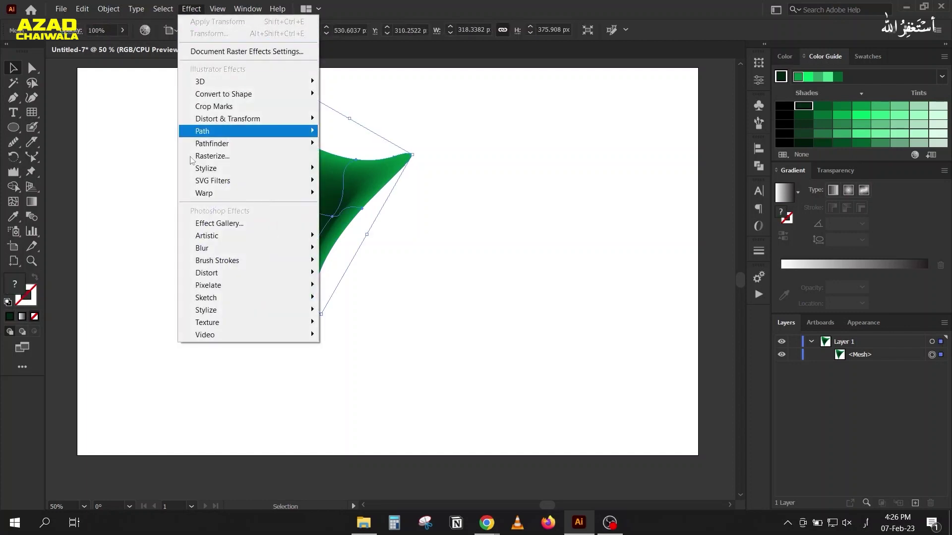
{"action": "left_click", "coordinate": [346, 156]}
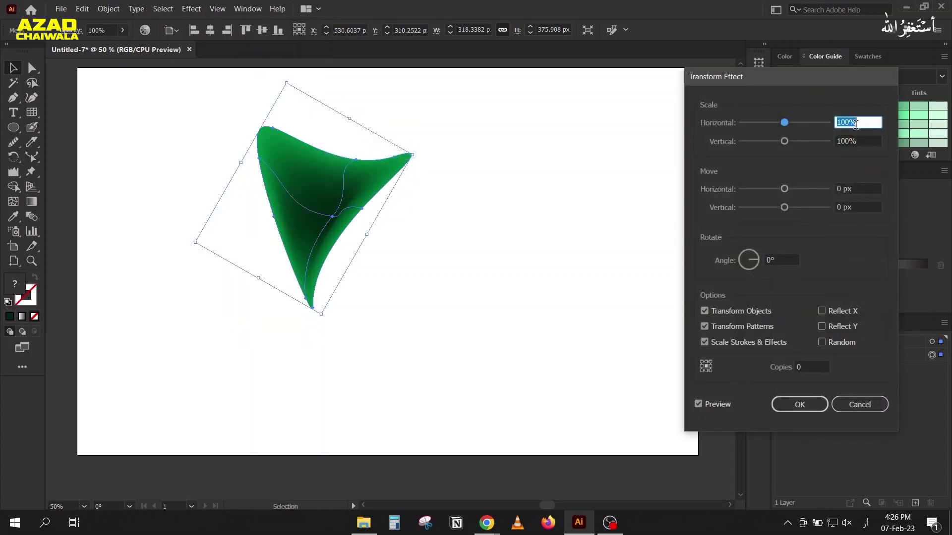
{"action": "key", "text": "Down"}
{"action": "key", "text": "Down"}
{"action": "key", "text": "Down"}
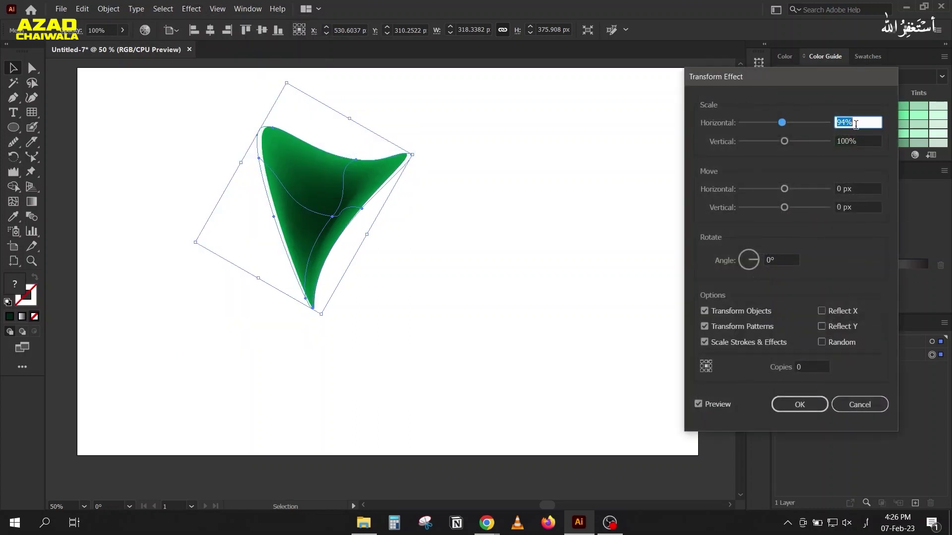
{"action": "key", "text": "Down"}
{"action": "key", "text": "Down"}
{"action": "key", "text": "Down"}
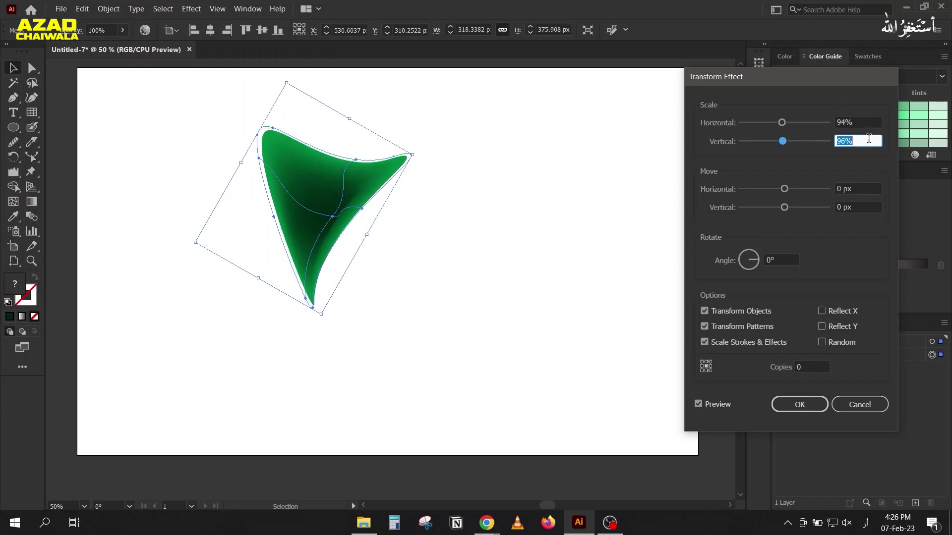
{"action": "key", "text": "Down"}
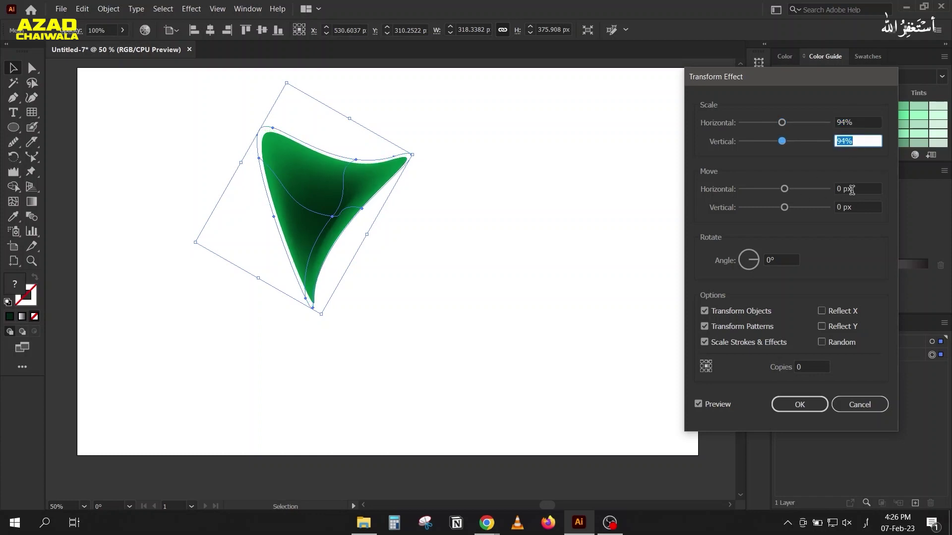
Step: Adjust the Transform effect's horizontal and vertical move offsets and number of copies
{"action": "left_click", "coordinate": [851, 190]}
{"action": "key", "text": "Up"}
{"action": "key", "text": "Up"}
{"action": "key", "text": "Up"}
{"action": "left_click", "coordinate": [808, 367]}
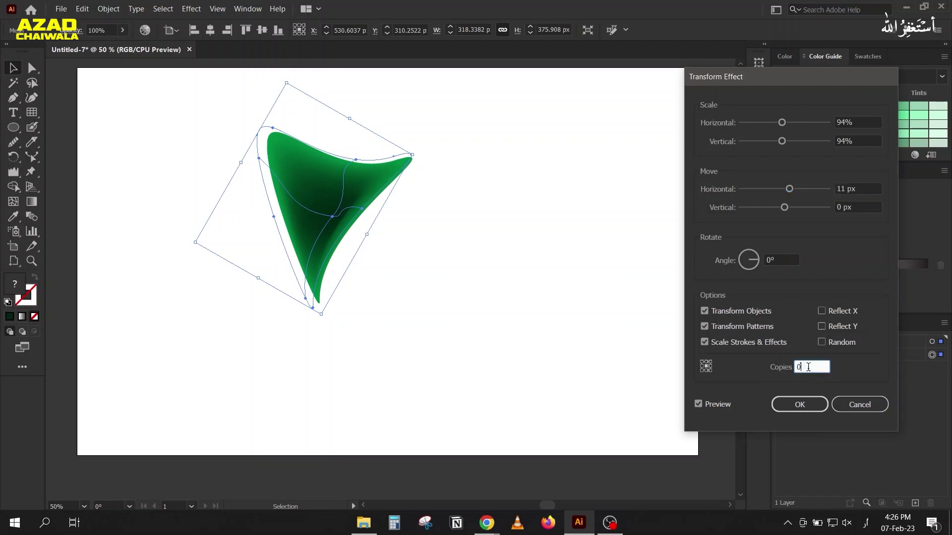
{"action": "key", "text": "Up"}
{"action": "key", "text": "Up"}
{"action": "key", "text": "Up"}
{"action": "key", "text": "Up"}
{"action": "key", "text": "Up"}
{"action": "key", "text": "Up"}
{"action": "key", "text": "Up"}
{"action": "key", "text": "Up"}
{"action": "key", "text": "Up"}
{"action": "key", "text": "Up"}
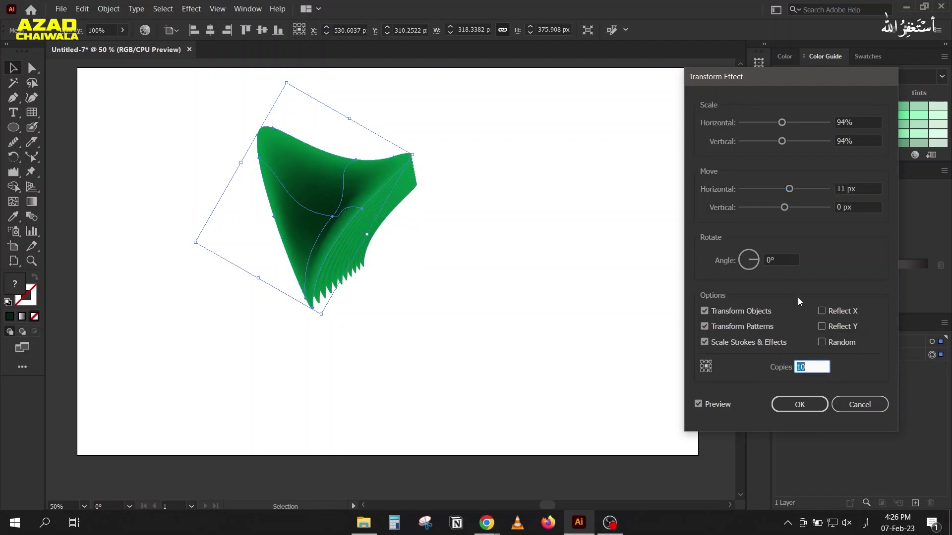
{"action": "left_click_drag", "start_coordinate": [784, 207], "coordinate": [789, 207]}
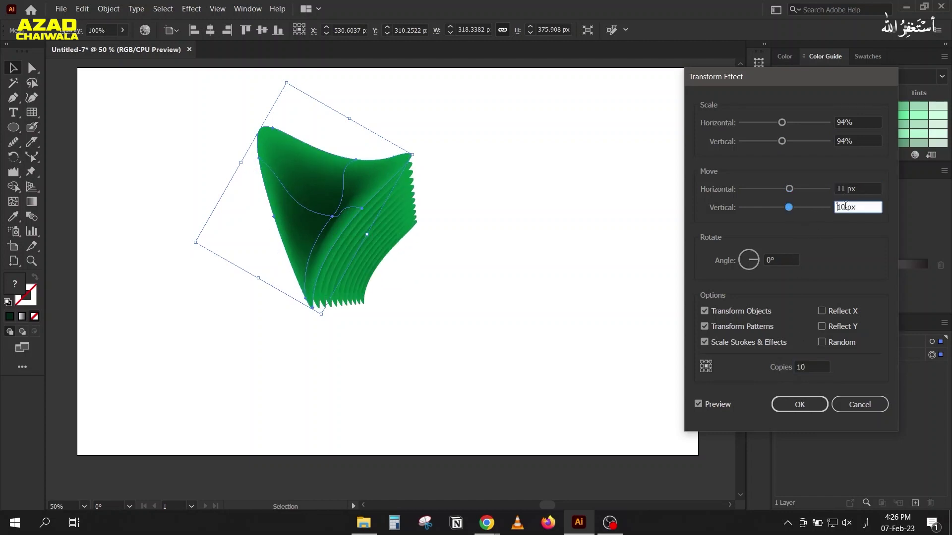
{"action": "key", "text": "Down"}
{"action": "key", "text": "Down"}
{"action": "key", "text": "Down"}
{"action": "key", "text": "Down"}
{"action": "key", "text": "Down"}
{"action": "key", "text": "Down"}
{"action": "key", "text": "Down"}
{"action": "key", "text": "Down"}
{"action": "key", "text": "Down"}
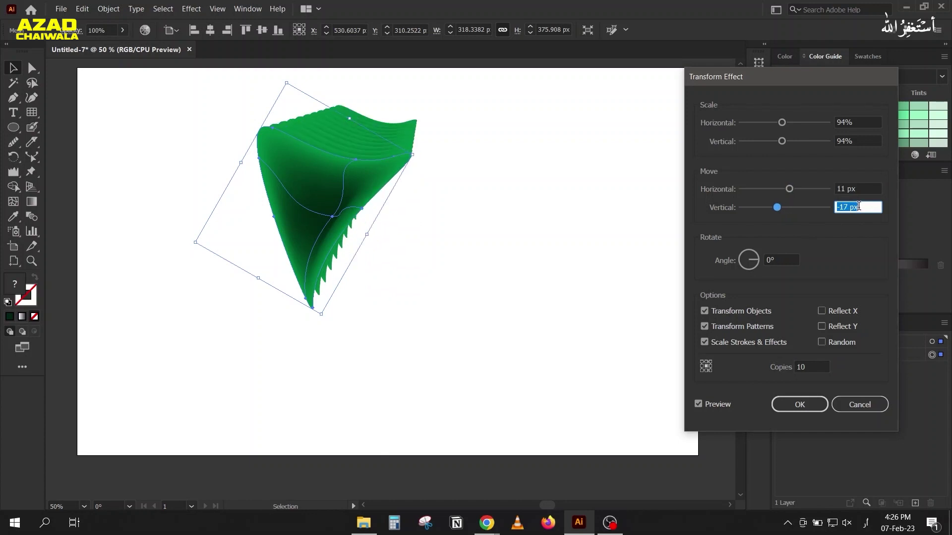
{"action": "left_click", "coordinate": [856, 191]}
{"action": "key", "text": "Up"}
{"action": "key", "text": "Up"}
{"action": "key", "text": "Up"}
Step: Set the Transform effect's rotation angle to 5° for each copy
{"action": "key", "text": "Up"}
{"action": "key", "text": "Up"}
{"action": "key", "text": "Up"}
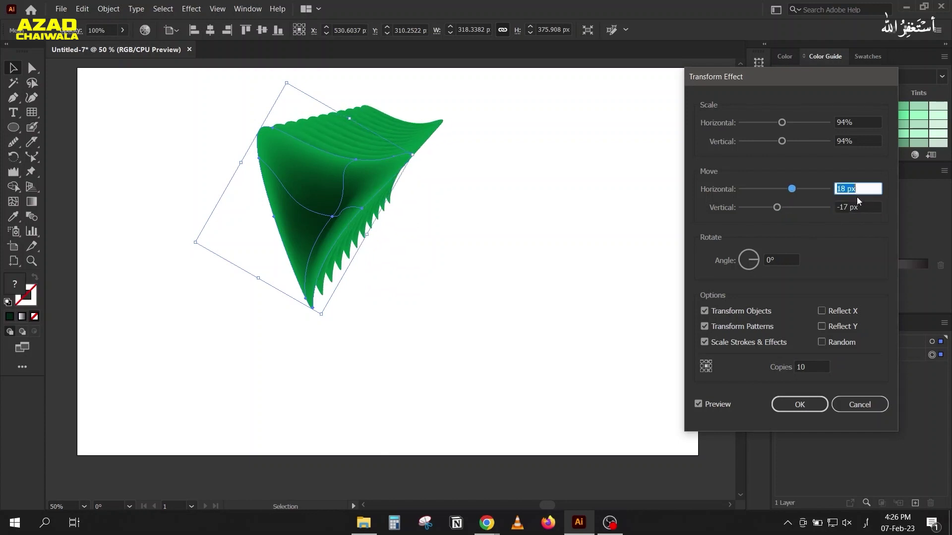
{"action": "left_click", "coordinate": [772, 260]}
{"action": "key", "text": "Up"}
{"action": "key", "text": "Up"}
{"action": "key", "text": "Up"}
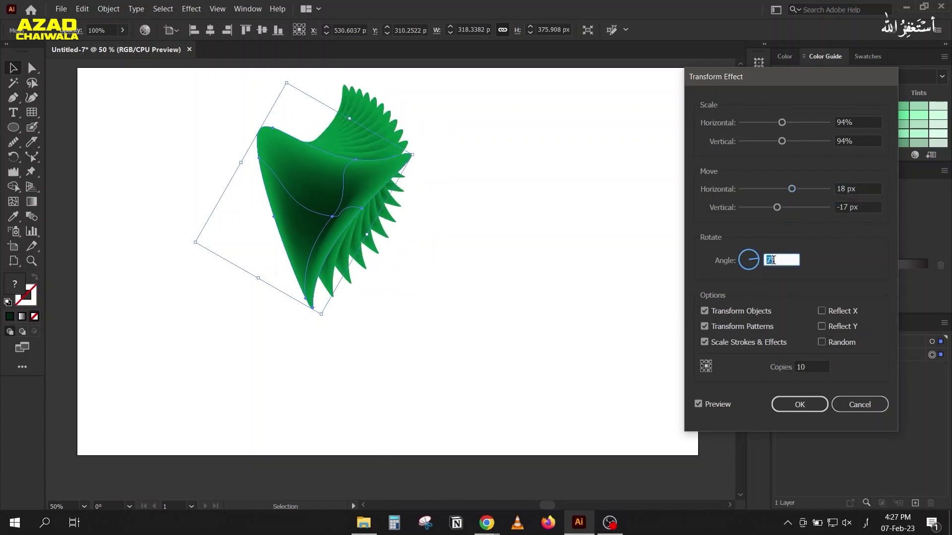
{"action": "key", "text": "Up"}
{"action": "key", "text": "Up"}
{"action": "key", "text": "Down"}
{"action": "key", "text": "Down"}
{"action": "key", "text": "Up"}
{"action": "key", "text": "Up"}
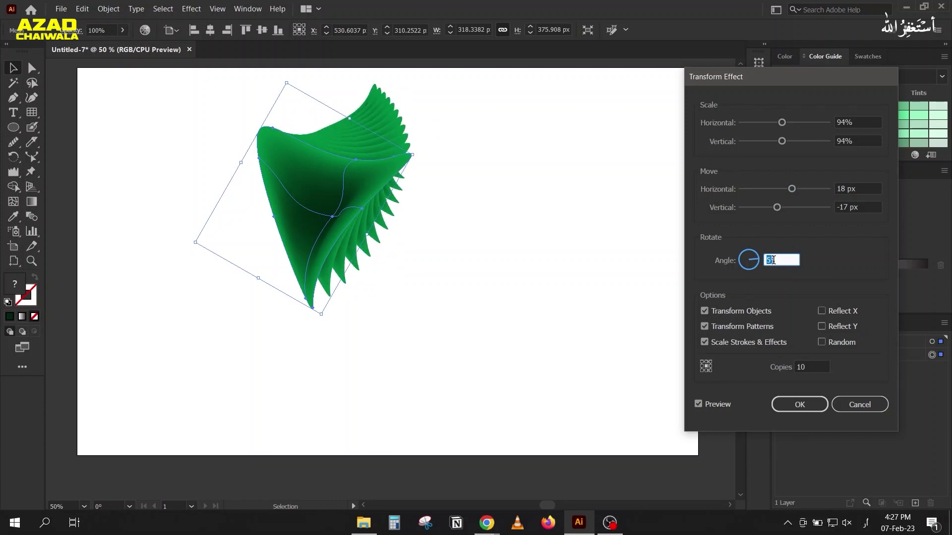
{"action": "key", "text": "Down"}
{"action": "key", "text": "Down"}
{"action": "key", "text": "Down"}
Step: Raise the horizontal offset to 25 px and the copies to 24, then confirm
{"action": "key", "text": "Up"}
{"action": "key", "text": "Up"}
{"action": "key", "text": "Up"}
{"action": "left_click", "coordinate": [811, 367]}
{"action": "key", "text": "Up"}
{"action": "key", "text": "Up"}
{"action": "key", "text": "Up"}
{"action": "key", "text": "Up"}
{"action": "key", "text": "Up"}
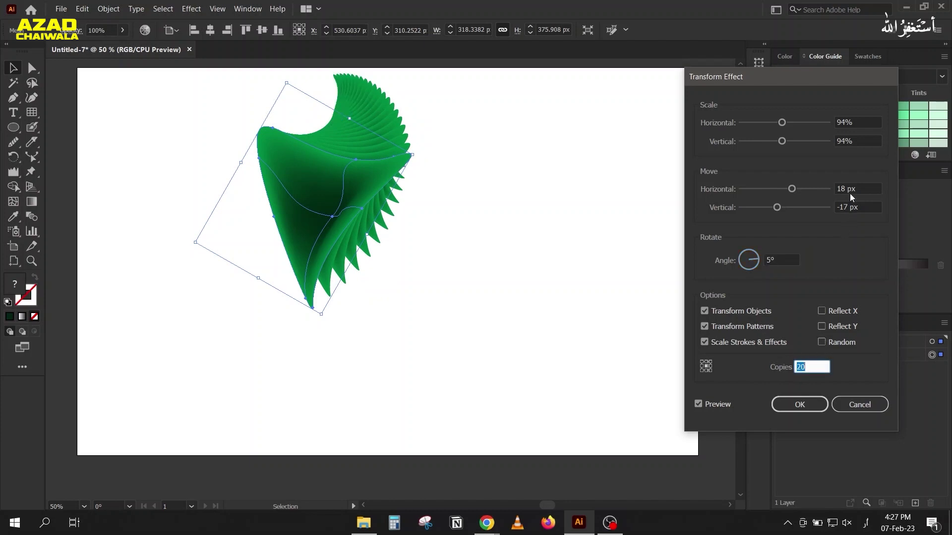
{"action": "left_click", "coordinate": [850, 189]}
{"action": "key", "text": "Up"}
{"action": "key", "text": "Up"}
{"action": "key", "text": "Up"}
{"action": "key", "text": "Up"}
{"action": "key", "text": "Up"}
{"action": "key", "text": "Up"}
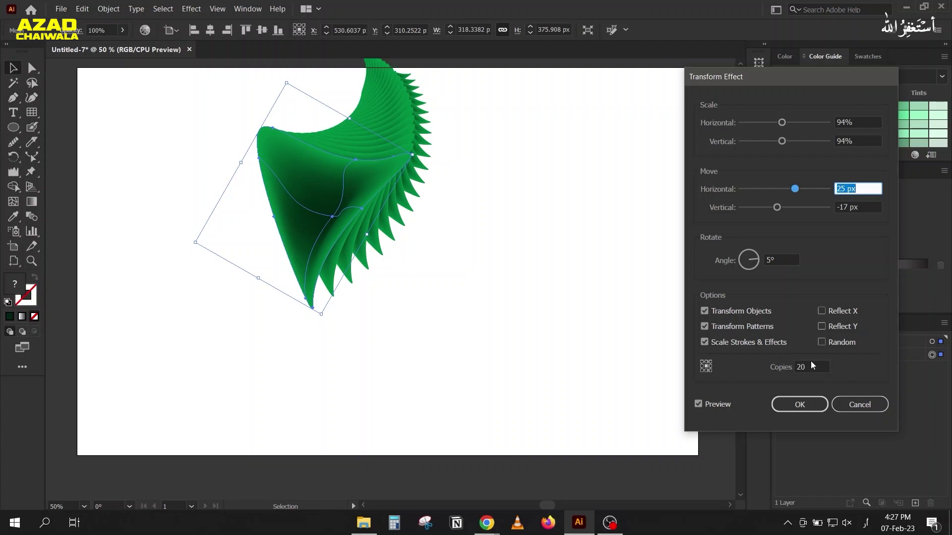
{"action": "left_click", "coordinate": [811, 366]}
{"action": "key", "text": "Up"}
{"action": "key", "text": "Up"}
{"action": "key", "text": "Up"}
{"action": "key", "text": "Up"}
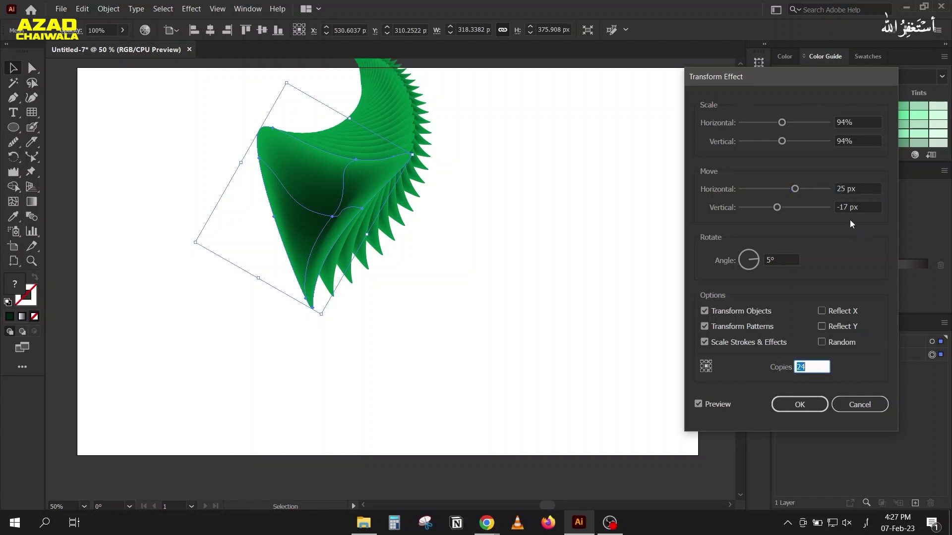
{"action": "left_click", "coordinate": [862, 206]}
{"action": "key", "text": "Up"}
{"action": "key", "text": "Up"}
{"action": "key", "text": "Up"}
{"action": "key", "text": "Up"}
{"action": "key", "text": "Up"}
{"action": "key", "text": "Up"}
{"action": "left_click", "coordinate": [799, 404]}
Step: Move the fanned shape down-right and rotate it until nearly upright
{"action": "left_click_drag", "start_coordinate": [311, 198], "coordinate": [340, 274]}
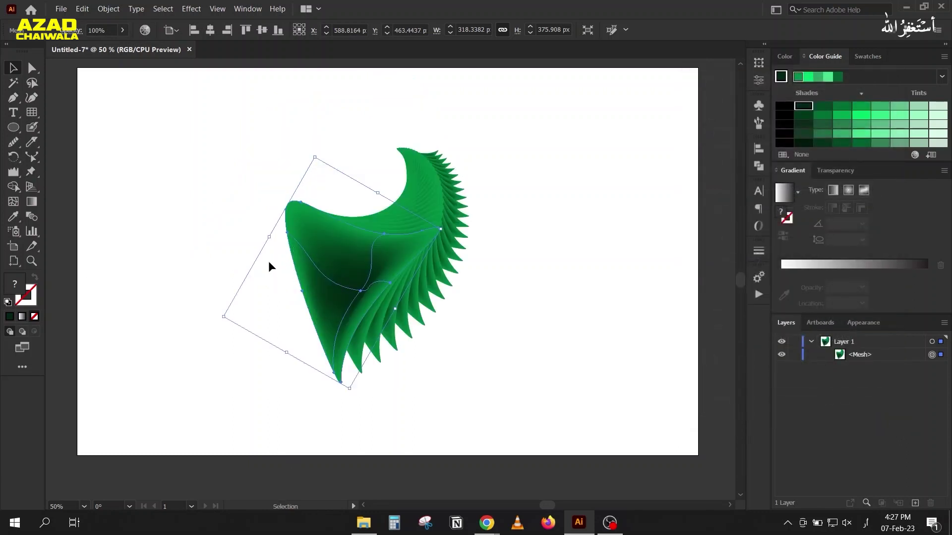
{"action": "left_click_drag", "start_coordinate": [349, 394], "coordinate": [433, 335]}
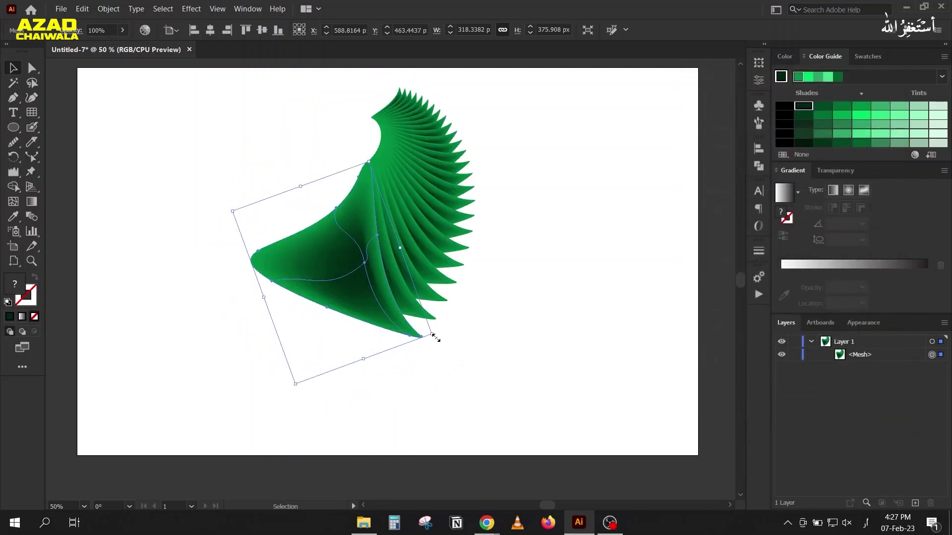
{"action": "left_click_drag", "start_coordinate": [290, 389], "coordinate": [351, 389]}
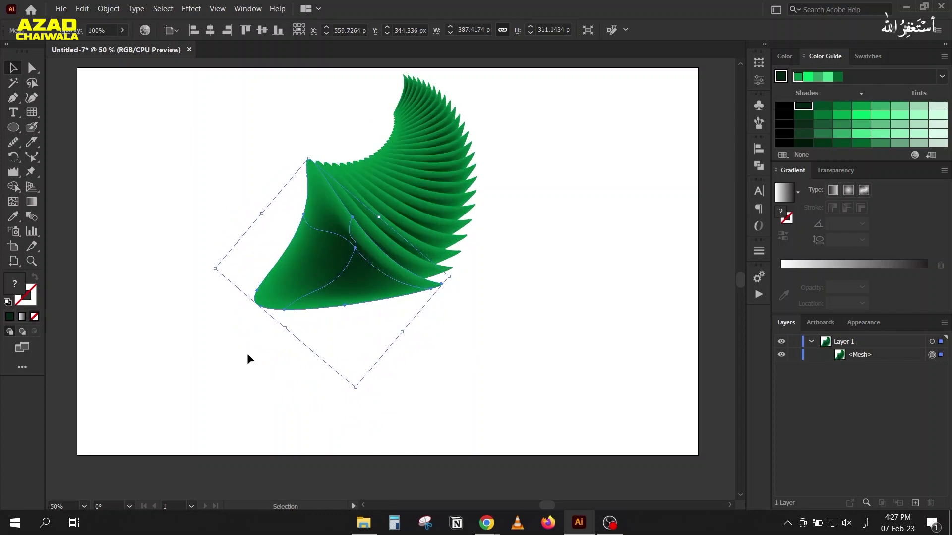
{"action": "left_click_drag", "start_coordinate": [211, 267], "coordinate": [239, 342]}
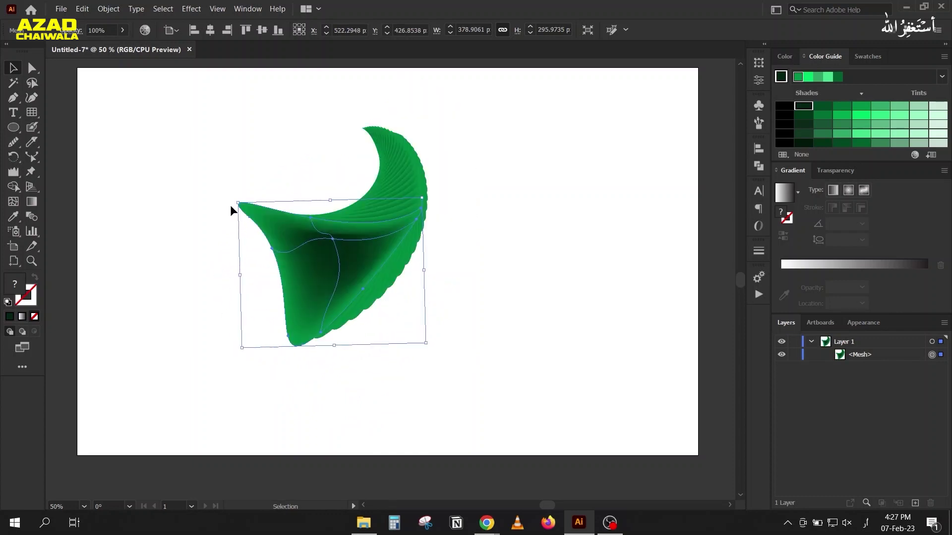
Step: Marquee-select the fanned green shape and delete it
{"action": "left_click", "coordinate": [164, 161]}
{"action": "scroll", "coordinate": [170, 174], "scroll_direction": "down", "scroll_amount": 2}
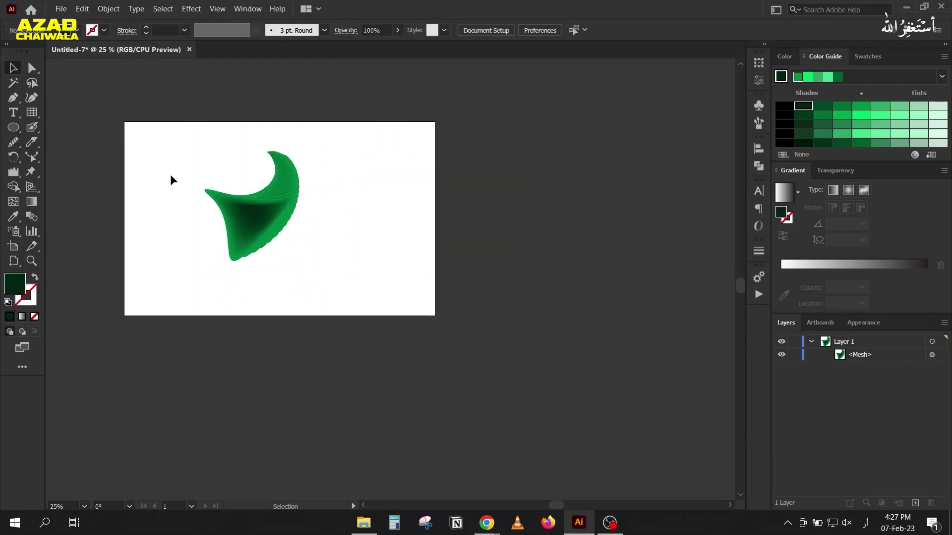
{"action": "scroll", "coordinate": [171, 174], "scroll_direction": "up", "scroll_amount": 1}
{"action": "left_click_drag", "start_coordinate": [197, 140], "coordinate": [375, 239]}
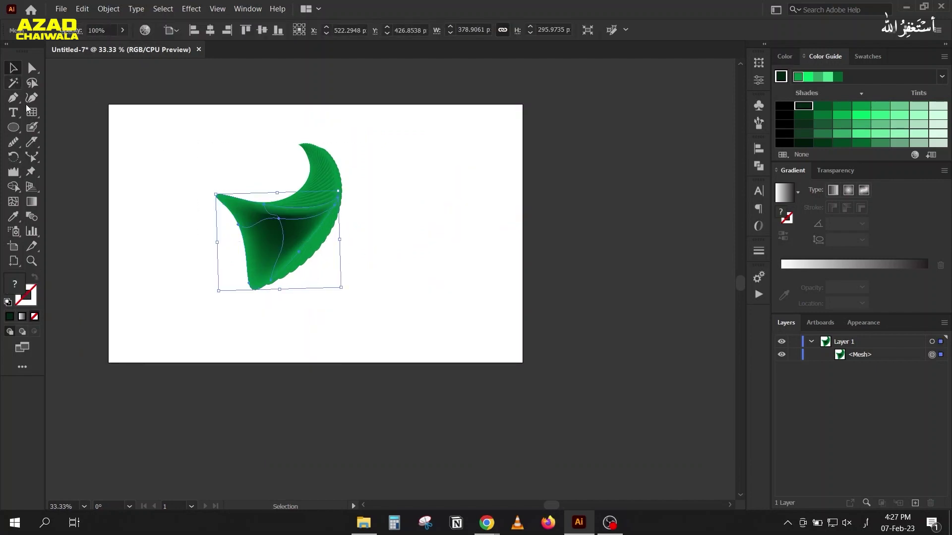
{"action": "key", "text": "Delete"}
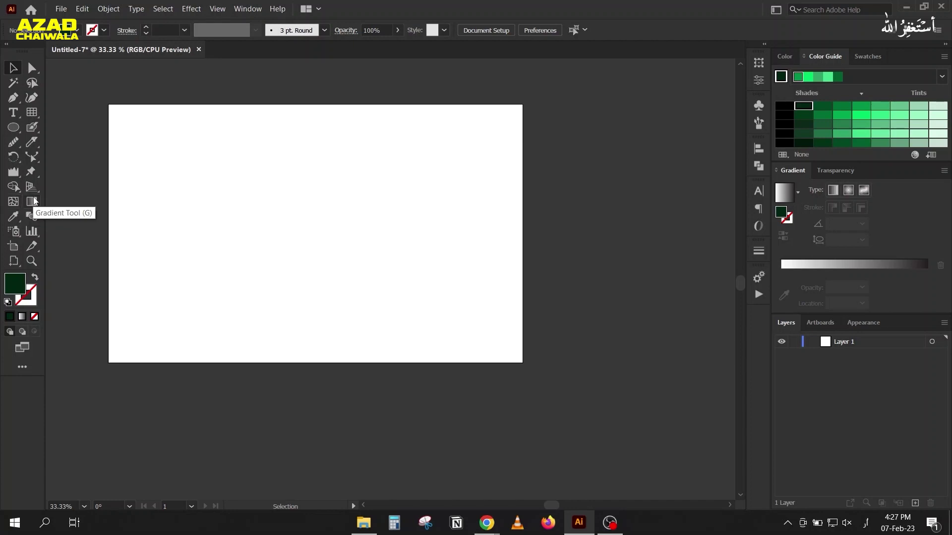
Step: Reveal the Measure Tool in the Eyedropper flyout and zoom in on the artboard
{"action": "left_click", "coordinate": [14, 219]}
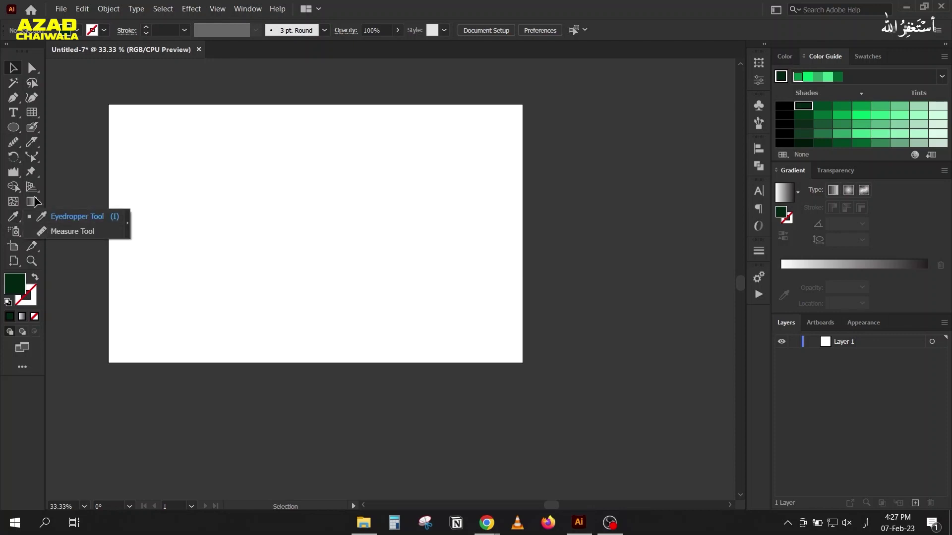
{"action": "key", "text": "ctrl+plus"}
{"action": "left_click", "coordinate": [14, 127]}
{"action": "left_click", "coordinate": [64, 127]}
{"action": "left_click_drag", "start_coordinate": [182, 163], "coordinate": [295, 273]}
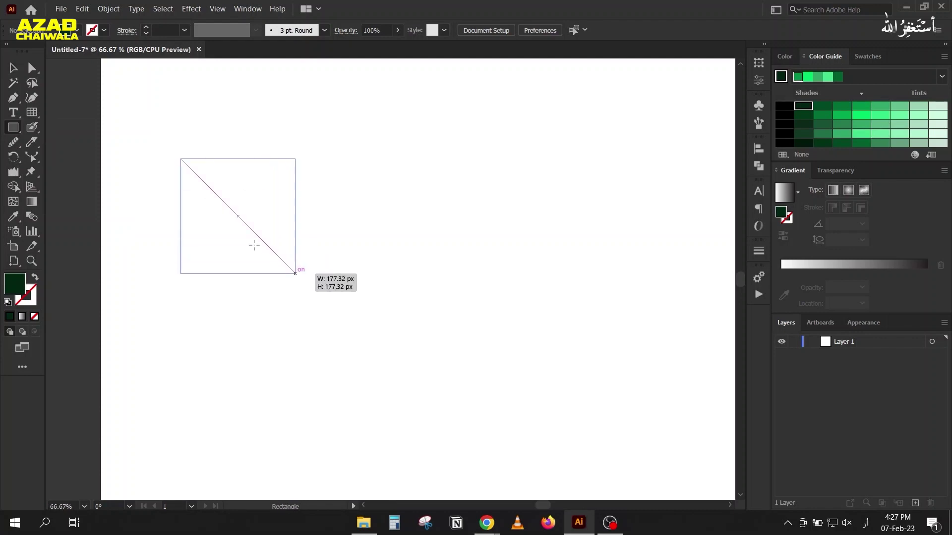
{"action": "key", "text": "v"}
{"action": "left_click_drag", "start_coordinate": [194, 216], "coordinate": [446, 217]}
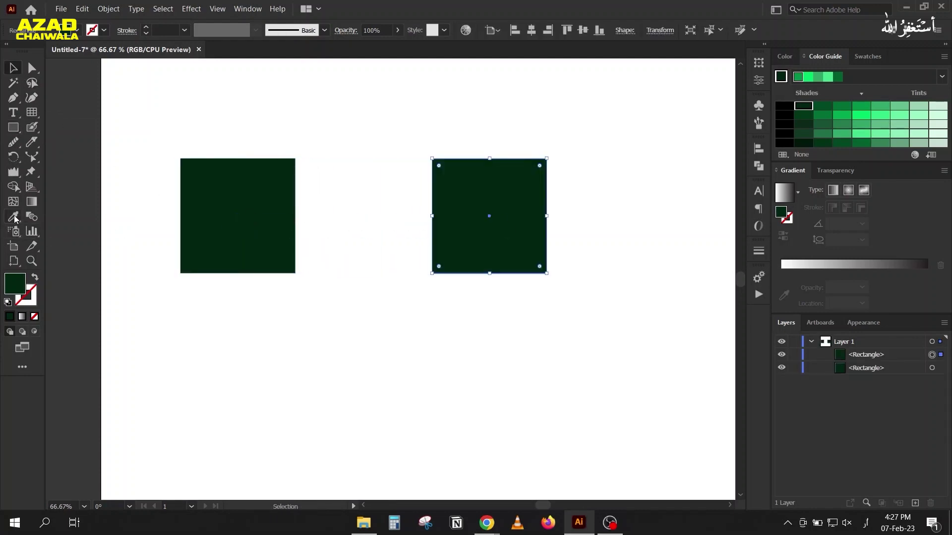
{"action": "left_click_drag", "start_coordinate": [14, 217], "coordinate": [45, 234]}
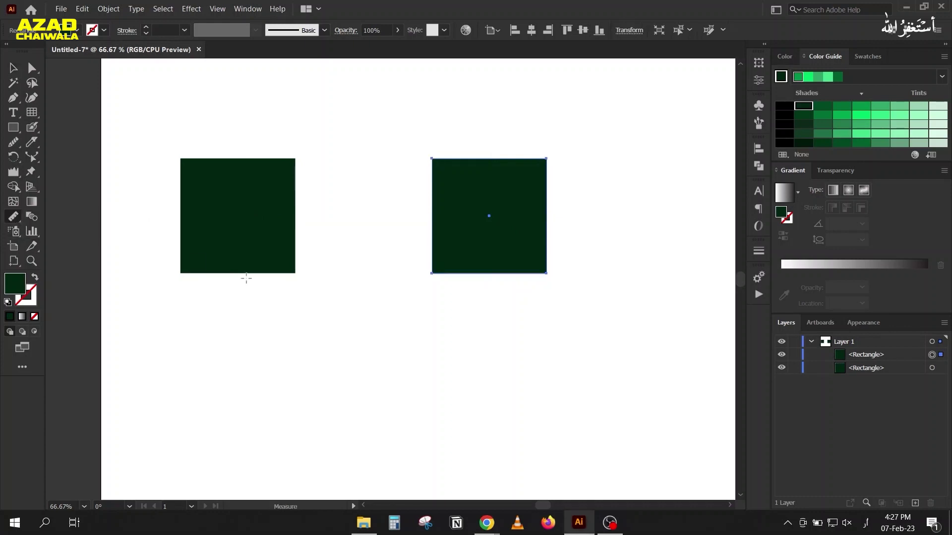
{"action": "left_click_drag", "start_coordinate": [295, 274], "coordinate": [431, 273]}
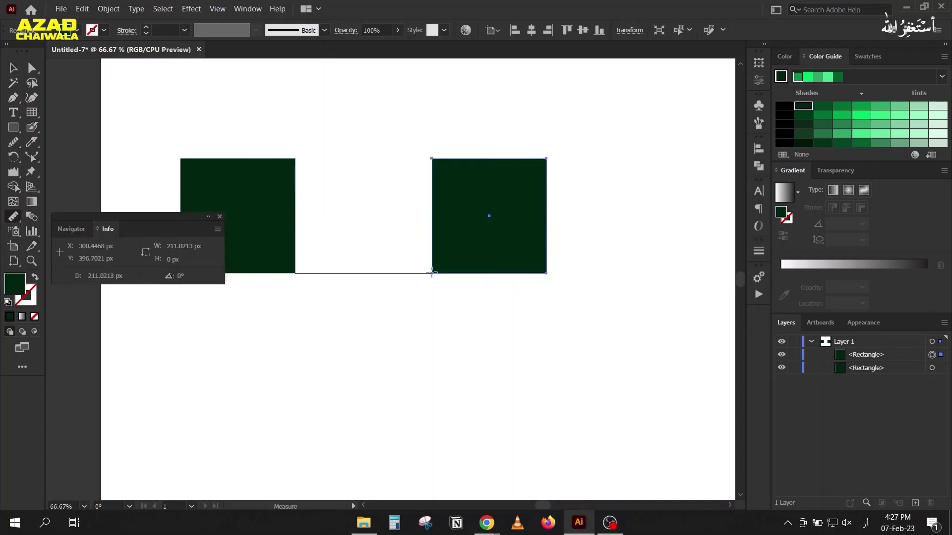
{"action": "left_click", "coordinate": [14, 68]}
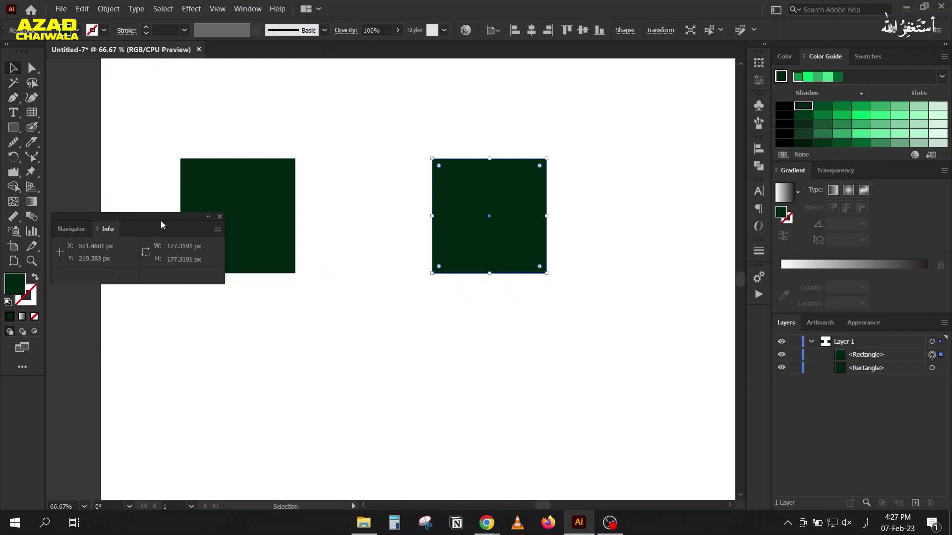
{"action": "left_click", "coordinate": [13, 250]}
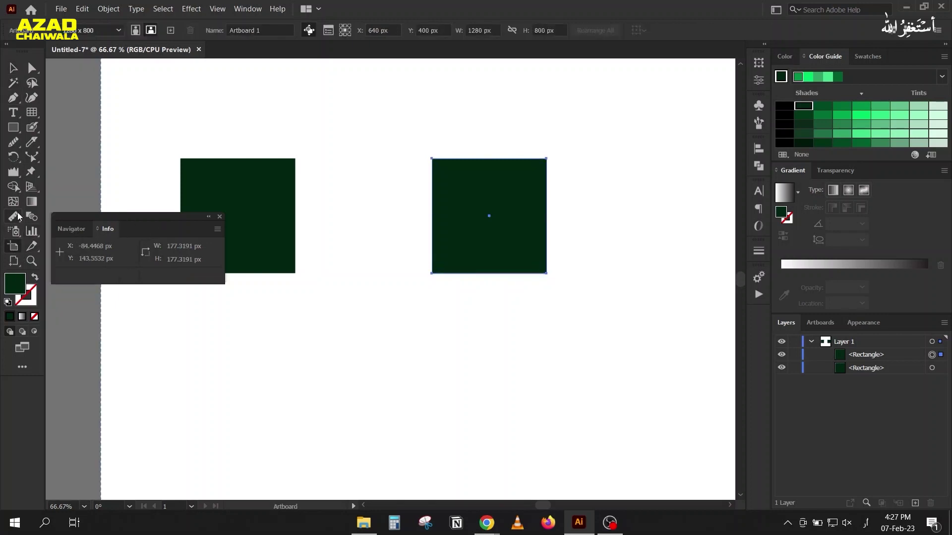
{"action": "left_click", "coordinate": [18, 216]}
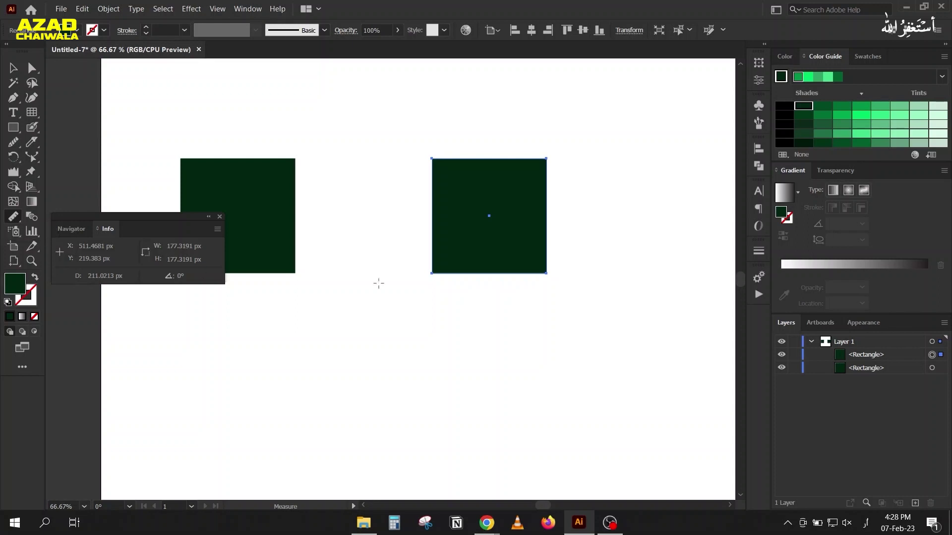
{"action": "left_click_drag", "start_coordinate": [297, 273], "coordinate": [431, 273]}
{"action": "left_click", "coordinate": [220, 216]}
{"action": "left_click", "coordinate": [13, 68]}
{"action": "left_click_drag", "start_coordinate": [214, 142], "coordinate": [440, 238]}
{"action": "key", "text": "Delete"}
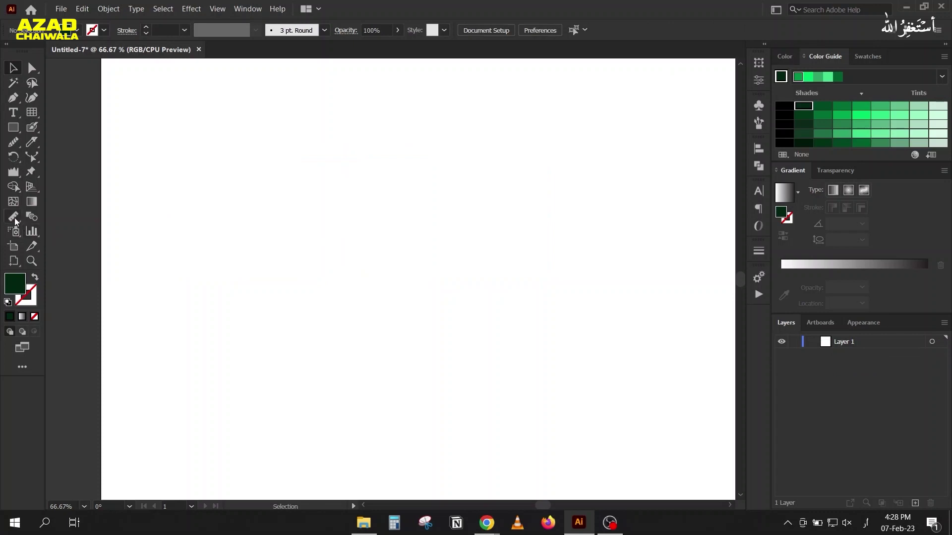
Step: Choose the Column Graph Tool and drag out a graph area across the artboard
{"action": "left_click", "coordinate": [19, 218]}
{"action": "left_click", "coordinate": [16, 232]}
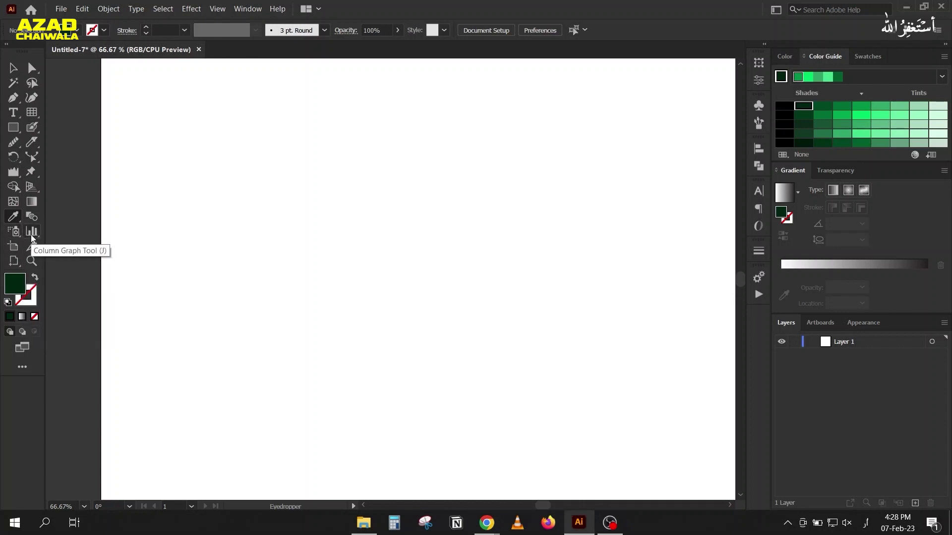
{"action": "left_click", "coordinate": [32, 233]}
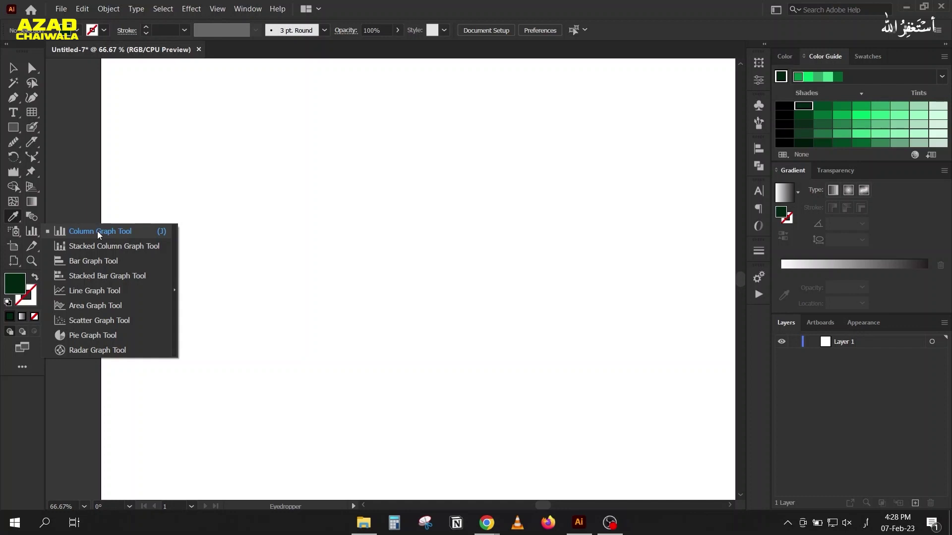
{"action": "left_click", "coordinate": [98, 231]}
{"action": "key", "text": "ctrl+minus"}
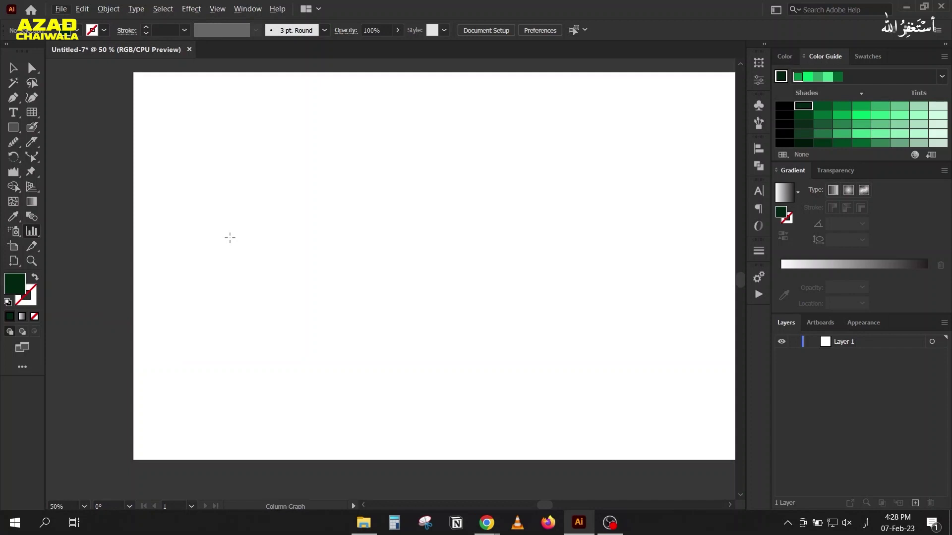
{"action": "scroll", "coordinate": [320, 251], "scroll_direction": "down", "scroll_amount": 1}
{"action": "scroll", "coordinate": [295, 263], "scroll_direction": "up", "scroll_amount": 1}
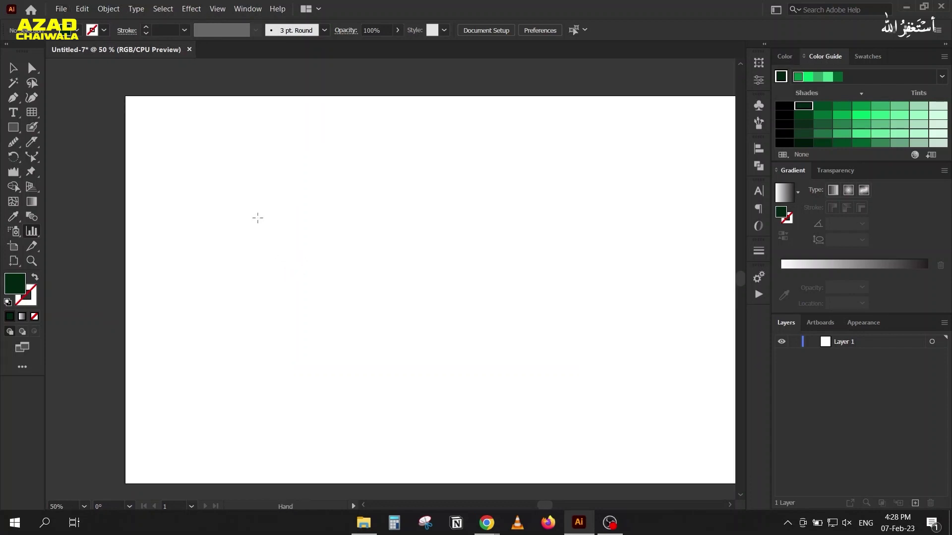
{"action": "left_click_drag", "start_coordinate": [154, 144], "coordinate": [414, 367]}
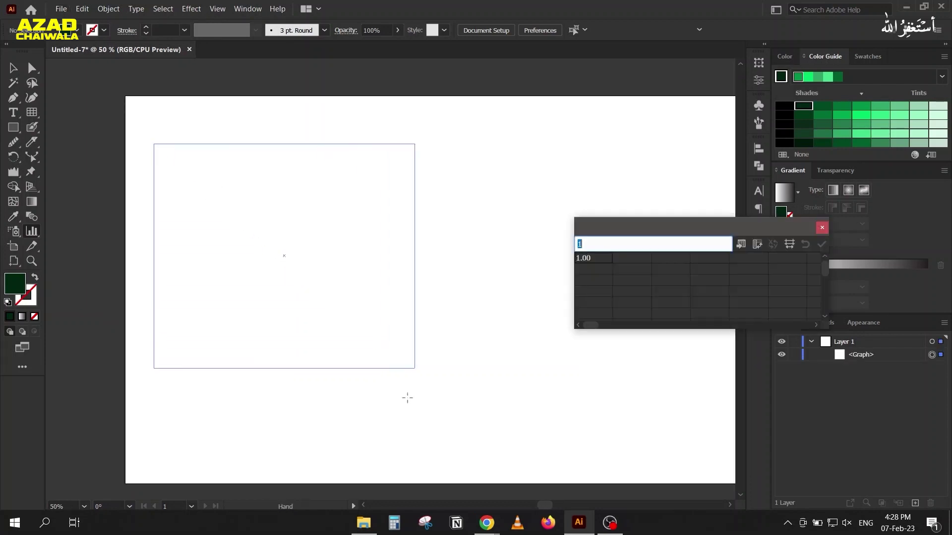
Step: Enter the column headers Courses and Students in the Graph Data window
{"action": "left_click", "coordinate": [13, 68]}
{"action": "left_click_drag", "start_coordinate": [628, 221], "coordinate": [511, 174]}
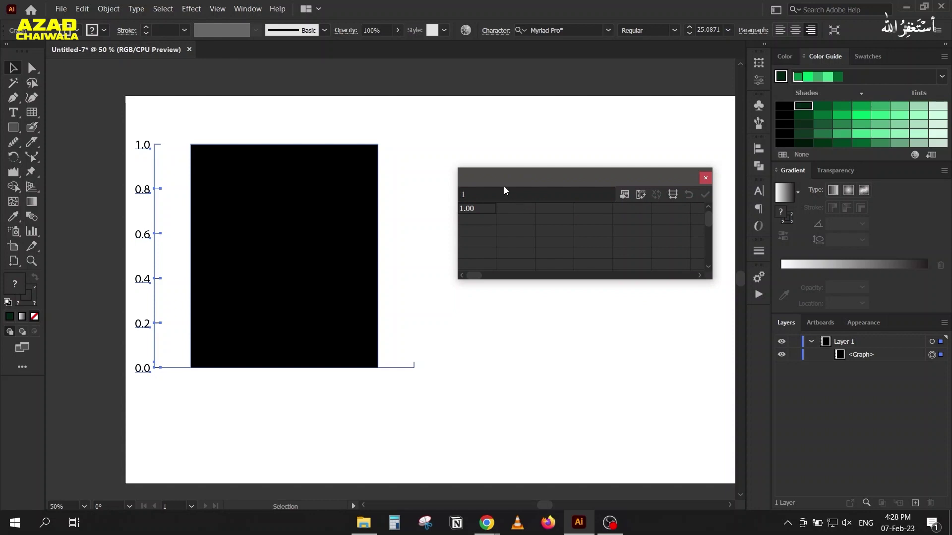
{"action": "left_click", "coordinate": [473, 209]}
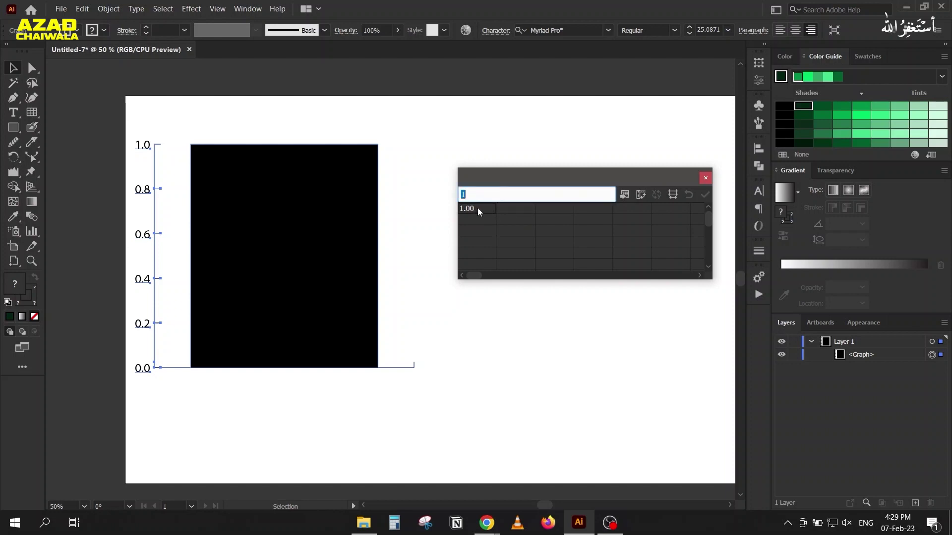
{"action": "type", "text": "c"}
{"action": "key", "text": "Tab"}
{"action": "type", "text": "Students"}
{"action": "key", "text": "Return"}
Step: Enter the rows Basic 20 and Videography 18 in the graph data
{"action": "key", "text": "Left"}
{"action": "type", "text": "Basic"}
{"action": "key", "text": "Tab"}
{"action": "type", "text": "20"}
{"action": "key", "text": "Return"}
{"action": "key", "text": "Left"}
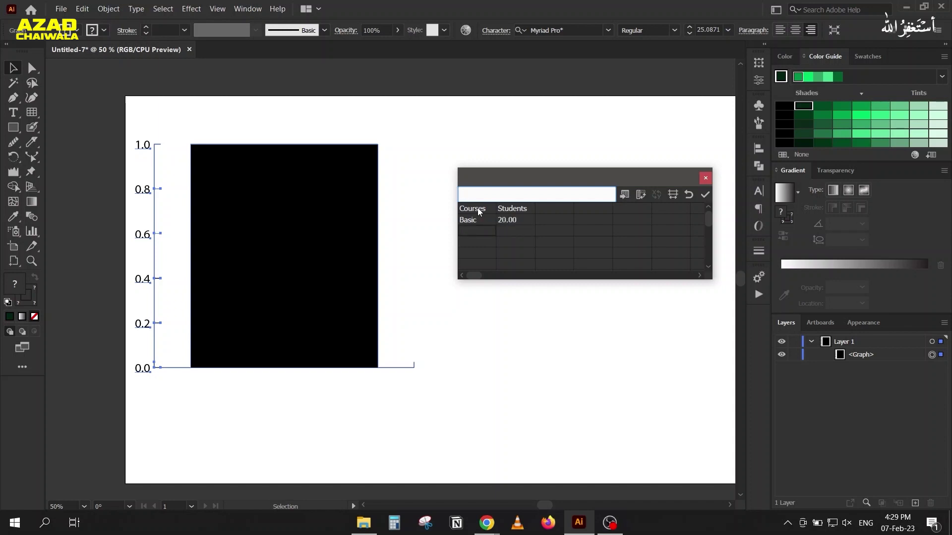
{"action": "type", "text": "Vide"}
{"action": "type", "text": "ography"}
{"action": "key", "text": "Return"}
{"action": "key", "text": "Up"}
{"action": "key", "text": "Tab"}
{"action": "type", "text": "18"}
{"action": "key", "text": "KP_Enter"}
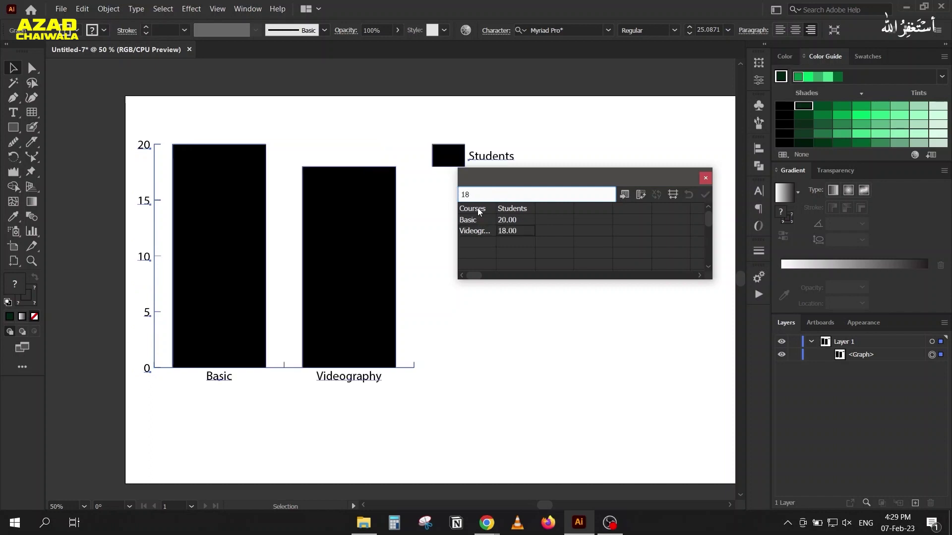
{"action": "key", "text": "Return"}
{"action": "left_click_drag", "start_coordinate": [500, 176], "coordinate": [566, 173]}
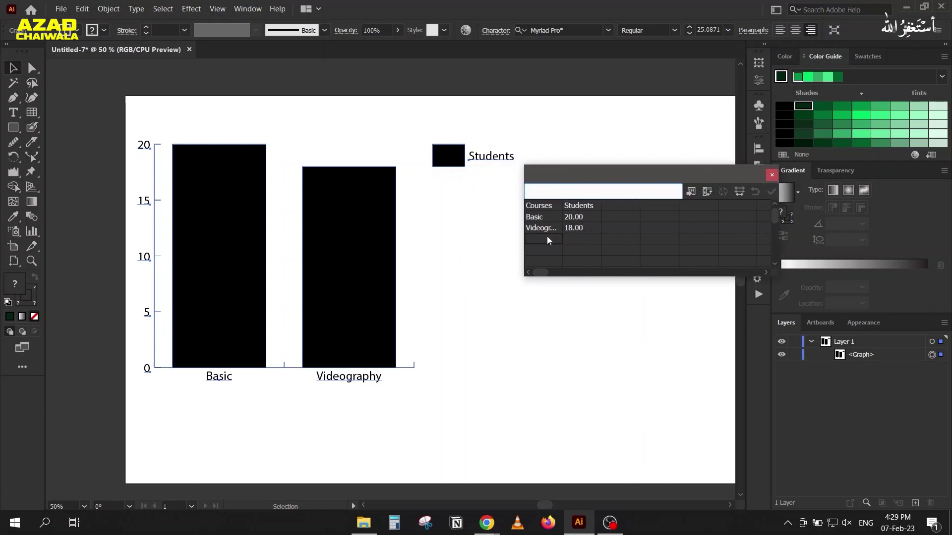
Step: Add the course rows Graphic 24, Programming 20 and Digital Marketing 22 to the graph data
{"action": "type", "text": "Graphic"}
{"action": "key", "text": "Tab"}
{"action": "type", "text": "24"}
{"action": "key", "text": "KP_Enter"}
{"action": "key", "text": "Return"}
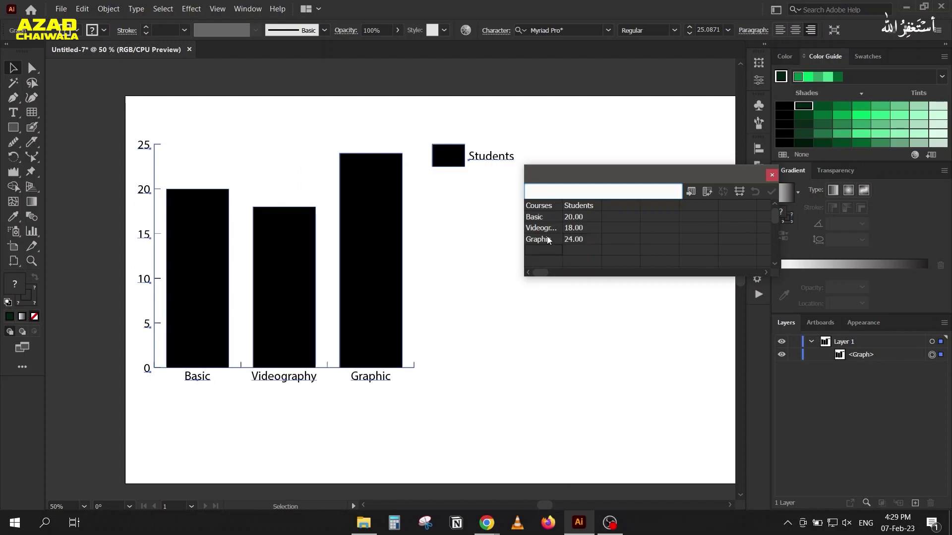
{"action": "type", "text": "Prog"}
{"action": "type", "text": "ramming"}
{"action": "key", "text": "Return"}
{"action": "type", "text": "20"}
{"action": "key", "text": "KP_Enter"}
{"action": "key", "text": "Return"}
{"action": "type", "text": "Digital Marketing"}
{"action": "key", "text": "Tab"}
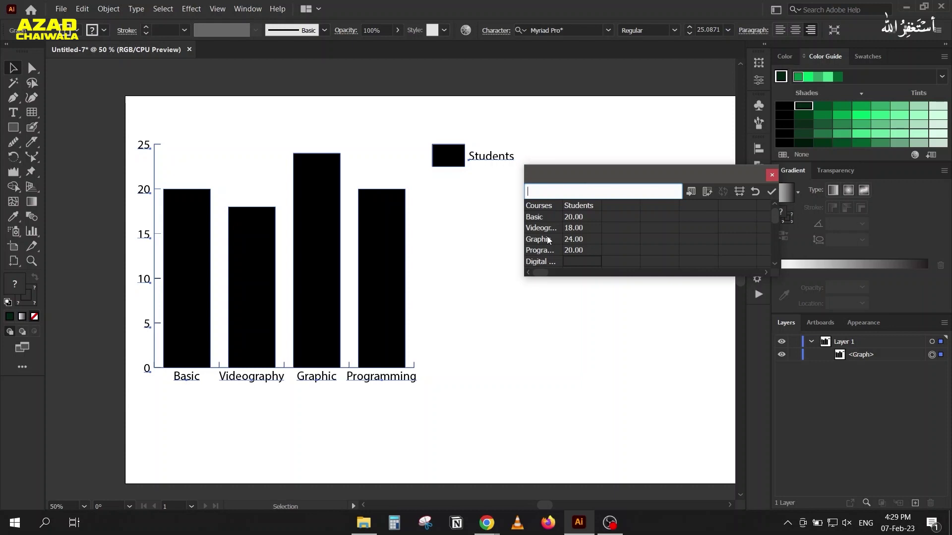
{"action": "type", "text": "22"}
{"action": "key", "text": "KP_Enter"}
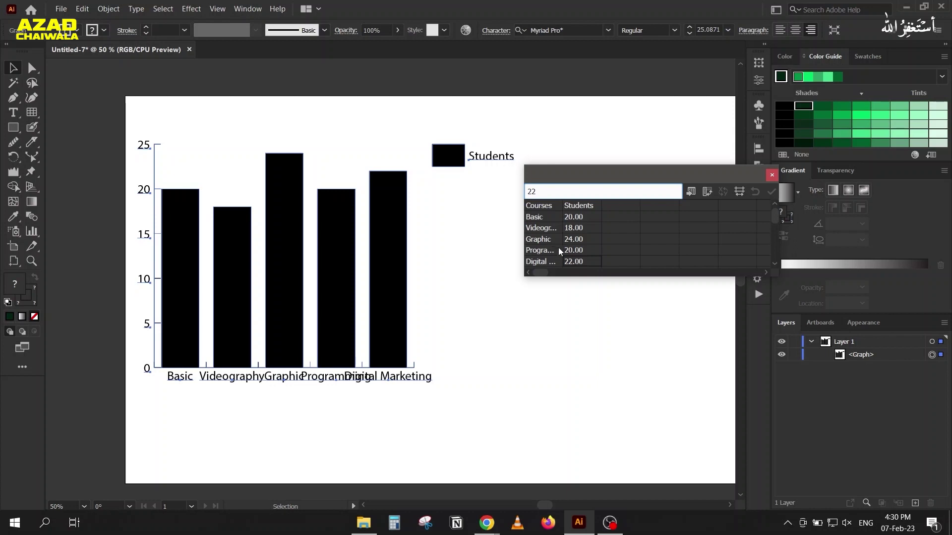
Step: Erase the Courses header text, close the graph data window and move the graph up-right
{"action": "left_click_drag", "start_coordinate": [600, 171], "coordinate": [627, 160]}
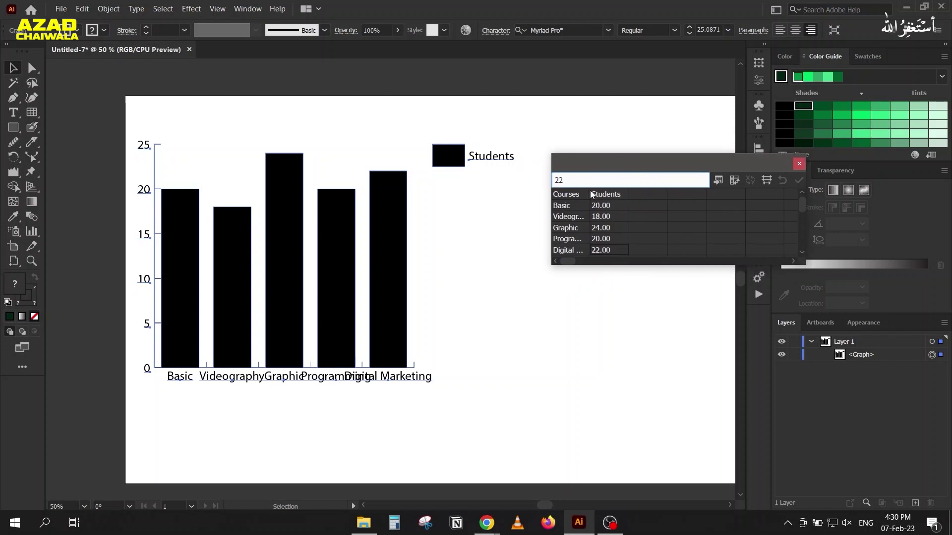
{"action": "left_click", "coordinate": [587, 195]}
{"action": "key", "text": "BackSpace"}
{"action": "left_click", "coordinate": [590, 242]}
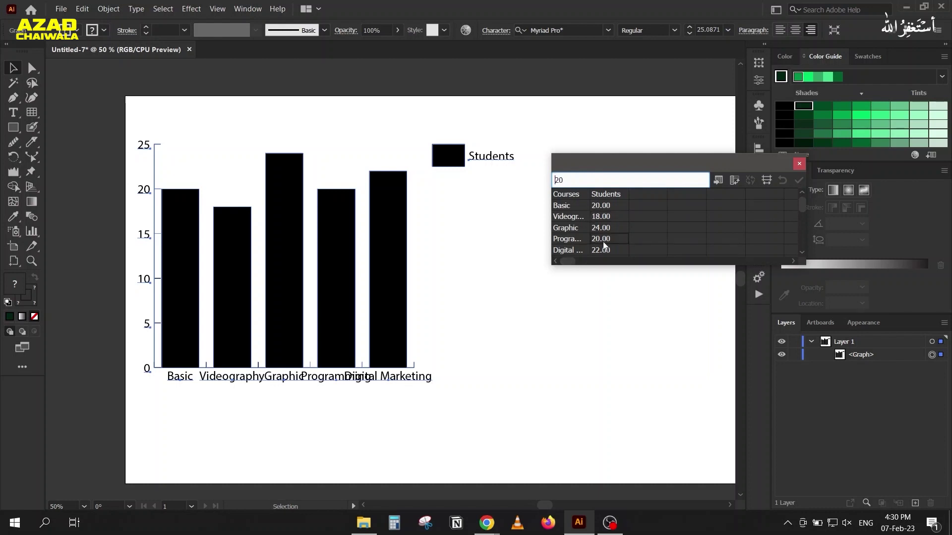
{"action": "left_click", "coordinate": [589, 195]}
{"action": "left_click_drag", "start_coordinate": [616, 160], "coordinate": [600, 171]}
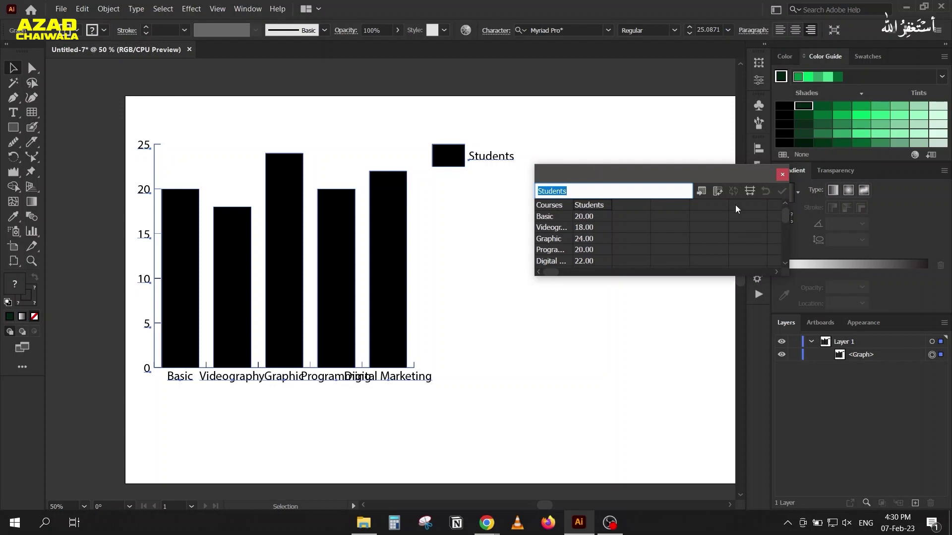
{"action": "left_click", "coordinate": [246, 253]}
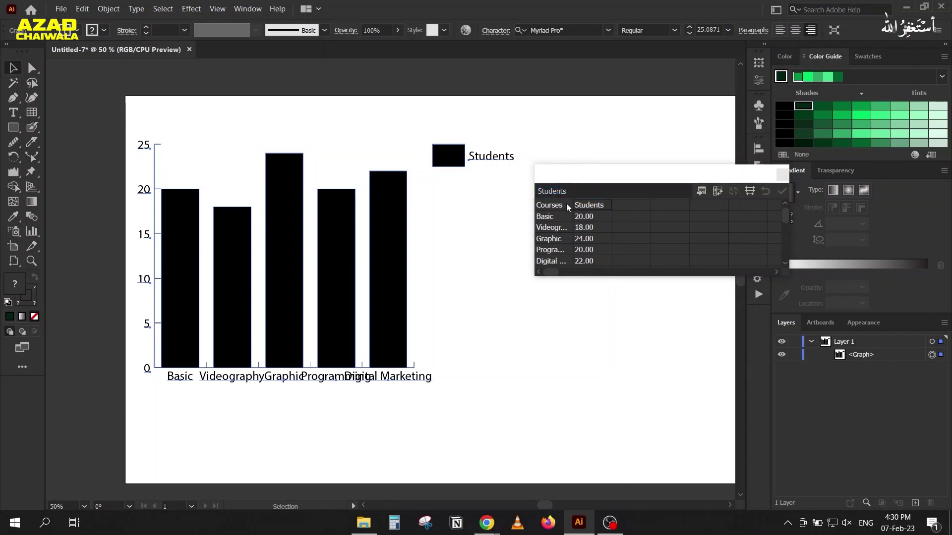
{"action": "left_click", "coordinate": [586, 208]}
{"action": "left_click", "coordinate": [304, 224]}
{"action": "left_click", "coordinate": [684, 180]}
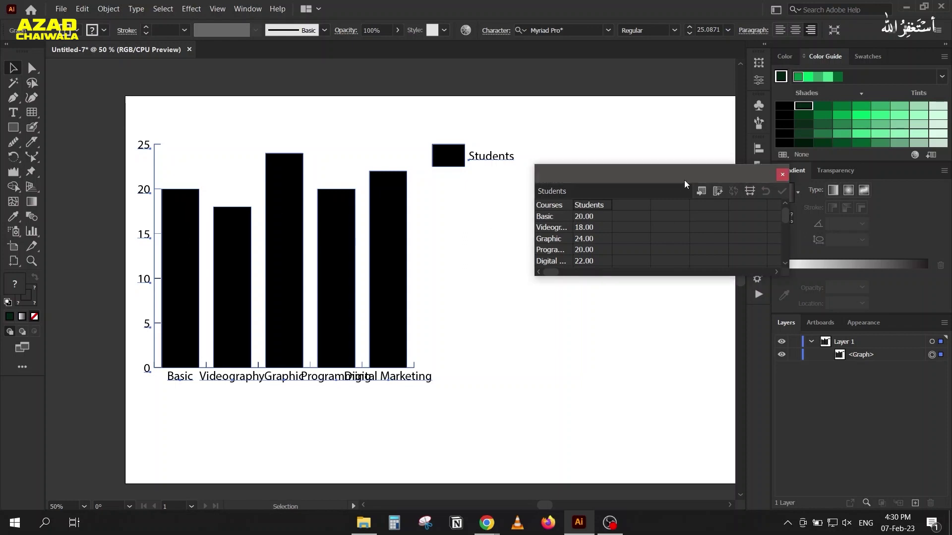
{"action": "left_click", "coordinate": [782, 175]}
{"action": "left_click_drag", "start_coordinate": [299, 263], "coordinate": [350, 247]}
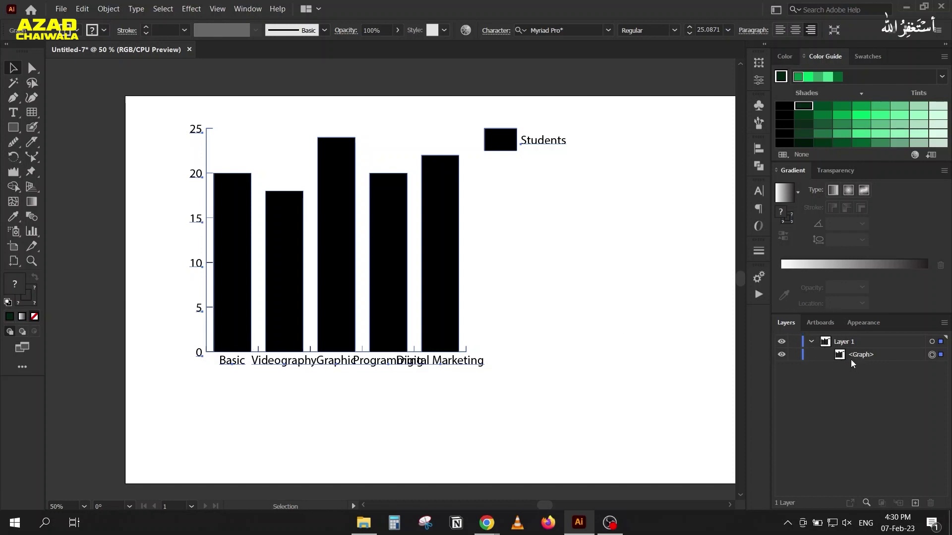
{"action": "left_click", "coordinate": [108, 9]}
{"action": "left_click", "coordinate": [126, 136]}
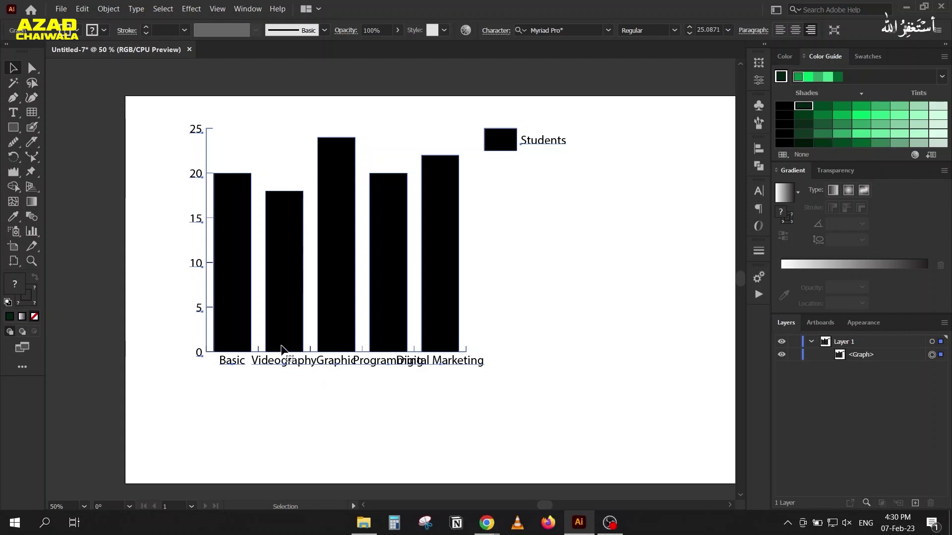
{"action": "left_click", "coordinate": [102, 12]}
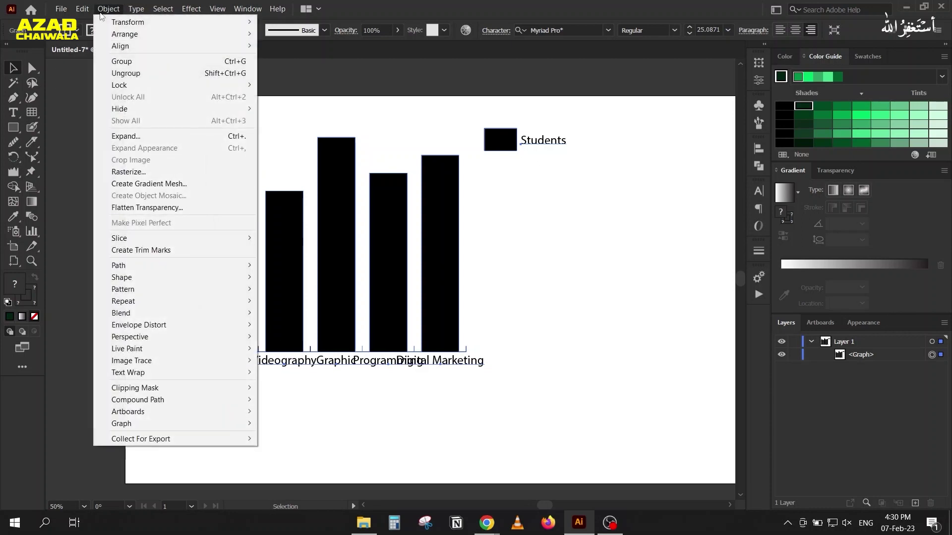
{"action": "left_click", "coordinate": [125, 74]}
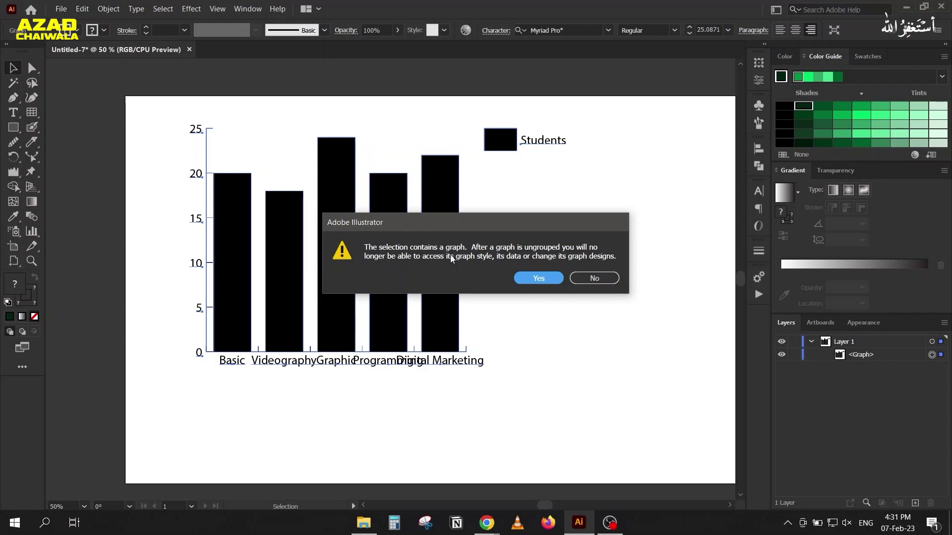
{"action": "left_click", "coordinate": [597, 279]}
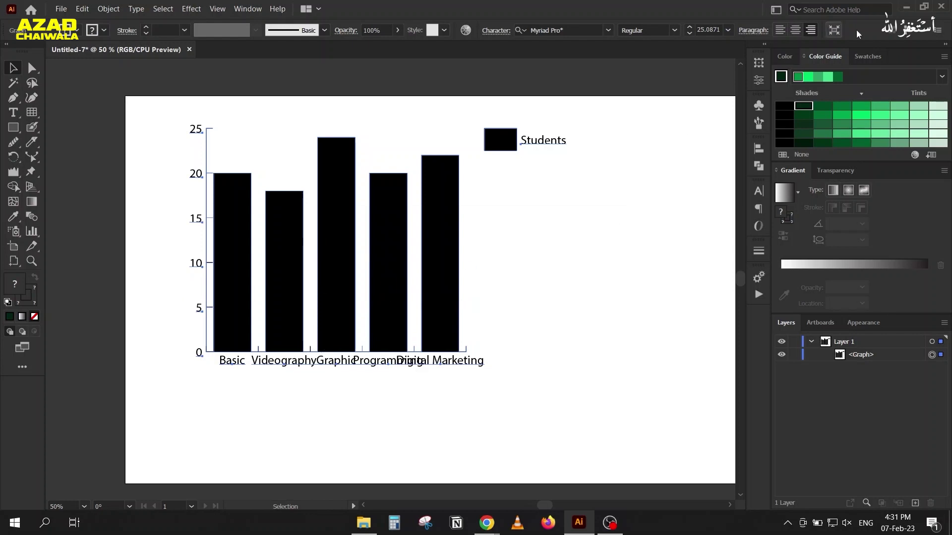
{"action": "left_click", "coordinate": [867, 56]}
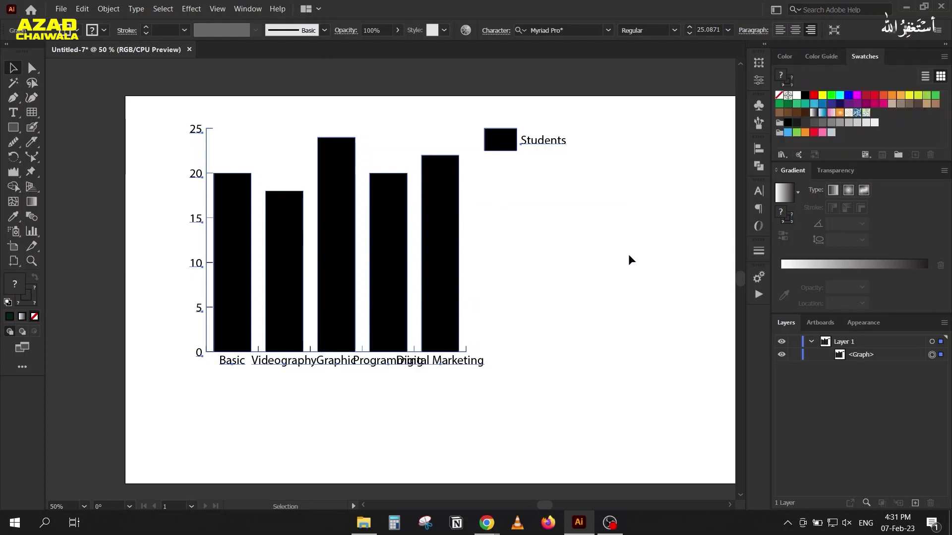
Step: Open the Neutral swatch library, resize it, then close it again
{"action": "left_click", "coordinate": [782, 154]}
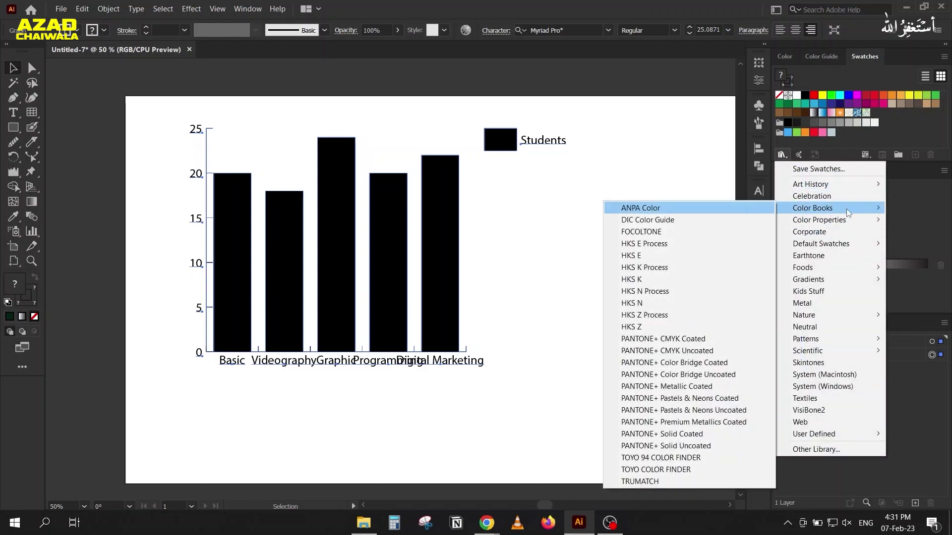
{"action": "left_click", "coordinate": [839, 328]}
{"action": "left_click_drag", "start_coordinate": [481, 246], "coordinate": [595, 190]}
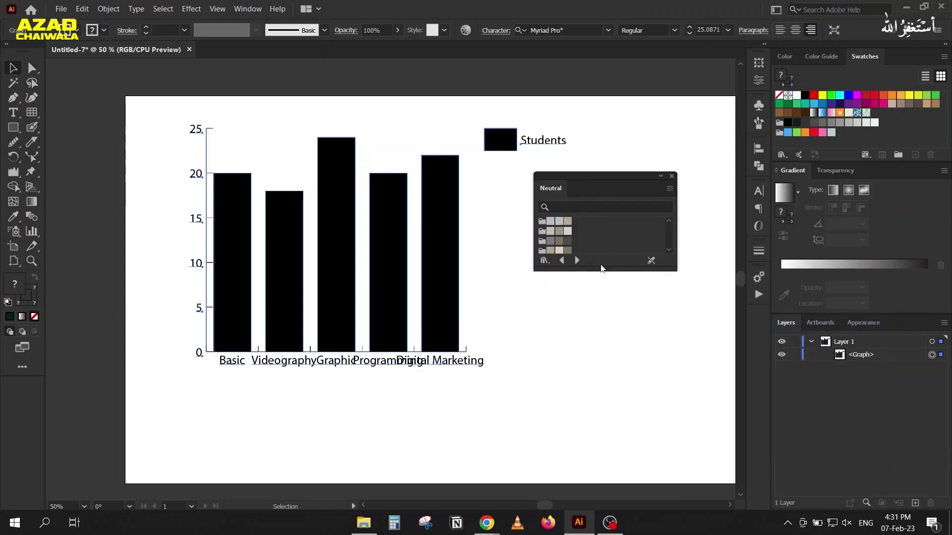
{"action": "left_click_drag", "start_coordinate": [603, 271], "coordinate": [606, 337]}
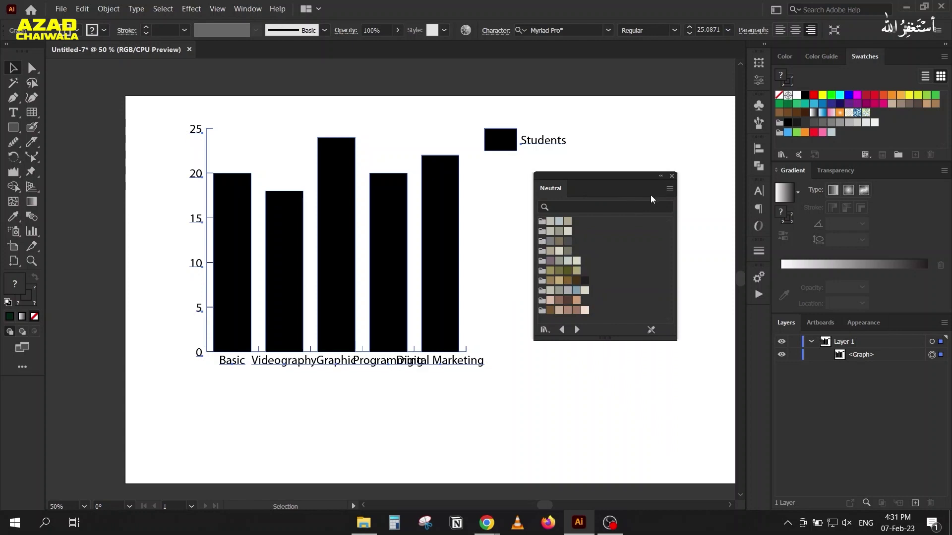
{"action": "left_click", "coordinate": [672, 176]}
Step: Place the Seasons swatch library beside the chart, then try and undo a yellow fill
{"action": "left_click", "coordinate": [781, 155]}
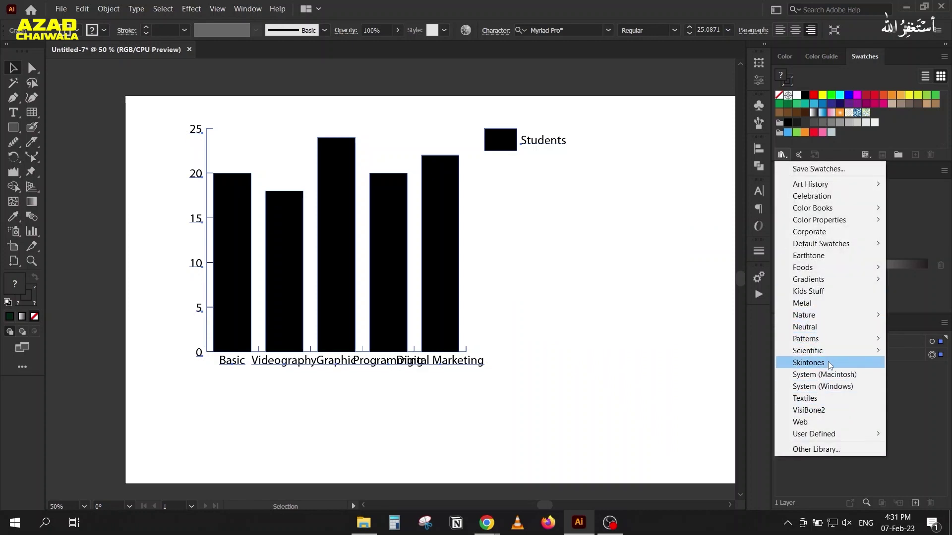
{"action": "mouse_move", "coordinate": [810, 315]}
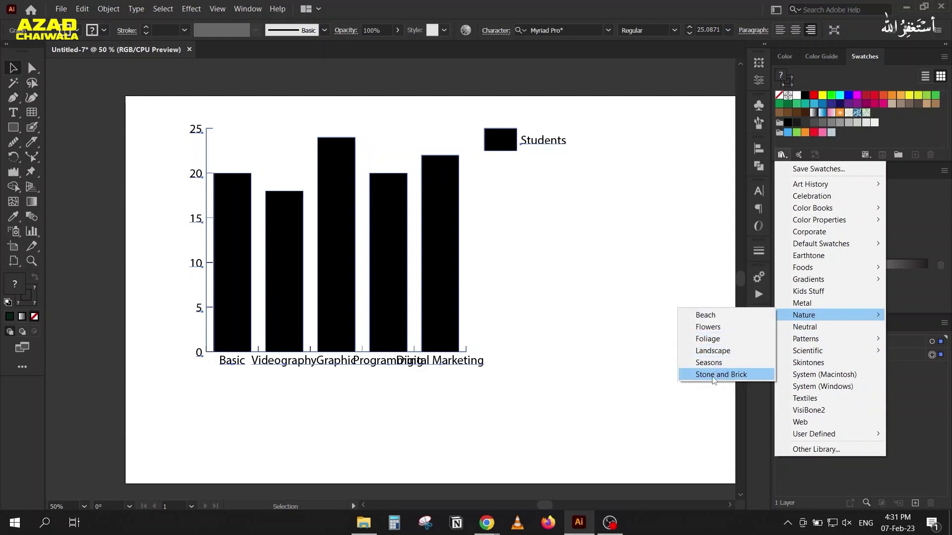
{"action": "left_click", "coordinate": [708, 363]}
{"action": "left_click_drag", "start_coordinate": [599, 273], "coordinate": [608, 384]}
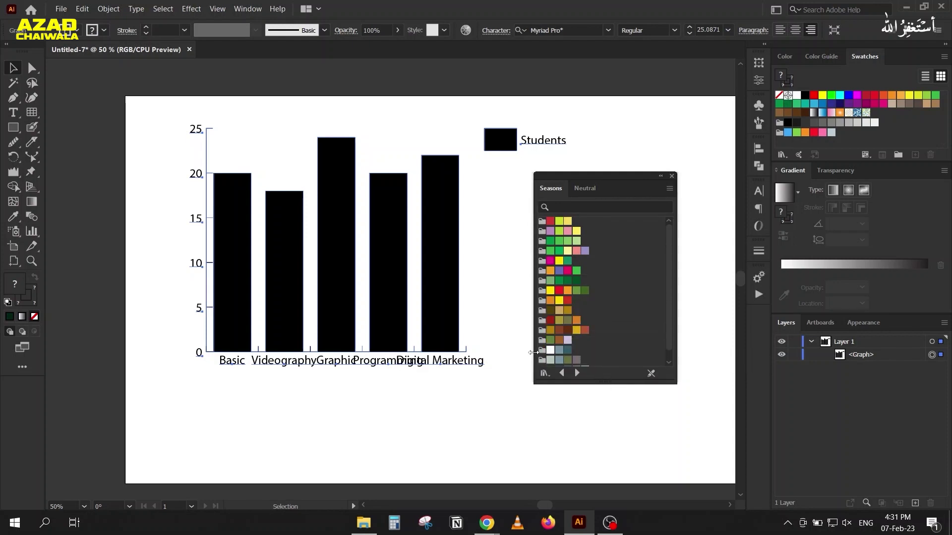
{"action": "left_click_drag", "start_coordinate": [614, 177], "coordinate": [659, 165]}
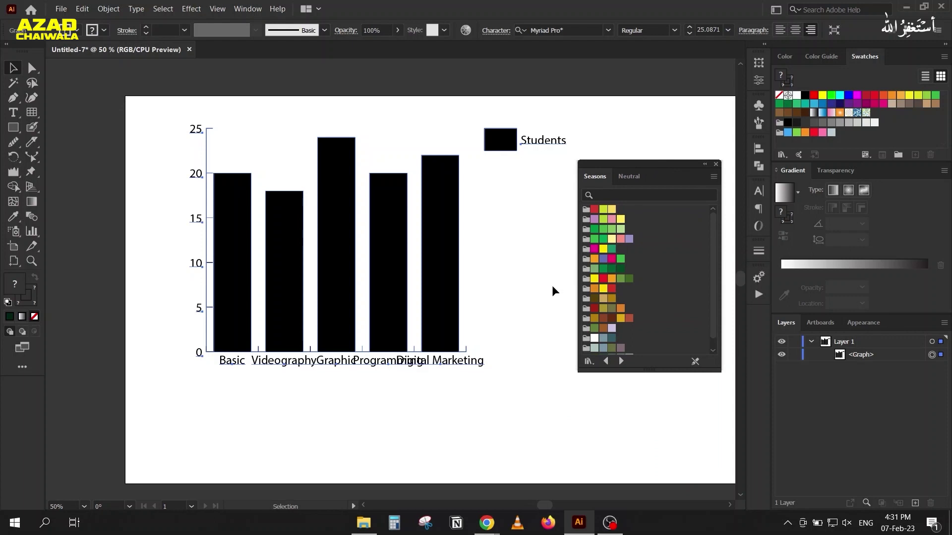
{"action": "left_click", "coordinate": [823, 96]}
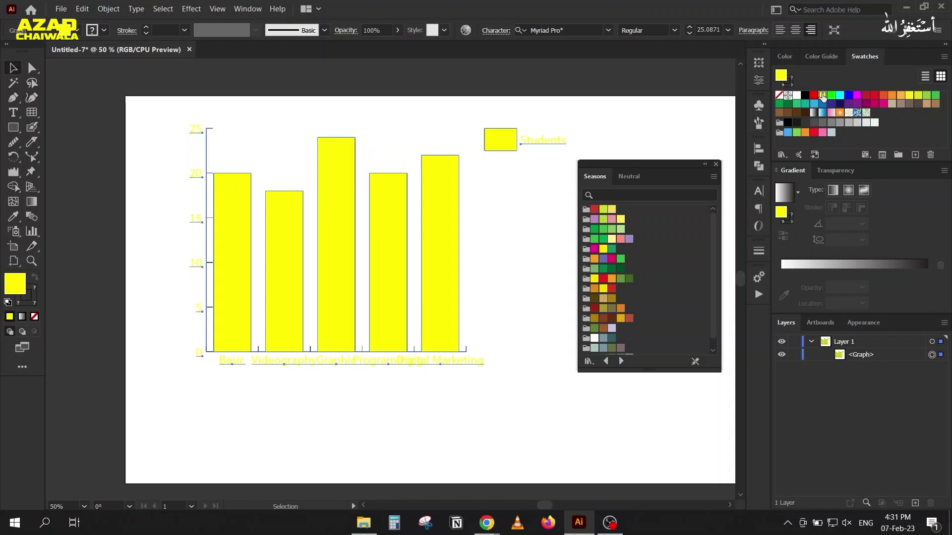
{"action": "key", "text": "ctrl+z"}
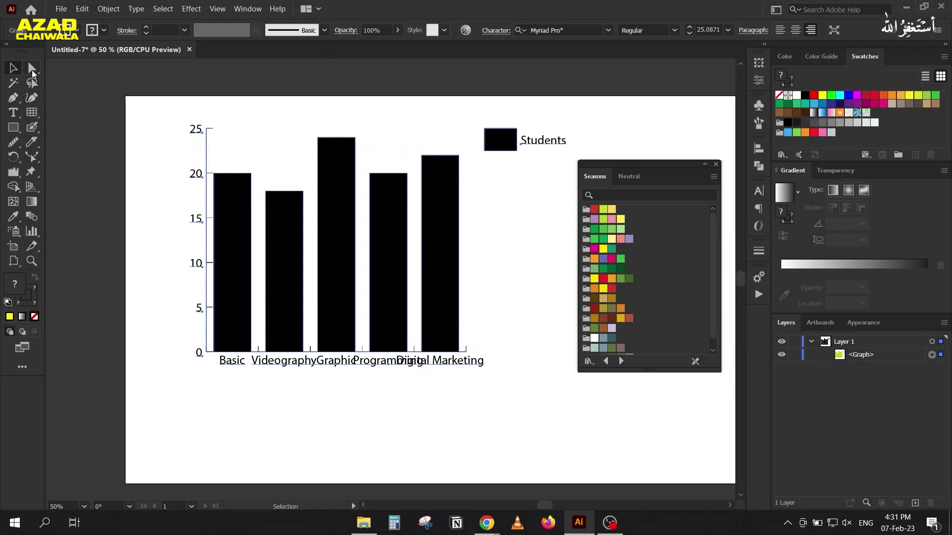
Step: Colour the Basic bar pale grey-green, Videography dark teal and Graphic green
{"action": "left_click", "coordinate": [32, 70]}
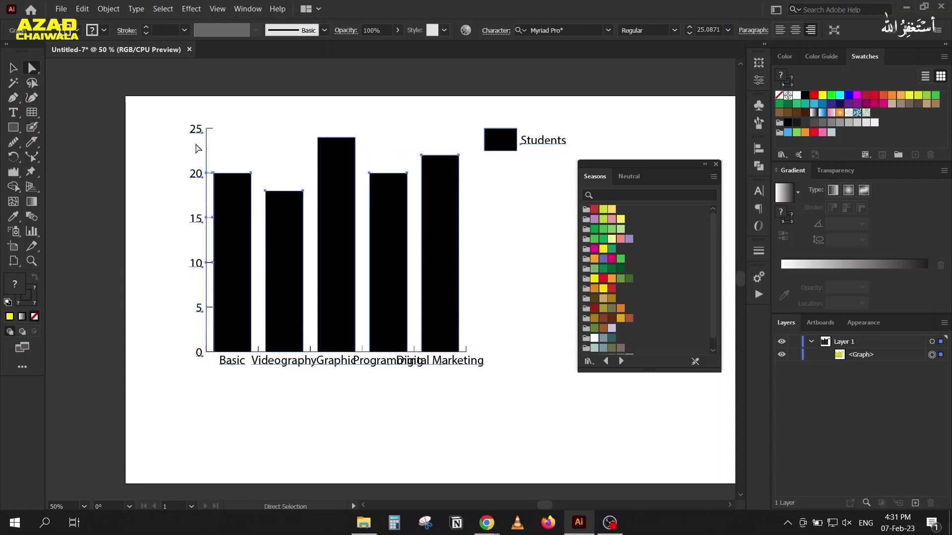
{"action": "left_click", "coordinate": [234, 183]}
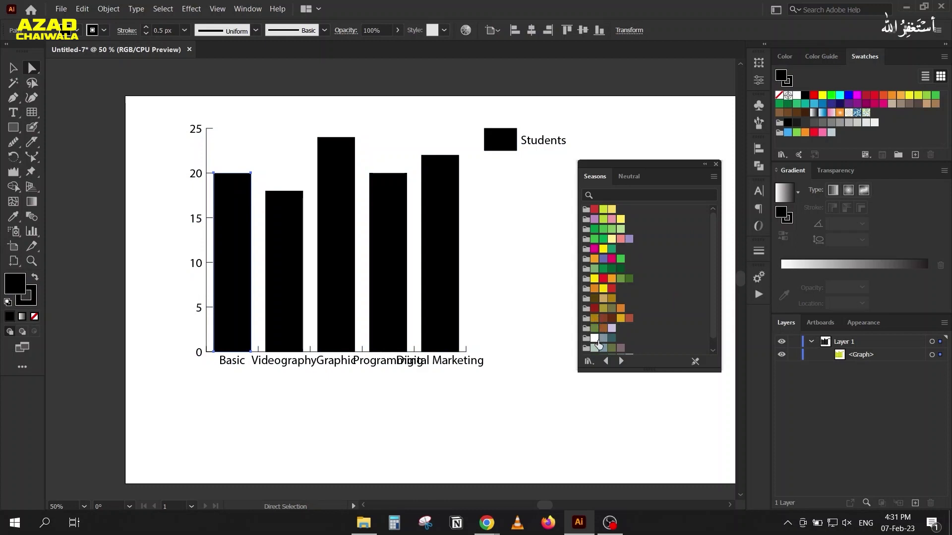
{"action": "left_click", "coordinate": [594, 349]}
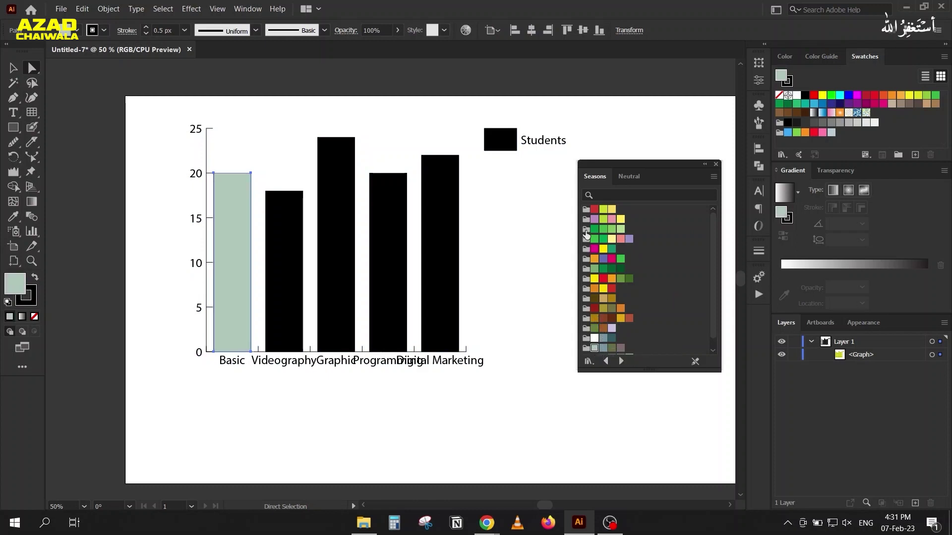
{"action": "left_click", "coordinate": [273, 252]}
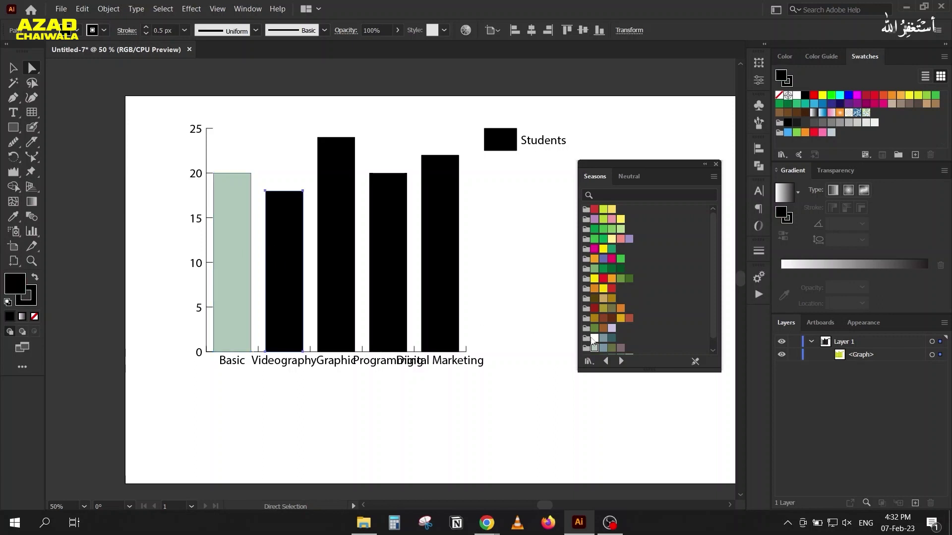
{"action": "left_click", "coordinate": [612, 338]}
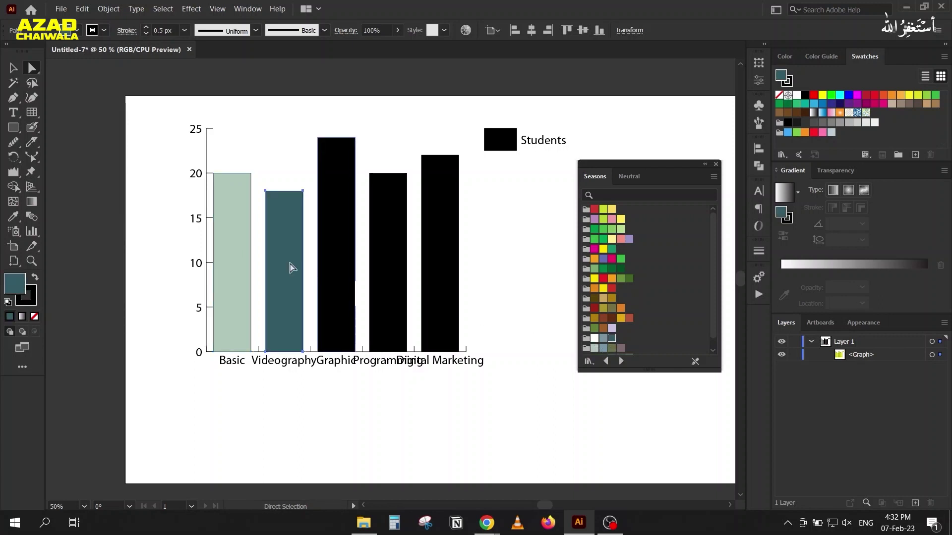
{"action": "left_click", "coordinate": [334, 246]}
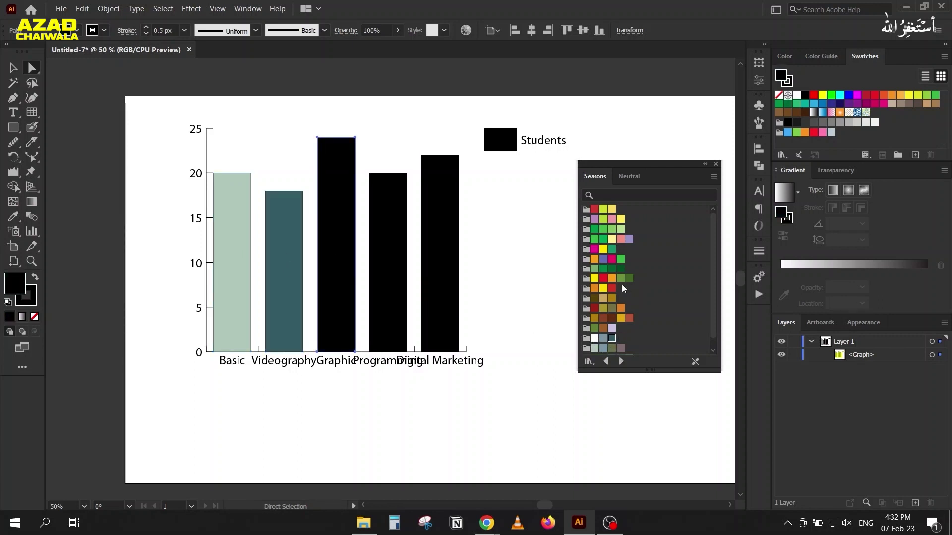
{"action": "left_click", "coordinate": [612, 249]}
Step: Colour the Programming bar bright green and the Digital Marketing bar mauve
{"action": "left_click", "coordinate": [388, 259]}
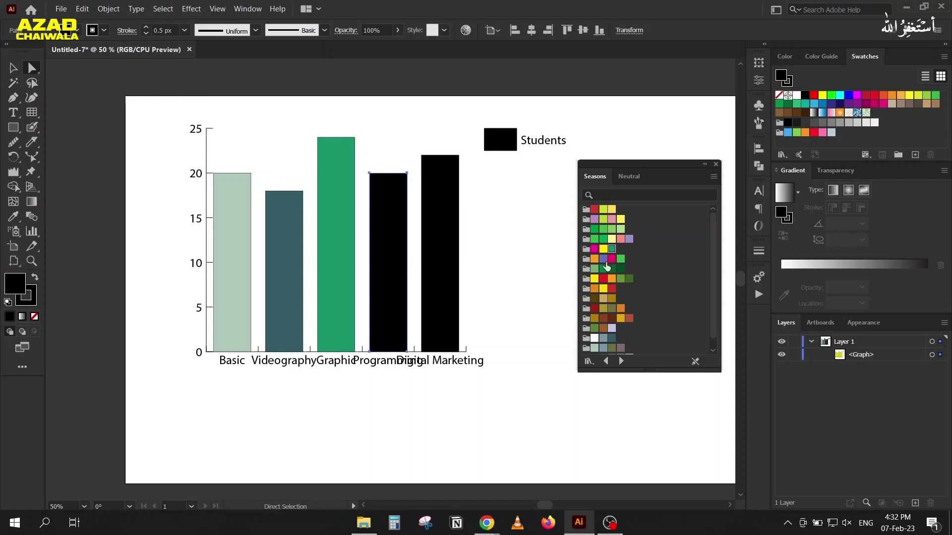
{"action": "left_click", "coordinate": [602, 239]}
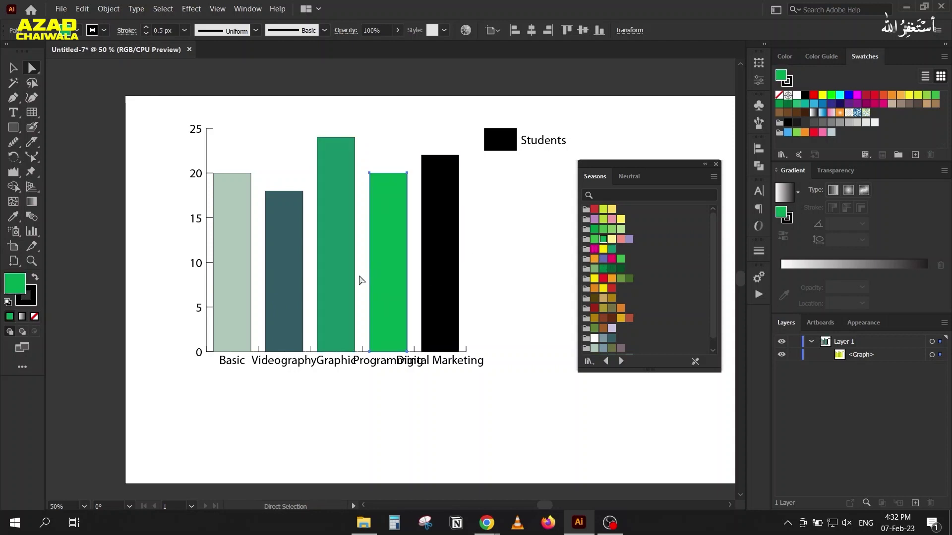
{"action": "left_click", "coordinate": [437, 255]}
{"action": "scroll", "coordinate": [603, 344], "scroll_direction": "down", "scroll_amount": 1}
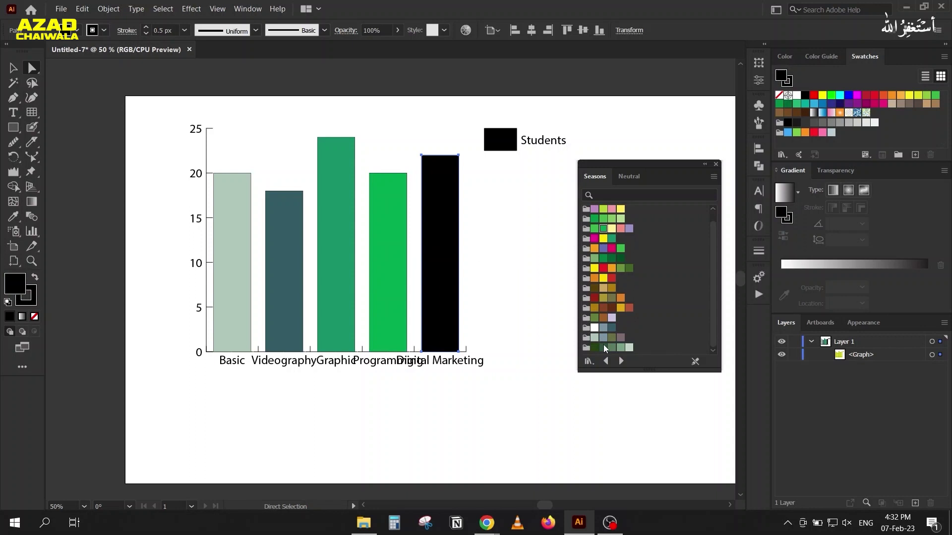
{"action": "left_click", "coordinate": [620, 339]}
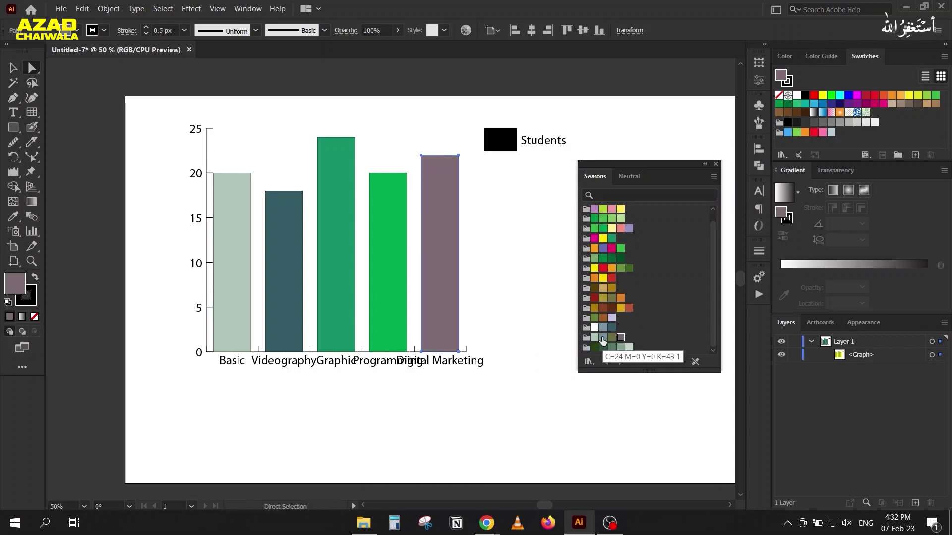
{"action": "scroll", "coordinate": [601, 259], "scroll_direction": "up", "scroll_amount": 1}
Step: Recolour the Digital Marketing bar green and deselect it
{"action": "left_click", "coordinate": [612, 249]}
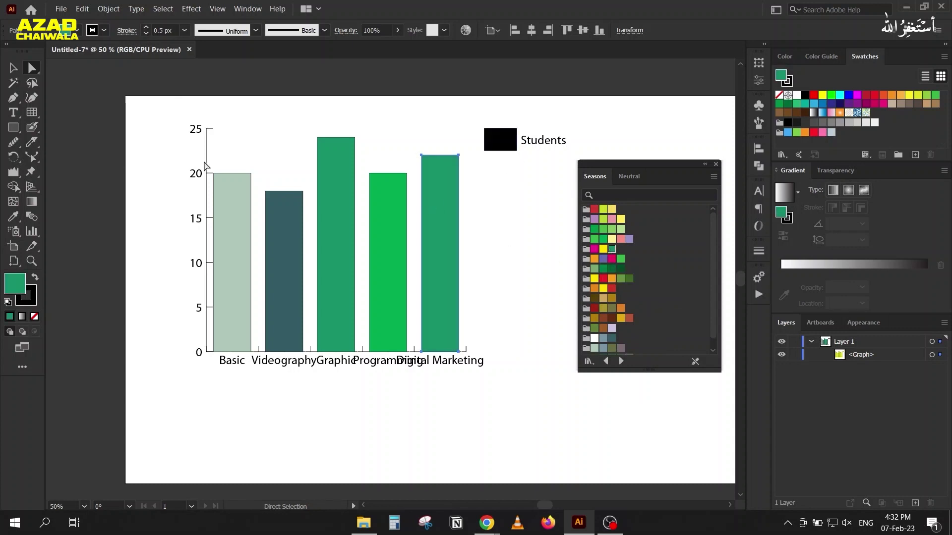
{"action": "left_click", "coordinate": [14, 68]}
{"action": "left_click", "coordinate": [132, 119]}
Step: Try moving and deleting the black legend square, dismiss the alert and restore it
{"action": "left_click", "coordinate": [32, 68]}
{"action": "left_click", "coordinate": [501, 143]}
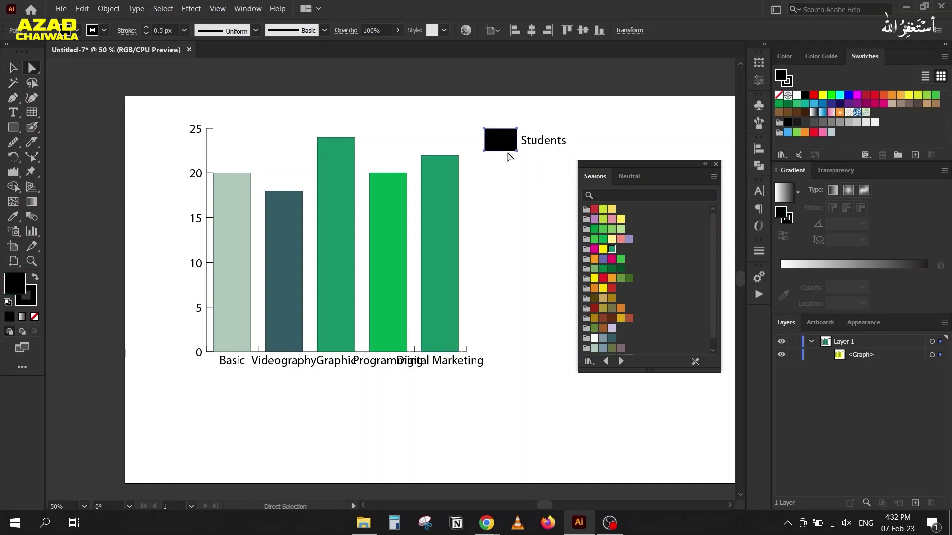
{"action": "mouse_move", "coordinate": [494, 141]}
{"action": "left_mouse_down"}
{"action": "mouse_move", "coordinate": [337, 380]}
{"action": "mouse_move", "coordinate": [504, 178]}
{"action": "left_mouse_up"}
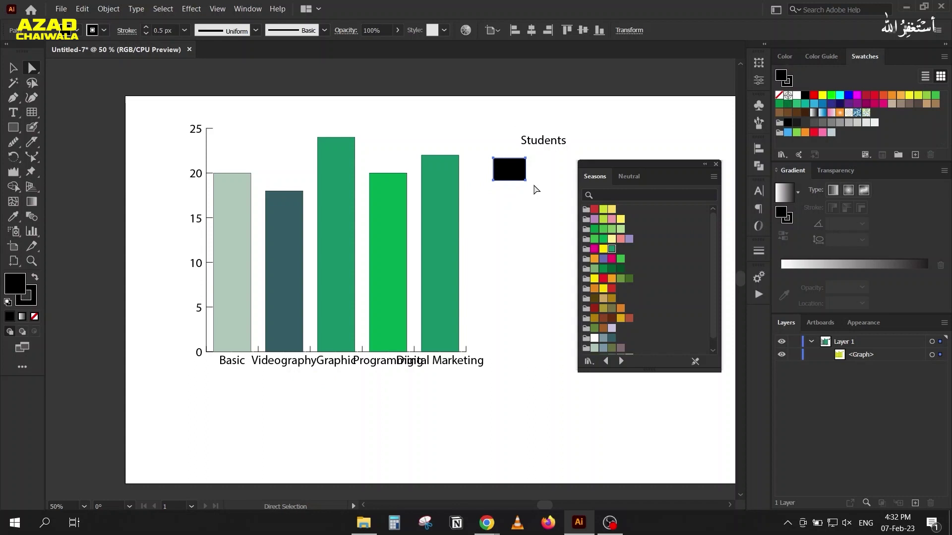
{"action": "key", "text": "Delete"}
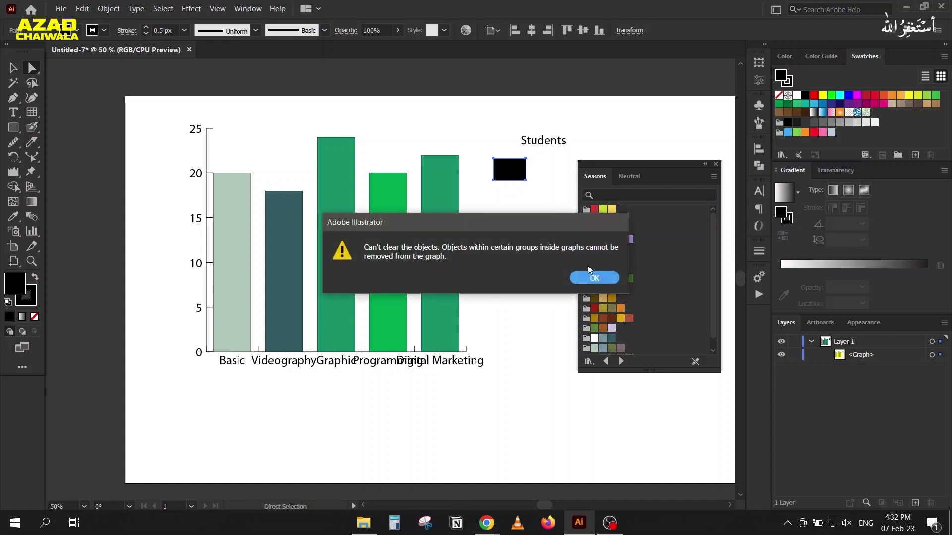
{"action": "left_click", "coordinate": [590, 277]}
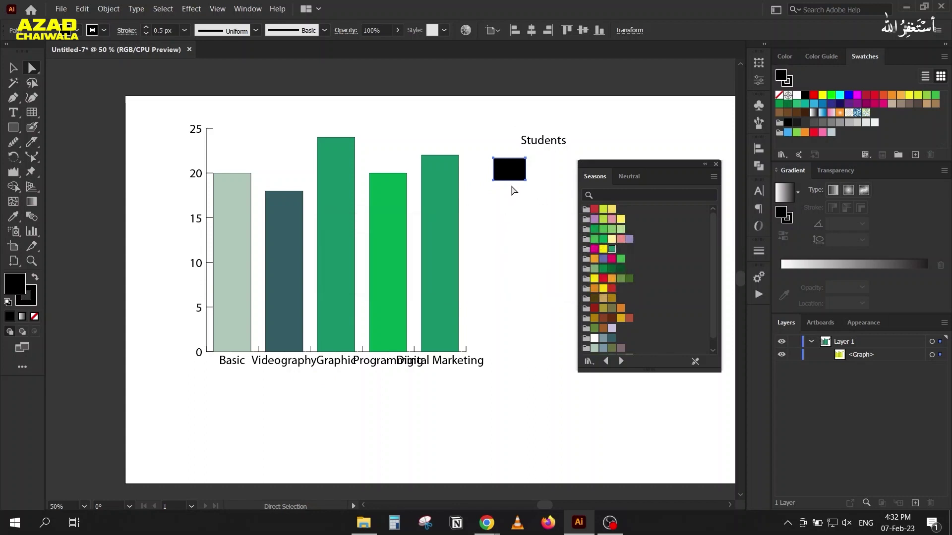
{"action": "left_click_drag", "start_coordinate": [509, 178], "coordinate": [492, 136]}
{"action": "key", "text": "ctrl+z"}
{"action": "left_click", "coordinate": [536, 146]}
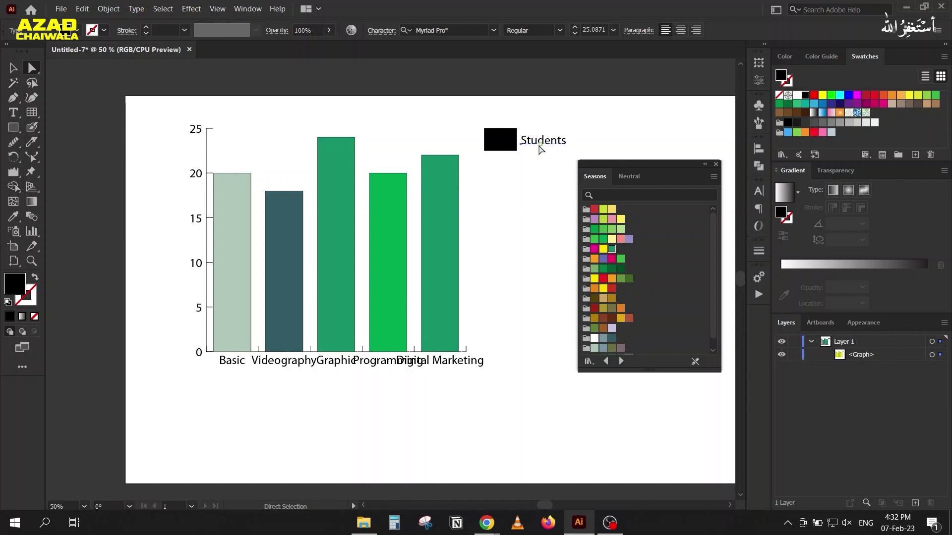
Step: Set the Students legend label to Oswald Bold, closing the Seasons library
{"action": "left_click", "coordinate": [758, 191]}
{"action": "left_click", "coordinate": [712, 167]}
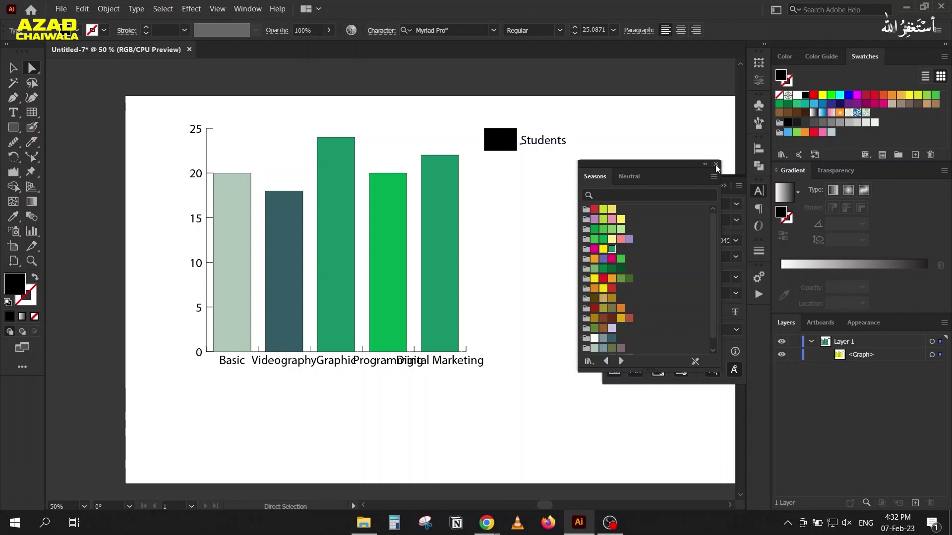
{"action": "left_click", "coordinate": [663, 203]}
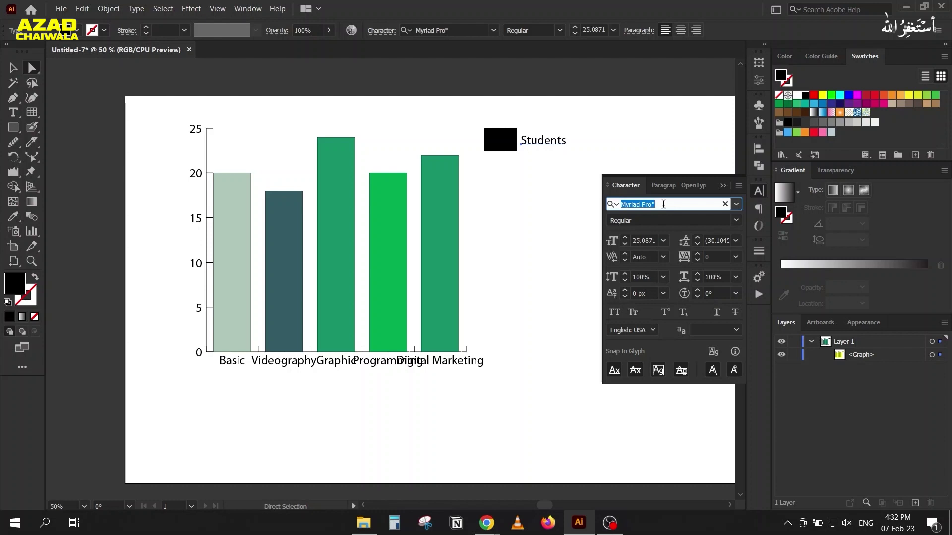
{"action": "type", "text": "oswal"}
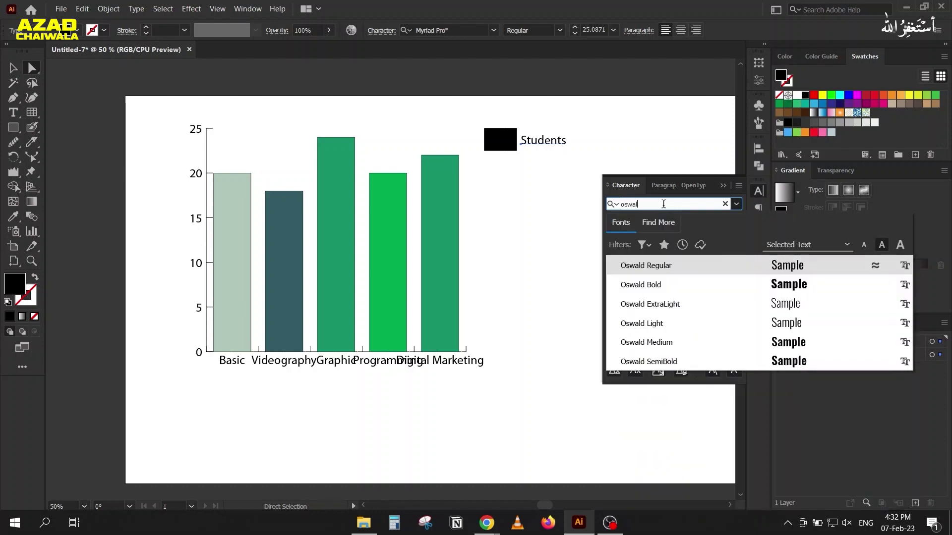
{"action": "left_click", "coordinate": [648, 292]}
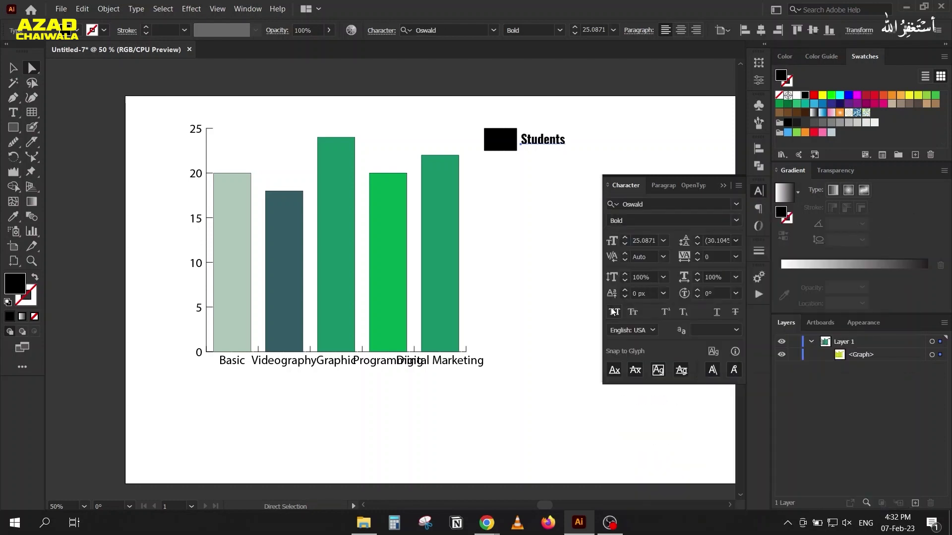
{"action": "left_click", "coordinate": [614, 311]}
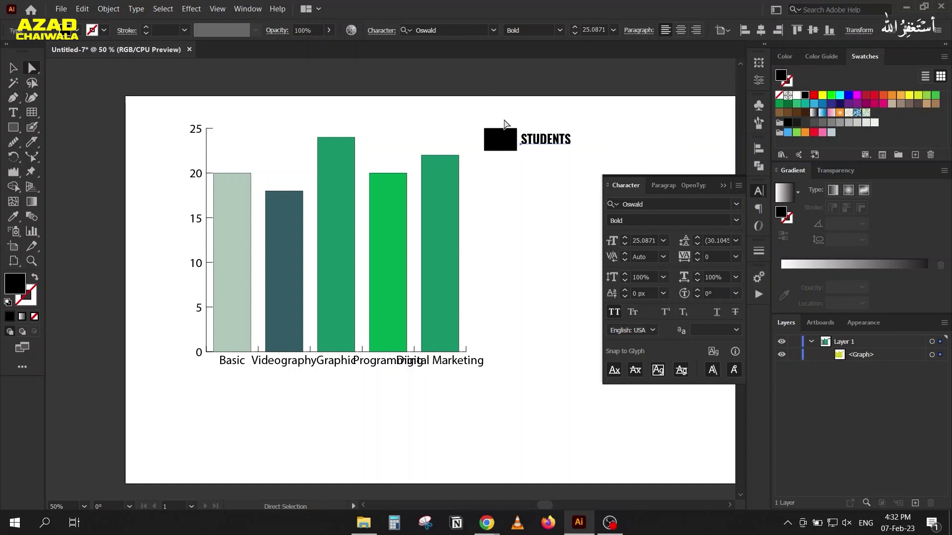
{"action": "left_click", "coordinate": [233, 367]}
Step: Select all five course labels and set them in Oswald Regular
{"action": "left_click", "coordinate": [272, 369], "text": "shift"}
{"action": "left_click", "coordinate": [327, 367], "text": "shift"}
{"action": "left_click", "coordinate": [387, 367], "text": "shift"}
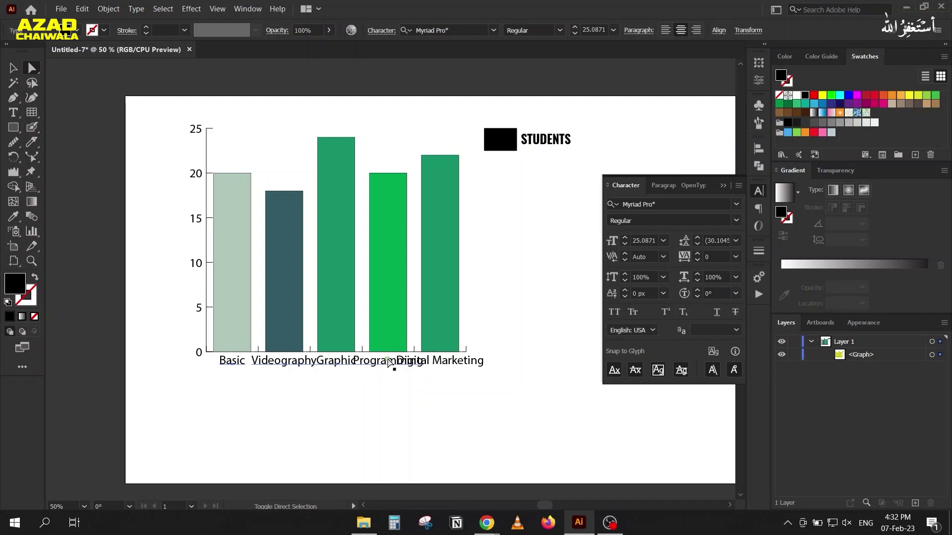
{"action": "left_click", "coordinate": [446, 367], "text": "shift"}
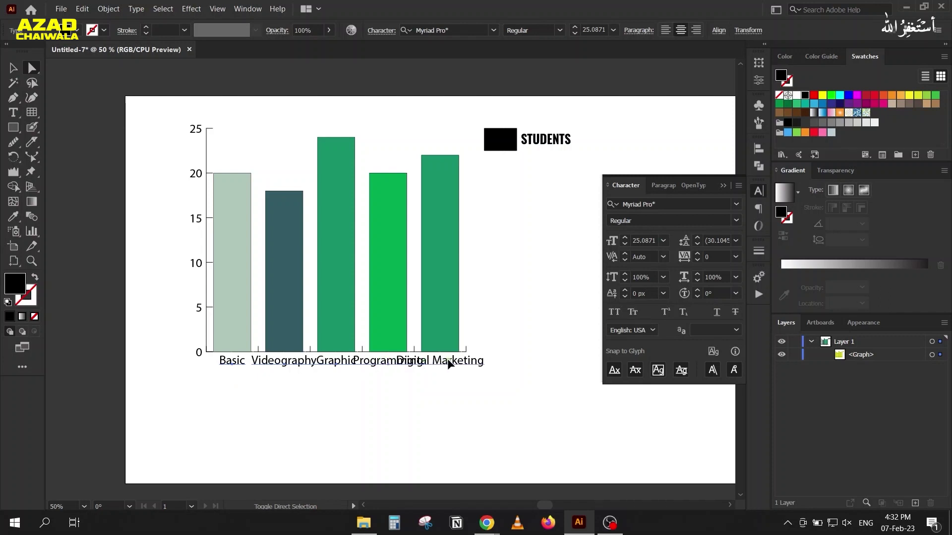
{"action": "left_click", "coordinate": [666, 204]}
{"action": "type", "text": "oswa"}
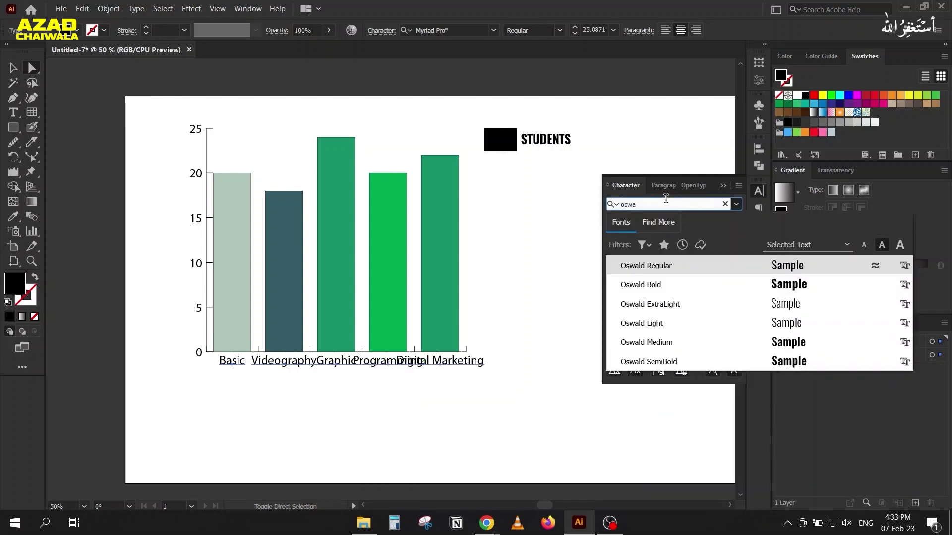
{"action": "left_click", "coordinate": [644, 266]}
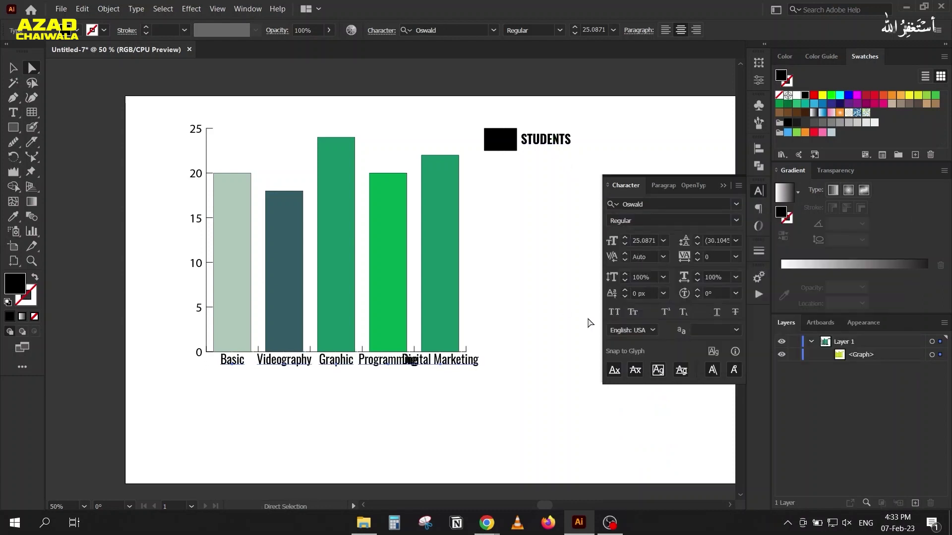
Step: Size the course labels to 17 px, undoing an accidental Digital Marketing label nudge
{"action": "scroll", "coordinate": [646, 241], "scroll_direction": "down", "scroll_amount": 3}
{"action": "scroll", "coordinate": [646, 240], "scroll_direction": "down", "scroll_amount": 2}
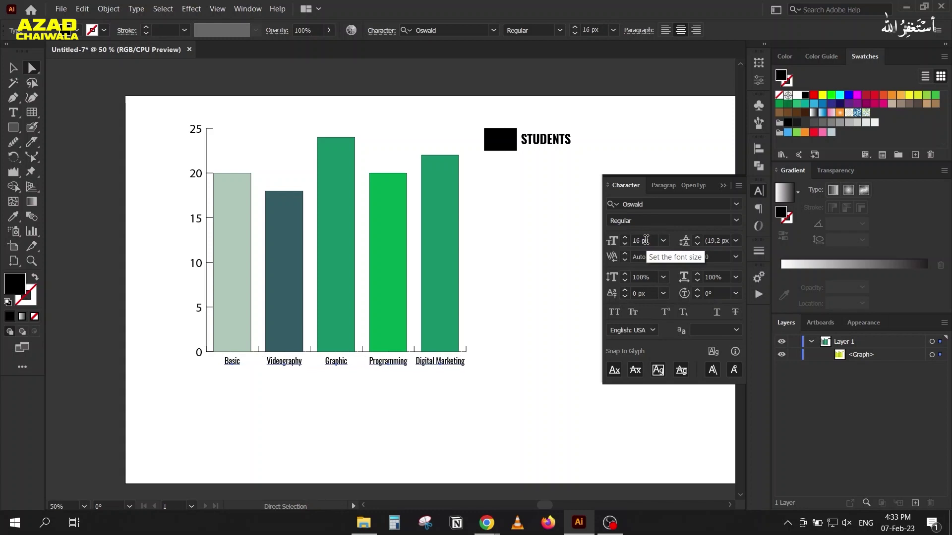
{"action": "scroll", "coordinate": [646, 241], "scroll_direction": "up", "scroll_amount": 1}
{"action": "left_click", "coordinate": [421, 378]}
{"action": "left_click_drag", "start_coordinate": [432, 363], "coordinate": [434, 365]}
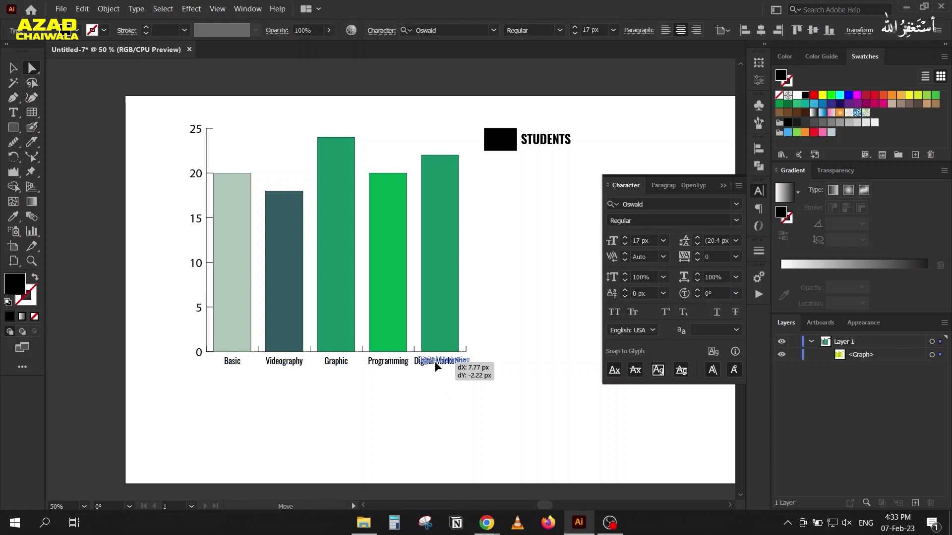
{"action": "left_click_drag", "start_coordinate": [434, 364], "coordinate": [434, 364]}
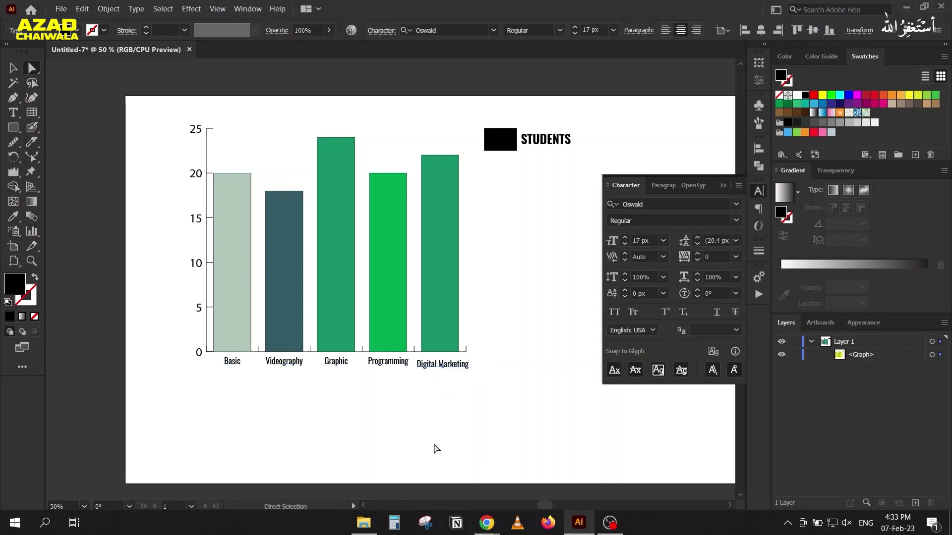
{"action": "key", "text": "ctrl+z"}
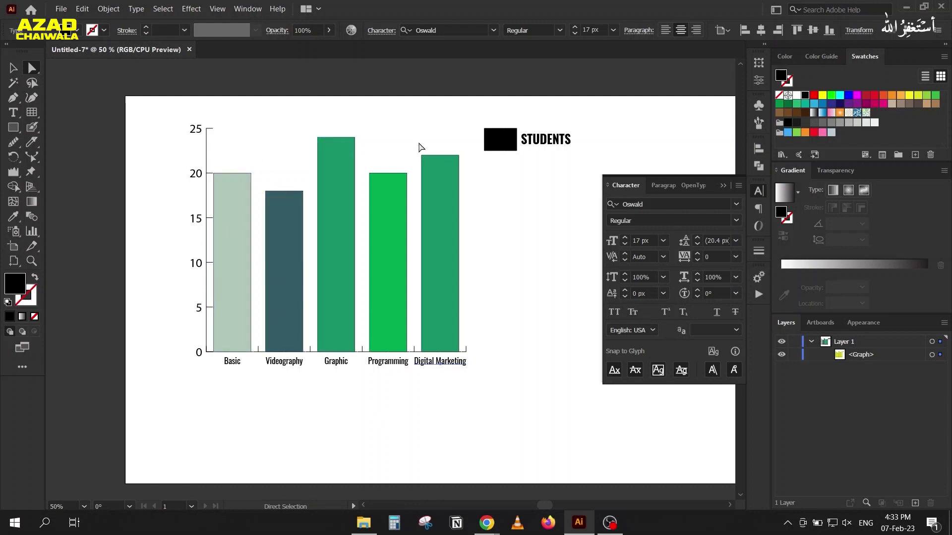
{"action": "left_click", "coordinate": [725, 186]}
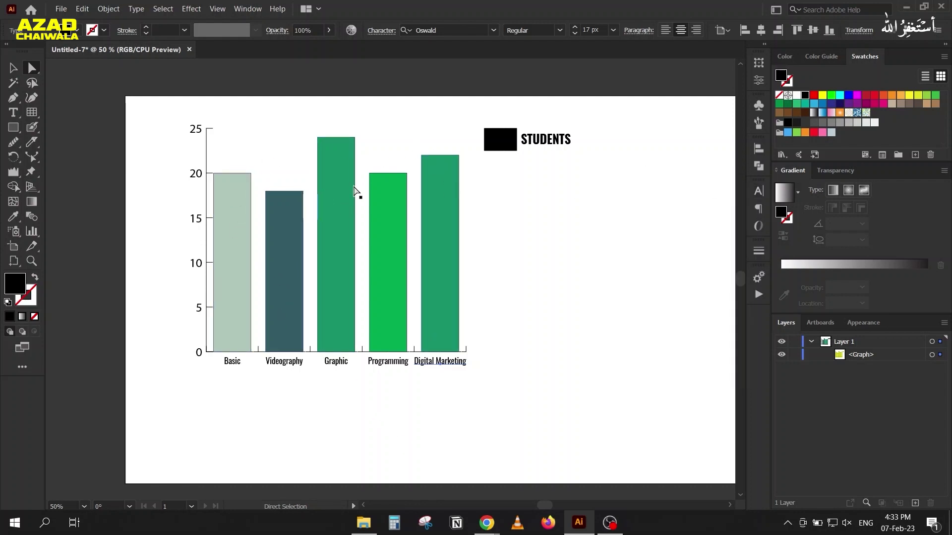
Step: Remove the stroke from all the graph bars
{"action": "left_click", "coordinate": [244, 197]}
{"action": "left_click", "coordinate": [287, 223], "text": "shift"}
{"action": "left_click", "coordinate": [340, 218], "text": "shift"}
{"action": "left_click", "coordinate": [399, 219], "text": "shift"}
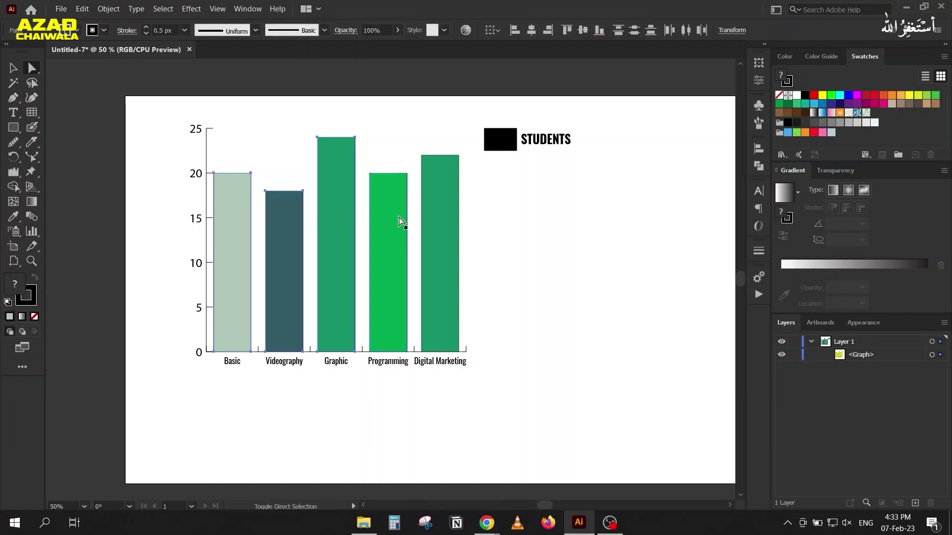
{"action": "left_click", "coordinate": [20, 303]}
{"action": "left_click", "coordinate": [34, 317]}
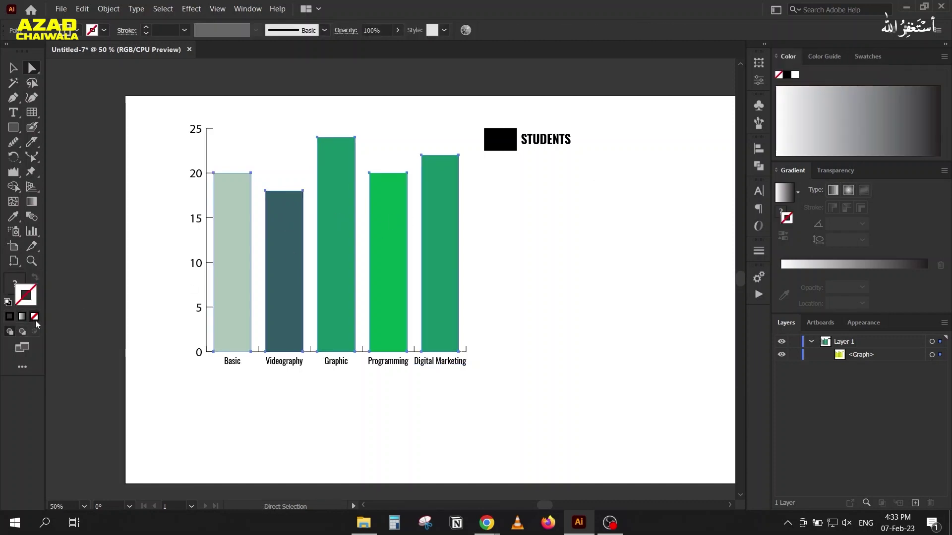
Step: Select the whole graph and move it slightly up and to the left
{"action": "left_click", "coordinate": [494, 141]}
{"action": "left_click", "coordinate": [13, 68]}
{"action": "left_click", "coordinate": [104, 155]}
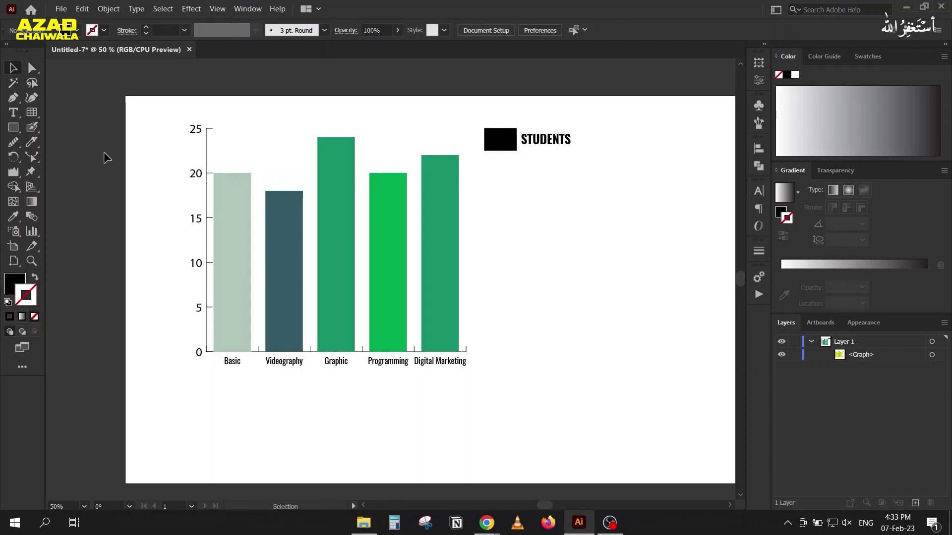
{"action": "left_click", "coordinate": [222, 205]}
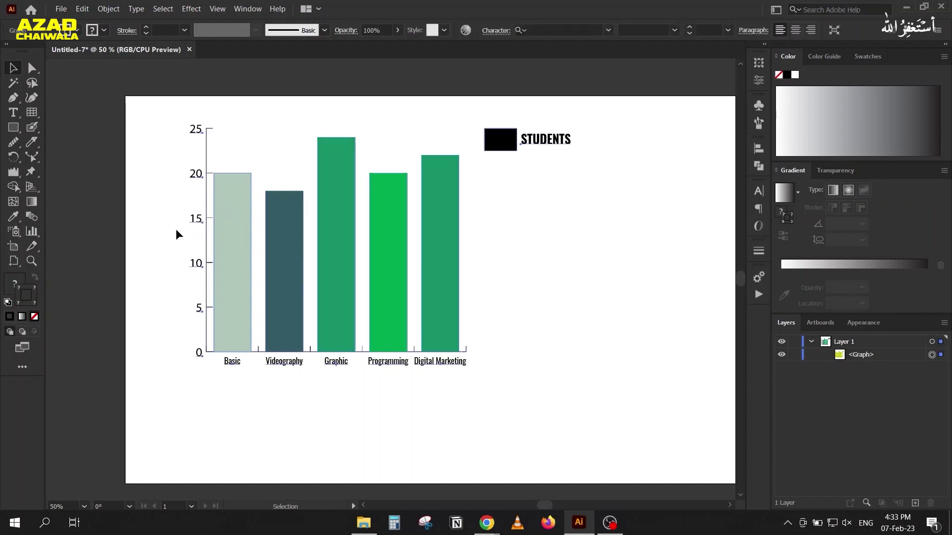
{"action": "left_click_drag", "start_coordinate": [227, 224], "coordinate": [206, 219]}
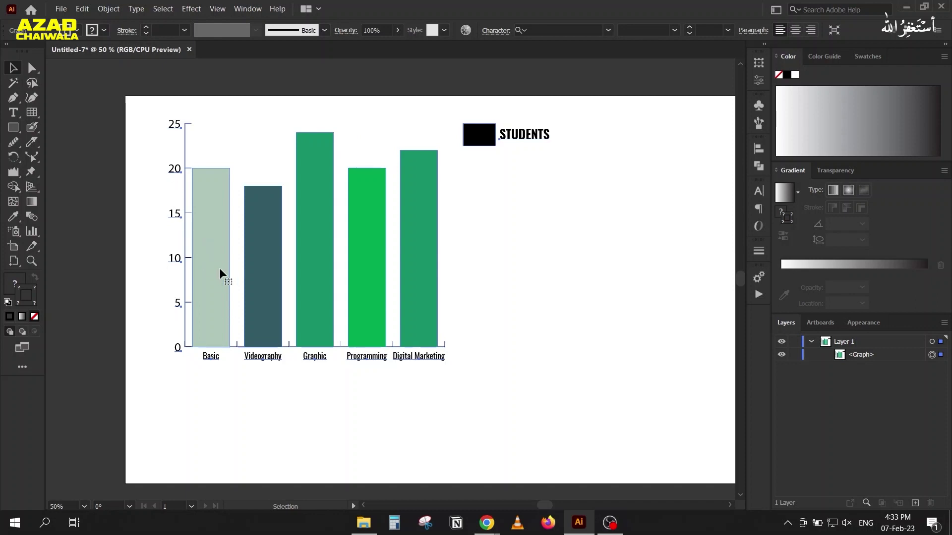
Step: Reselect the graph and show, then hide, its properties
{"action": "right_click", "coordinate": [203, 251]}
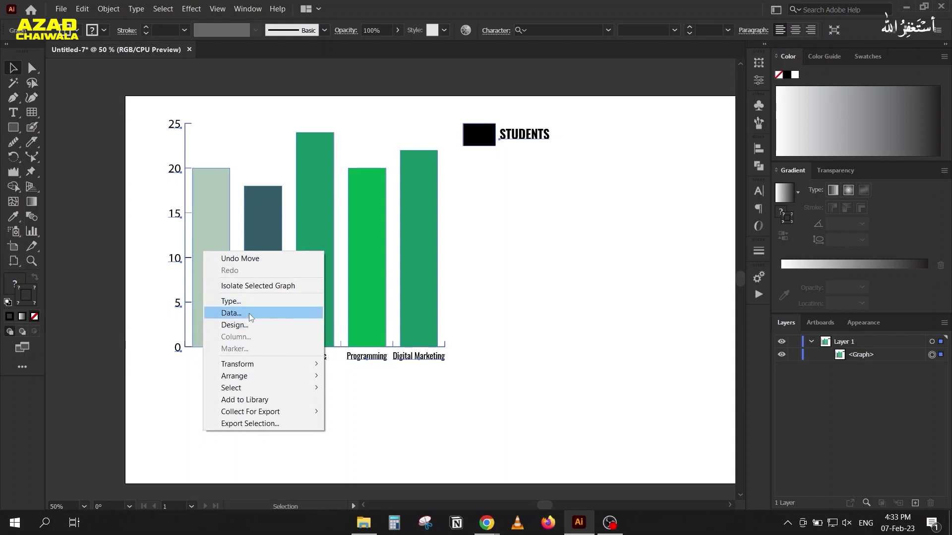
{"action": "left_click", "coordinate": [452, 253]}
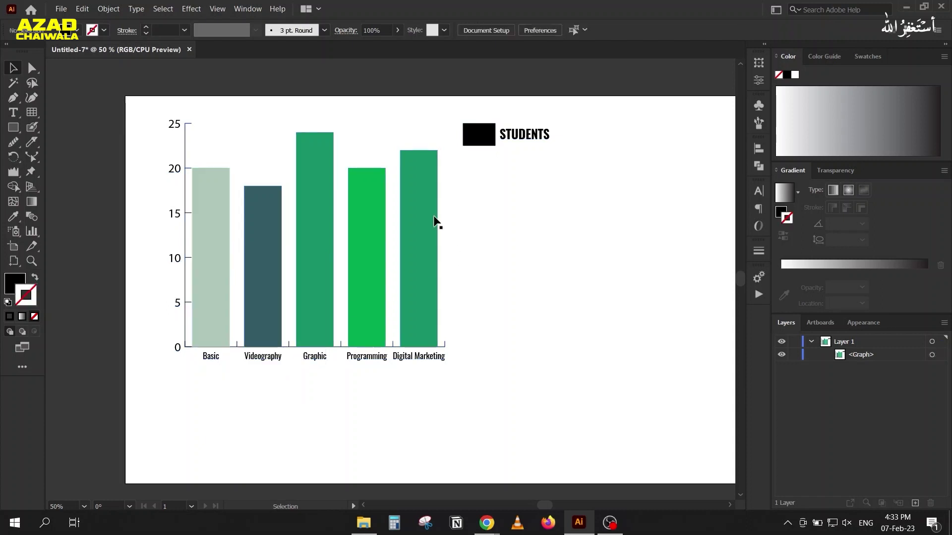
{"action": "left_click", "coordinate": [417, 219]}
{"action": "left_click", "coordinate": [754, 81]}
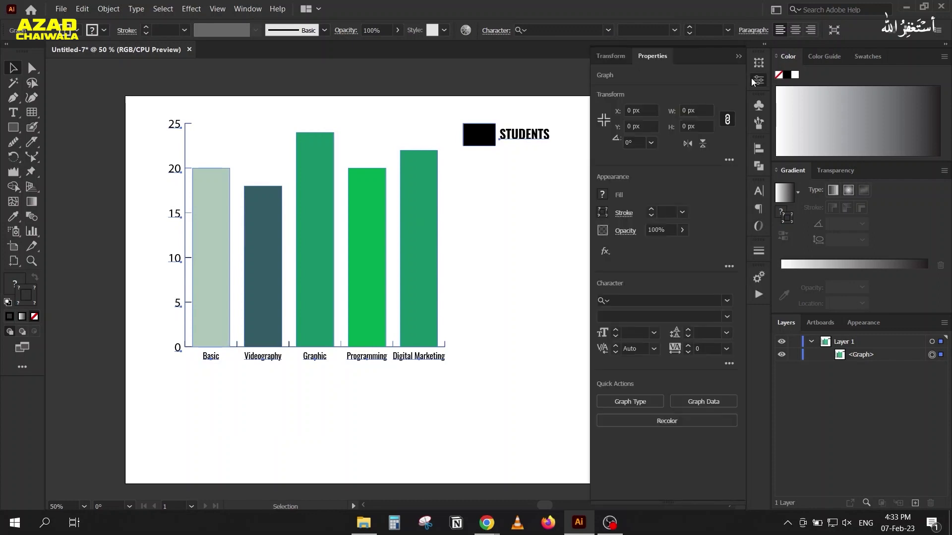
{"action": "left_click", "coordinate": [498, 279]}
{"action": "left_click", "coordinate": [420, 254]}
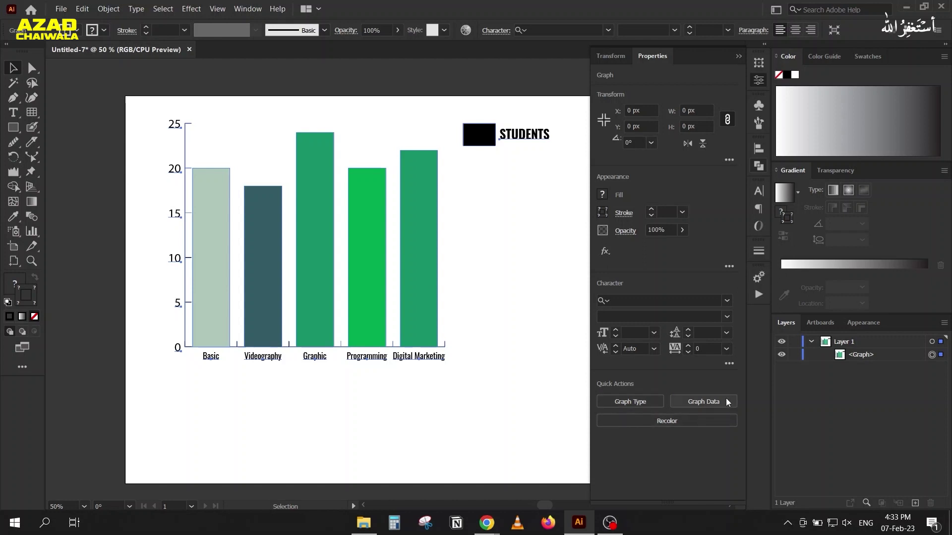
{"action": "left_click", "coordinate": [738, 56]}
Step: Change Videography's student count to 25 in the graph data table and close it
{"action": "right_click", "coordinate": [288, 239]}
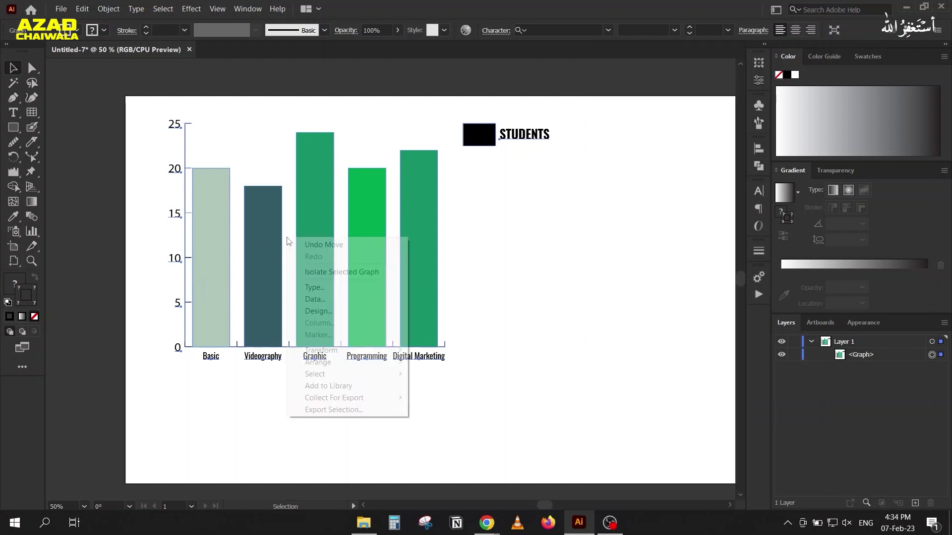
{"action": "left_click", "coordinate": [293, 300]}
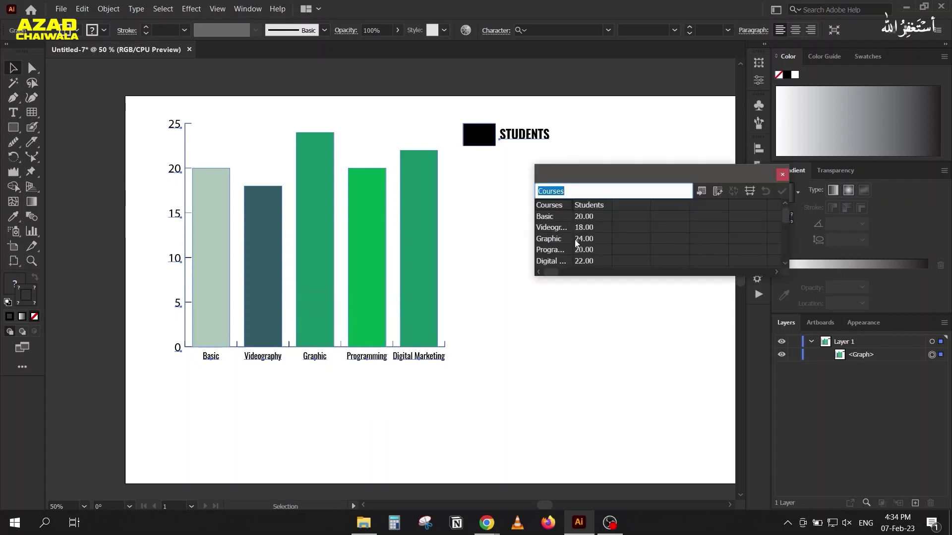
{"action": "left_click", "coordinate": [588, 233]}
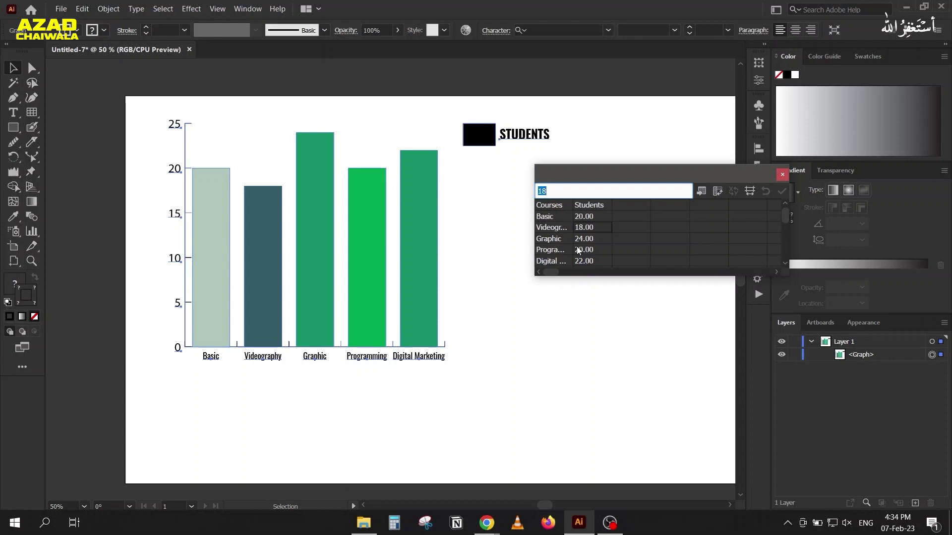
{"action": "type", "text": "2"}
{"action": "key", "text": "Return"}
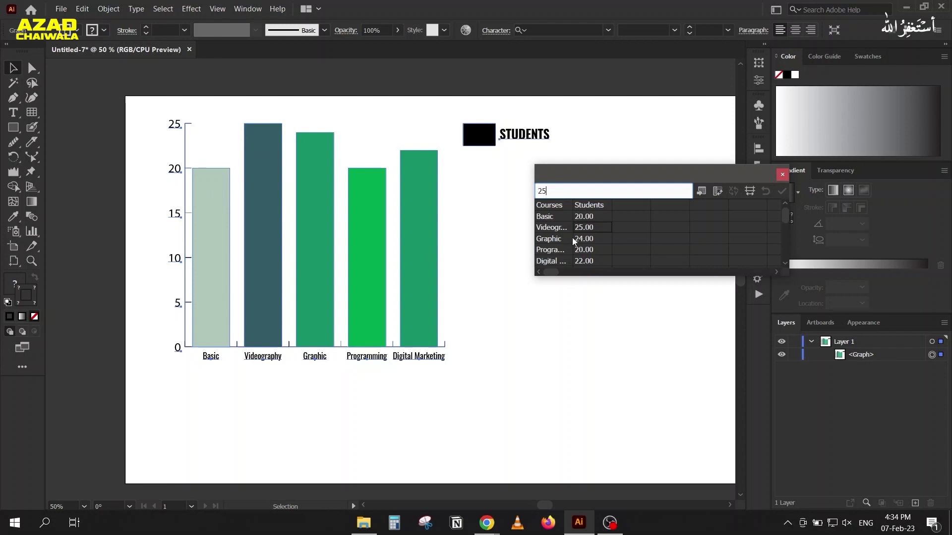
{"action": "left_click", "coordinate": [782, 174]}
Step: Change the graph type from column to Pie
{"action": "right_click", "coordinate": [285, 211]}
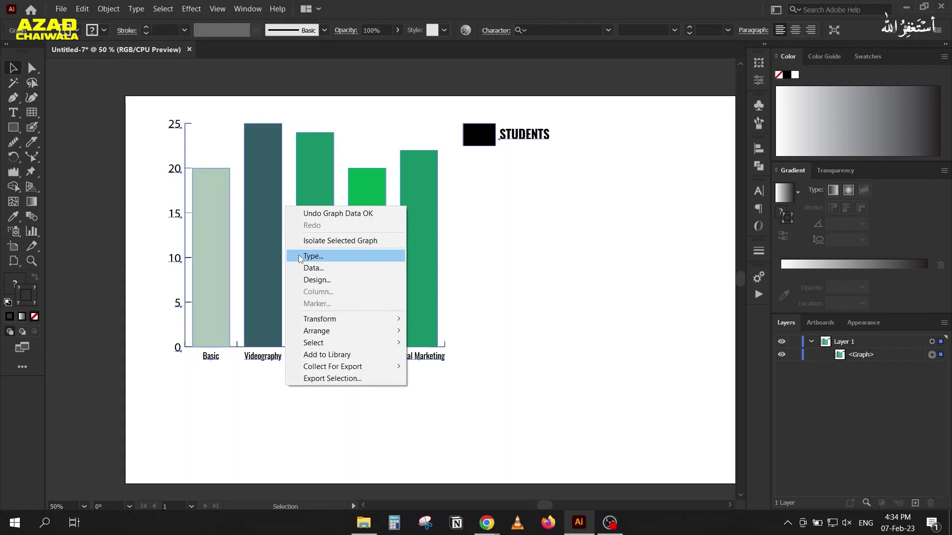
{"action": "left_click", "coordinate": [325, 258]}
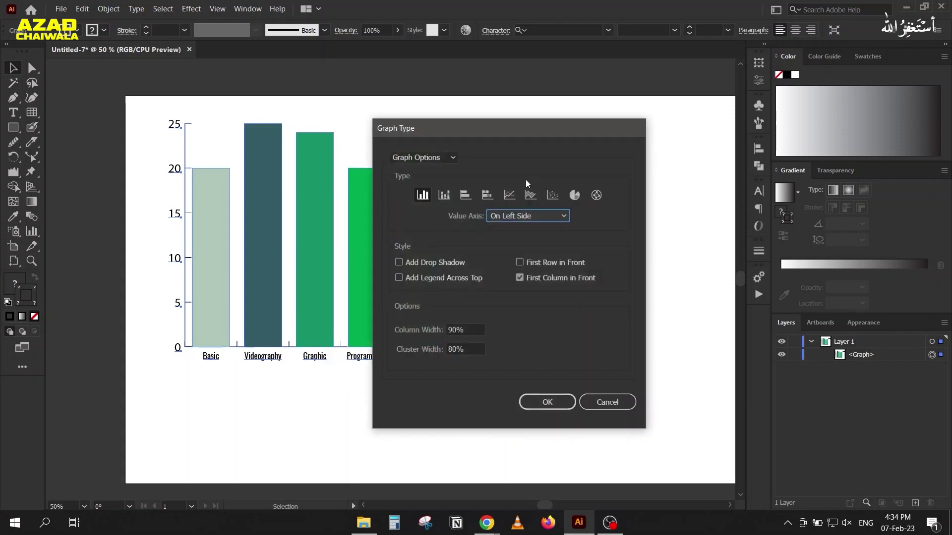
{"action": "left_click_drag", "start_coordinate": [498, 128], "coordinate": [603, 124]}
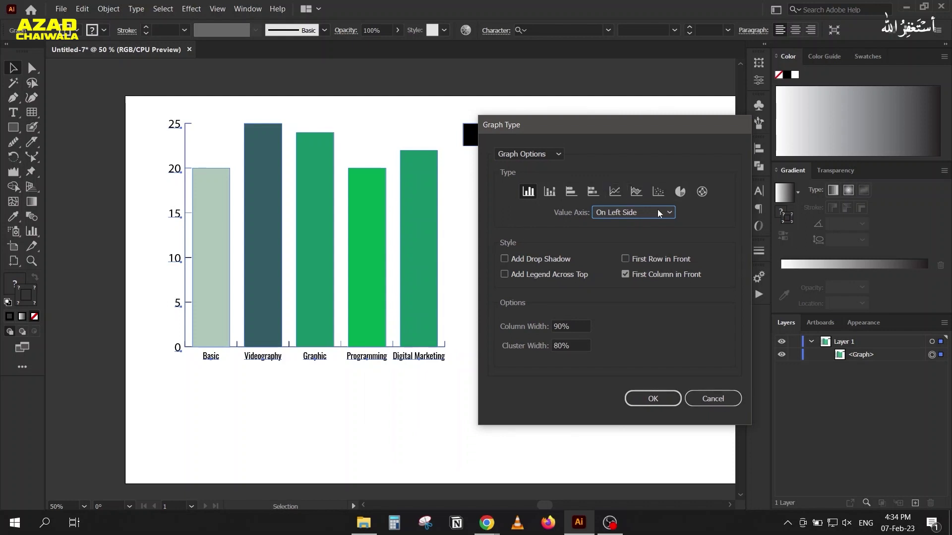
{"action": "left_click", "coordinate": [681, 193]}
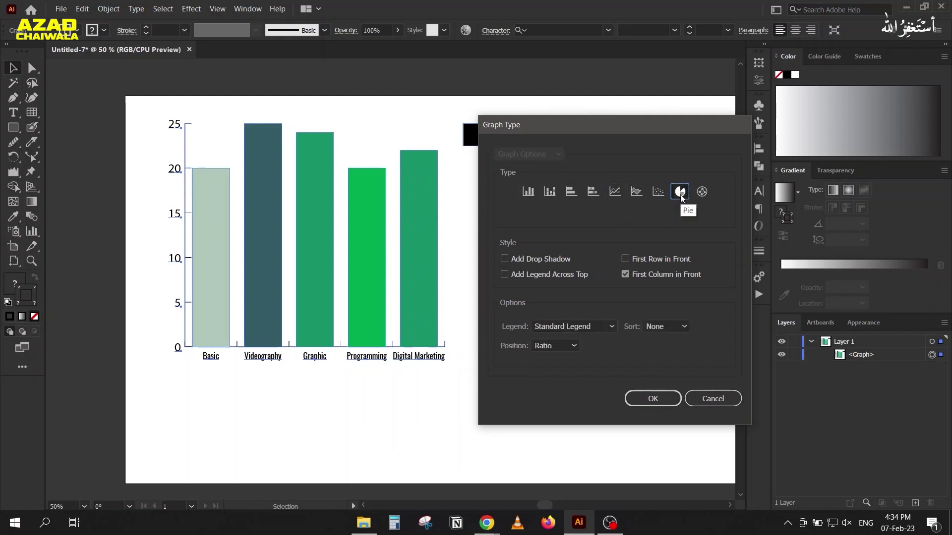
{"action": "left_click", "coordinate": [647, 395]}
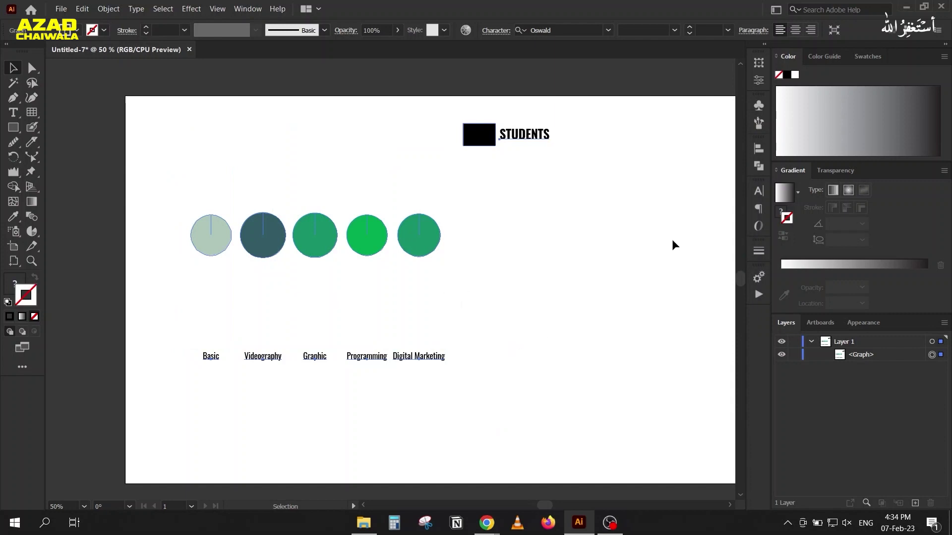
Step: Reopen the pie graph's data table and shift it slightly down-left
{"action": "right_click", "coordinate": [367, 241]}
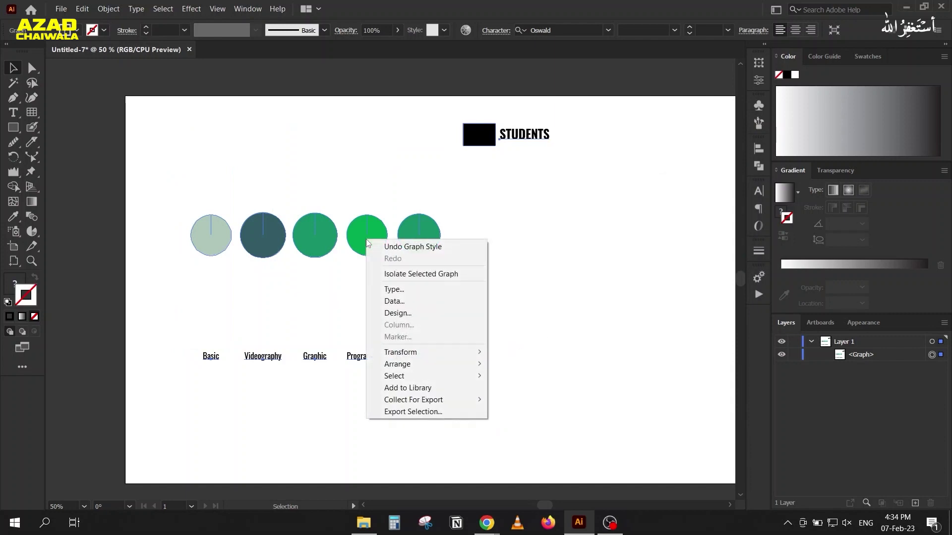
{"action": "left_click", "coordinate": [397, 297]}
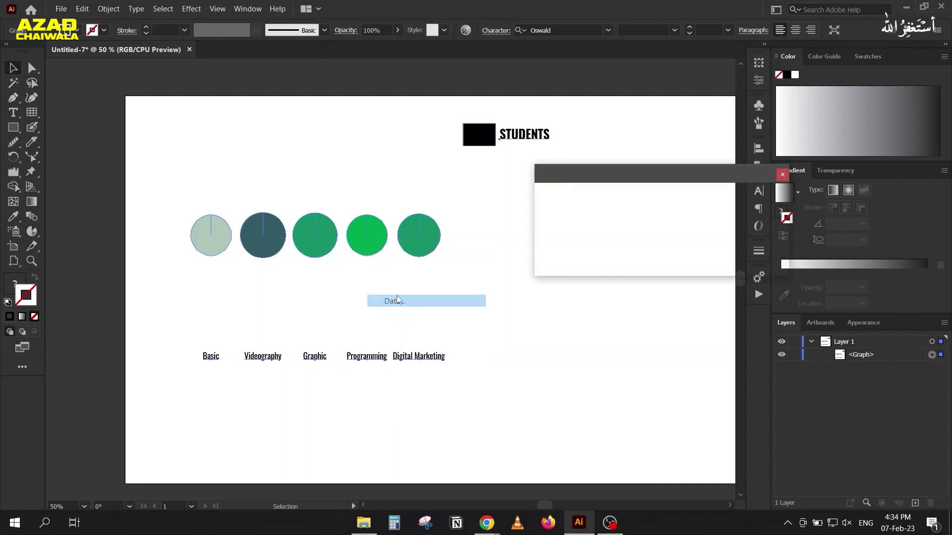
{"action": "left_click_drag", "start_coordinate": [652, 168], "coordinate": [638, 179]}
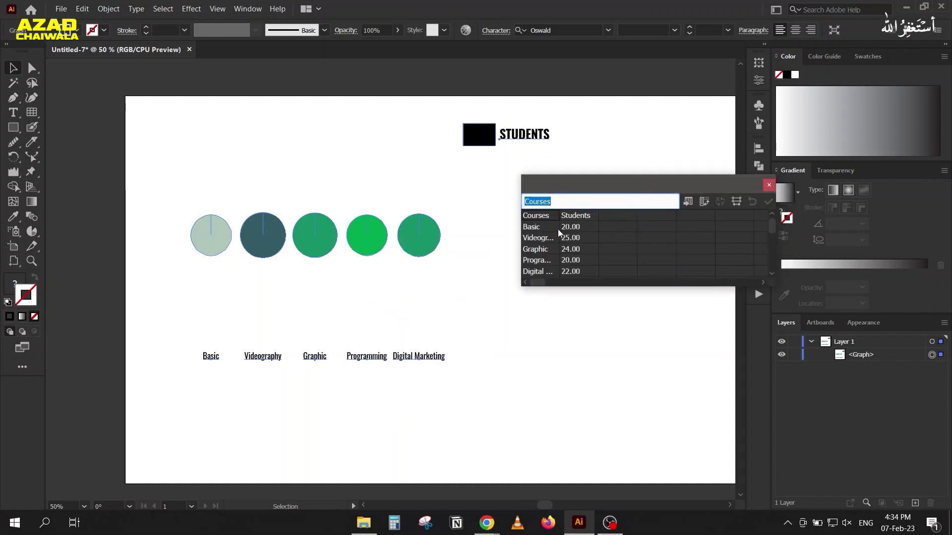
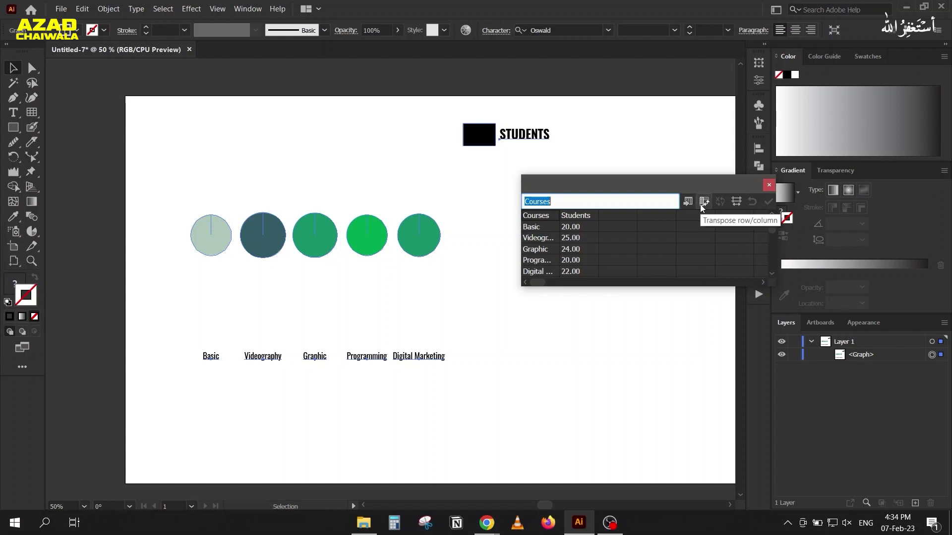
Step: Set the Graph Data cell style column width to 12
{"action": "left_click", "coordinate": [734, 202]}
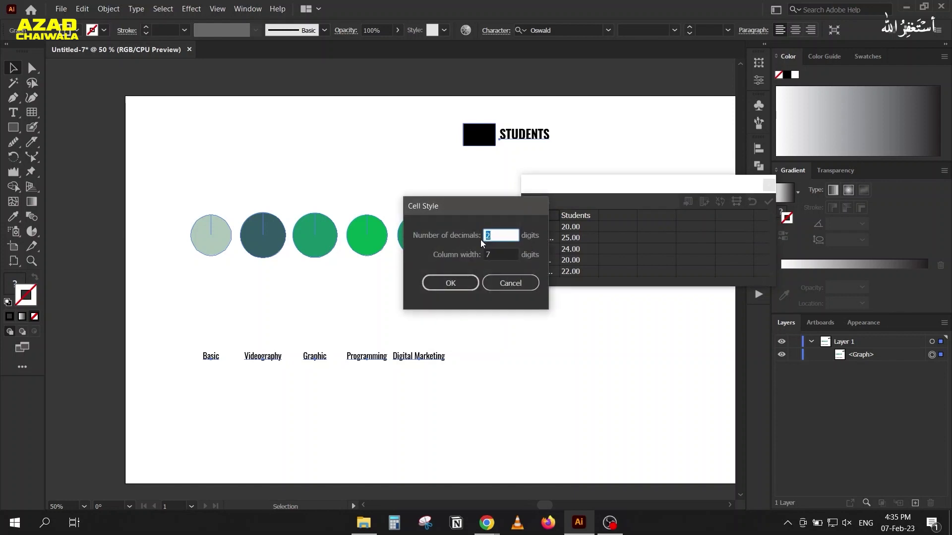
{"action": "left_click", "coordinate": [492, 255]}
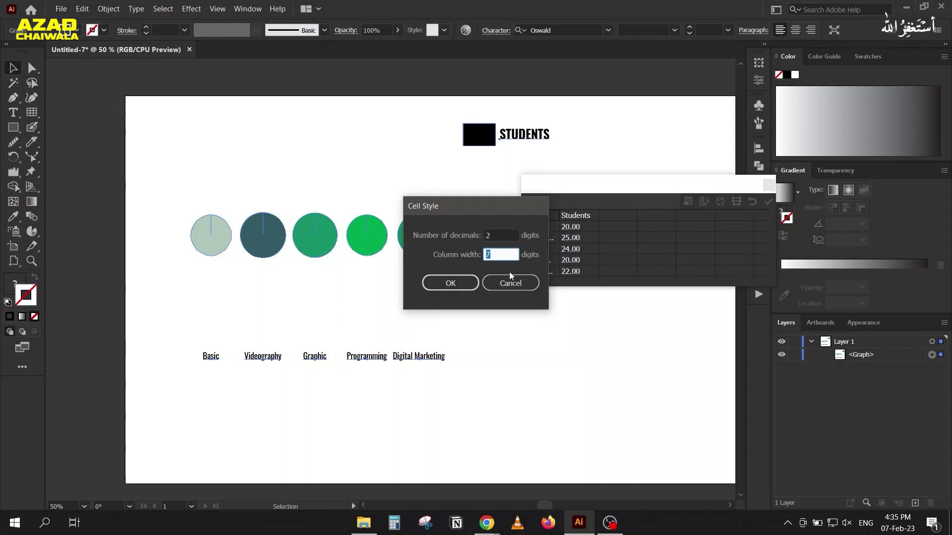
{"action": "type", "text": "12"}
{"action": "left_click", "coordinate": [451, 284]}
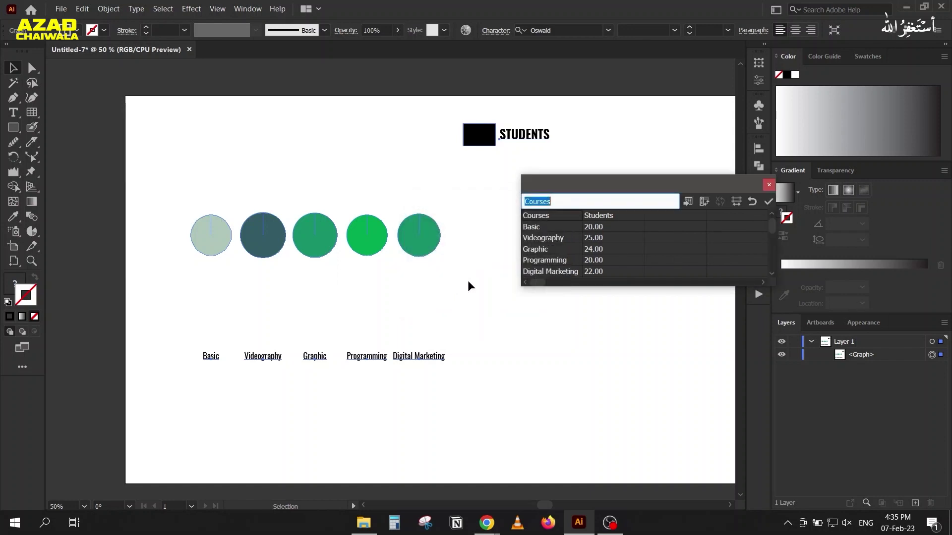
{"action": "mouse_move", "coordinate": [609, 185]}
{"action": "left_mouse_down"}
{"action": "mouse_move", "coordinate": [583, 162]}
{"action": "mouse_move", "coordinate": [579, 177]}
{"action": "left_mouse_up"}
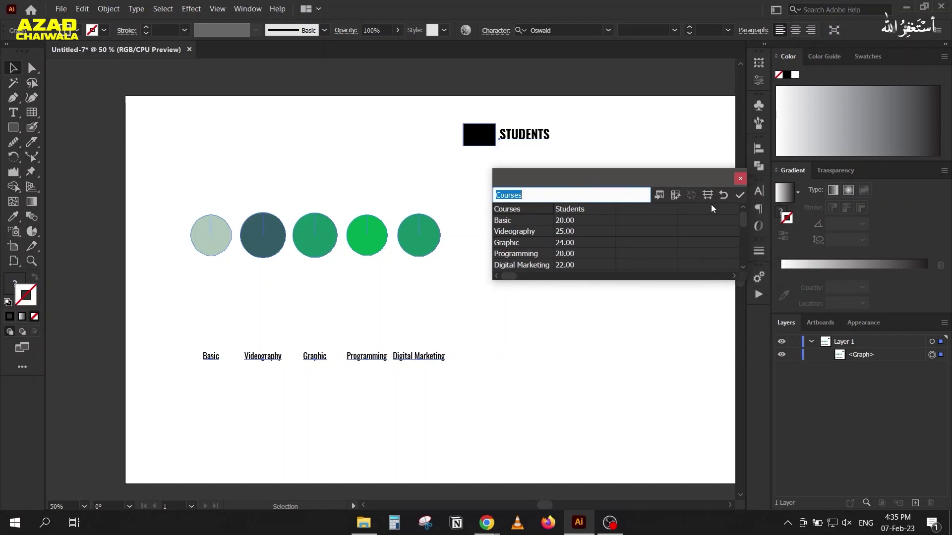
Step: Transpose rows and columns and apply the data, merging the circles into one five-slice pie
{"action": "left_click", "coordinate": [676, 196]}
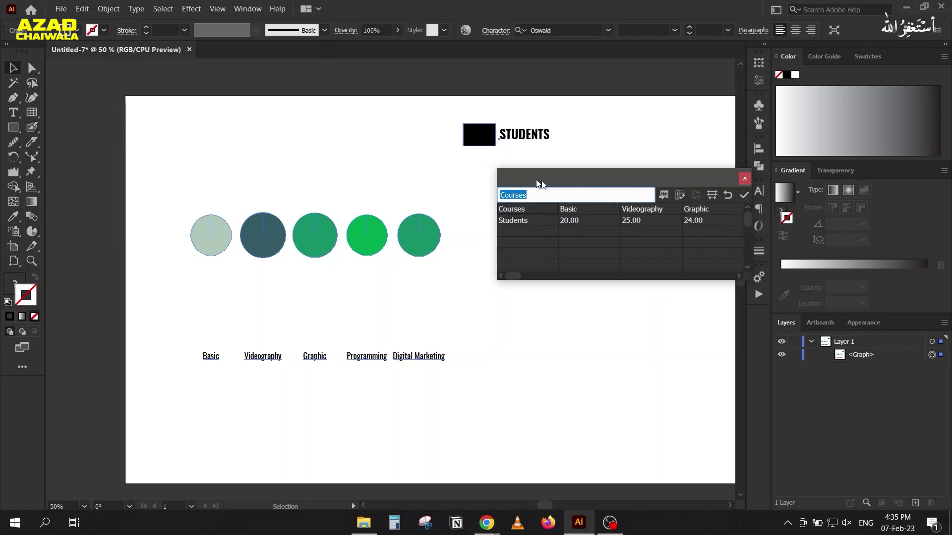
{"action": "left_click_drag", "start_coordinate": [542, 185], "coordinate": [624, 200]}
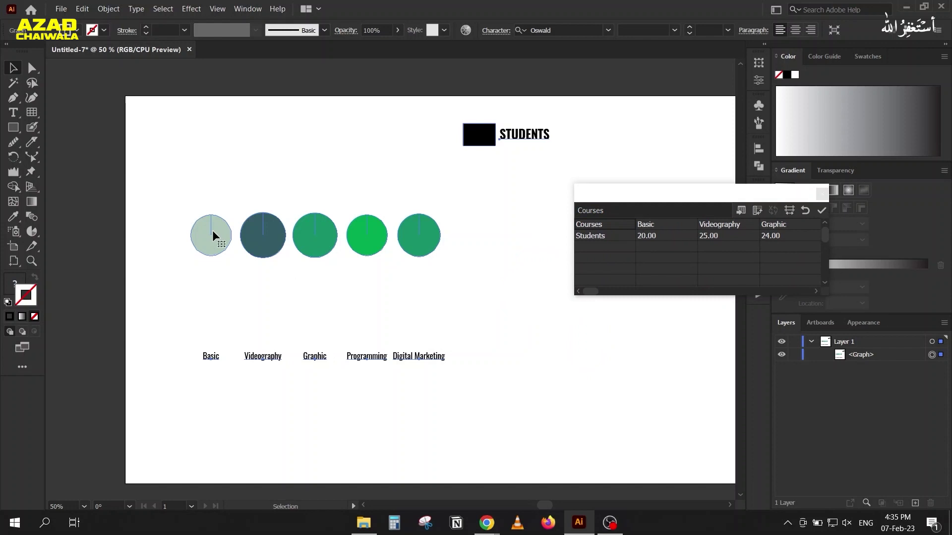
{"action": "left_click", "coordinate": [820, 210]}
{"action": "mouse_move", "coordinate": [700, 193]}
{"action": "left_mouse_down"}
{"action": "mouse_move", "coordinate": [634, 283]}
{"action": "mouse_move", "coordinate": [600, 308]}
{"action": "left_mouse_up"}
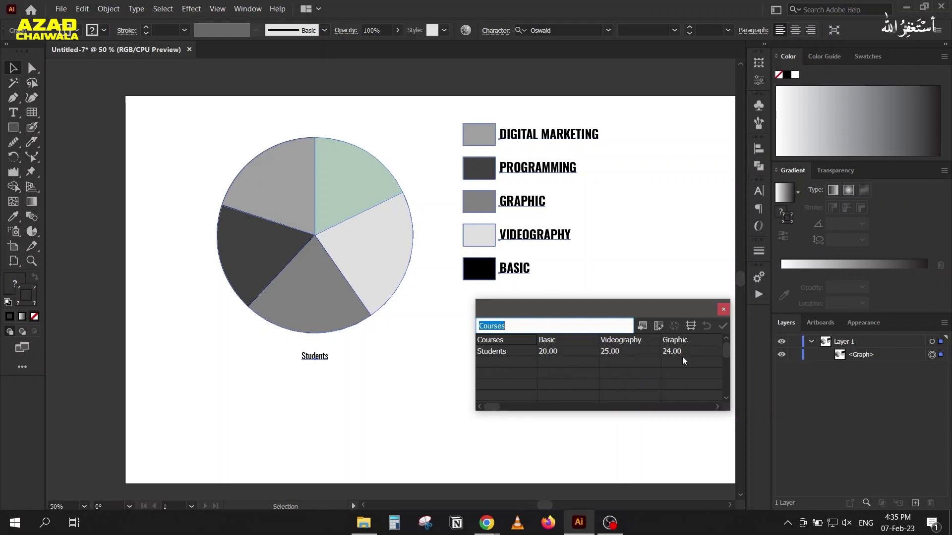
{"action": "left_click", "coordinate": [723, 310]}
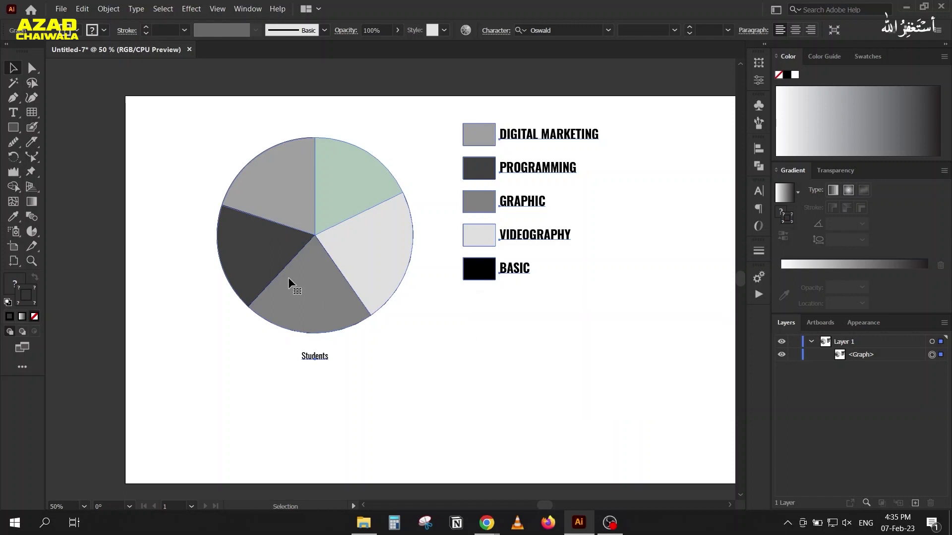
Step: Direct-select the Students caption and make it All Caps and Bold in the Character panel
{"action": "left_click", "coordinate": [32, 67]}
{"action": "left_click", "coordinate": [218, 375]}
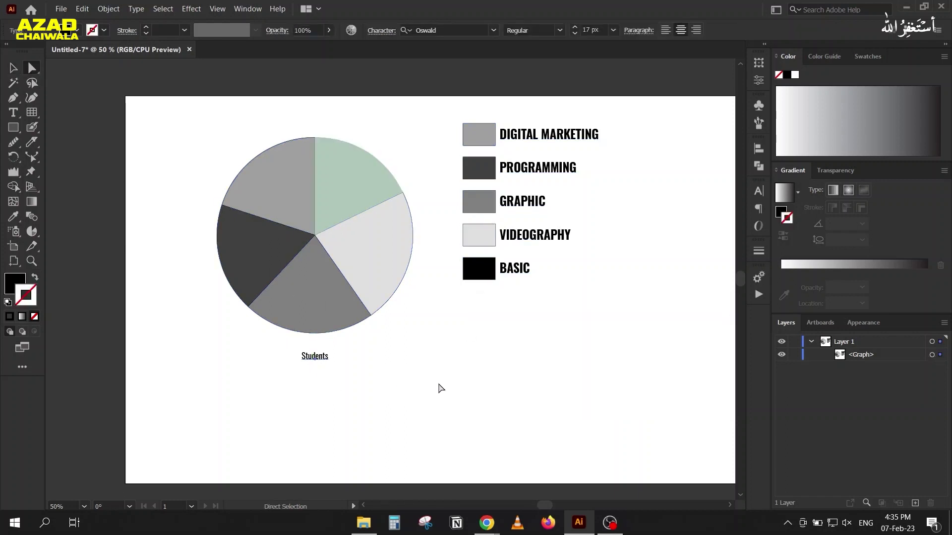
{"action": "left_click", "coordinate": [760, 190]}
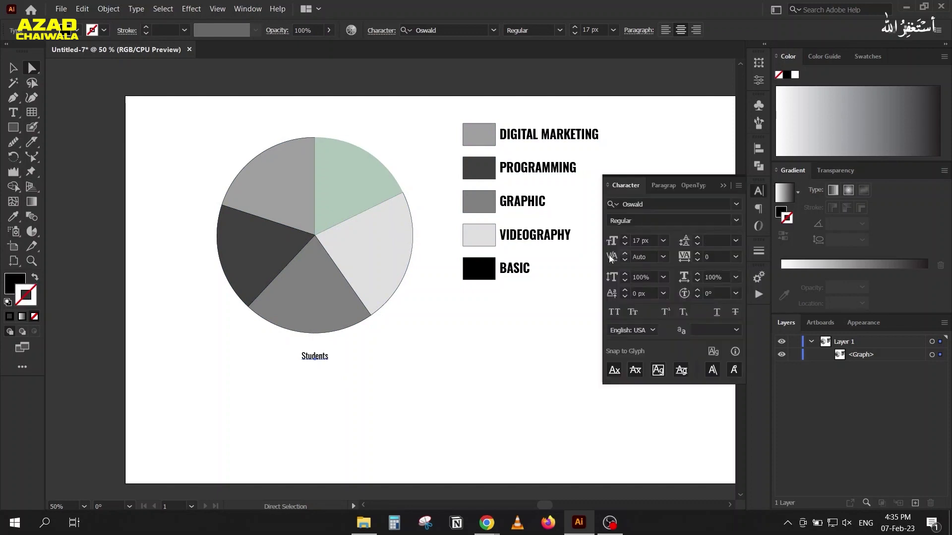
{"action": "left_click", "coordinate": [614, 312]}
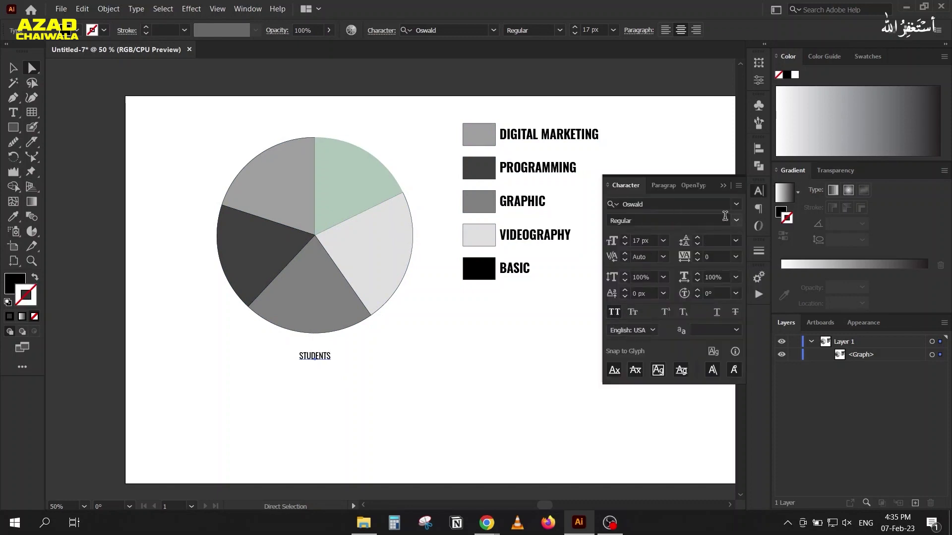
{"action": "left_click", "coordinate": [736, 220]}
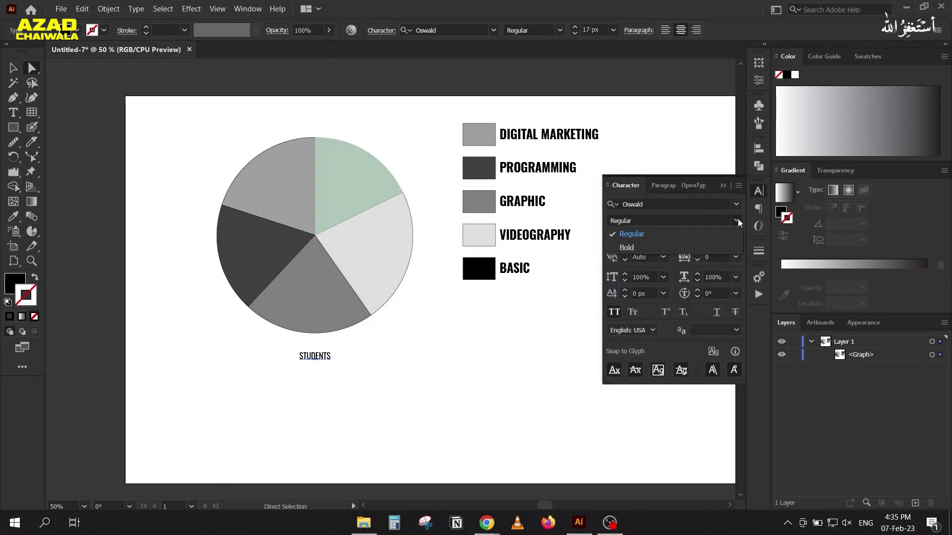
{"action": "scroll", "coordinate": [644, 242], "scroll_direction": "up", "scroll_amount": 11}
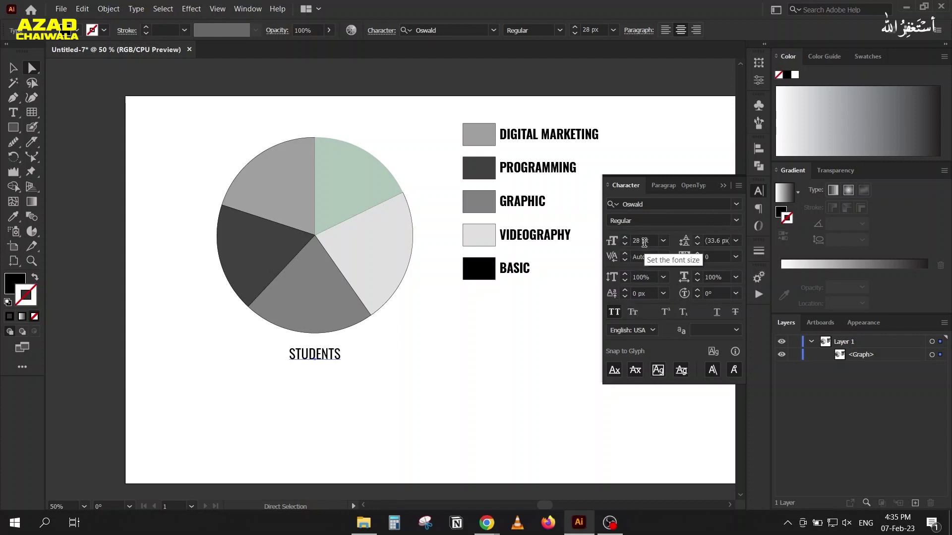
{"action": "scroll", "coordinate": [644, 241], "scroll_direction": "up", "scroll_amount": 2}
{"action": "left_click", "coordinate": [645, 220]}
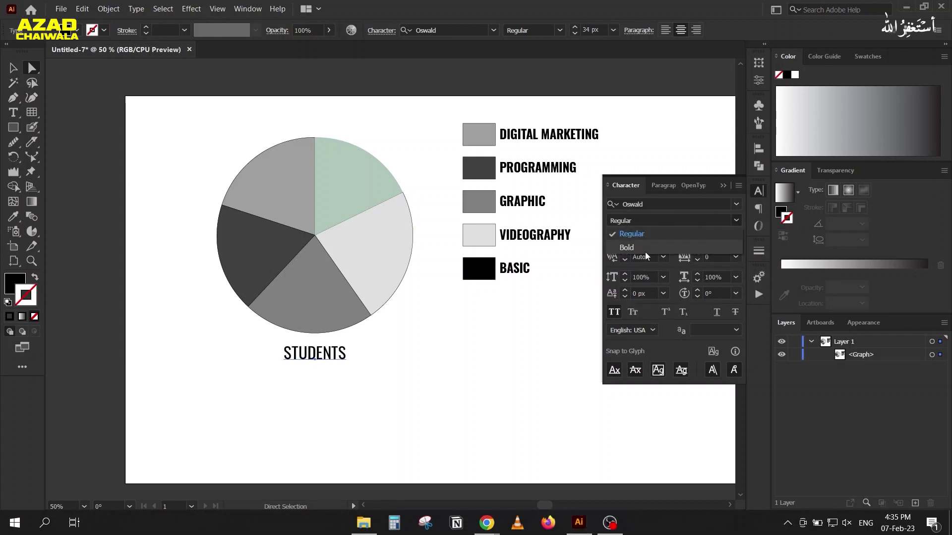
{"action": "left_click", "coordinate": [642, 247]}
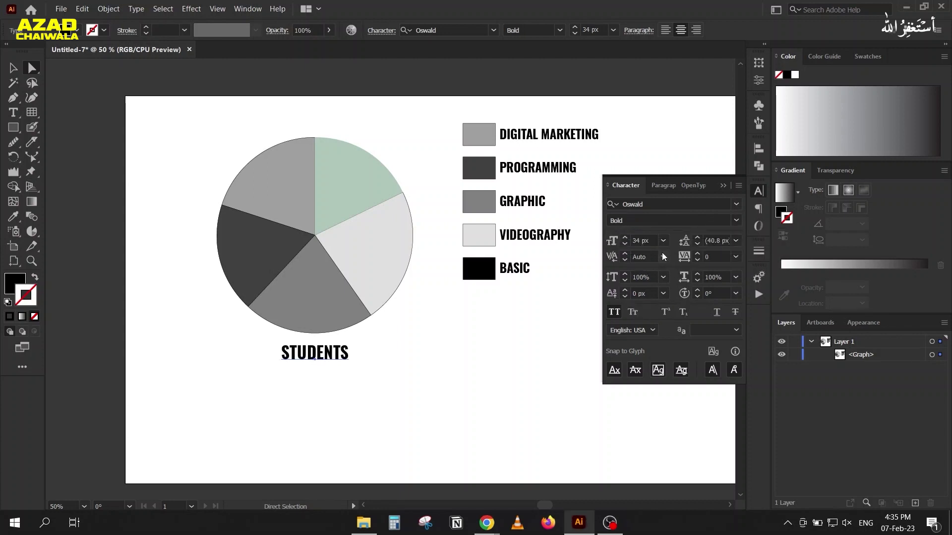
{"action": "left_click", "coordinate": [724, 185]}
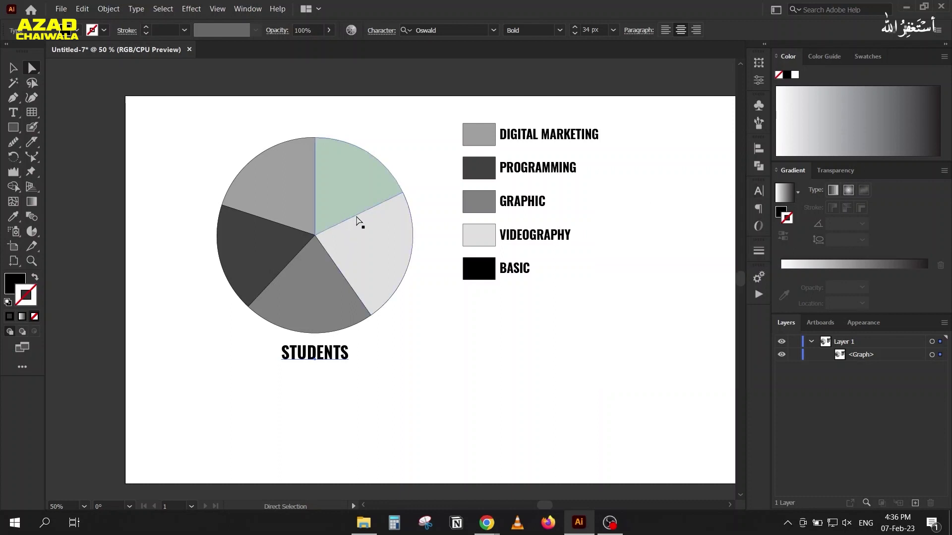
Step: Open the Nature > Beach swatch library and apply a yellow swatch to the right Videography slice
{"action": "left_click", "coordinate": [383, 224]}
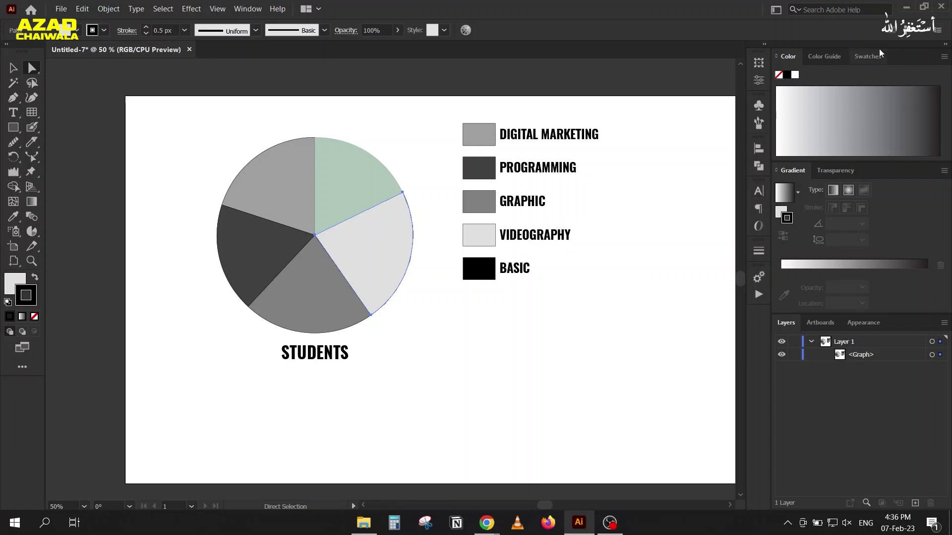
{"action": "left_click", "coordinate": [863, 58]}
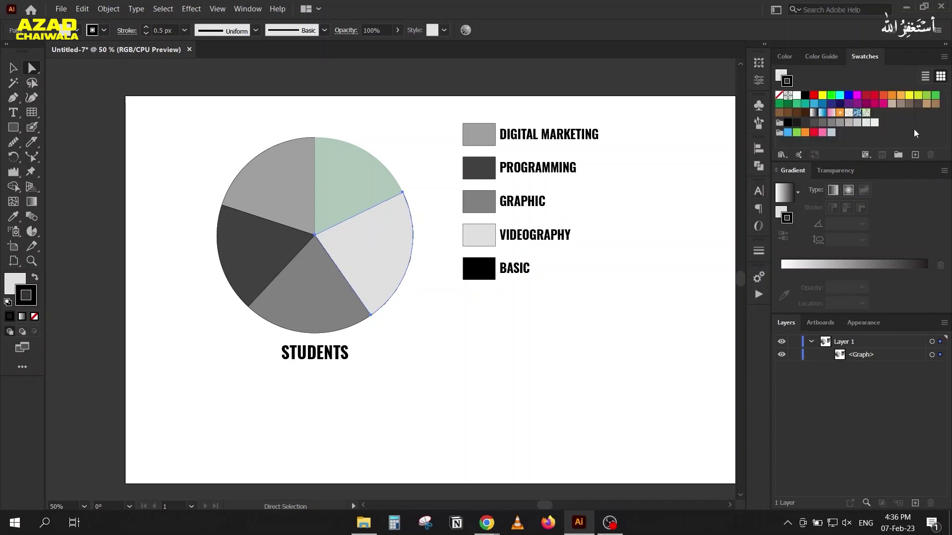
{"action": "left_click", "coordinate": [782, 155]}
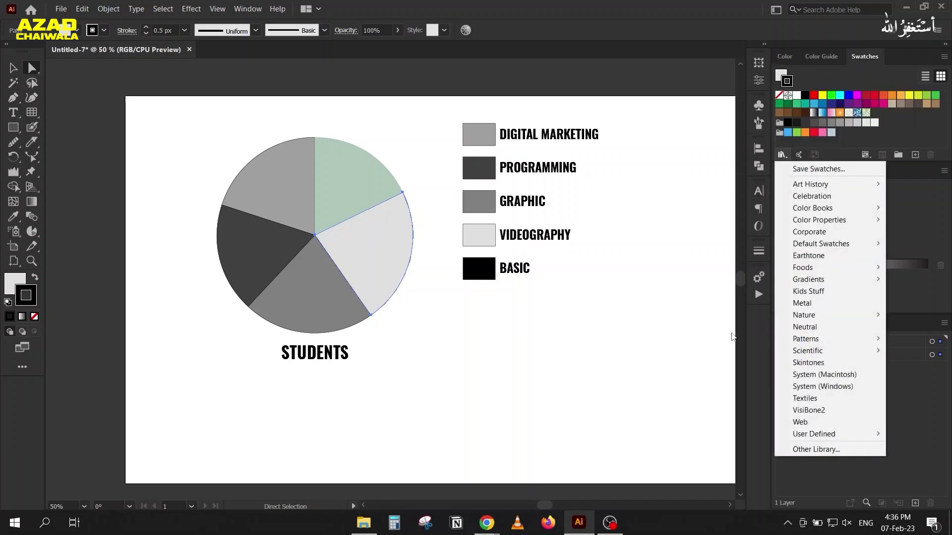
{"action": "mouse_move", "coordinate": [804, 315]}
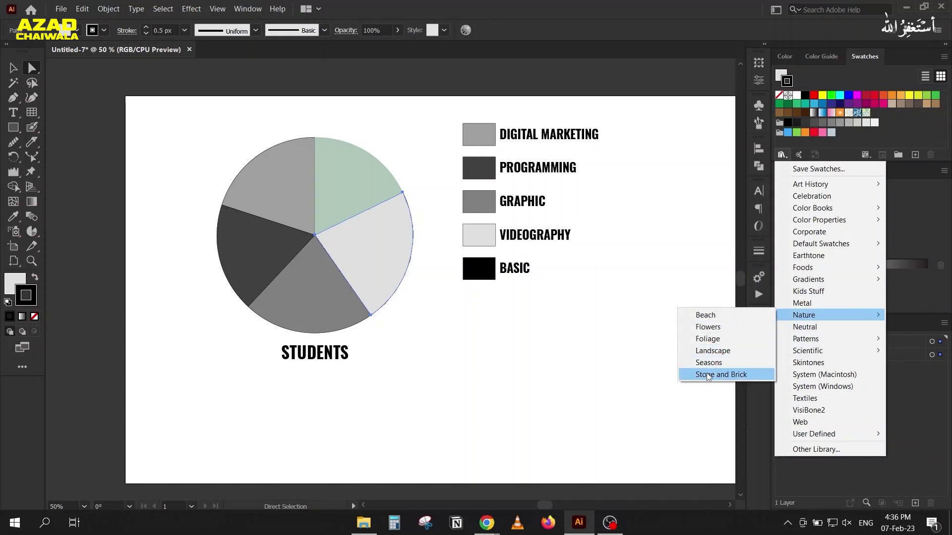
{"action": "left_click", "coordinate": [706, 315]}
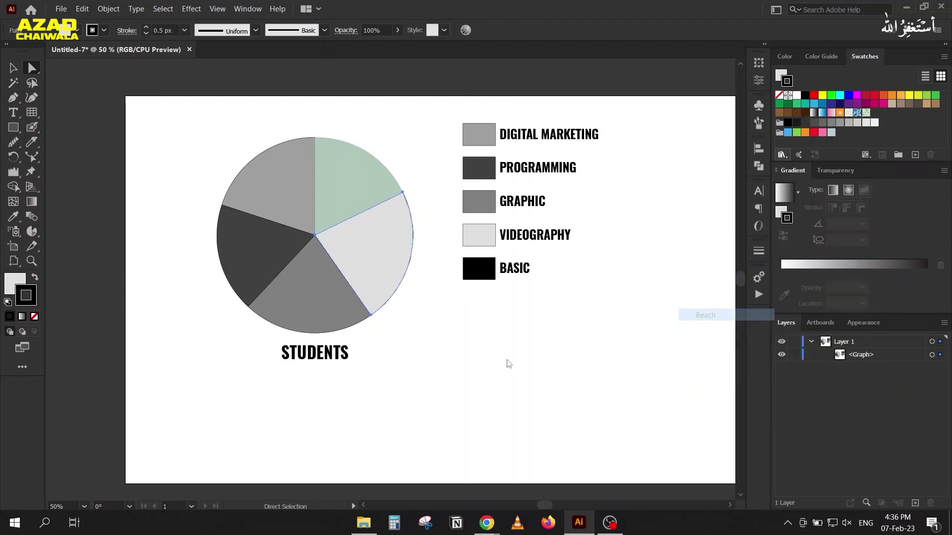
{"action": "left_click_drag", "start_coordinate": [632, 259], "coordinate": [633, 351]}
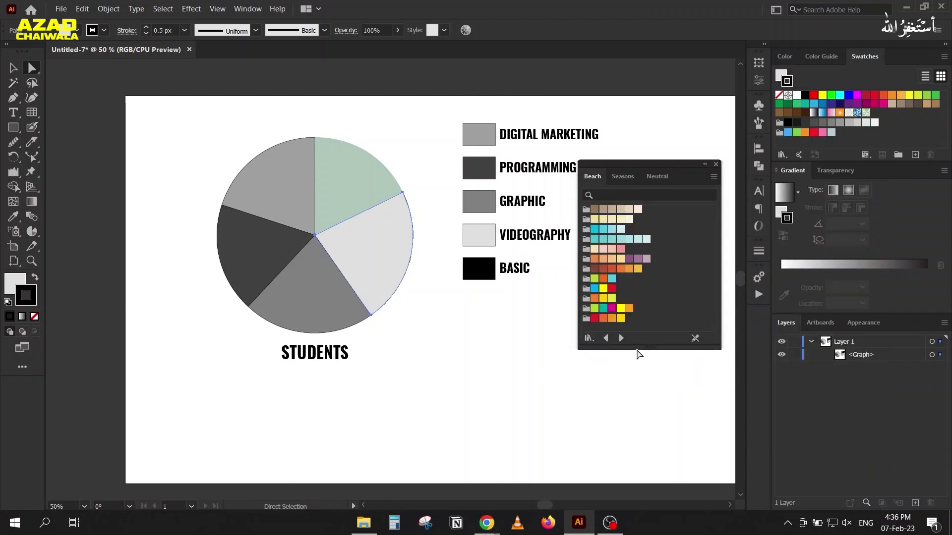
{"action": "left_click", "coordinate": [638, 269]}
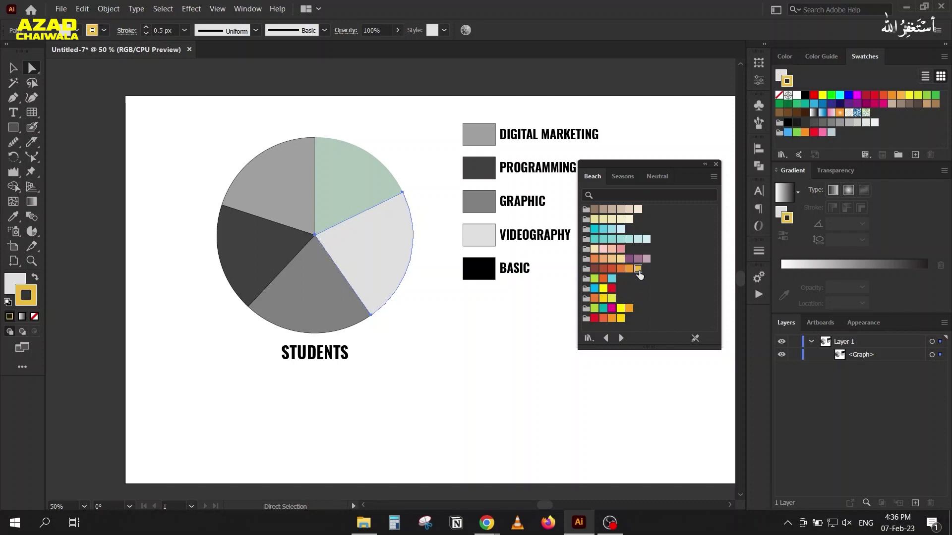
Step: Make yellow the right slice's fill and colour the bottom slice cyan
{"action": "left_click", "coordinate": [421, 337]}
{"action": "left_click", "coordinate": [397, 280]}
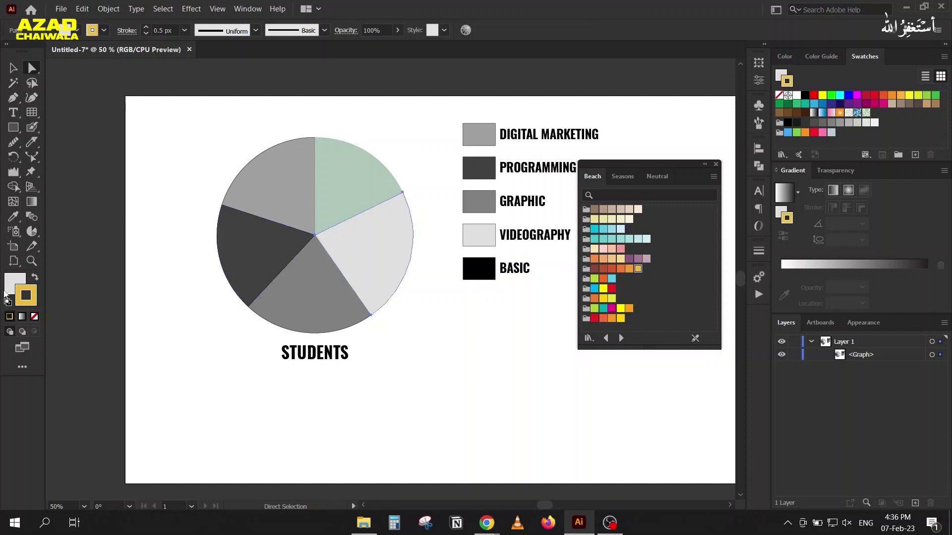
{"action": "left_click", "coordinate": [35, 278]}
{"action": "left_click", "coordinate": [15, 283]}
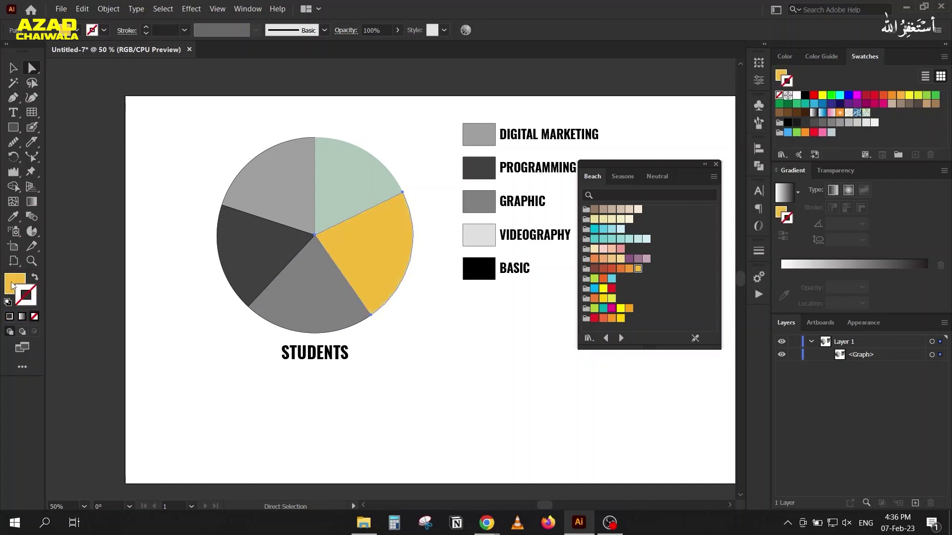
{"action": "left_click", "coordinate": [295, 304]}
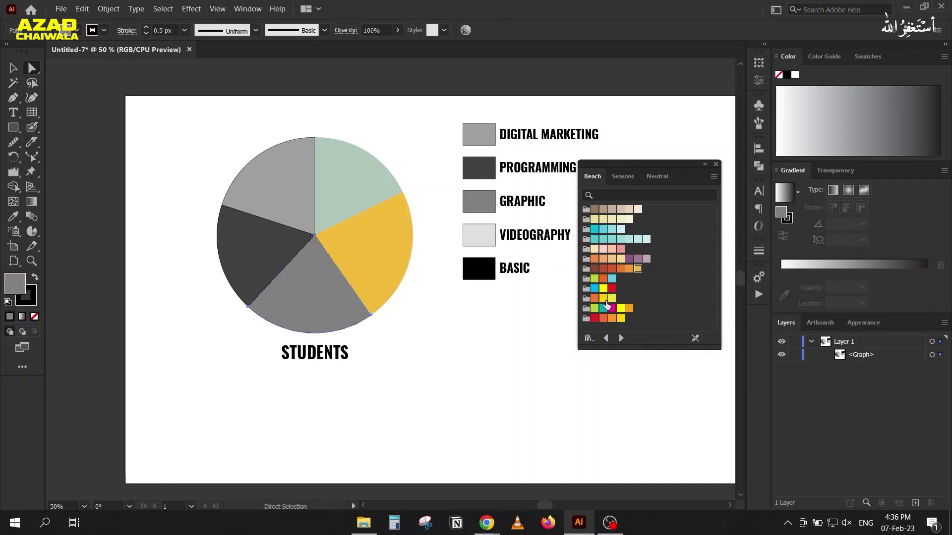
{"action": "left_click", "coordinate": [595, 288]}
Step: Colour the dark left slice red and browse to another swatch library
{"action": "left_click", "coordinate": [264, 248]}
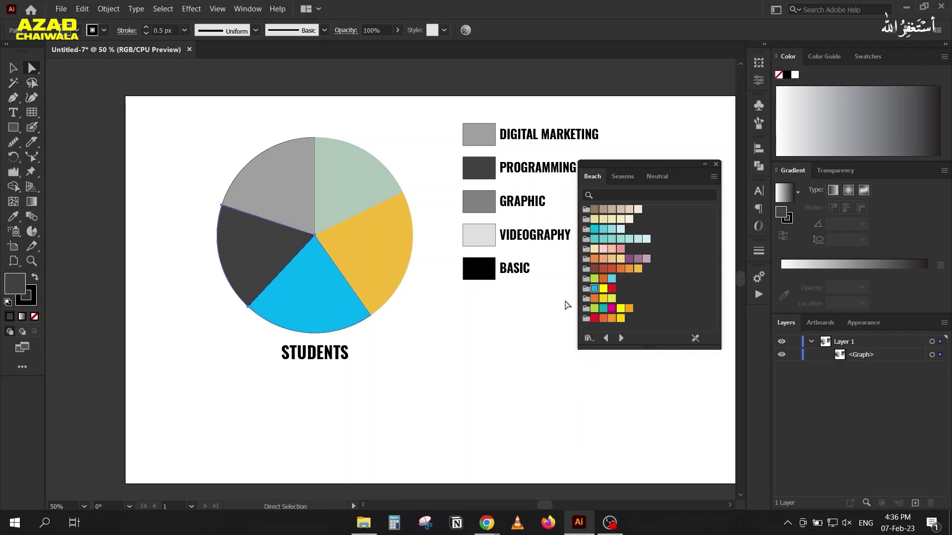
{"action": "left_click", "coordinate": [594, 318]}
{"action": "left_click", "coordinate": [278, 196]}
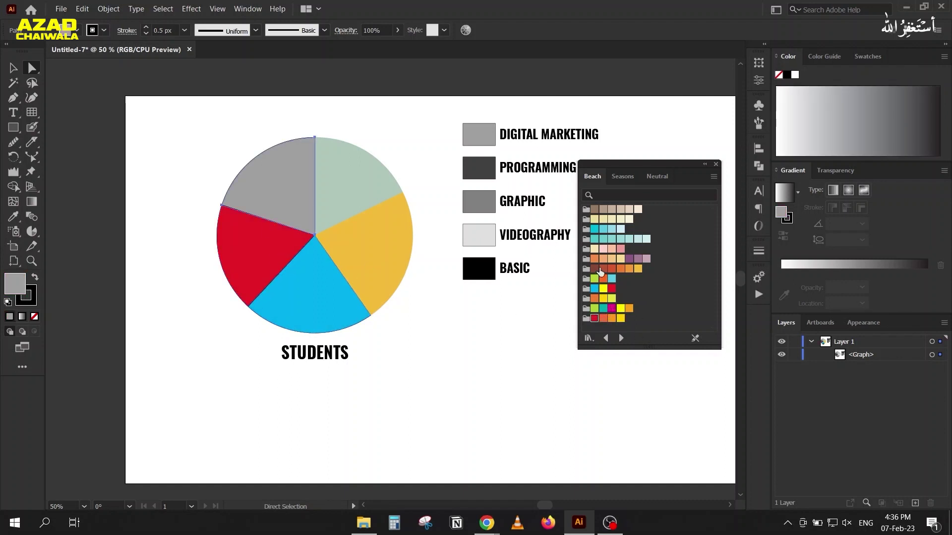
{"action": "left_click", "coordinate": [607, 338]}
{"action": "left_click", "coordinate": [378, 291]}
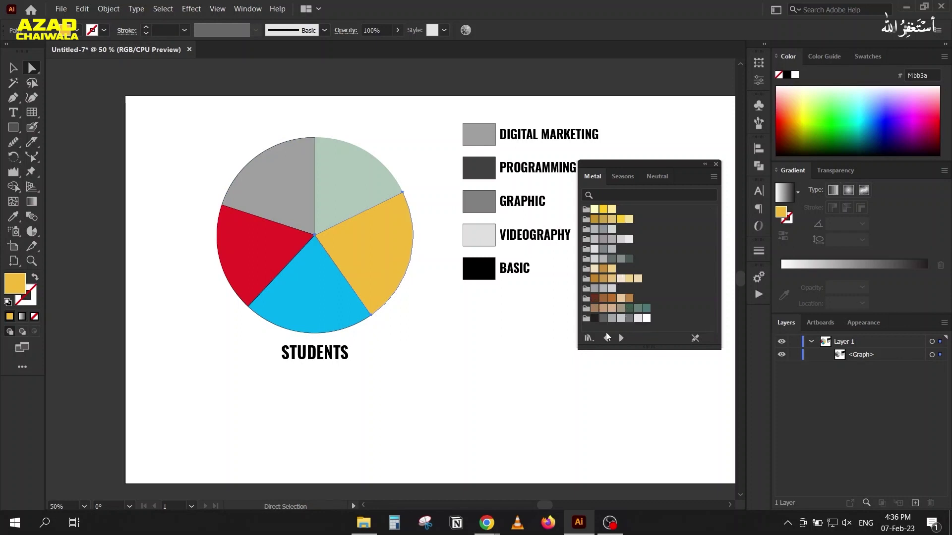
Step: From the Seasons library, colour slices dark teal, gold and purple
{"action": "left_click", "coordinate": [606, 338]}
{"action": "left_click", "coordinate": [633, 183]}
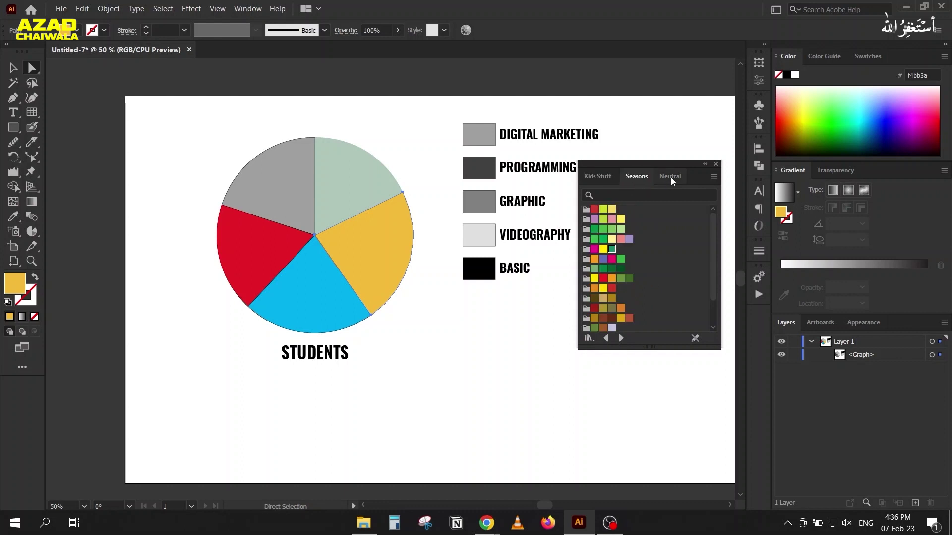
{"action": "scroll", "coordinate": [637, 261], "scroll_direction": "down", "scroll_amount": 3}
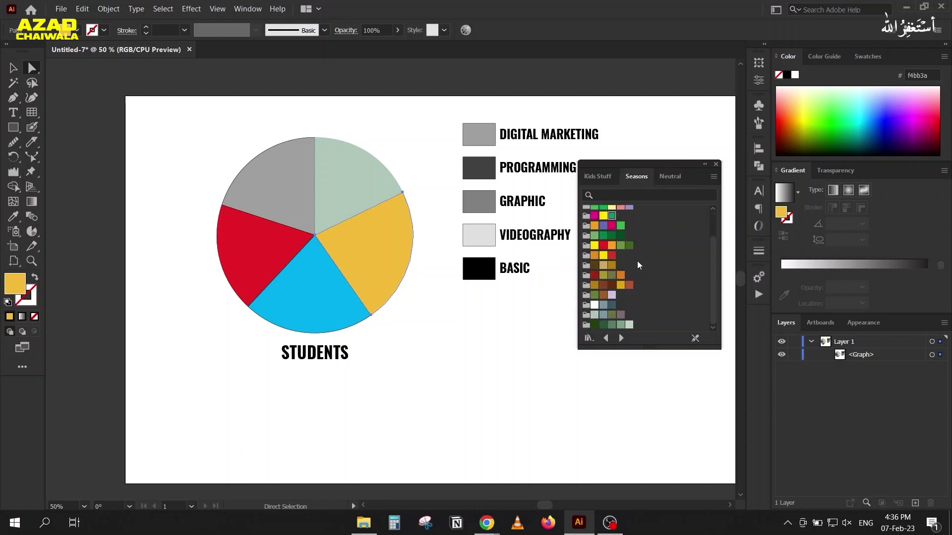
{"action": "left_click", "coordinate": [611, 304]}
{"action": "left_click", "coordinate": [311, 297]}
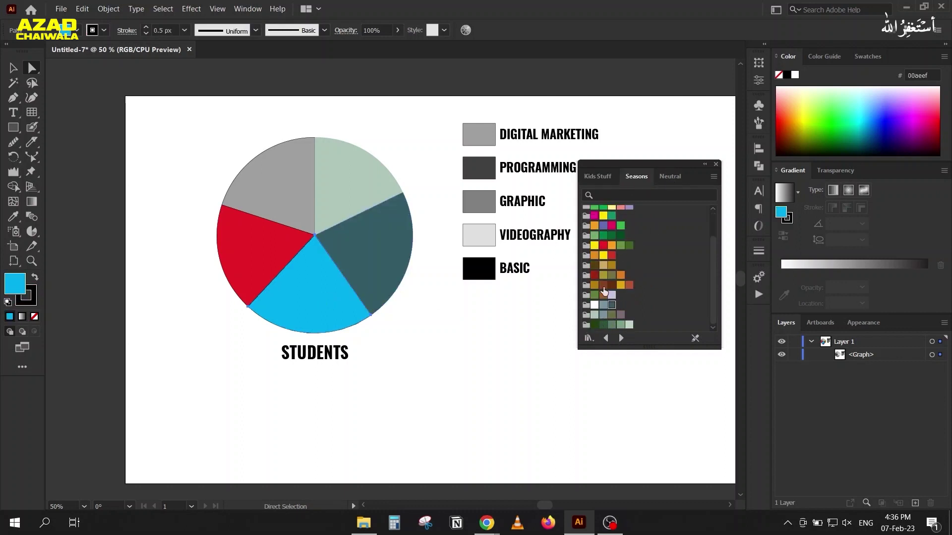
{"action": "left_click", "coordinate": [620, 285]}
{"action": "left_click", "coordinate": [245, 252]}
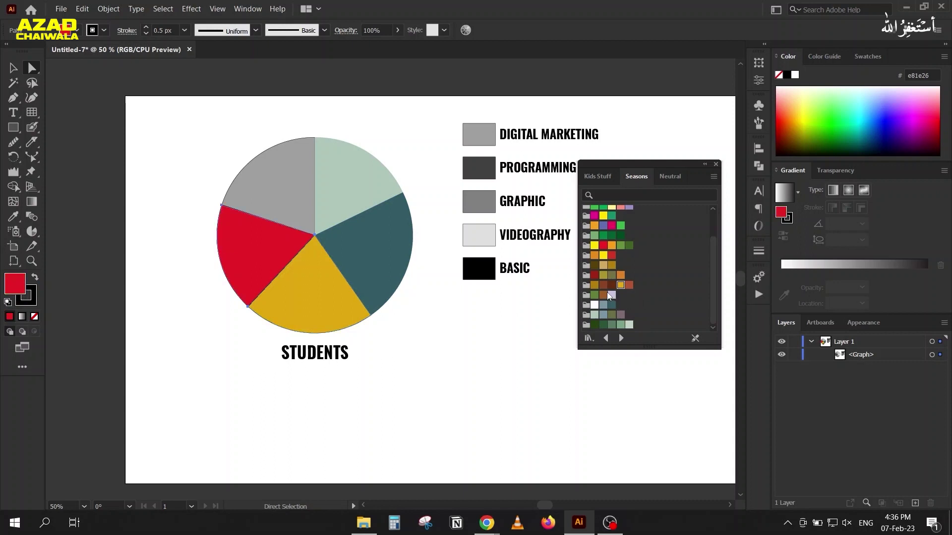
{"action": "left_click", "coordinate": [603, 226]}
Step: Colour the grey slice dark red and the light green slice sage green
{"action": "left_click", "coordinate": [279, 199]}
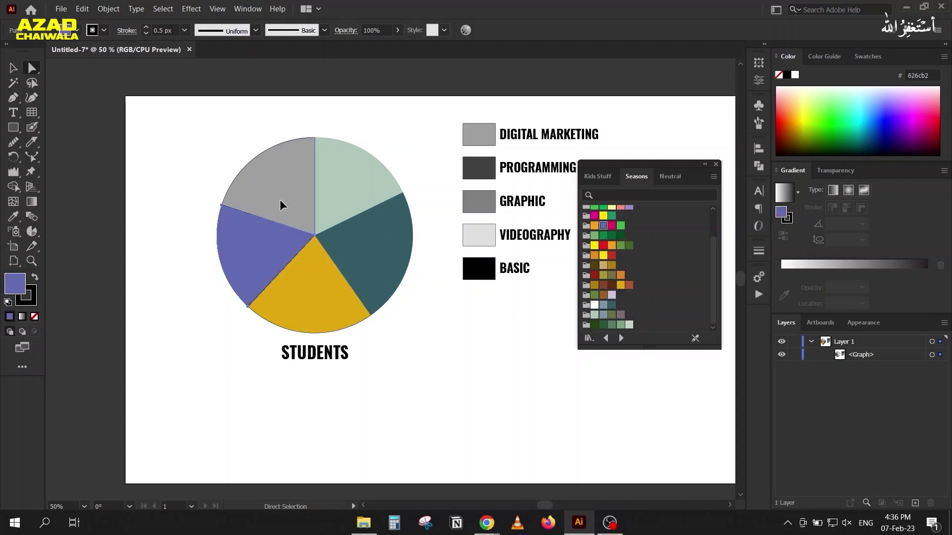
{"action": "left_click", "coordinate": [611, 235]}
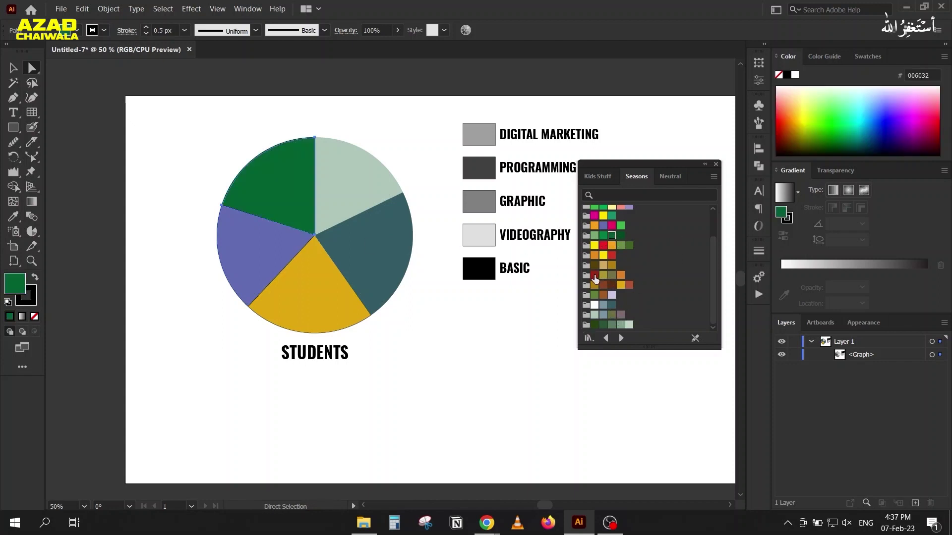
{"action": "left_click", "coordinate": [596, 275]}
{"action": "left_click", "coordinate": [349, 184]}
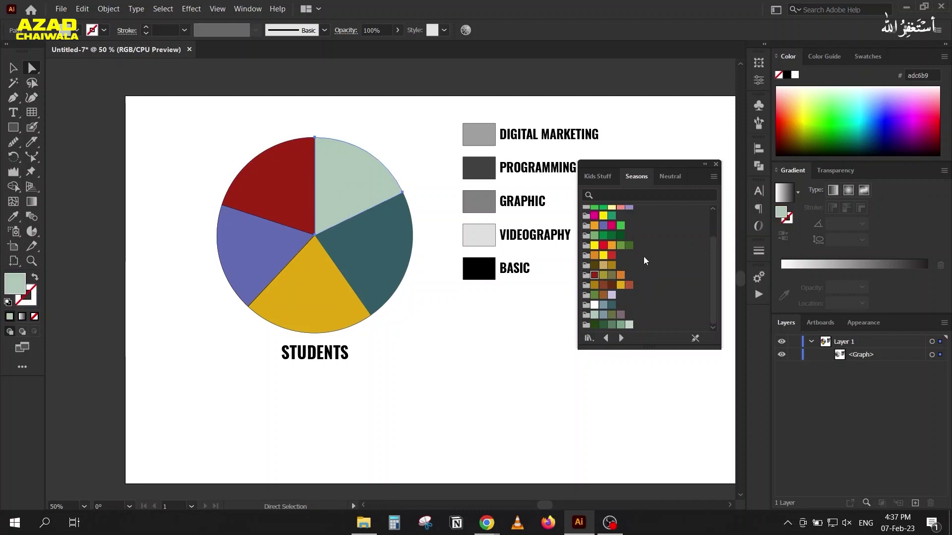
{"action": "left_click", "coordinate": [629, 285]}
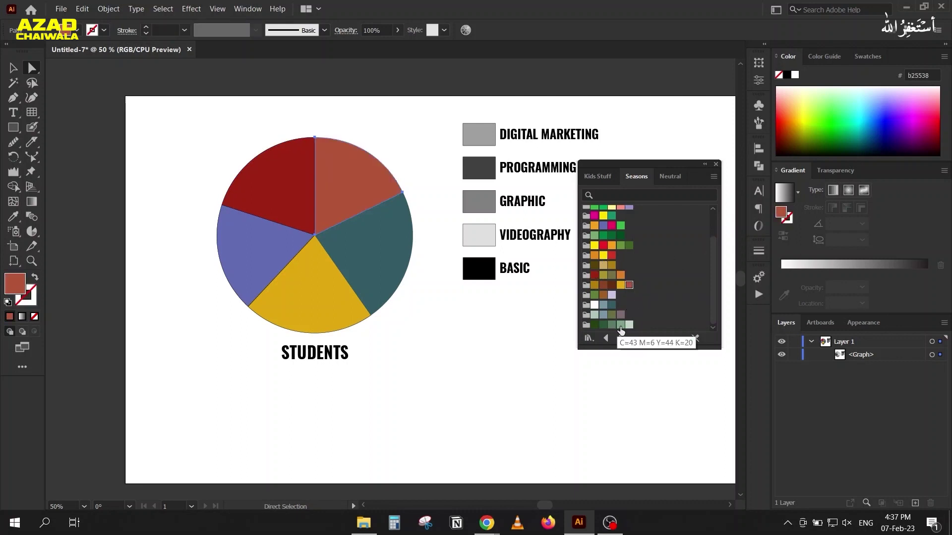
{"action": "left_click", "coordinate": [620, 325]}
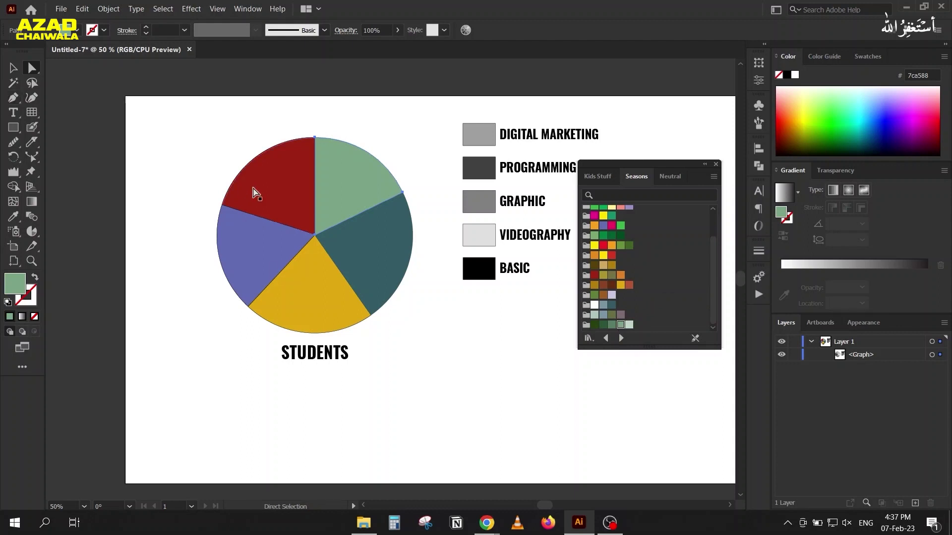
Step: Set the slices' stroke to None and close the Seasons swatch library
{"action": "left_click", "coordinate": [289, 183]}
{"action": "left_click", "coordinate": [251, 266], "text": "shift"}
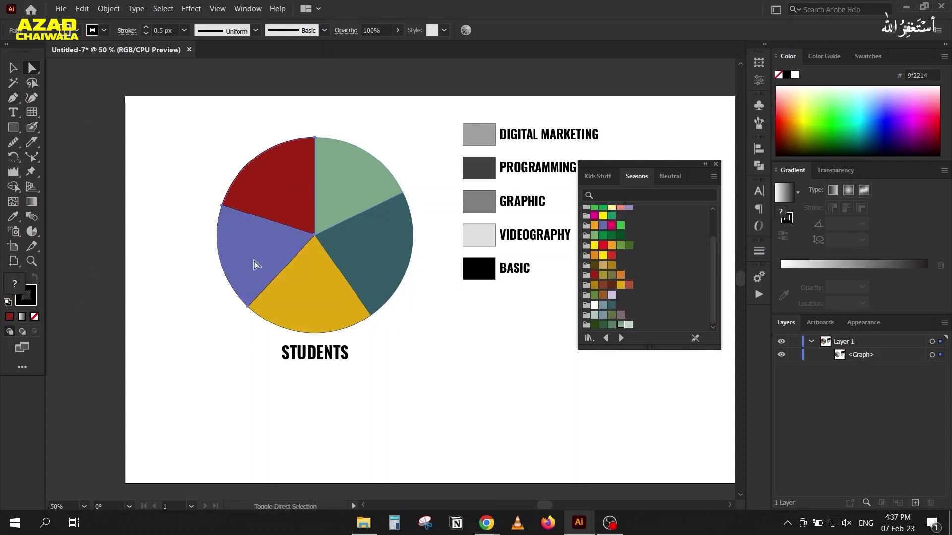
{"action": "left_click", "coordinate": [295, 304], "text": "shift"}
{"action": "left_click", "coordinate": [35, 302]}
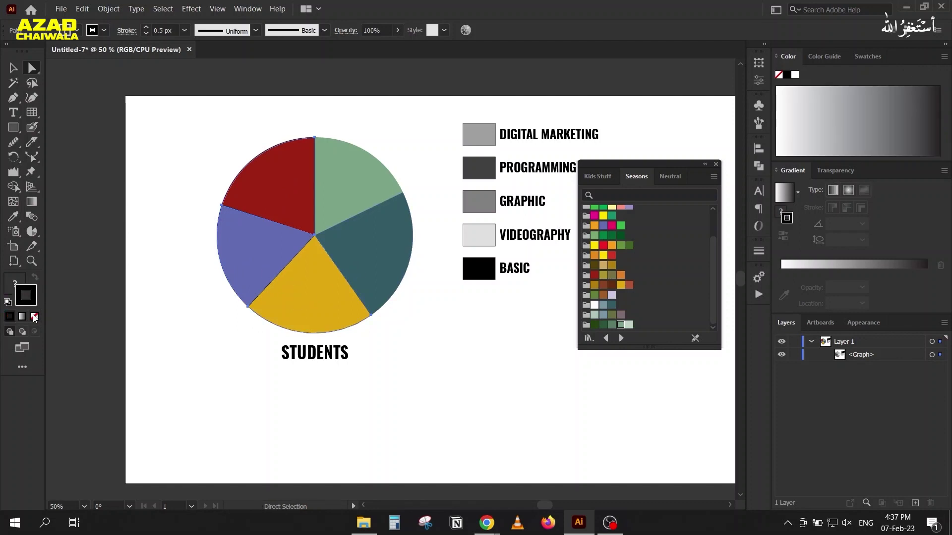
{"action": "left_click", "coordinate": [394, 238]}
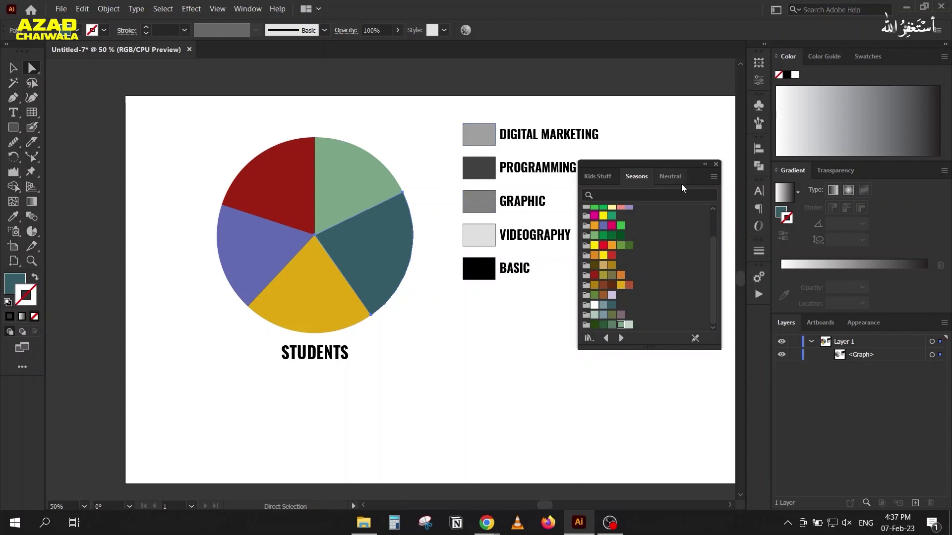
{"action": "left_click", "coordinate": [715, 164]}
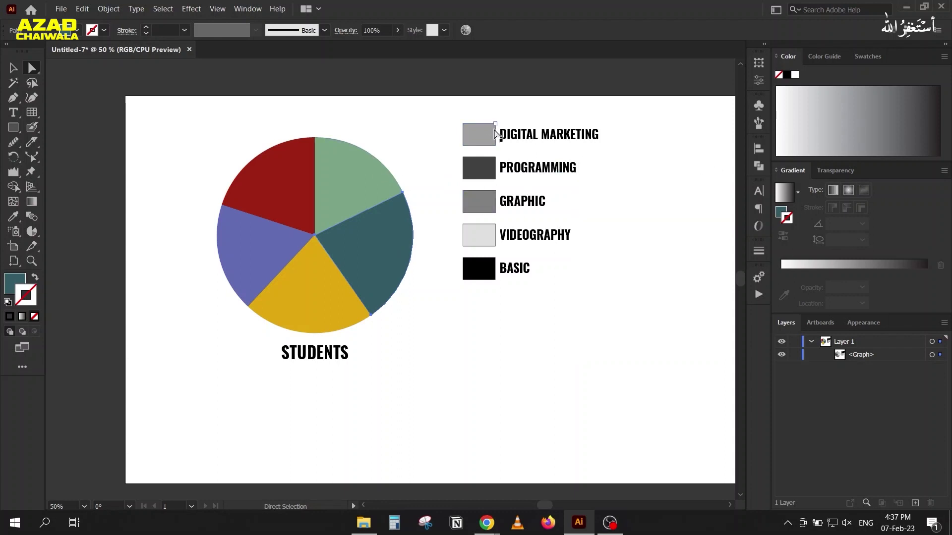
{"action": "left_click", "coordinate": [13, 68]}
{"action": "left_click", "coordinate": [172, 307]}
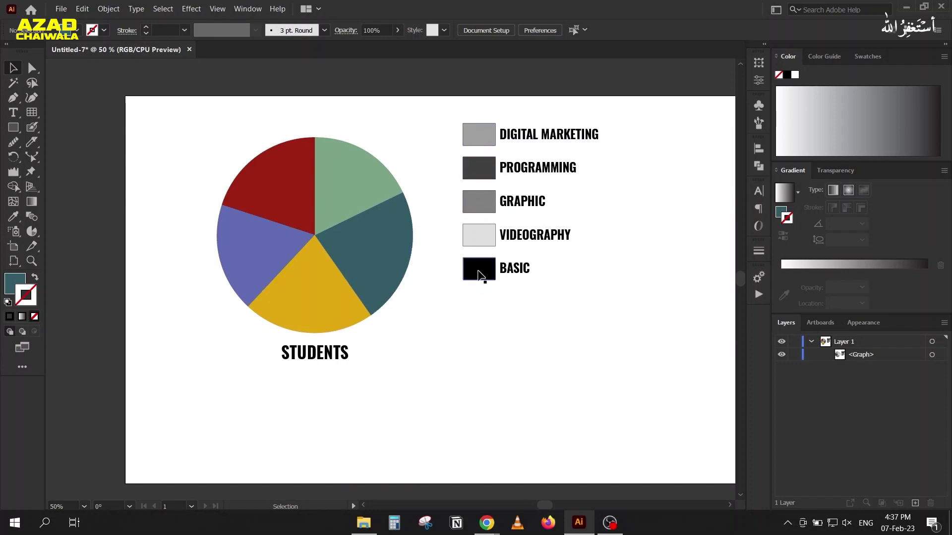
Step: Open the pie graph's Data table and change the Basic value to 15
{"action": "left_click", "coordinate": [361, 253]}
{"action": "right_click", "coordinate": [407, 240]}
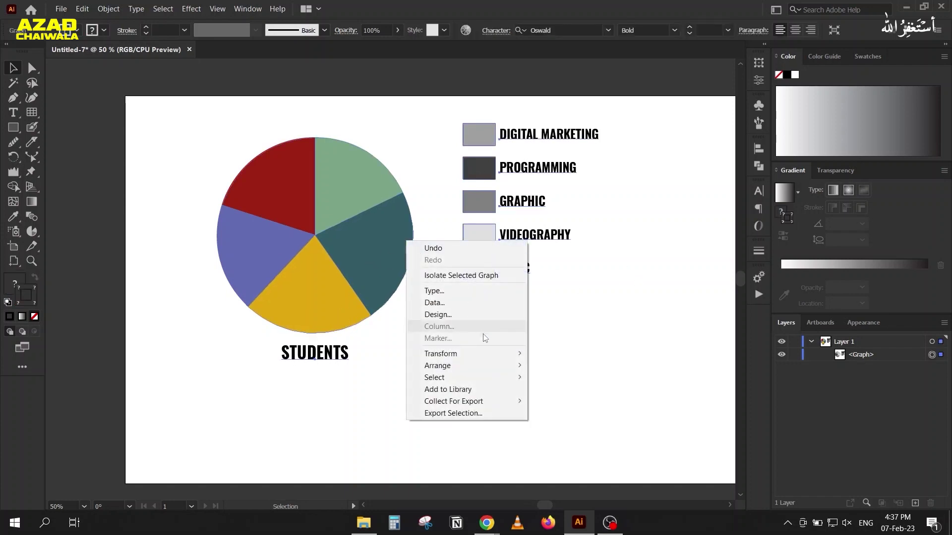
{"action": "left_click", "coordinate": [460, 303]}
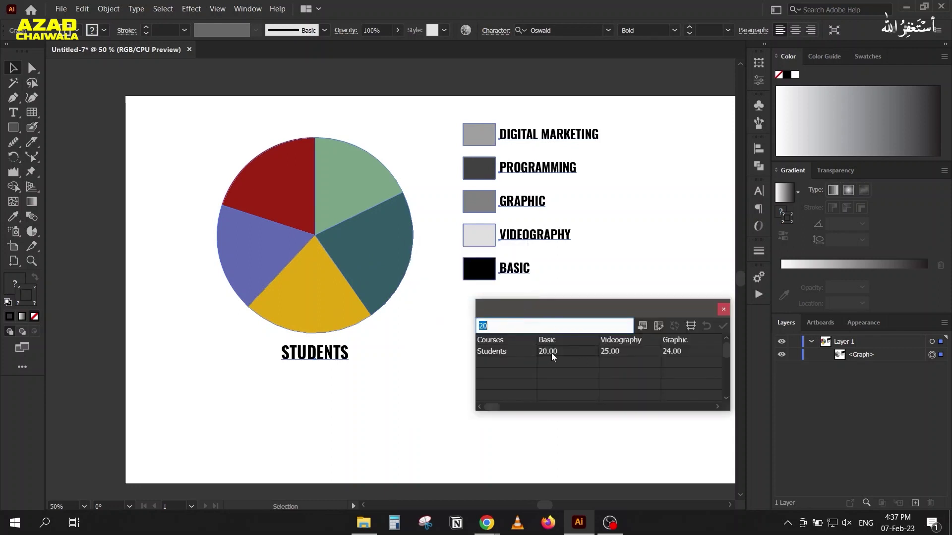
{"action": "type", "text": "10"}
{"action": "key", "text": "Return"}
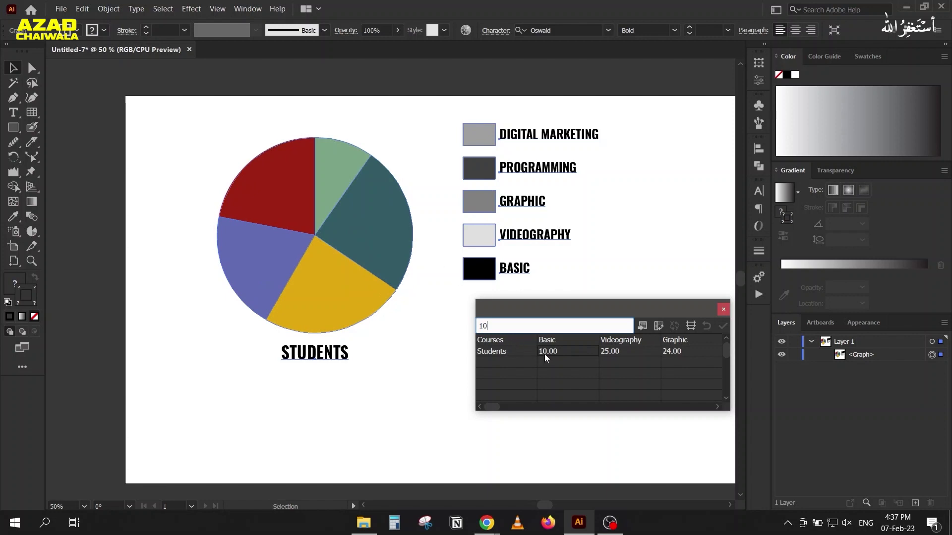
{"action": "left_click", "coordinate": [551, 352]}
{"action": "type", "text": "15"}
{"action": "key", "text": "Return"}
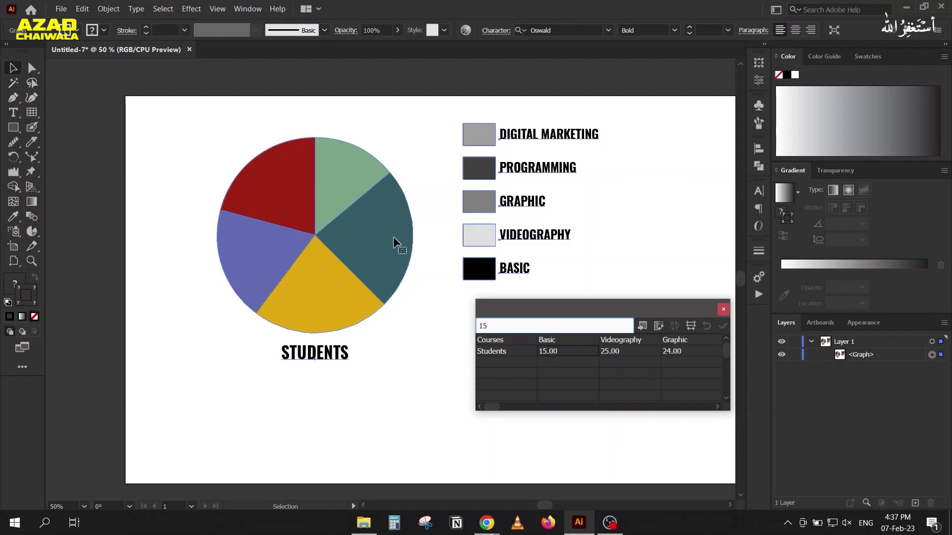
{"action": "left_click_drag", "start_coordinate": [674, 309], "coordinate": [677, 312]}
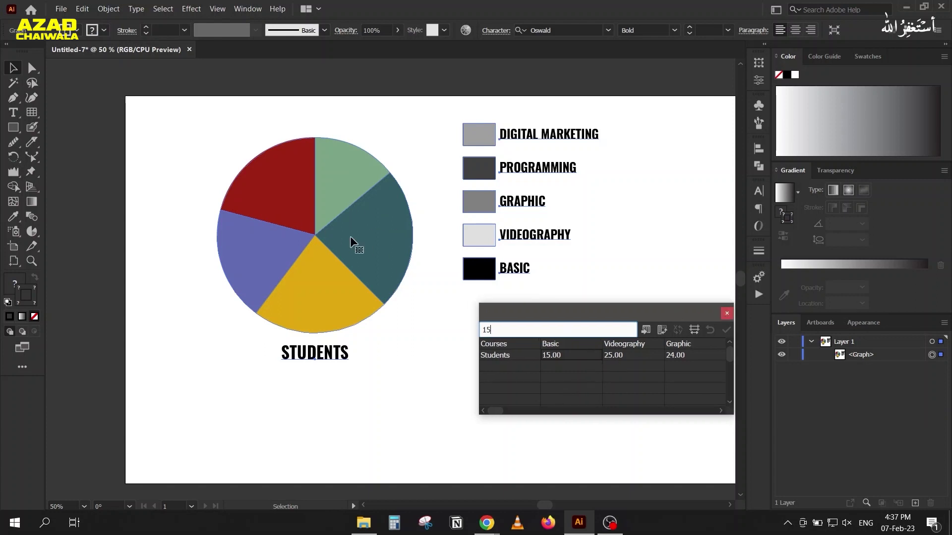
Step: Correct the Videography value to 25 and close the data table
{"action": "left_click", "coordinate": [630, 353]}
{"action": "type", "text": "20"}
{"action": "key", "text": "Return"}
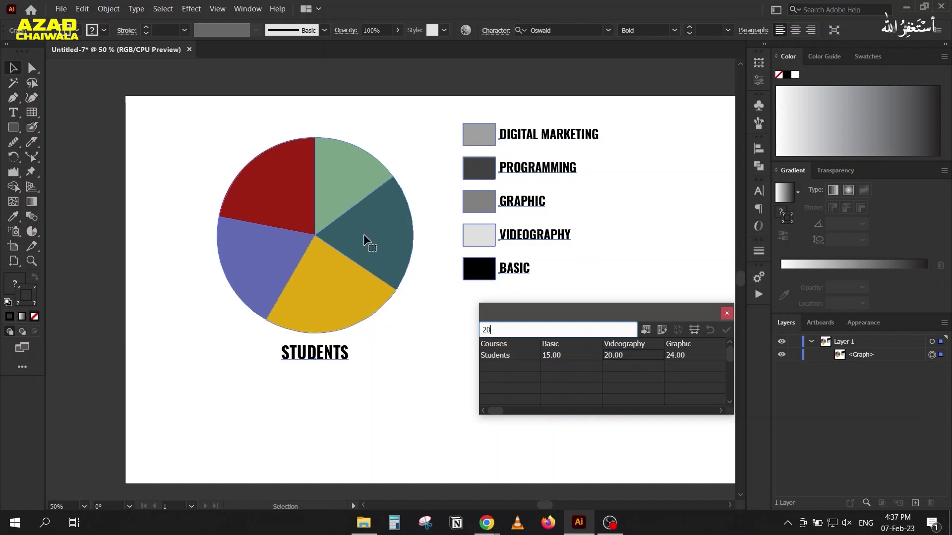
{"action": "type", "text": "25"}
{"action": "key", "text": "Return"}
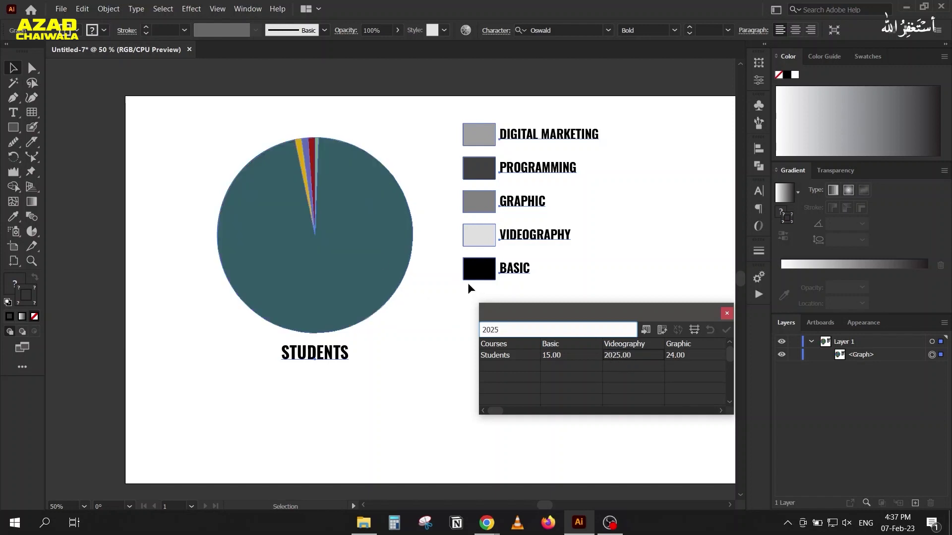
{"action": "left_click", "coordinate": [620, 355]}
{"action": "type", "text": "25"}
{"action": "key", "text": "Return"}
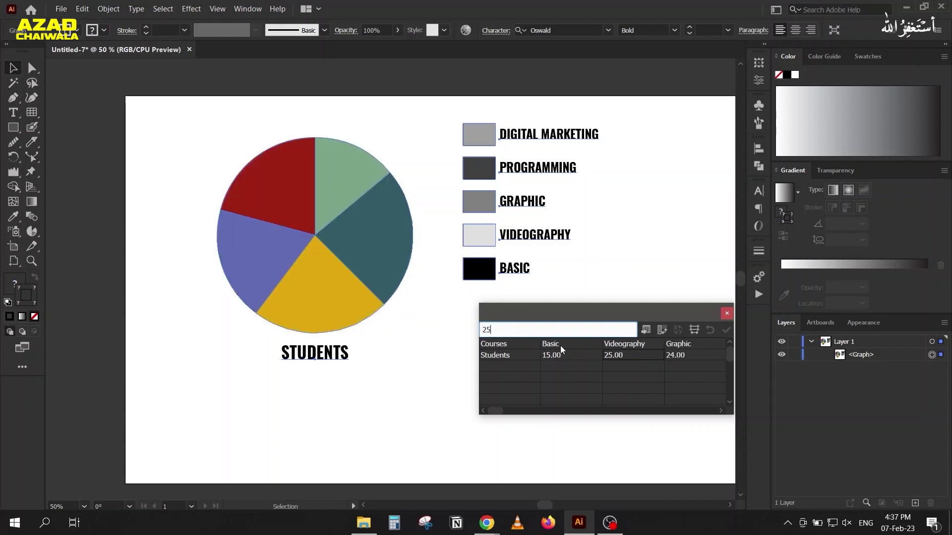
{"action": "left_click", "coordinate": [727, 312]}
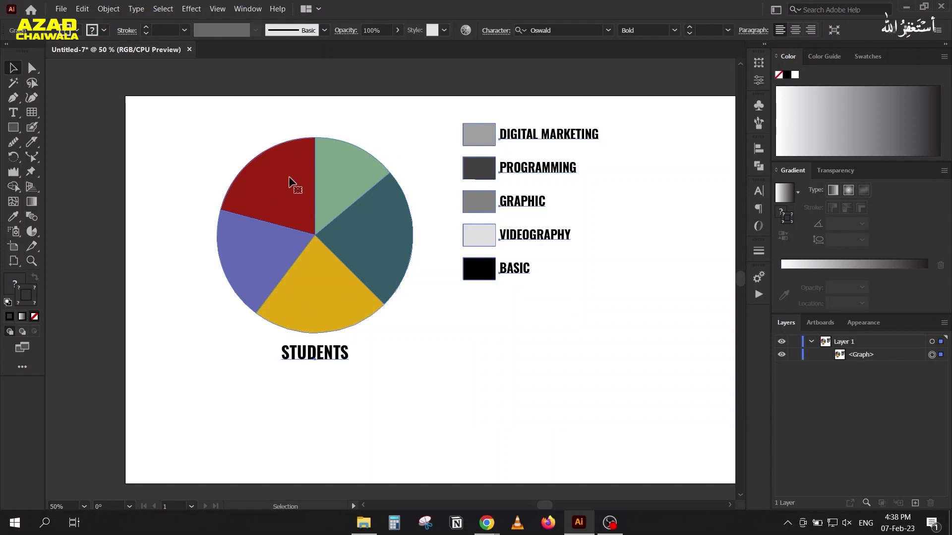
{"action": "left_click", "coordinate": [32, 72]}
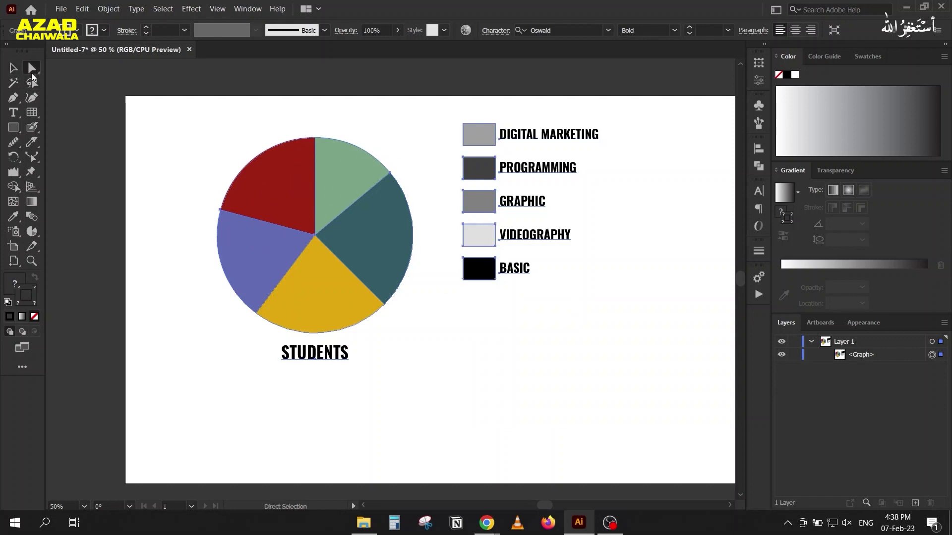
Step: Eyedrop slice colours onto the BASIC, VIDEOGRAPHY and GRAPHIC legend swatches
{"action": "left_click", "coordinate": [481, 268]}
{"action": "key", "text": "i"}
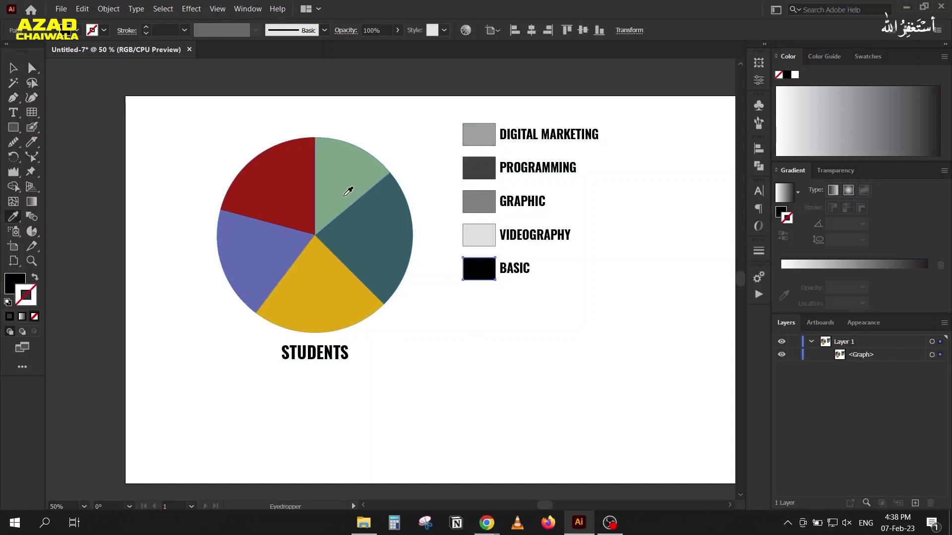
{"action": "left_click", "coordinate": [347, 171]}
{"action": "left_click", "coordinate": [483, 235], "text": "ctrl"}
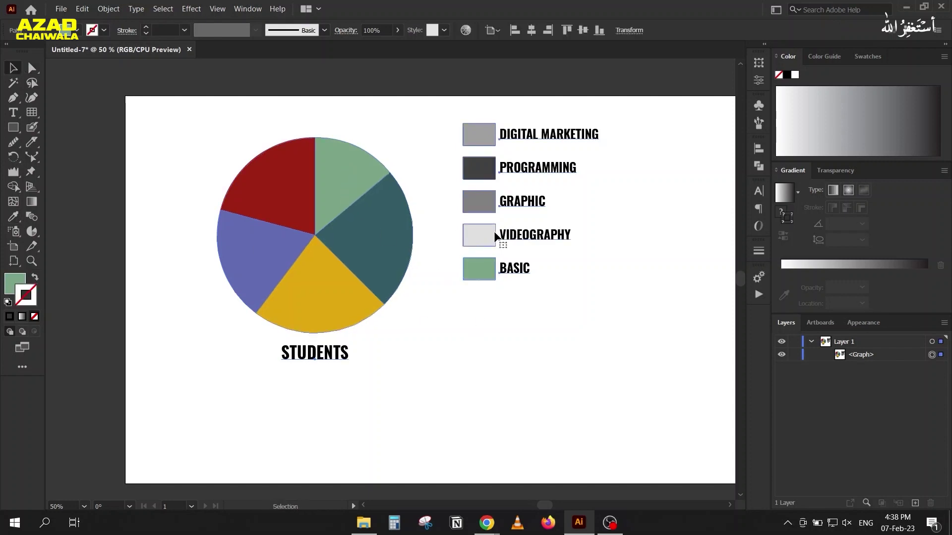
{"action": "key", "text": "a"}
{"action": "left_click", "coordinate": [483, 234]}
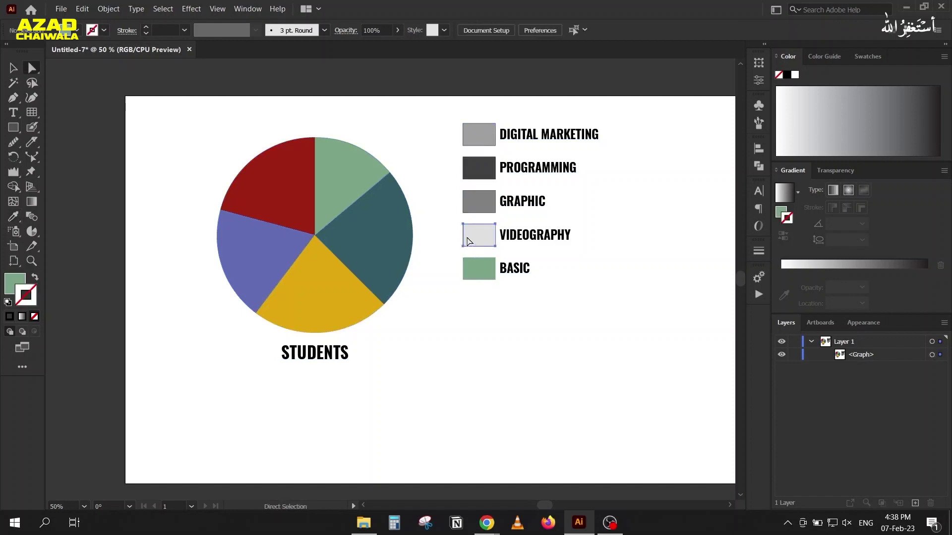
{"action": "key", "text": "i"}
{"action": "left_click", "coordinate": [397, 220]}
{"action": "key", "text": "a"}
{"action": "left_click", "coordinate": [481, 200]}
{"action": "key", "text": "i"}
{"action": "left_click", "coordinate": [308, 280]}
Step: Match the PROGRAMMING and DIGITAL MARKETING legend swatches to the purple and dark red slices
{"action": "key", "text": "a"}
{"action": "left_click", "coordinate": [471, 171]}
{"action": "key", "text": "i"}
{"action": "left_click", "coordinate": [292, 236]}
{"action": "key", "text": "a"}
{"action": "left_click", "coordinate": [480, 135]}
{"action": "key", "text": "i"}
{"action": "left_click", "coordinate": [247, 206]}
{"action": "left_click", "coordinate": [13, 72]}
{"action": "left_click", "coordinate": [187, 206]}
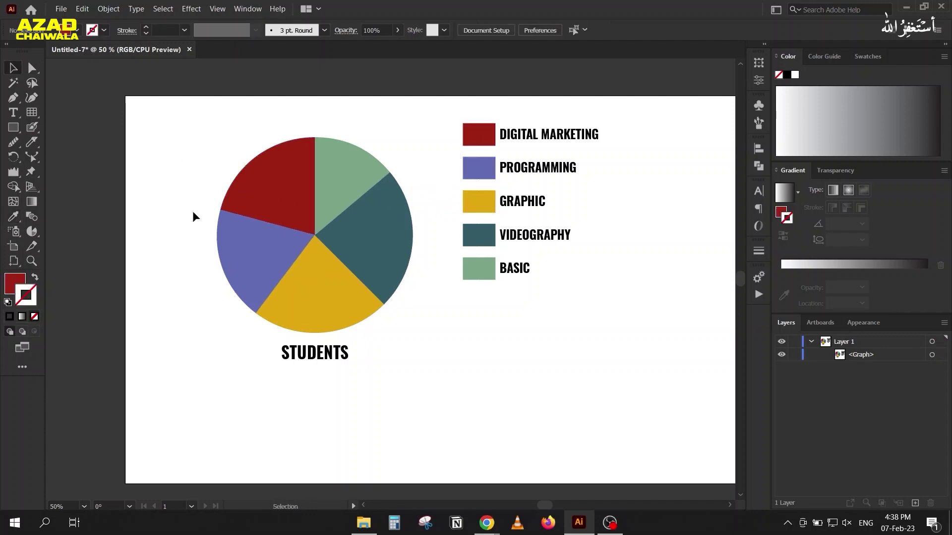
Step: Marquee-select the legend and move it down about 77 px
{"action": "key", "text": "a"}
{"action": "left_click_drag", "start_coordinate": [436, 99], "coordinate": [672, 360]}
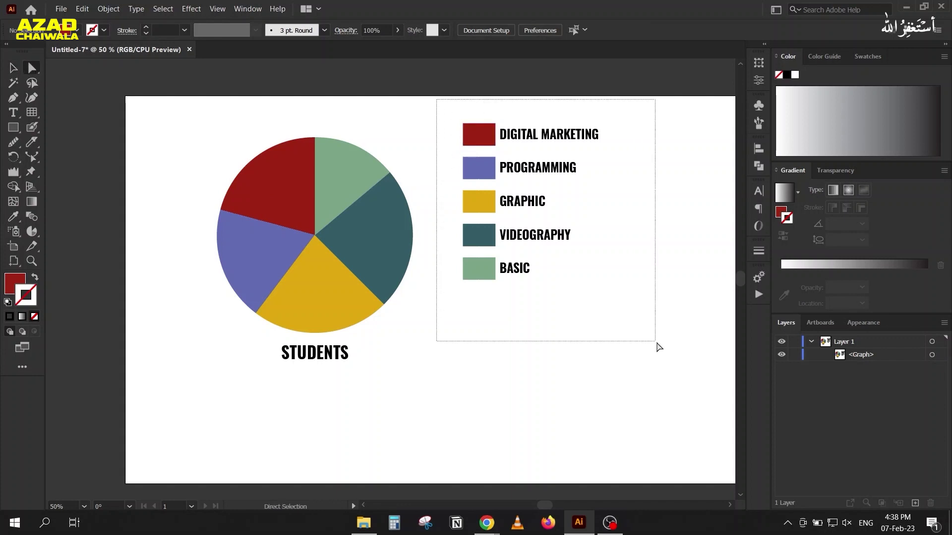
{"action": "left_click_drag", "start_coordinate": [478, 141], "coordinate": [479, 179]}
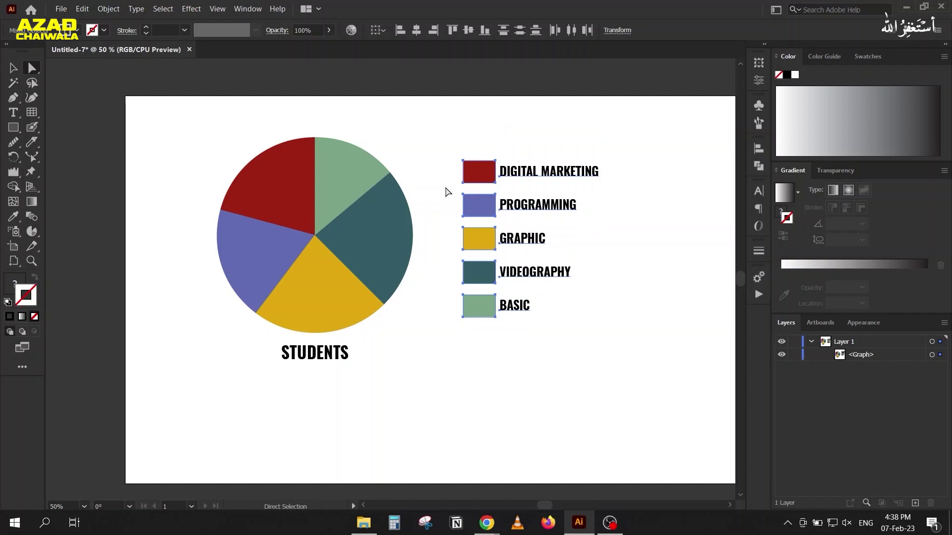
{"action": "left_click", "coordinate": [22, 69]}
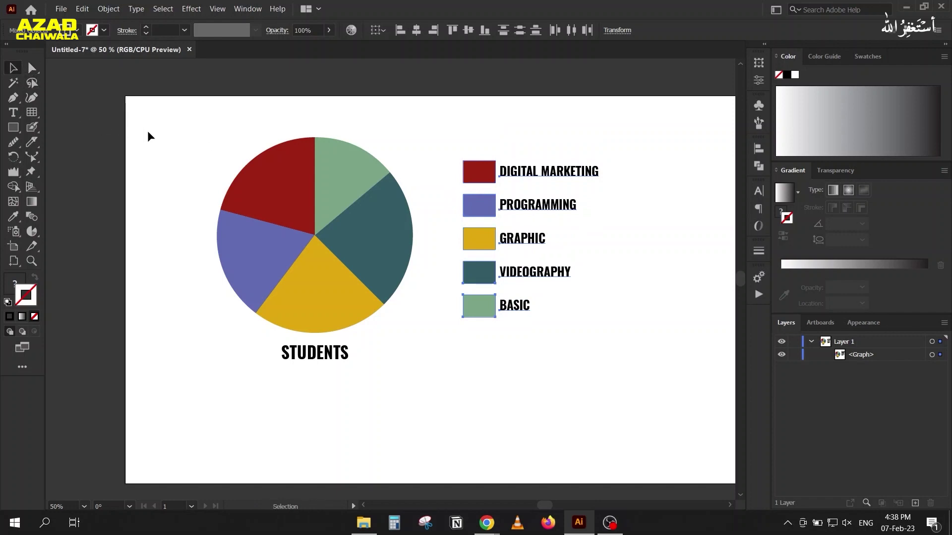
{"action": "left_click", "coordinate": [153, 144]}
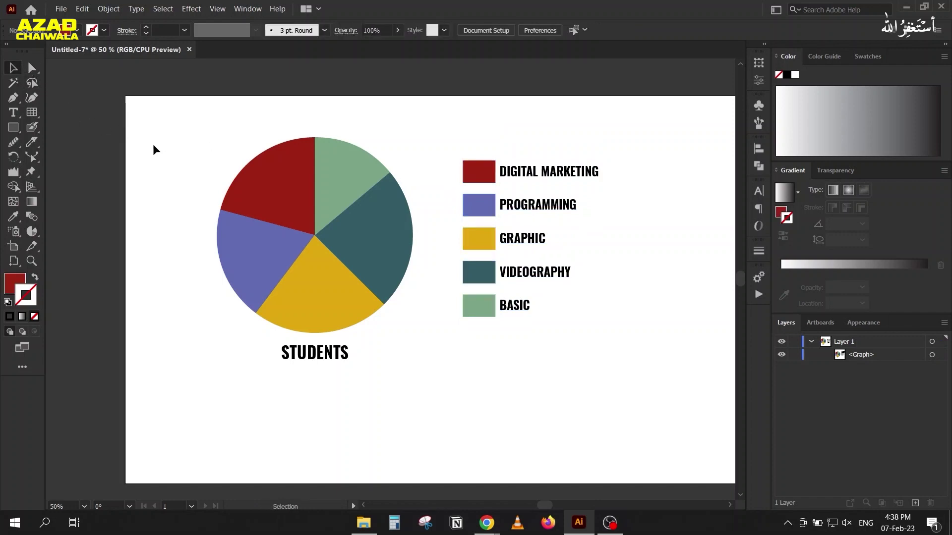
Step: Zoom out, select the whole graph, try duplicating it, then undo the copy
{"action": "key", "text": "ctrl+minus"}
{"action": "left_click_drag", "start_coordinate": [147, 120], "coordinate": [361, 280]}
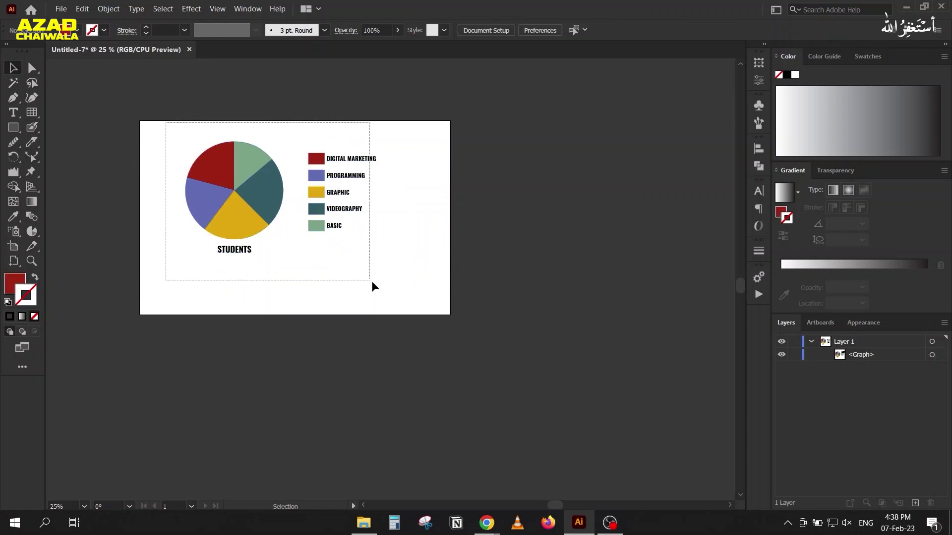
{"action": "left_click_drag", "start_coordinate": [213, 204], "coordinate": [571, 215]}
{"action": "key", "text": "ctrl+z"}
{"action": "scroll", "coordinate": [159, 162], "scroll_direction": "up", "scroll_amount": 2}
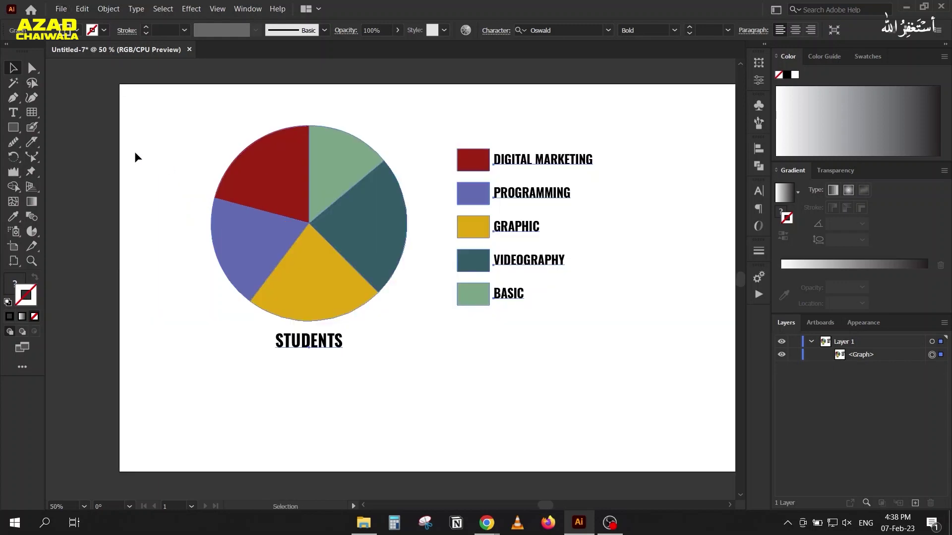
Step: Draw a white circle centred on the pie to turn it into a donut
{"action": "right_click", "coordinate": [19, 128]}
{"action": "left_click", "coordinate": [62, 157]}
{"action": "left_click_drag", "start_coordinate": [309, 223], "coordinate": [273, 261]}
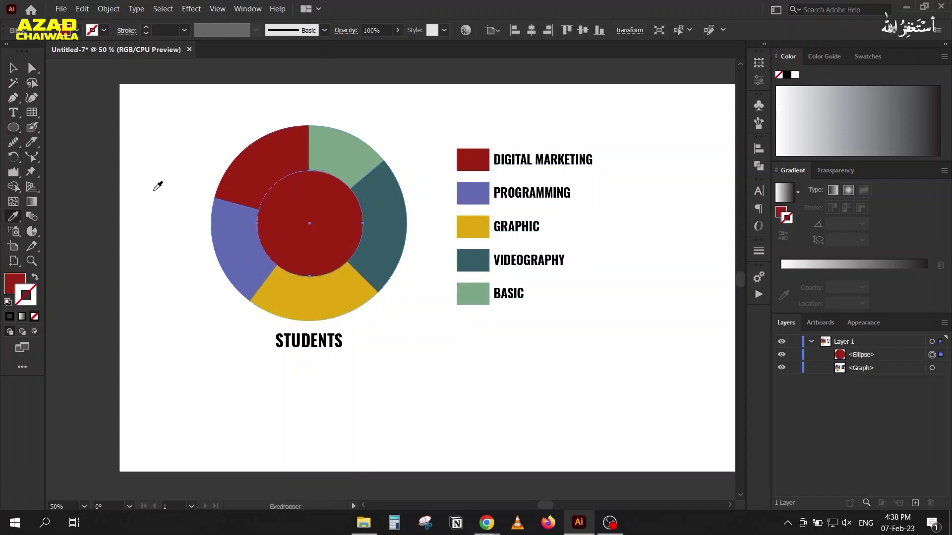
{"action": "key", "text": "d"}
{"action": "key", "text": "v"}
{"action": "left_click", "coordinate": [82, 209]}
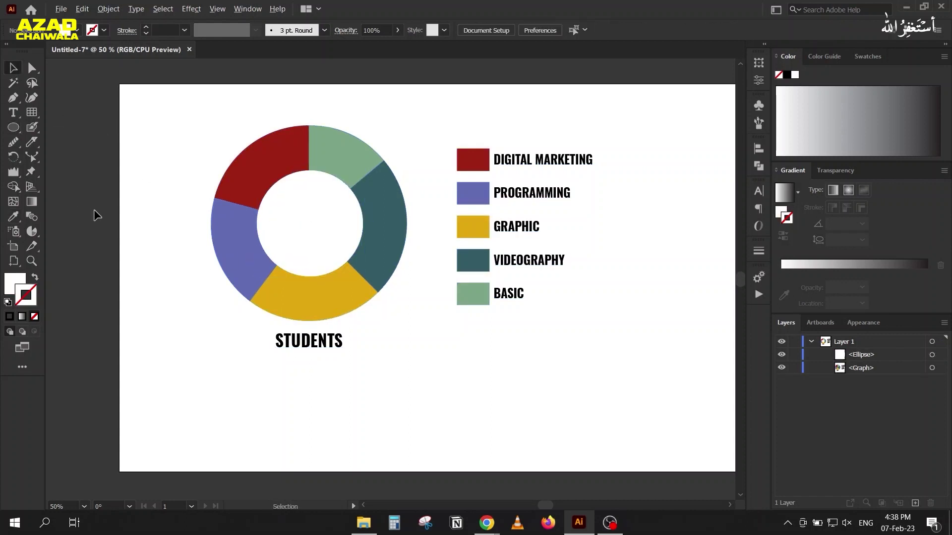
{"action": "scroll", "coordinate": [94, 210], "scroll_direction": "down", "scroll_amount": 1, "text": "alt"}
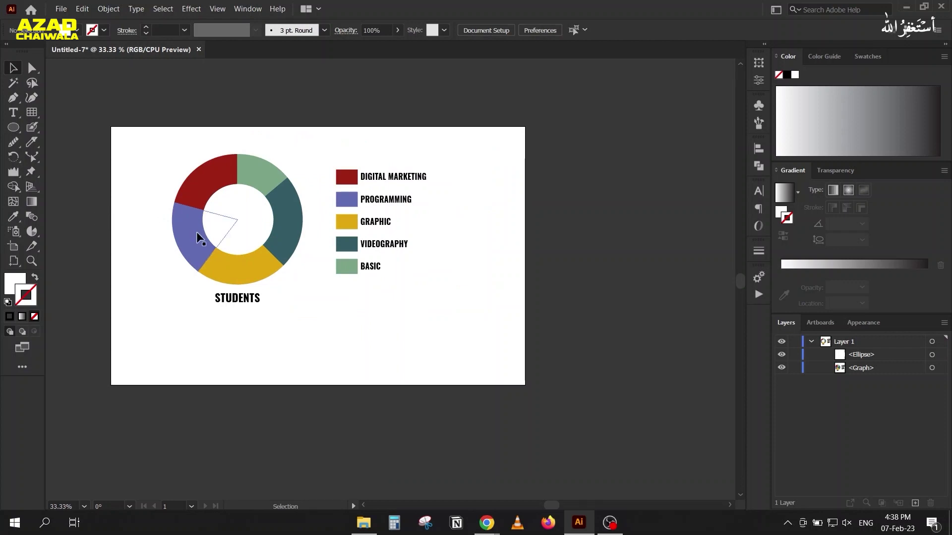
Step: Alt-drag a copy of the donut chart to the right of the artboard
{"action": "left_click_drag", "start_coordinate": [147, 134], "coordinate": [370, 313]}
{"action": "scroll", "coordinate": [242, 254], "scroll_direction": "down", "scroll_amount": 1, "text": "alt"}
{"action": "left_click_drag", "start_coordinate": [241, 253], "coordinate": [533, 260]}
{"action": "left_click", "coordinate": [478, 345]}
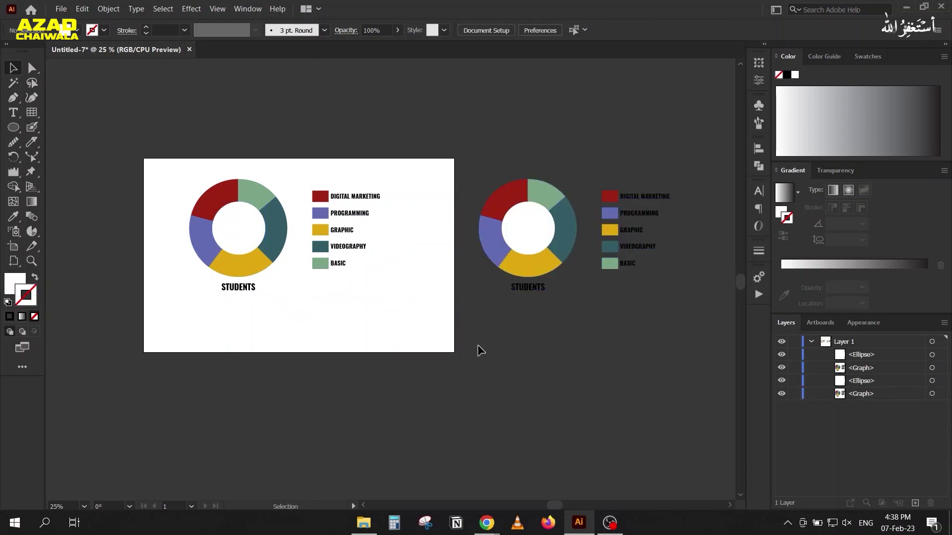
Step: Set the duplicate donut's centre circle fill to None
{"action": "left_click", "coordinate": [513, 236]}
{"action": "key", "text": "slash"}
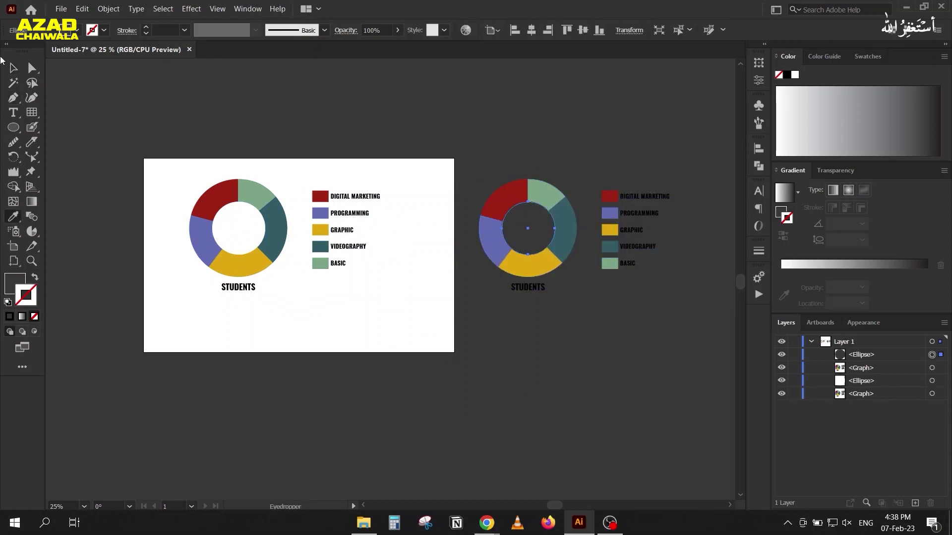
{"action": "left_click", "coordinate": [106, 214]}
{"action": "scroll", "coordinate": [156, 228], "scroll_direction": "up", "scroll_amount": 1, "text": "alt"}
{"action": "scroll", "coordinate": [148, 223], "scroll_direction": "right", "scroll_amount": 3}
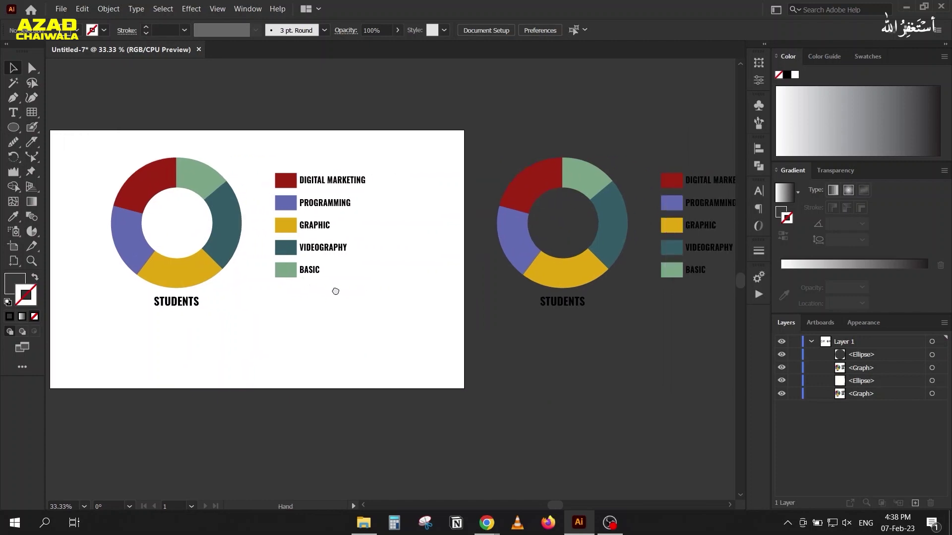
Step: Return to the original donut chart on the artboard and select the pie graph
{"action": "left_click", "coordinate": [142, 218]}
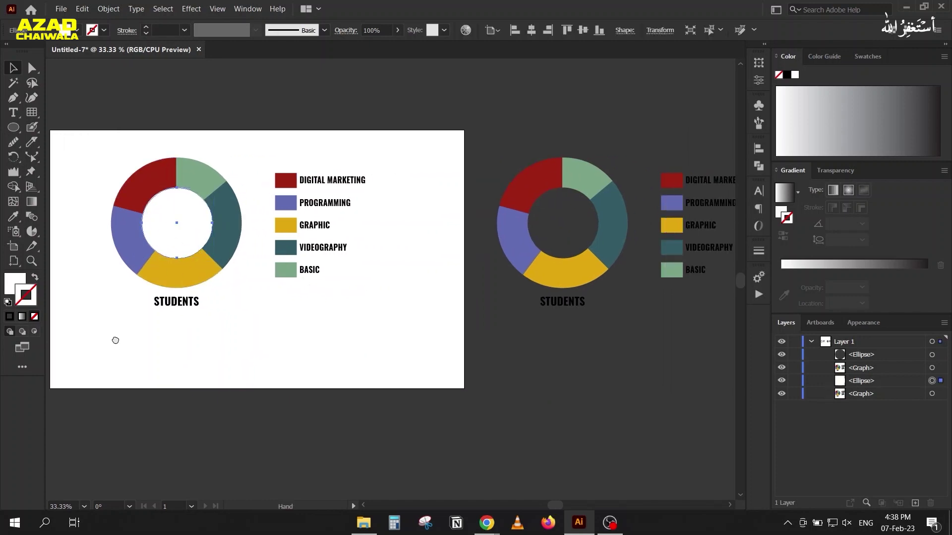
{"action": "scroll", "coordinate": [274, 214], "scroll_direction": "left", "scroll_amount": 3}
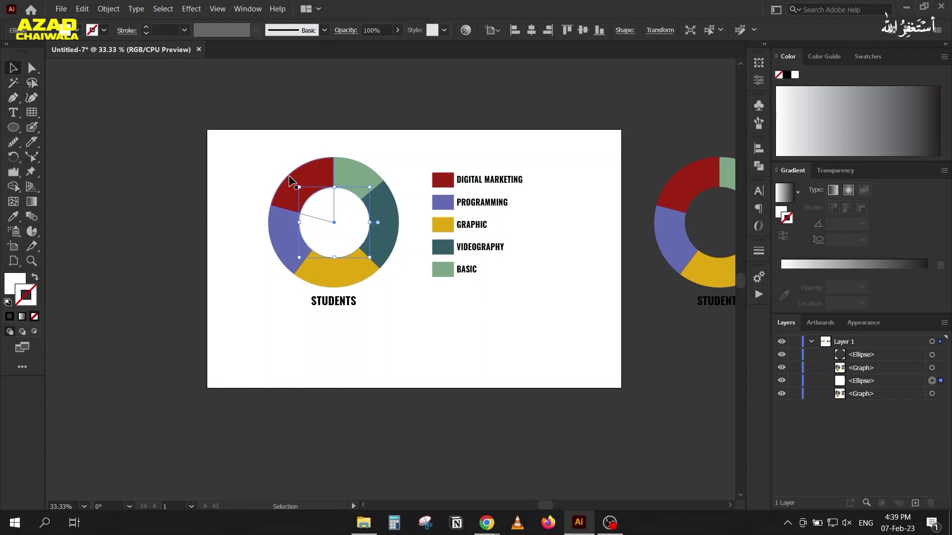
{"action": "scroll", "coordinate": [336, 209], "scroll_direction": "up", "scroll_amount": 1, "text": "alt"}
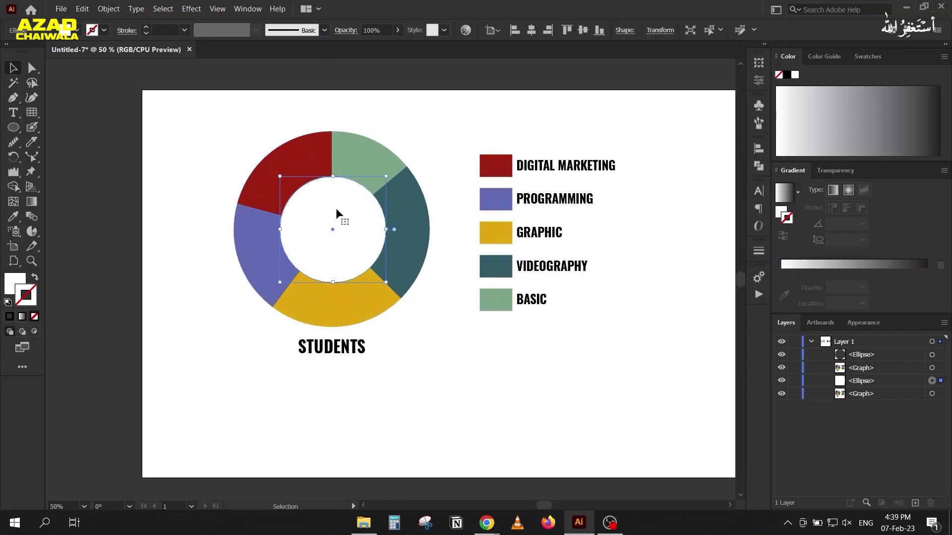
{"action": "left_click", "coordinate": [314, 138]}
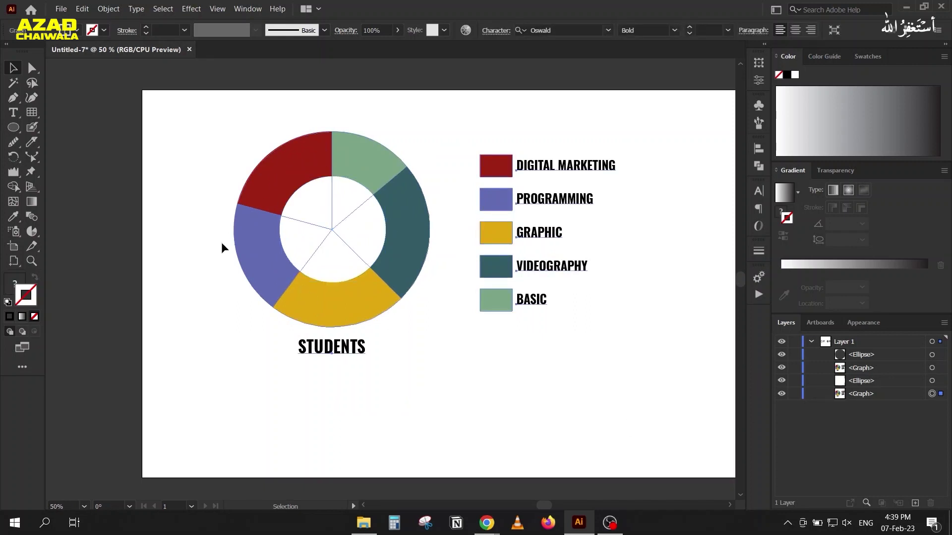
{"action": "left_click", "coordinate": [108, 8]}
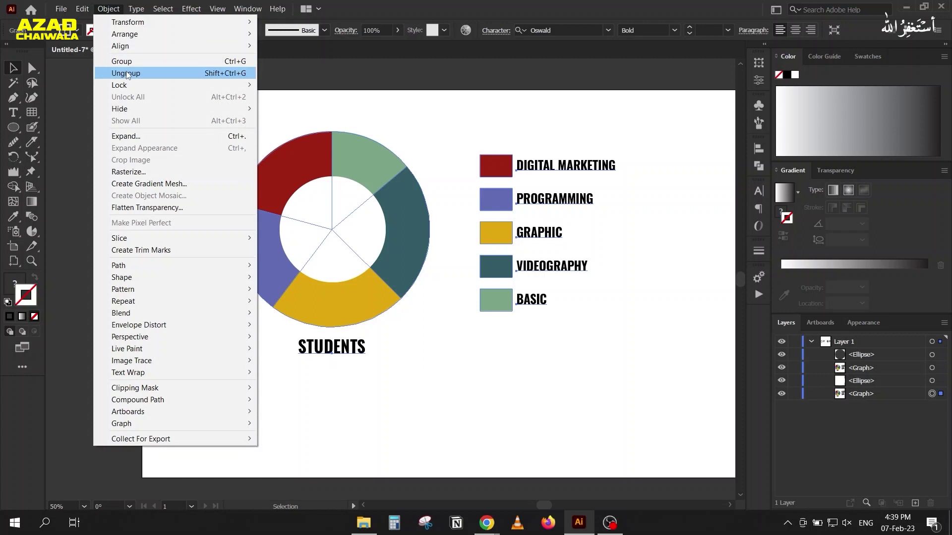
Step: Ungroup the pie graph, accepting the loss of graph data, then ungroup it one level further
{"action": "left_click", "coordinate": [192, 73]}
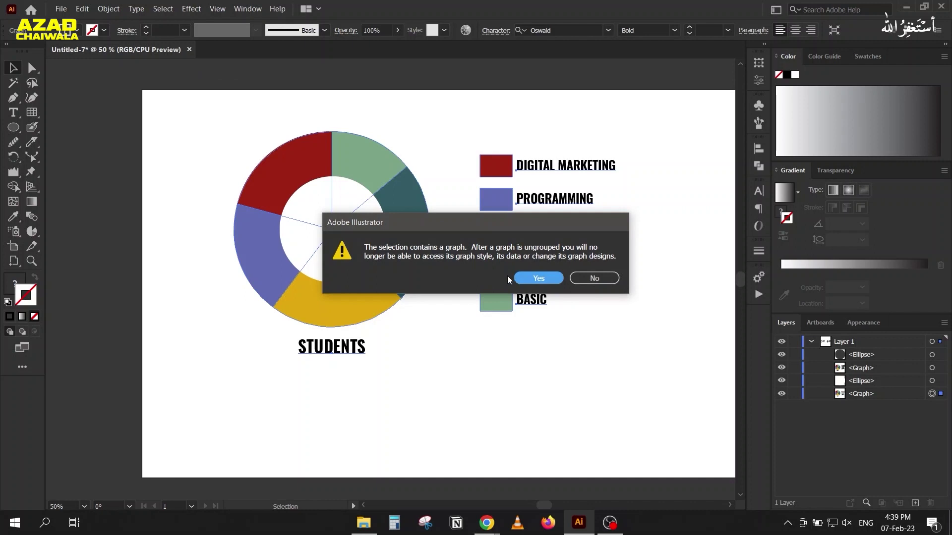
{"action": "left_click", "coordinate": [538, 278]}
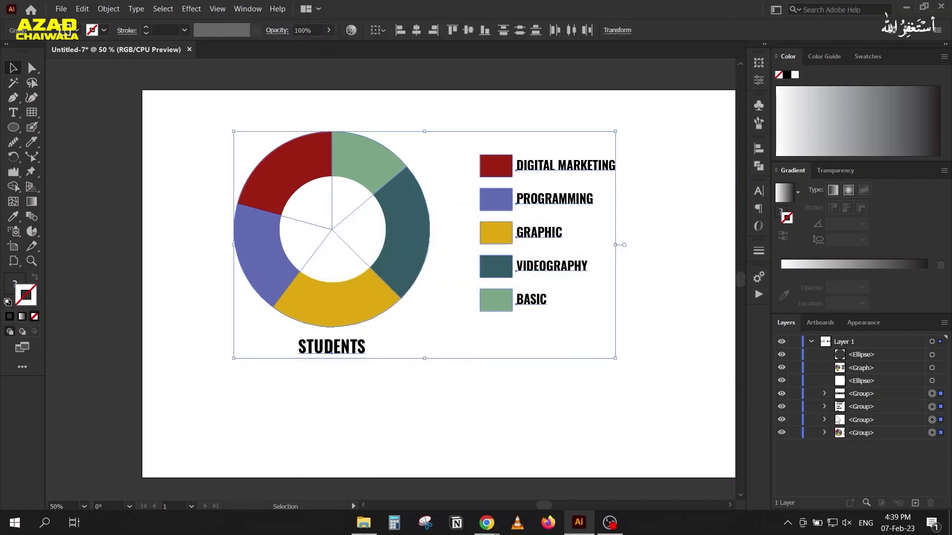
{"action": "right_click", "coordinate": [281, 254]}
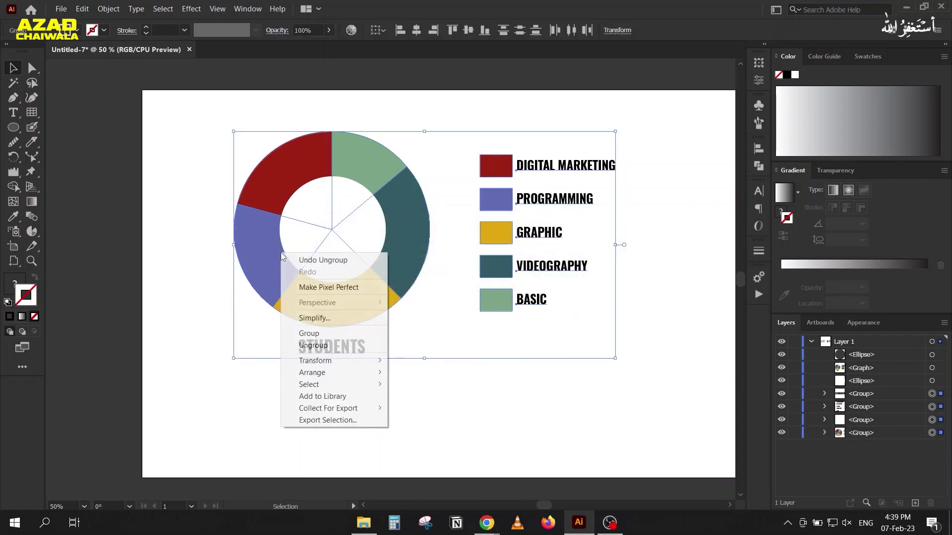
{"action": "left_click", "coordinate": [304, 346]}
Step: Ungroup the blue Programming slice from its legend swatch
{"action": "left_click", "coordinate": [201, 138]}
{"action": "left_click", "coordinate": [282, 164]}
{"action": "left_click_drag", "start_coordinate": [186, 114], "coordinate": [628, 323]}
{"action": "right_click", "coordinate": [332, 258]}
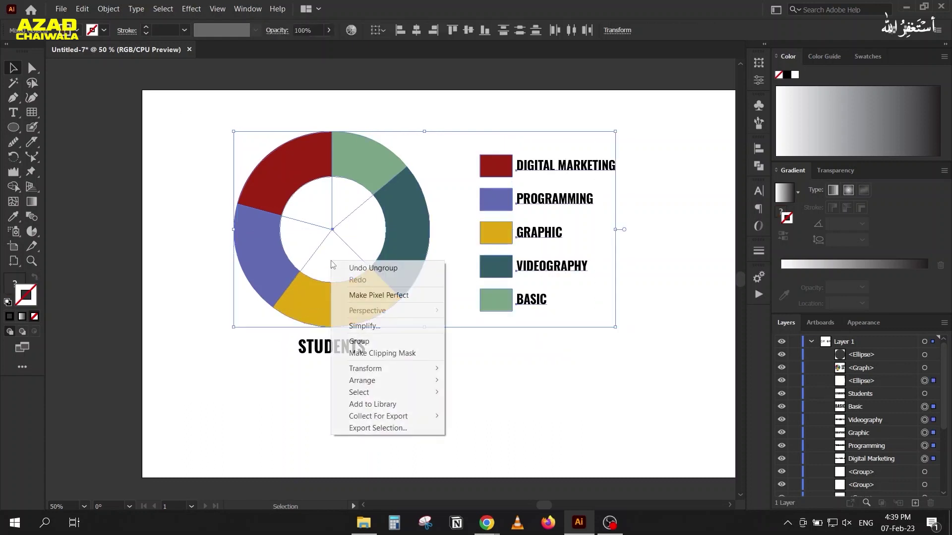
{"action": "left_click", "coordinate": [254, 394]}
{"action": "left_click", "coordinate": [268, 293]}
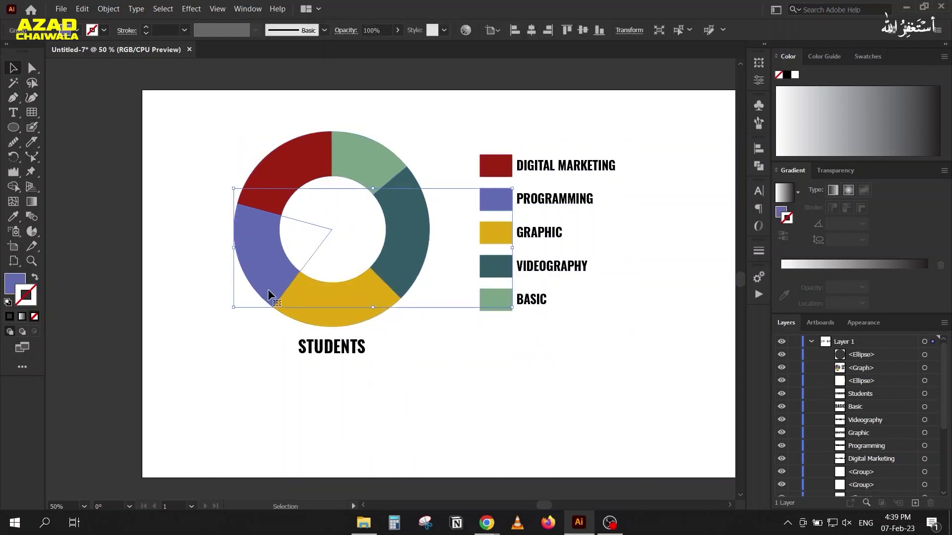
{"action": "right_click", "coordinate": [267, 294]}
{"action": "left_click", "coordinate": [293, 379]}
Step: Ungroup the yellow Graphic slice and the teal slice from their legend swatches
{"action": "double_click", "coordinate": [319, 289]}
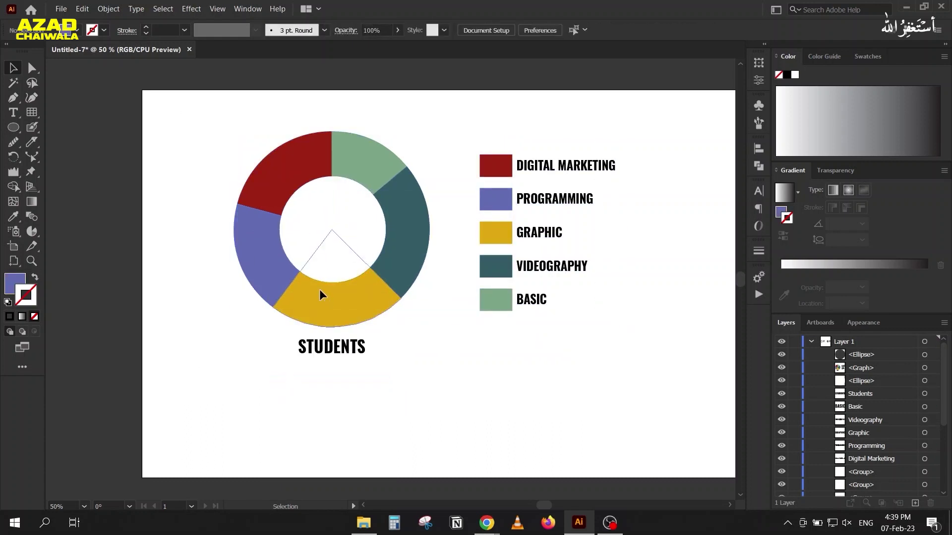
{"action": "right_click", "coordinate": [309, 296]}
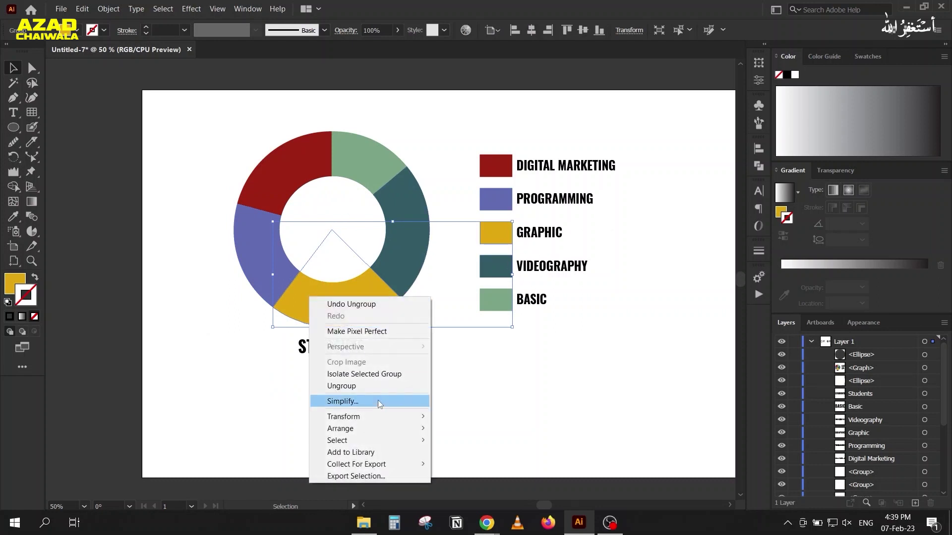
{"action": "left_click", "coordinate": [378, 384]}
{"action": "left_click", "coordinate": [413, 257], "text": "shift"}
{"action": "right_click", "coordinate": [413, 257]}
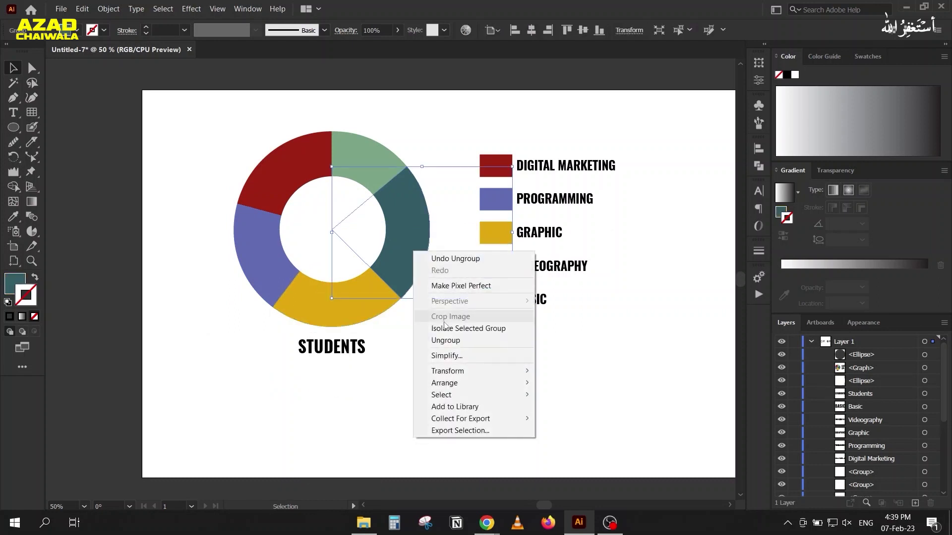
{"action": "left_click", "coordinate": [436, 339]}
Step: Ungroup the green Basic and red slices from their swatches, then select the donut ring
{"action": "left_click", "coordinate": [336, 142]}
{"action": "right_click", "coordinate": [336, 141]}
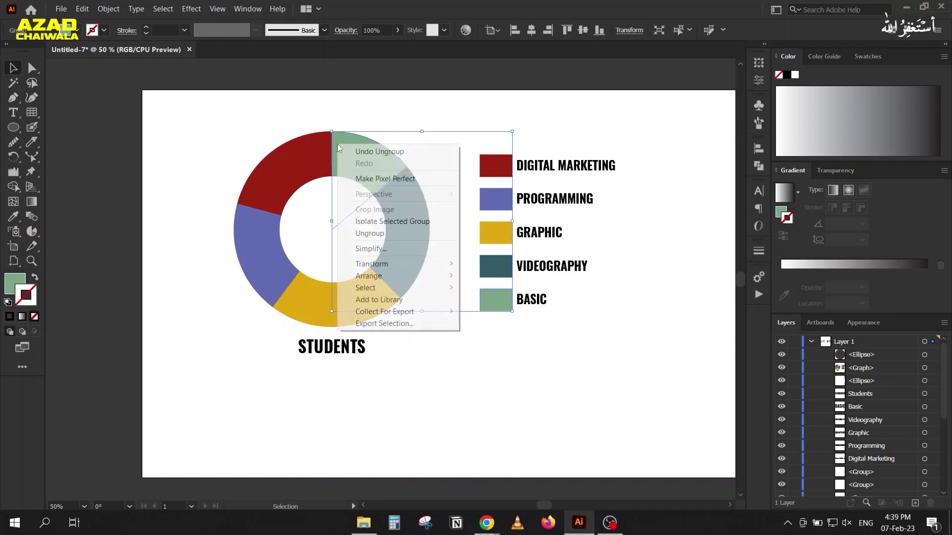
{"action": "left_click", "coordinate": [369, 233]}
{"action": "left_click", "coordinate": [257, 179]}
{"action": "right_click", "coordinate": [257, 181]}
{"action": "left_click", "coordinate": [280, 265]}
{"action": "left_click_drag", "start_coordinate": [224, 111], "coordinate": [397, 327]}
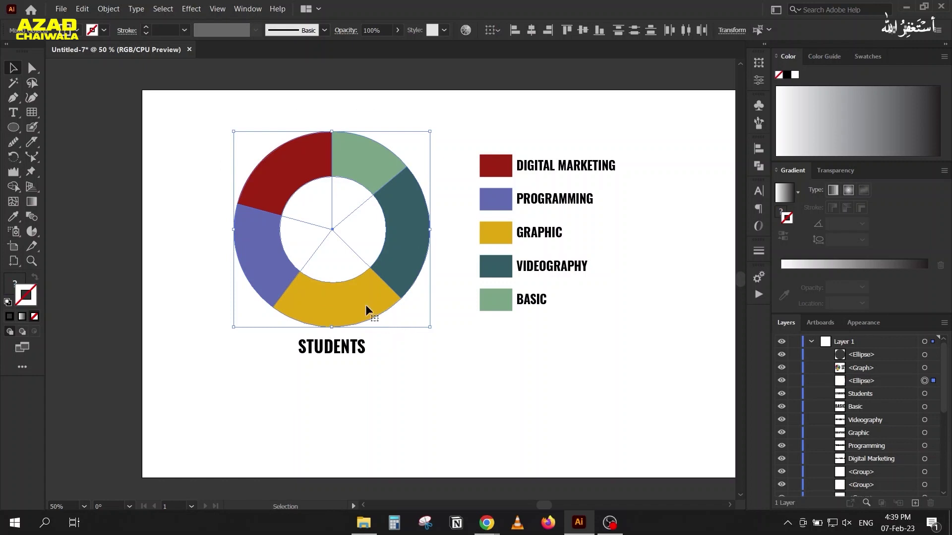
Step: Use the Shape Builder (Shift+M) to delete the wedge pieces inside the donut's centre hole
{"action": "key", "text": "shift+m"}
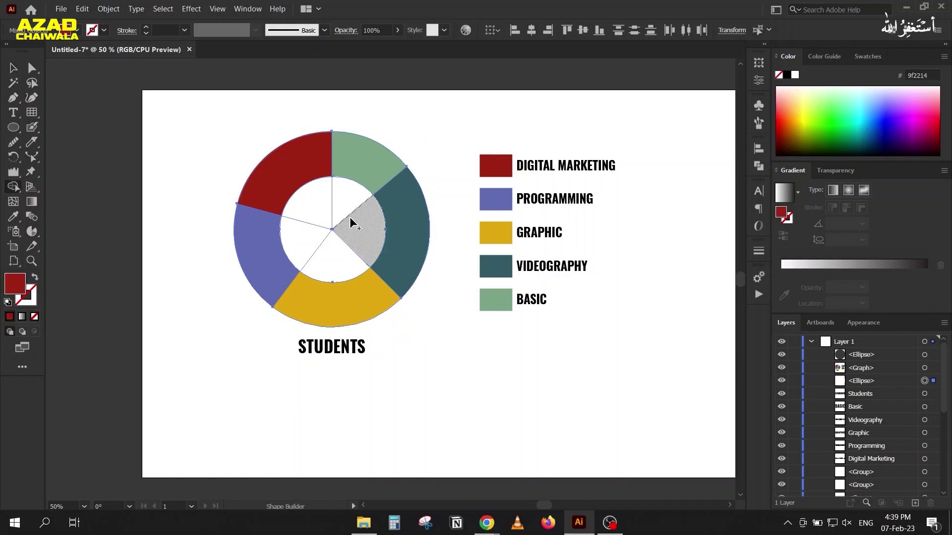
{"action": "left_click_drag", "start_coordinate": [333, 211], "coordinate": [336, 252]}
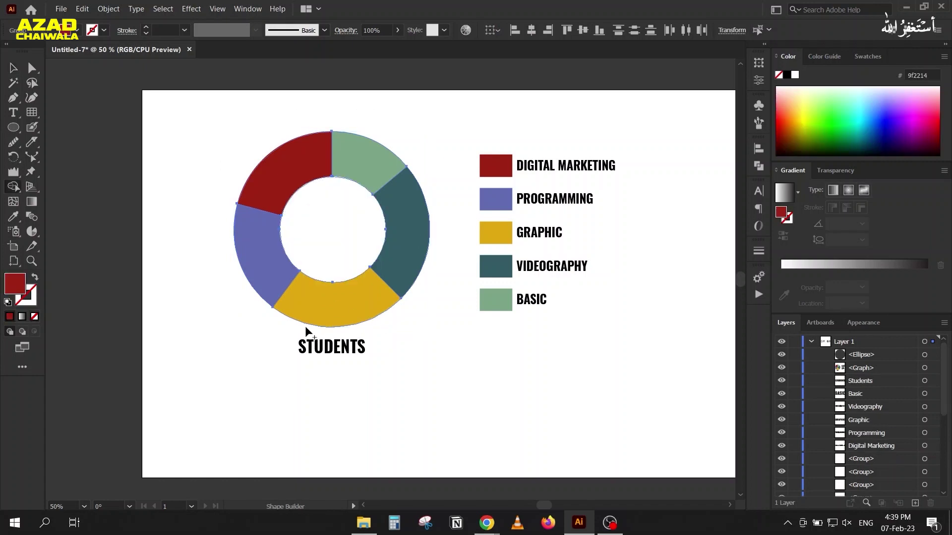
{"action": "left_click", "coordinate": [13, 68]}
{"action": "left_click", "coordinate": [182, 173]}
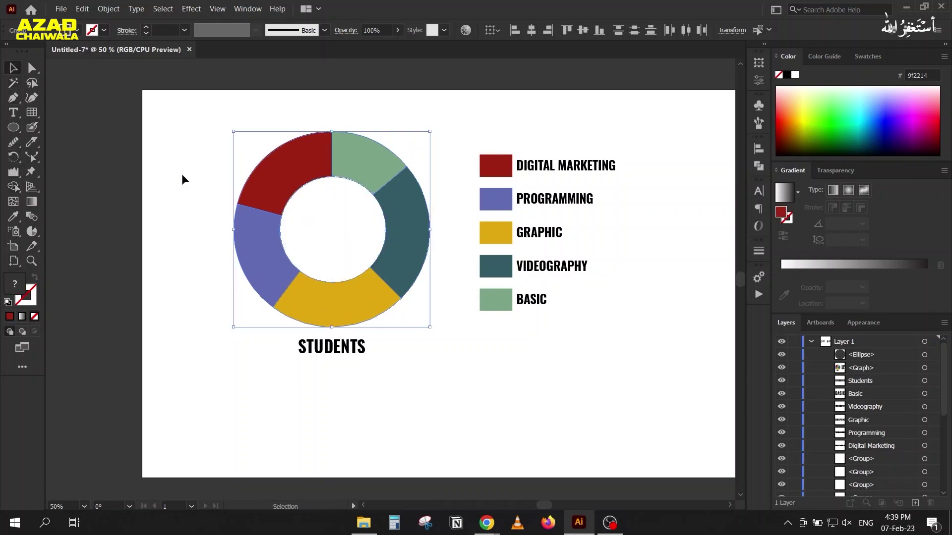
Step: Undo an accidental chart duplicate and reselect the donut slices together
{"action": "scroll", "coordinate": [182, 173], "scroll_direction": "down", "scroll_amount": 2}
{"action": "left_click_drag", "start_coordinate": [170, 144], "coordinate": [389, 256]}
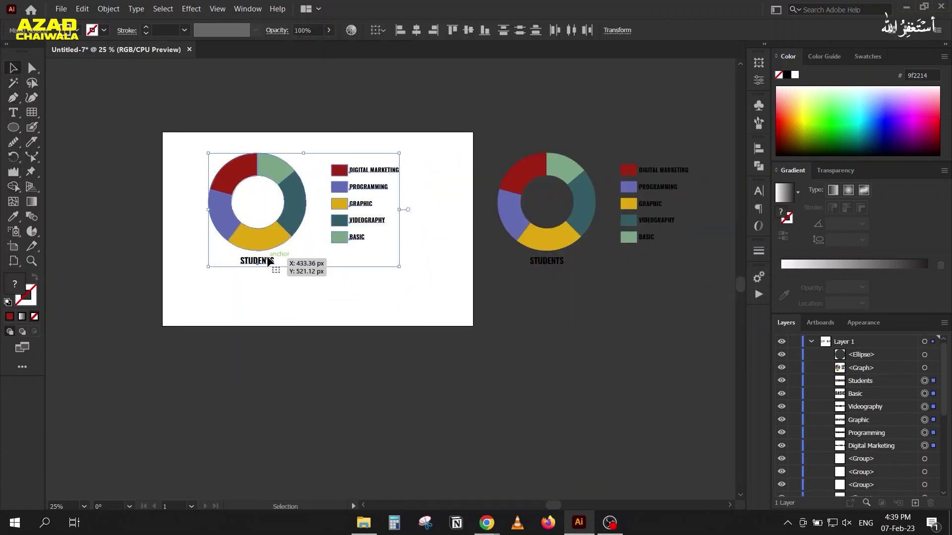
{"action": "left_click_drag", "start_coordinate": [266, 262], "coordinate": [590, 404]}
{"action": "left_click", "coordinate": [414, 450]}
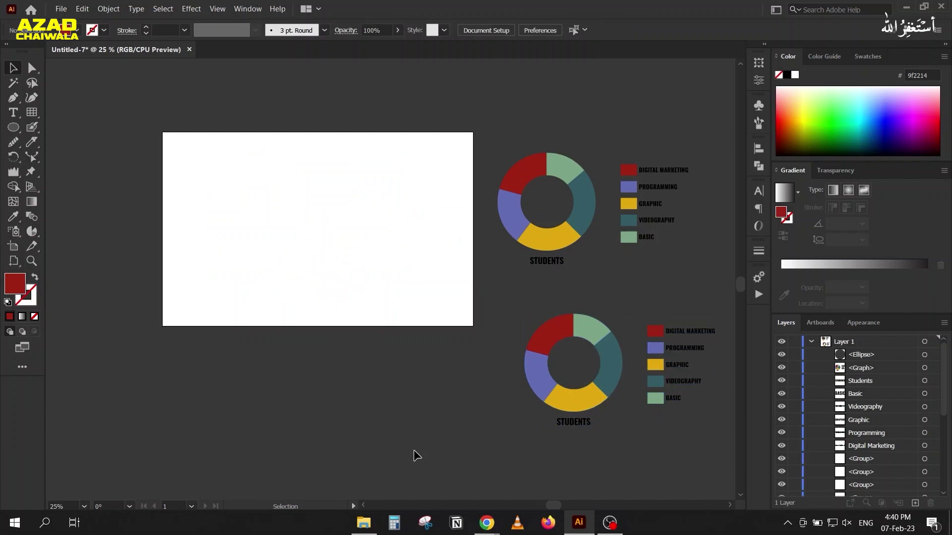
{"action": "key", "text": "ctrl+z"}
{"action": "key", "text": "ctrl+z"}
{"action": "left_click", "coordinate": [194, 176]}
{"action": "scroll", "coordinate": [194, 175], "scroll_direction": "up", "scroll_amount": 2}
{"action": "mouse_move", "coordinate": [209, 143]}
{"action": "left_mouse_down"}
{"action": "mouse_move", "coordinate": [396, 294]}
{"action": "mouse_move", "coordinate": [381, 321]}
{"action": "left_mouse_up"}
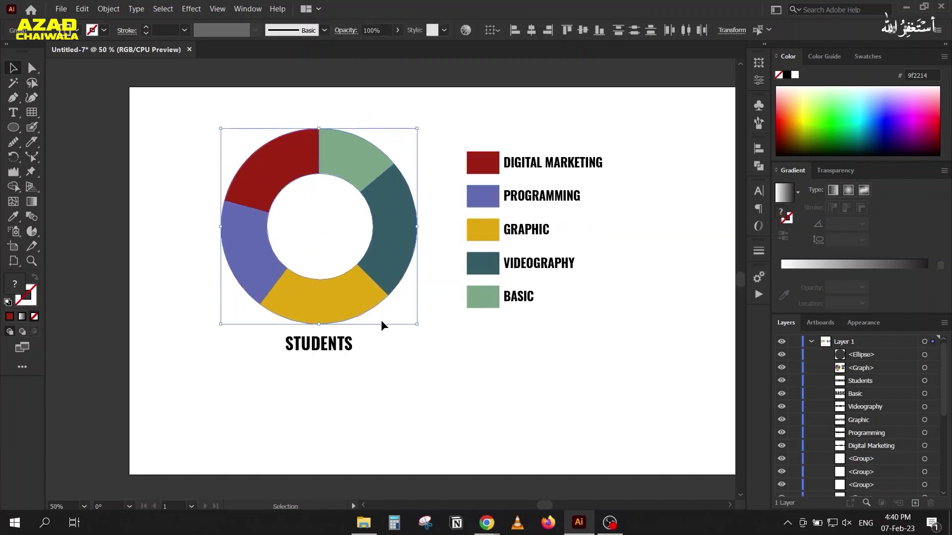
{"action": "left_click", "coordinate": [254, 267]}
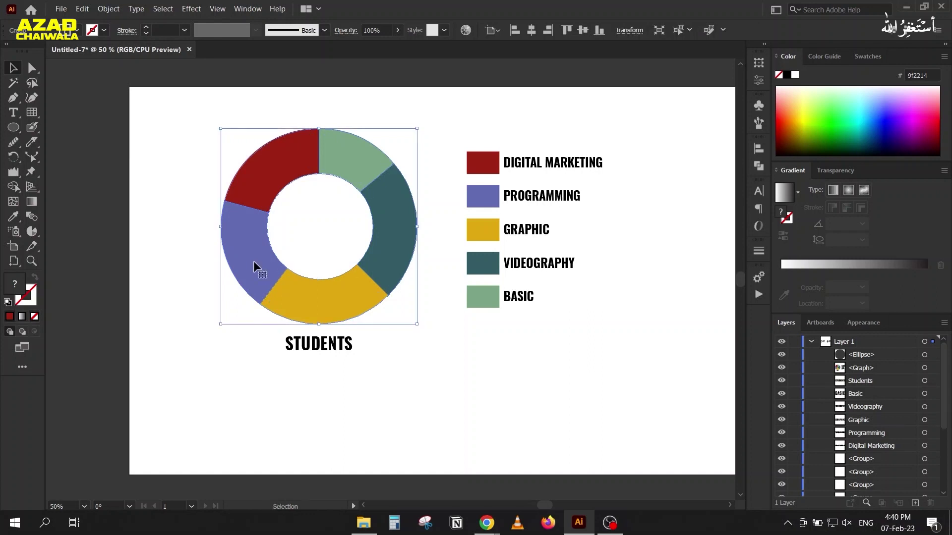
Step: Apply 3D Extrude & Bevel to the donut, tilting it back and increasing extrusion depth
{"action": "left_click", "coordinate": [191, 8]}
{"action": "mouse_move", "coordinate": [200, 81]}
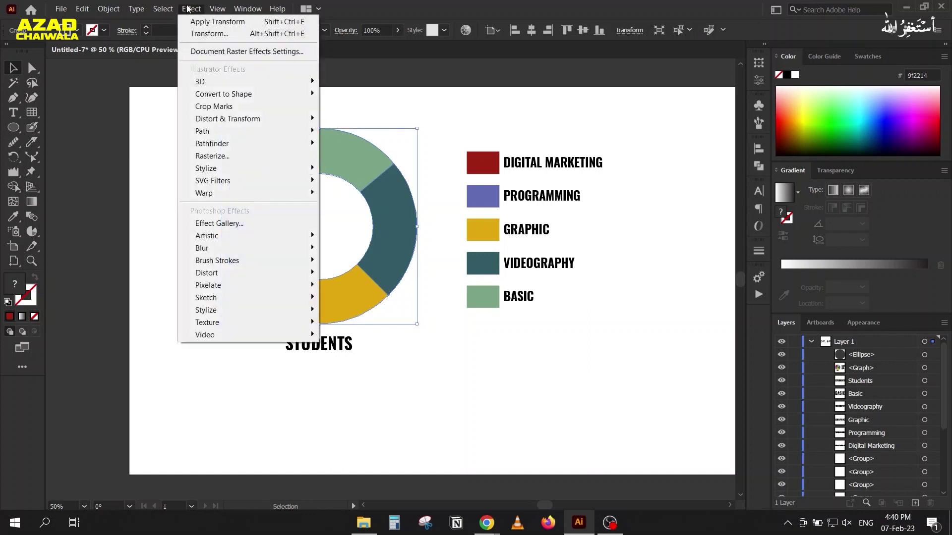
{"action": "left_click", "coordinate": [368, 82]}
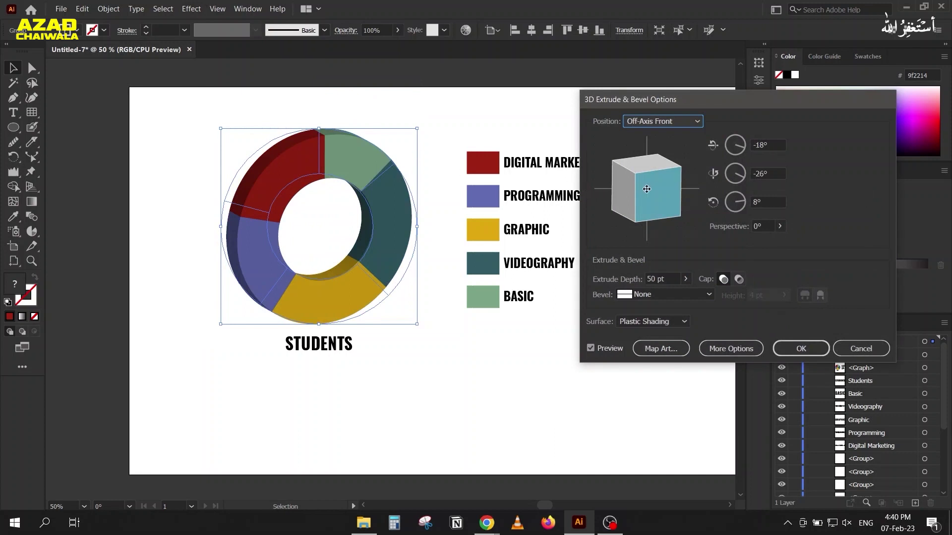
{"action": "left_click_drag", "start_coordinate": [653, 171], "coordinate": [646, 148]}
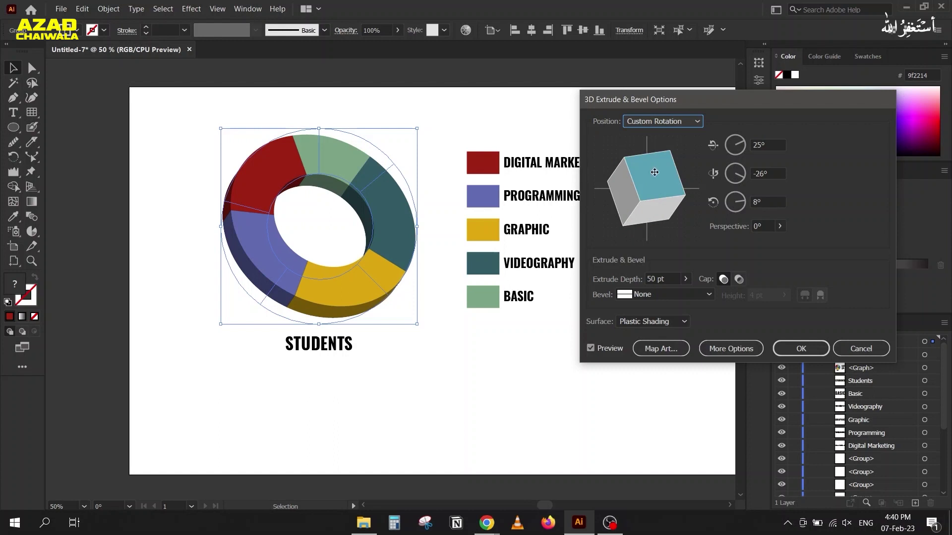
{"action": "left_click", "coordinate": [675, 277]}
{"action": "key", "text": "Up"}
{"action": "key", "text": "Up"}
{"action": "key", "text": "Up"}
{"action": "key", "text": "Up"}
{"action": "key", "text": "Up"}
{"action": "key", "text": "Up"}
{"action": "key", "text": "Up"}
{"action": "key", "text": "Up"}
{"action": "key", "text": "Up"}
{"action": "key", "text": "Up"}
{"action": "key", "text": "Up"}
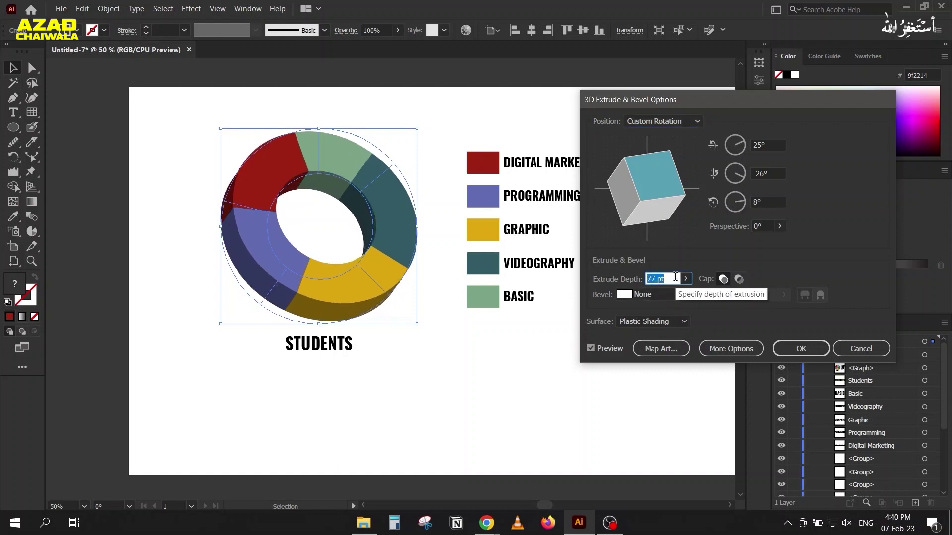
{"action": "key", "text": "Up"}
{"action": "key", "text": "Up"}
{"action": "key", "text": "Up"}
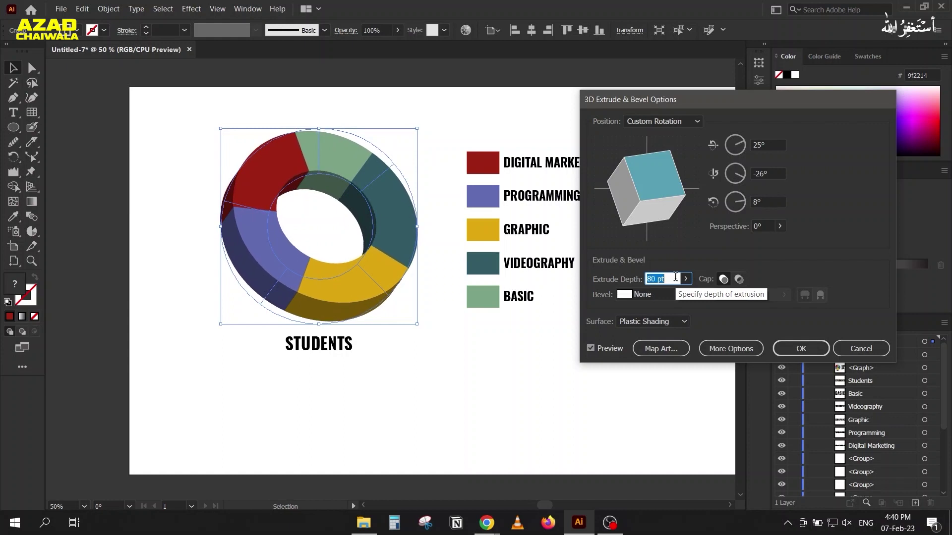
Step: Set a Classic bevel, 10 pt high, cutting inward, and apply the 3D effect
{"action": "left_click", "coordinate": [648, 298]}
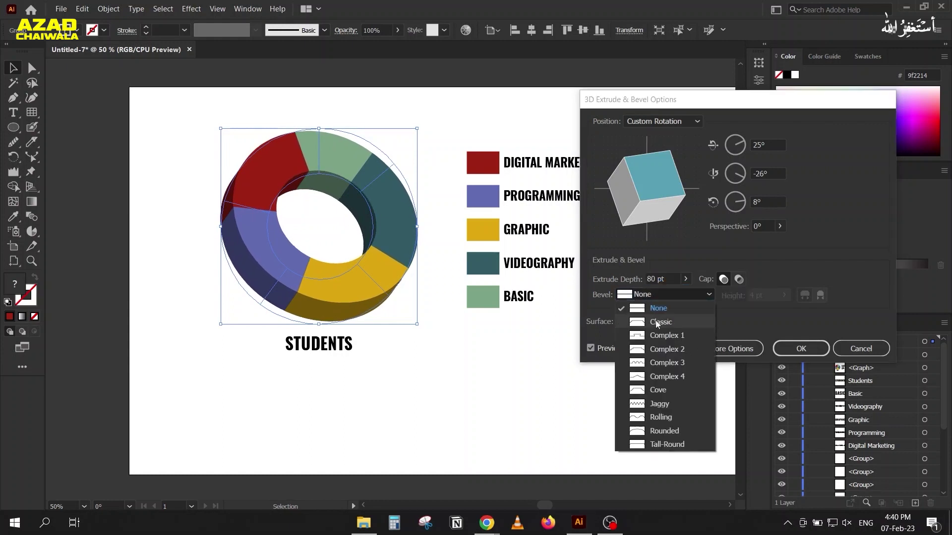
{"action": "left_click", "coordinate": [656, 320]}
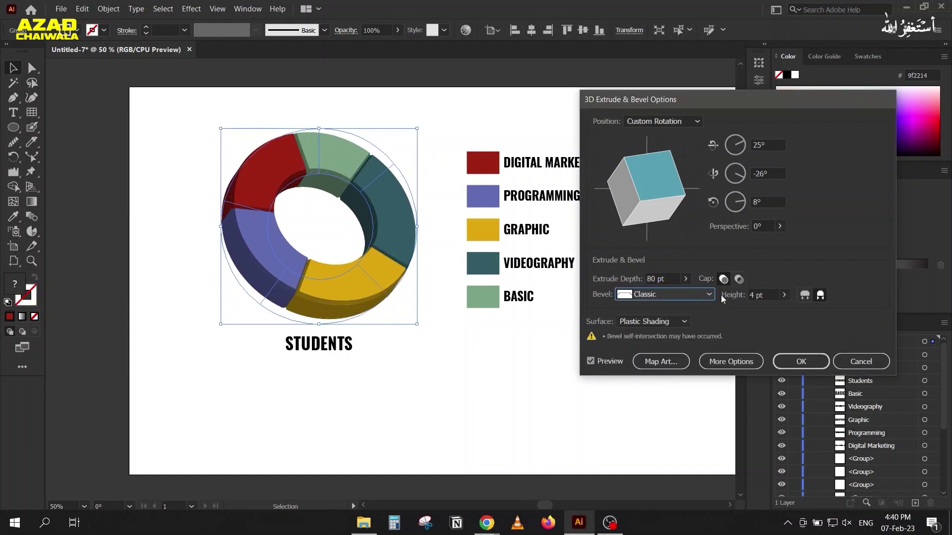
{"action": "left_click", "coordinate": [764, 294]}
{"action": "key", "text": "Up"}
{"action": "key", "text": "Up"}
{"action": "key", "text": "Up"}
{"action": "key", "text": "Up"}
{"action": "key", "text": "Up"}
{"action": "key", "text": "Up"}
{"action": "left_click", "coordinate": [819, 296]}
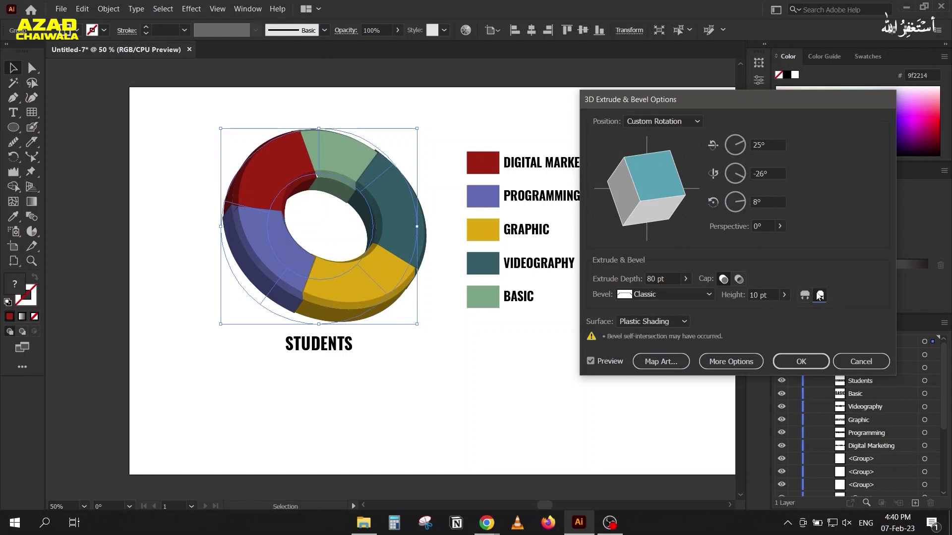
{"action": "left_click", "coordinate": [785, 362]}
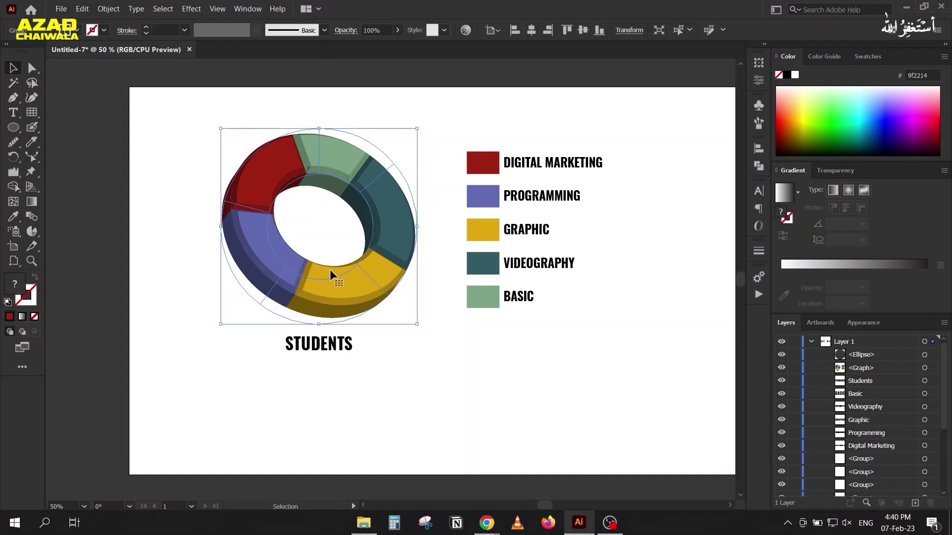
Step: Isolate the donut in Outline view and nudge the teal Videography slice right to open a gap
{"action": "double_click", "coordinate": [372, 212]}
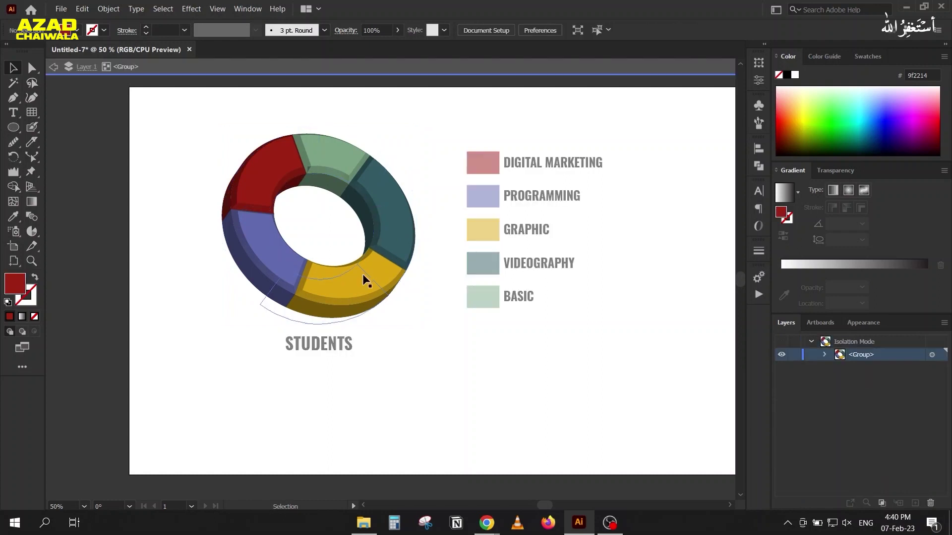
{"action": "left_click", "coordinate": [410, 213]}
{"action": "left_click", "coordinate": [336, 149]}
{"action": "left_click", "coordinate": [281, 151]}
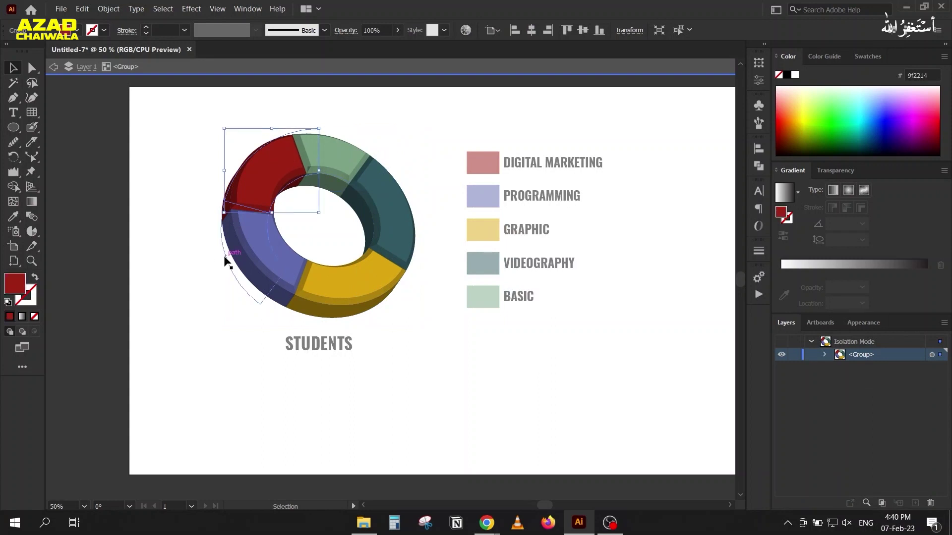
{"action": "key", "text": "ctrl+y"}
{"action": "left_click", "coordinate": [387, 219]}
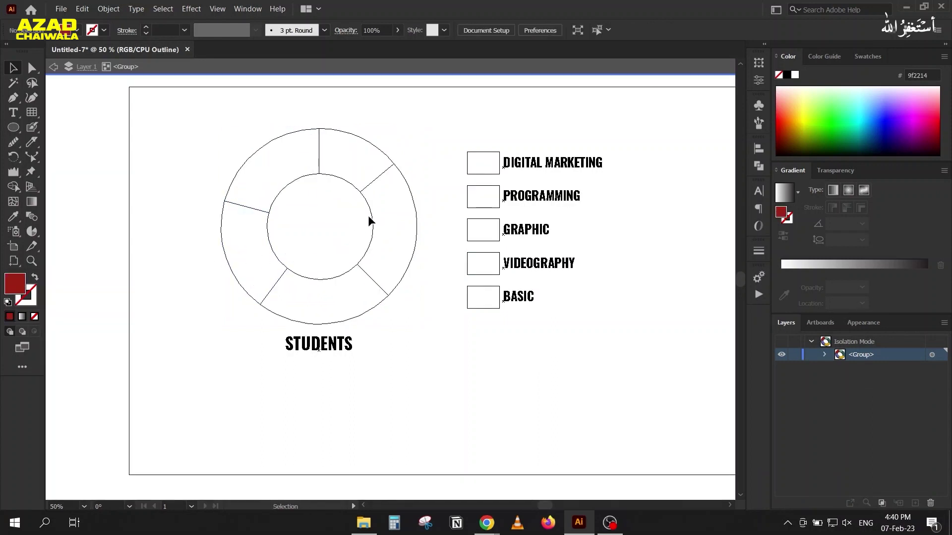
{"action": "key", "text": "Right"}
{"action": "key", "text": "Right"}
{"action": "key", "text": "Right"}
{"action": "key", "text": "Right"}
{"action": "key", "text": "Right"}
{"action": "key", "text": "Right"}
{"action": "left_click_drag", "start_coordinate": [372, 218], "coordinate": [379, 218]}
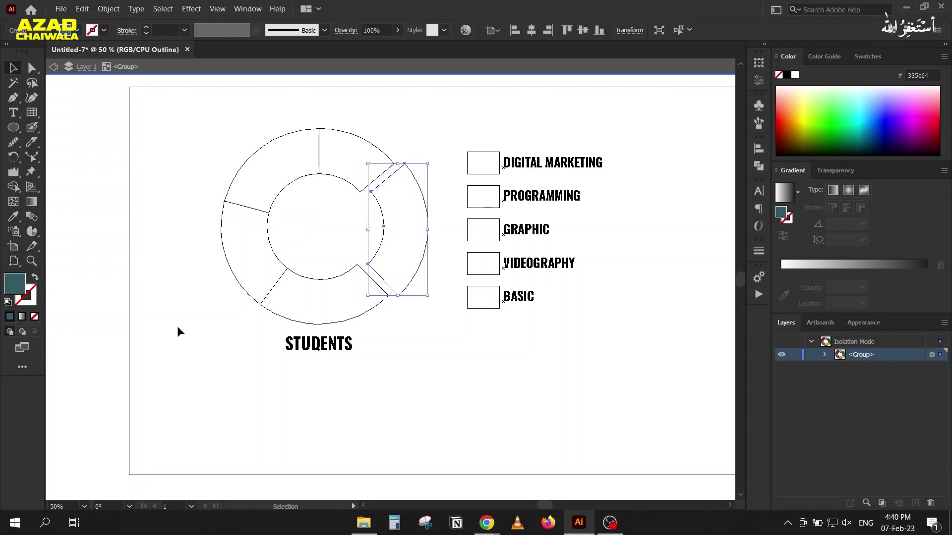
{"action": "double_click", "coordinate": [157, 263]}
{"action": "key", "text": "ctrl+y"}
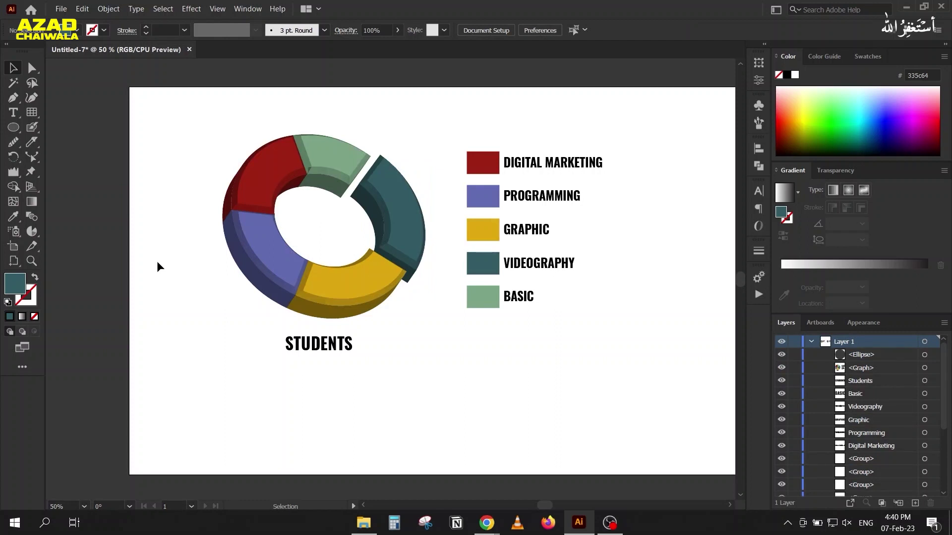
{"action": "scroll", "coordinate": [165, 245], "scroll_direction": "down", "scroll_amount": 1}
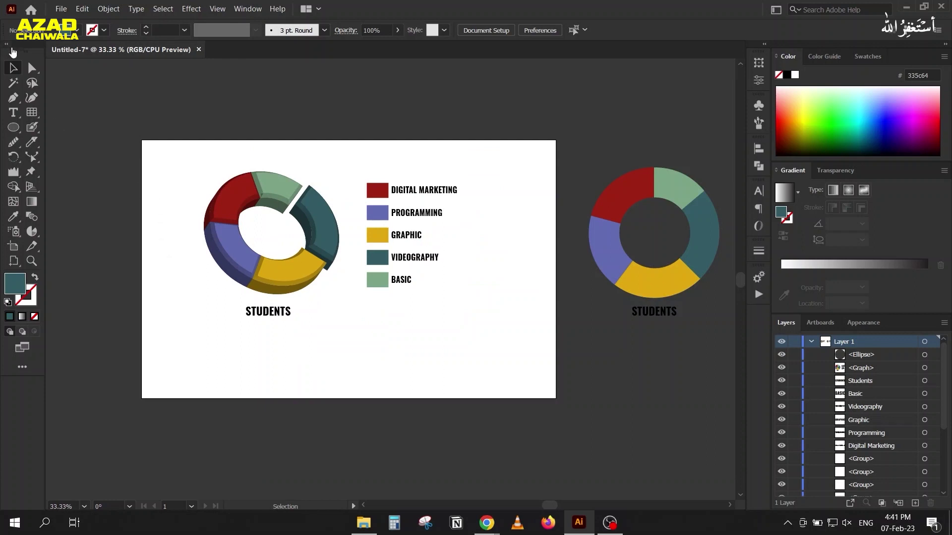
Step: Marquee-select both donut charts with their legends and delete them
{"action": "scroll", "coordinate": [176, 176], "scroll_direction": "down", "scroll_amount": 2}
{"action": "left_click_drag", "start_coordinate": [156, 128], "coordinate": [474, 270]}
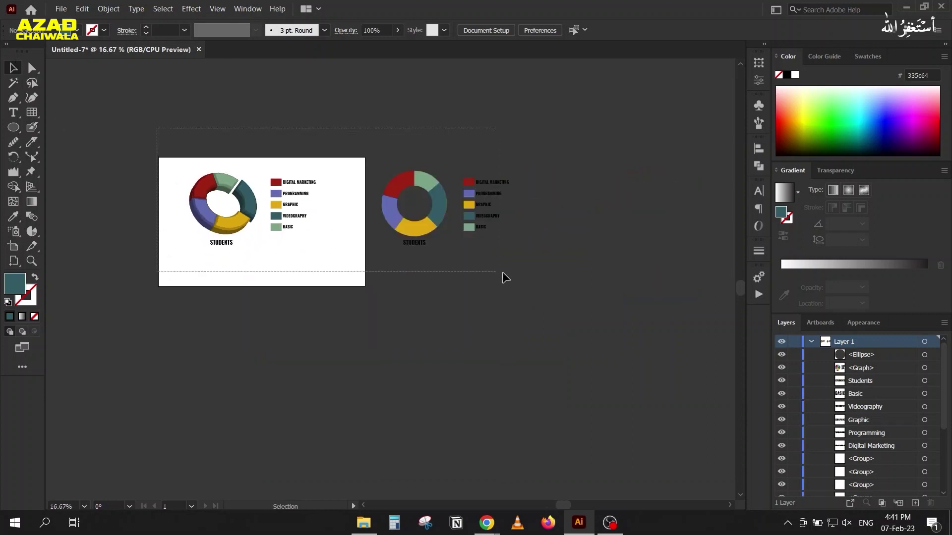
{"action": "key", "text": "Delete"}
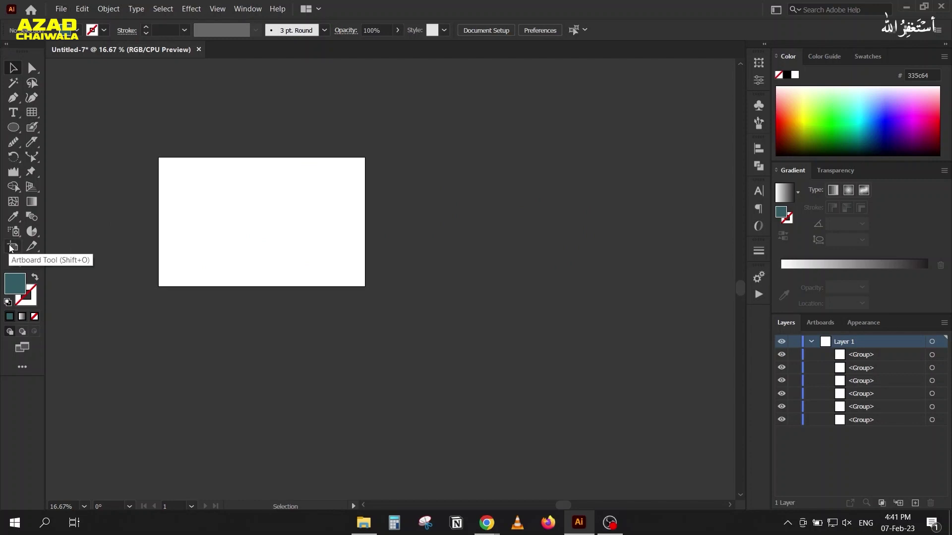
{"action": "scroll", "coordinate": [168, 222], "scroll_direction": "up", "scroll_amount": 1}
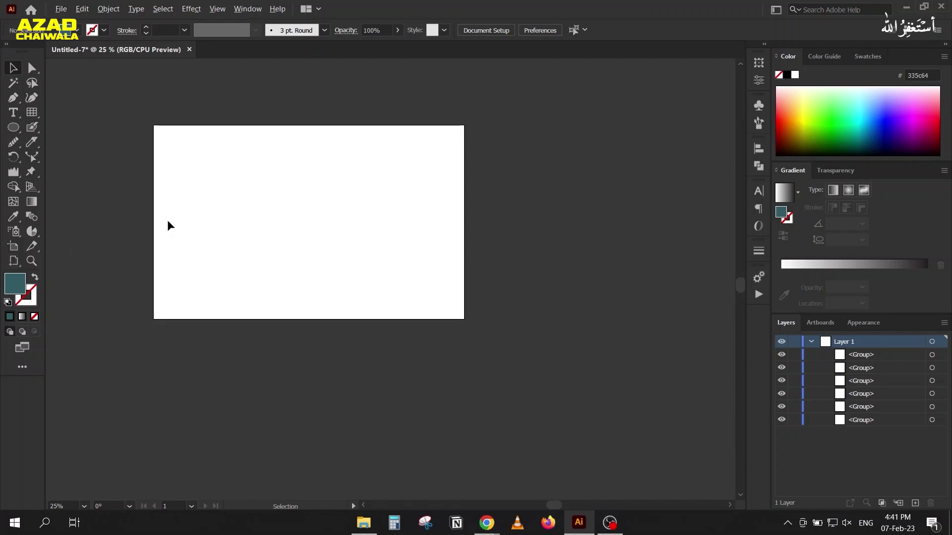
{"action": "left_click", "coordinate": [11, 247]}
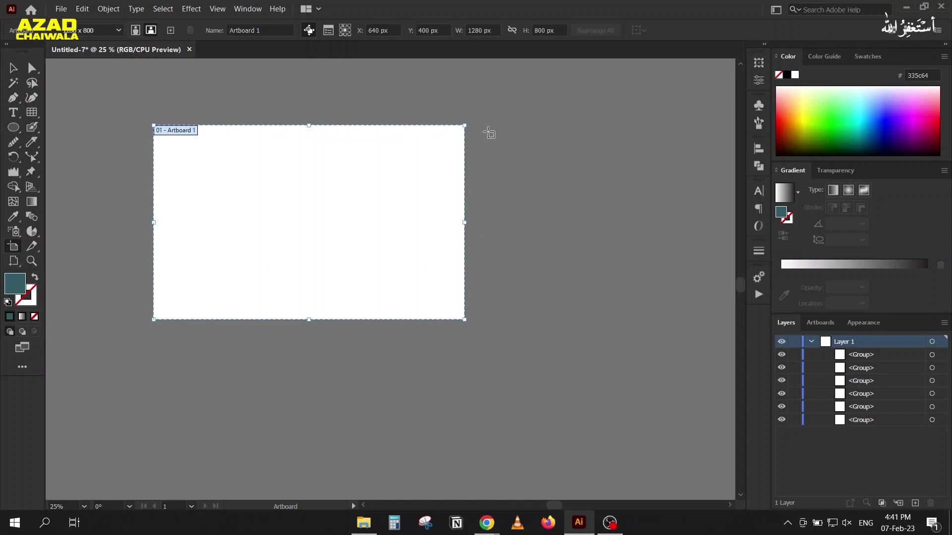
Step: Draw four extra artboards (Artboards 2–5) beside and below Artboard 1
{"action": "mouse_move", "coordinate": [484, 125]}
{"action": "left_mouse_down"}
{"action": "mouse_move", "coordinate": [537, 213]}
{"action": "mouse_move", "coordinate": [636, 319]}
{"action": "left_mouse_up"}
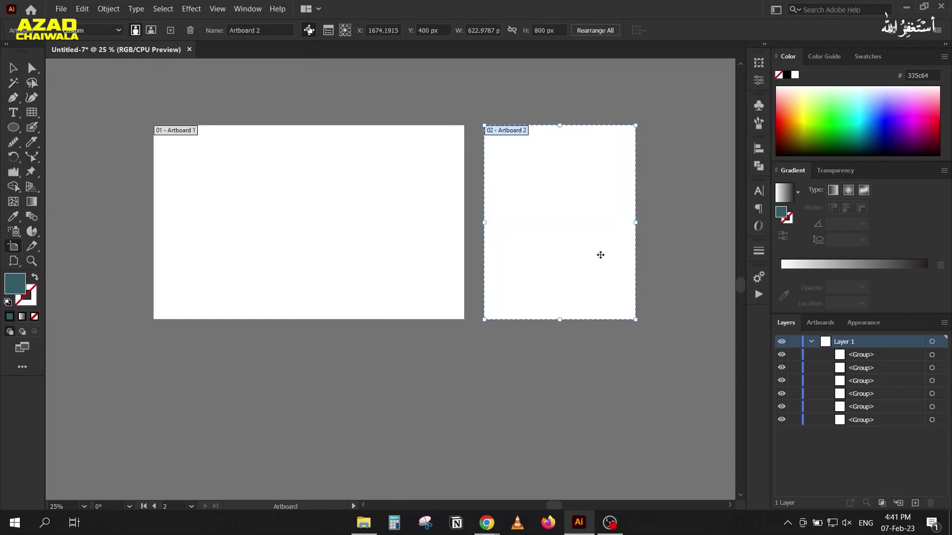
{"action": "left_click_drag", "start_coordinate": [601, 263], "coordinate": [345, 264]}
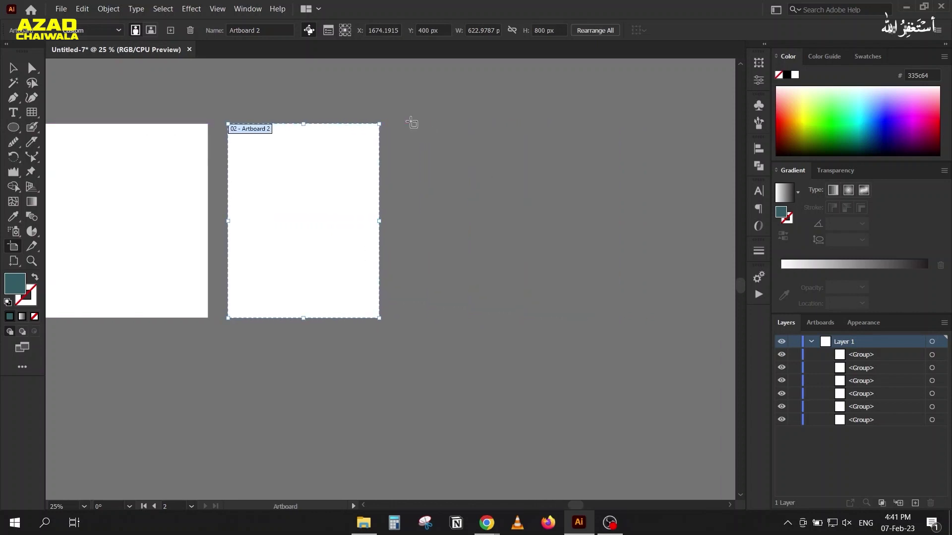
{"action": "left_click_drag", "start_coordinate": [406, 124], "coordinate": [543, 187]}
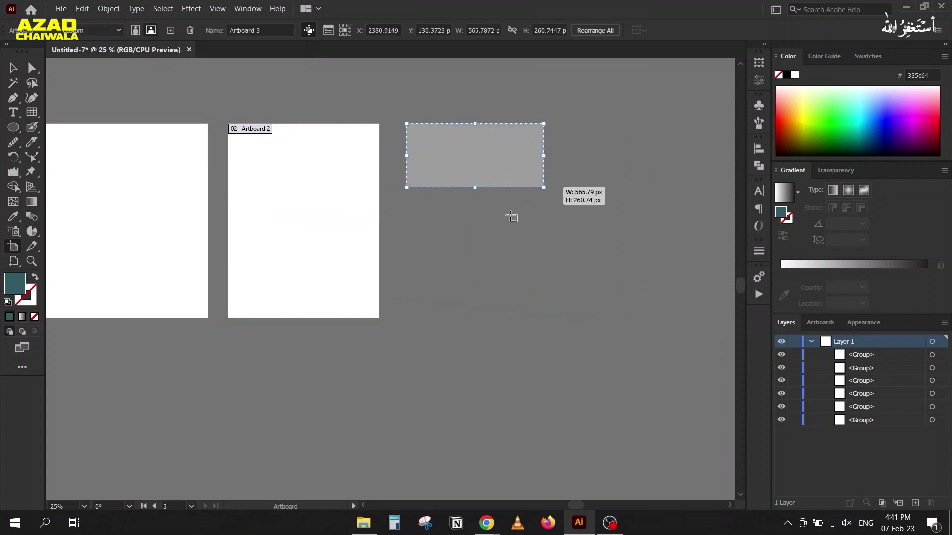
{"action": "left_click_drag", "start_coordinate": [402, 210], "coordinate": [479, 305]}
{"action": "left_click_drag", "start_coordinate": [543, 210], "coordinate": [653, 309]}
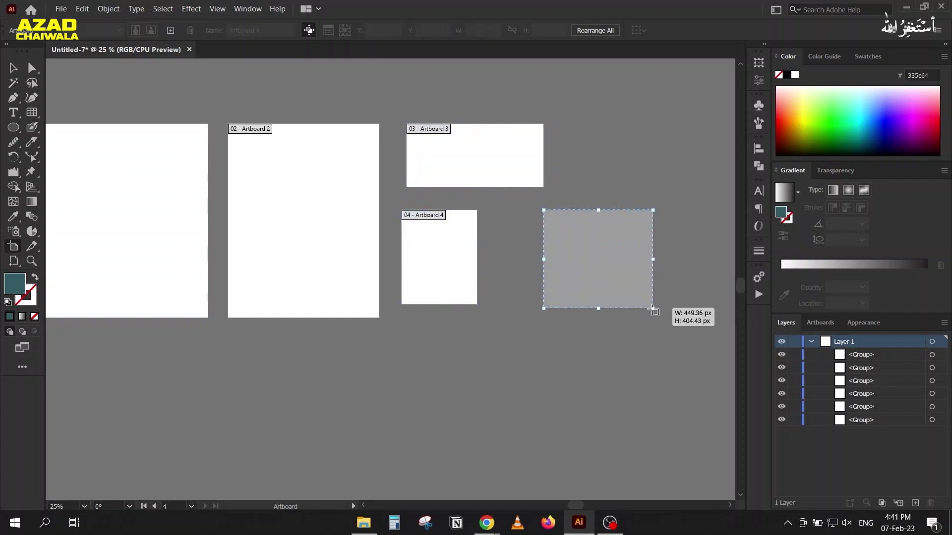
Step: Delete Artboards 2–5 from the Artboards panel, leaving only Artboard 1
{"action": "left_click", "coordinate": [817, 323]}
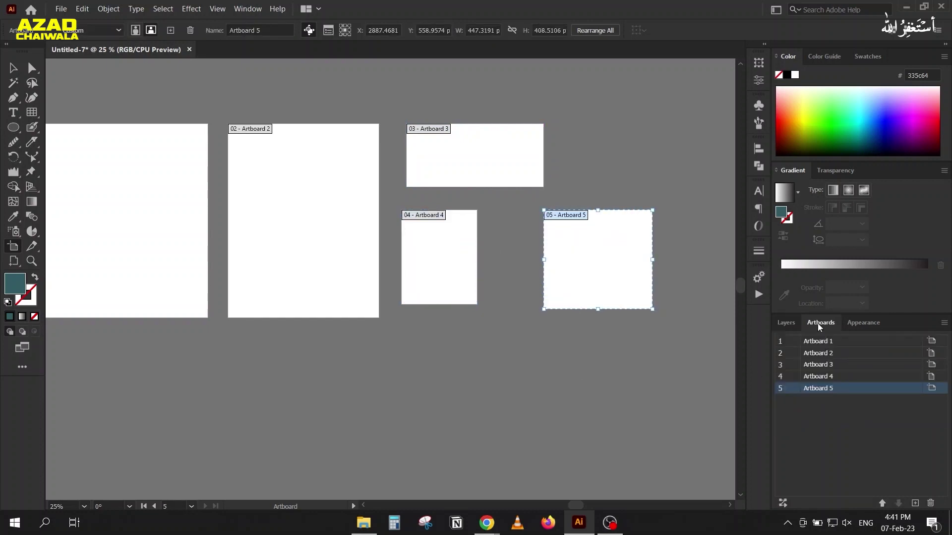
{"action": "left_click", "coordinate": [931, 503]}
{"action": "left_click", "coordinate": [931, 503]}
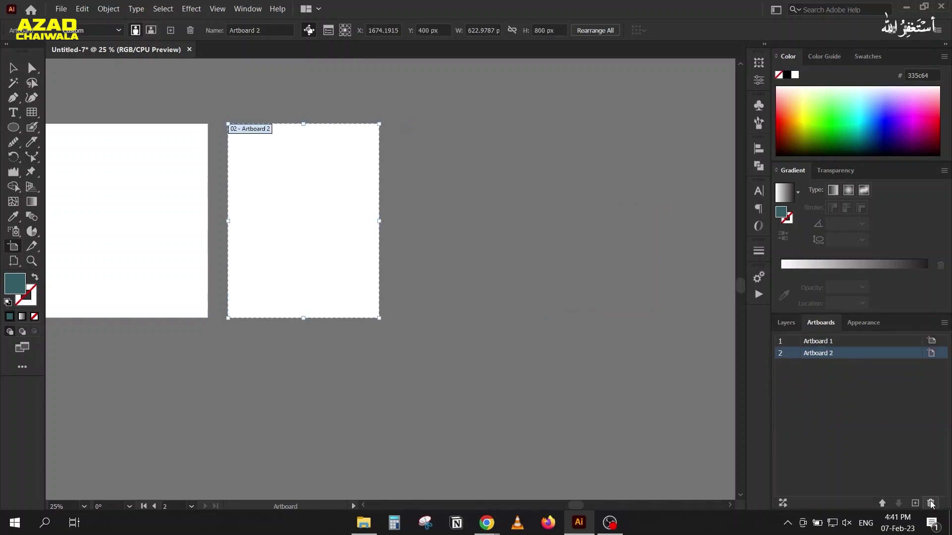
{"action": "left_click", "coordinate": [13, 67]}
{"action": "left_click_drag", "start_coordinate": [177, 199], "coordinate": [423, 195]}
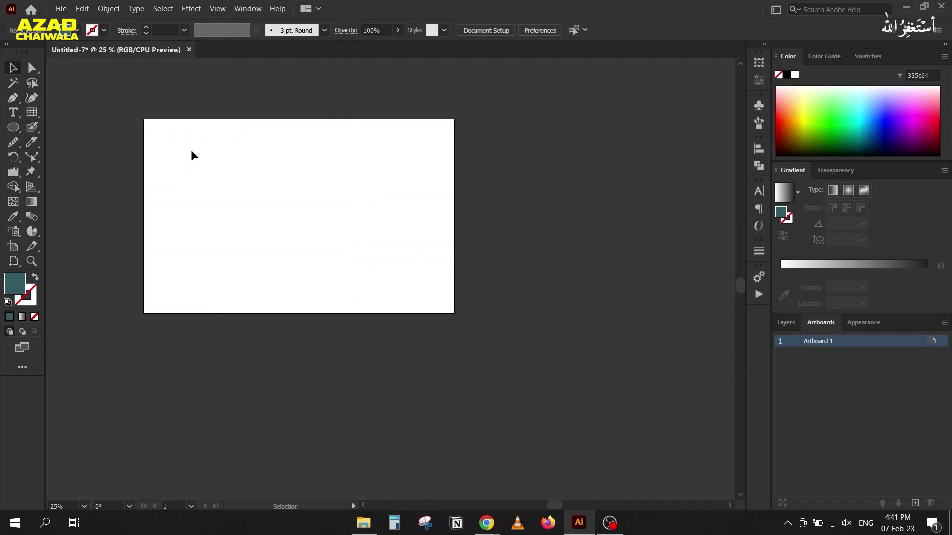
{"action": "left_click", "coordinate": [13, 261]}
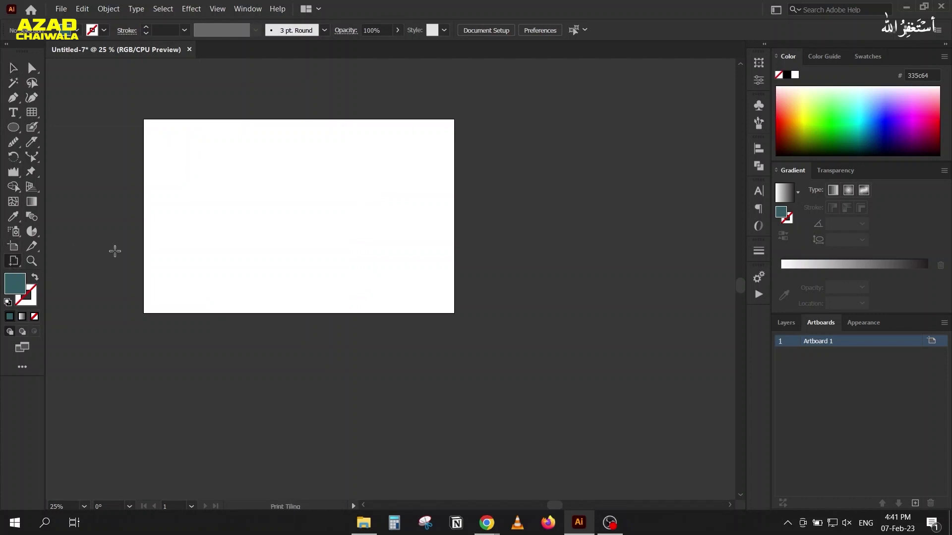
Step: Check Artboard 1's size presets and toggle Portrait then back to Landscape, keeping 1280 × 800
{"action": "left_click", "coordinate": [13, 246]}
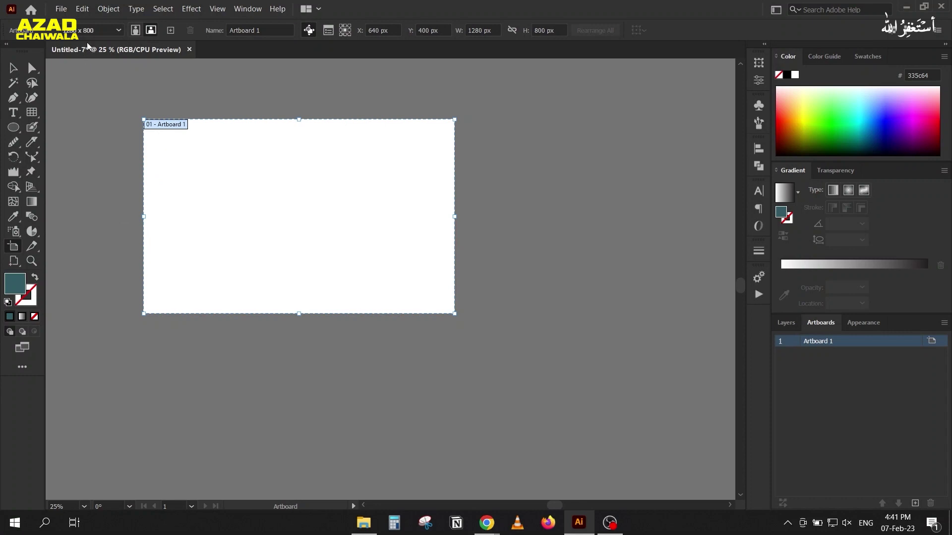
{"action": "left_click", "coordinate": [85, 32]}
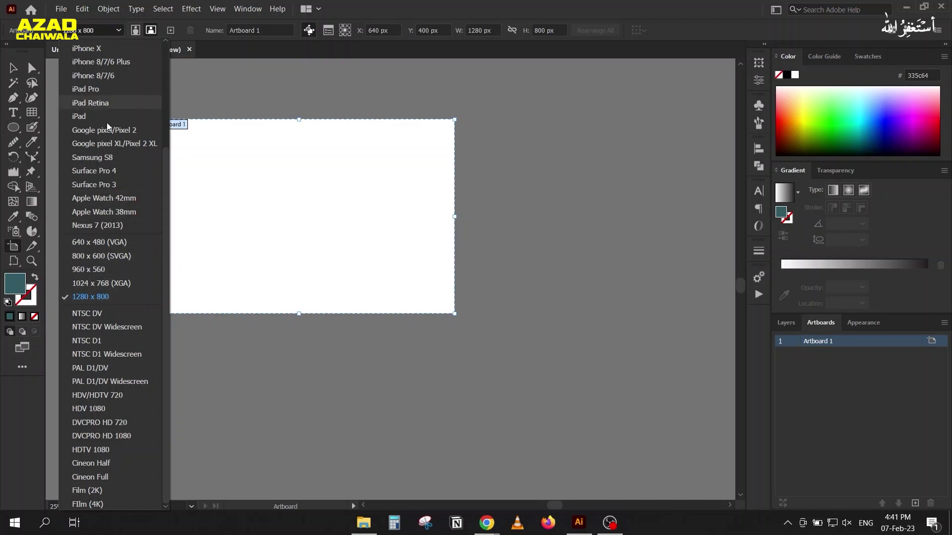
{"action": "left_click", "coordinate": [389, 4]}
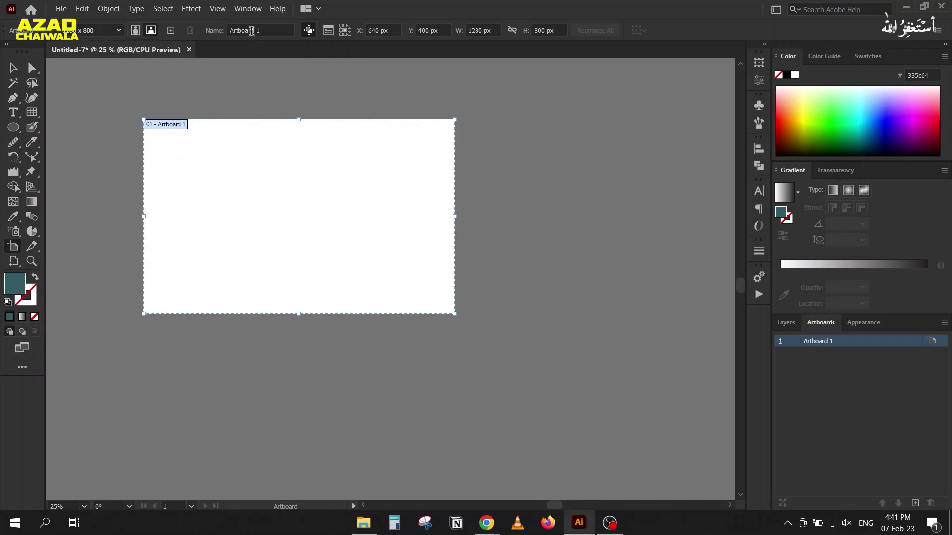
{"action": "left_click", "coordinate": [137, 30]}
{"action": "left_click", "coordinate": [150, 30]}
{"action": "left_click", "coordinate": [9, 76]}
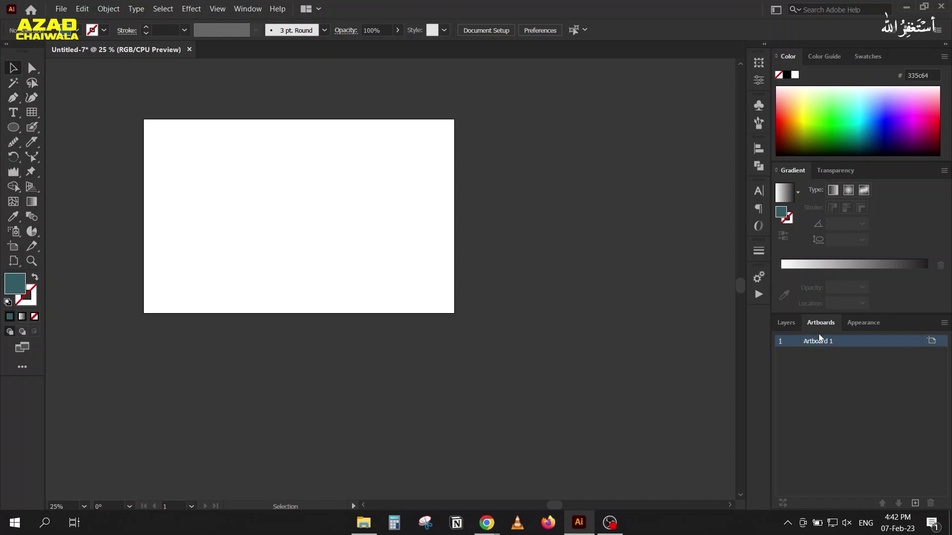
Step: Add two new 1280 × 800 artboards beside Artboard 1 and open Rearrange All Artboards
{"action": "left_click", "coordinate": [915, 504]}
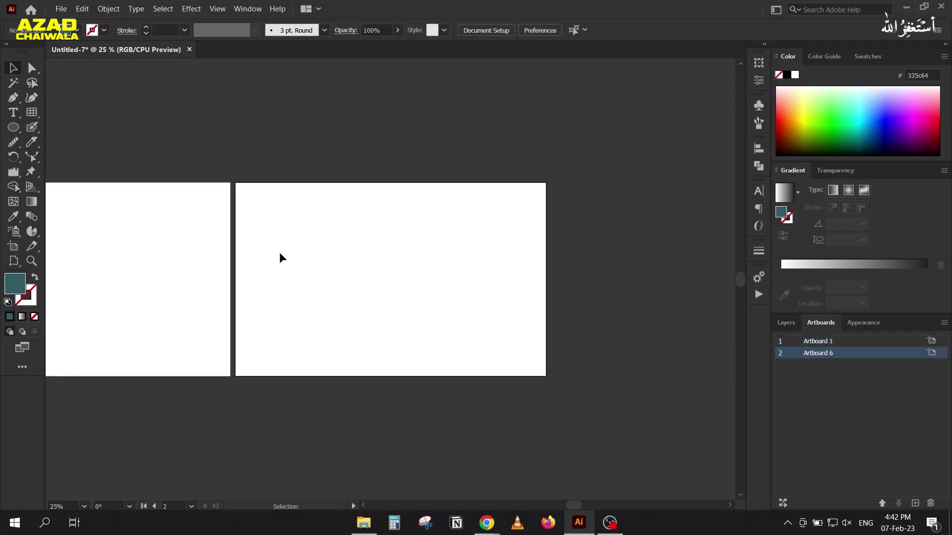
{"action": "left_click", "coordinate": [916, 503]}
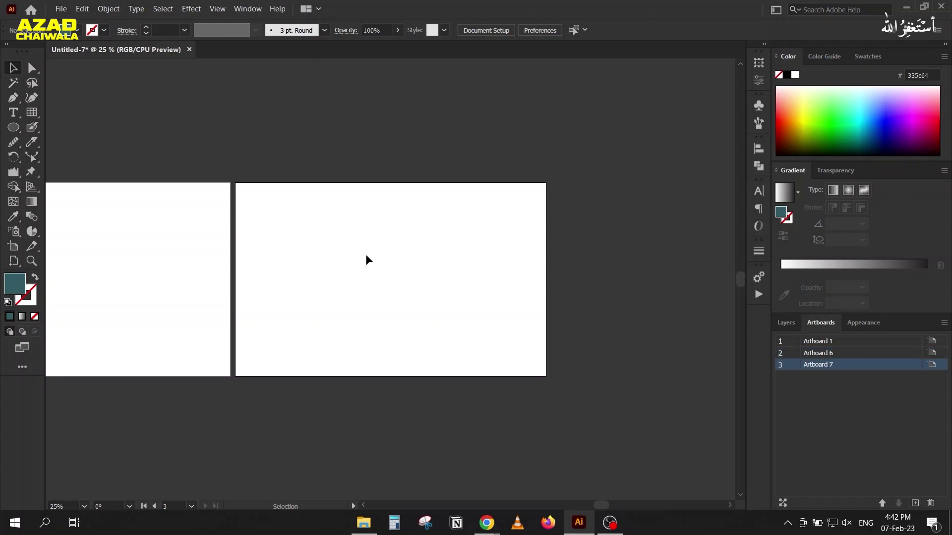
{"action": "scroll", "coordinate": [335, 230], "scroll_direction": "left", "scroll_amount": 4}
{"action": "scroll", "coordinate": [423, 232], "scroll_direction": "left", "scroll_amount": 1}
{"action": "scroll", "coordinate": [408, 245], "scroll_direction": "down", "scroll_amount": 1}
{"action": "left_click_drag", "start_coordinate": [364, 243], "coordinate": [317, 222]}
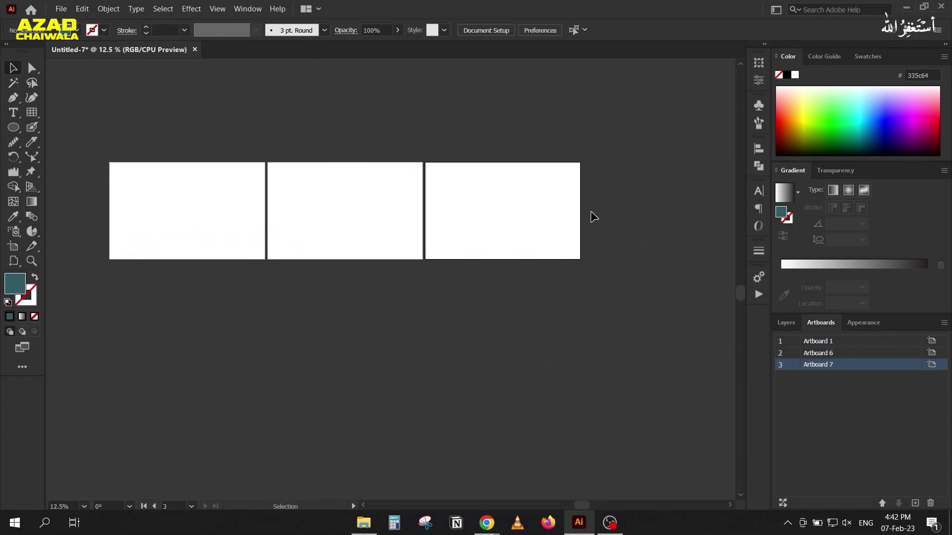
{"action": "left_click", "coordinate": [12, 249]}
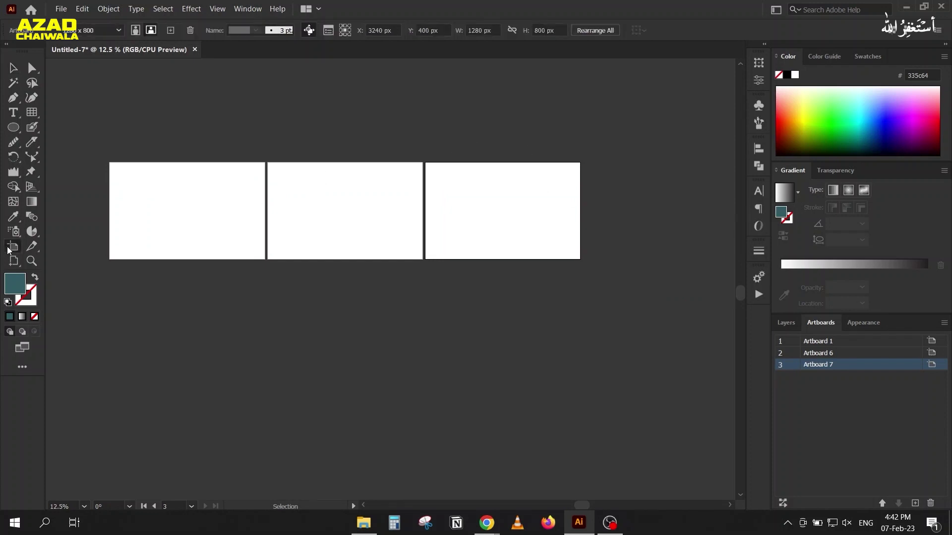
{"action": "left_click", "coordinate": [595, 30]}
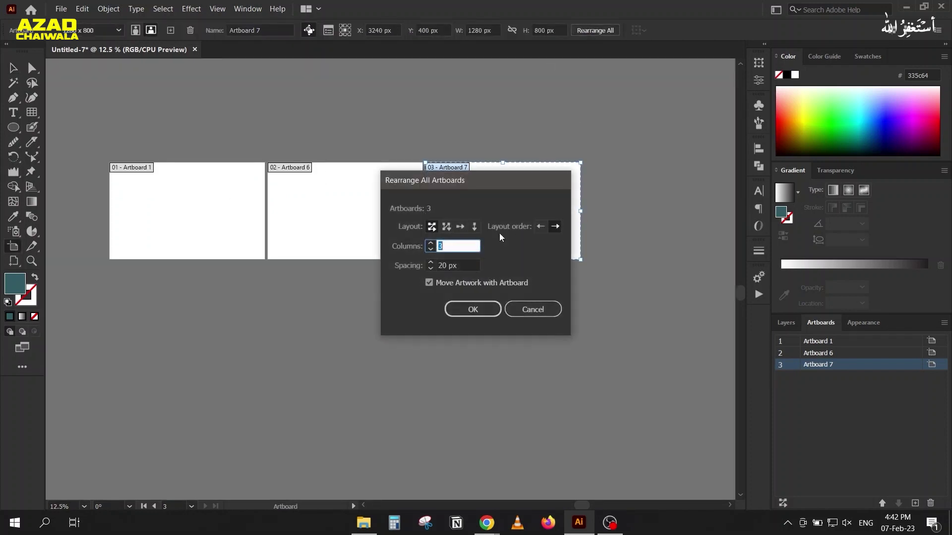
Step: Rearrange Artboards 1, 6 and 7 into 2 columns with 30 px spacing
{"action": "left_click_drag", "start_coordinate": [467, 184], "coordinate": [567, 168]}
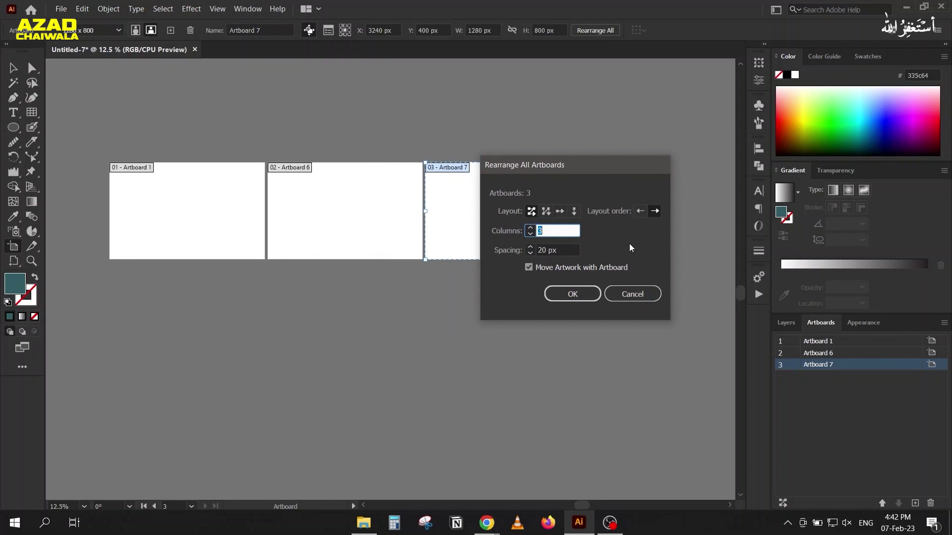
{"action": "left_click", "coordinate": [557, 232]}
{"action": "key", "text": "Down"}
{"action": "key", "text": "Tab"}
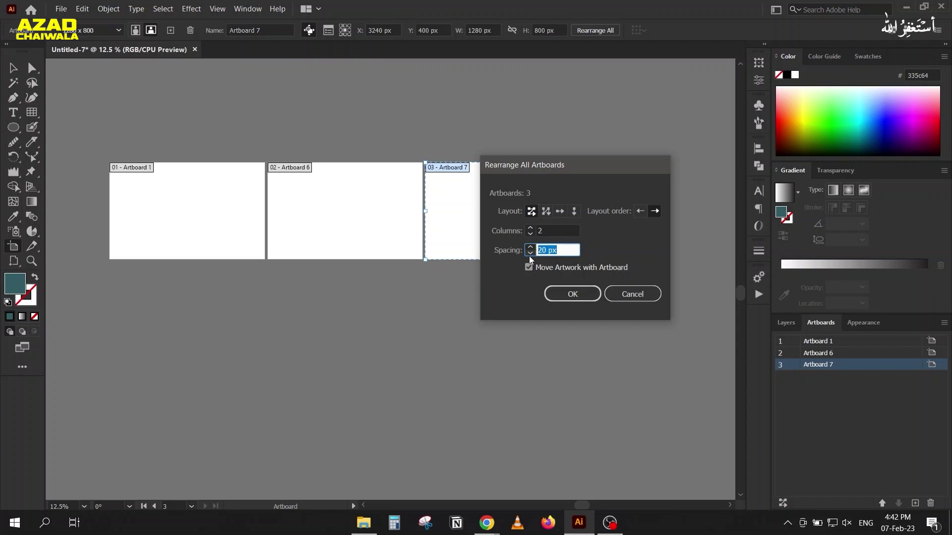
{"action": "type", "text": "30"}
{"action": "left_click", "coordinate": [563, 296]}
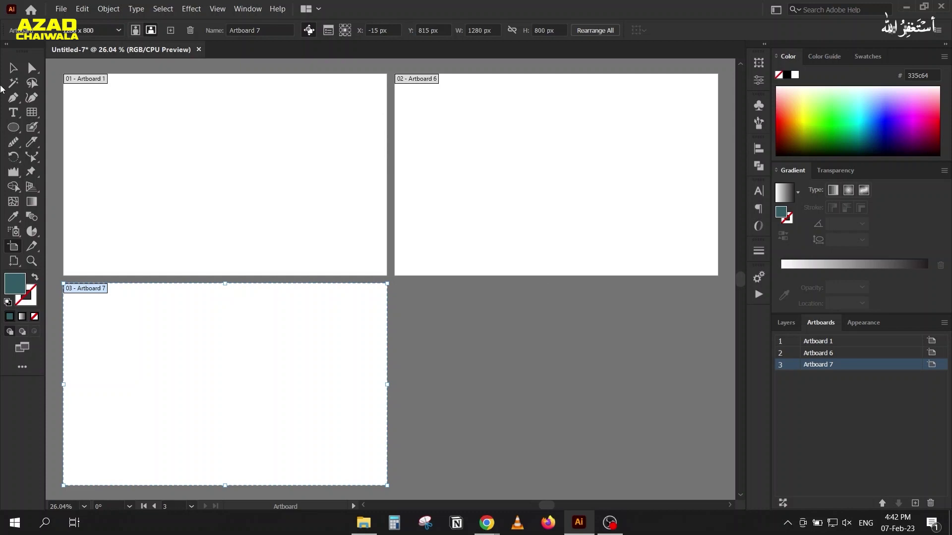
{"action": "left_click", "coordinate": [14, 68]}
{"action": "scroll", "coordinate": [391, 263], "scroll_direction": "down", "scroll_amount": 2}
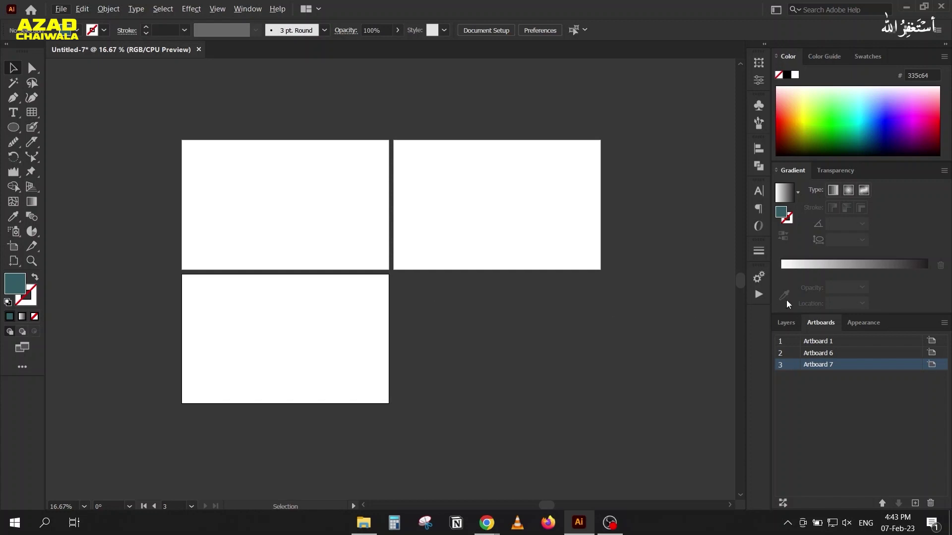
Step: Rename the extra artboards to Artboard 2 and Artboard 3, then delete both
{"action": "double_click", "coordinate": [835, 353]}
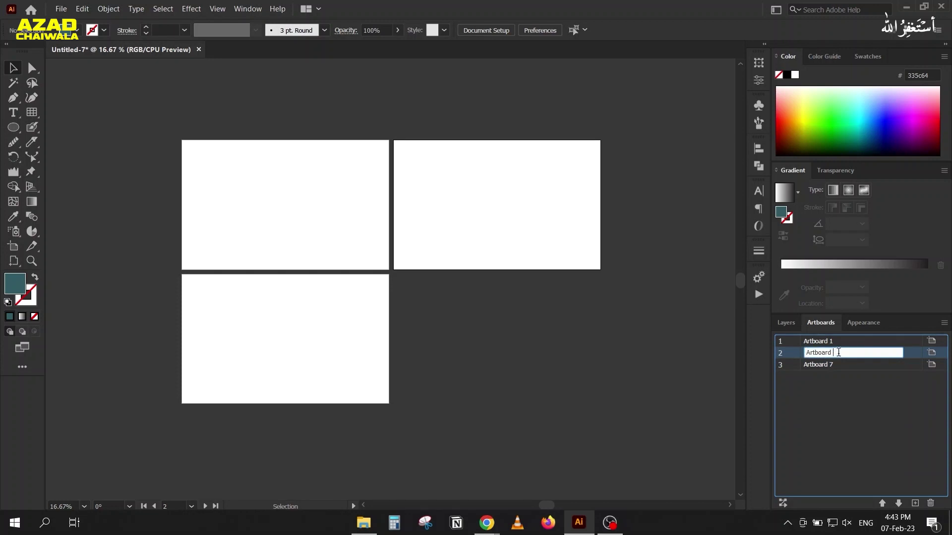
{"action": "type", "text": "2"}
{"action": "key", "text": "Return"}
{"action": "double_click", "coordinate": [832, 364]}
{"action": "left_click", "coordinate": [838, 366]}
{"action": "key", "text": "BackSpace"}
{"action": "type", "text": "3"}
{"action": "key", "text": "Return"}
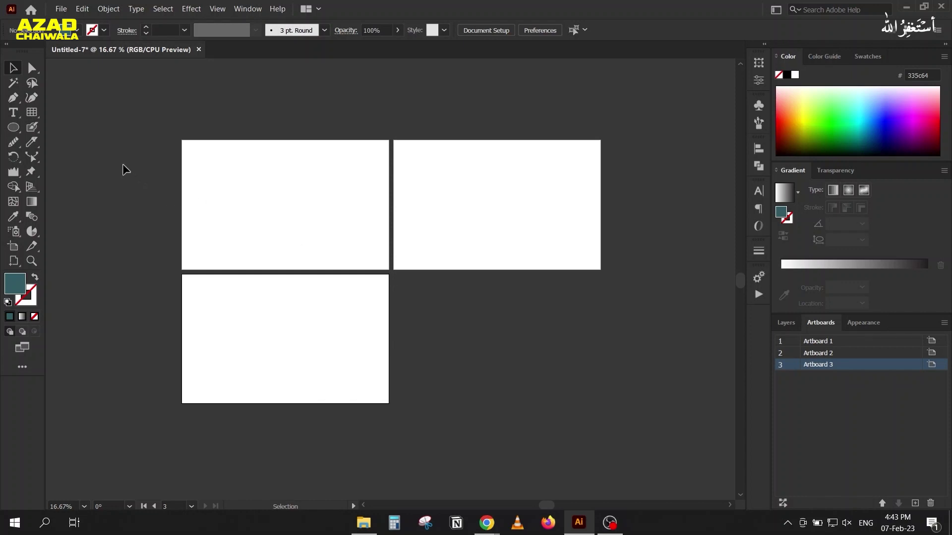
{"action": "left_click", "coordinate": [931, 503]}
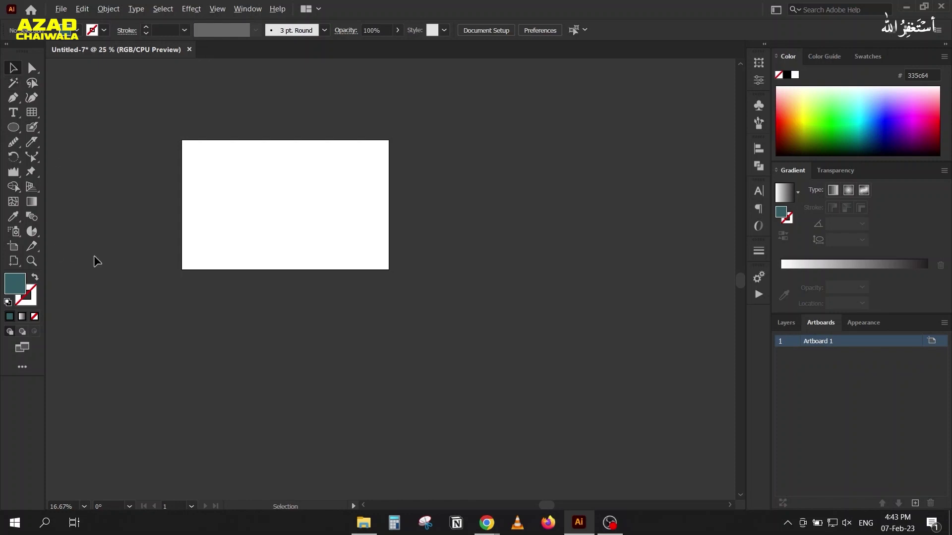
Step: Draw a teal circle at the top left and a teal square at the top centre
{"action": "scroll", "coordinate": [94, 255], "scroll_direction": "up", "scroll_amount": 2}
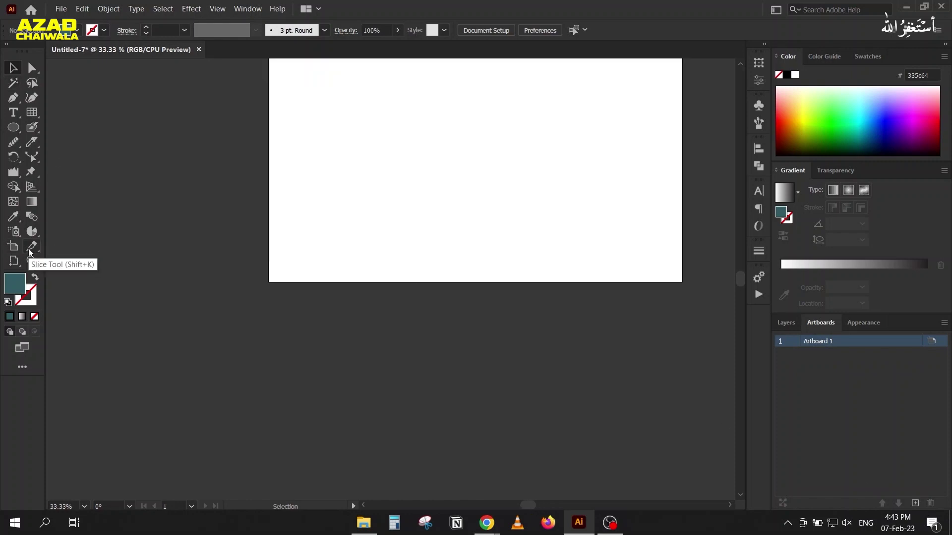
{"action": "left_click_drag", "start_coordinate": [162, 200], "coordinate": [86, 289]}
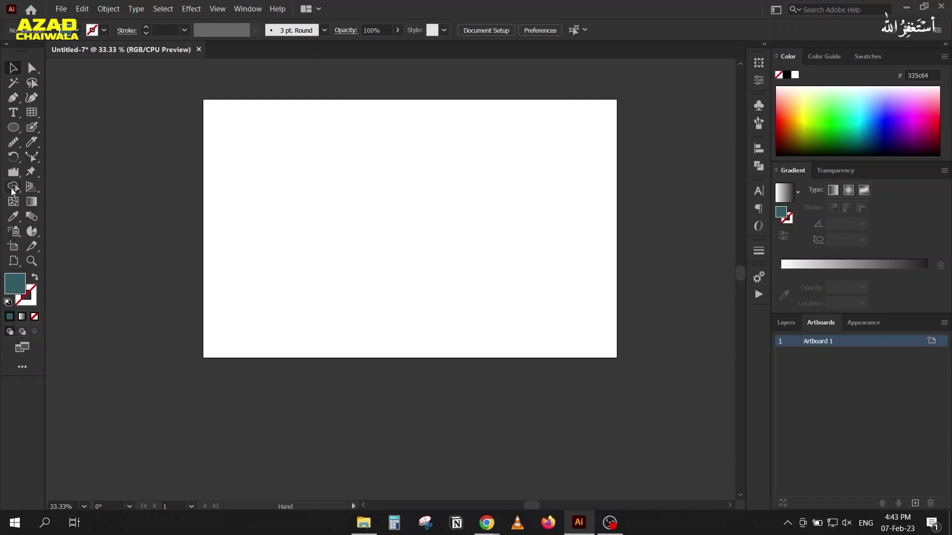
{"action": "left_click", "coordinate": [10, 129]}
{"action": "left_click_drag", "start_coordinate": [254, 121], "coordinate": [307, 173]}
{"action": "left_click", "coordinate": [13, 66]}
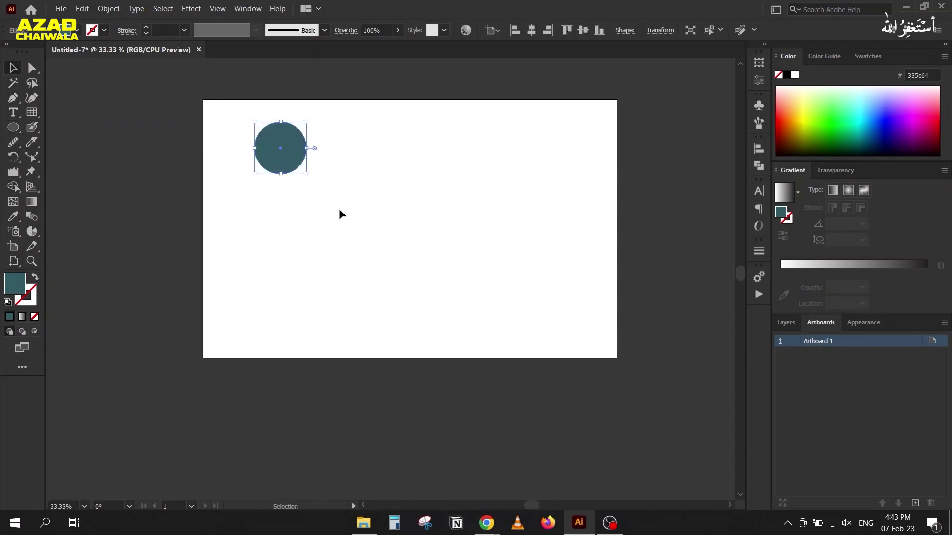
{"action": "left_click", "coordinate": [338, 208]}
{"action": "left_click", "coordinate": [14, 127]}
{"action": "left_click", "coordinate": [74, 127]}
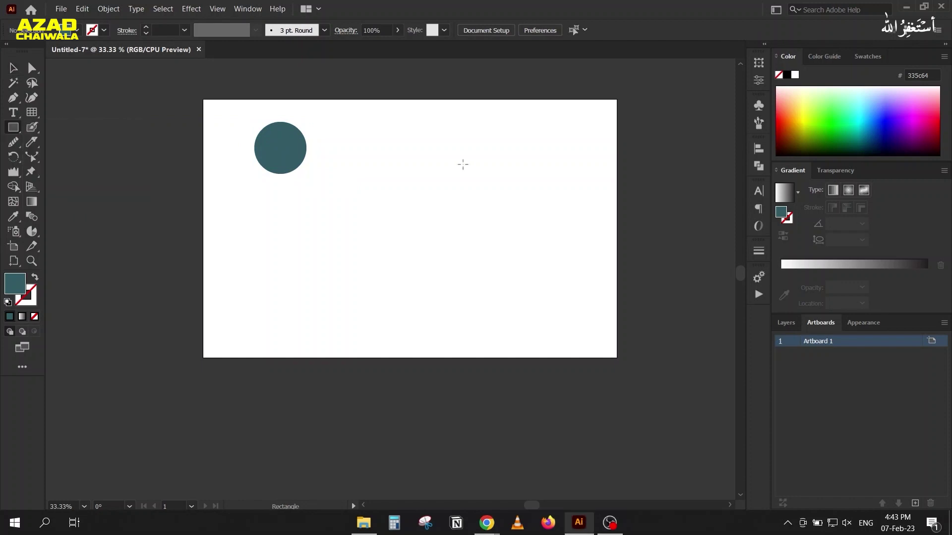
{"action": "left_click_drag", "start_coordinate": [384, 125], "coordinate": [433, 173]}
Step: Add a teal ellipse top right, a hexagon lower left and a tall pill below the square
{"action": "left_click", "coordinate": [13, 127]}
{"action": "left_click", "coordinate": [70, 157]}
{"action": "left_click_drag", "start_coordinate": [516, 122], "coordinate": [558, 184]}
{"action": "left_click", "coordinate": [14, 127]}
{"action": "left_click", "coordinate": [69, 170]}
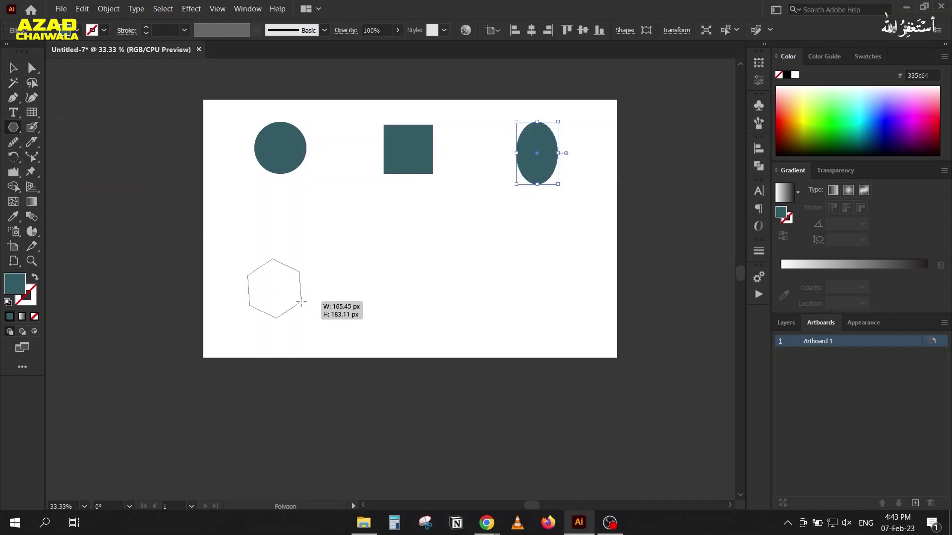
{"action": "left_click_drag", "start_coordinate": [274, 288], "coordinate": [303, 297]}
{"action": "left_click", "coordinate": [14, 128]}
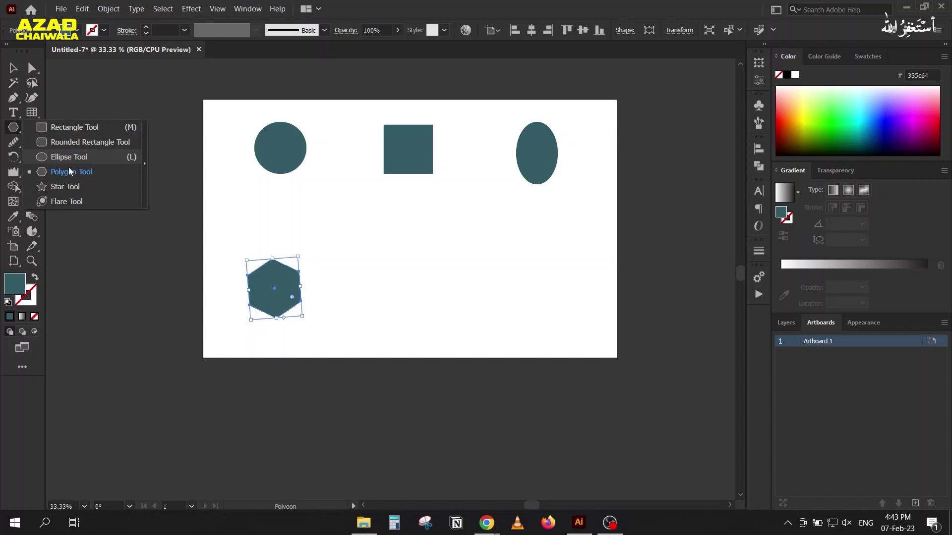
{"action": "left_click", "coordinate": [56, 143]}
{"action": "left_click_drag", "start_coordinate": [384, 222], "coordinate": [429, 320]}
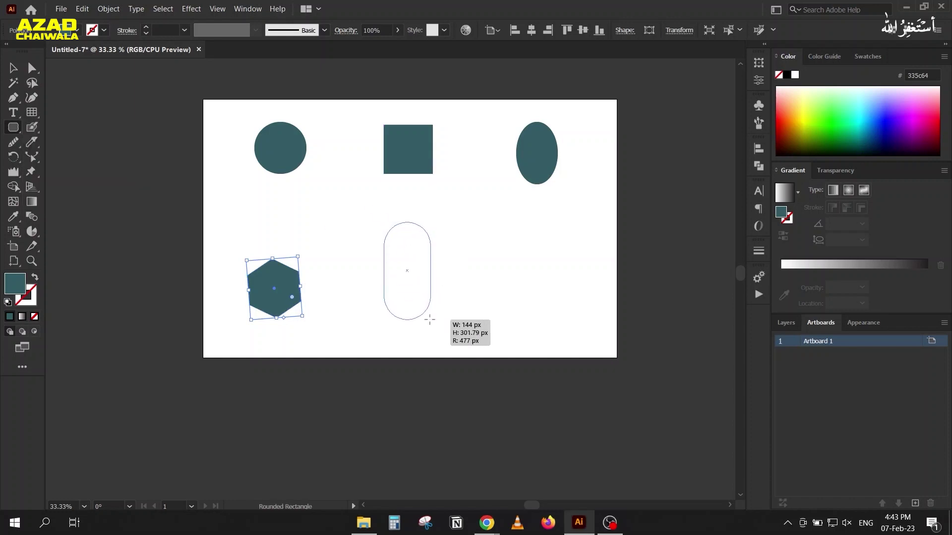
Step: Draw a teal star at the lower right and nudge the circle slightly left
{"action": "left_click", "coordinate": [13, 127]}
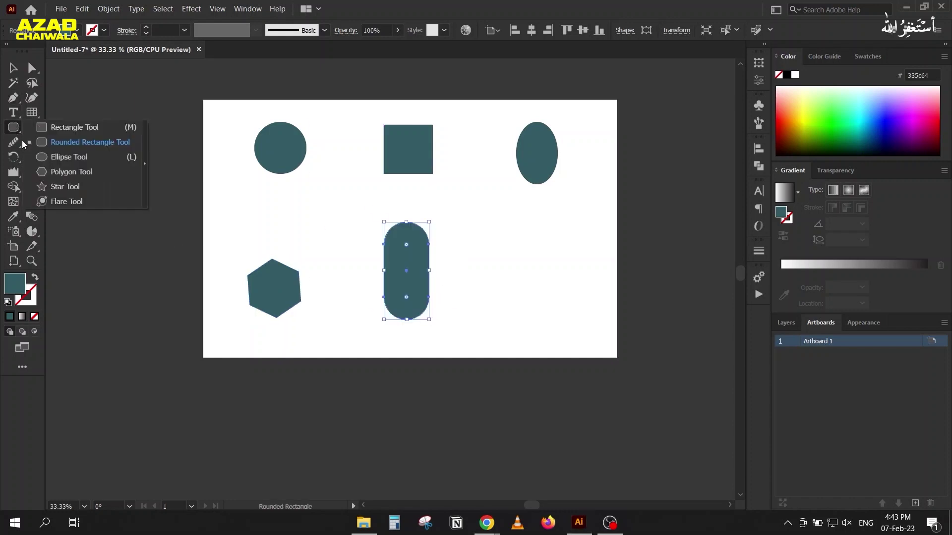
{"action": "left_click", "coordinate": [55, 187]}
{"action": "left_click_drag", "start_coordinate": [529, 288], "coordinate": [560, 313]}
{"action": "left_click", "coordinate": [14, 68]}
{"action": "left_click", "coordinate": [169, 197]}
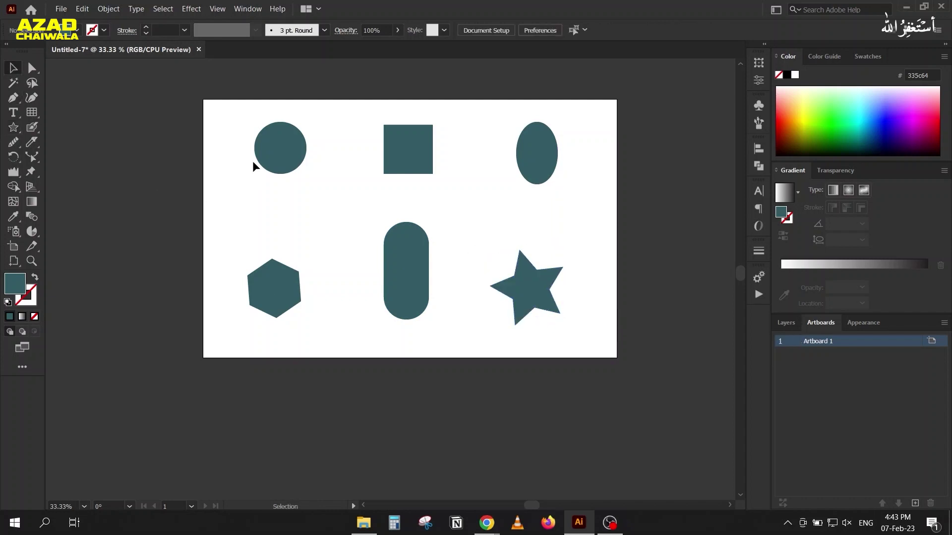
{"action": "left_click_drag", "start_coordinate": [268, 155], "coordinate": [264, 157]}
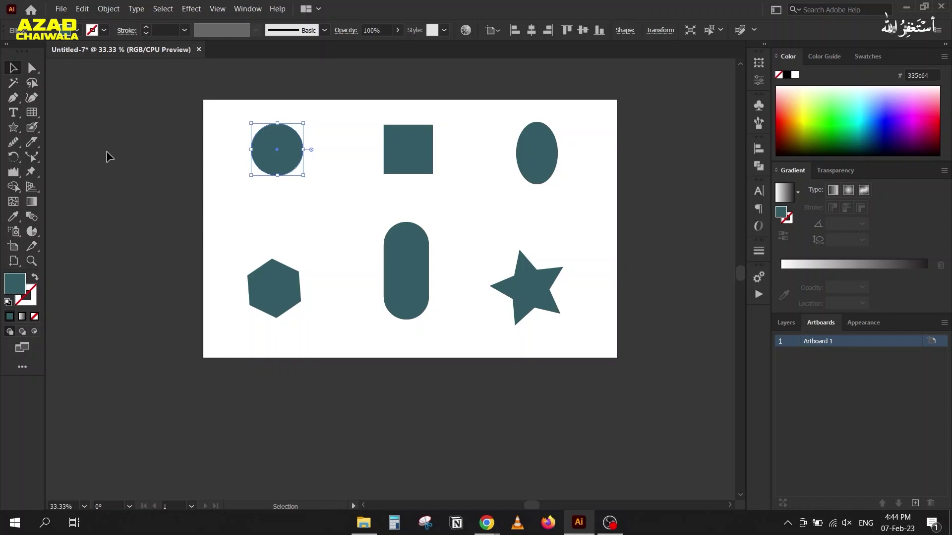
{"action": "left_click", "coordinate": [56, 15]}
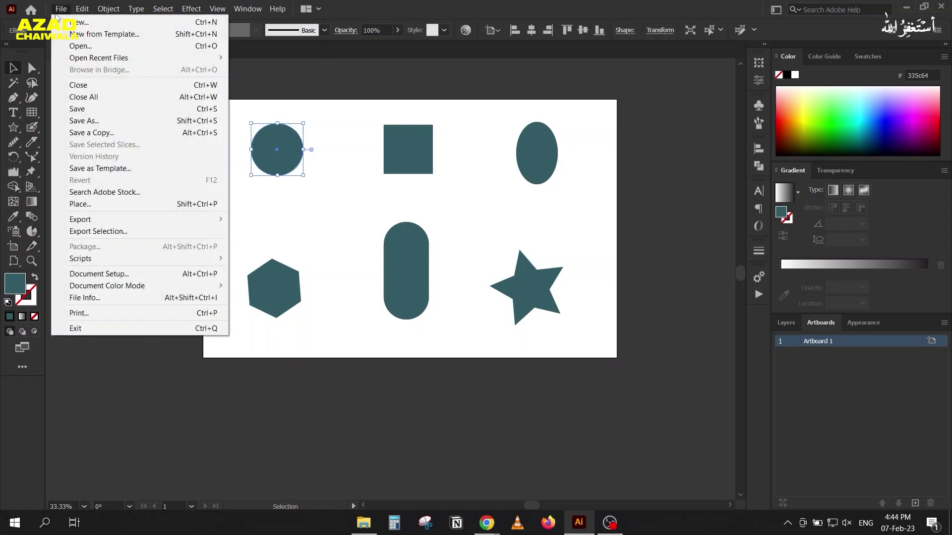
{"action": "mouse_move", "coordinate": [80, 219]}
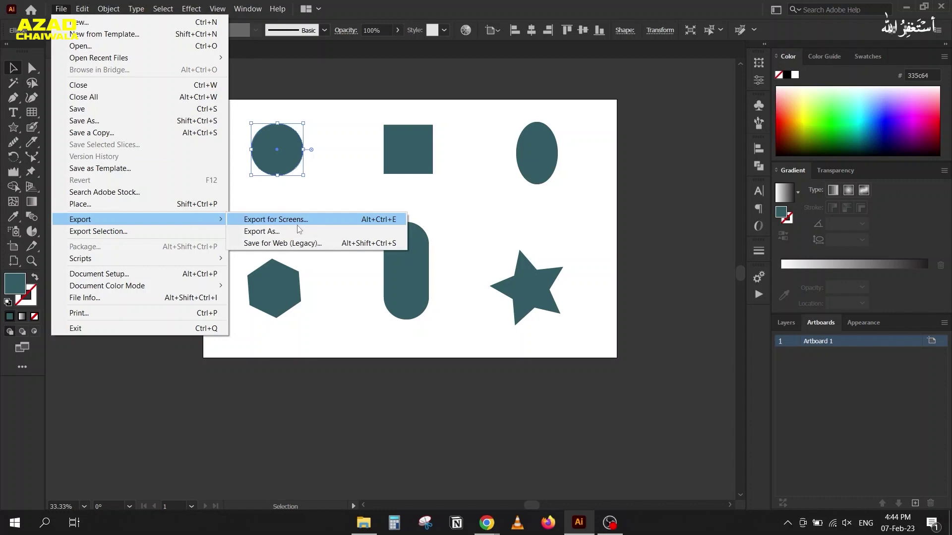
{"action": "left_click", "coordinate": [298, 244]}
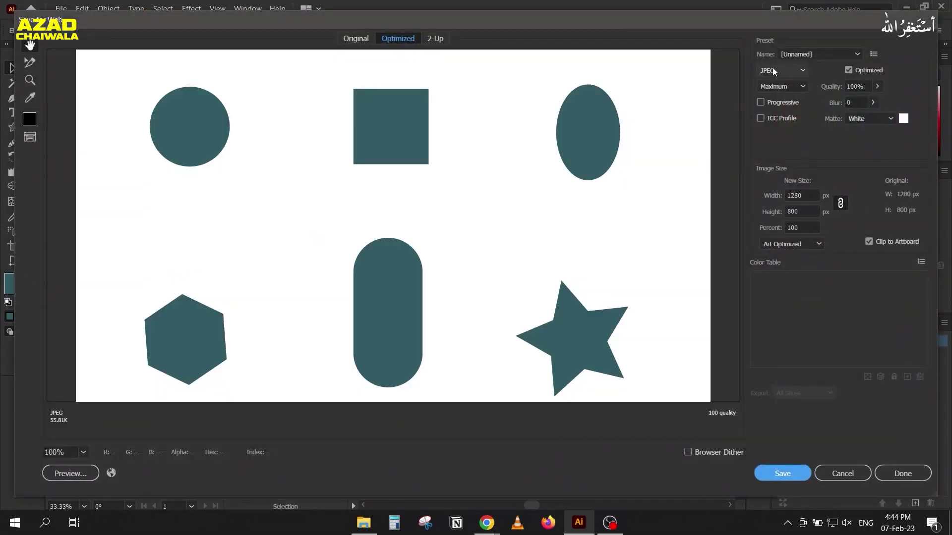
{"action": "left_click", "coordinate": [772, 70]}
{"action": "left_click", "coordinate": [789, 99]}
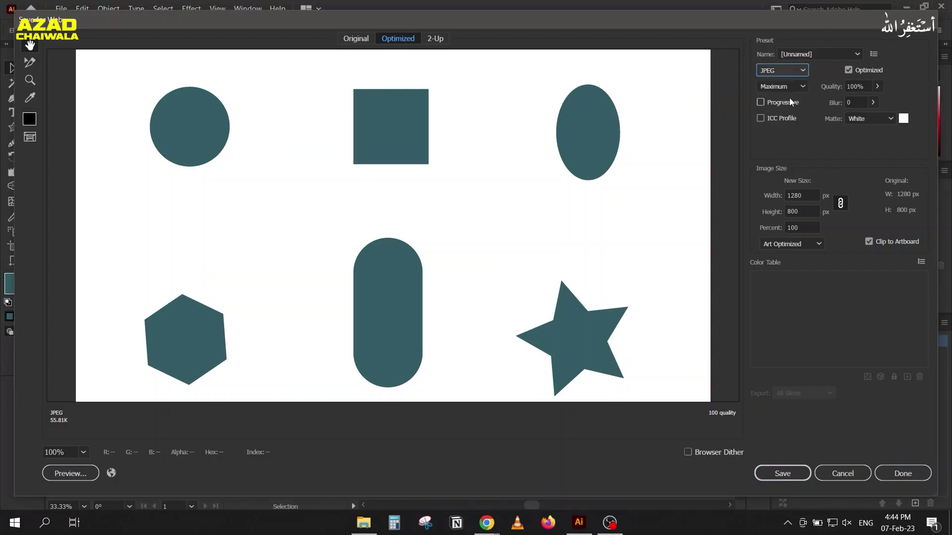
{"action": "left_click", "coordinate": [781, 70]}
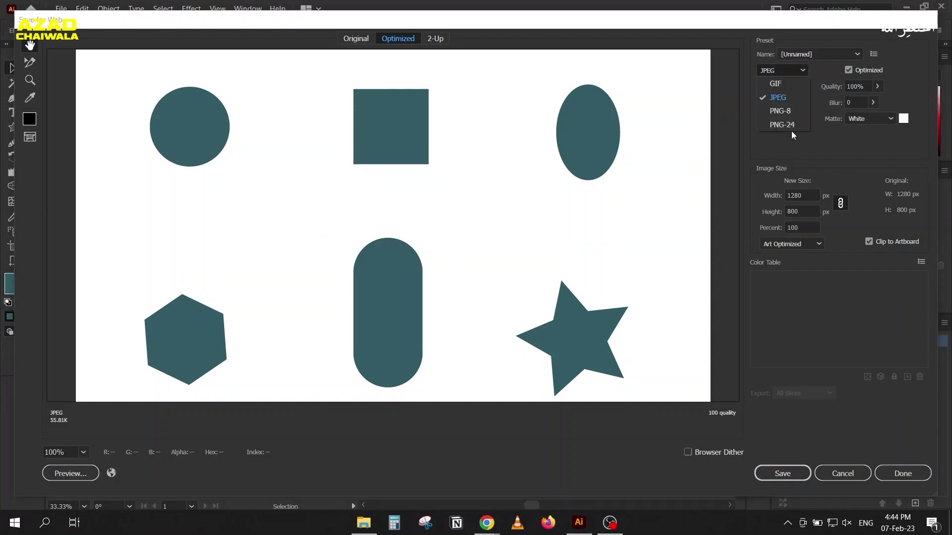
{"action": "left_click", "coordinate": [778, 99]}
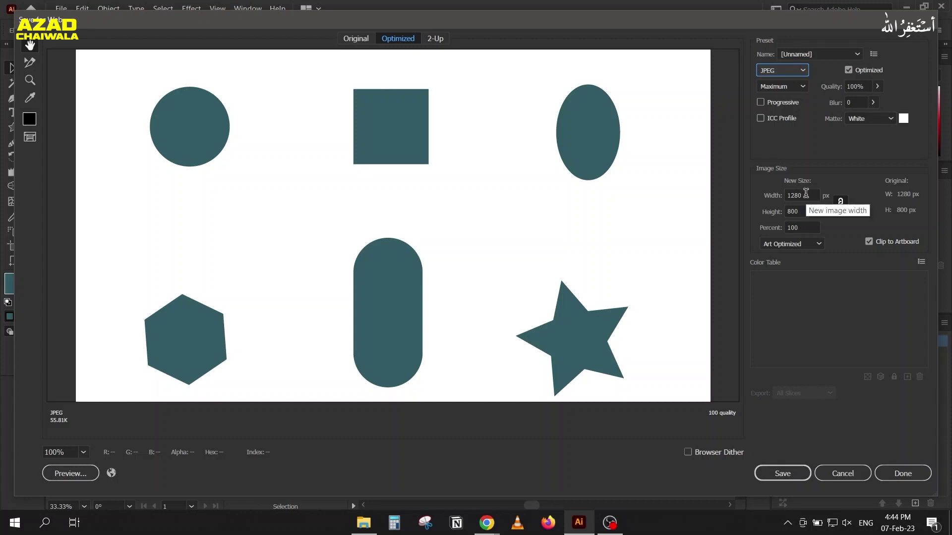
{"action": "double_click", "coordinate": [802, 195]}
{"action": "type", "text": "2000"}
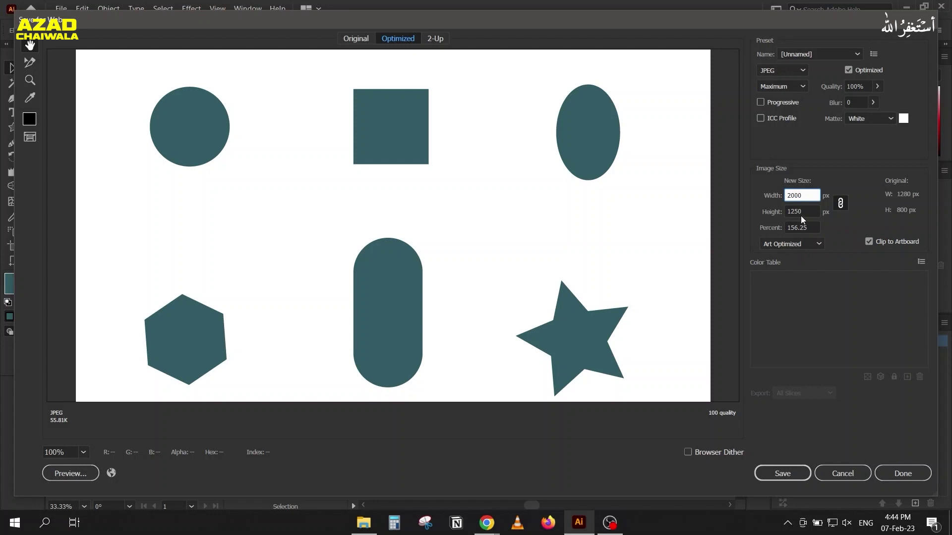
{"action": "left_click", "coordinate": [803, 212]}
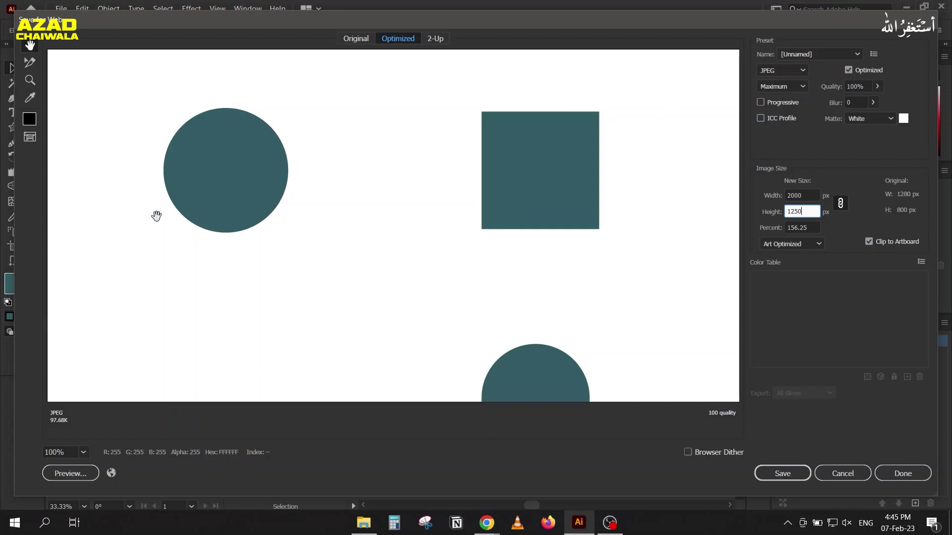
{"action": "left_click", "coordinate": [82, 453]}
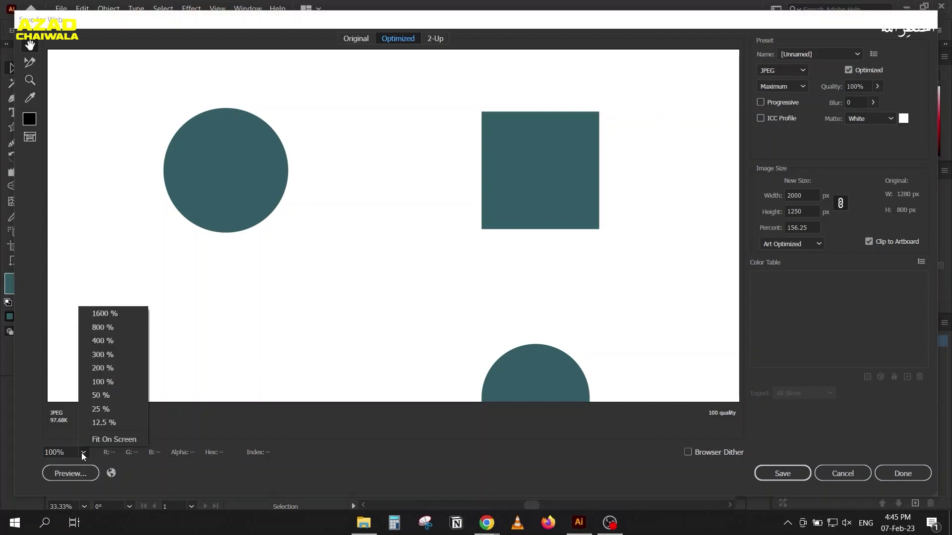
{"action": "left_click", "coordinate": [95, 440]}
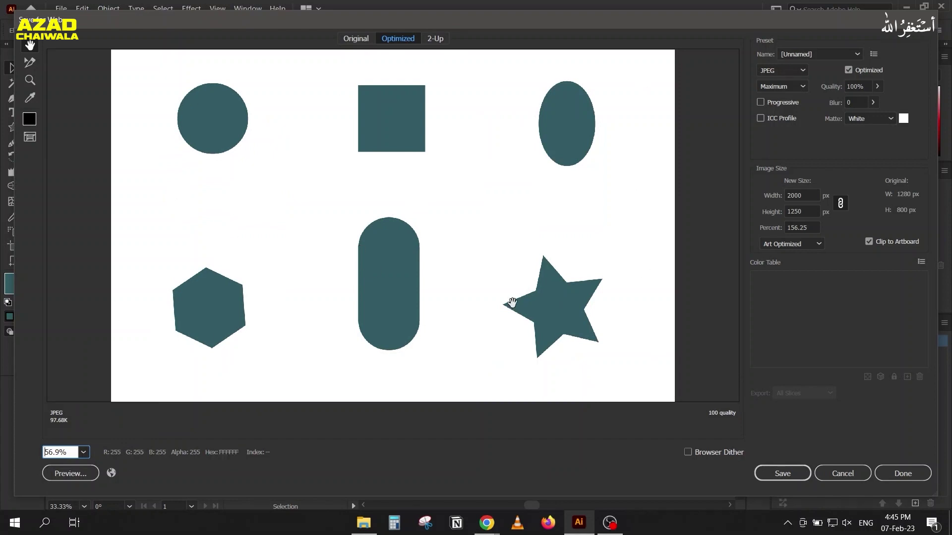
{"action": "left_click", "coordinate": [779, 473]}
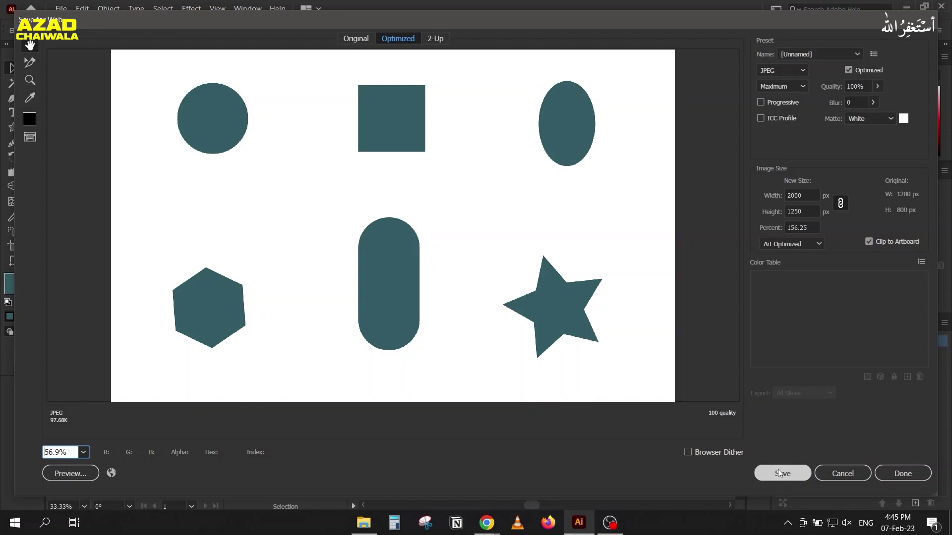
{"action": "left_click", "coordinate": [847, 472]}
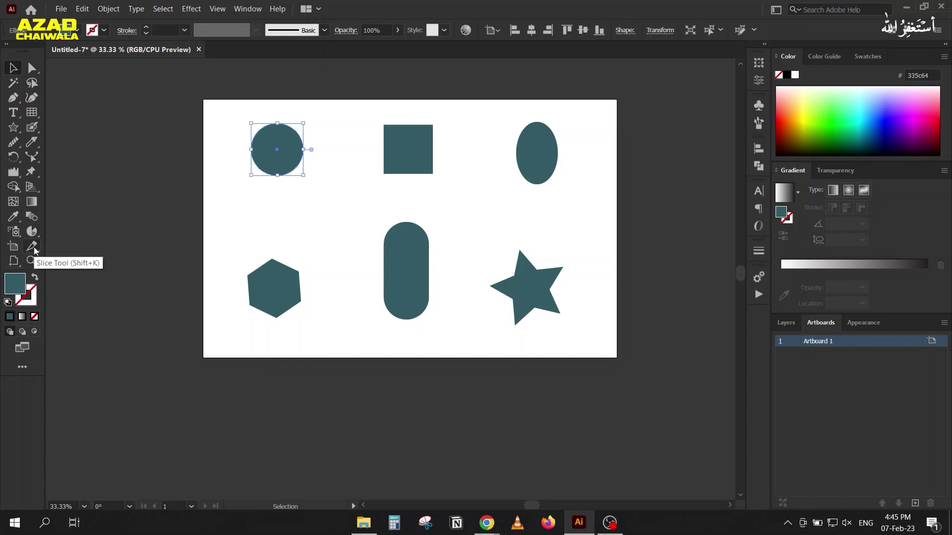
{"action": "left_click", "coordinate": [57, 10]}
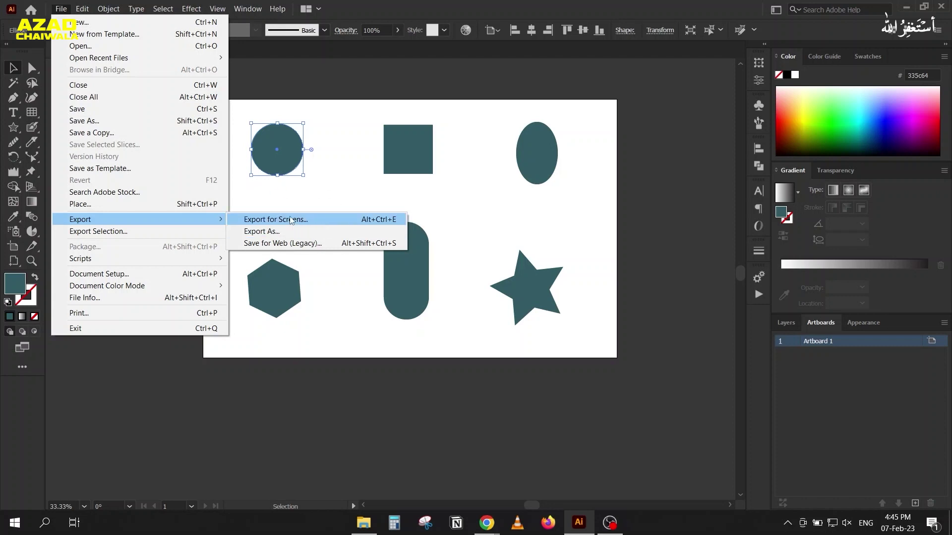
{"action": "left_click", "coordinate": [271, 196]}
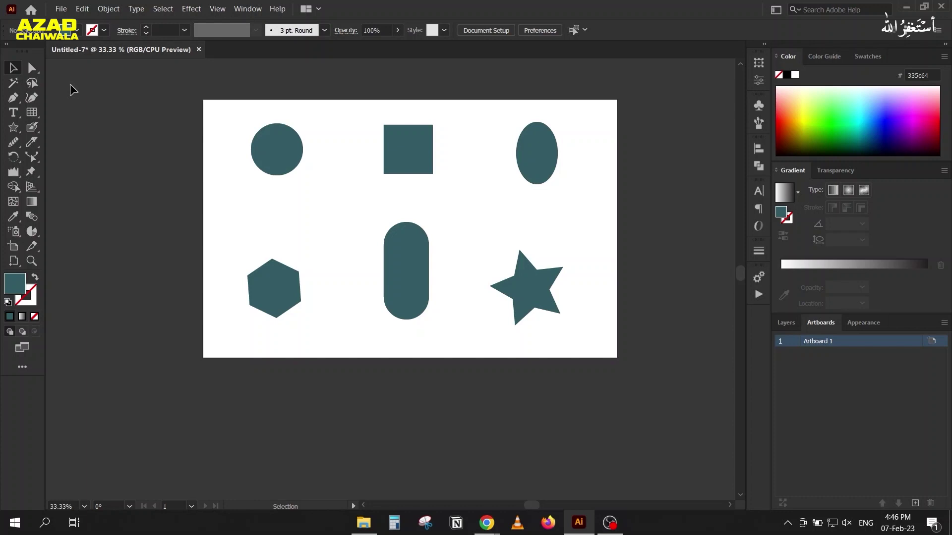
{"action": "left_click", "coordinate": [61, 9]}
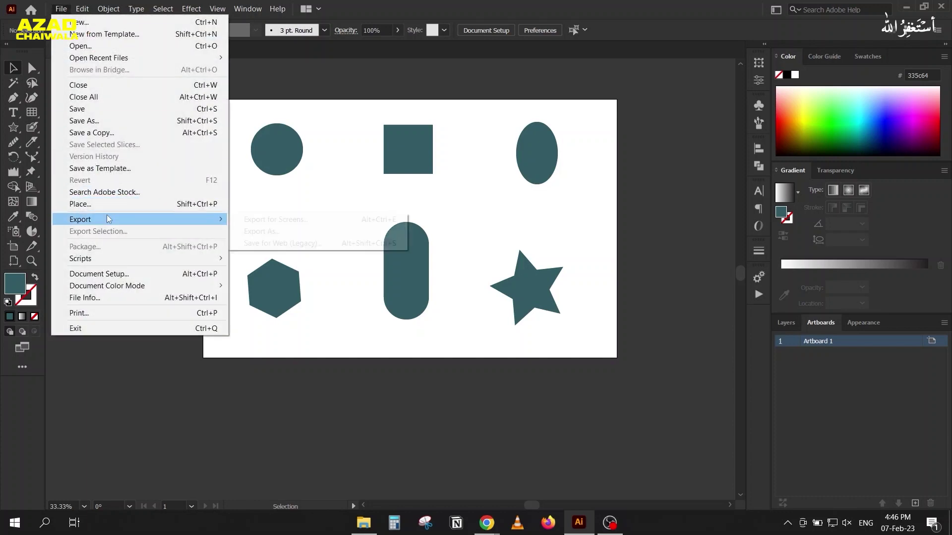
{"action": "mouse_move", "coordinate": [80, 219]}
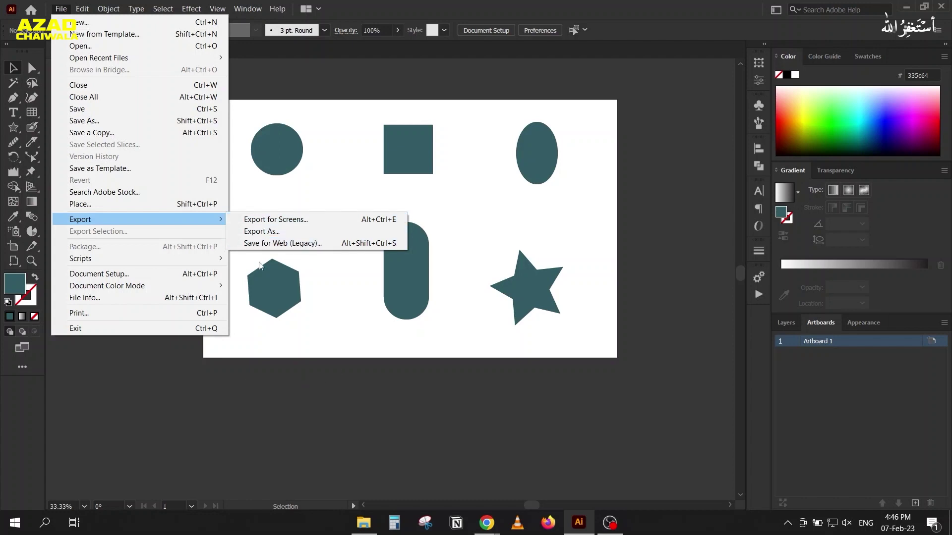
{"action": "left_click", "coordinate": [247, 409]}
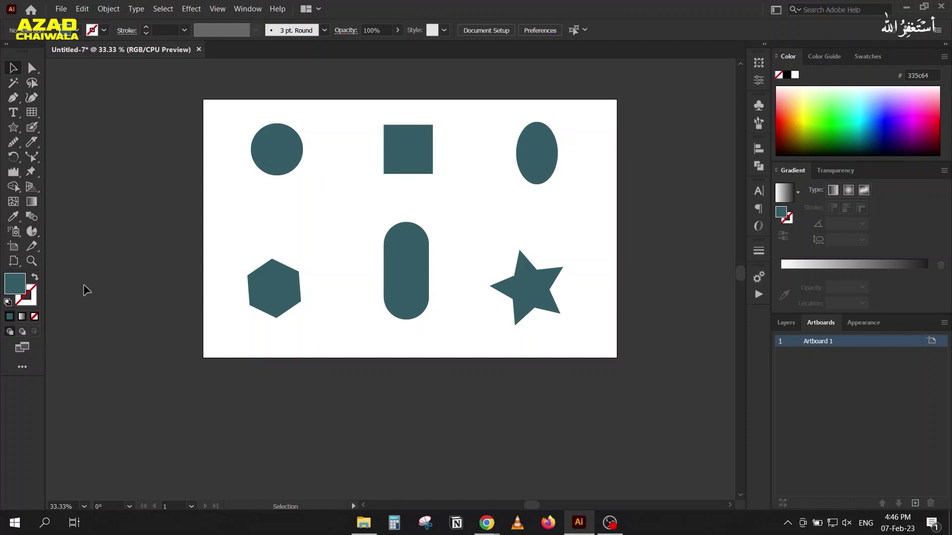
{"action": "left_click", "coordinate": [26, 247]}
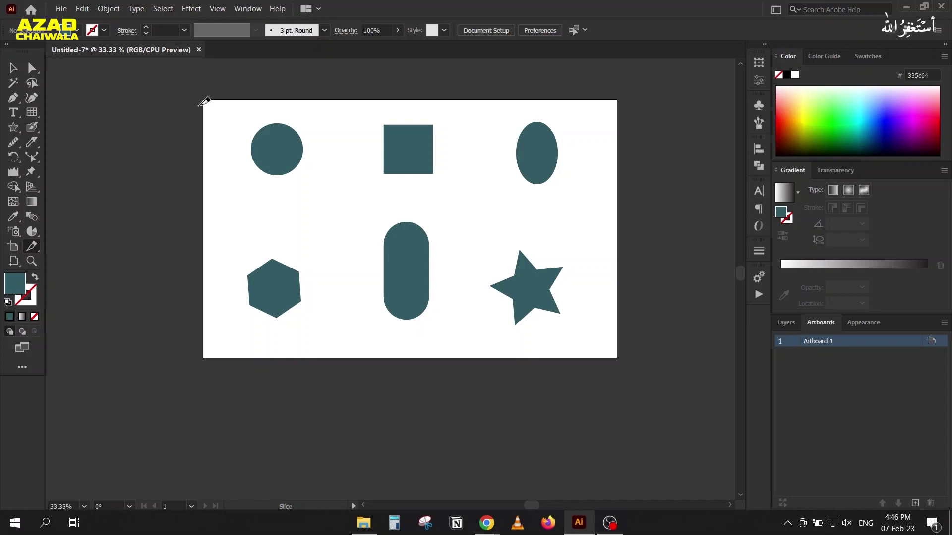
Step: Slice around the circle, square and oval, then extend the oval's slice downward
{"action": "mouse_move", "coordinate": [203, 100]}
{"action": "left_mouse_down"}
{"action": "mouse_move", "coordinate": [534, 312]}
{"action": "mouse_move", "coordinate": [334, 206]}
{"action": "left_mouse_up"}
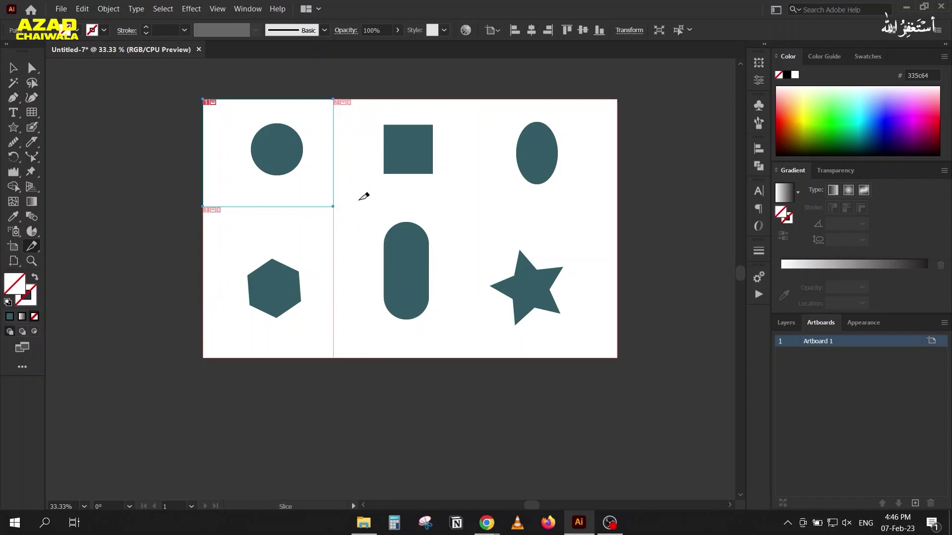
{"action": "left_click_drag", "start_coordinate": [333, 206], "coordinate": [489, 95]}
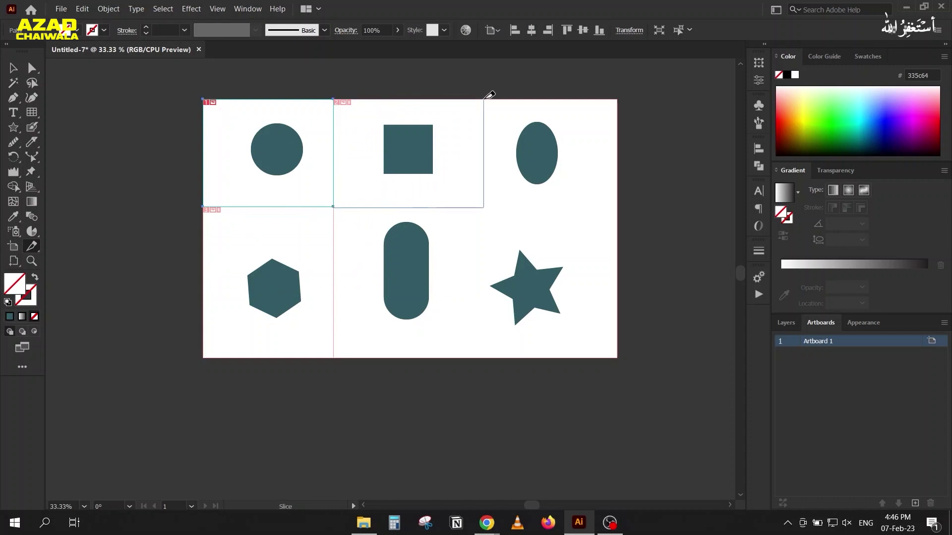
{"action": "left_click_drag", "start_coordinate": [489, 95], "coordinate": [482, 94]}
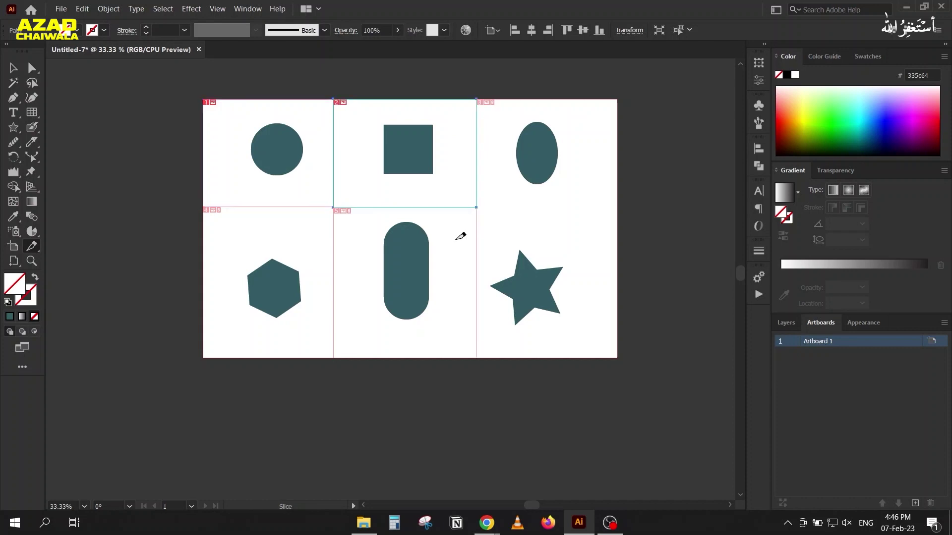
{"action": "left_click_drag", "start_coordinate": [476, 207], "coordinate": [622, 94]}
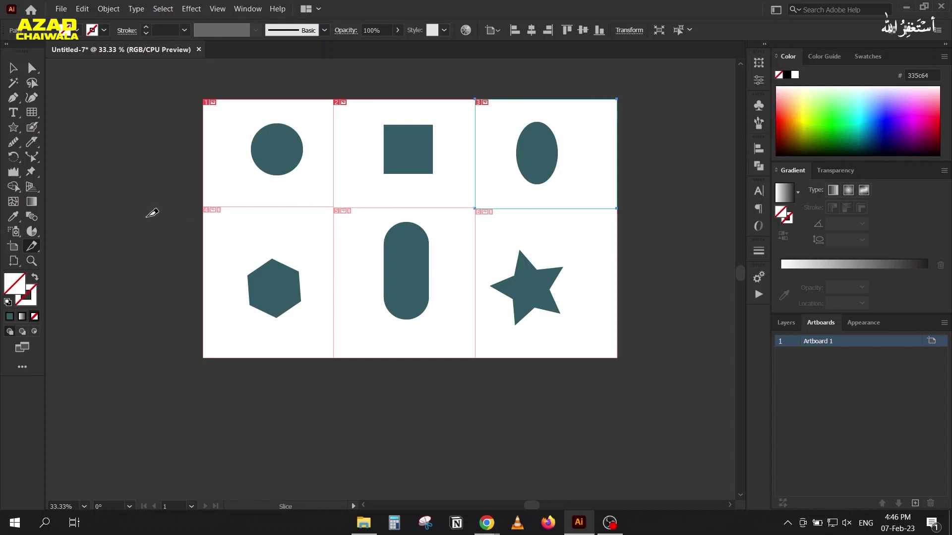
{"action": "left_click", "coordinate": [31, 246]}
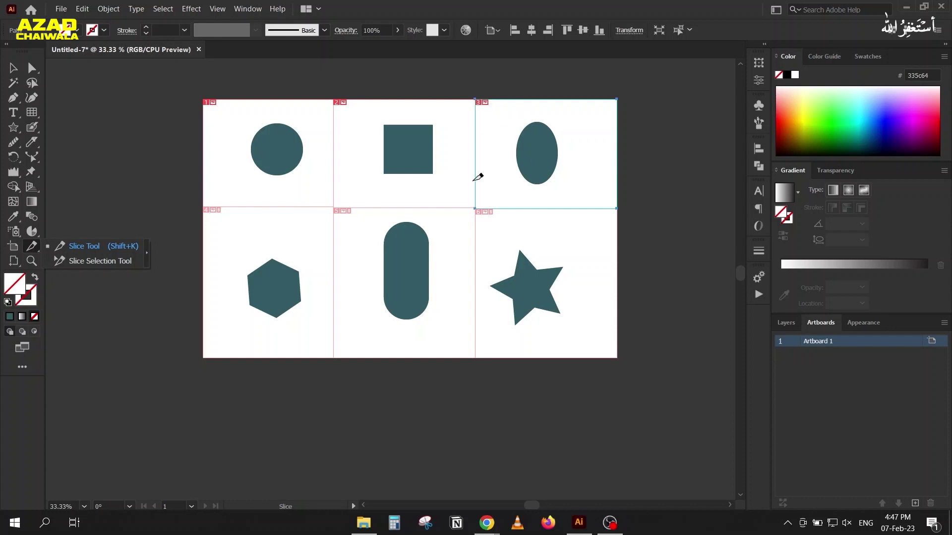
{"action": "left_click", "coordinate": [90, 261]}
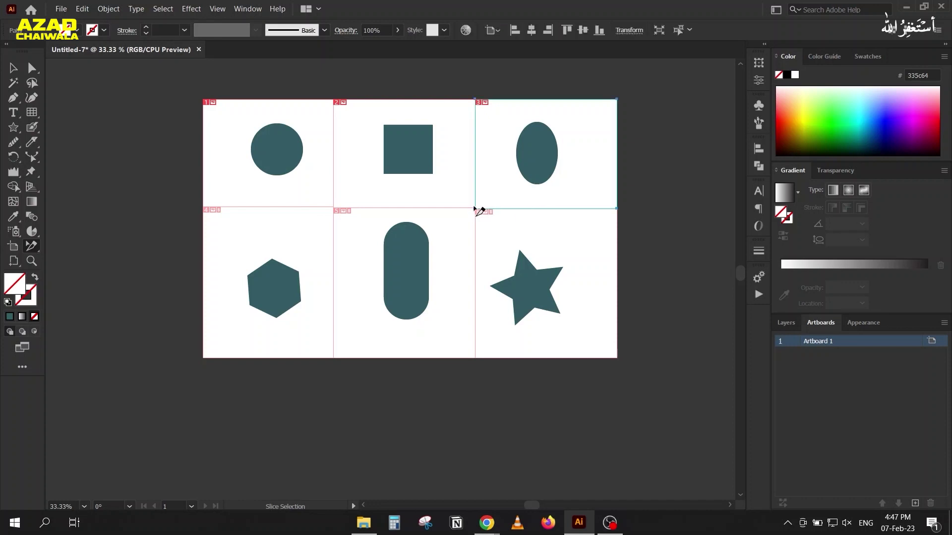
{"action": "left_click_drag", "start_coordinate": [480, 209], "coordinate": [480, 225]}
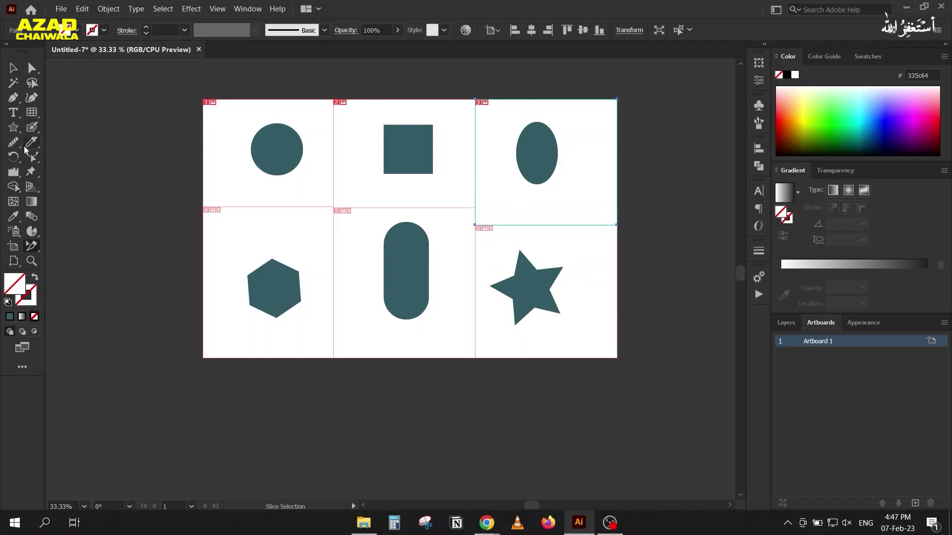
{"action": "left_click", "coordinate": [61, 8]}
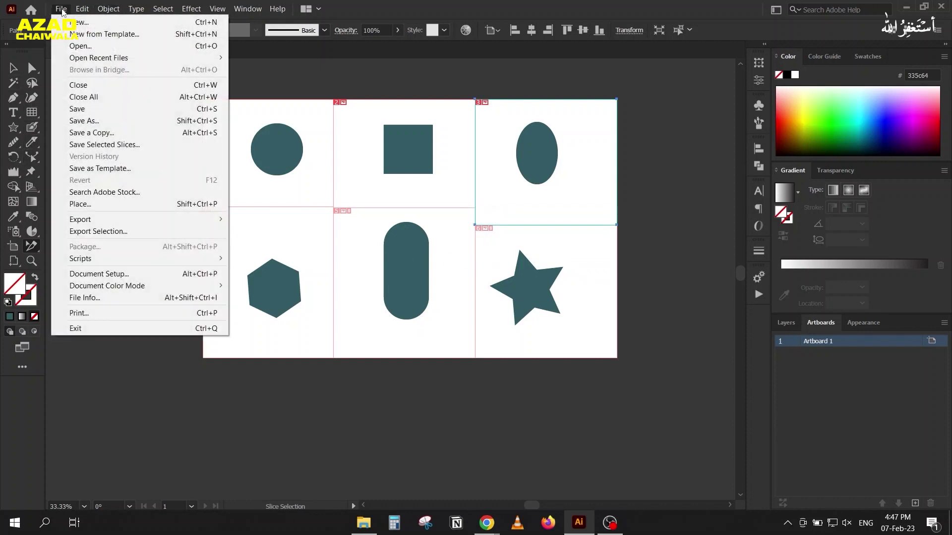
{"action": "mouse_move", "coordinate": [80, 219]}
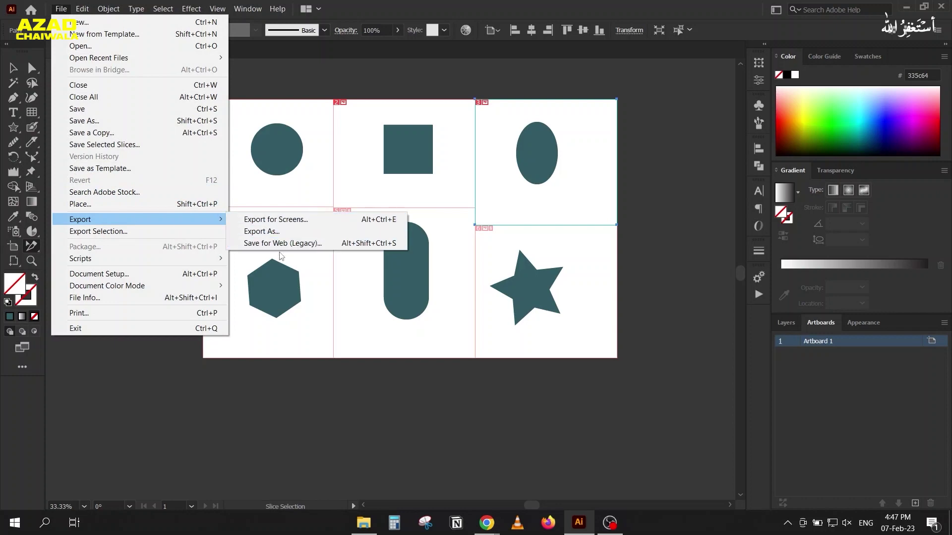
Step: Export all slices as Maximum-quality JPEGs via Save for Web into the Desktop
{"action": "left_click", "coordinate": [278, 247]}
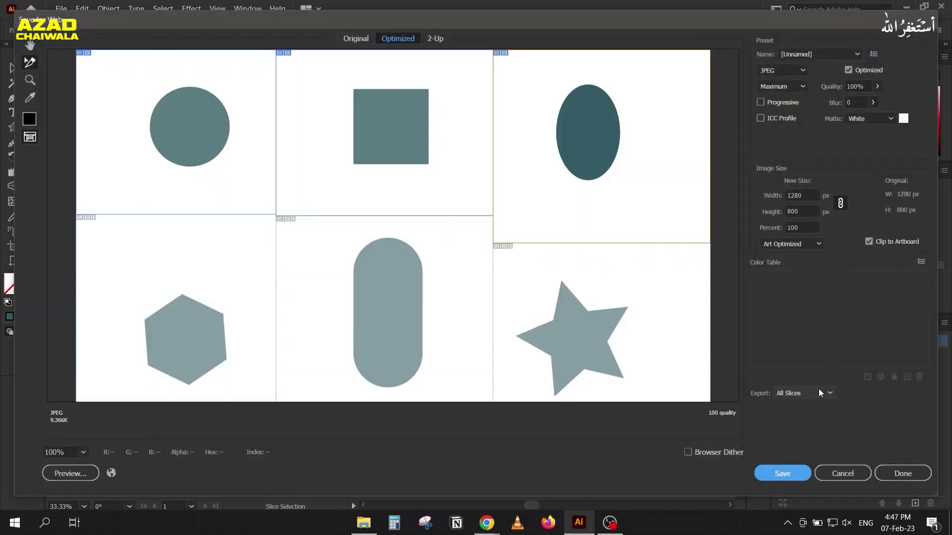
{"action": "left_click", "coordinate": [789, 393]}
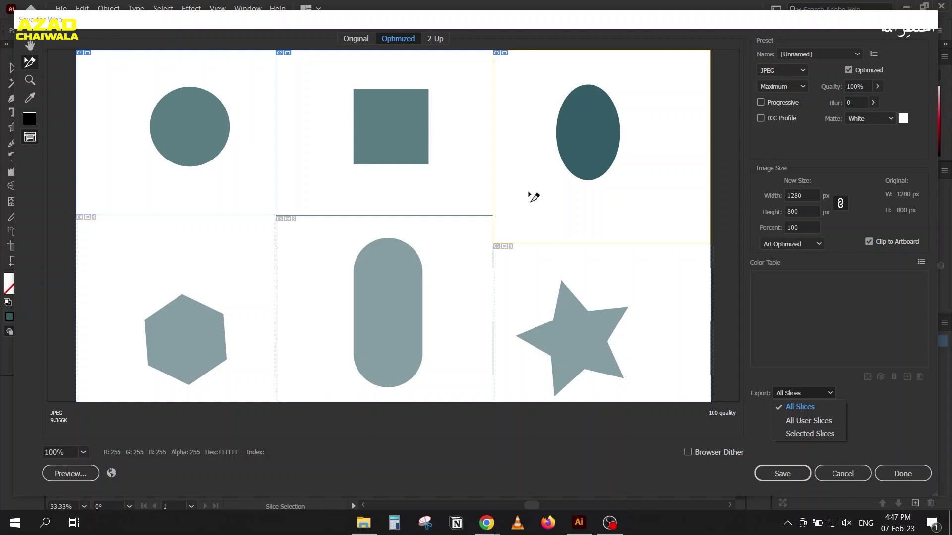
{"action": "left_click", "coordinate": [814, 409]}
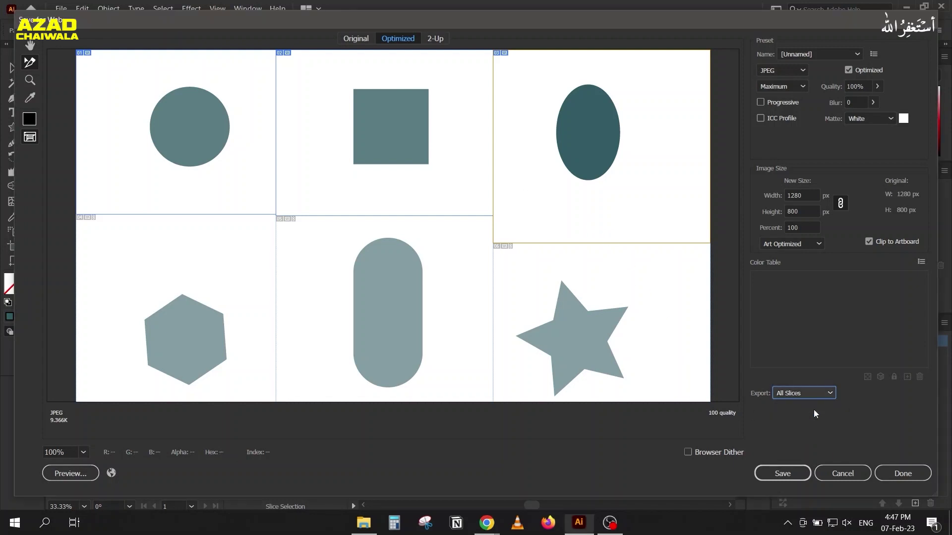
{"action": "left_click", "coordinate": [778, 75]}
{"action": "left_click", "coordinate": [786, 87]}
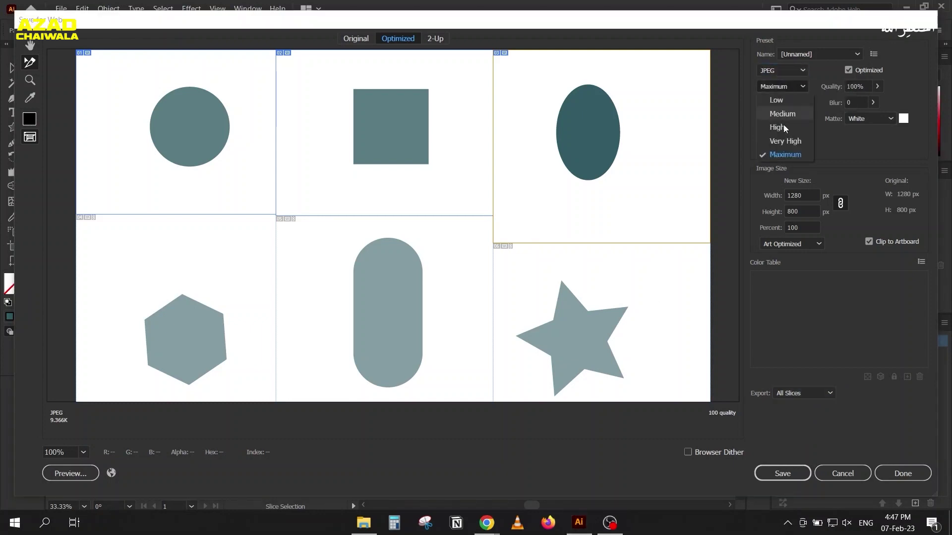
{"action": "left_click", "coordinate": [780, 151]}
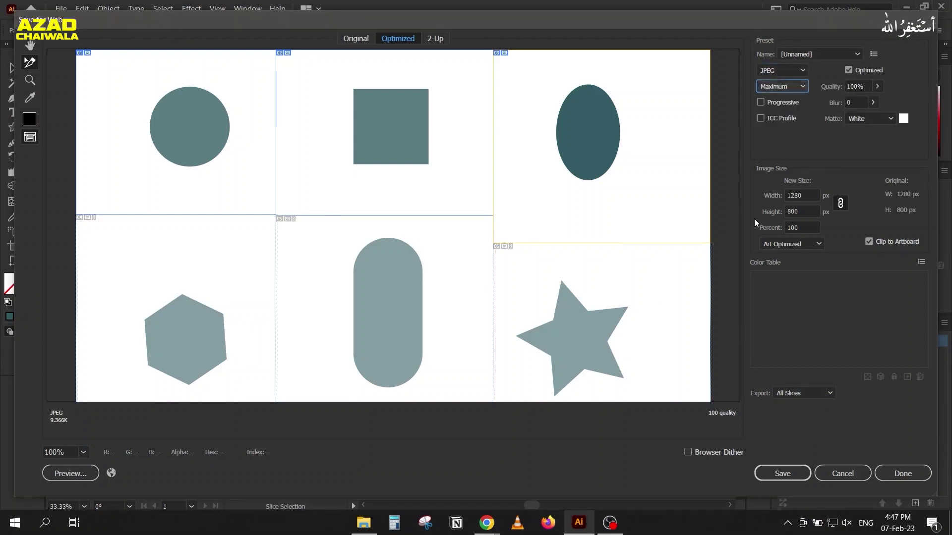
{"action": "left_click", "coordinate": [766, 473]}
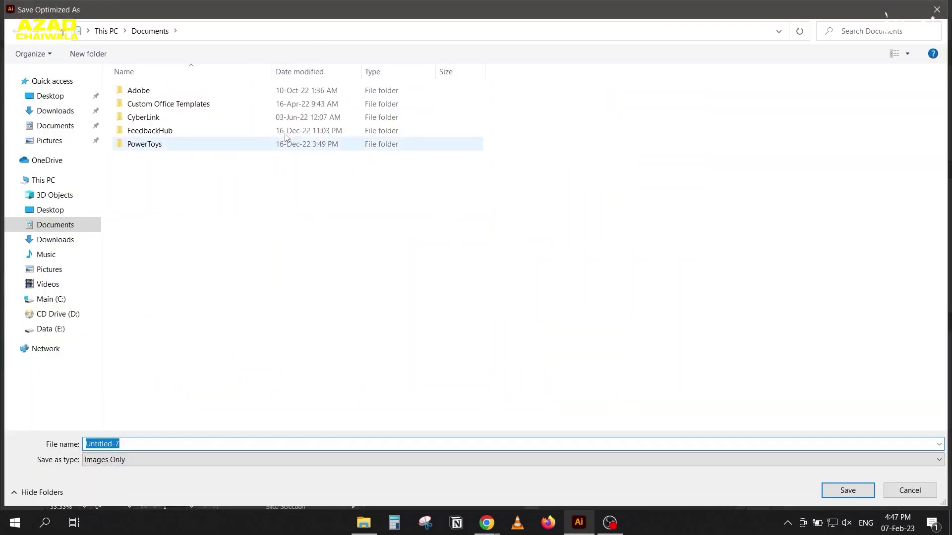
{"action": "left_click", "coordinate": [53, 99]}
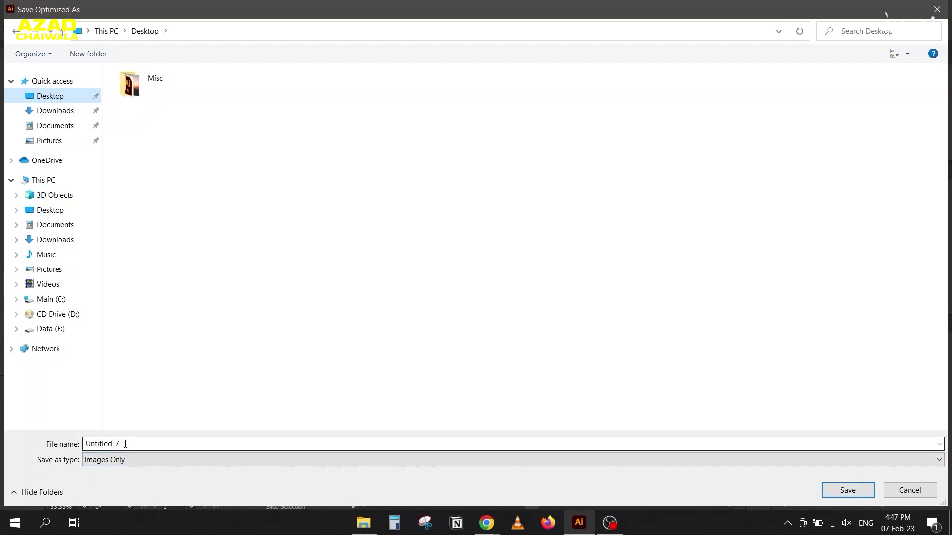
{"action": "left_click", "coordinate": [848, 491]}
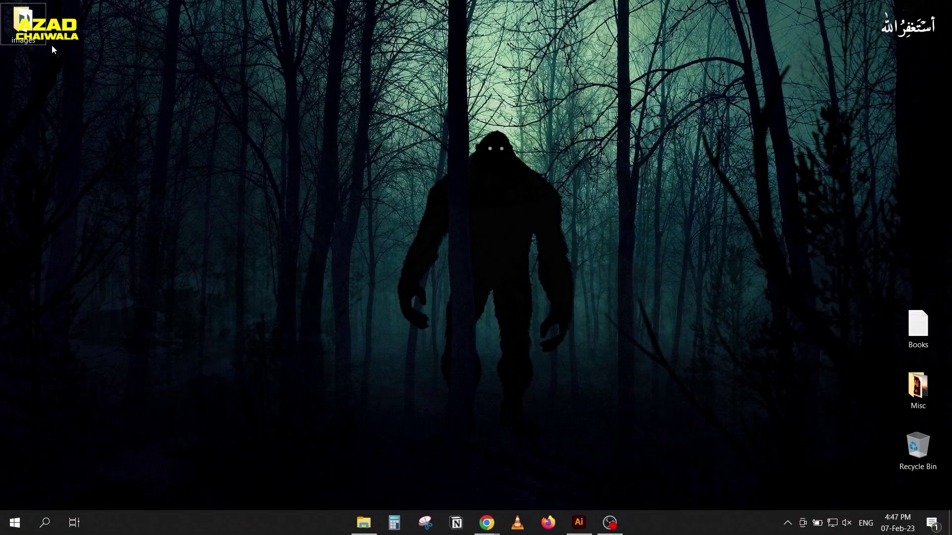
Step: Review the six Untitled-7 JPEGs in the images folder, then permanently delete the folder
{"action": "double_click", "coordinate": [19, 28]}
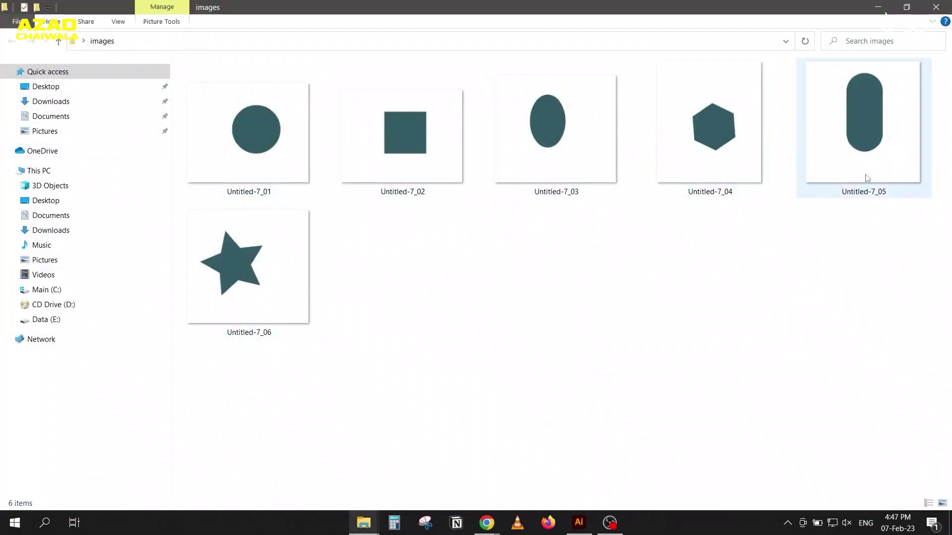
{"action": "left_click", "coordinate": [938, 10]}
{"action": "left_click_drag", "start_coordinate": [116, 88], "coordinate": [20, 57]}
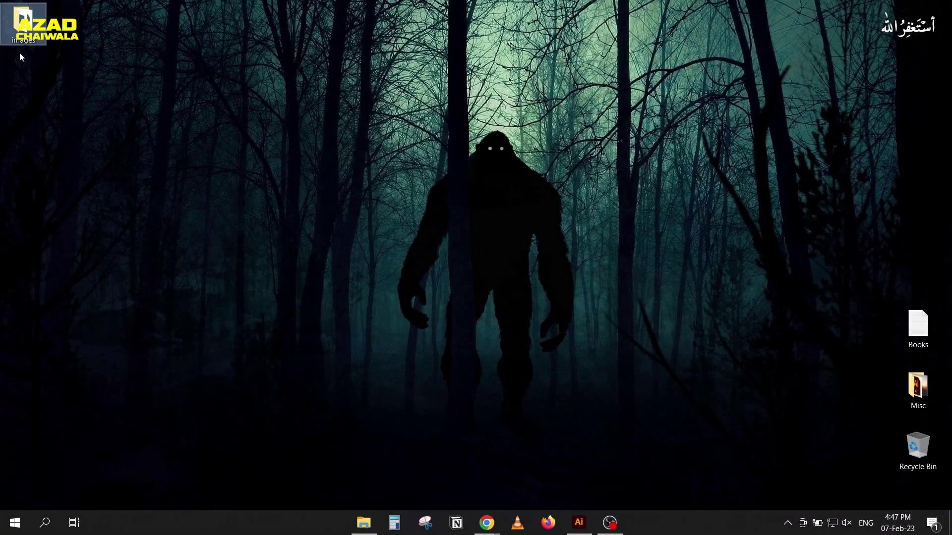
{"action": "key", "text": "shift+Delete"}
{"action": "key", "text": "Return"}
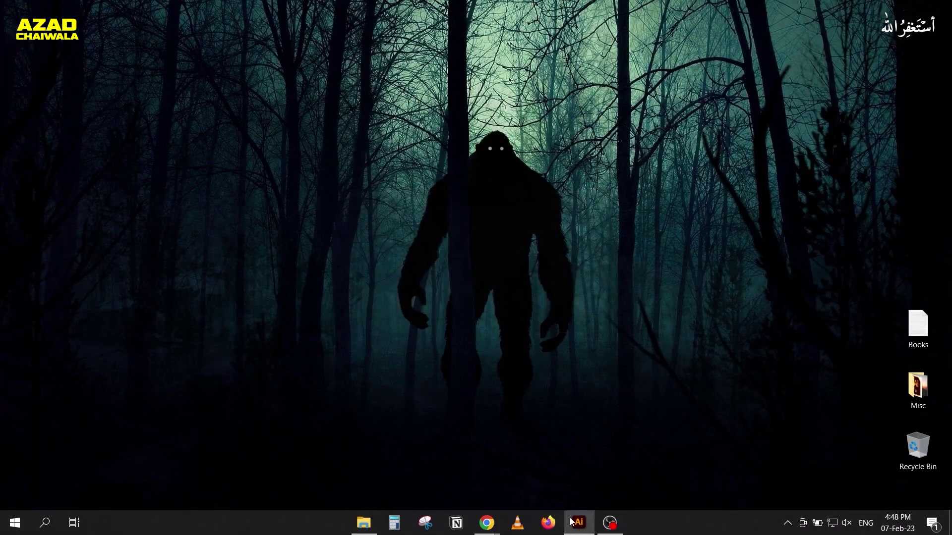
{"action": "left_click", "coordinate": [571, 522]}
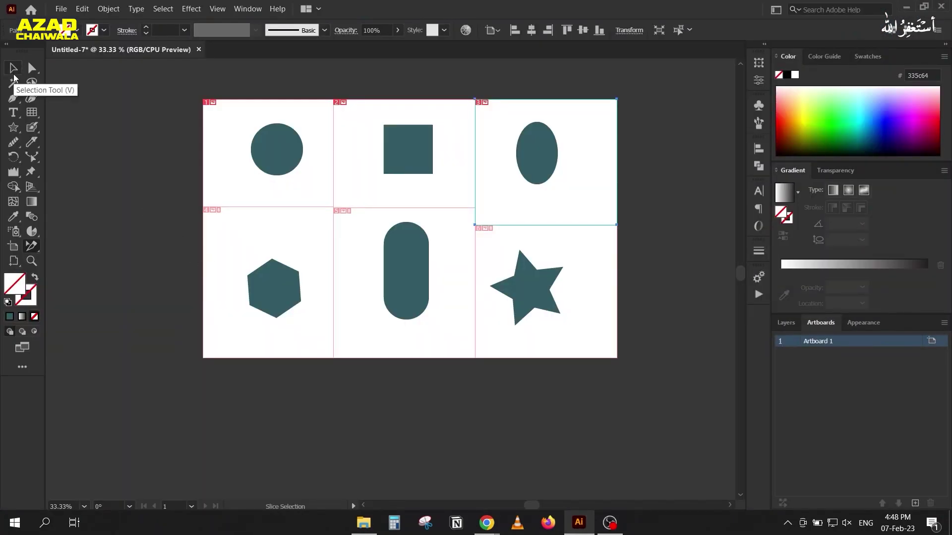
Step: Delete the oval's, right-hand and circle's slices with the Slice Selection Tool
{"action": "left_click", "coordinate": [13, 74]}
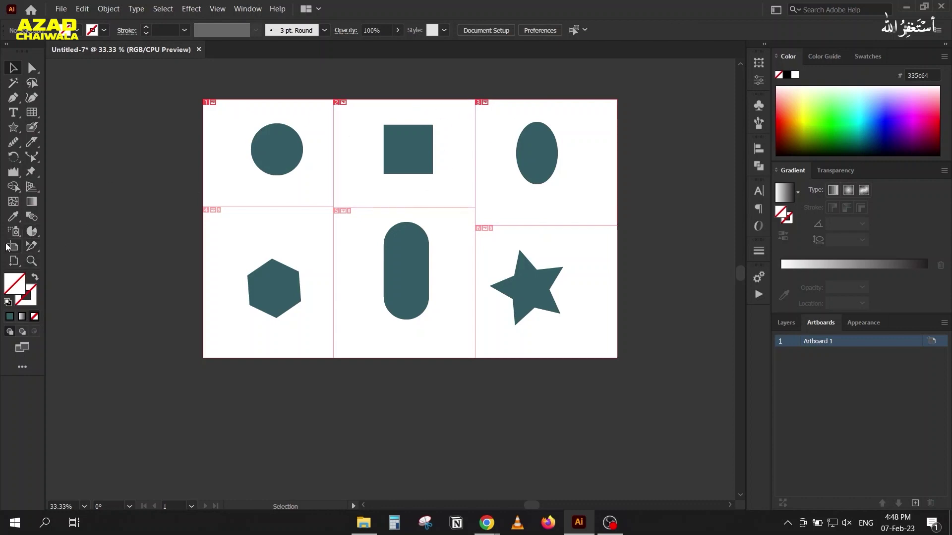
{"action": "left_click_drag", "start_coordinate": [34, 249], "coordinate": [62, 261]}
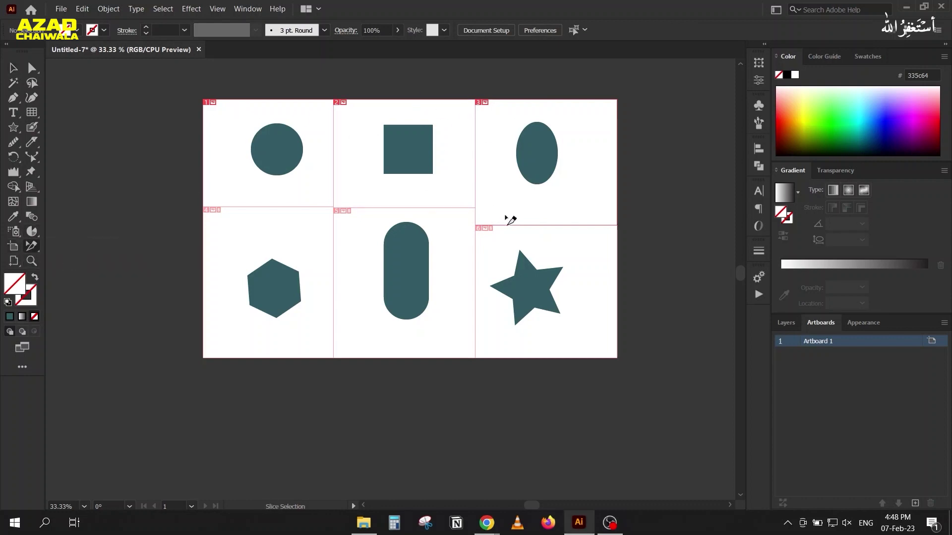
{"action": "left_click", "coordinate": [508, 220]}
{"action": "key", "text": "Delete"}
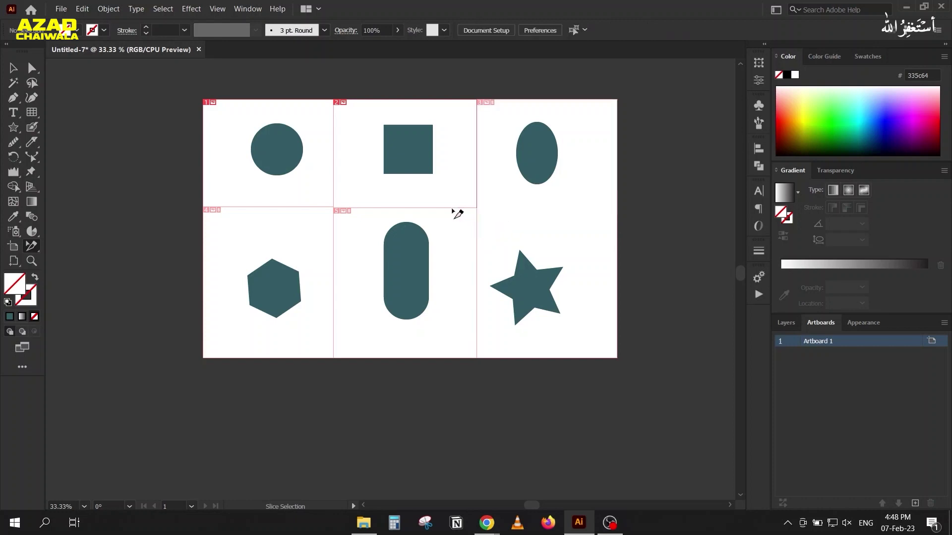
{"action": "left_click_drag", "start_coordinate": [492, 199], "coordinate": [455, 228]}
{"action": "key", "text": "Delete"}
{"action": "left_click", "coordinate": [261, 201]}
{"action": "key", "text": "Delete"}
Step: Marquee-select and delete all six shapes, then pan around the empty artboard
{"action": "left_click", "coordinate": [13, 74]}
{"action": "left_click_drag", "start_coordinate": [171, 78], "coordinate": [626, 322]}
{"action": "key", "text": "Delete"}
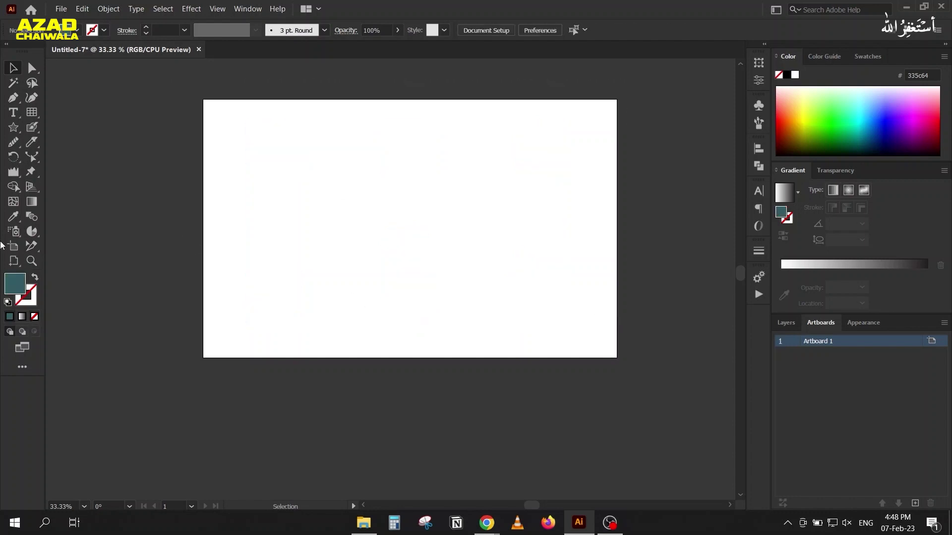
{"action": "left_click", "coordinate": [31, 246]}
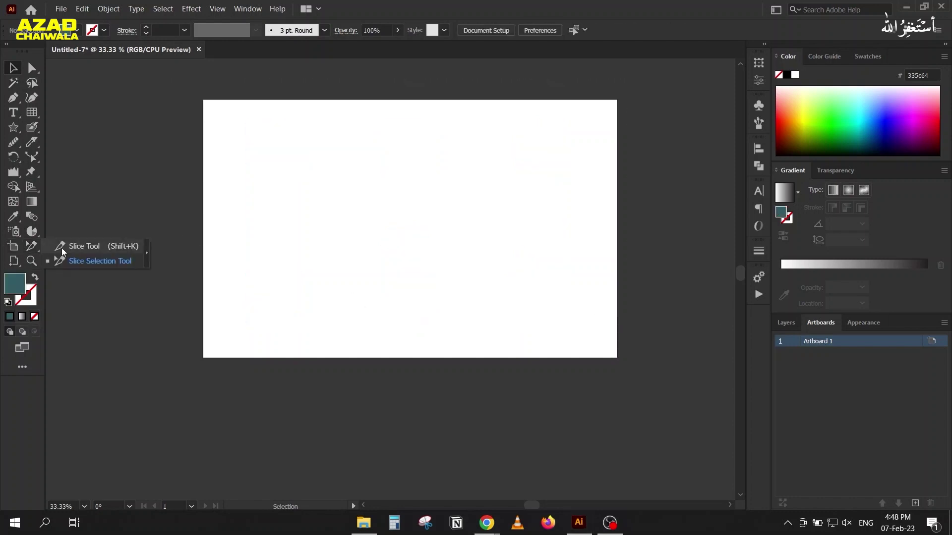
{"action": "left_click", "coordinate": [85, 246]}
{"action": "left_click", "coordinate": [31, 261]}
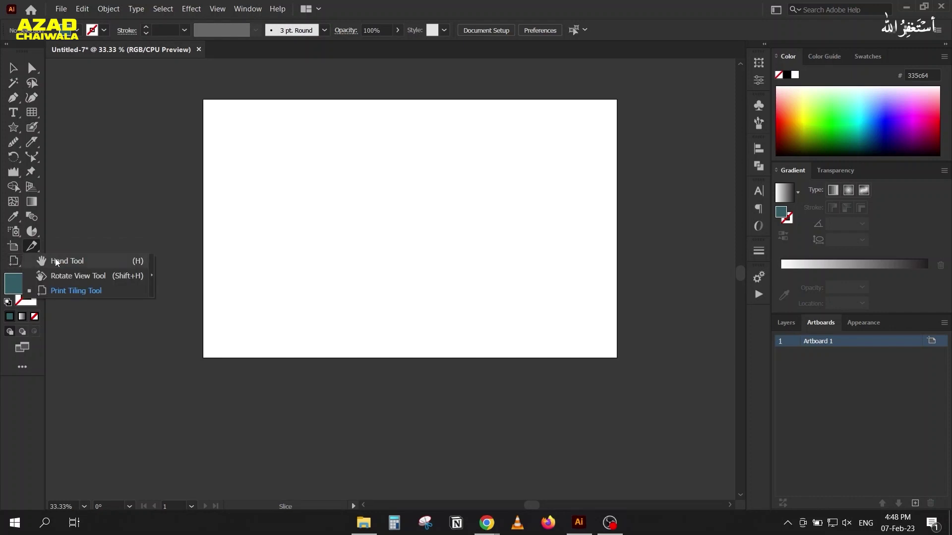
{"action": "left_click", "coordinate": [56, 261]}
{"action": "mouse_move", "coordinate": [350, 246]}
{"action": "left_mouse_down"}
{"action": "mouse_move", "coordinate": [306, 275]}
{"action": "mouse_move", "coordinate": [277, 253]}
{"action": "left_mouse_up"}
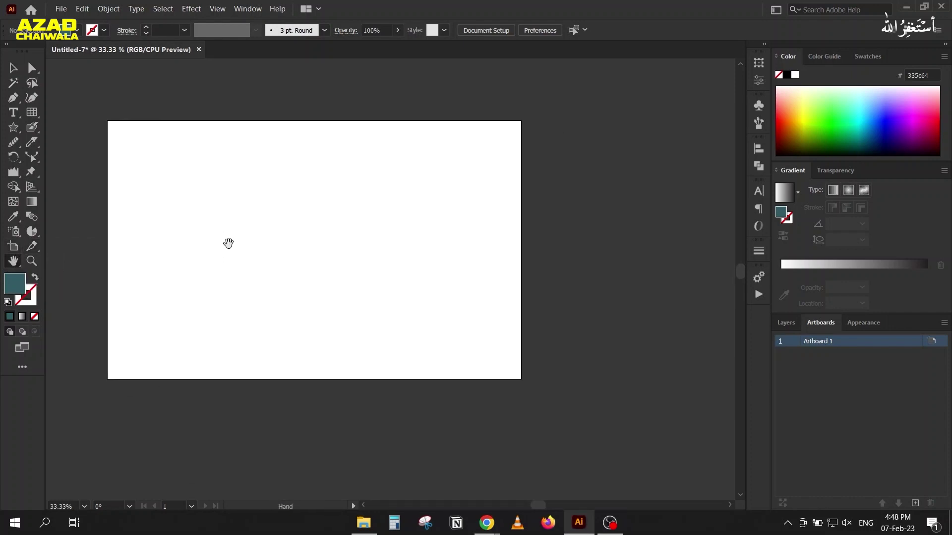
{"action": "mouse_move", "coordinate": [385, 256]}
{"action": "left_mouse_down"}
{"action": "mouse_move", "coordinate": [436, 218]}
{"action": "mouse_move", "coordinate": [400, 236]}
{"action": "mouse_move", "coordinate": [430, 234]}
{"action": "left_mouse_up"}
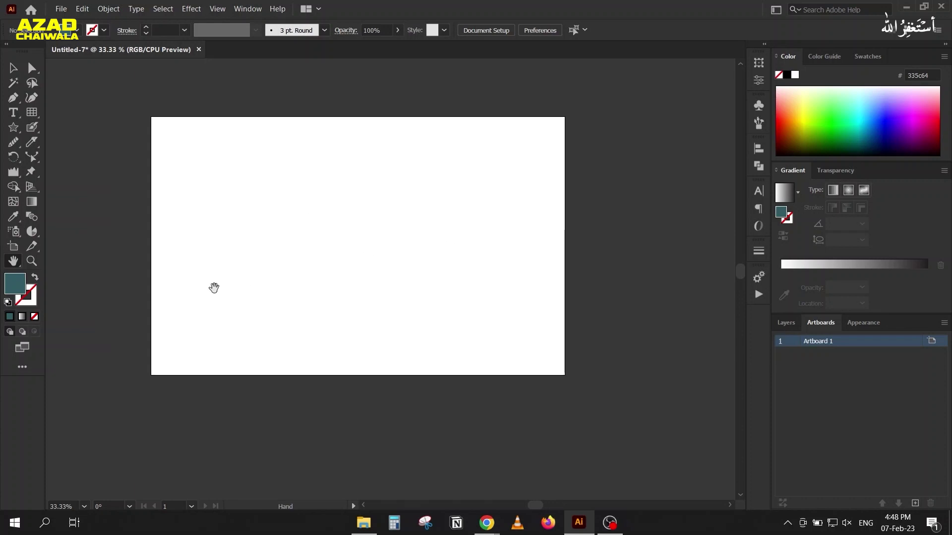
Step: Rotate the view to 75° and back upright, then select and delete the six shapes
{"action": "left_click", "coordinate": [10, 263]}
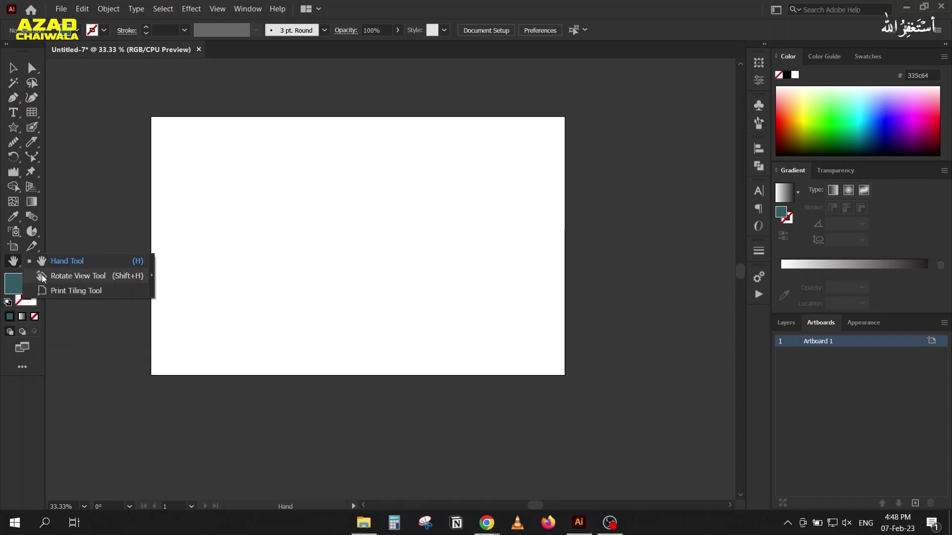
{"action": "left_click", "coordinate": [42, 275]}
{"action": "left_click_drag", "start_coordinate": [293, 240], "coordinate": [301, 374]}
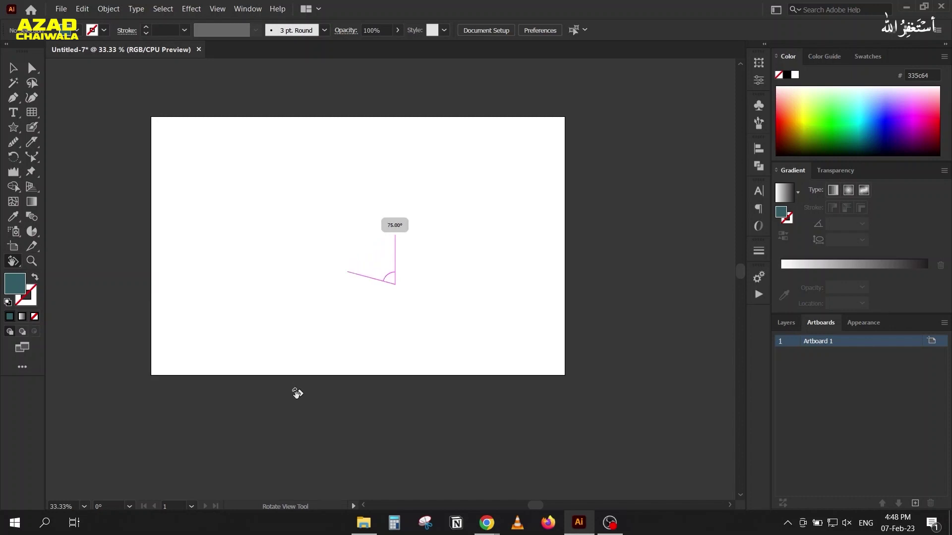
{"action": "left_click_drag", "start_coordinate": [301, 375], "coordinate": [297, 393]}
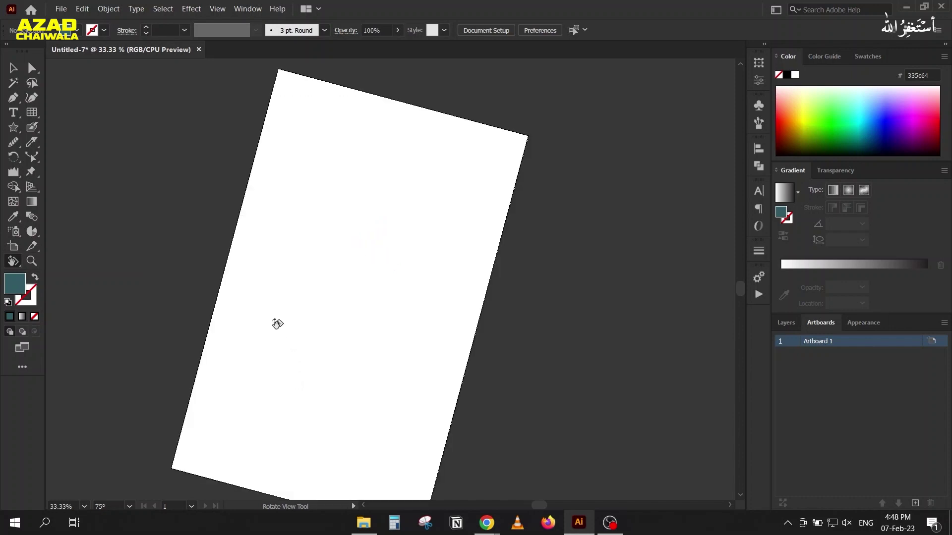
{"action": "key", "text": "ctrl+a"}
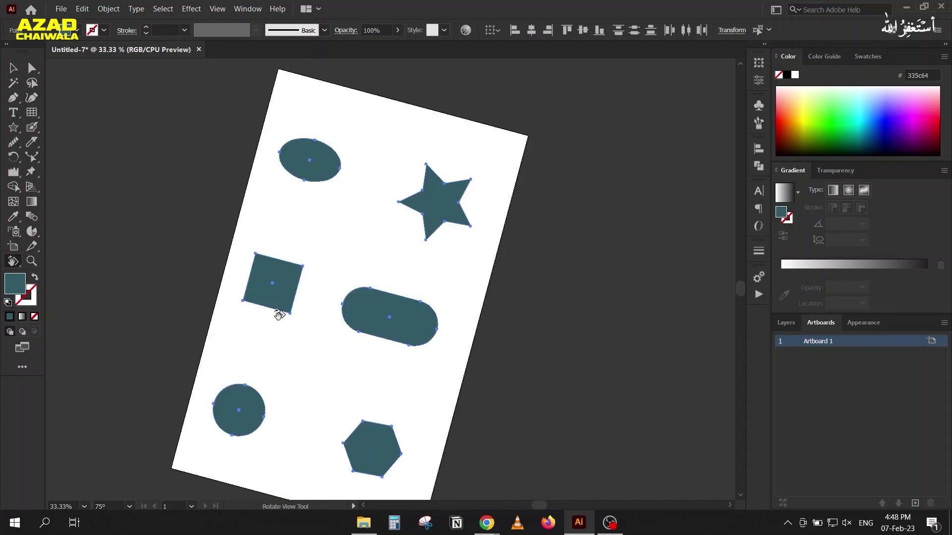
{"action": "left_click_drag", "start_coordinate": [329, 311], "coordinate": [386, 266]}
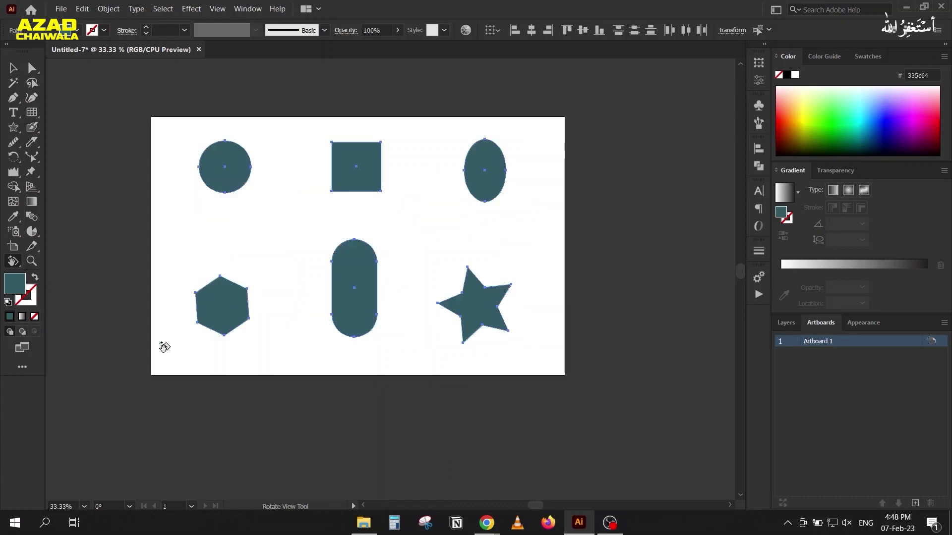
{"action": "left_click", "coordinate": [13, 68]}
{"action": "left_click_drag", "start_coordinate": [104, 125], "coordinate": [564, 392]}
{"action": "key", "text": "Delete"}
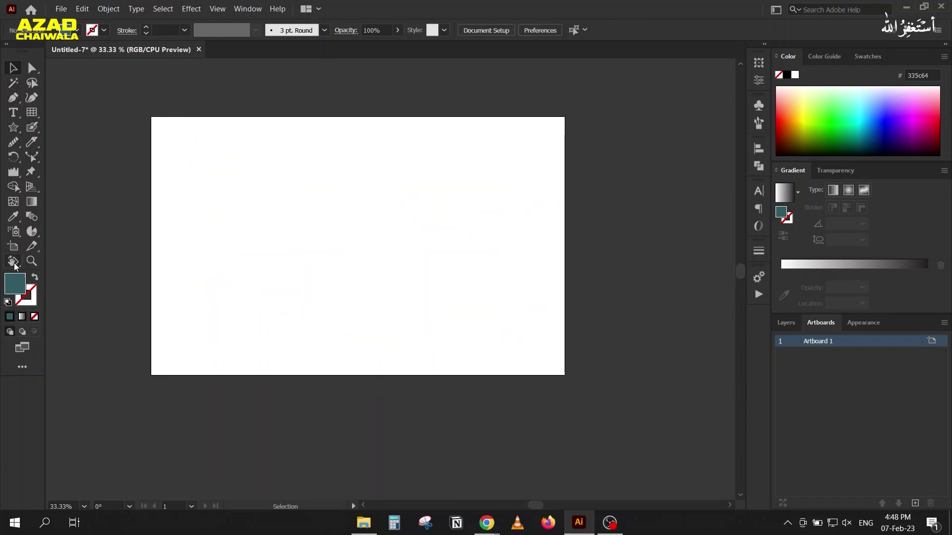
{"action": "left_click", "coordinate": [14, 266]}
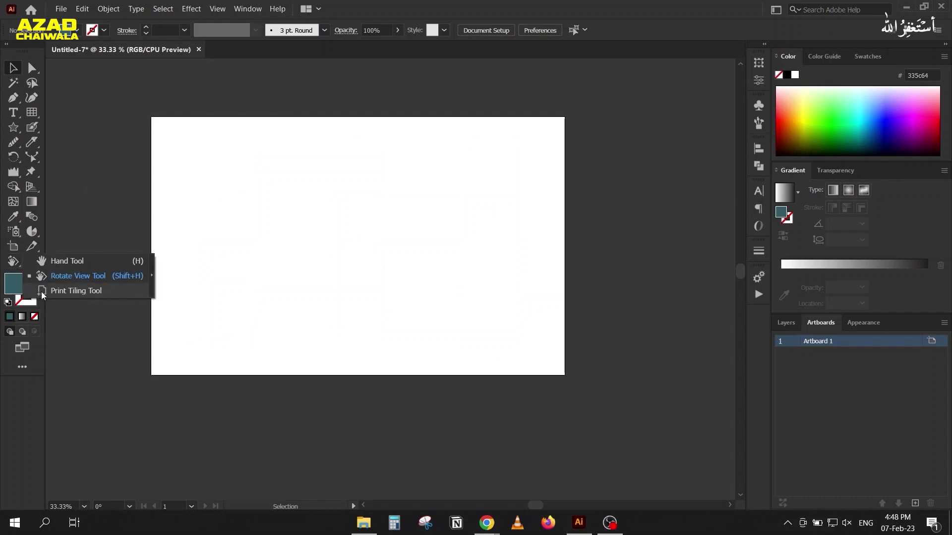
{"action": "left_click", "coordinate": [55, 279]}
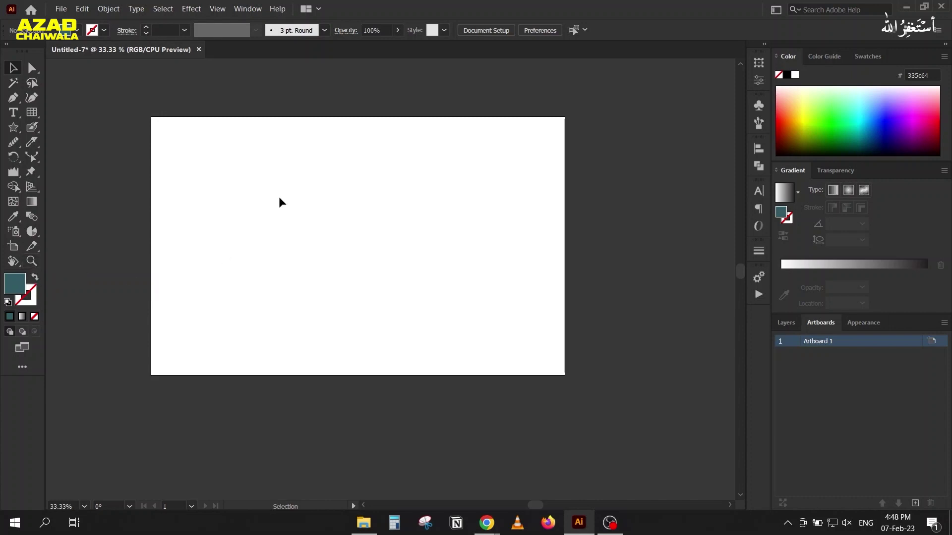
{"action": "scroll", "coordinate": [278, 196], "scroll_direction": "up", "scroll_amount": 3}
{"action": "scroll", "coordinate": [278, 196], "scroll_direction": "down", "scroll_amount": 2}
{"action": "scroll", "coordinate": [278, 196], "scroll_direction": "down", "scroll_amount": 1}
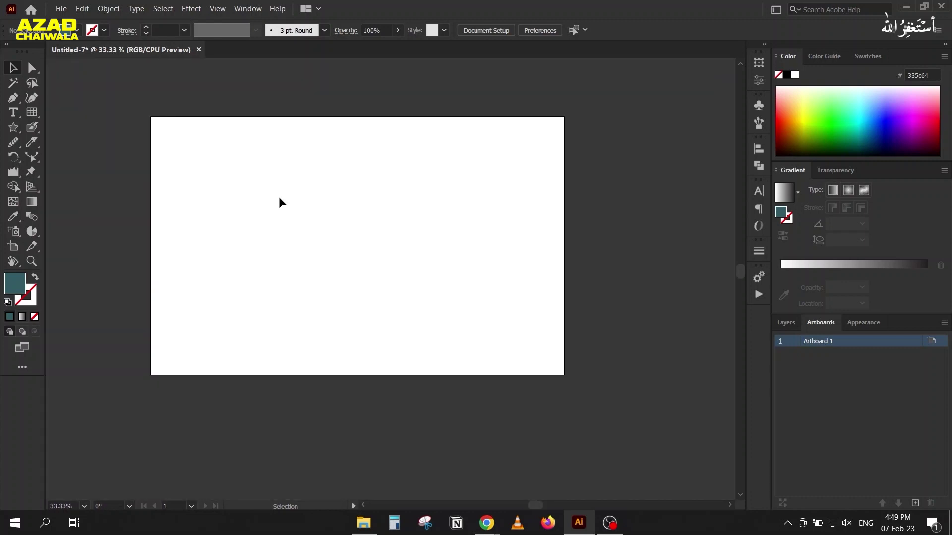
{"action": "left_click", "coordinate": [13, 264]}
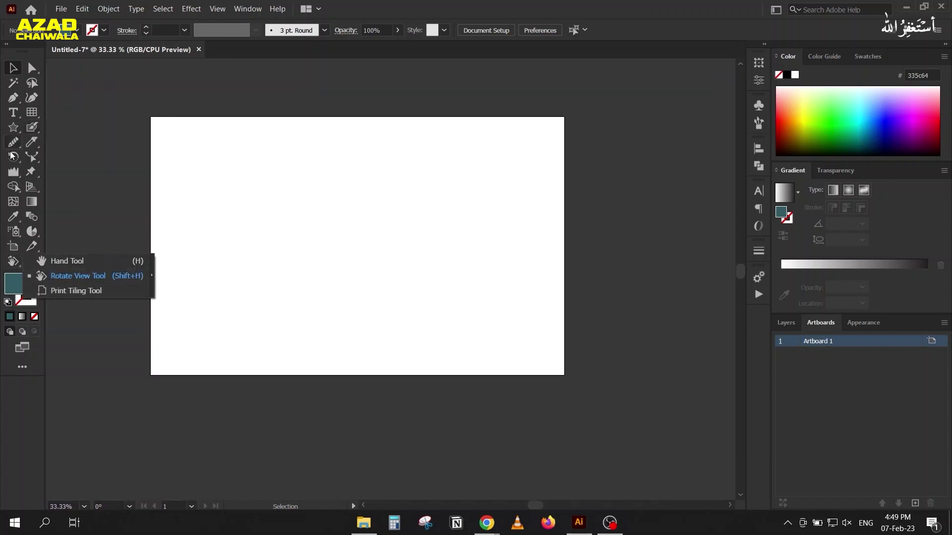
{"action": "left_click", "coordinate": [50, 295]}
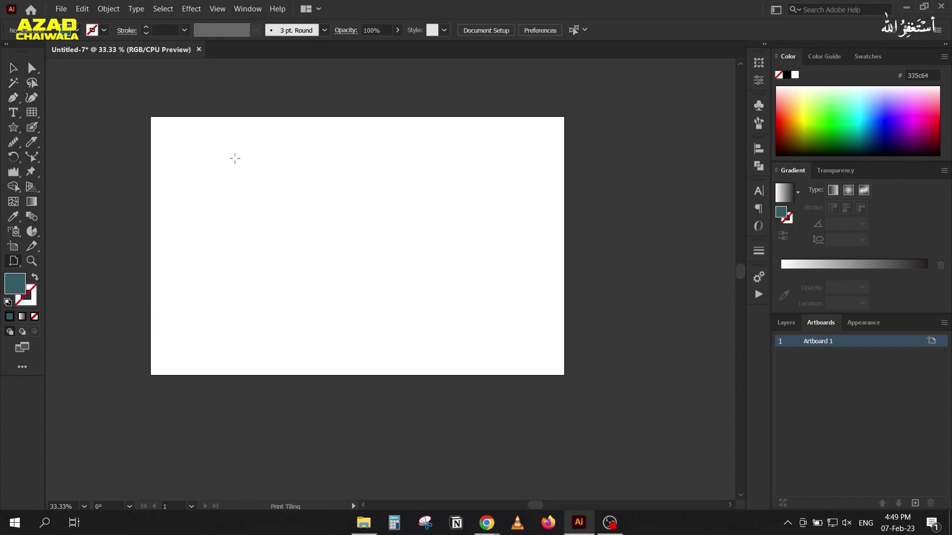
{"action": "mouse_move", "coordinate": [184, 142]}
{"action": "left_mouse_down"}
{"action": "mouse_move", "coordinate": [239, 220]}
{"action": "mouse_move", "coordinate": [194, 305]}
{"action": "left_mouse_up"}
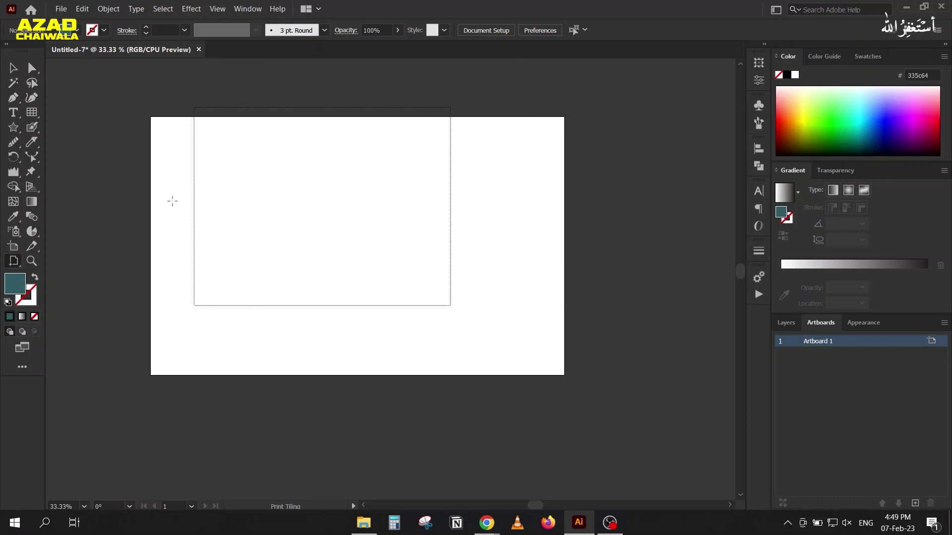
{"action": "left_click_drag", "start_coordinate": [167, 159], "coordinate": [156, 369]}
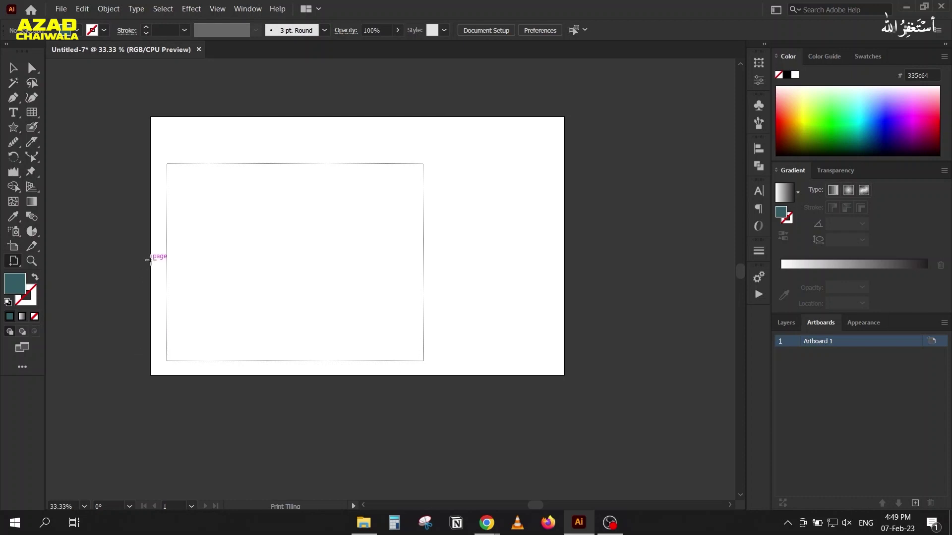
{"action": "left_click", "coordinate": [11, 69]}
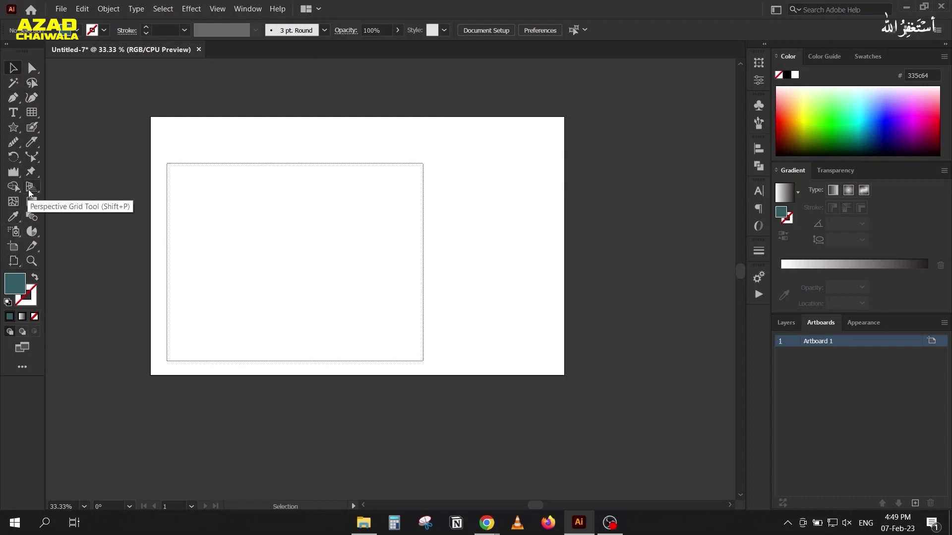
{"action": "left_click", "coordinate": [15, 114]}
{"action": "left_click", "coordinate": [13, 69]}
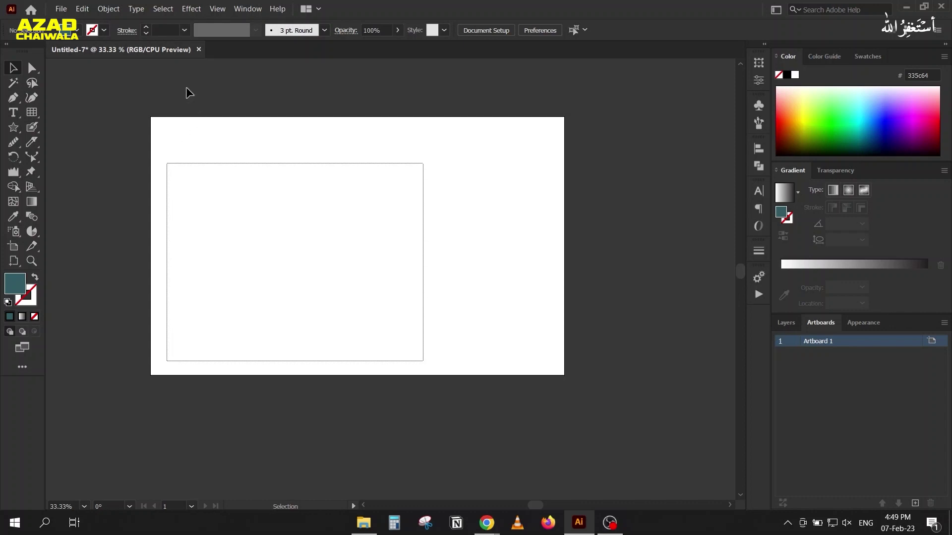
{"action": "left_click", "coordinate": [217, 9]}
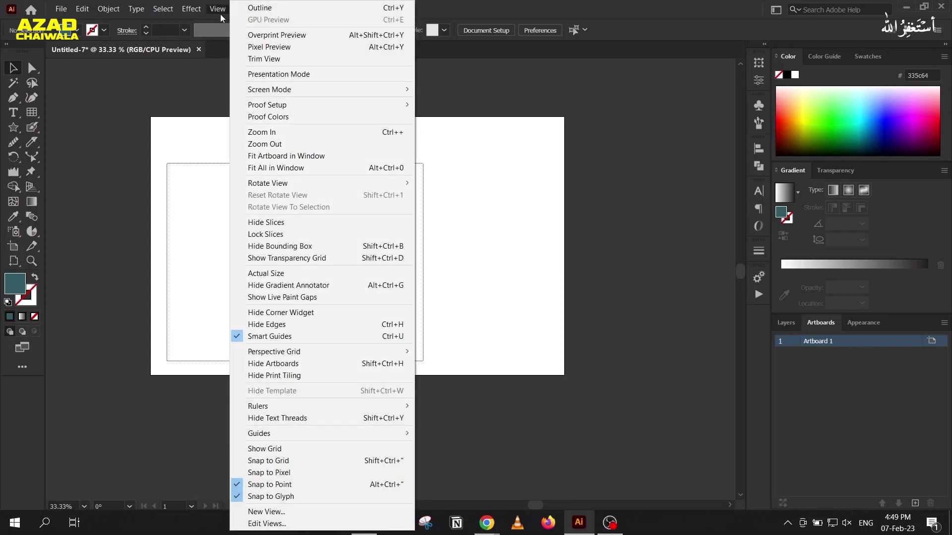
{"action": "left_click", "coordinate": [307, 375]}
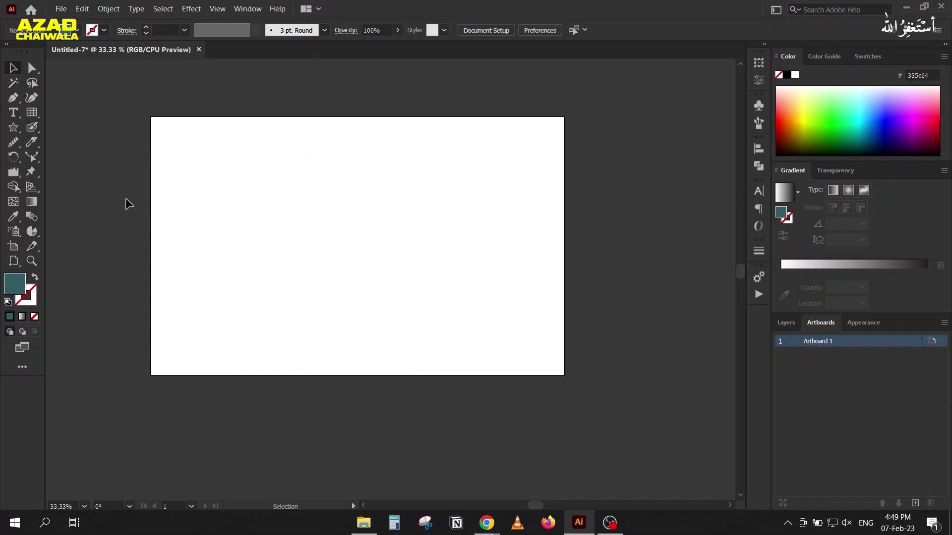
{"action": "scroll", "coordinate": [206, 171], "scroll_direction": "down", "scroll_amount": 1}
{"action": "scroll", "coordinate": [205, 168], "scroll_direction": "down", "scroll_amount": 2}
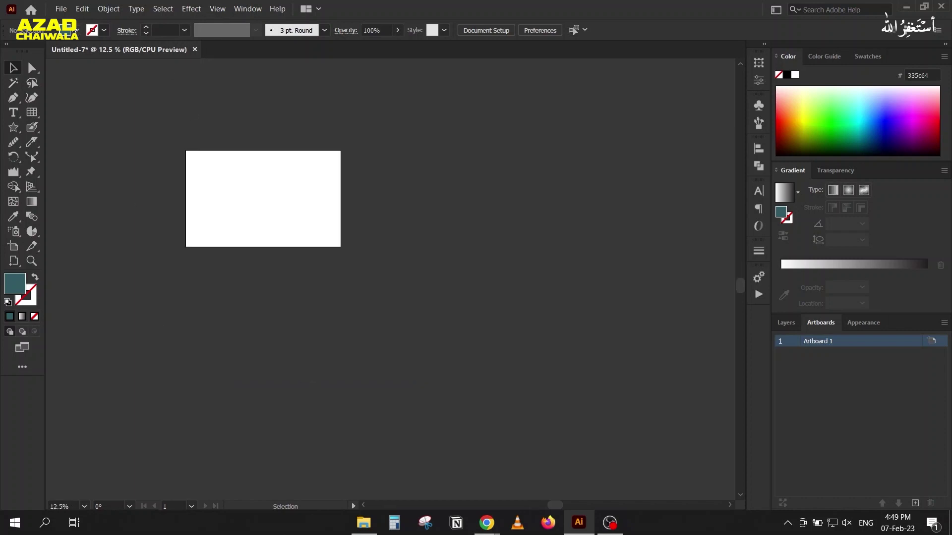
{"action": "left_click", "coordinate": [61, 12]}
Step: Create a new document with the Print profile, A4 size and Inches units
{"action": "left_click", "coordinate": [64, 18]}
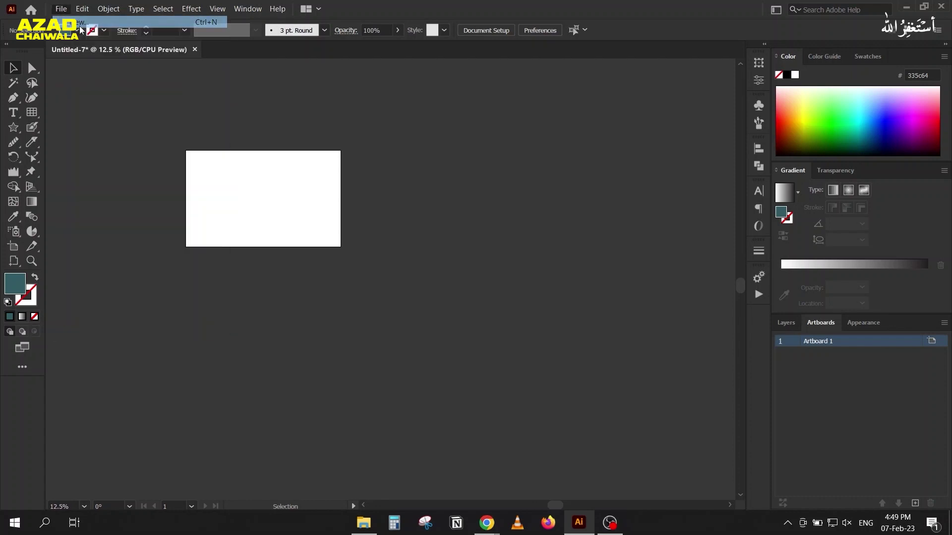
{"action": "left_click", "coordinate": [320, 142]}
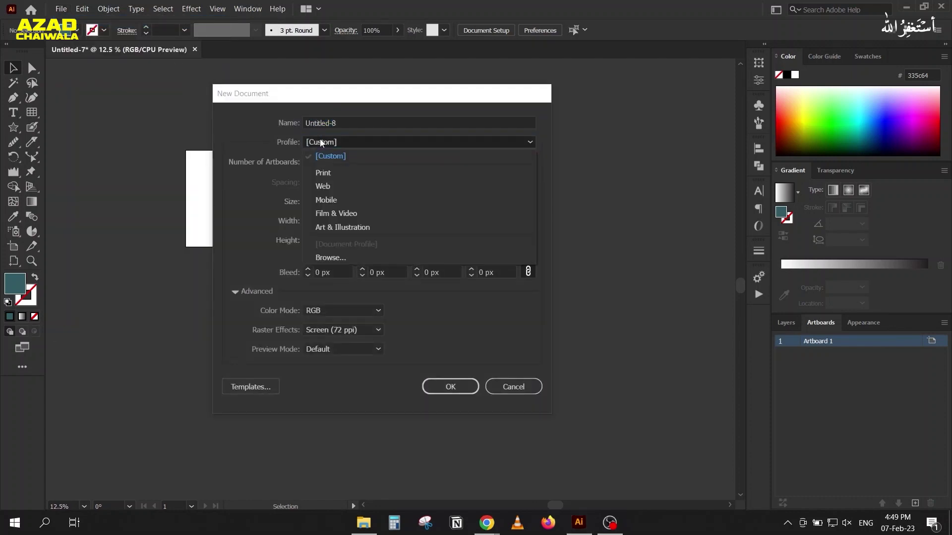
{"action": "left_click", "coordinate": [323, 174]}
{"action": "left_click", "coordinate": [319, 203]}
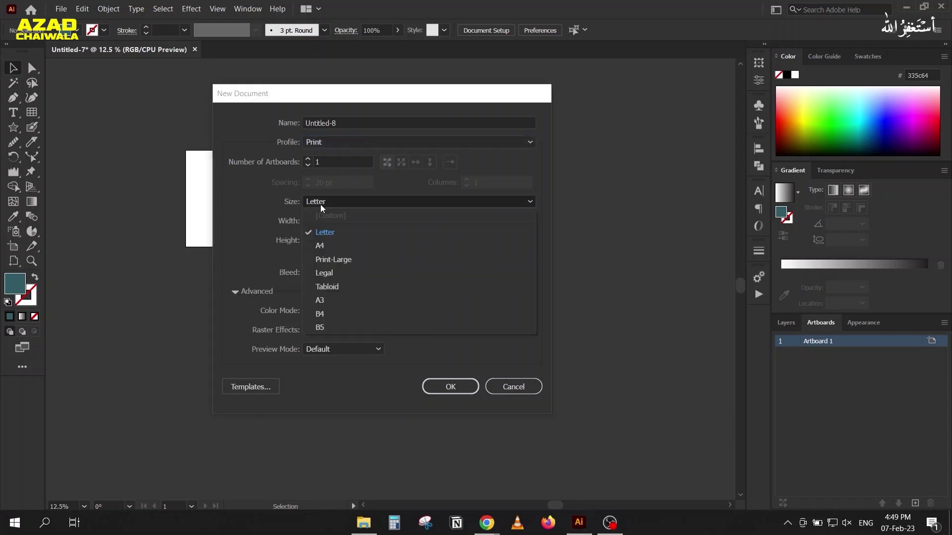
{"action": "left_click", "coordinate": [338, 245]}
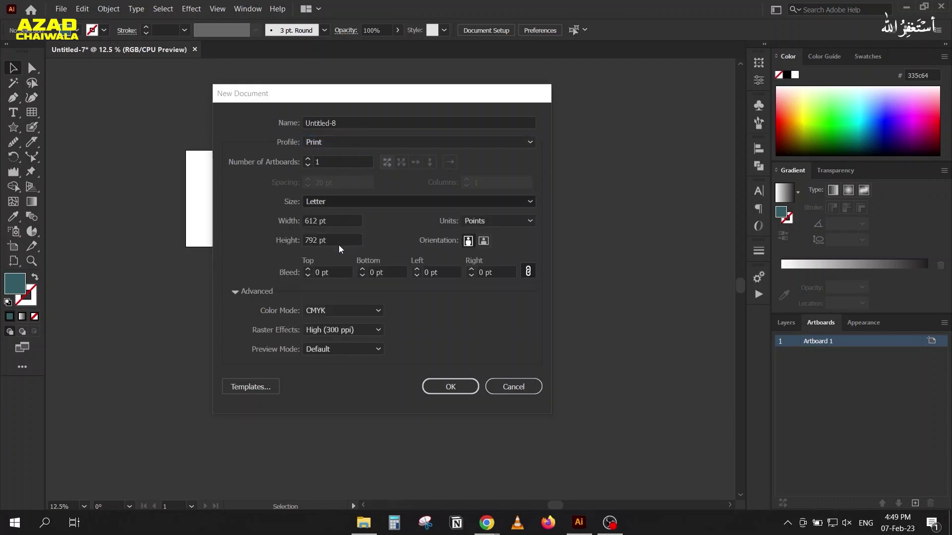
{"action": "left_click", "coordinate": [490, 224]}
{"action": "left_click", "coordinate": [485, 276]}
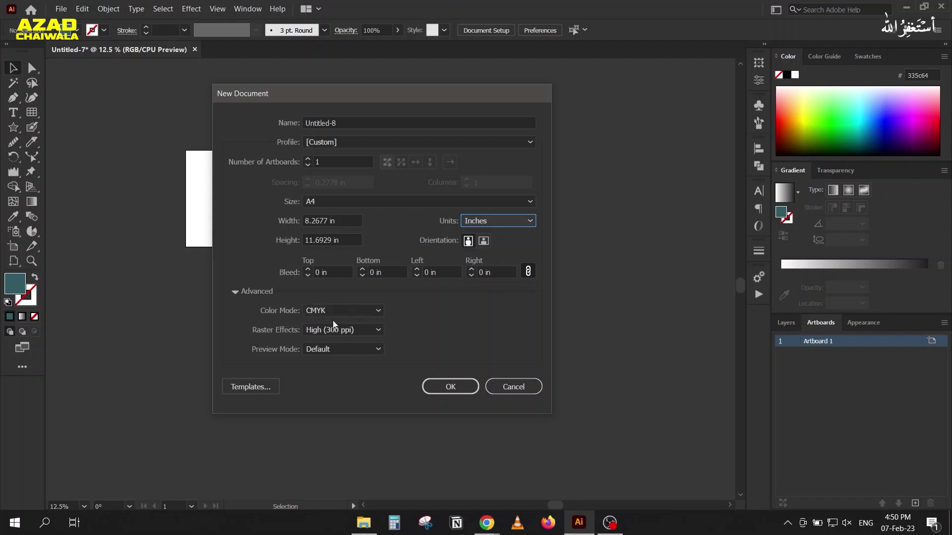
{"action": "left_click", "coordinate": [446, 389]}
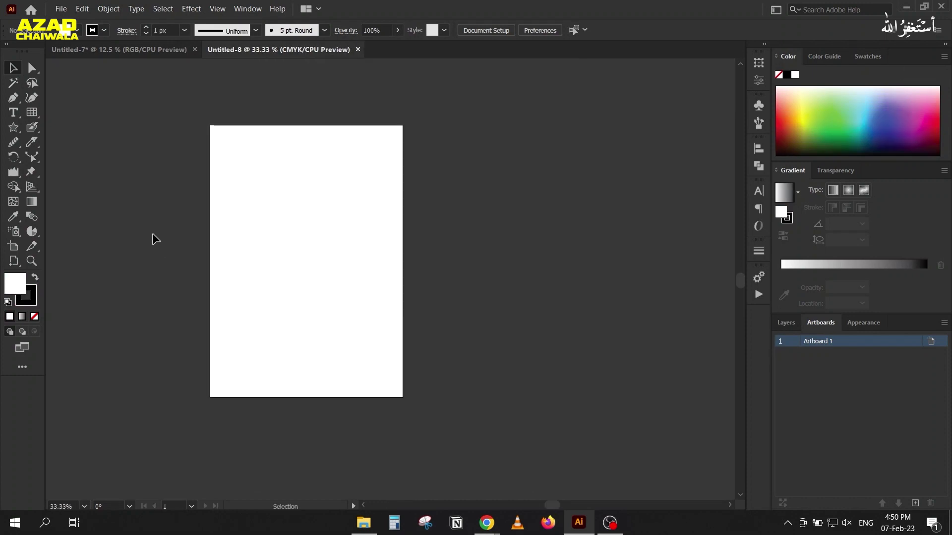
Step: Drag the artboard's edge with the Artboard tool until it is about 161 × 11.69 inches
{"action": "scroll", "coordinate": [153, 233], "scroll_direction": "down", "scroll_amount": 2}
{"action": "left_click_drag", "start_coordinate": [148, 254], "coordinate": [87, 225]}
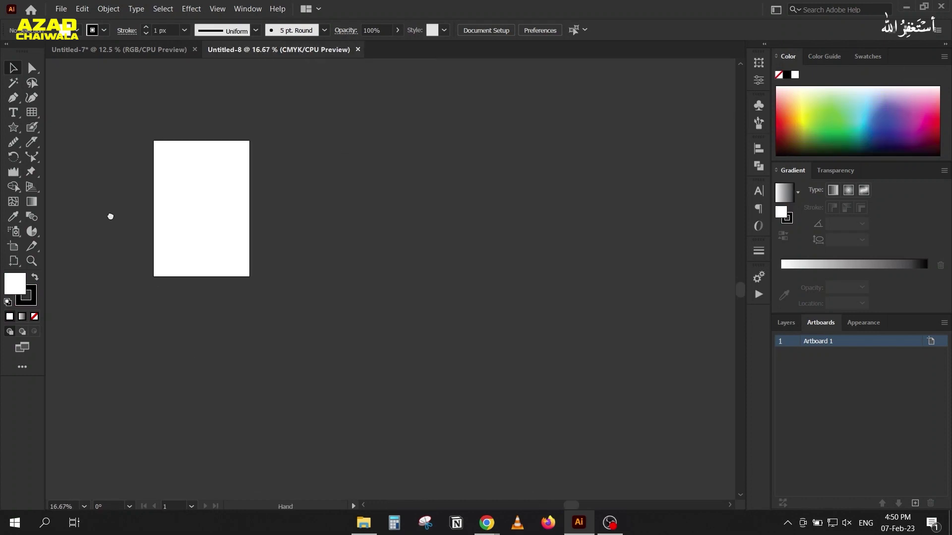
{"action": "left_click", "coordinate": [14, 247]}
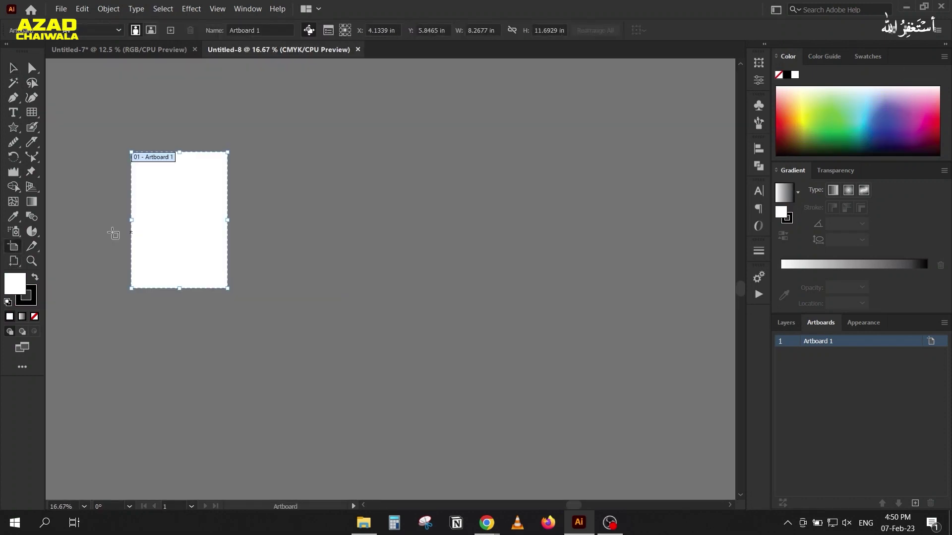
{"action": "scroll", "coordinate": [96, 234], "scroll_direction": "down", "scroll_amount": 1}
{"action": "scroll", "coordinate": [99, 235], "scroll_direction": "down", "scroll_amount": 2}
{"action": "scroll", "coordinate": [253, 232], "scroll_direction": "down", "scroll_amount": 1}
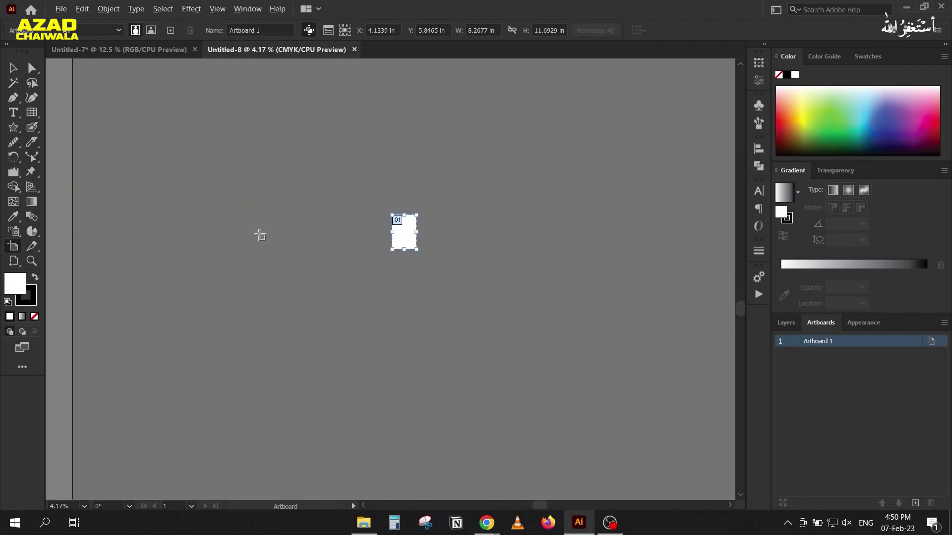
{"action": "scroll", "coordinate": [358, 242], "scroll_direction": "down", "scroll_amount": 1}
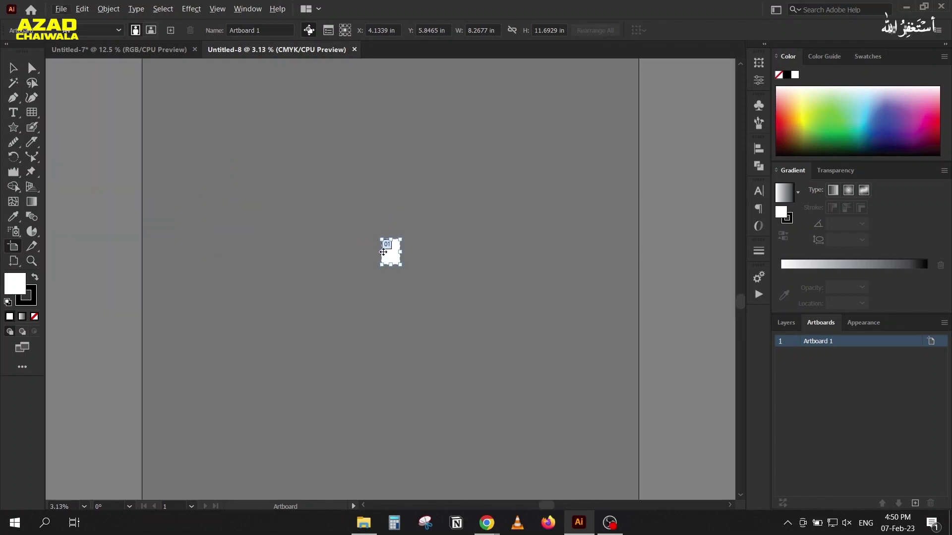
{"action": "left_click_drag", "start_coordinate": [381, 252], "coordinate": [217, 263]}
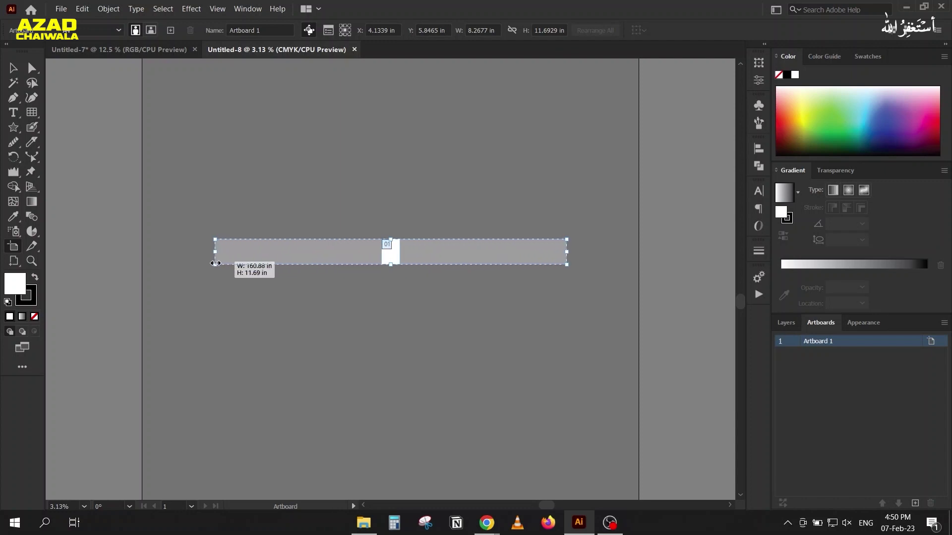
{"action": "left_click_drag", "start_coordinate": [217, 263], "coordinate": [215, 264]}
{"action": "scroll", "coordinate": [354, 272], "scroll_direction": "up", "scroll_amount": 1}
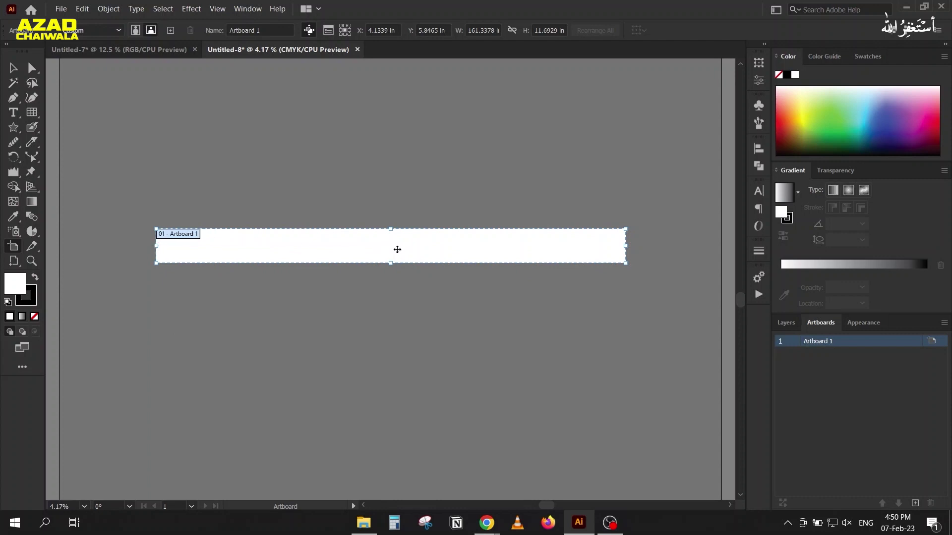
{"action": "left_click", "coordinate": [13, 68]}
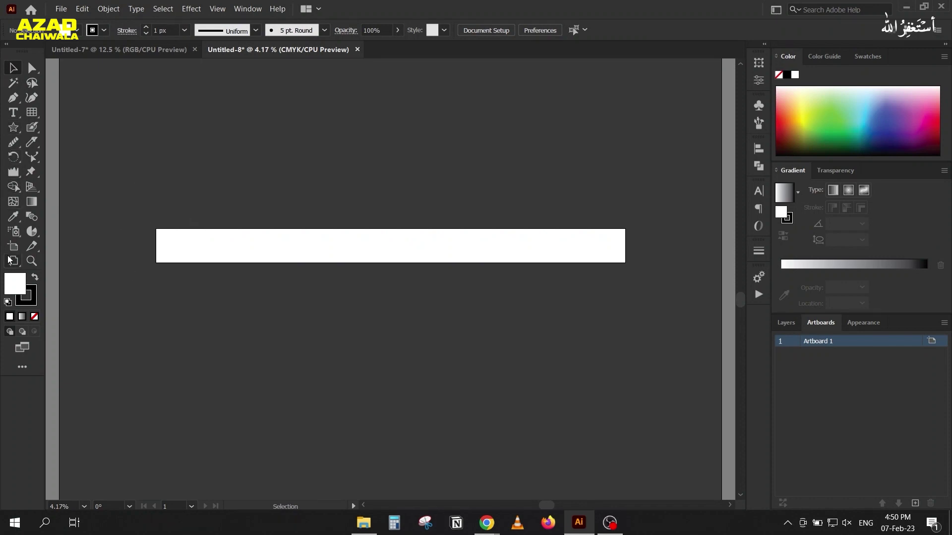
Step: Draw a banner-sized rectangle with no stroke and a blue fill
{"action": "left_click_drag", "start_coordinate": [13, 127], "coordinate": [49, 127]}
{"action": "left_click_drag", "start_coordinate": [154, 227], "coordinate": [625, 263]}
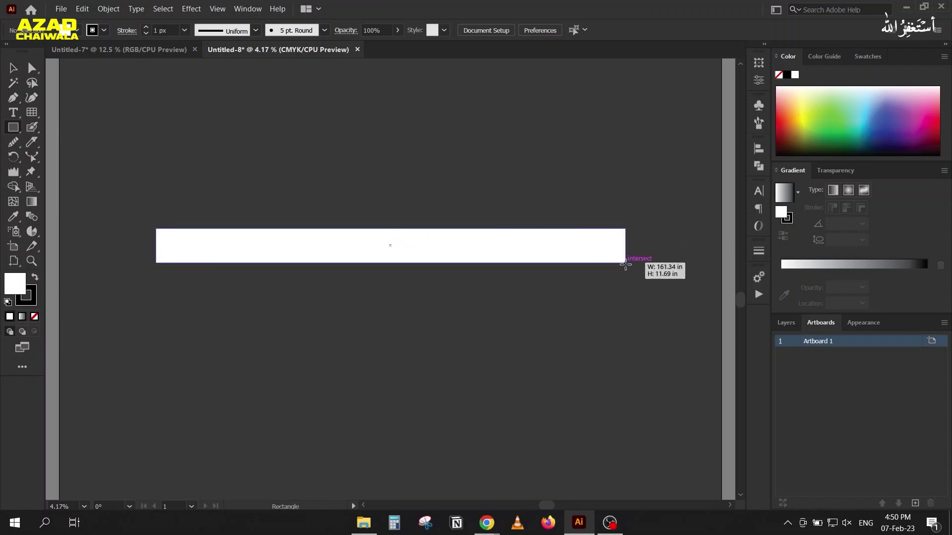
{"action": "scroll", "coordinate": [435, 277], "scroll_direction": "up", "scroll_amount": 1}
{"action": "scroll", "coordinate": [435, 277], "scroll_direction": "down", "scroll_amount": 1}
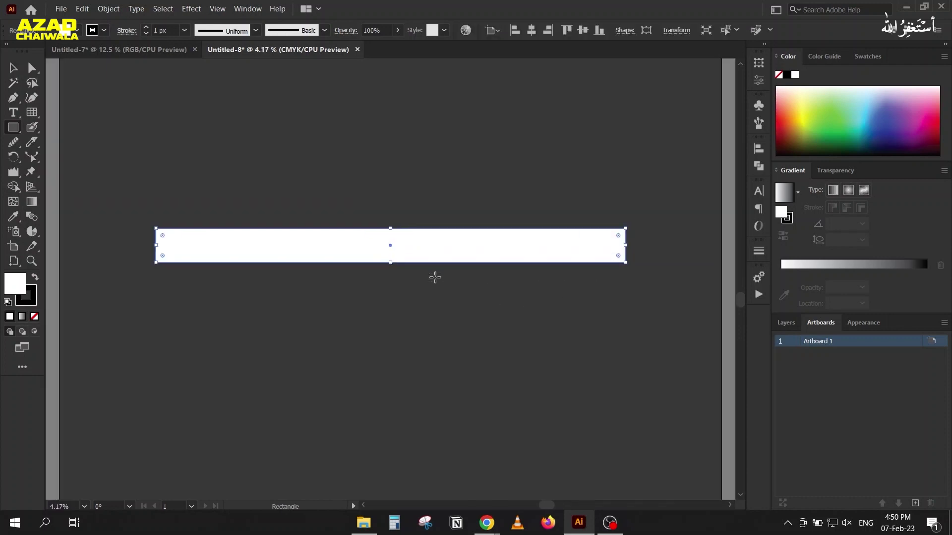
{"action": "scroll", "coordinate": [434, 278], "scroll_direction": "up", "scroll_amount": 1}
{"action": "scroll", "coordinate": [435, 278], "scroll_direction": "down", "scroll_amount": 1}
{"action": "left_click", "coordinate": [26, 303]}
{"action": "left_click", "coordinate": [9, 287]}
{"action": "left_click", "coordinate": [876, 59]}
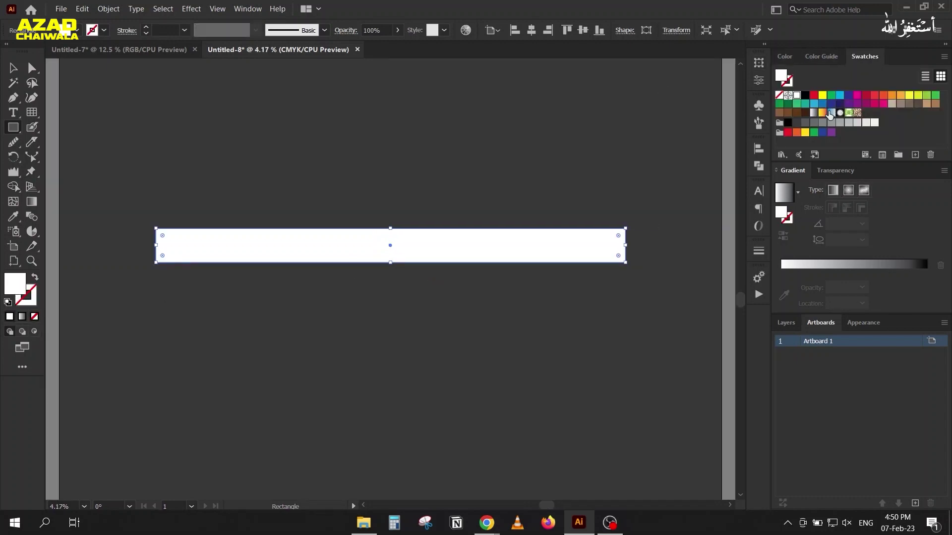
{"action": "left_click", "coordinate": [822, 103]}
Step: Lock the blue rectangle in Layers and check the Pencil Tool Options
{"action": "left_click", "coordinate": [787, 325]}
{"action": "left_click", "coordinate": [812, 342]}
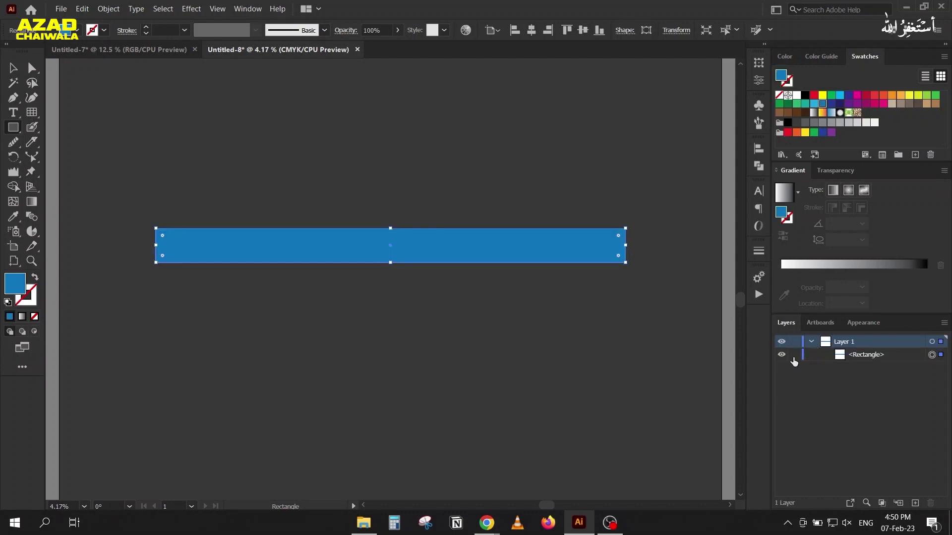
{"action": "left_click", "coordinate": [794, 355]}
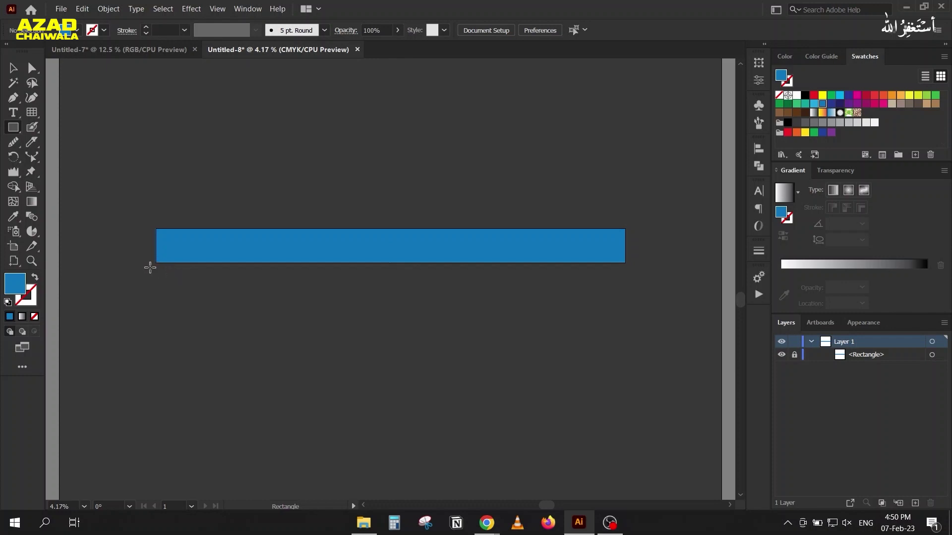
{"action": "key", "text": "n"}
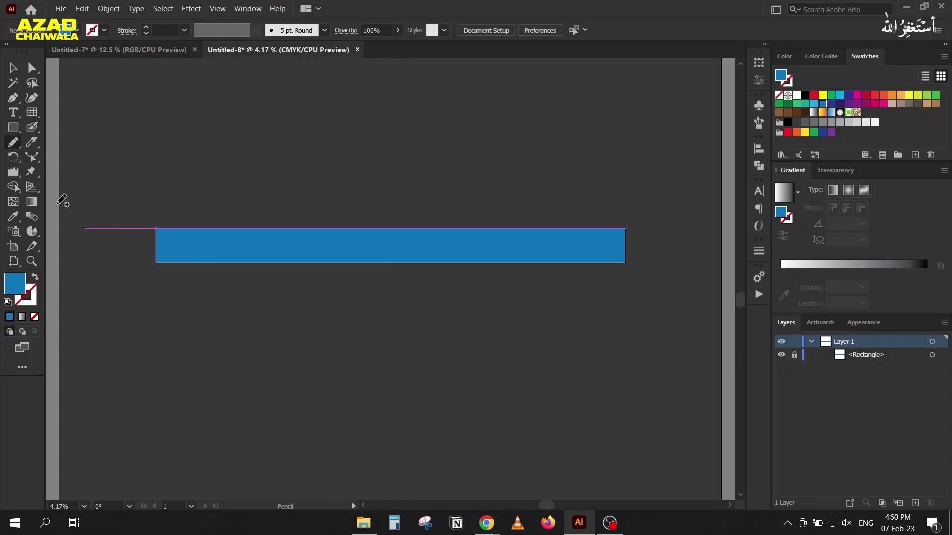
{"action": "double_click", "coordinate": [13, 142]}
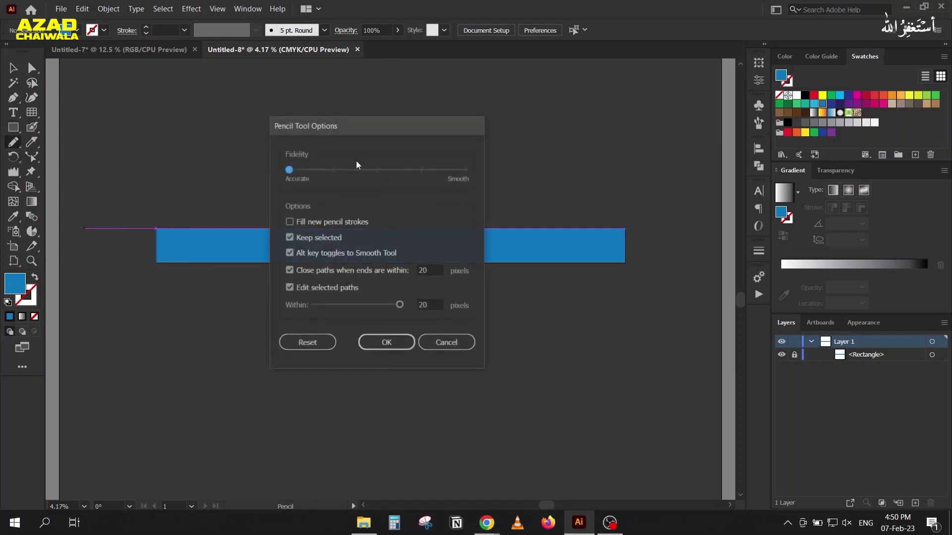
{"action": "left_click", "coordinate": [385, 346]}
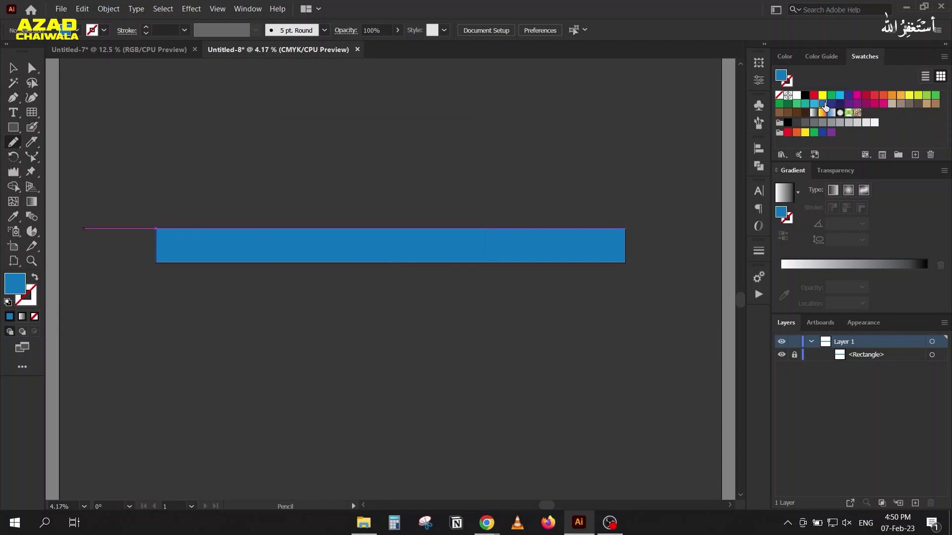
Step: Choose a dark blue fill swatch and begin the mountain outline at the left edge
{"action": "left_click", "coordinate": [821, 56]}
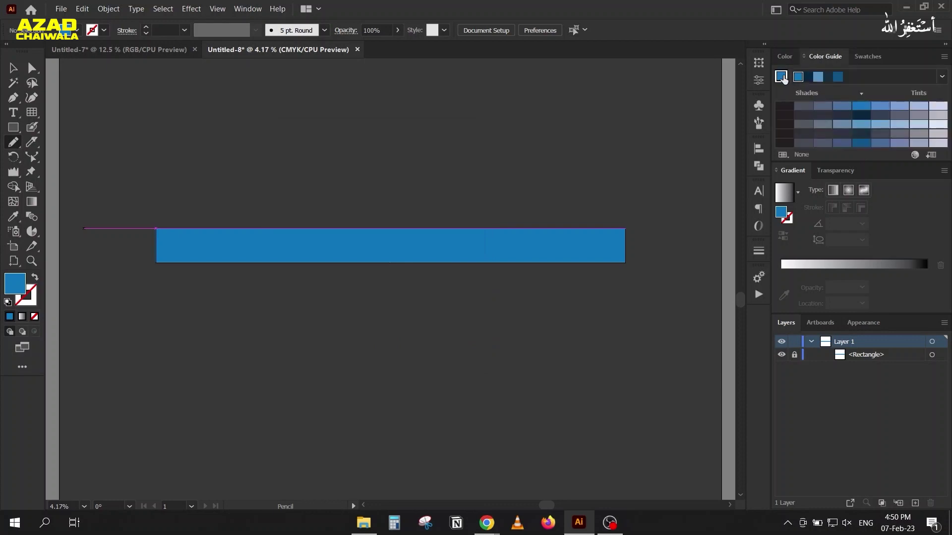
{"action": "left_click", "coordinate": [867, 56]}
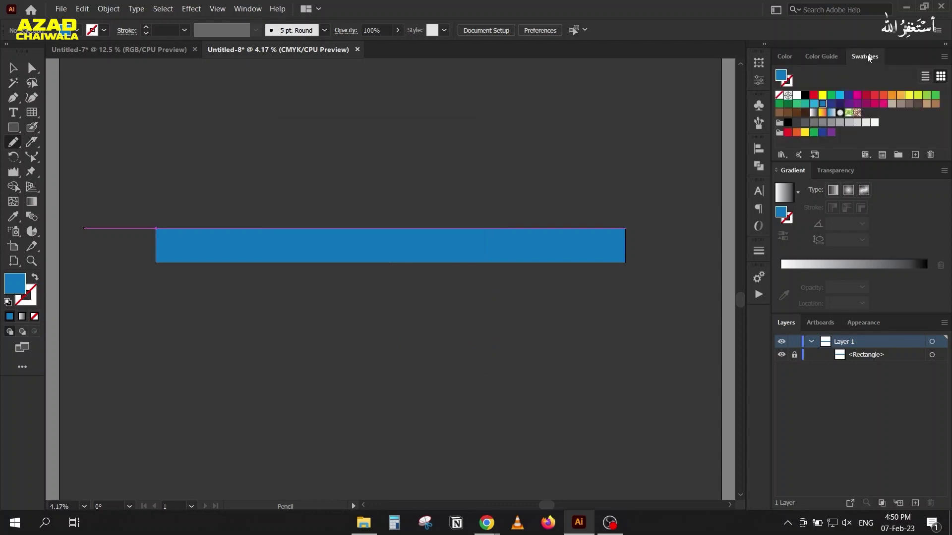
{"action": "left_click", "coordinate": [832, 103]}
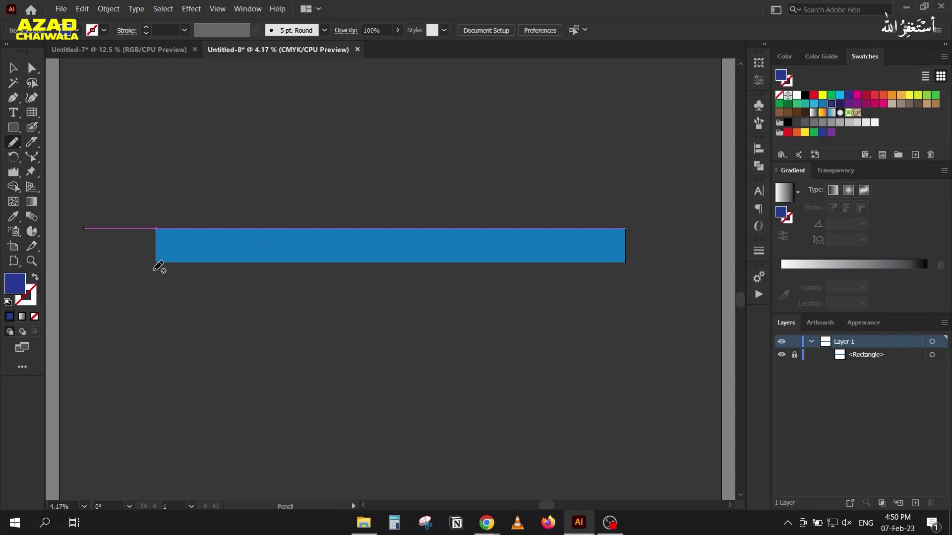
{"action": "mouse_move", "coordinate": [148, 268]}
{"action": "left_mouse_down"}
{"action": "mouse_move", "coordinate": [243, 251]}
{"action": "mouse_move", "coordinate": [424, 252]}
{"action": "mouse_move", "coordinate": [498, 235]}
{"action": "mouse_move", "coordinate": [564, 253]}
{"action": "mouse_move", "coordinate": [630, 251]}
{"action": "mouse_move", "coordinate": [628, 280]}
{"action": "mouse_move", "coordinate": [227, 293]}
{"action": "mouse_move", "coordinate": [146, 266]}
{"action": "left_mouse_up"}
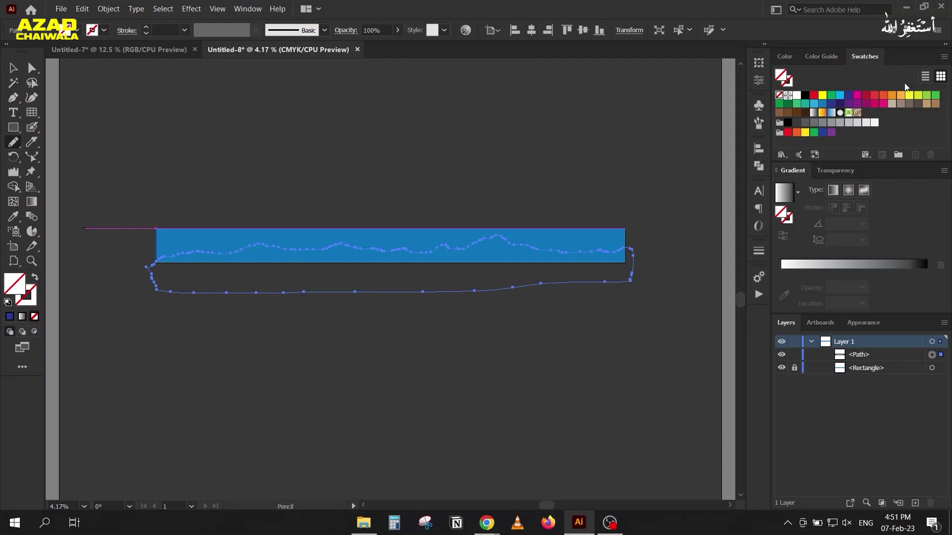
Step: Fill the mountain shape with blue and darken it to 40% brightness
{"action": "left_click", "coordinate": [822, 104]}
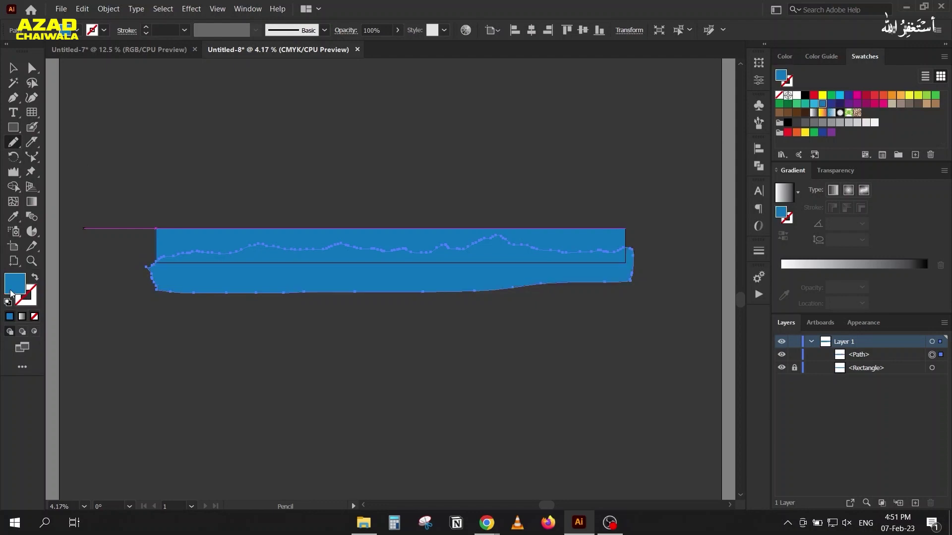
{"action": "double_click", "coordinate": [11, 293]}
{"action": "double_click", "coordinate": [819, 236]}
{"action": "key", "text": "Down"}
{"action": "key", "text": "Down"}
{"action": "key", "text": "Down"}
{"action": "key", "text": "Down"}
{"action": "key", "text": "Down"}
{"action": "key", "text": "Down"}
{"action": "key", "text": "Down"}
{"action": "key", "text": "Down"}
{"action": "key", "text": "Down"}
{"action": "key", "text": "Down"}
{"action": "key", "text": "Down"}
{"action": "key", "text": "Down"}
{"action": "key", "text": "Up"}
{"action": "left_click", "coordinate": [13, 68]}
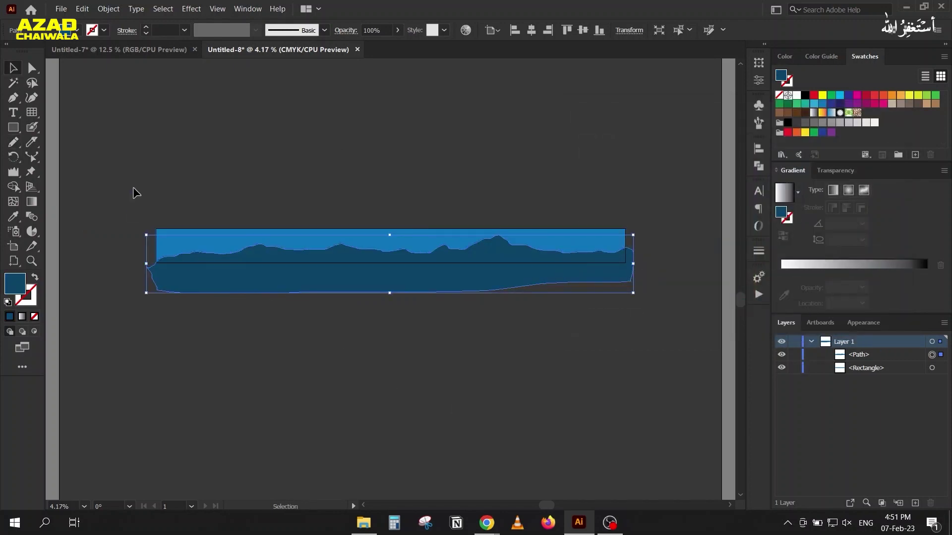
Step: Select mountain and sky, then delete the overhang below the sky with Shape Builder
{"action": "left_click_drag", "start_coordinate": [133, 191], "coordinate": [325, 347]}
{"action": "key", "text": "shift+m"}
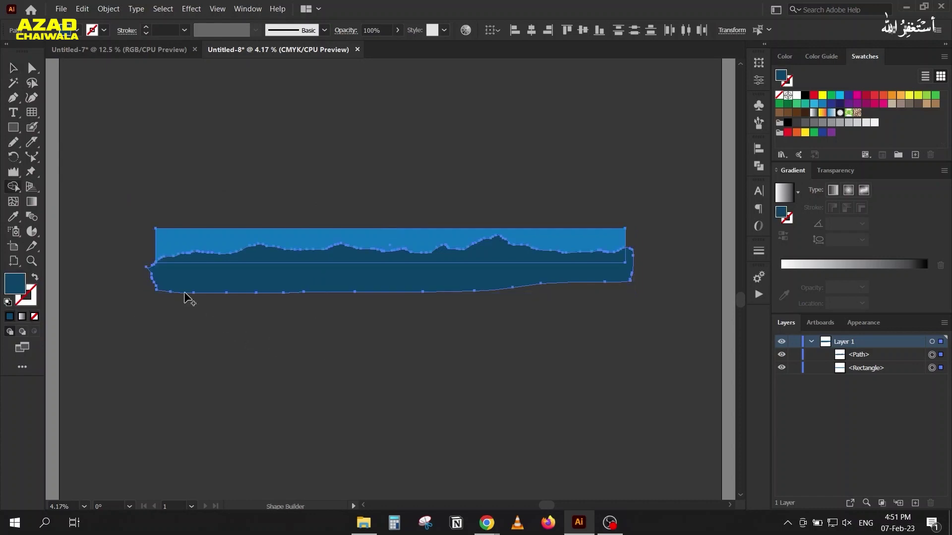
{"action": "left_click", "coordinate": [165, 282], "text": "alt"}
{"action": "left_click", "coordinate": [12, 68]}
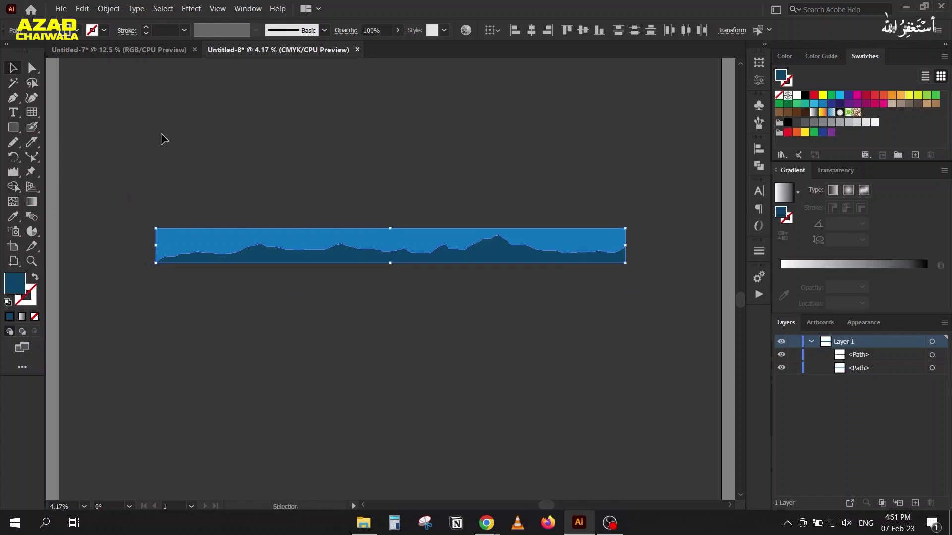
Step: Draw a circle in the sky left of centre and fill it white
{"action": "left_click", "coordinate": [163, 141]}
{"action": "scroll", "coordinate": [515, 246], "scroll_direction": "up", "scroll_amount": 2}
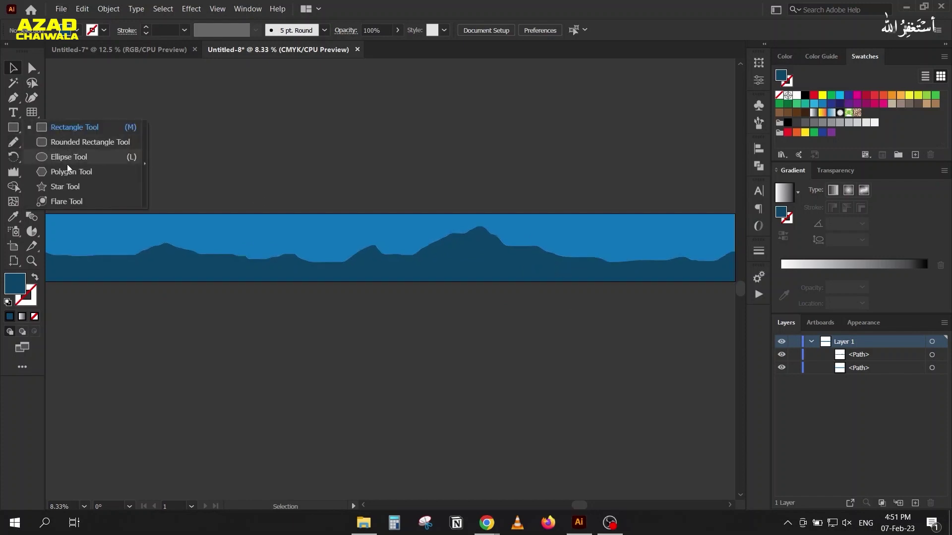
{"action": "left_click_drag", "start_coordinate": [15, 132], "coordinate": [69, 157]}
{"action": "scroll", "coordinate": [706, 242], "scroll_direction": "up", "scroll_amount": 3}
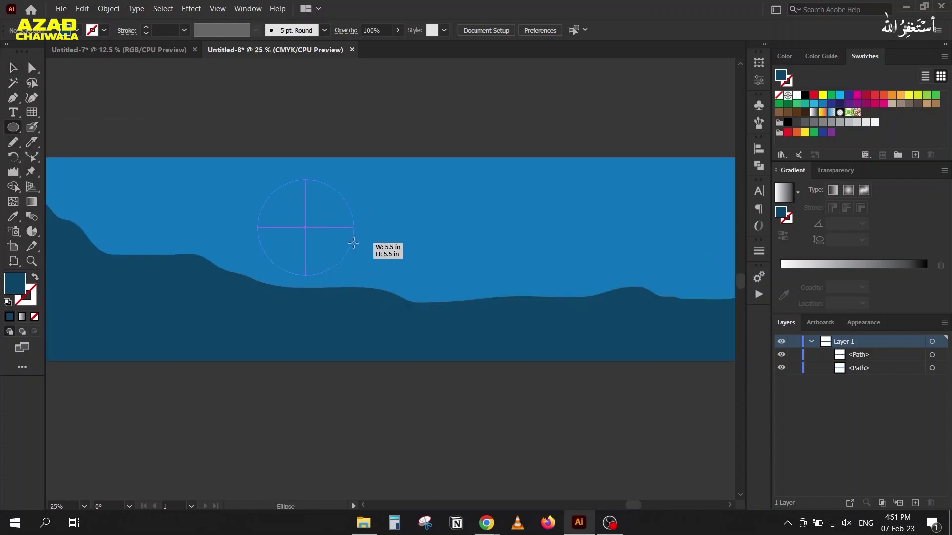
{"action": "left_click_drag", "start_coordinate": [258, 179], "coordinate": [348, 270]}
{"action": "left_click", "coordinate": [13, 68]}
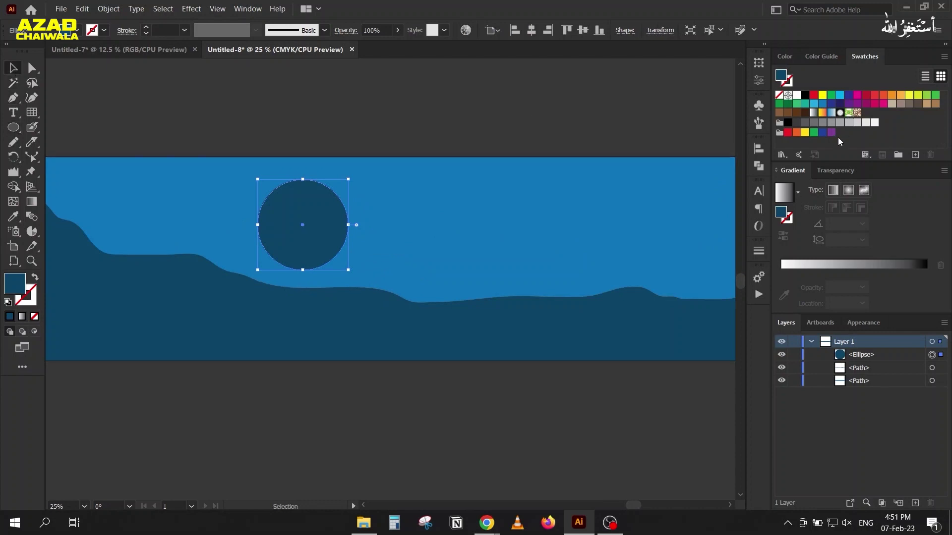
{"action": "left_click", "coordinate": [875, 123]}
Step: Deselect the moon and pan around the banner to review it
{"action": "left_click", "coordinate": [189, 411]}
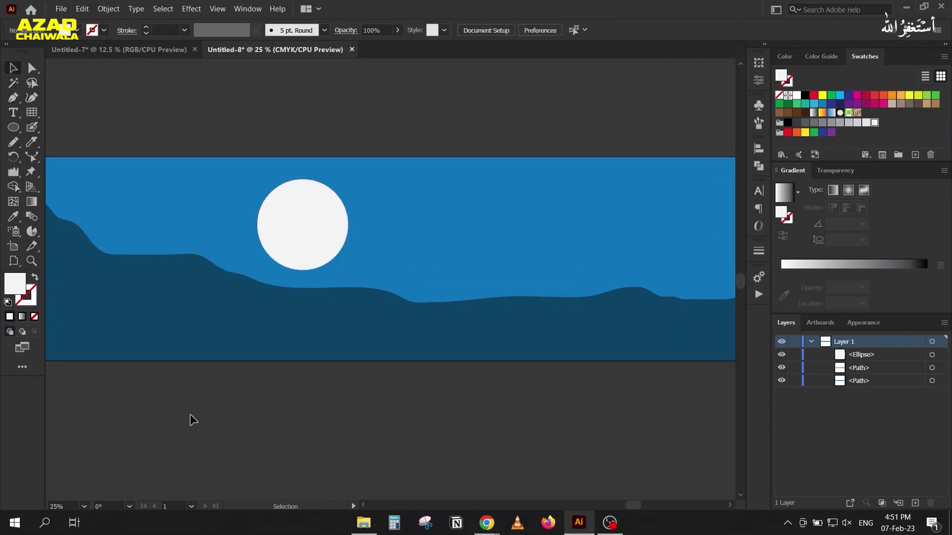
{"action": "scroll", "coordinate": [221, 369], "scroll_direction": "down", "scroll_amount": 2}
{"action": "left_click_drag", "start_coordinate": [206, 385], "coordinate": [459, 328]}
{"action": "scroll", "coordinate": [459, 328], "scroll_direction": "down", "scroll_amount": 1}
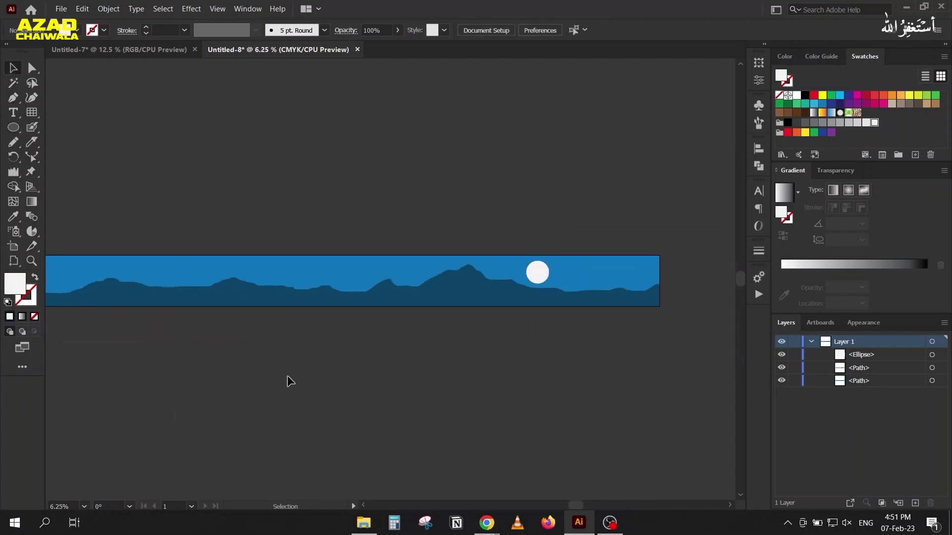
{"action": "scroll", "coordinate": [496, 288], "scroll_direction": "up", "scroll_amount": 4}
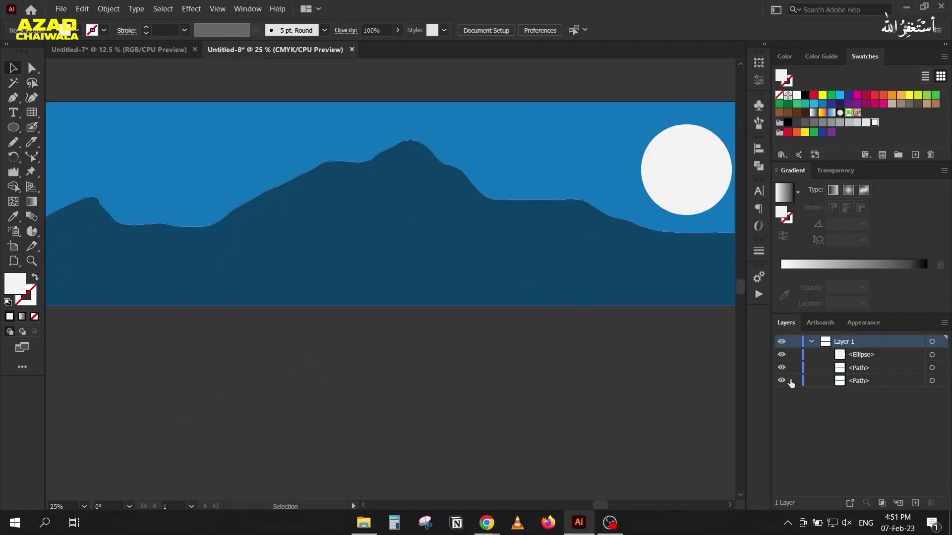
{"action": "scroll", "coordinate": [274, 207], "scroll_direction": "right", "scroll_amount": 2}
{"action": "scroll", "coordinate": [327, 198], "scroll_direction": "right", "scroll_amount": 3}
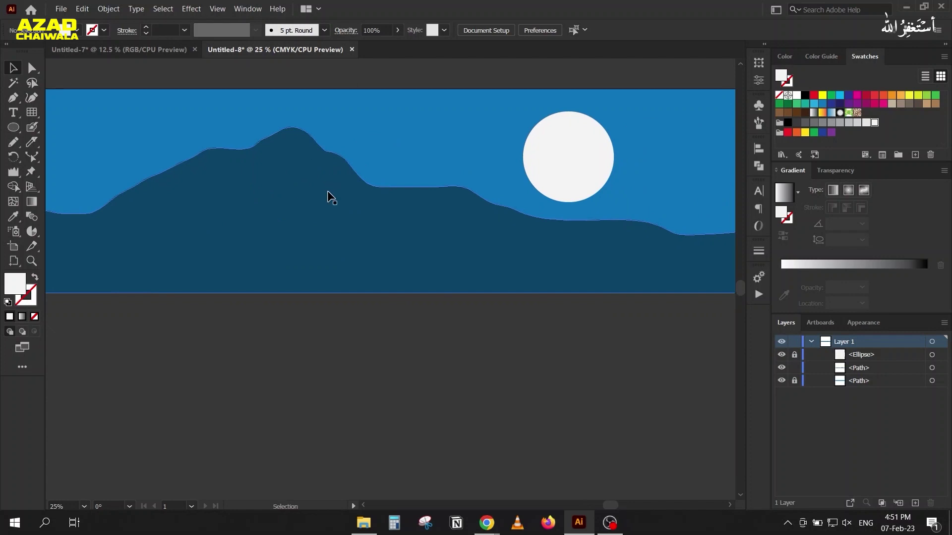
Step: Draw a freehand shadow streak down from the peak and fill it with the mountain's dark blue
{"action": "left_click", "coordinate": [13, 142]}
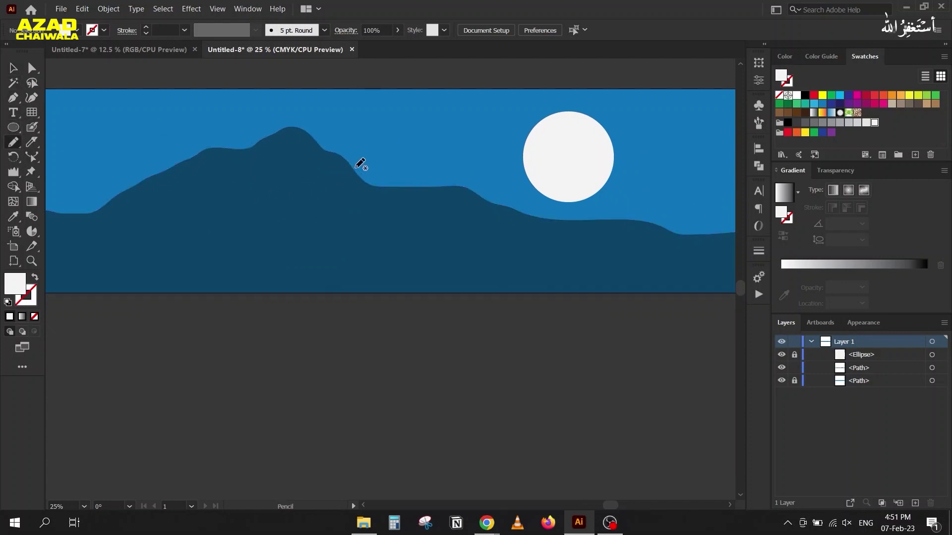
{"action": "mouse_move", "coordinate": [308, 135]}
{"action": "left_mouse_down"}
{"action": "mouse_move", "coordinate": [341, 191]}
{"action": "mouse_move", "coordinate": [340, 158]}
{"action": "mouse_move", "coordinate": [382, 198]}
{"action": "mouse_move", "coordinate": [417, 192]}
{"action": "mouse_move", "coordinate": [392, 167]}
{"action": "left_mouse_up"}
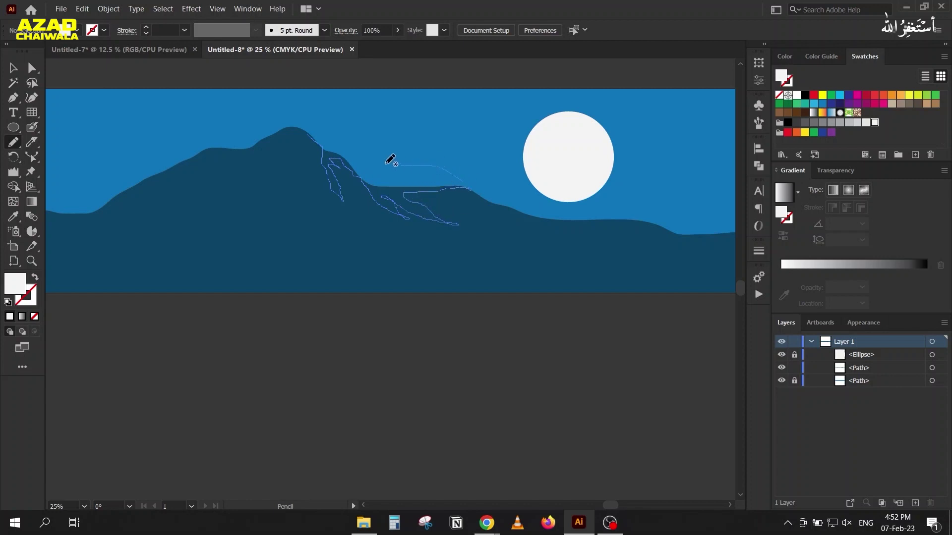
{"action": "left_click_drag", "start_coordinate": [392, 168], "coordinate": [307, 133]}
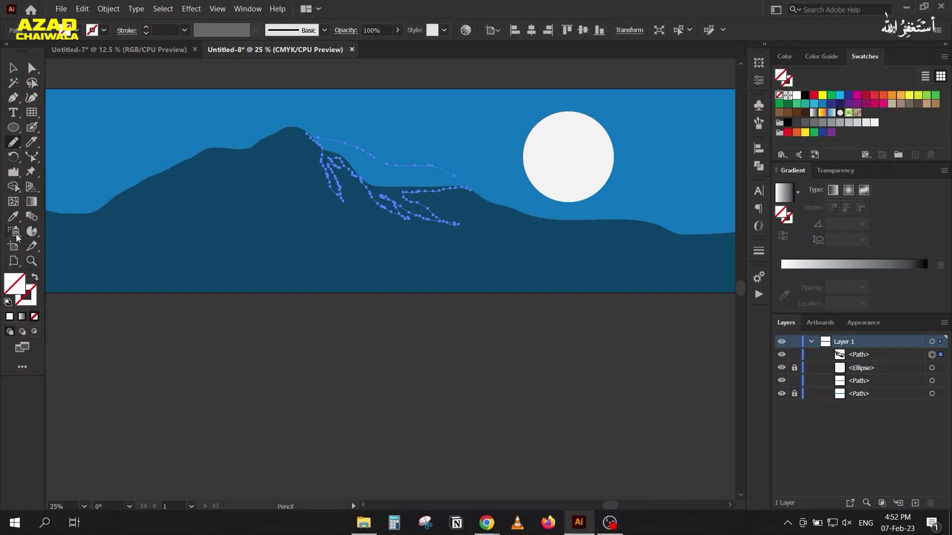
{"action": "key", "text": "i"}
{"action": "left_click", "coordinate": [197, 196]}
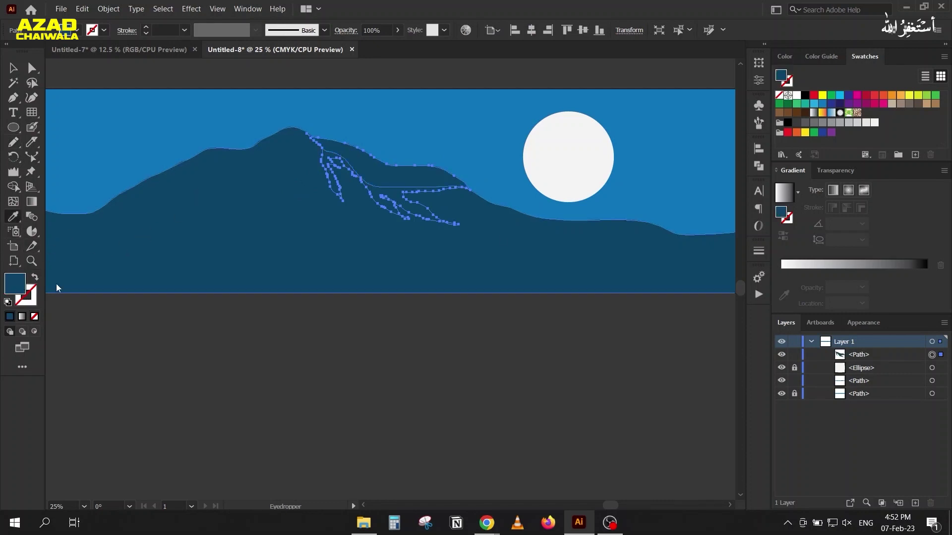
Step: Darken the streak's fill colour to 22% brightness
{"action": "double_click", "coordinate": [20, 285]}
{"action": "double_click", "coordinate": [808, 237]}
{"action": "key", "text": "Down"}
{"action": "key", "text": "Down"}
{"action": "key", "text": "Down"}
{"action": "left_click", "coordinate": [866, 150]}
Step: Trim the streak to the mountain edge with Shape Builder, then fit the banner to the window
{"action": "key", "text": "v"}
{"action": "left_click", "coordinate": [236, 153], "text": "shift"}
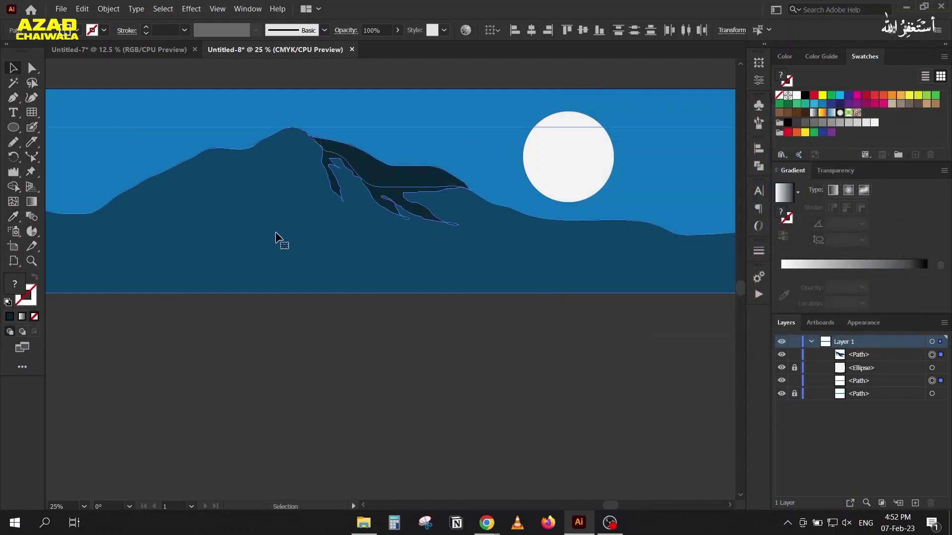
{"action": "key", "text": "shift+m"}
{"action": "left_click", "coordinate": [367, 163]}
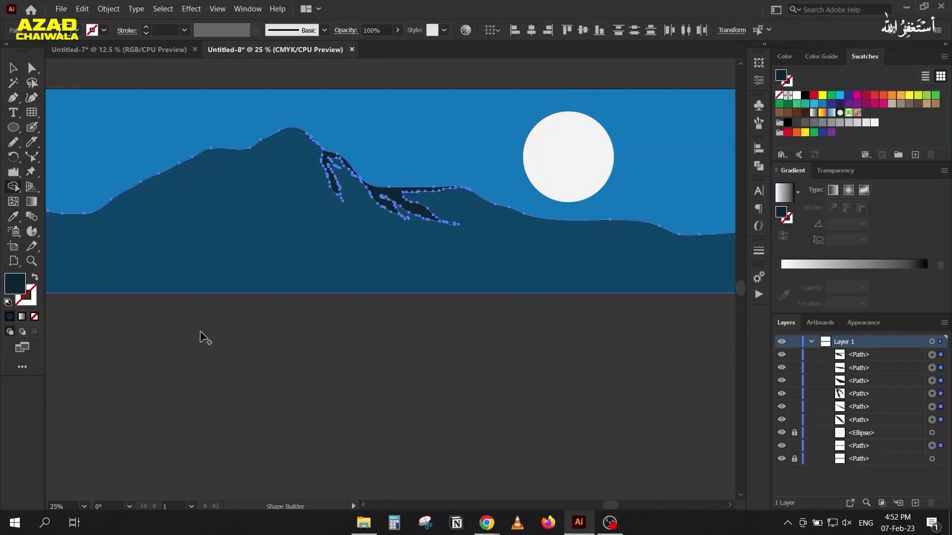
{"action": "left_click", "coordinate": [12, 71]}
{"action": "left_click", "coordinate": [293, 314]}
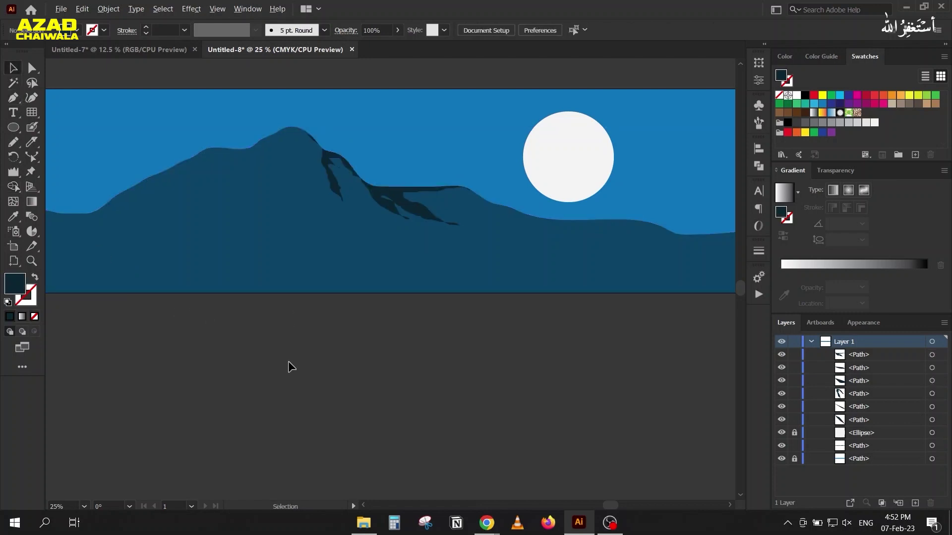
{"action": "key", "text": "ctrl+0"}
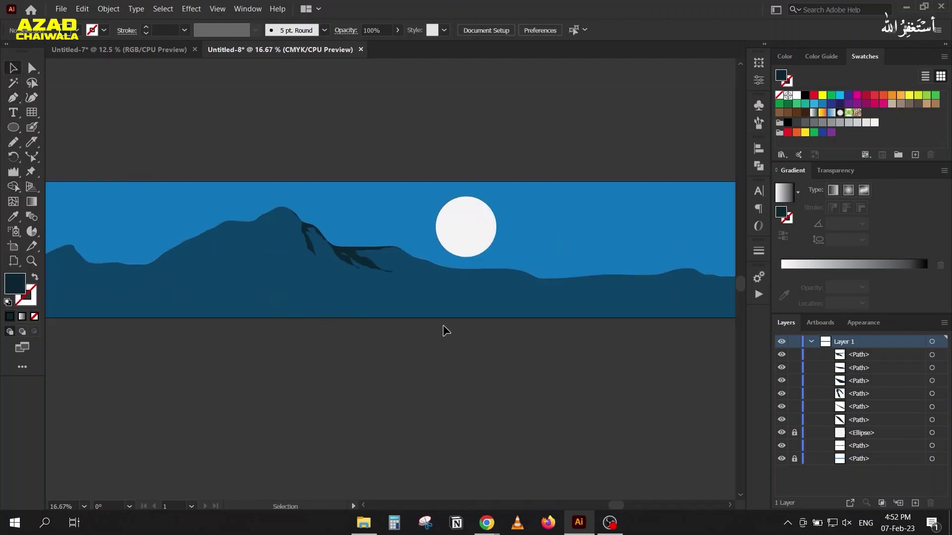
{"action": "key", "text": "n"}
{"action": "scroll", "coordinate": [468, 272], "scroll_direction": "up", "scroll_amount": 1}
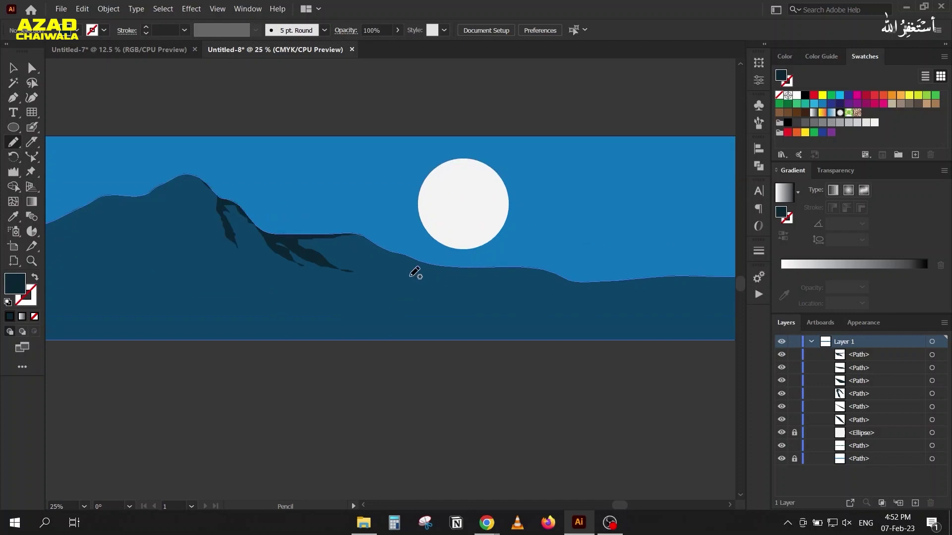
Step: Draw a streak on the ridge below the moon, fill it dark navy, and trim it to the mountain
{"action": "left_click_drag", "start_coordinate": [389, 255], "coordinate": [496, 311]}
{"action": "mouse_move", "coordinate": [435, 272]}
{"action": "left_mouse_down"}
{"action": "mouse_move", "coordinate": [530, 292]}
{"action": "mouse_move", "coordinate": [396, 249]}
{"action": "left_mouse_up"}
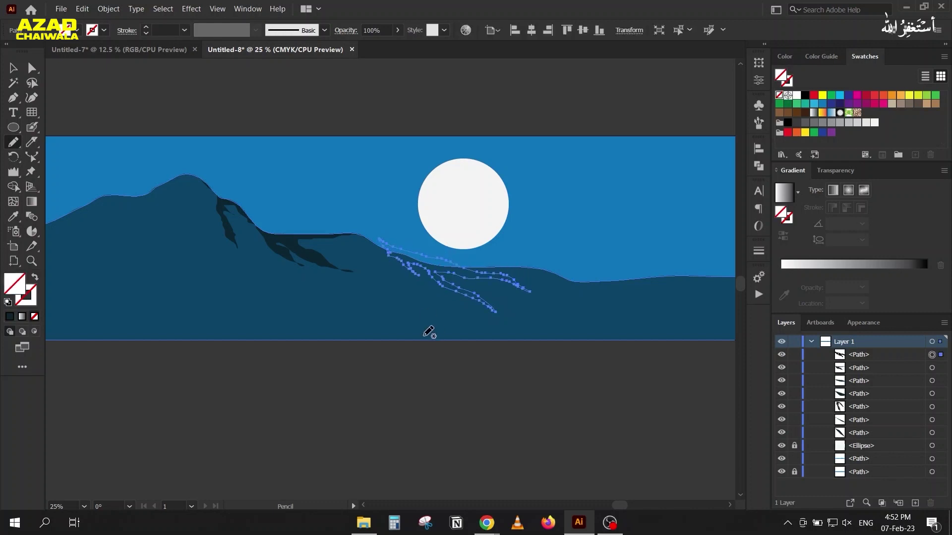
{"action": "key", "text": "i"}
{"action": "left_click", "coordinate": [278, 242]}
{"action": "left_click", "coordinate": [13, 69]}
{"action": "left_click_drag", "start_coordinate": [564, 406], "coordinate": [425, 269]}
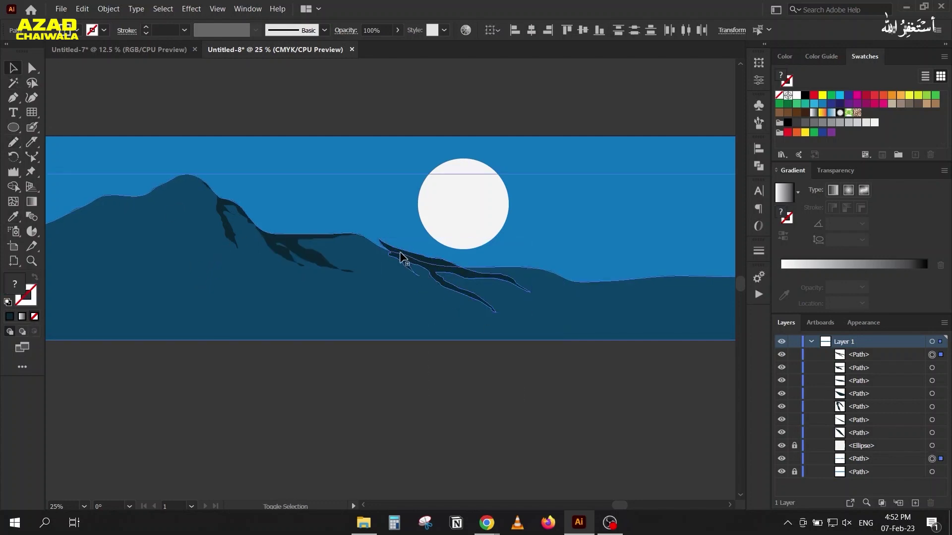
{"action": "left_click", "coordinate": [413, 267], "text": "shift"}
{"action": "key", "text": "shift+m"}
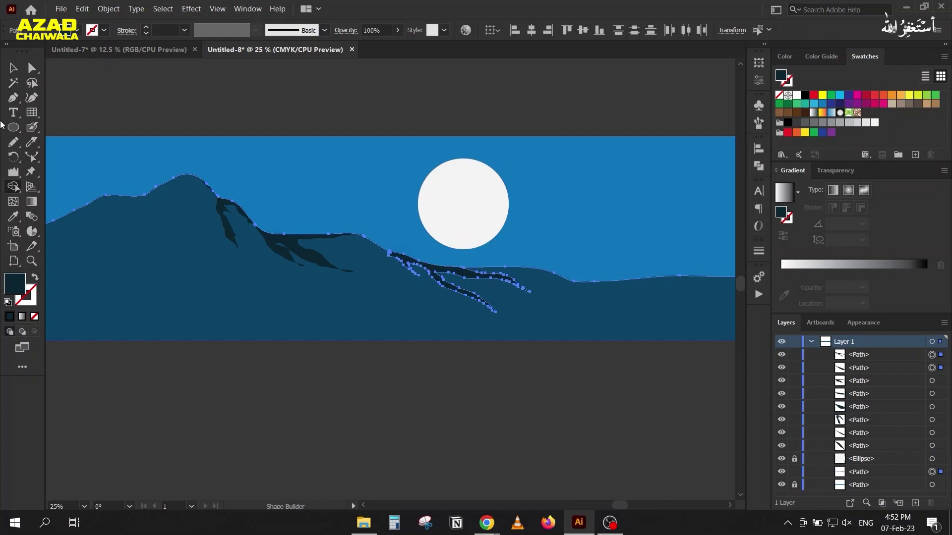
{"action": "left_click", "coordinate": [14, 68]}
{"action": "left_click", "coordinate": [124, 374]}
Step: Draw a dark navy streak along the mountain's left ridge and merge it with the mountain shape
{"action": "scroll", "coordinate": [308, 318], "scroll_direction": "left", "scroll_amount": 5}
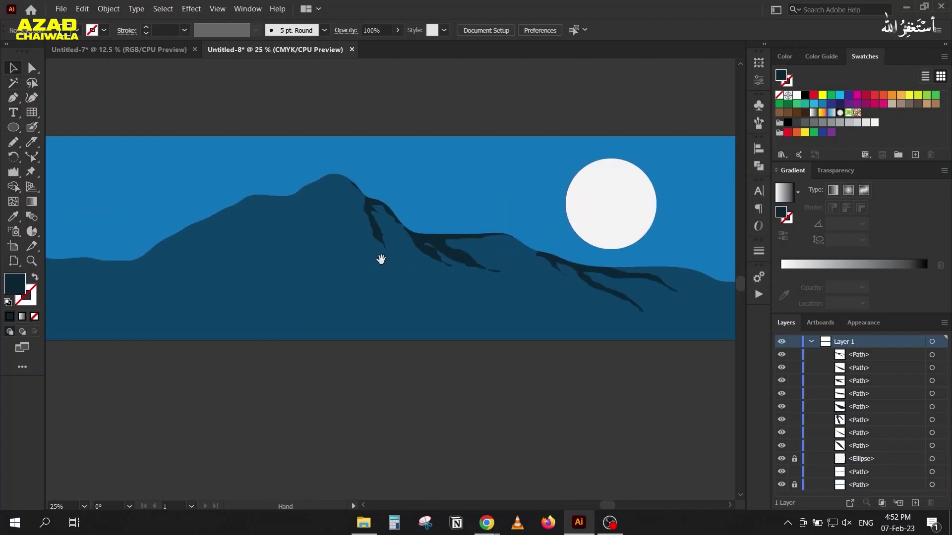
{"action": "key", "text": "n"}
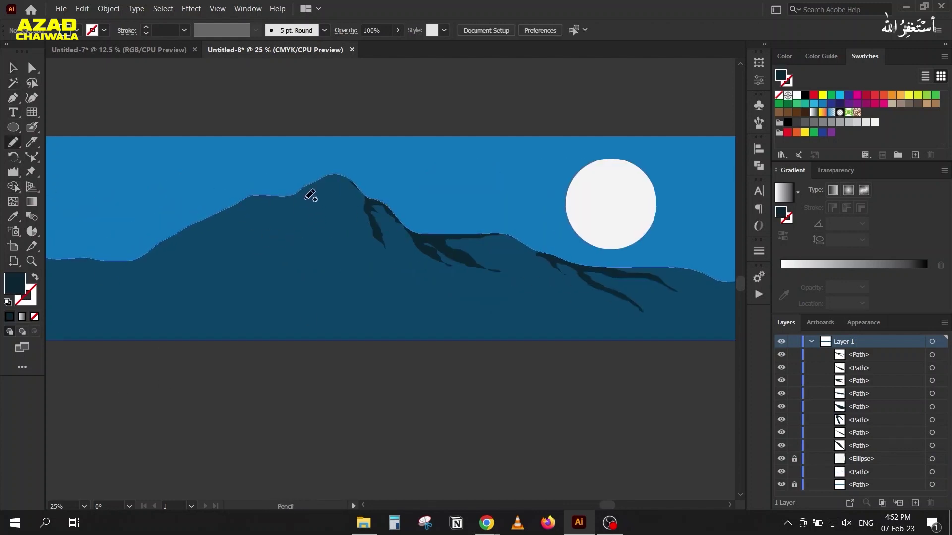
{"action": "mouse_move", "coordinate": [300, 192]}
{"action": "left_mouse_down"}
{"action": "mouse_move", "coordinate": [142, 265]}
{"action": "mouse_move", "coordinate": [153, 254]}
{"action": "mouse_move", "coordinate": [132, 257]}
{"action": "mouse_move", "coordinate": [180, 223]}
{"action": "mouse_move", "coordinate": [251, 200]}
{"action": "mouse_move", "coordinate": [278, 204]}
{"action": "mouse_move", "coordinate": [303, 183]}
{"action": "mouse_move", "coordinate": [297, 193]}
{"action": "left_mouse_up"}
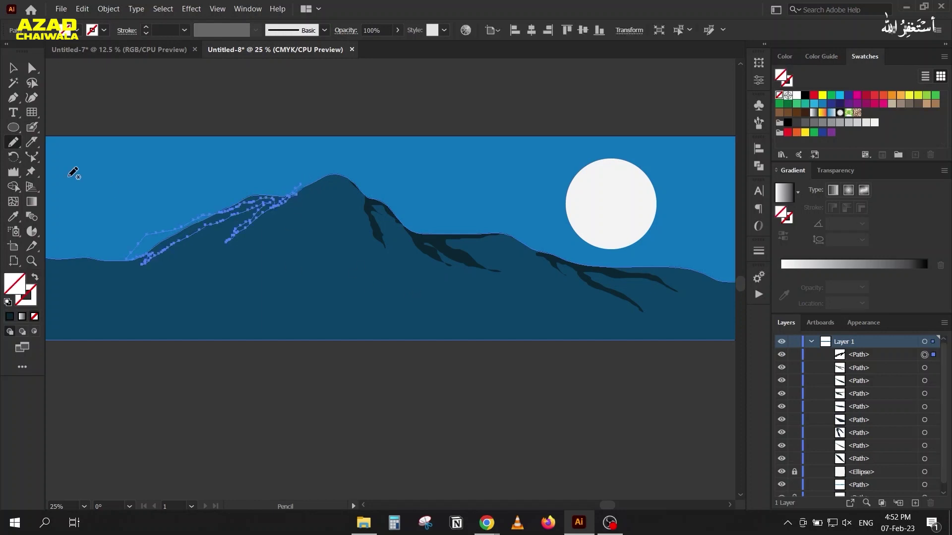
{"action": "key", "text": "i"}
{"action": "left_click", "coordinate": [436, 242]}
{"action": "key", "text": "v"}
{"action": "left_click_drag", "start_coordinate": [232, 371], "coordinate": [104, 201]}
{"action": "key", "text": "shift+m"}
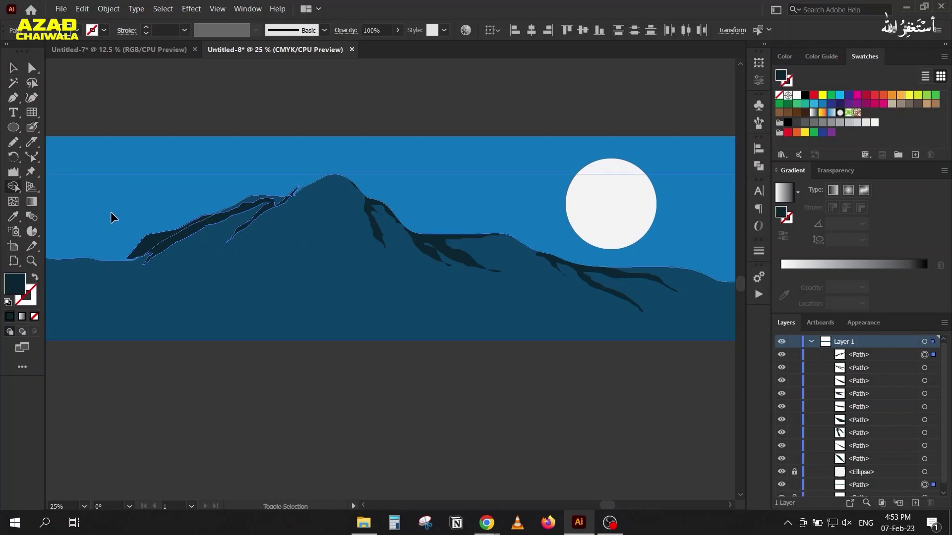
{"action": "left_click", "coordinate": [144, 242]}
{"action": "key", "text": "v"}
{"action": "left_click", "coordinate": [188, 386]}
Step: Combine the mountain and shadow streaks with Shape Builder, then zoom out
{"action": "scroll", "coordinate": [177, 396], "scroll_direction": "up", "scroll_amount": 5}
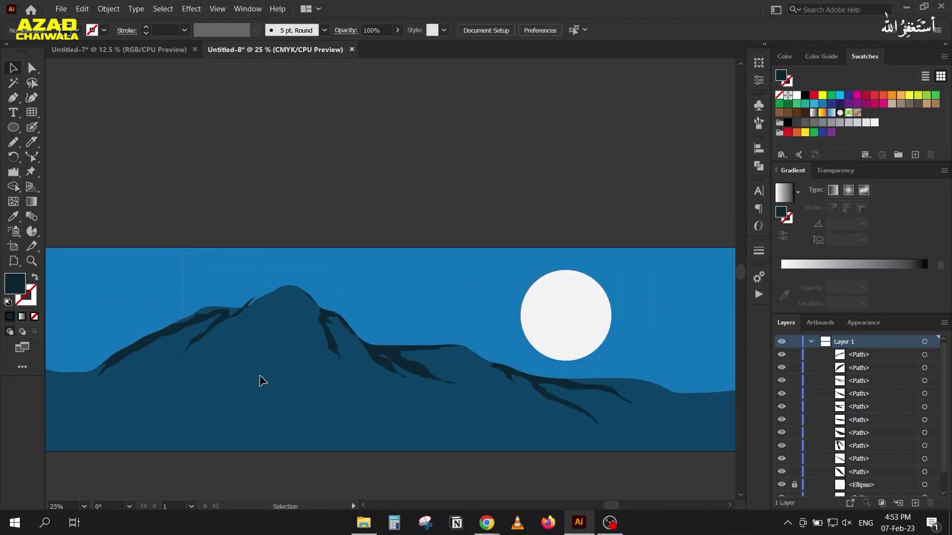
{"action": "left_click_drag", "start_coordinate": [238, 389], "coordinate": [228, 310]}
{"action": "key", "text": "shift+m"}
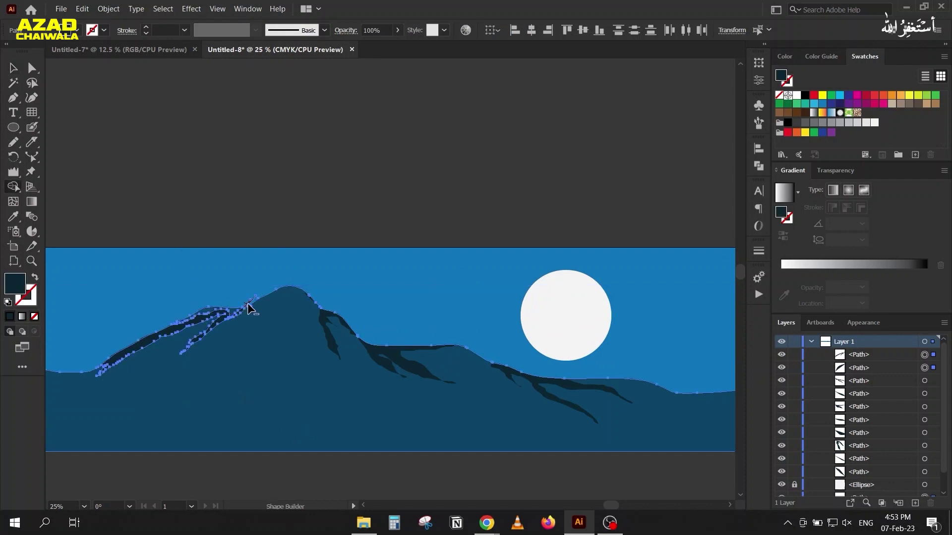
{"action": "key", "text": "v"}
{"action": "left_click", "coordinate": [263, 208]}
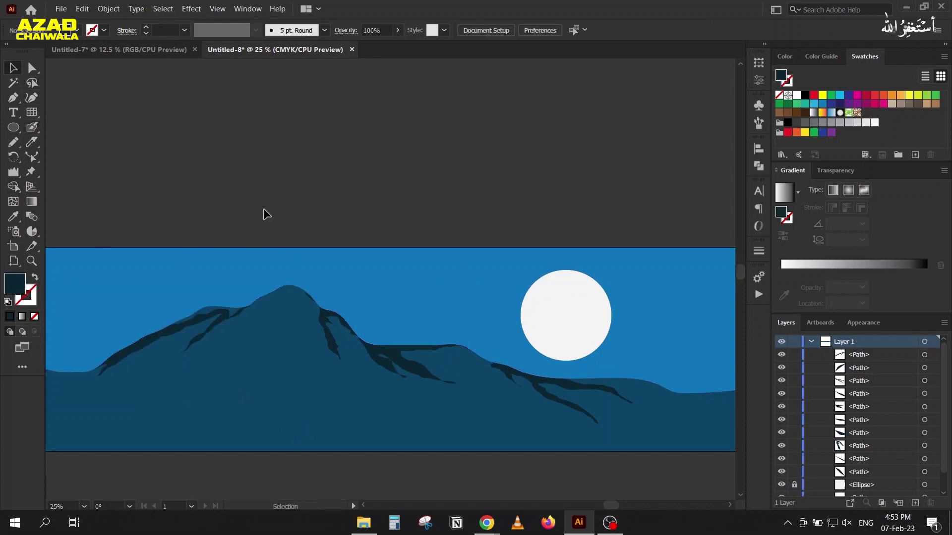
{"action": "key", "text": "ctrl+minus"}
{"action": "scroll", "coordinate": [149, 293], "scroll_direction": "up", "scroll_amount": 5}
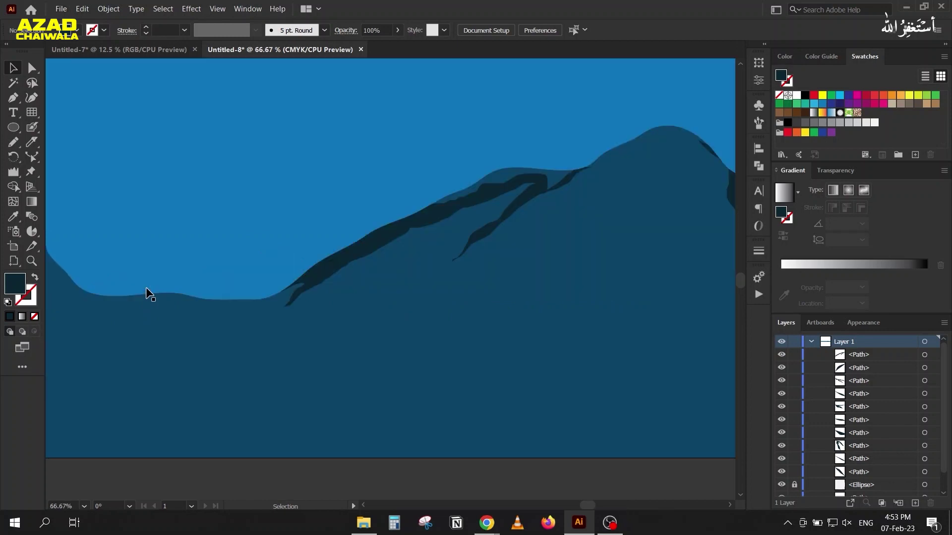
Step: Trace a larger shadow shape reaching further down the left slope
{"action": "left_click", "coordinate": [269, 312]}
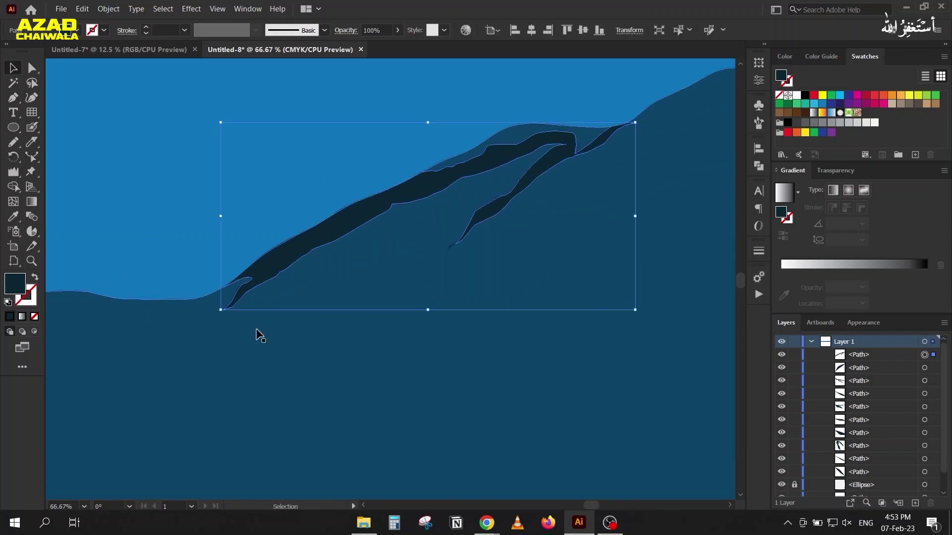
{"action": "key", "text": "n"}
{"action": "mouse_move", "coordinate": [258, 275]}
{"action": "left_mouse_down"}
{"action": "mouse_move", "coordinate": [316, 240]}
{"action": "mouse_move", "coordinate": [272, 355]}
{"action": "mouse_move", "coordinate": [319, 289]}
{"action": "mouse_move", "coordinate": [385, 244]}
{"action": "mouse_move", "coordinate": [398, 266]}
{"action": "mouse_move", "coordinate": [397, 219]}
{"action": "mouse_move", "coordinate": [464, 175]}
{"action": "mouse_move", "coordinate": [516, 164]}
{"action": "left_mouse_up"}
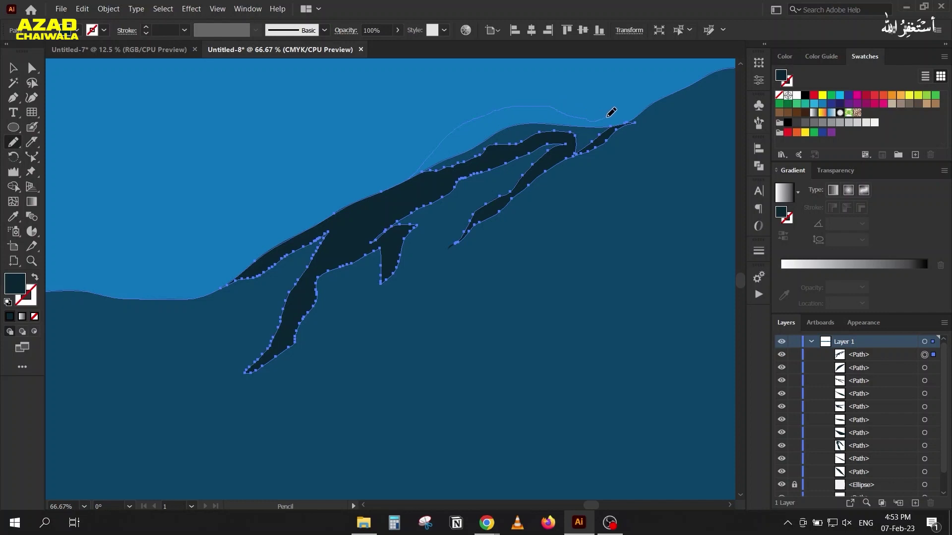
{"action": "left_click_drag", "start_coordinate": [632, 122], "coordinate": [635, 123]}
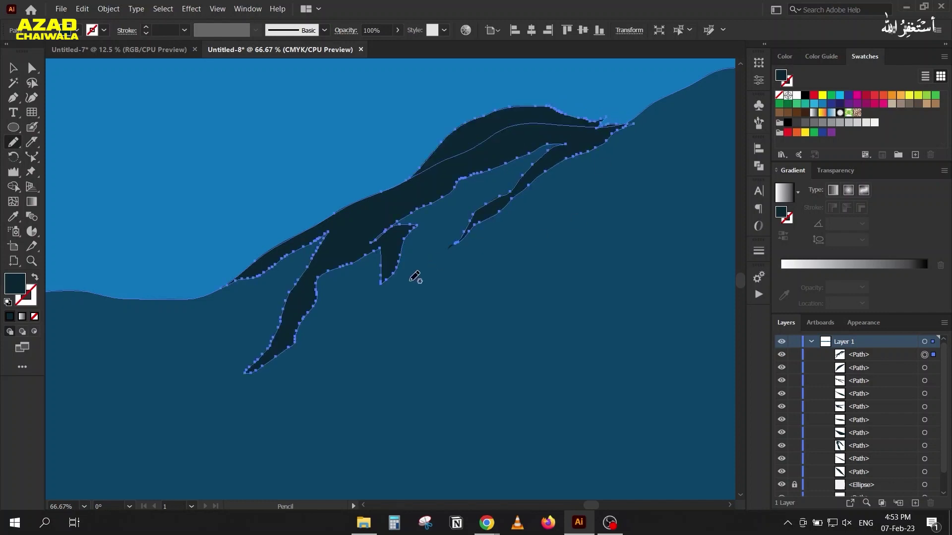
Step: Merge the new shadow with the mountain and the existing shadow using Shape Builder
{"action": "left_click", "coordinate": [12, 68]}
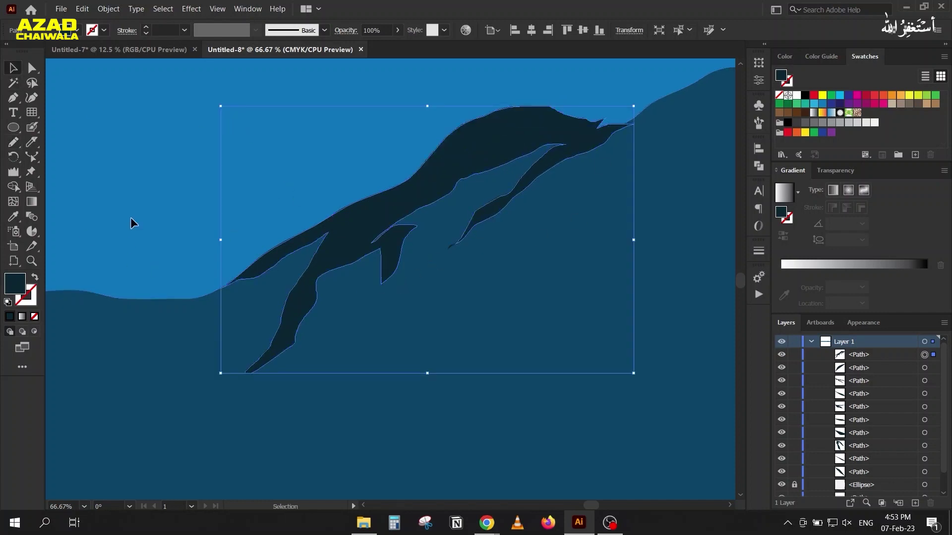
{"action": "left_click", "coordinate": [131, 221], "text": "shift"}
{"action": "left_click", "coordinate": [459, 155], "text": "shift"}
{"action": "key", "text": "shift+m"}
{"action": "left_click", "coordinate": [7, 63]}
{"action": "scroll", "coordinate": [187, 150], "scroll_direction": "down", "scroll_amount": 5}
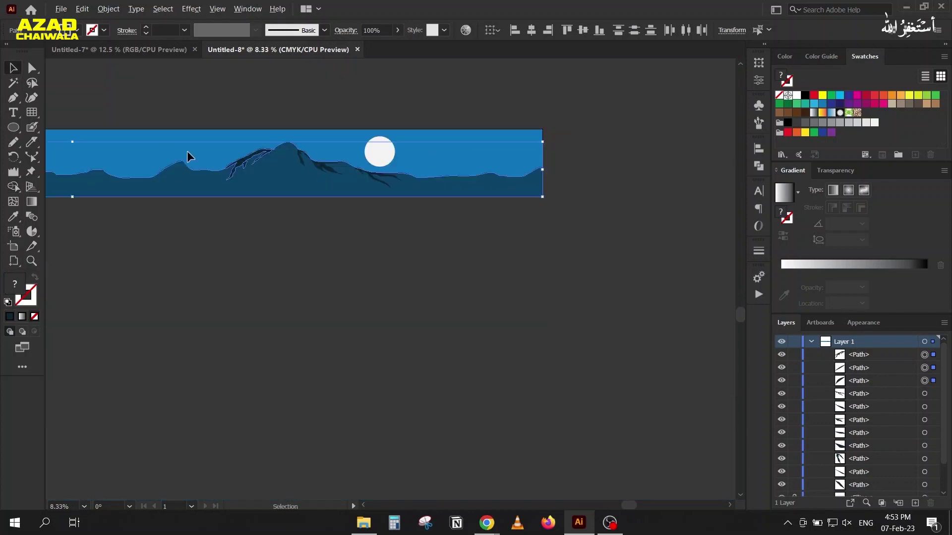
{"action": "left_click", "coordinate": [215, 242]}
Step: Scroll around the finished banner to review the artwork
{"action": "scroll", "coordinate": [215, 240], "scroll_direction": "down", "scroll_amount": 3}
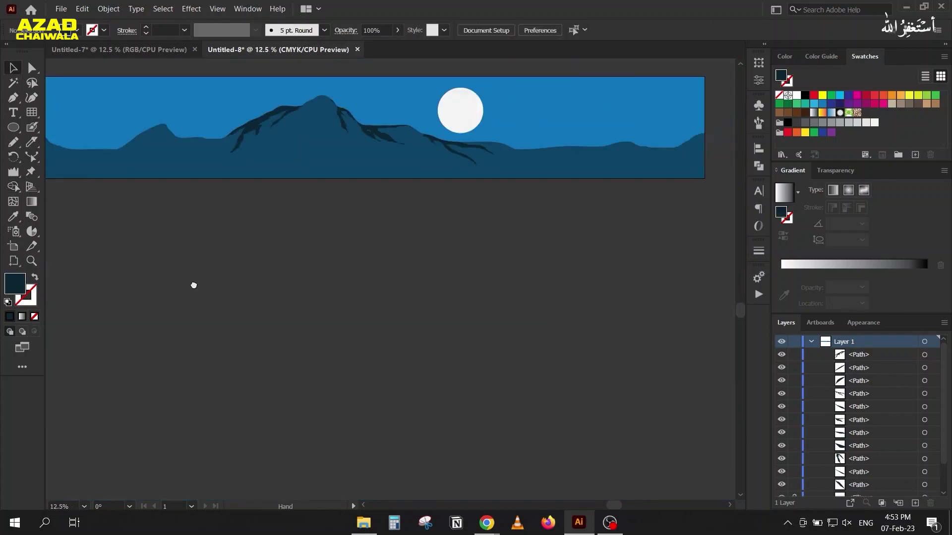
{"action": "scroll", "coordinate": [209, 255], "scroll_direction": "up", "scroll_amount": 3}
{"action": "scroll", "coordinate": [427, 349], "scroll_direction": "left", "scroll_amount": 3}
{"action": "scroll", "coordinate": [427, 349], "scroll_direction": "down", "scroll_amount": 1}
{"action": "scroll", "coordinate": [404, 353], "scroll_direction": "down", "scroll_amount": 1}
{"action": "scroll", "coordinate": [404, 353], "scroll_direction": "left", "scroll_amount": 1}
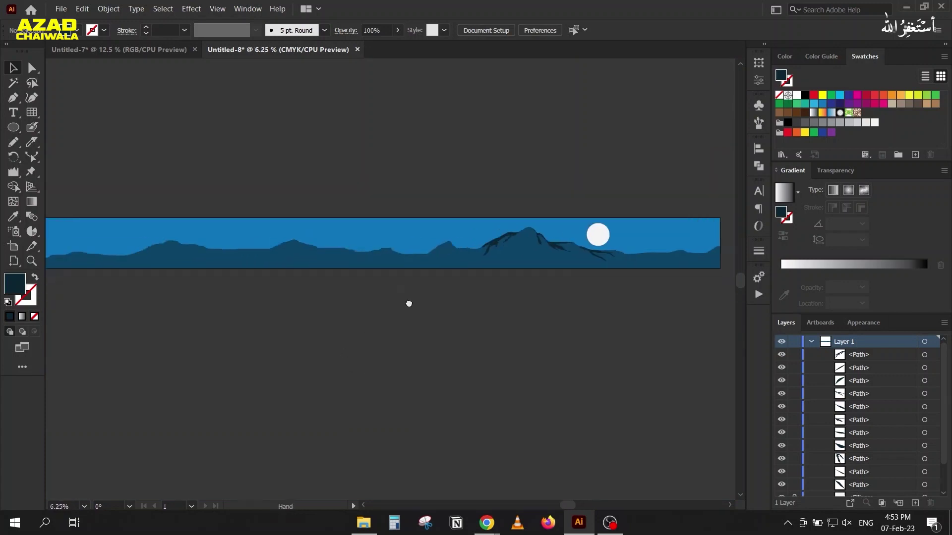
{"action": "scroll", "coordinate": [408, 302], "scroll_direction": "left", "scroll_amount": 1}
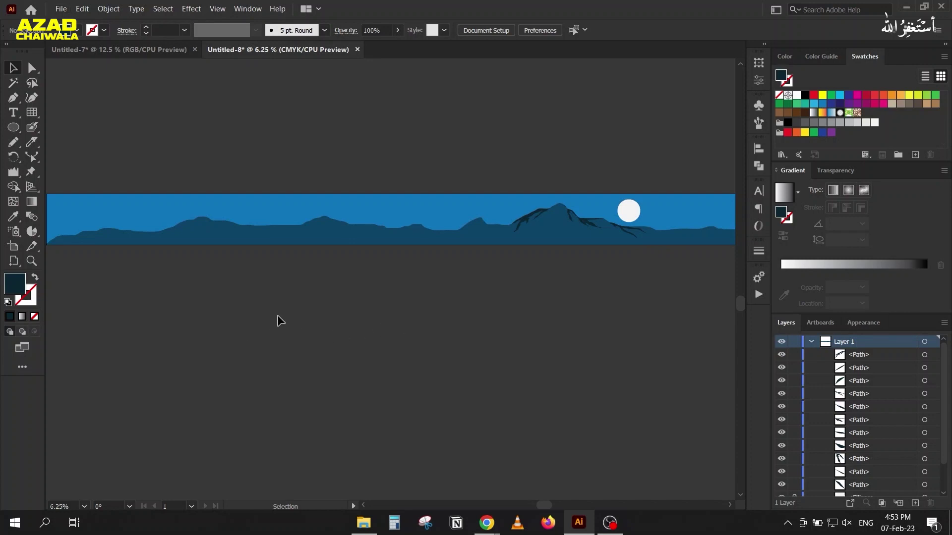
{"action": "scroll", "coordinate": [277, 316], "scroll_direction": "down", "scroll_amount": 1}
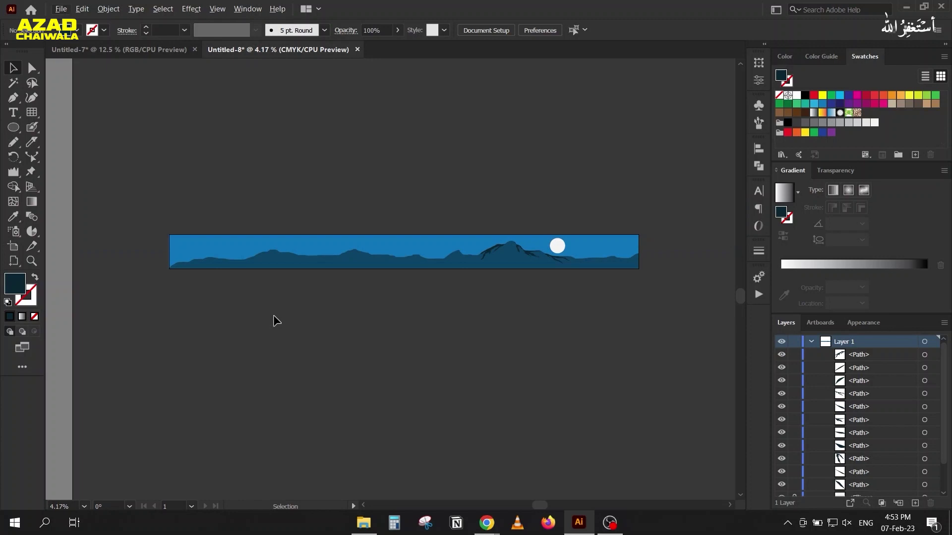
{"action": "left_click", "coordinate": [60, 9]}
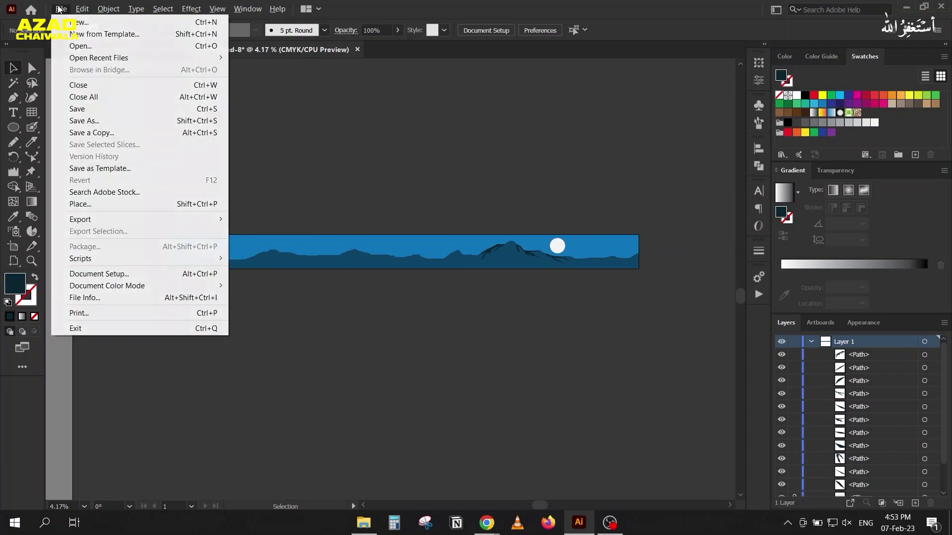
Step: Start printing with Microsoft Print to PDF as the printer
{"action": "left_click", "coordinate": [144, 313]}
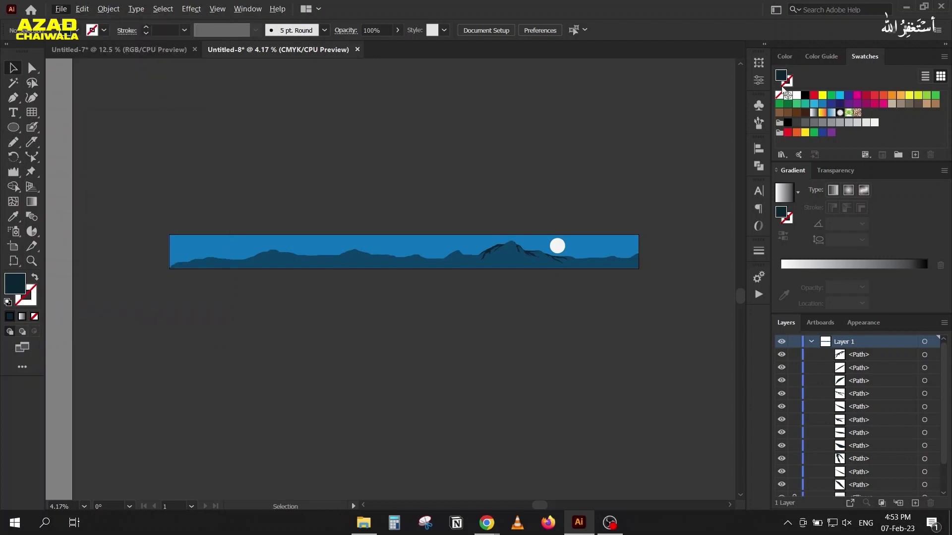
{"action": "left_click_drag", "start_coordinate": [606, 53], "coordinate": [775, 34]}
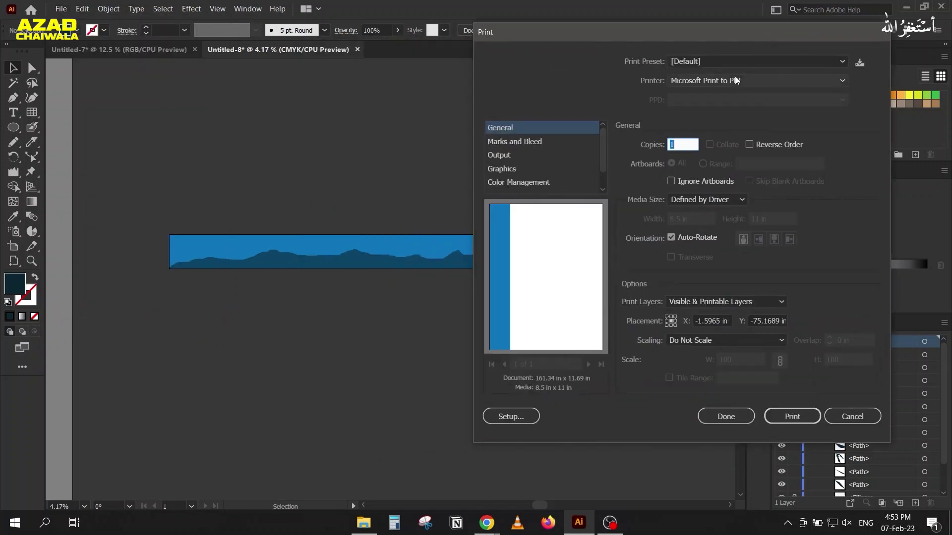
{"action": "left_click", "coordinate": [714, 80]}
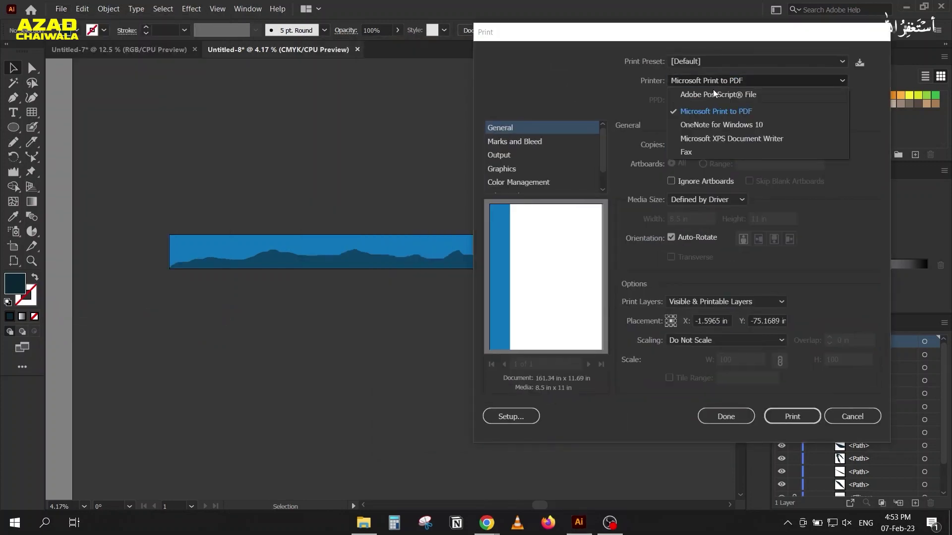
{"action": "left_click", "coordinate": [684, 117]}
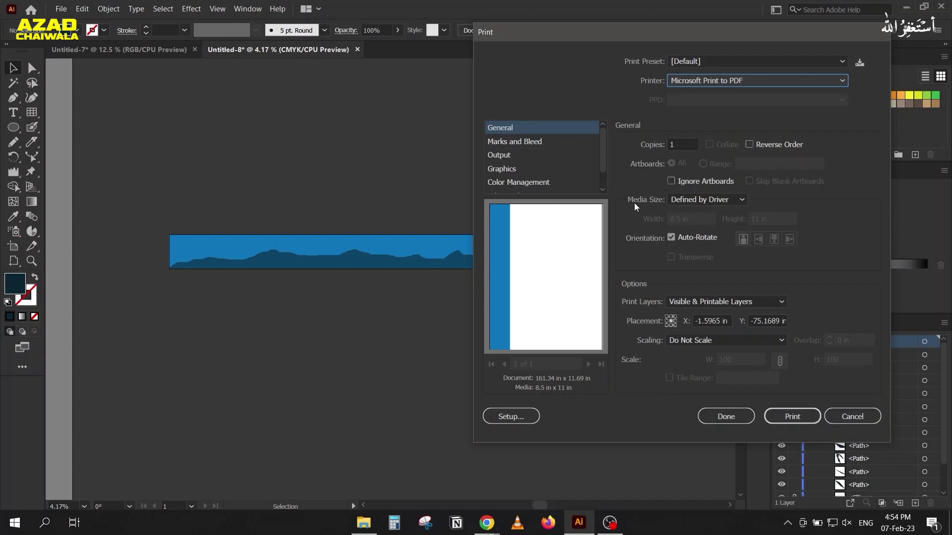
Step: Set the media size to A4 and scaling to Tile Full Pages
{"action": "left_click", "coordinate": [690, 200]}
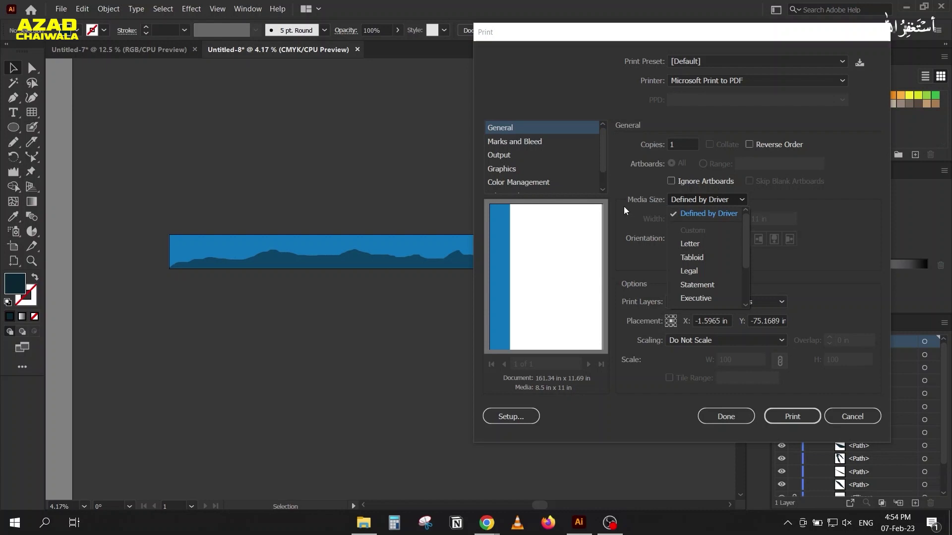
{"action": "scroll", "coordinate": [695, 233], "scroll_direction": "down", "scroll_amount": 1}
{"action": "scroll", "coordinate": [695, 233], "scroll_direction": "down", "scroll_amount": 1}
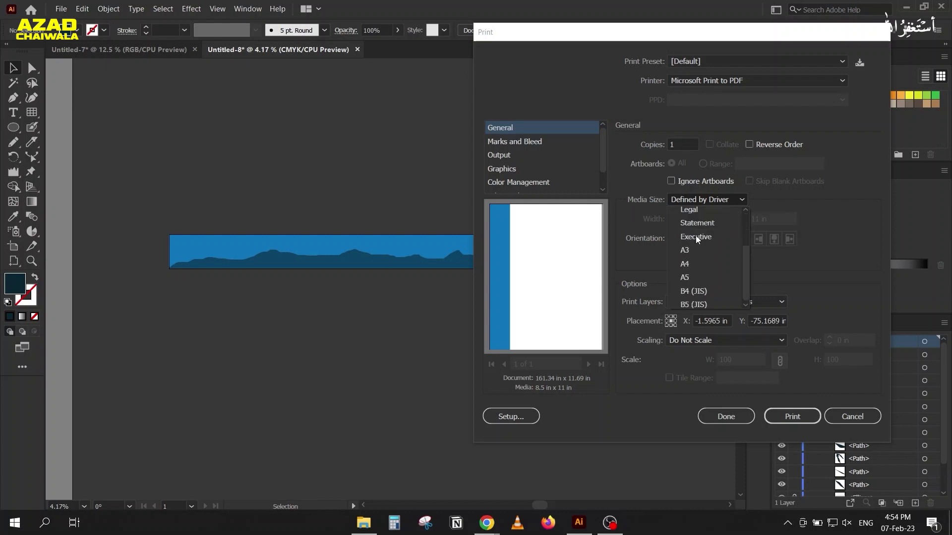
{"action": "left_click", "coordinate": [701, 261]}
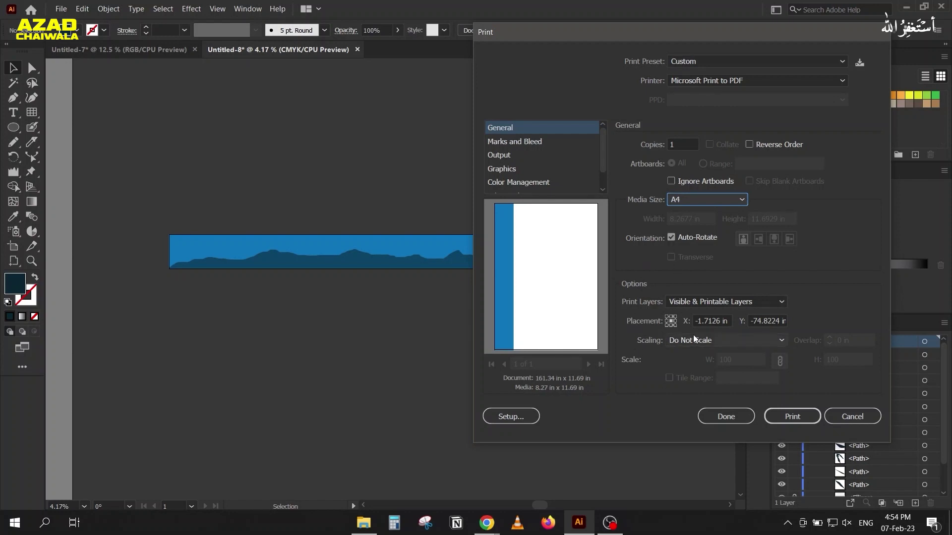
{"action": "left_click", "coordinate": [677, 339]}
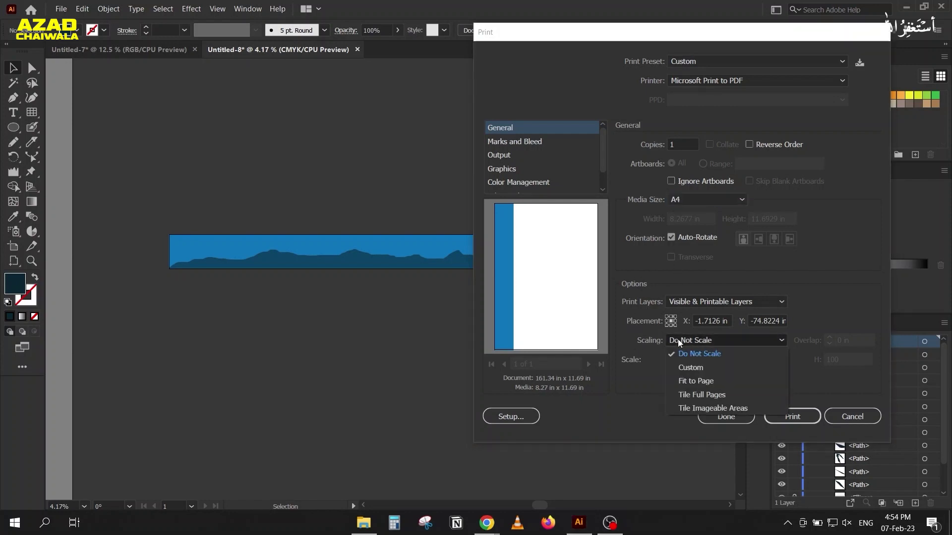
{"action": "left_click", "coordinate": [680, 395]}
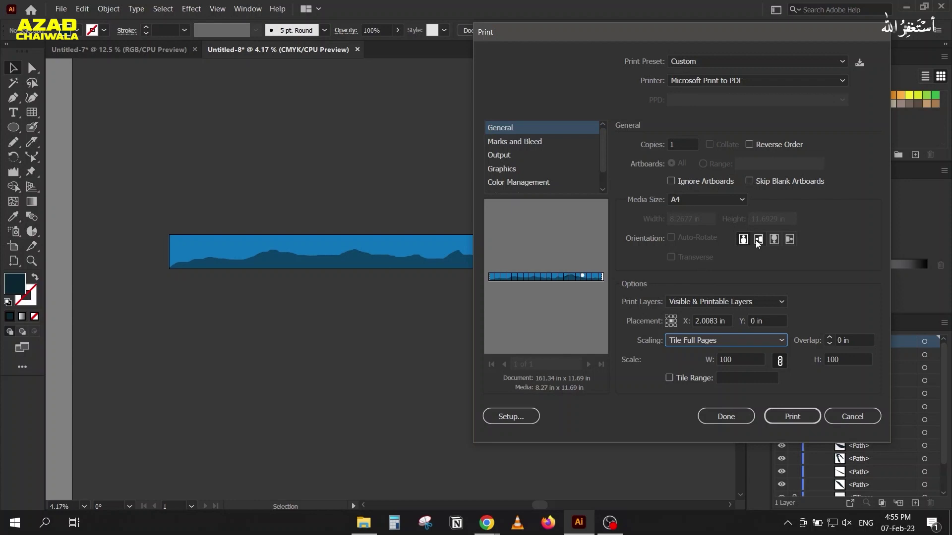
Step: Set the print to portrait orientation with Tile Full Pages scaling
{"action": "left_click", "coordinate": [757, 240]}
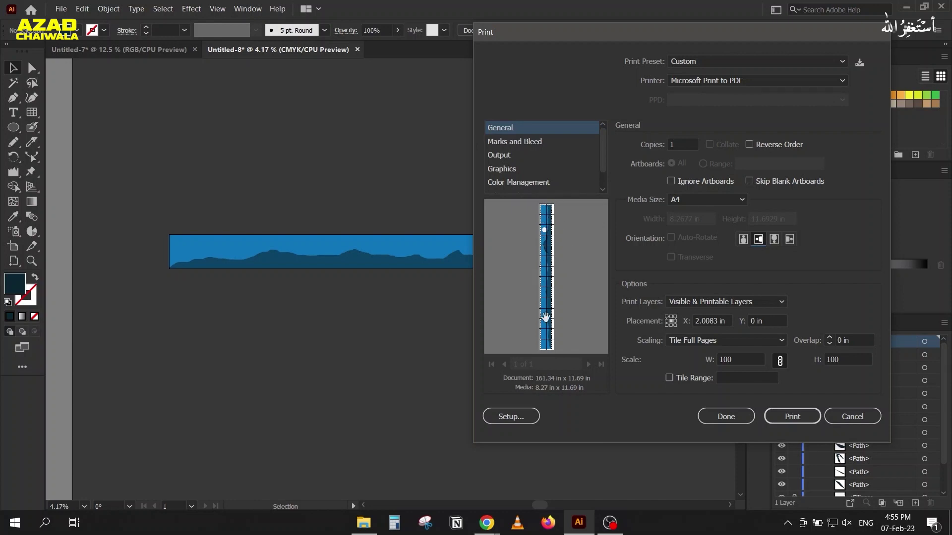
{"action": "left_click", "coordinate": [743, 240]}
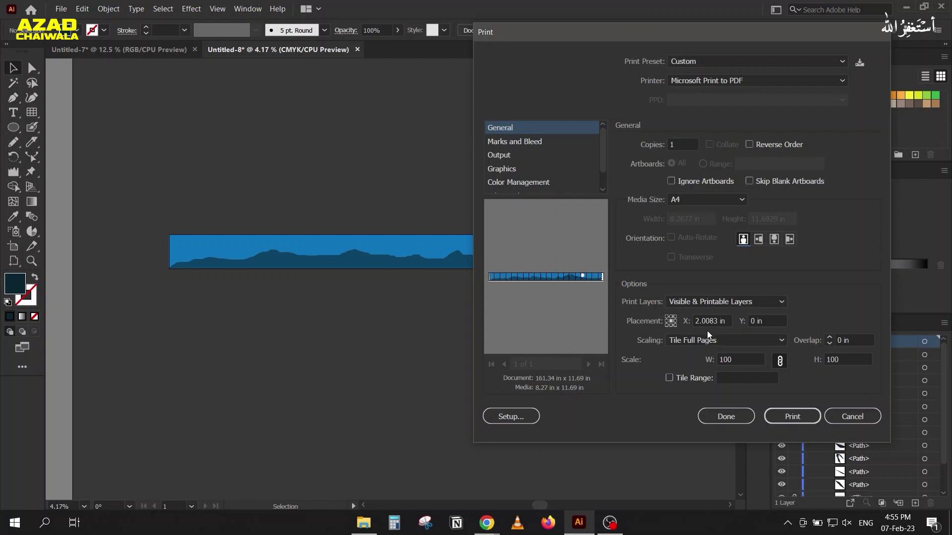
{"action": "left_click", "coordinate": [739, 339]}
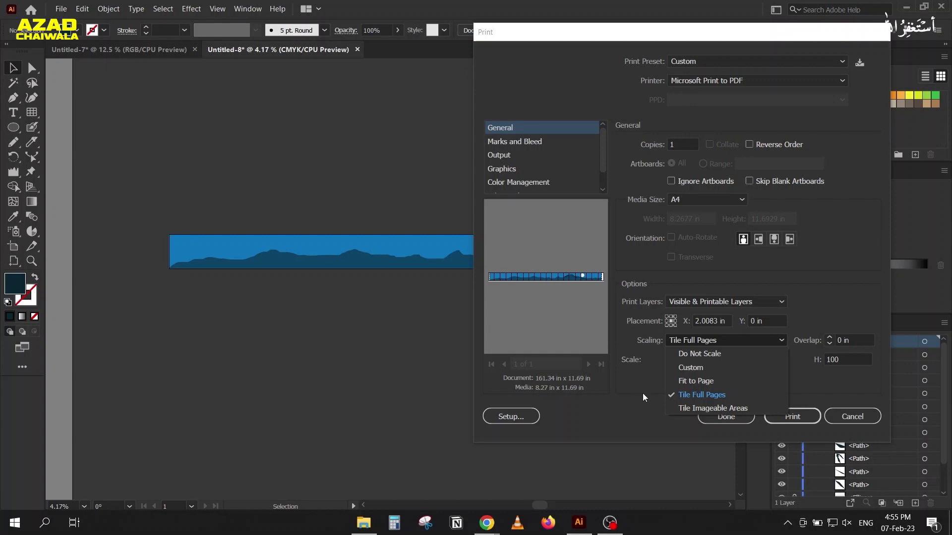
{"action": "left_click", "coordinate": [684, 408]}
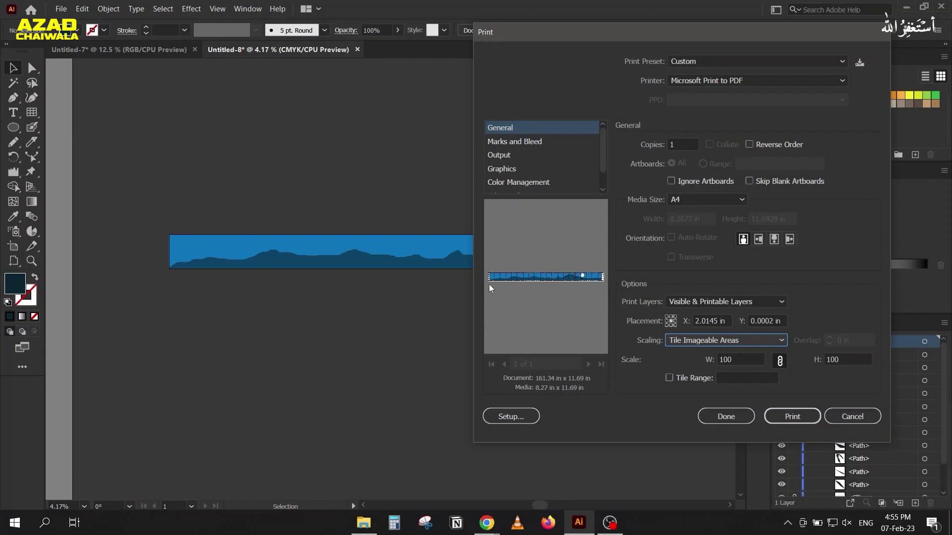
{"action": "left_click", "coordinate": [684, 339]}
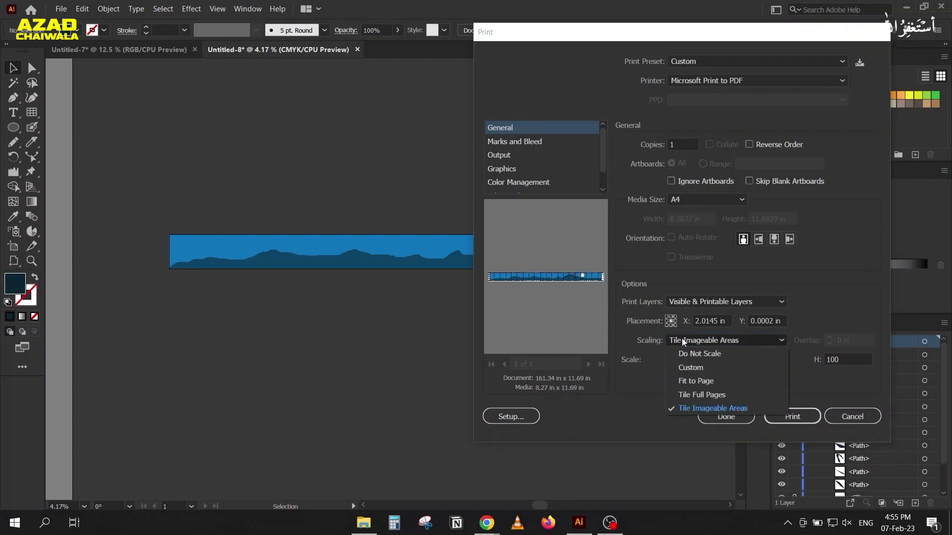
{"action": "left_click", "coordinate": [698, 396]}
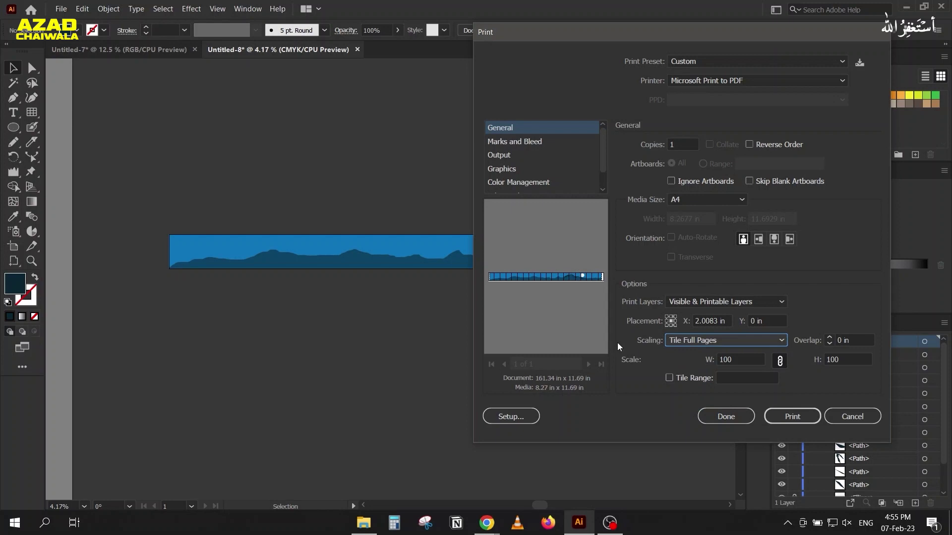
Step: Centre the artwork placement on the pages and print with these settings
{"action": "left_click", "coordinate": [667, 326]}
{"action": "left_click", "coordinate": [674, 325]}
{"action": "left_click", "coordinate": [671, 322]}
{"action": "left_click", "coordinate": [792, 416]}
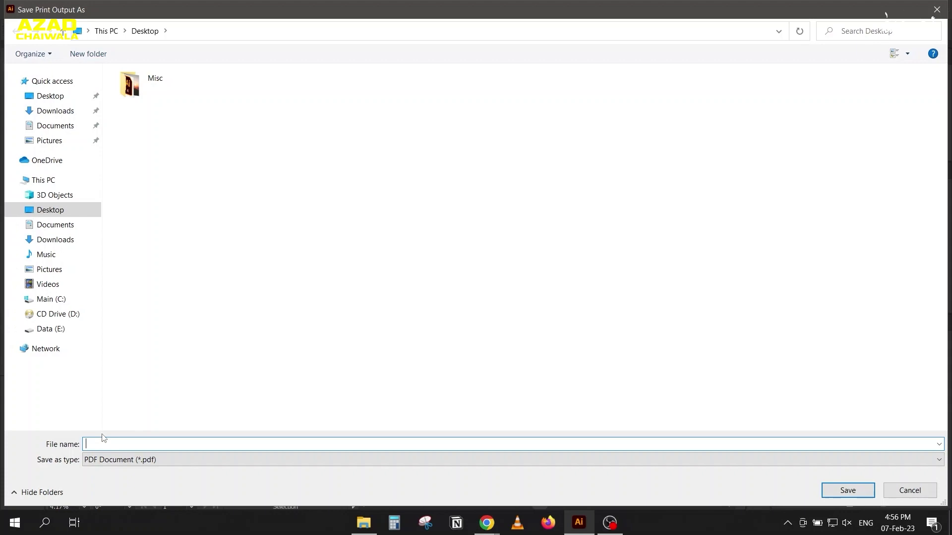
Step: Save the print output as a PDF named 'Landscape', then minimize Illustrator
{"action": "type", "text": "Landscape"}
{"action": "left_click", "coordinate": [839, 486]}
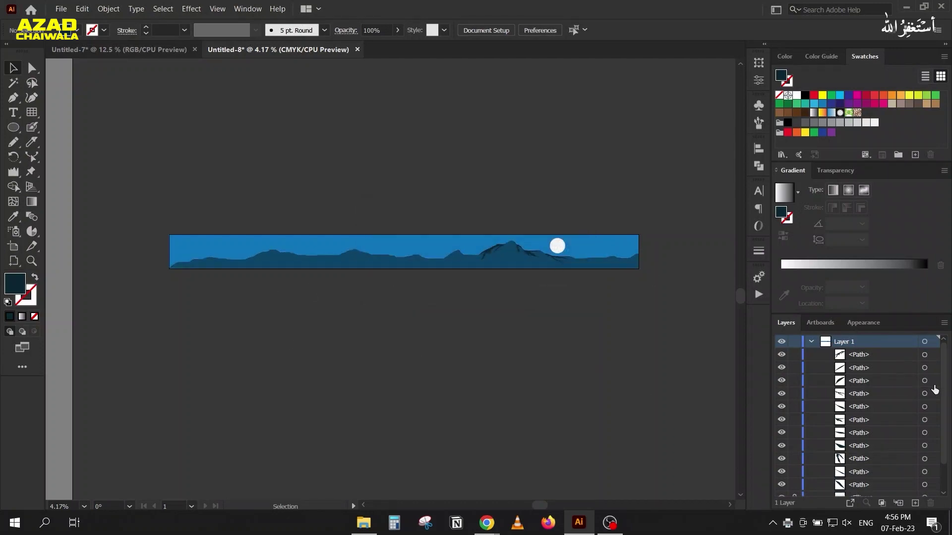
{"action": "left_click", "coordinate": [949, 522]}
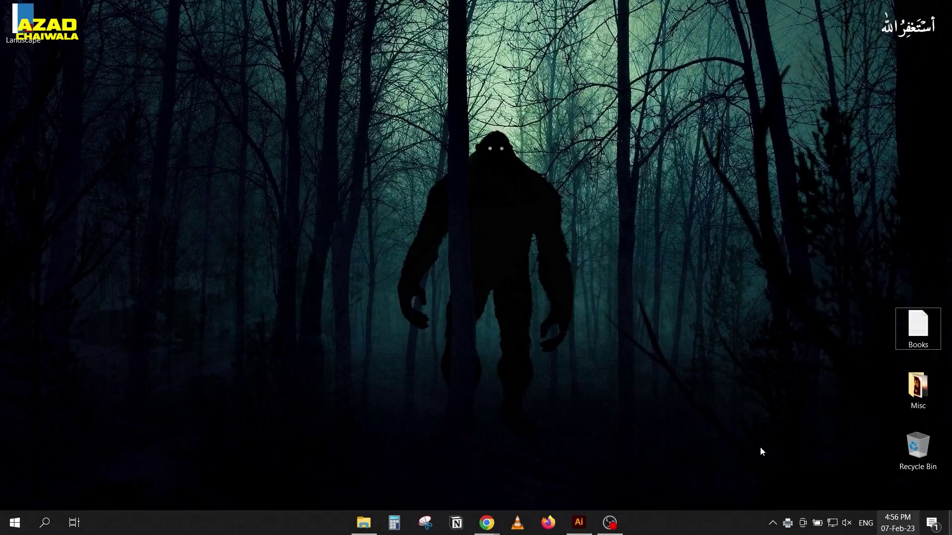
Step: Open Landscape.pdf from the desktop and switch to Fit One Full Page view
{"action": "double_click", "coordinate": [24, 31]}
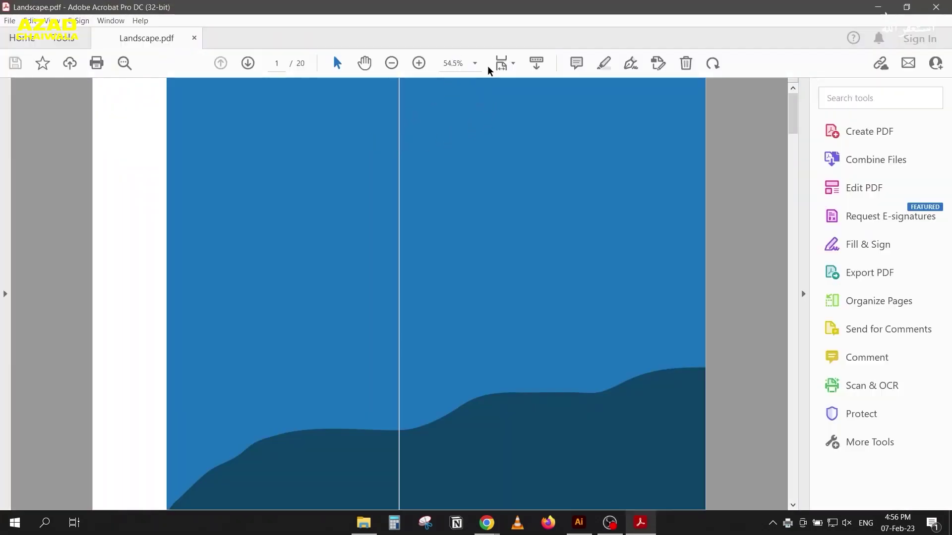
{"action": "left_click", "coordinate": [512, 64]}
{"action": "left_click", "coordinate": [532, 101]}
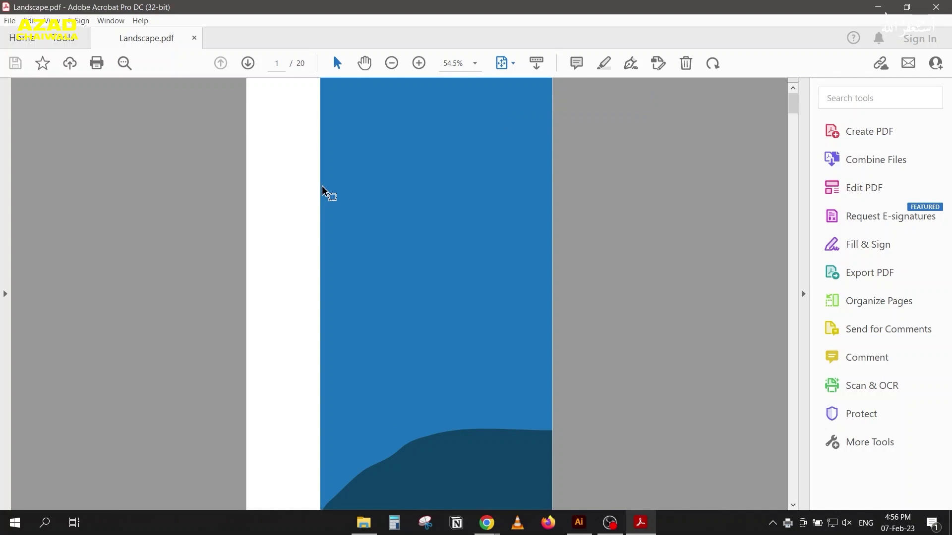
Step: Scroll through the 20 tiled pages, then close the PDF viewer
{"action": "scroll", "coordinate": [323, 191], "scroll_direction": "down", "scroll_amount": 1}
{"action": "scroll", "coordinate": [322, 191], "scroll_direction": "down", "scroll_amount": 1}
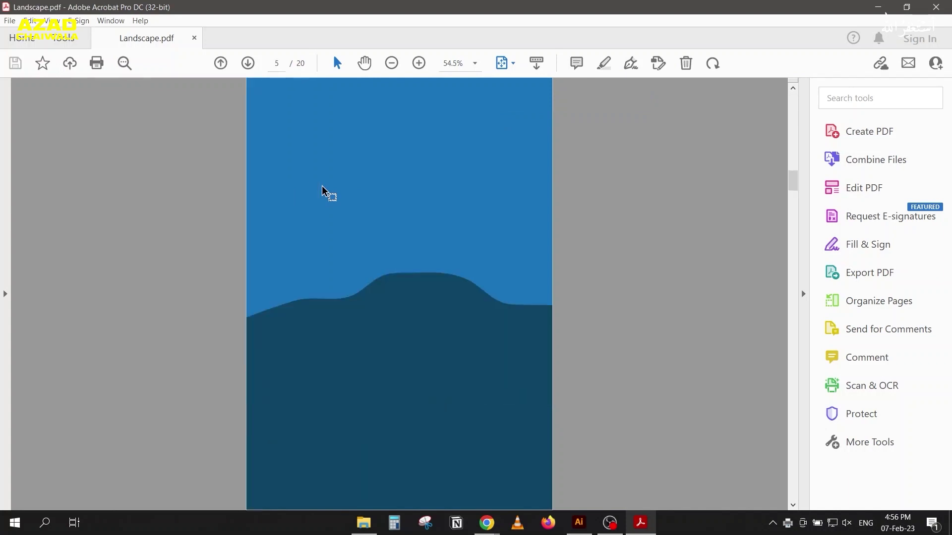
{"action": "scroll", "coordinate": [361, 155], "scroll_direction": "down", "scroll_amount": 2}
{"action": "scroll", "coordinate": [404, 119], "scroll_direction": "down", "scroll_amount": 2}
{"action": "scroll", "coordinate": [403, 119], "scroll_direction": "down", "scroll_amount": 2}
{"action": "scroll", "coordinate": [404, 119], "scroll_direction": "down", "scroll_amount": 2}
{"action": "scroll", "coordinate": [404, 119], "scroll_direction": "down", "scroll_amount": 2}
{"action": "scroll", "coordinate": [404, 119], "scroll_direction": "down", "scroll_amount": 2}
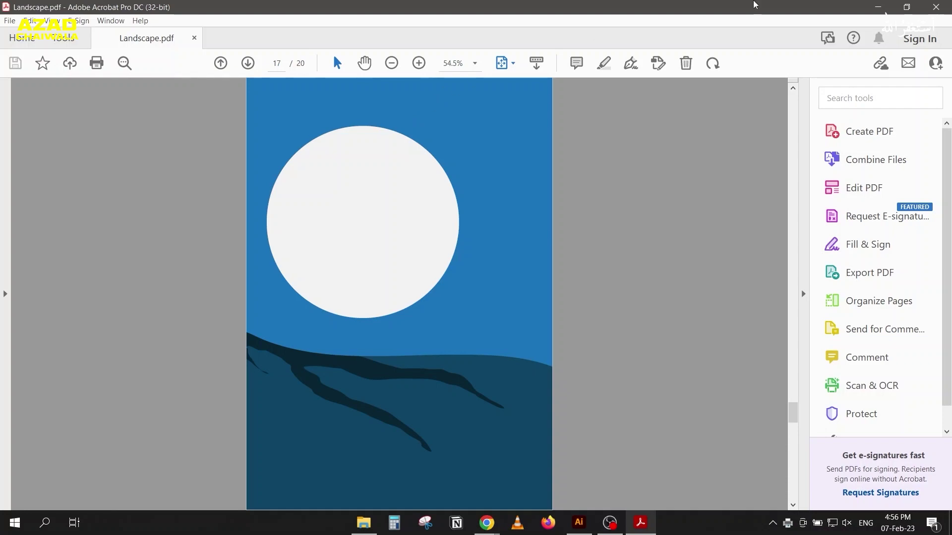
{"action": "key", "text": "alt+F4"}
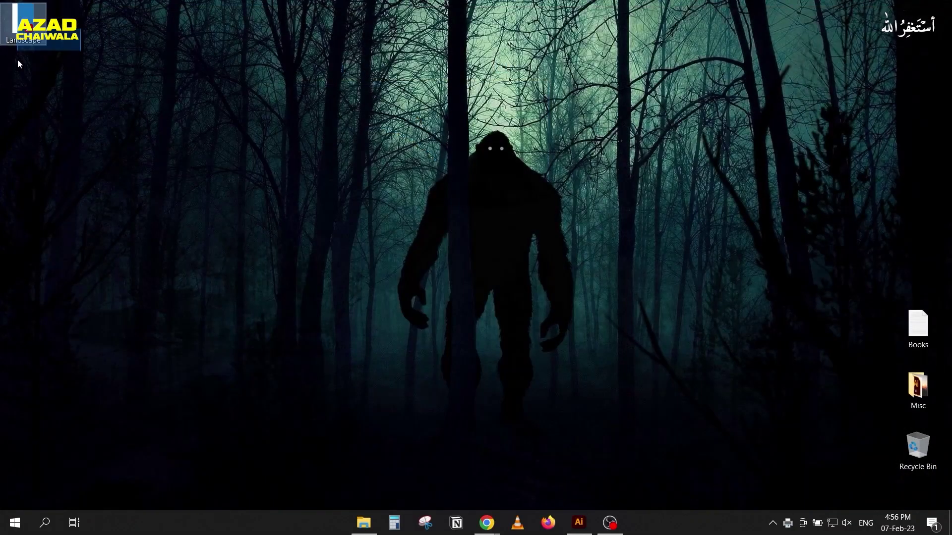
Step: Permanently delete the Landscape PDF and bring Illustrator back to the front
{"action": "key", "text": "shift+Delete"}
{"action": "key", "text": "Return"}
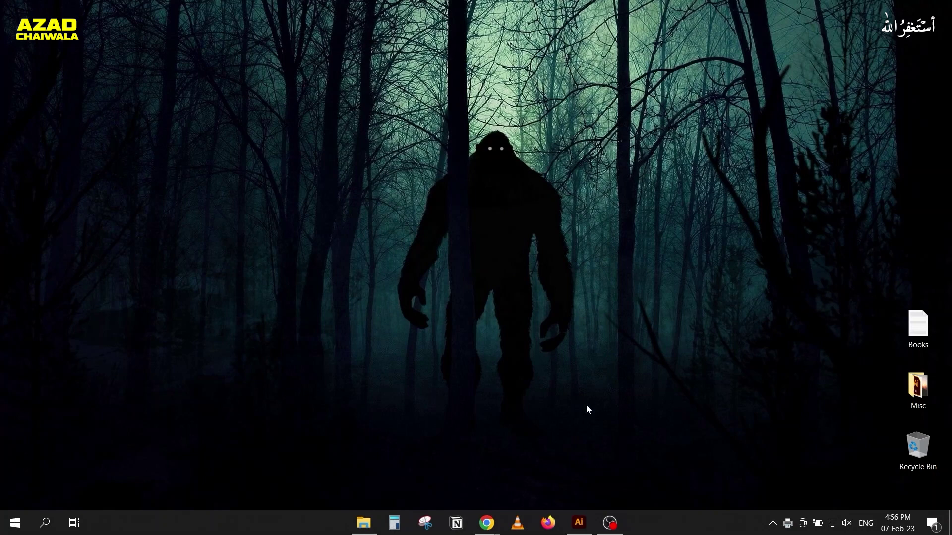
{"action": "left_click", "coordinate": [577, 522]}
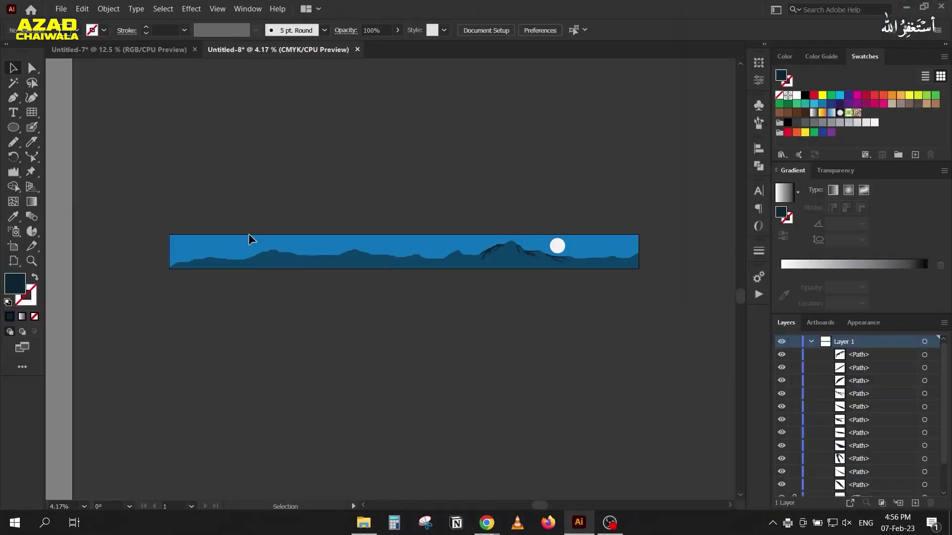